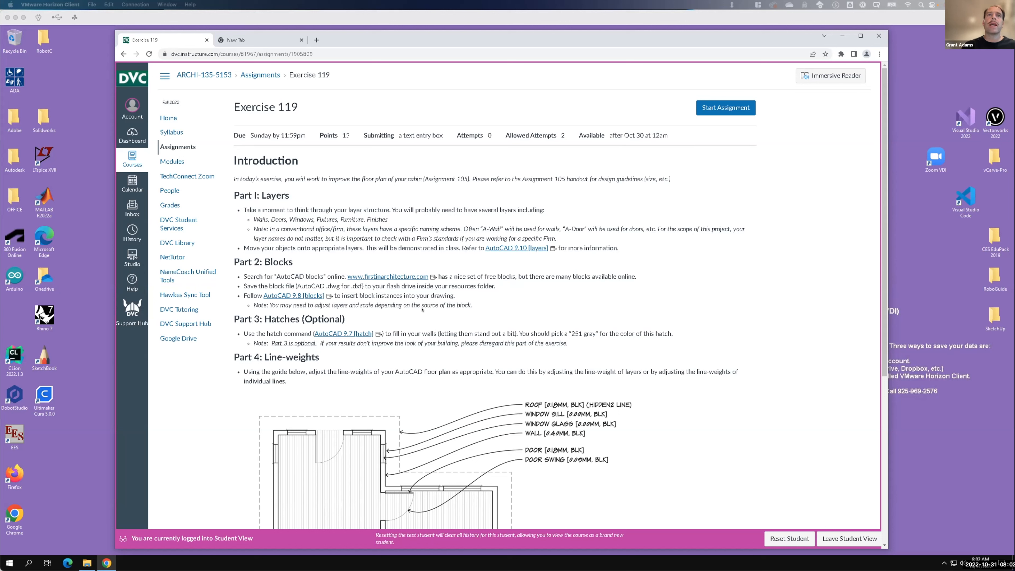
- Launch AutoCAD 2023 - English from the Autodesk folder and open the drawing "A105 - Floor Plan - Base (No Changes)"
left_click(761, 300)
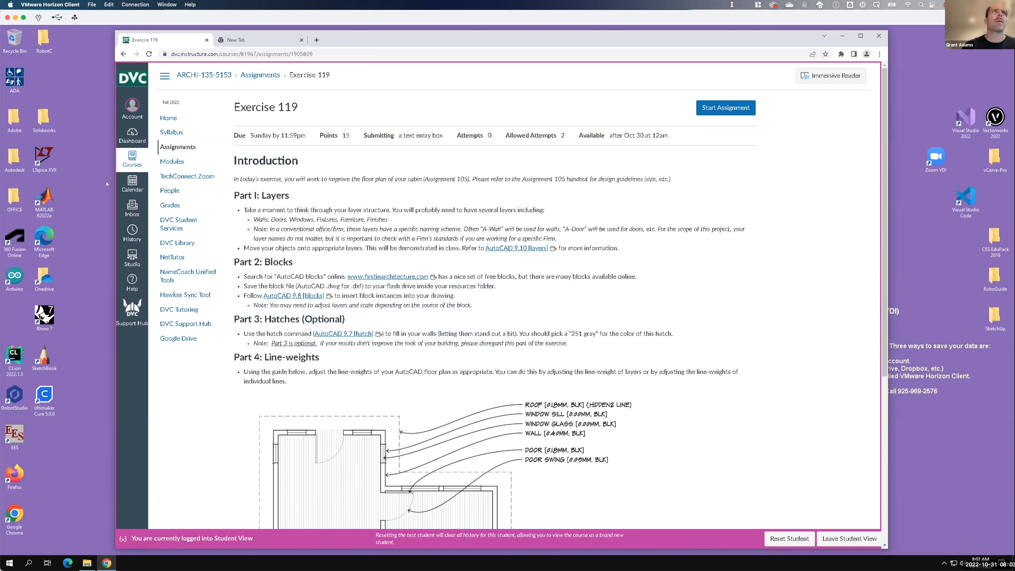
double_click(11, 153)
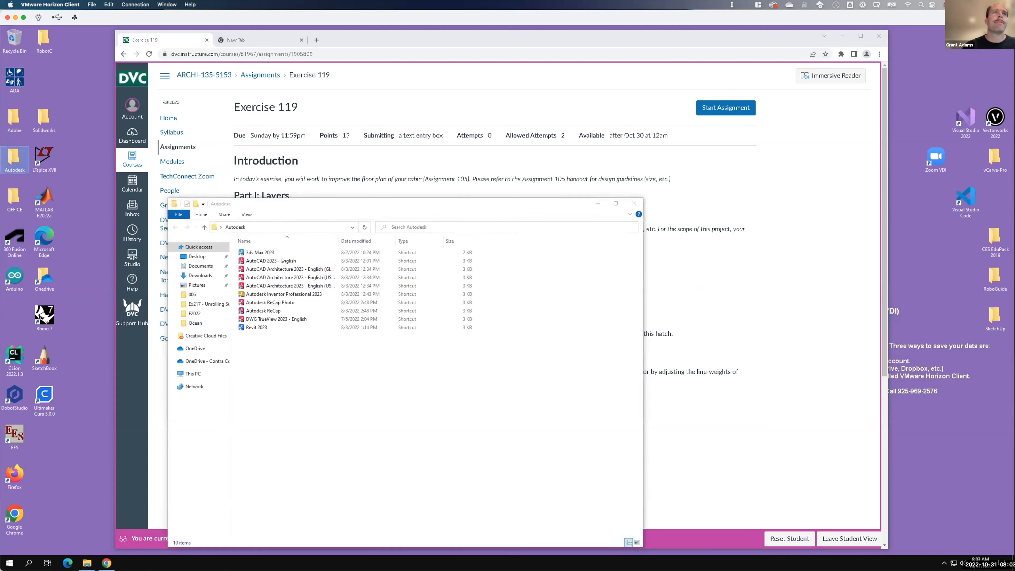
double_click(271, 260)
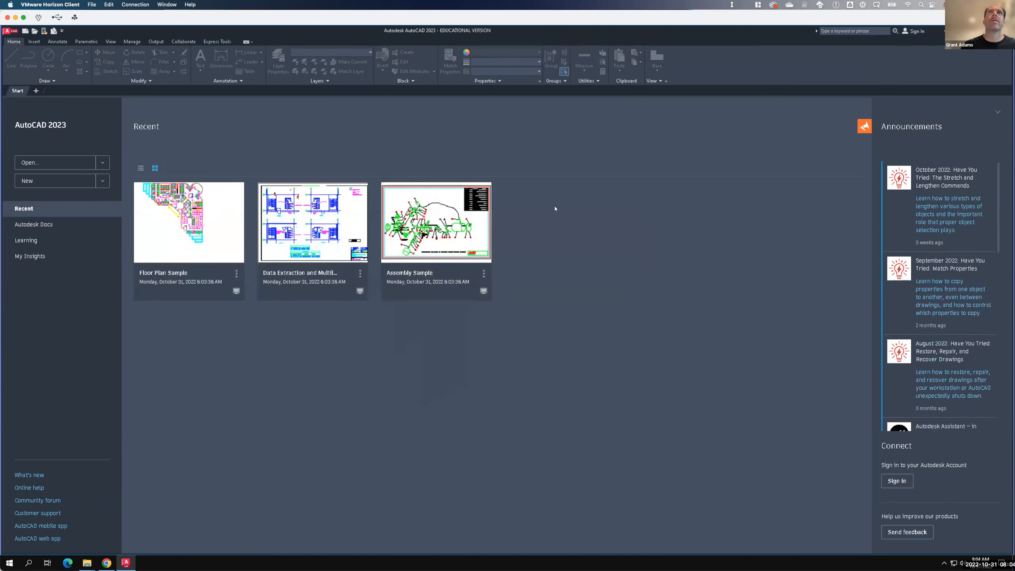
key("ctrl+o")
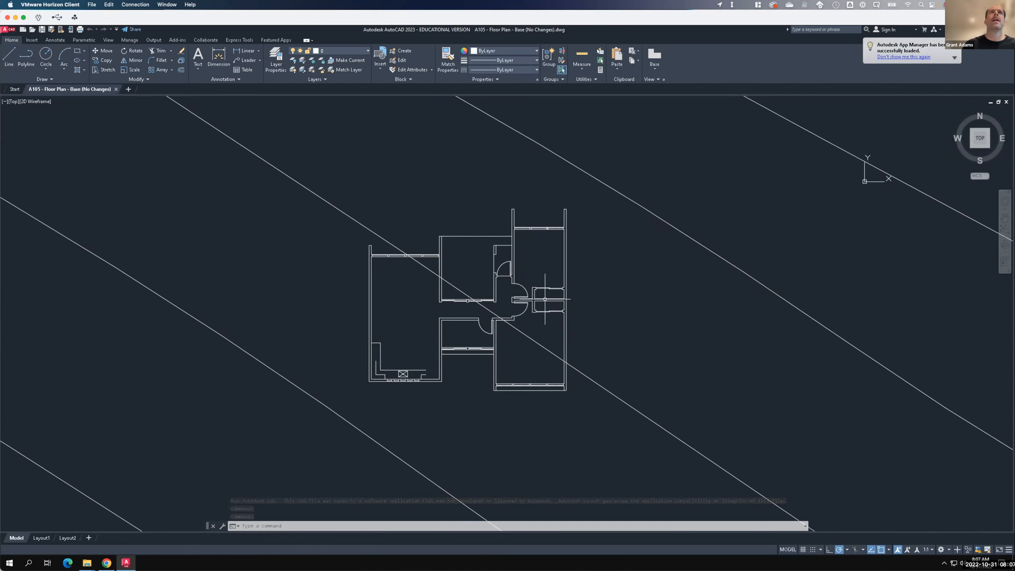
key("F15")
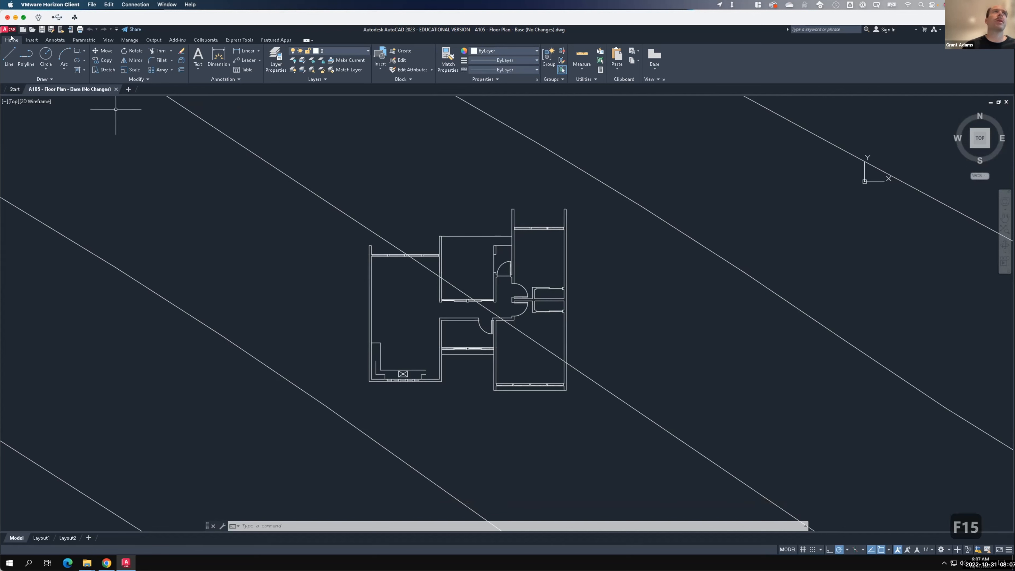
- Save a copy of the drawing as "A105 - Floor Plan - F2022" in the same folder
left_click(50, 30)
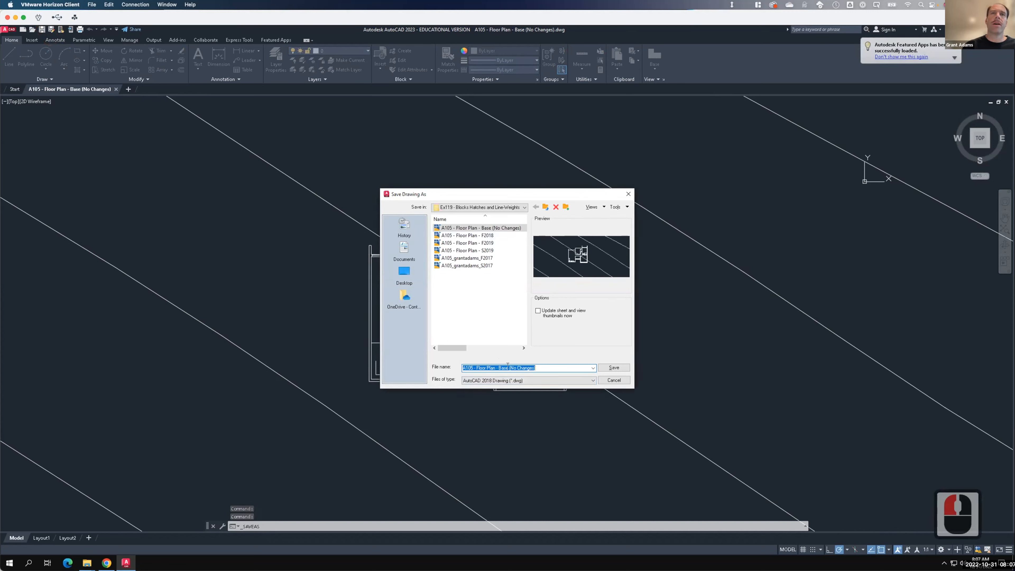
left_click(501, 368)
left_click_drag(499, 368, 581, 377)
type("F")
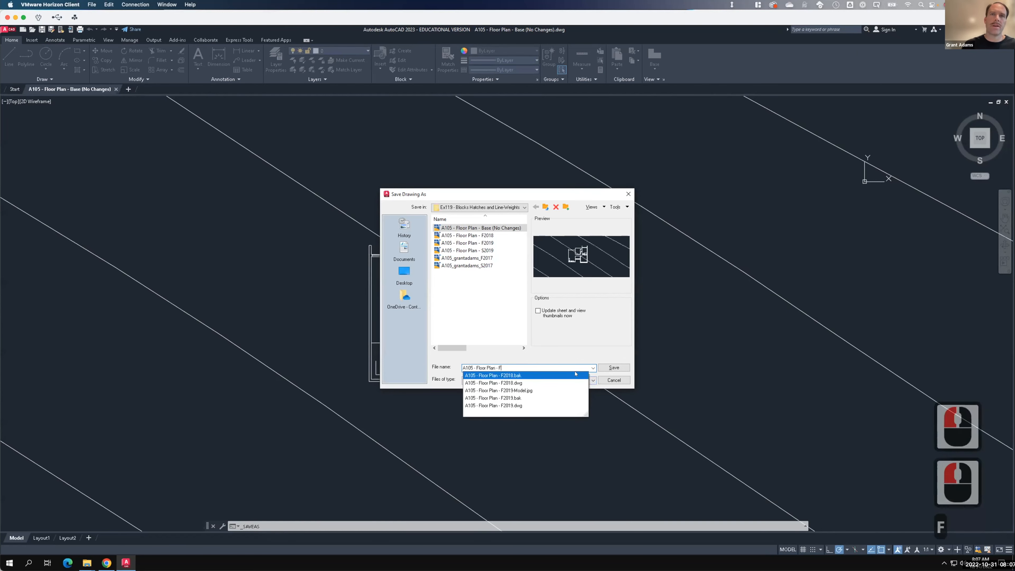
type("2022")
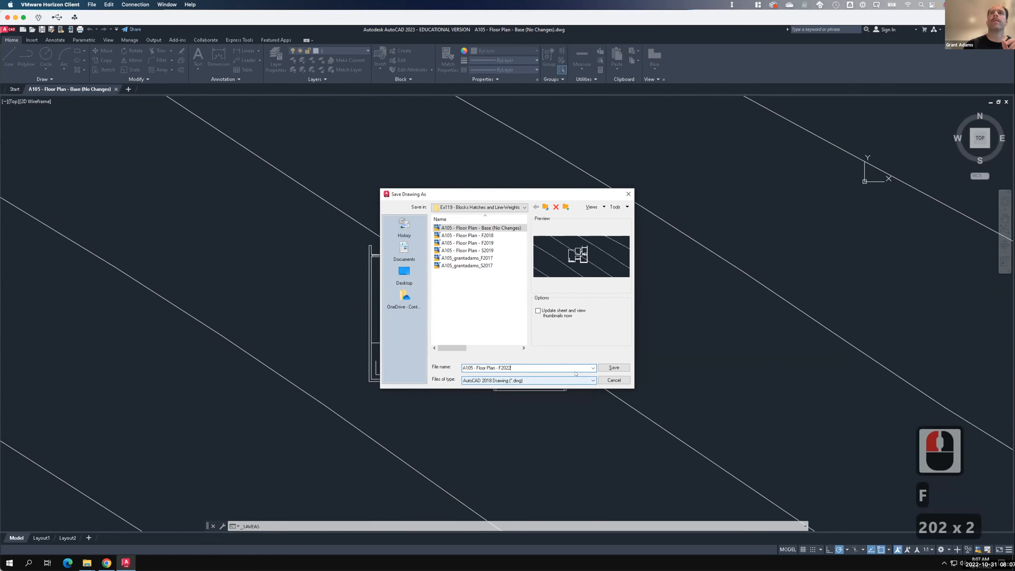
left_click(614, 368)
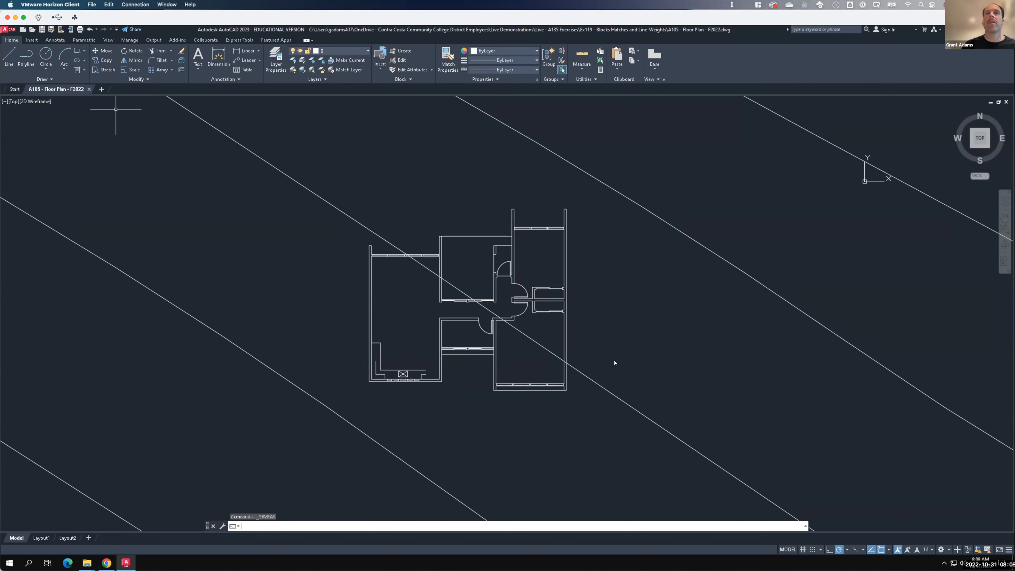
key("F15")
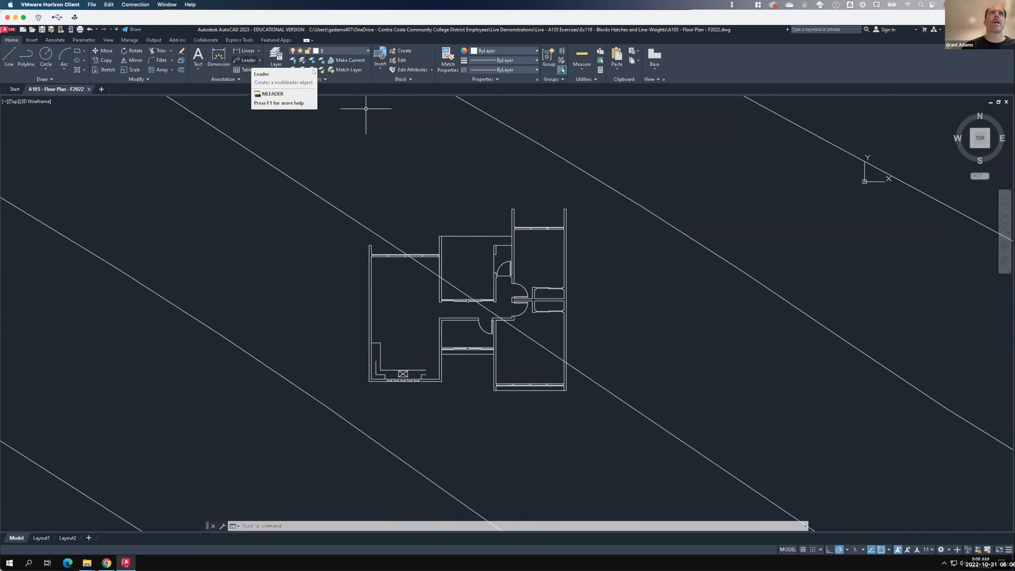
- Open the Layer Properties Manager and move it into the drawing area beside the floor plan
left_click(272, 57)
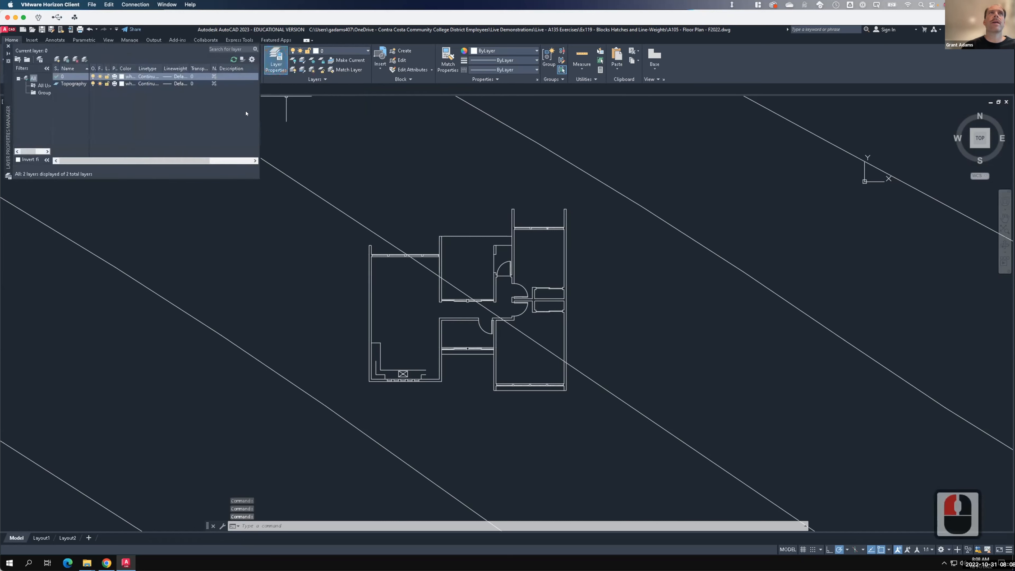
left_click_drag(9, 74, 118, 170)
left_click(290, 246)
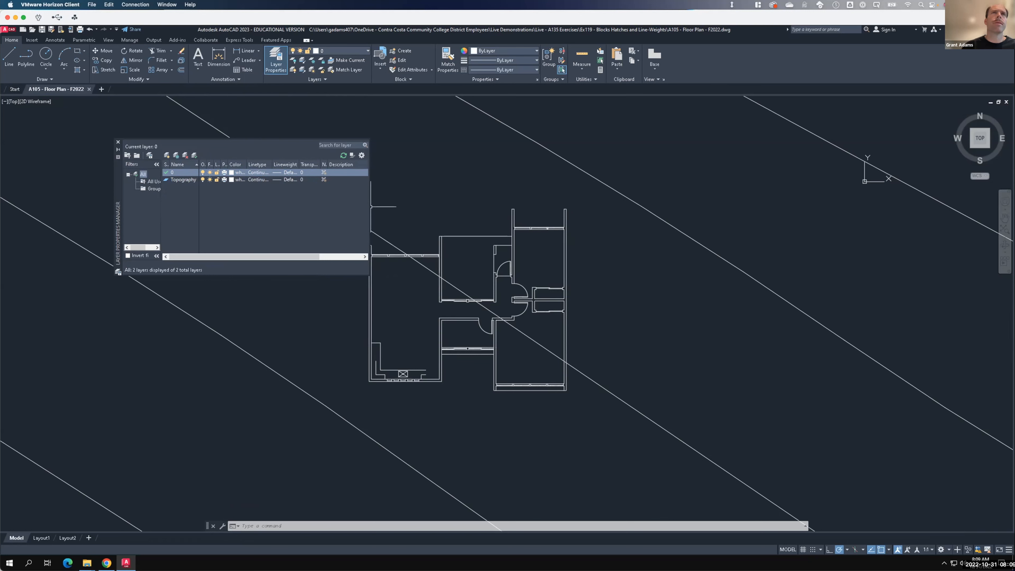
mouse_move(371, 207)
left_mouse_down()
mouse_move(558, 208)
mouse_move(374, 170)
left_mouse_up()
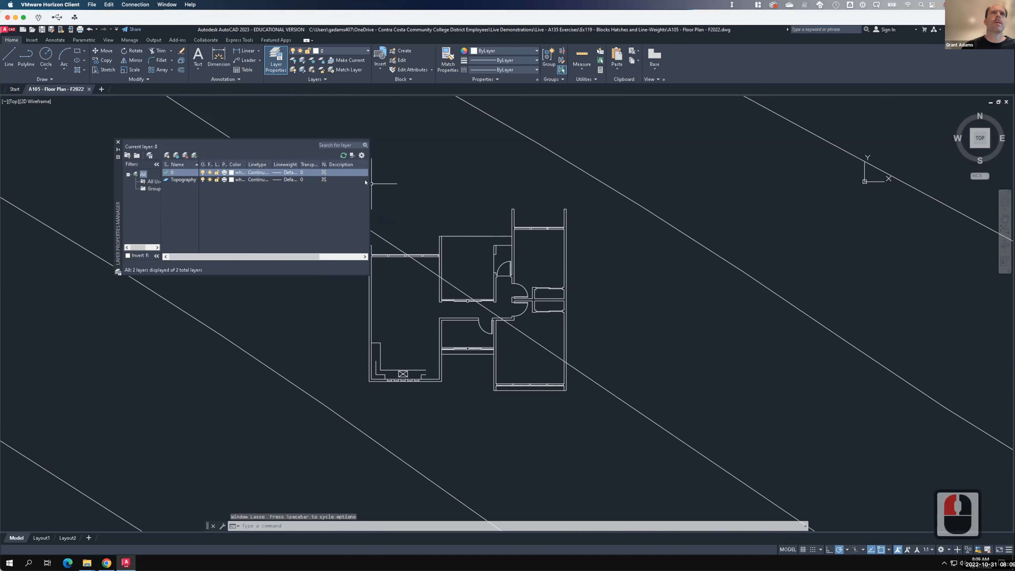
left_click(260, 141)
left_click(256, 204)
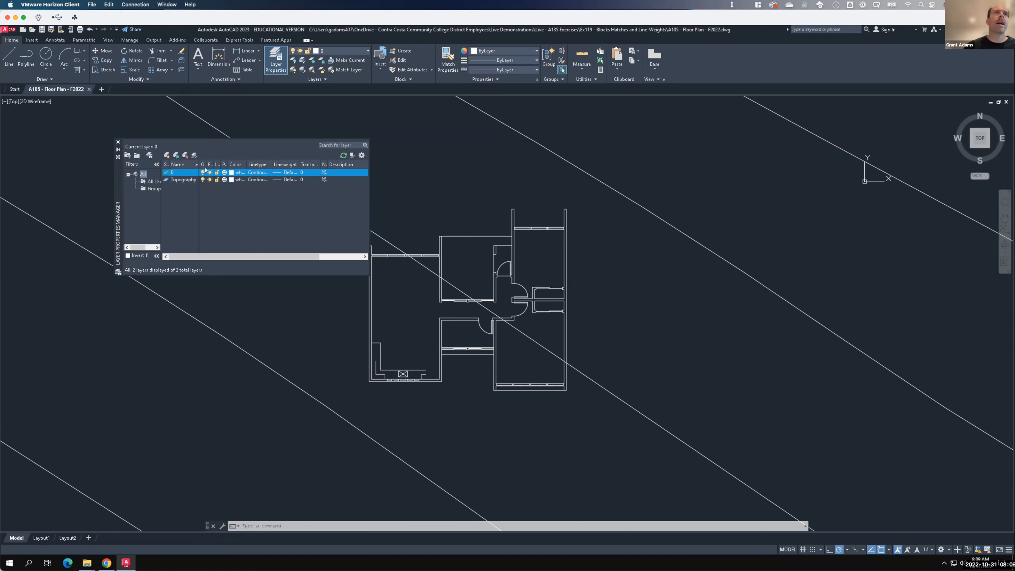
- Try out the Topography layer's visibility states by turning it off and on and by freezing and thawing it
key("F15")
left_click(198, 178)
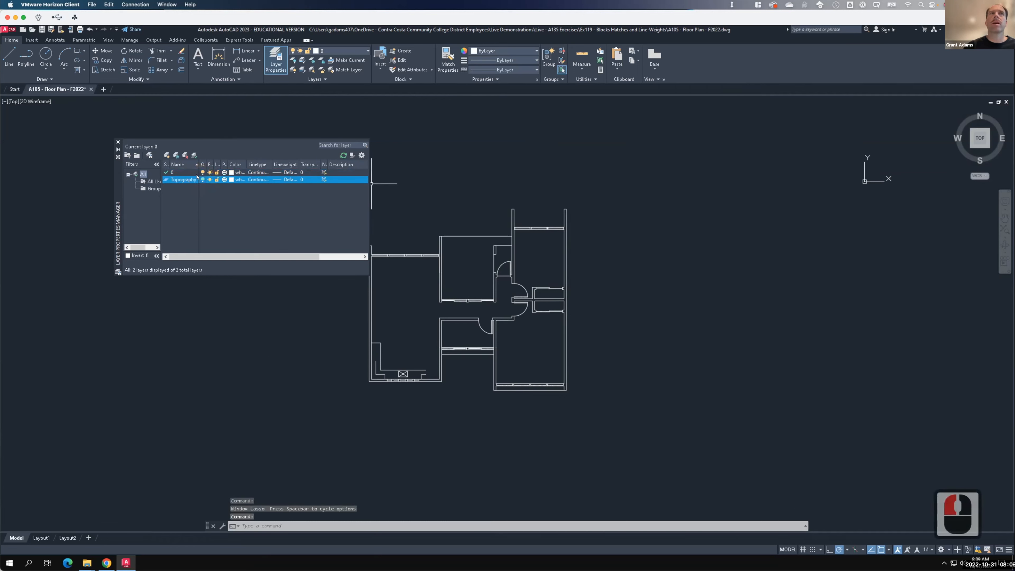
left_click(202, 179)
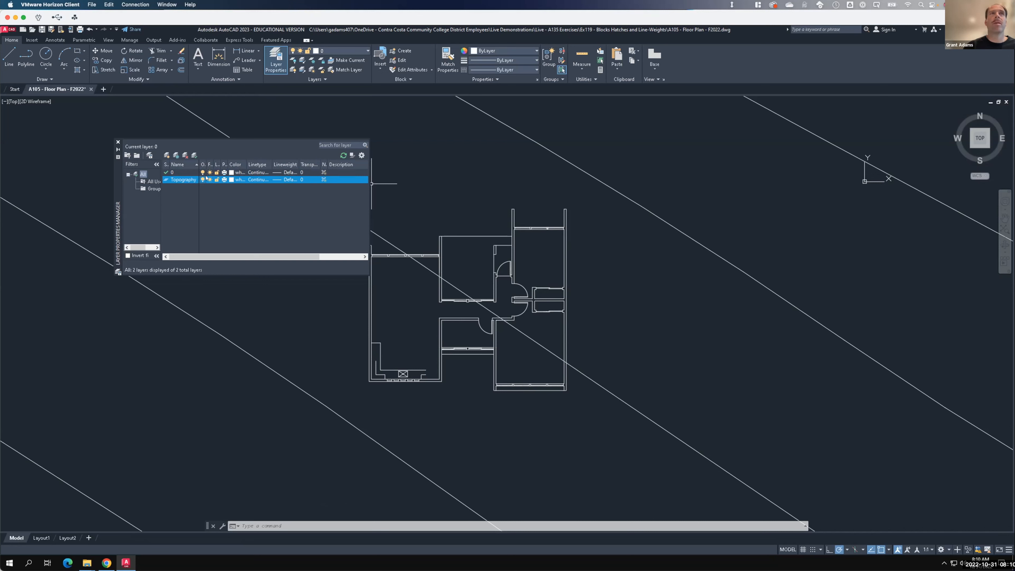
left_click(209, 180)
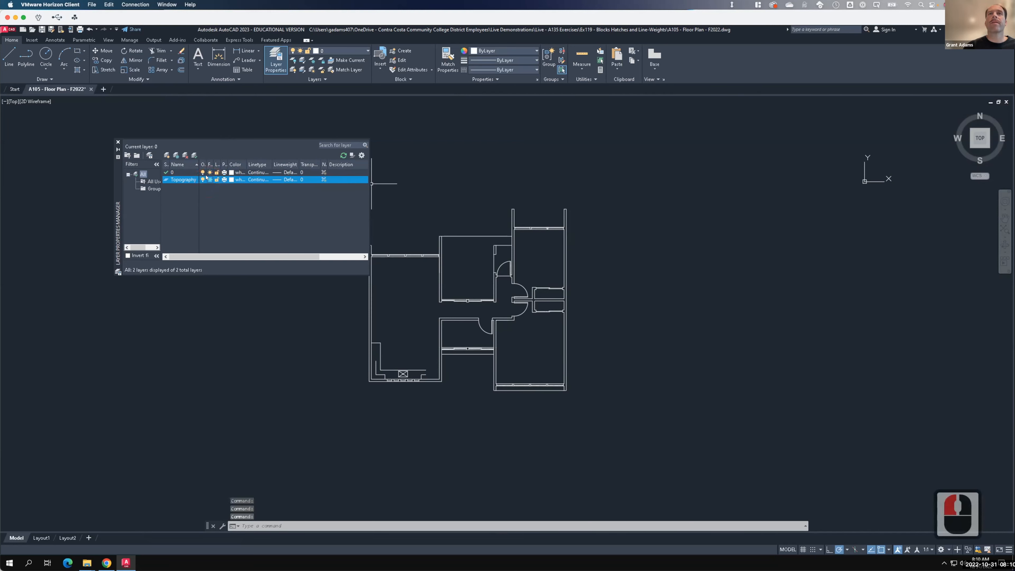
left_click(207, 178)
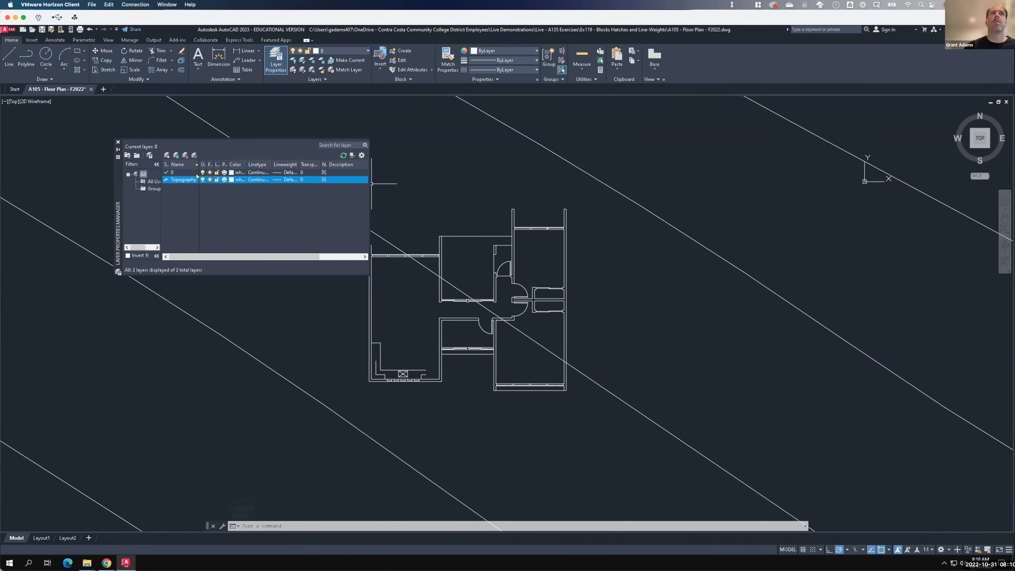
left_click(200, 176)
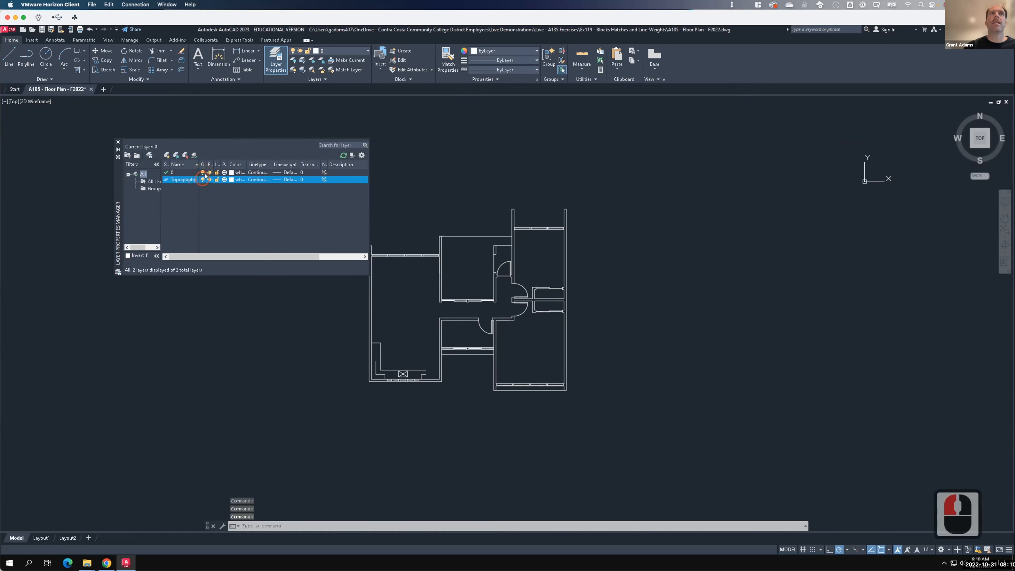
left_click(209, 180)
left_click(209, 180)
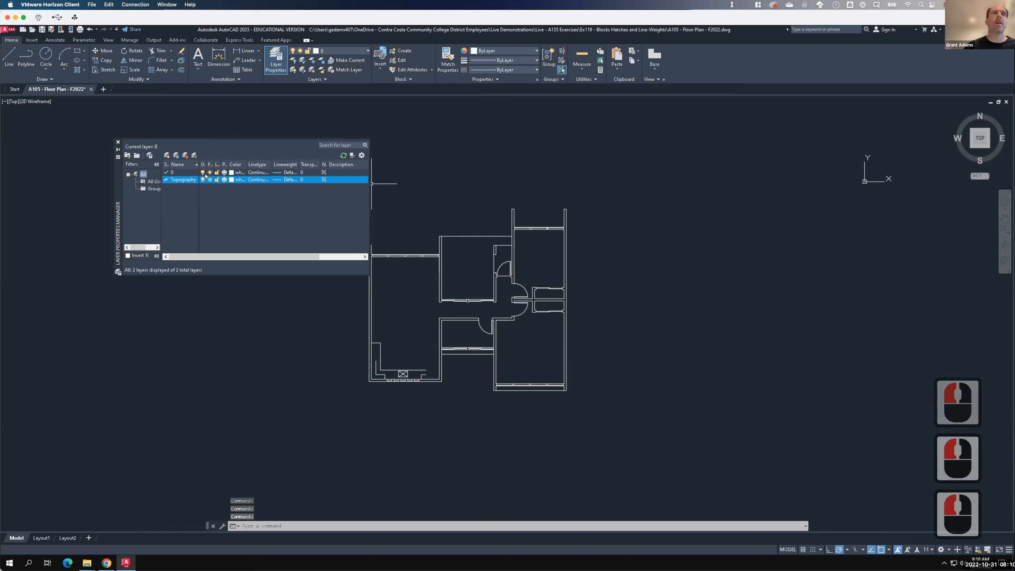
key("F15")
left_click(205, 176)
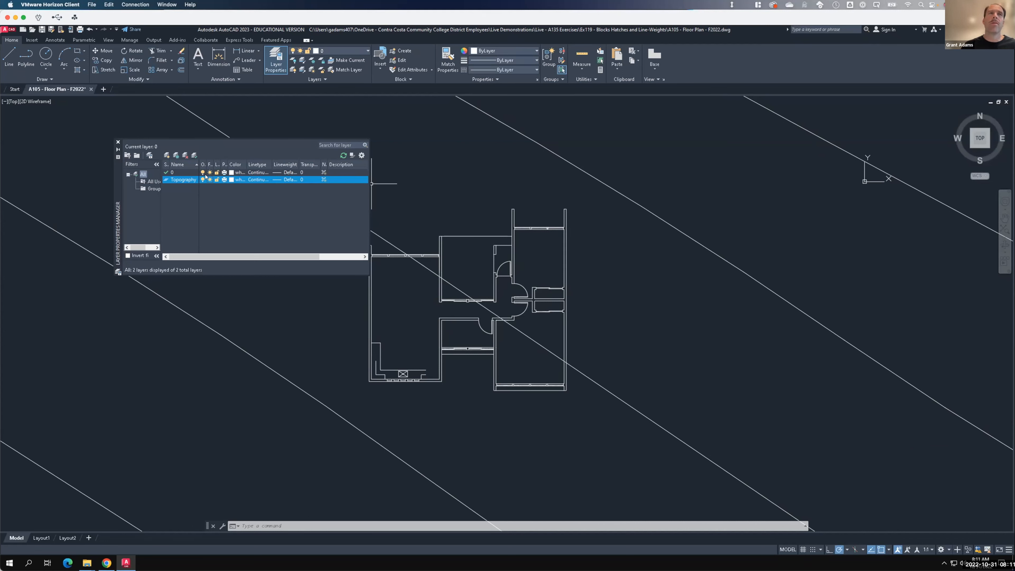
key("F15")
- Try to erase the contour line crossing the floor plan with the Topography layer temporarily locked
left_click(217, 180)
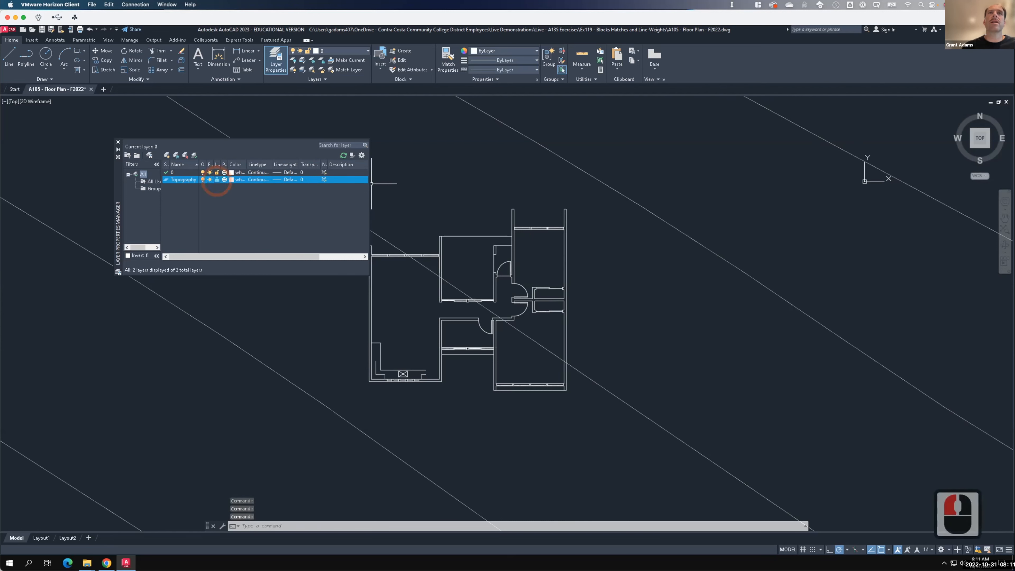
left_click(673, 400)
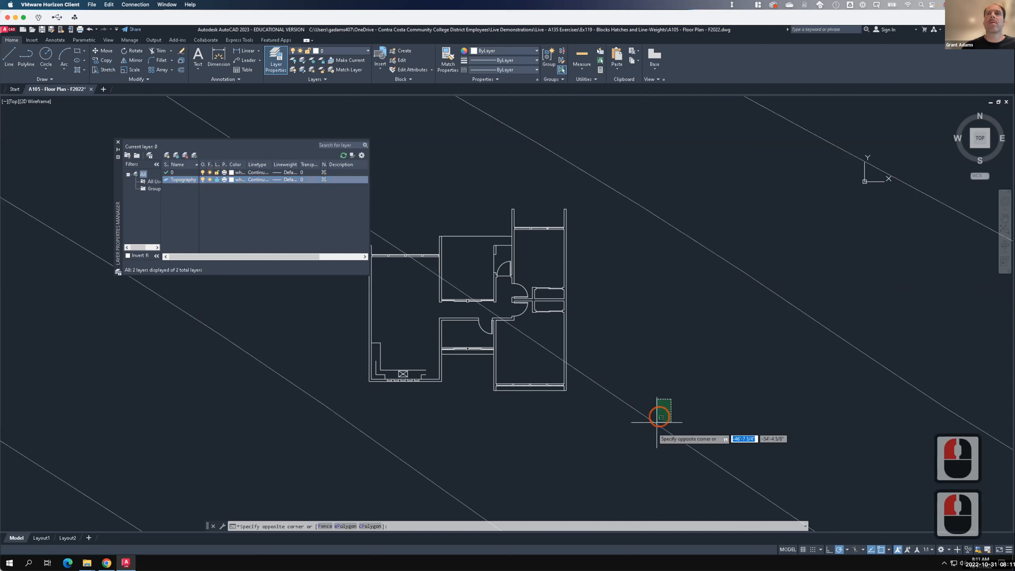
left_click(638, 470)
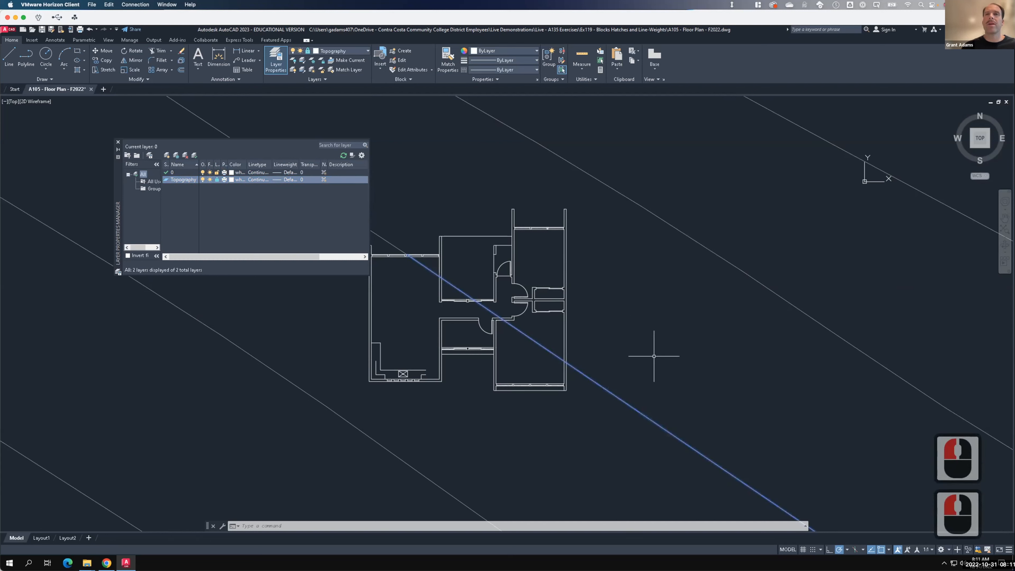
type("erase")
key("Return")
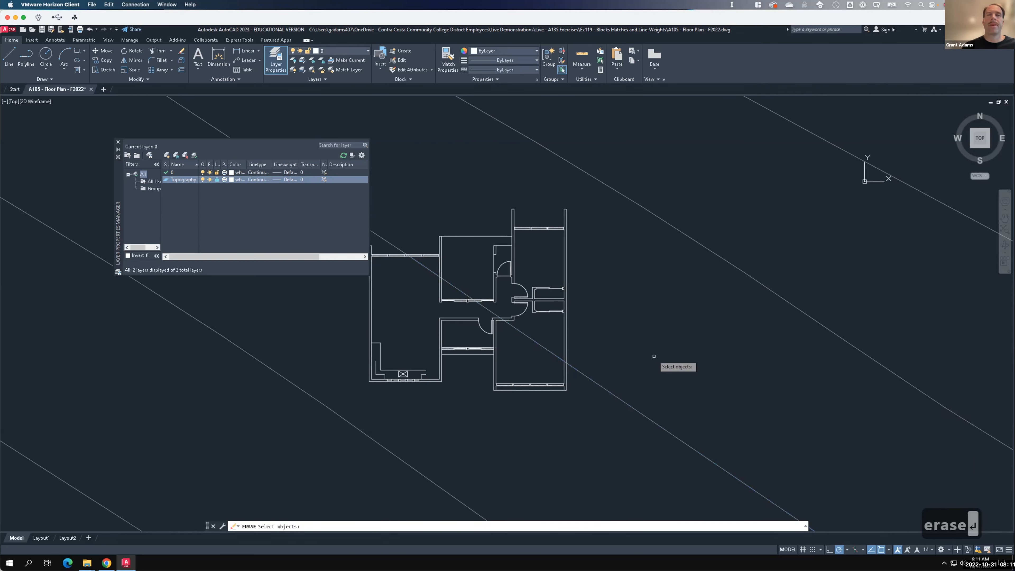
key("Escape")
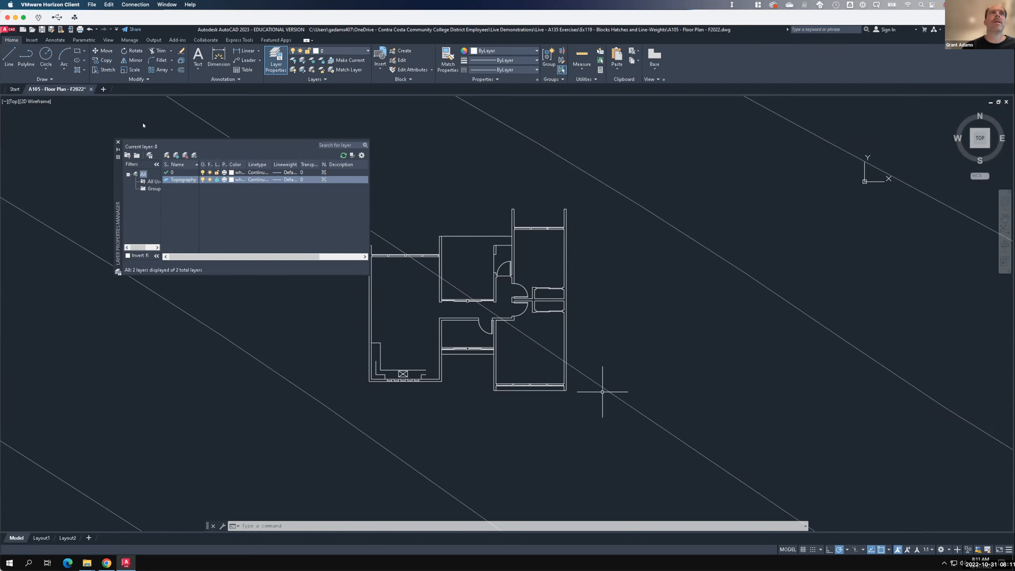
left_click(217, 180)
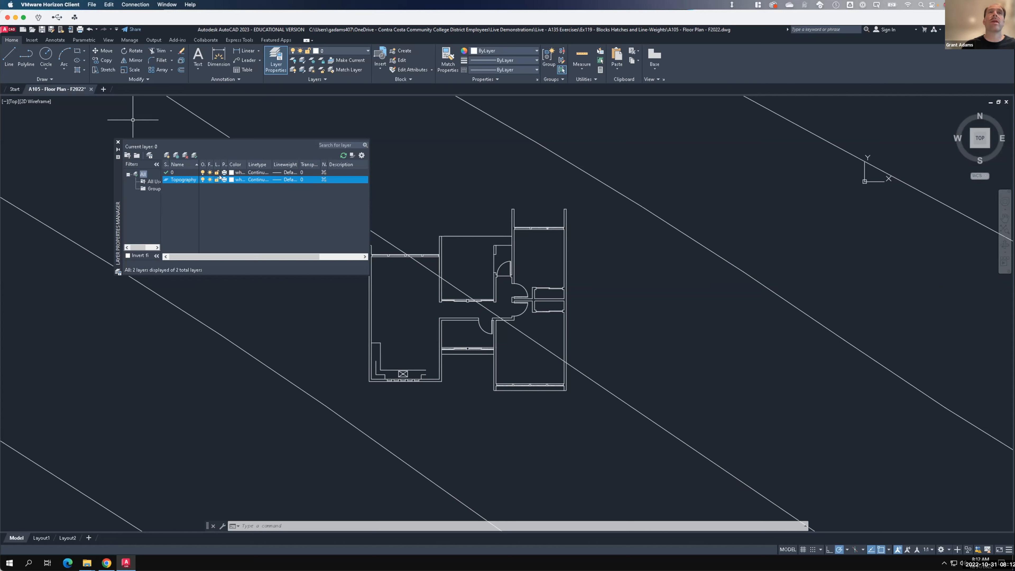
key("F15")
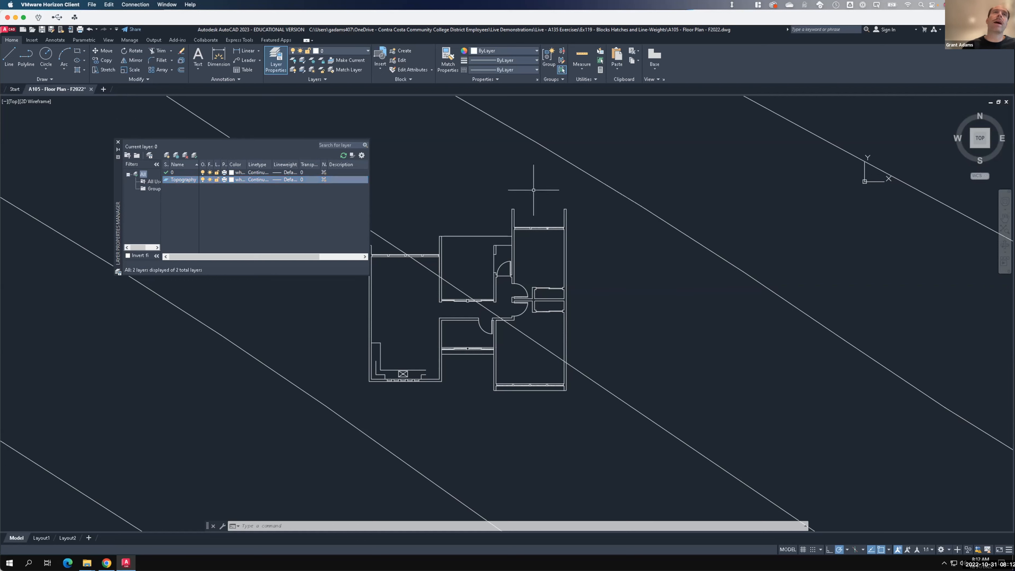
- Set the Topography layer's color to orange, index color 30
left_click(230, 180)
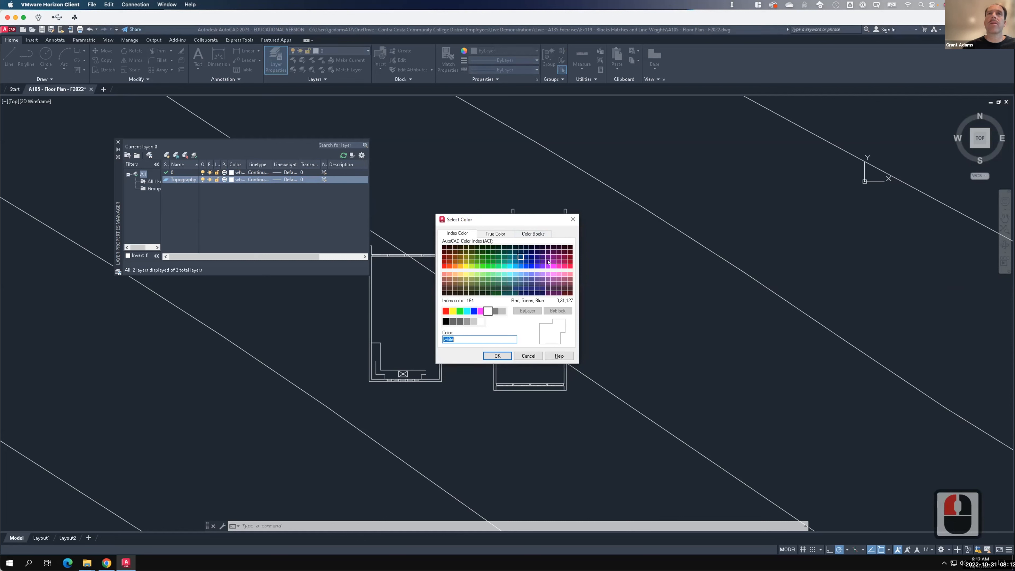
left_click(452, 264)
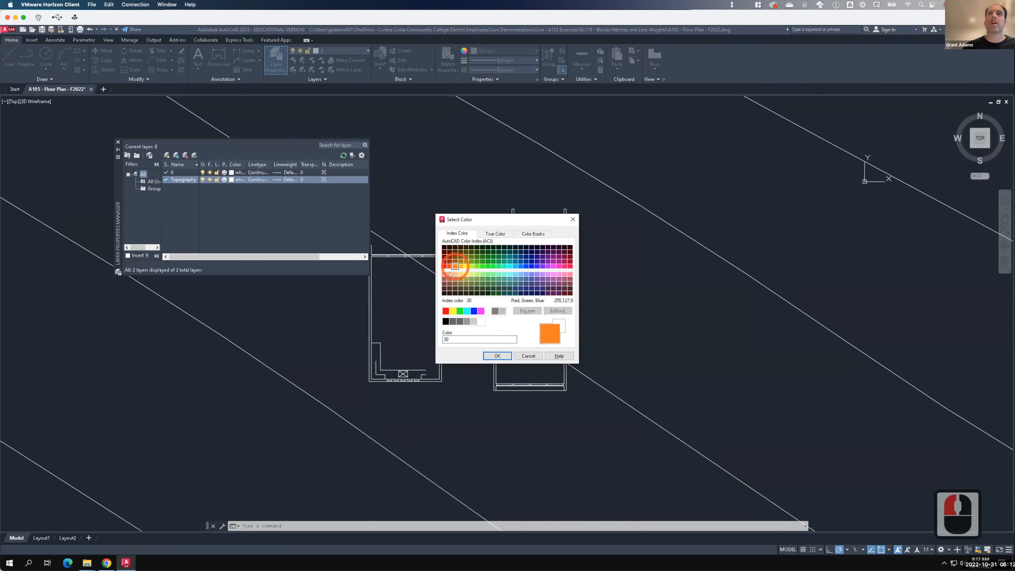
left_click(498, 355)
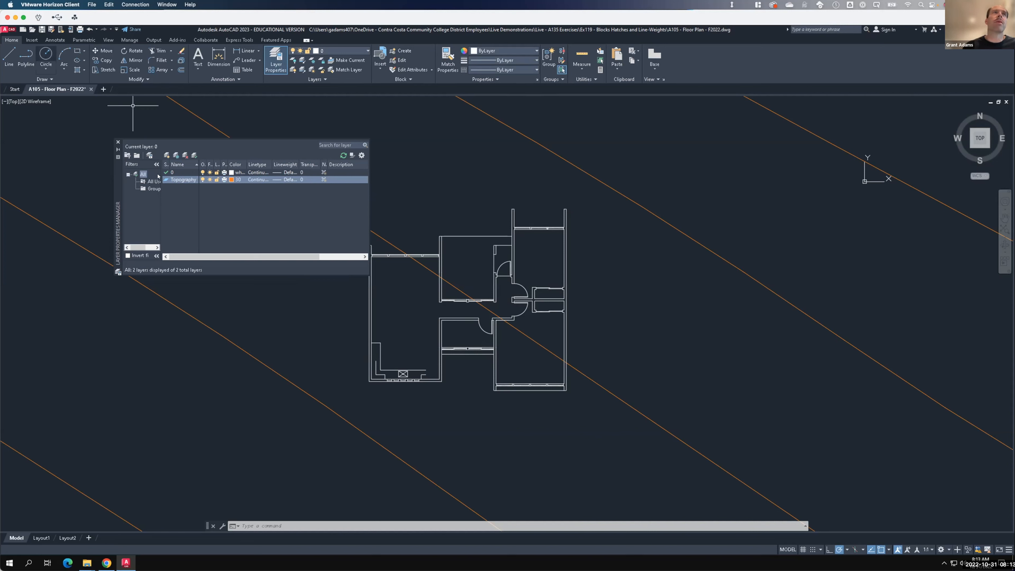
- Make Topography the current layer and draw a short vertical line from the open end of the kitchen counter's front edge toward the wall
left_click(166, 180)
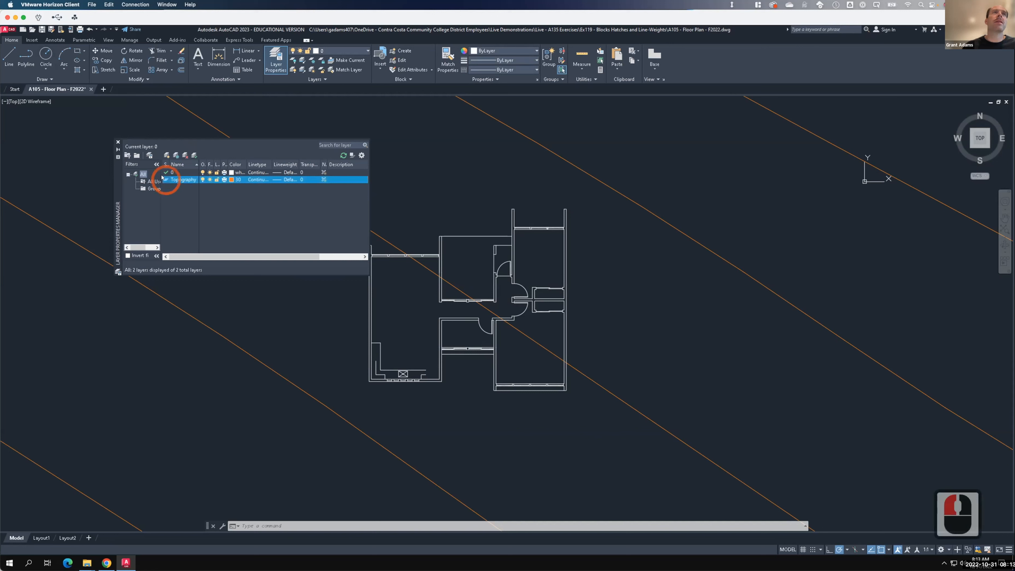
double_click(165, 180)
left_click(8, 56)
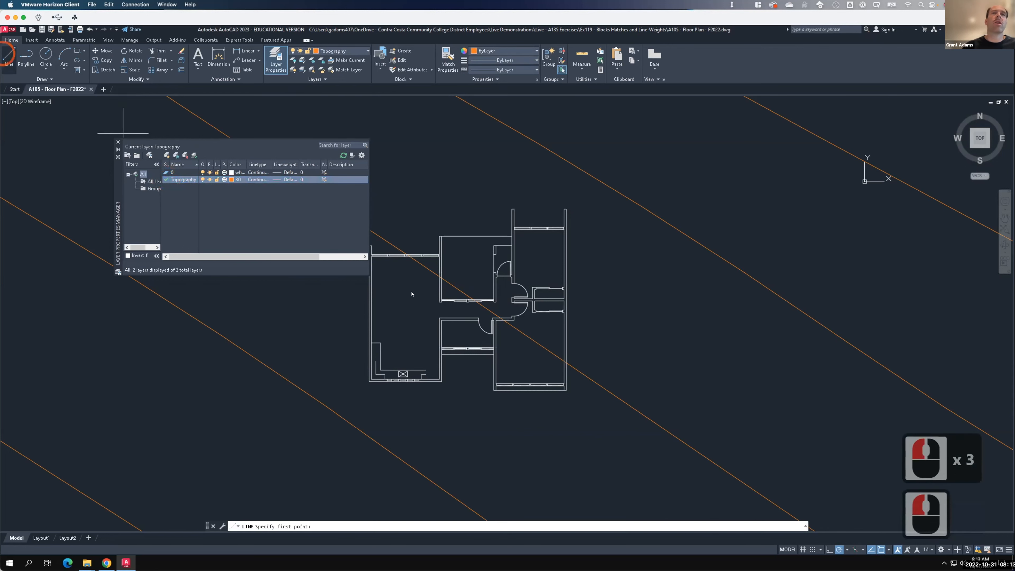
left_click(426, 370)
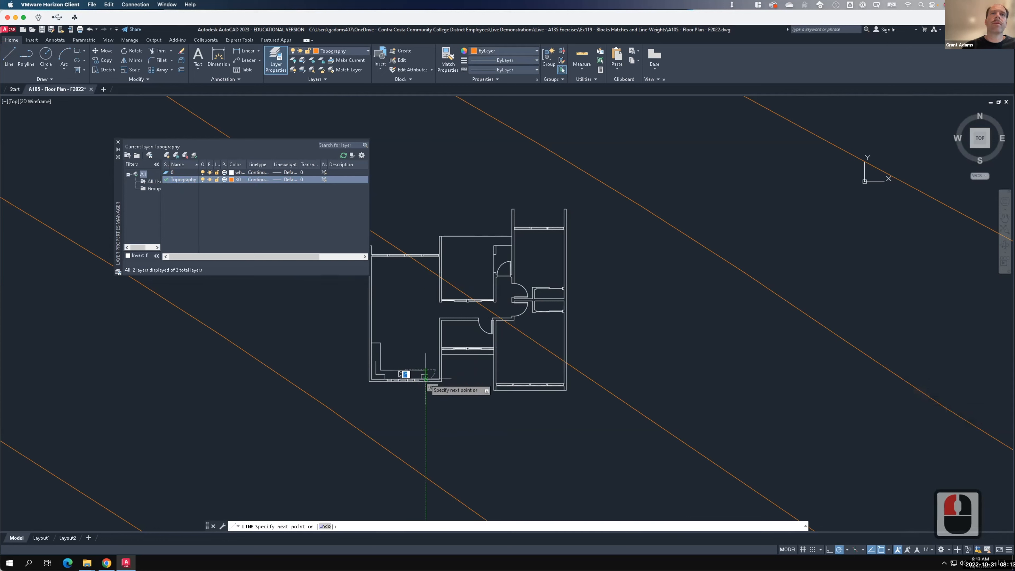
left_click(426, 378)
key("Return")
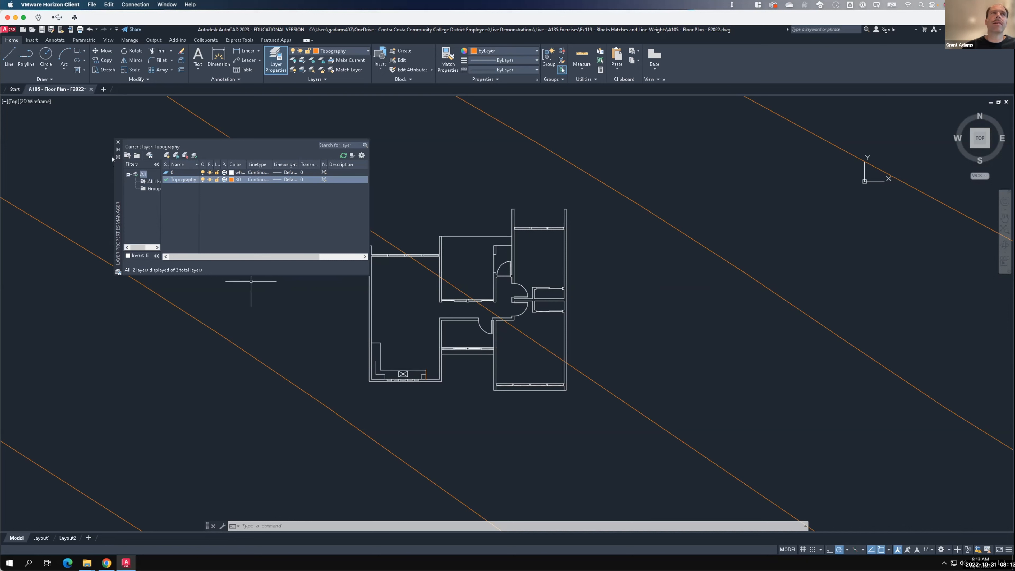
- Make layer 0 the current layer
key("F15")
left_click(165, 173)
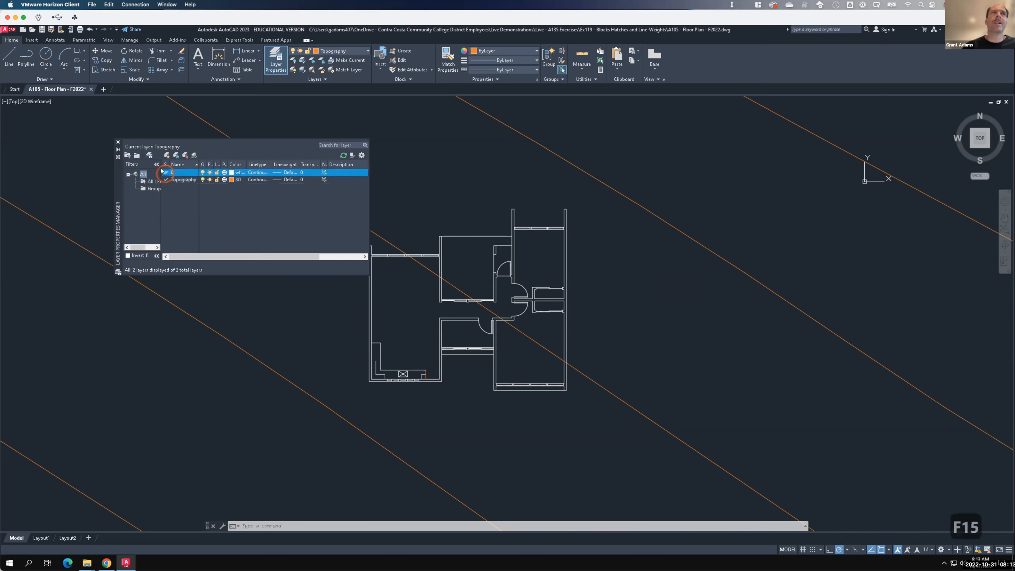
left_click(165, 172)
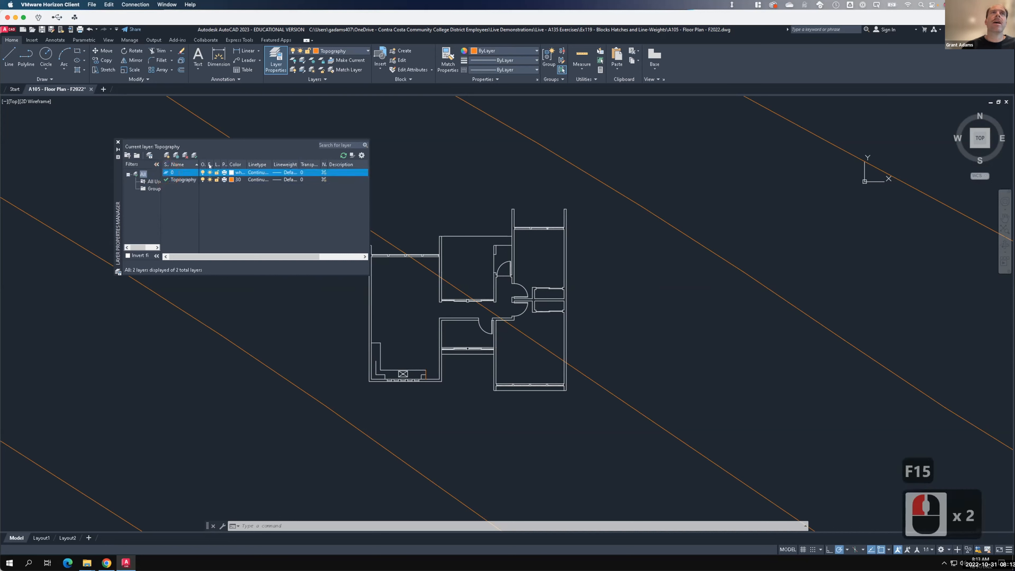
double_click(175, 173)
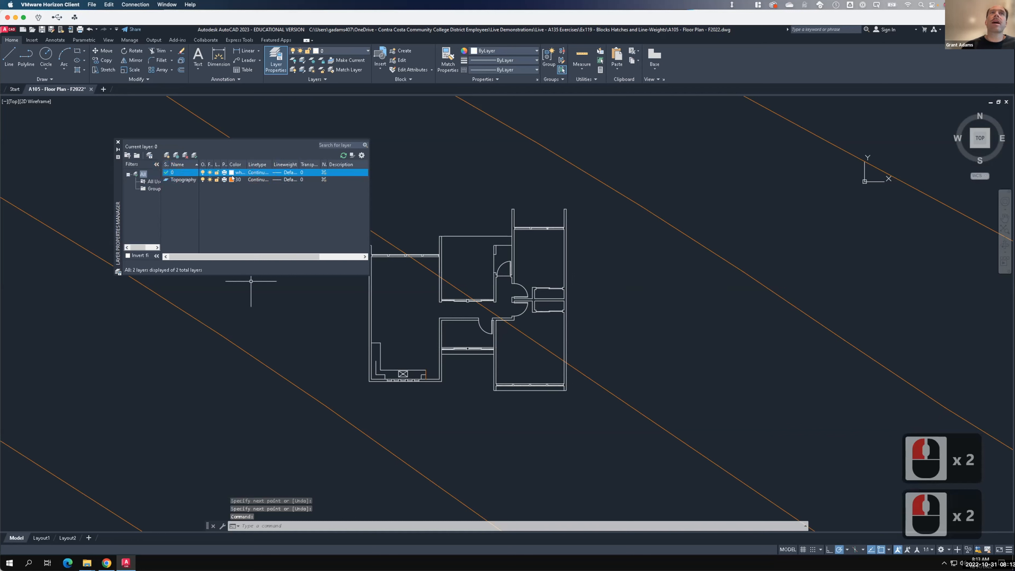
- Load the HIDDEN2 linetype from acad.lin through the Topography layer's linetype setting, leaving Continuous as the layer's choice
left_click(258, 180)
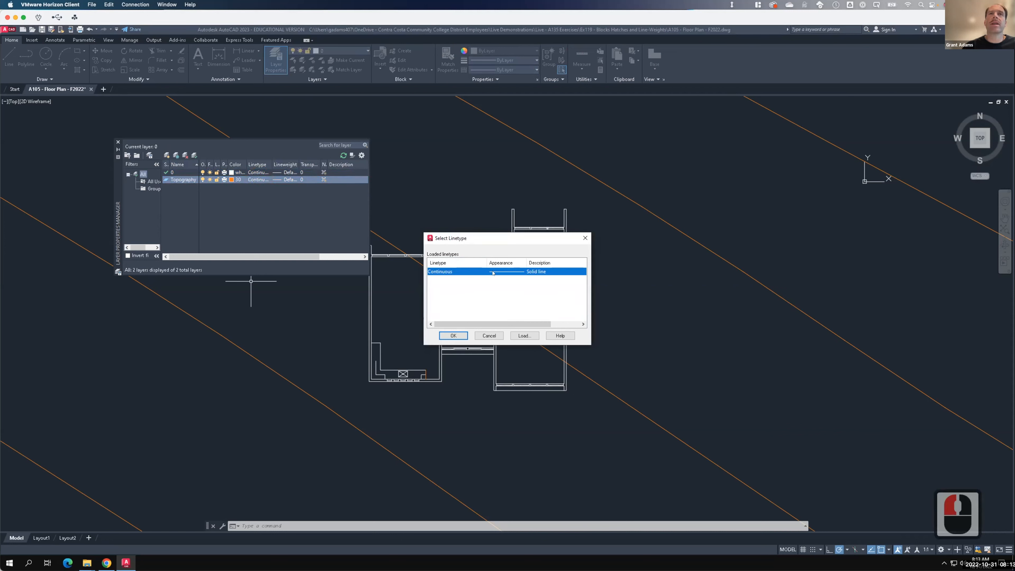
left_click(523, 335)
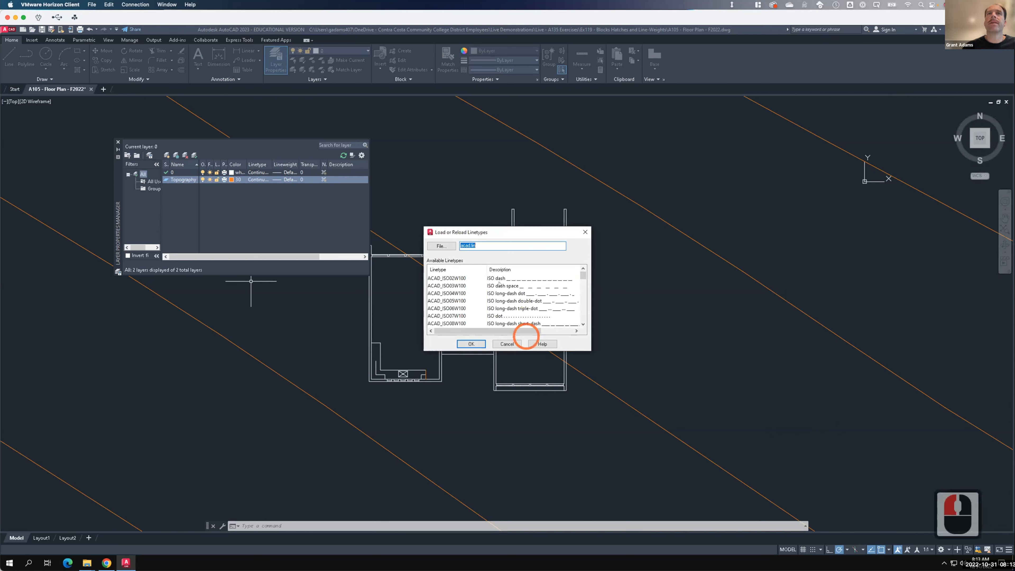
left_click(577, 278)
left_click_drag(578, 280, 582, 306)
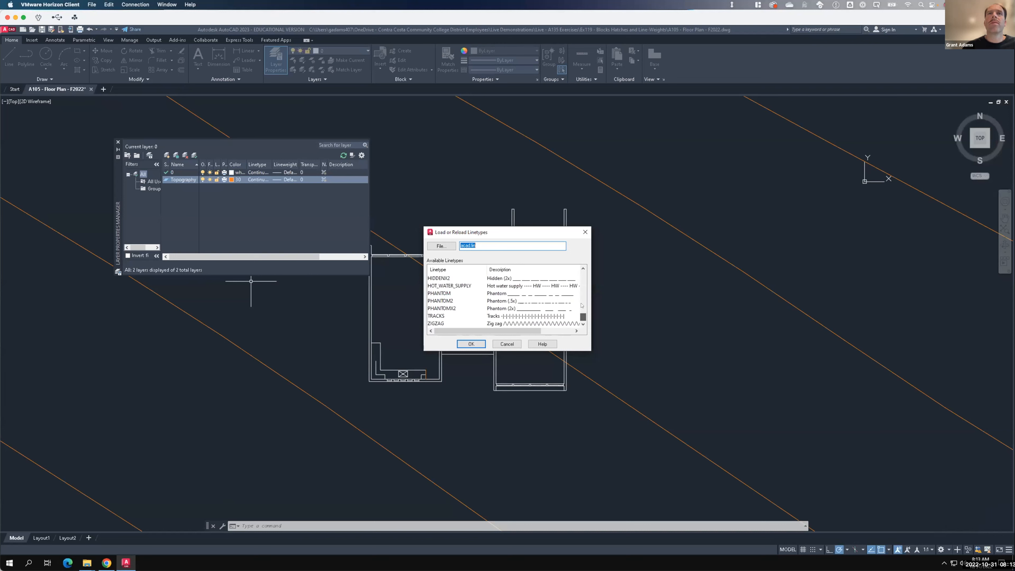
left_click(582, 306)
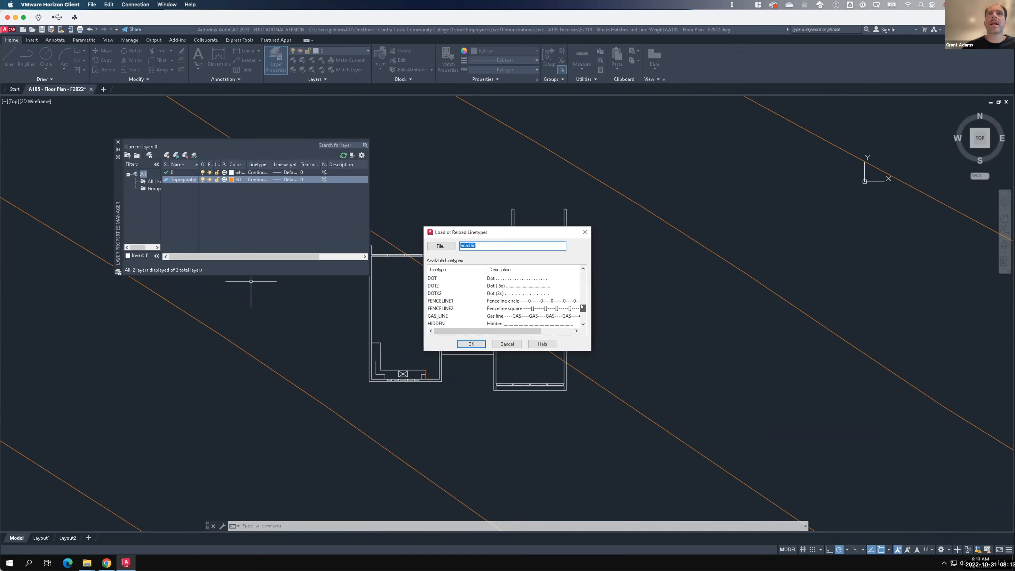
scroll(500, 308, "down", 1)
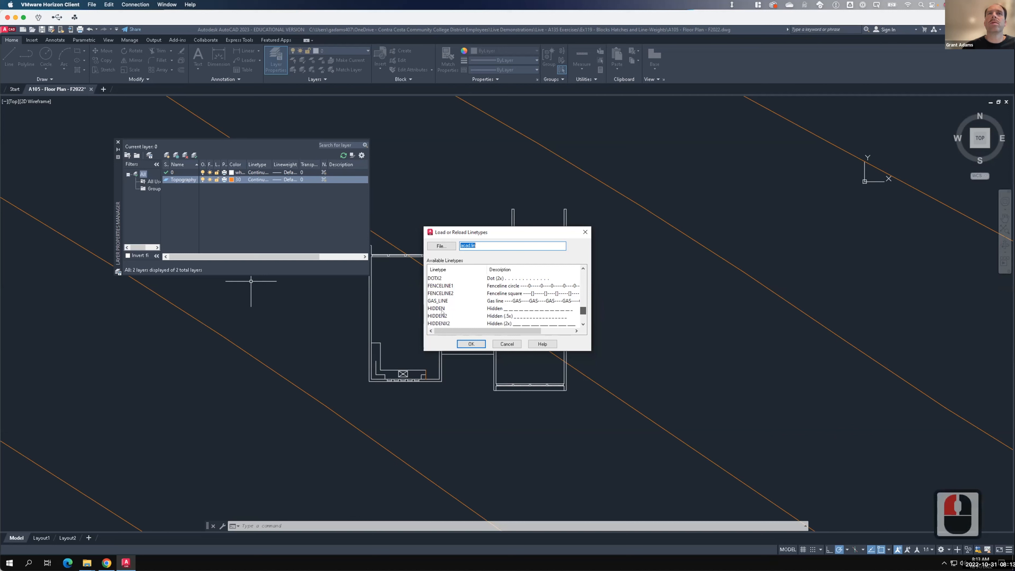
left_click(507, 315)
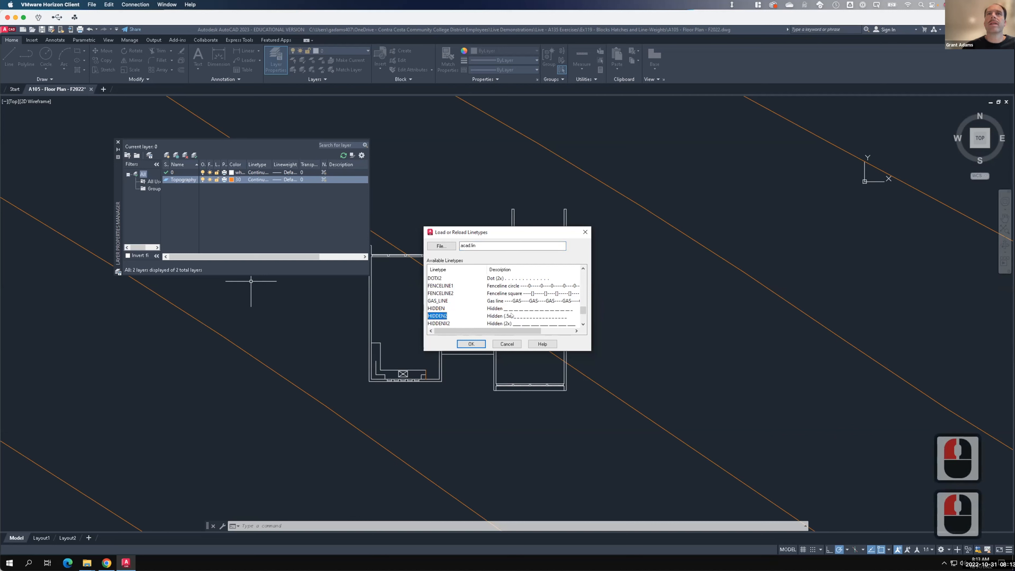
left_click(467, 343)
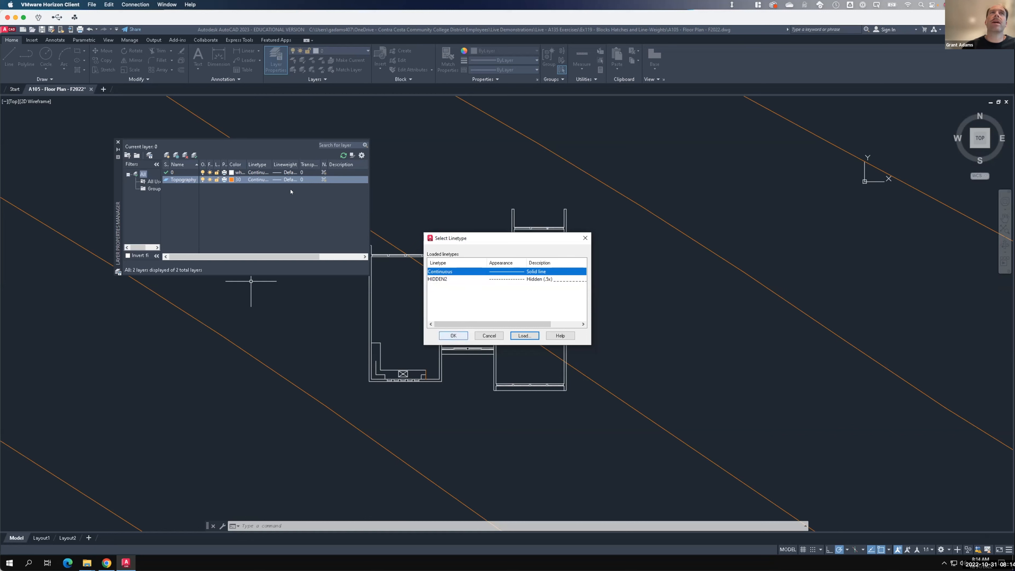
left_click(459, 335)
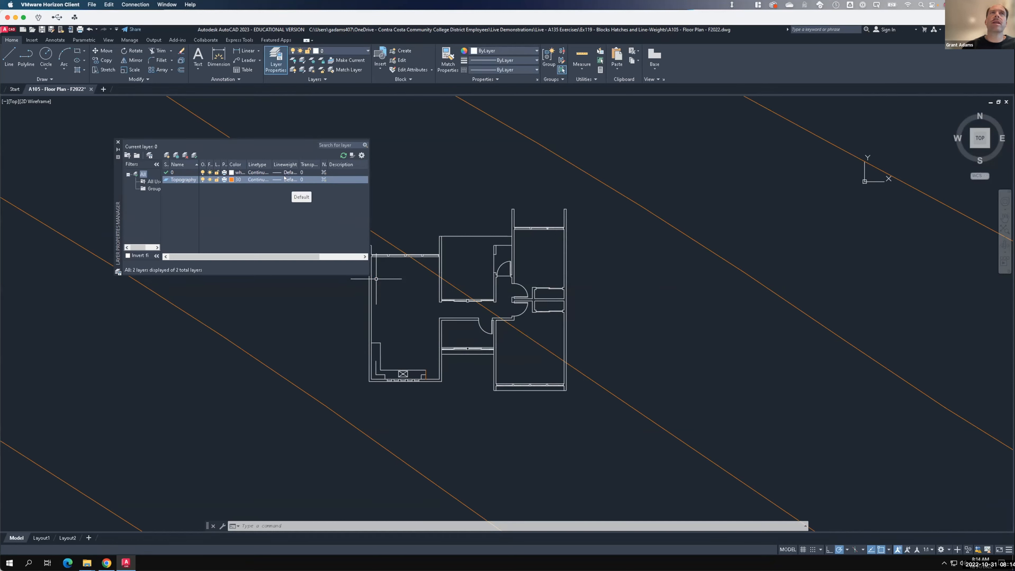
key("F15")
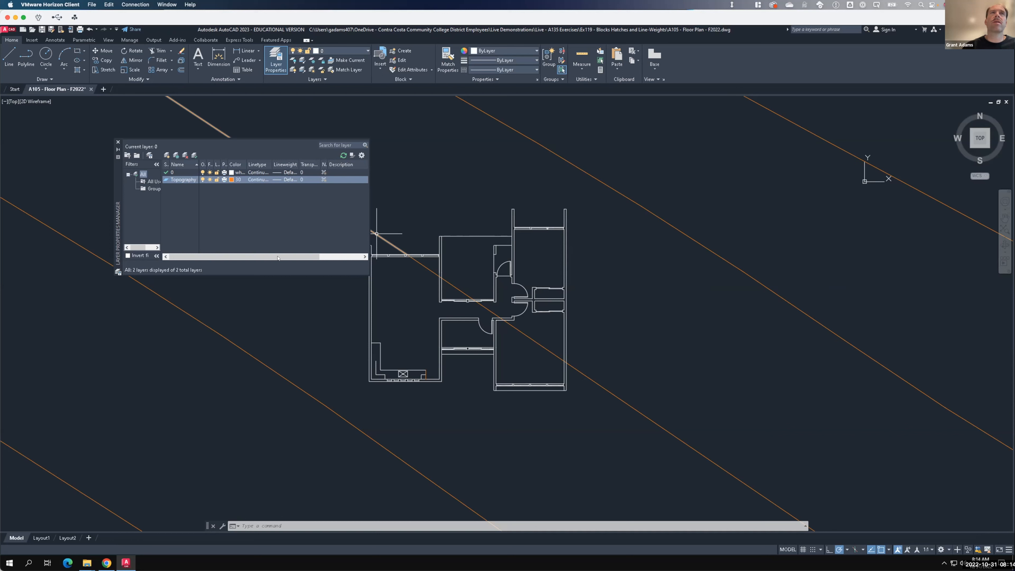
left_click(320, 258)
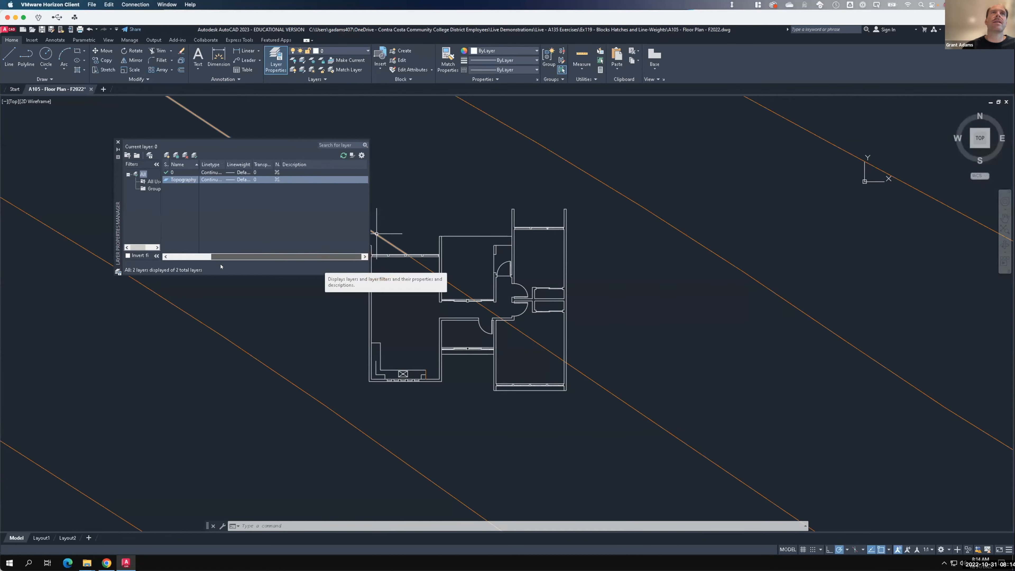
left_click_drag(196, 265, 181, 265)
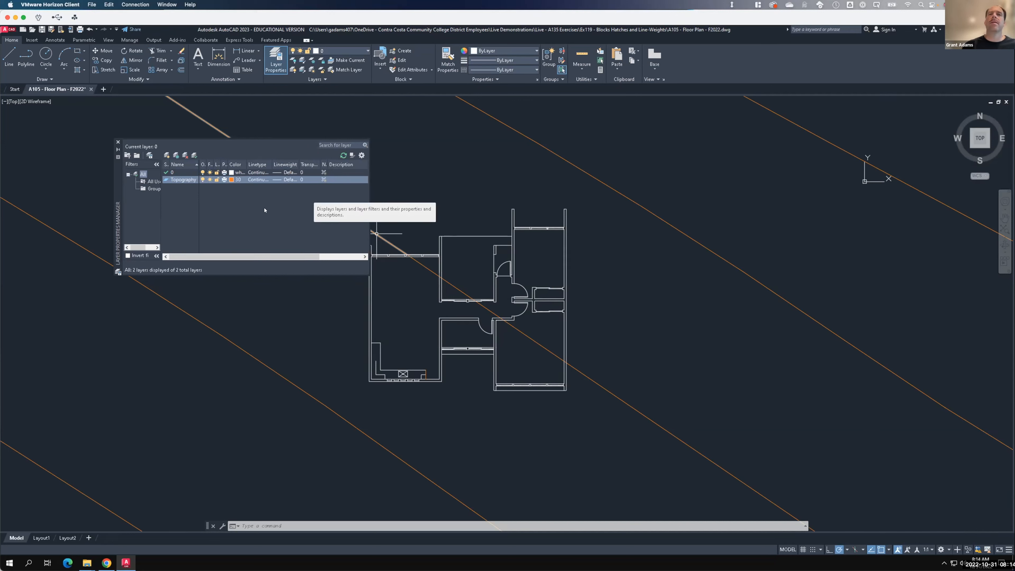
- Switch to Chrome to review the suggested layers and naming scheme in the Exercise 119 instructions, and return to AutoCAD
left_click(87, 563)
key("F15")
mouse_move(101, 561)
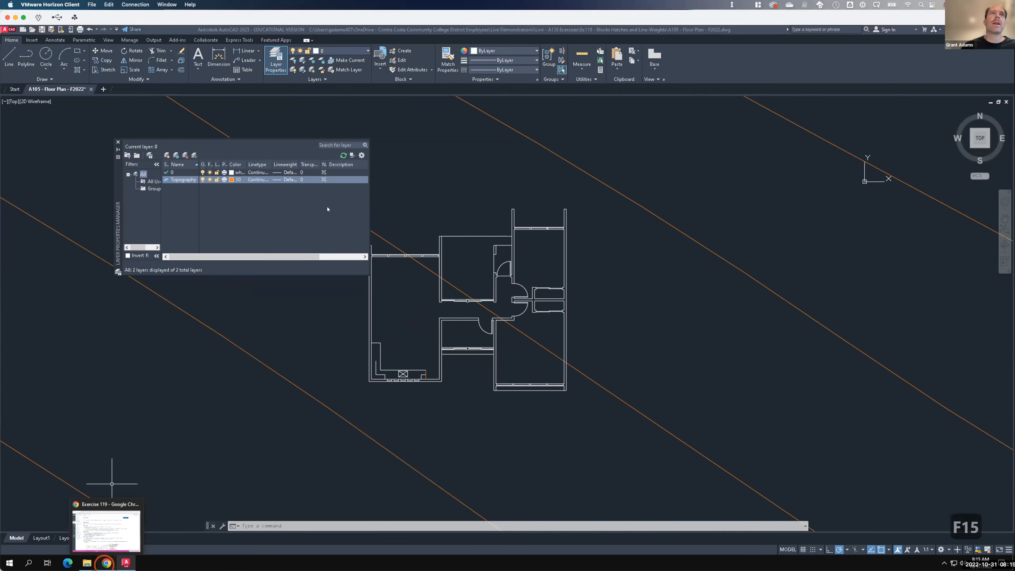
left_click(106, 530)
left_click(112, 487)
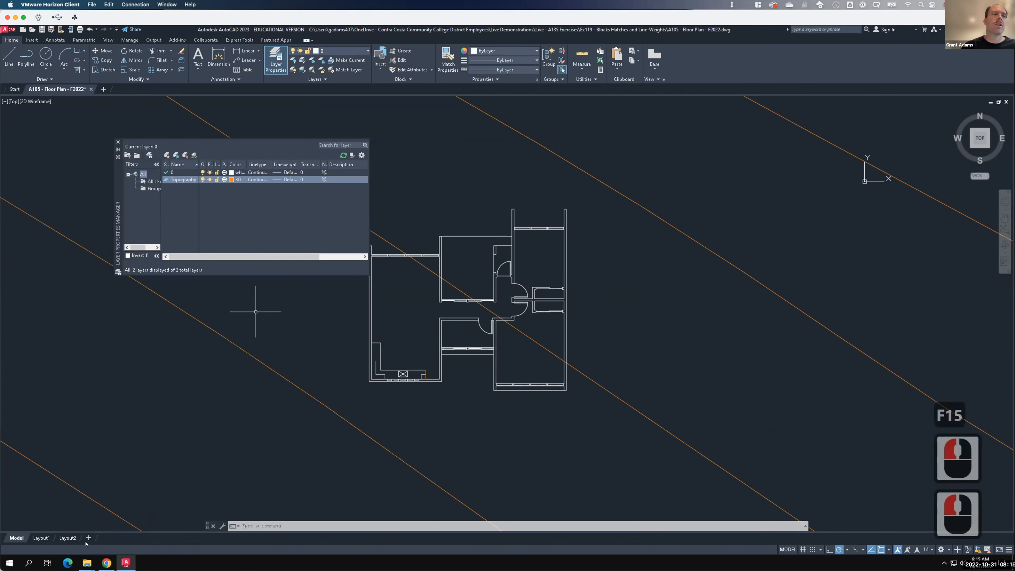
left_click(105, 561)
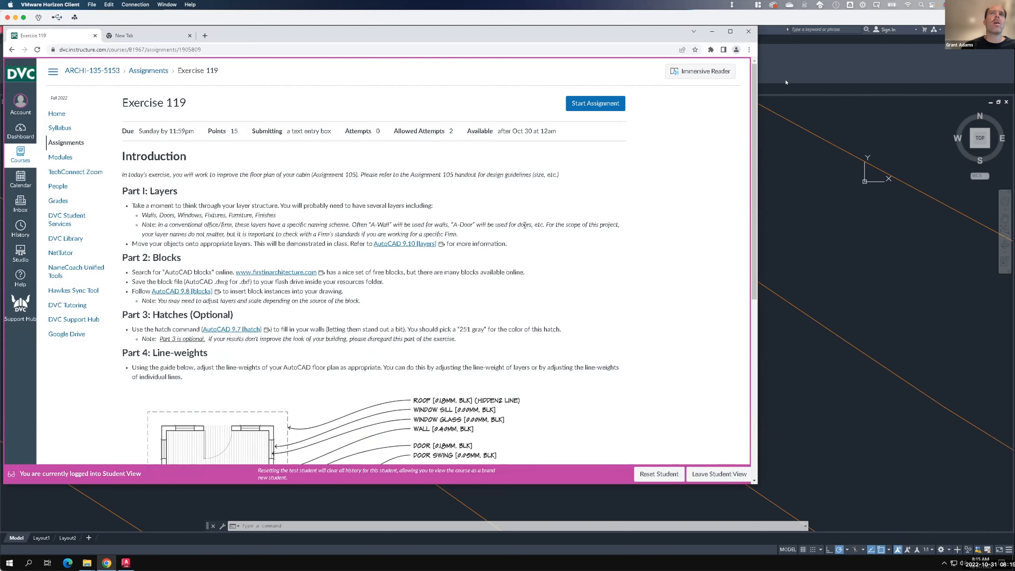
left_click(790, 58)
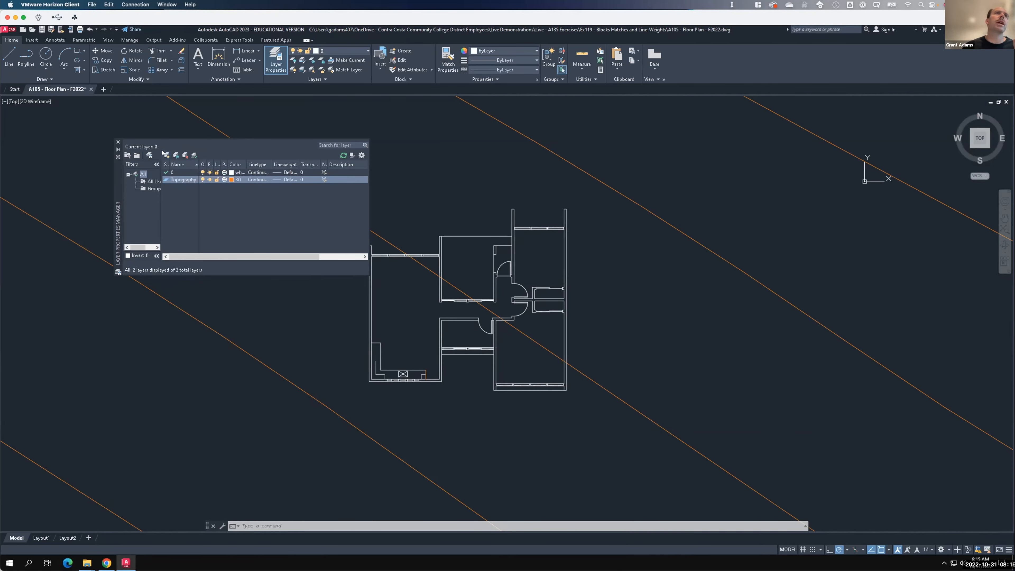
- Create a new layer named A-Wall
left_click(164, 154)
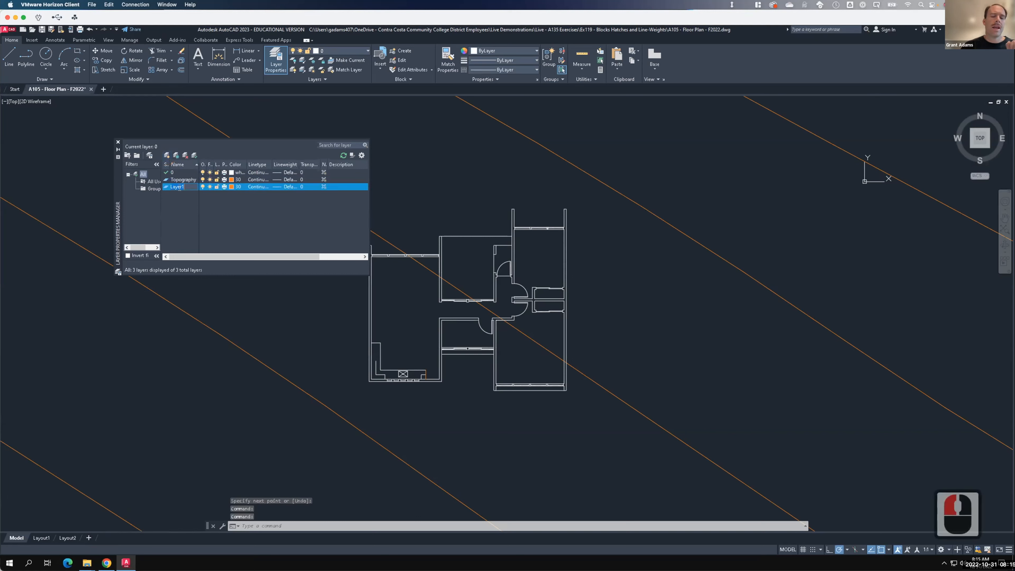
left_click(179, 188)
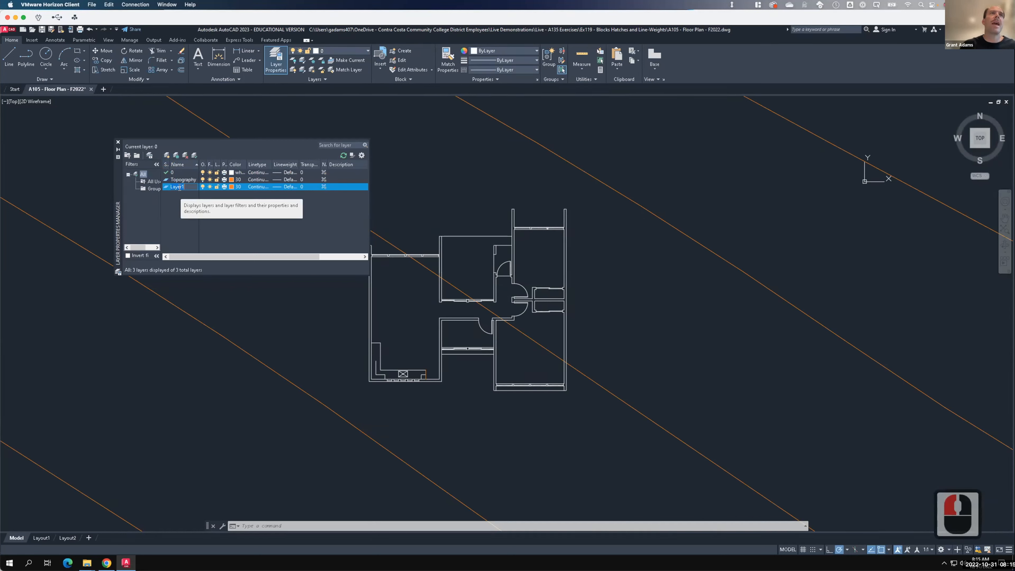
type("A-")
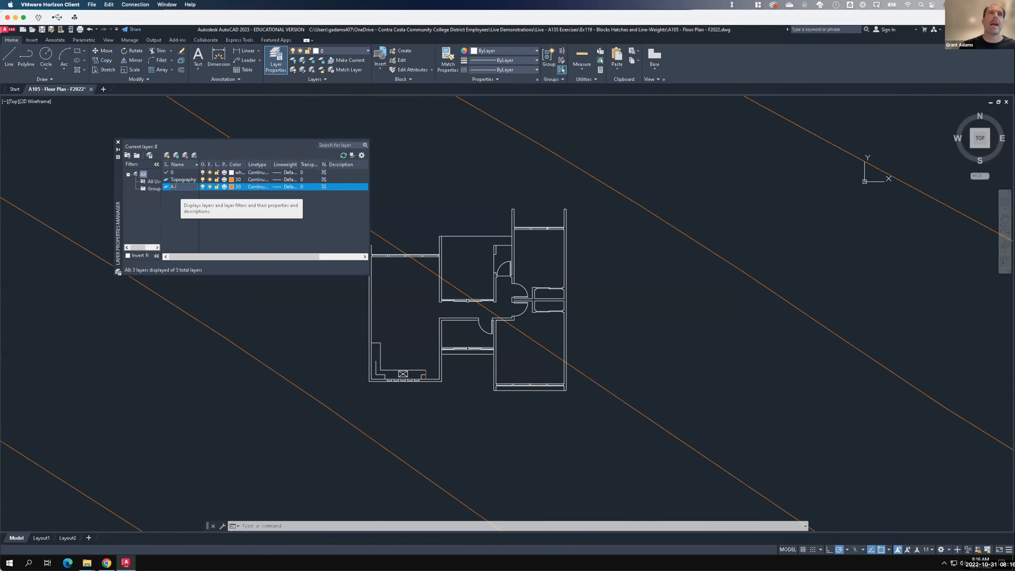
type("Wall")
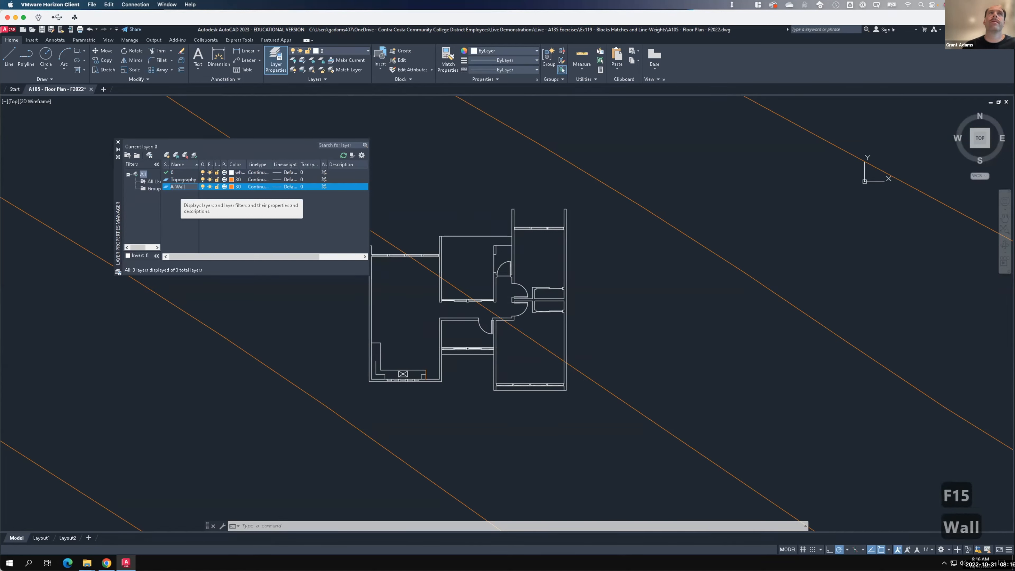
left_click(232, 196)
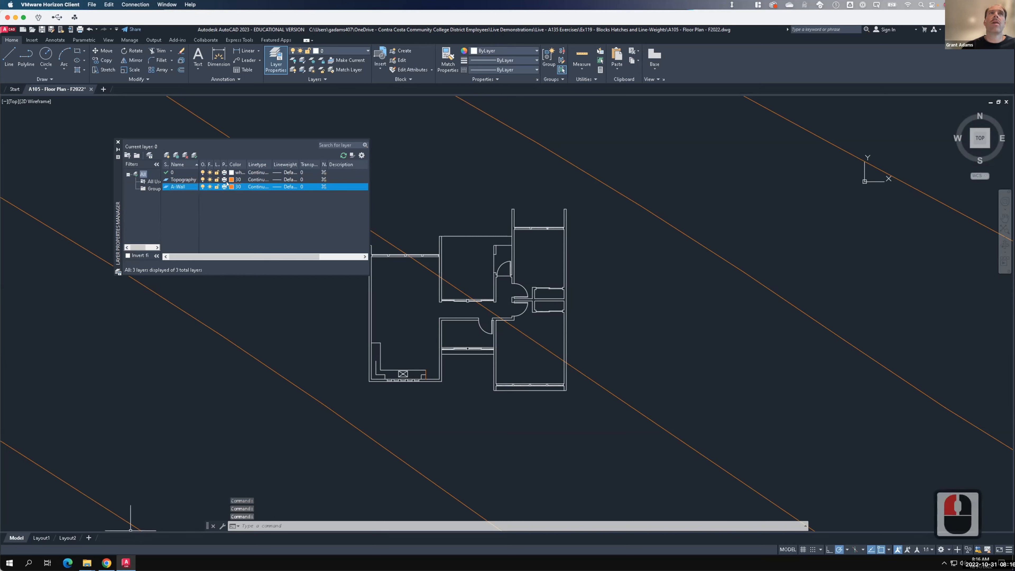
- Set the A-Wall layer's color to red and close the layer manager
left_click(231, 187)
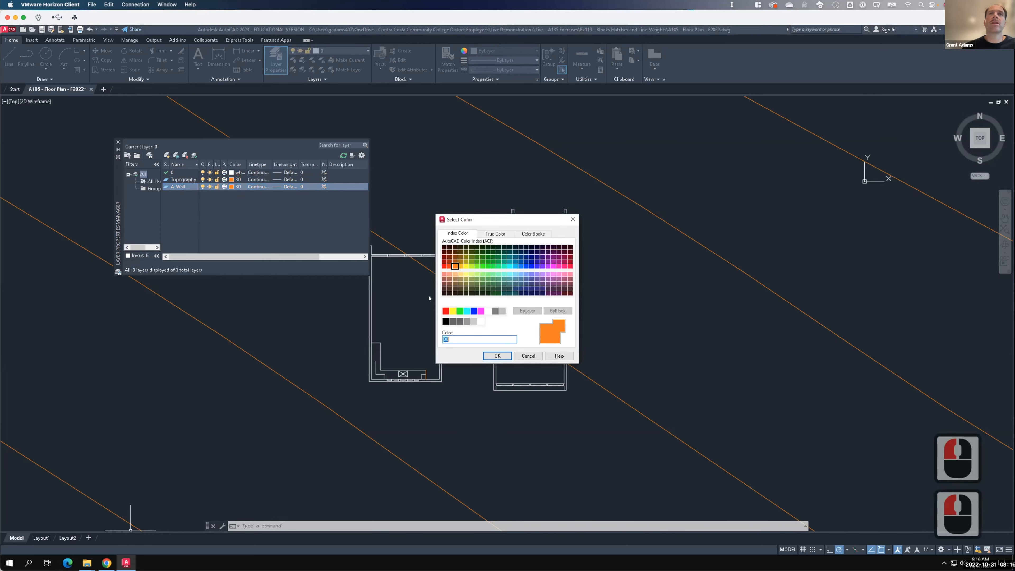
left_click(445, 311)
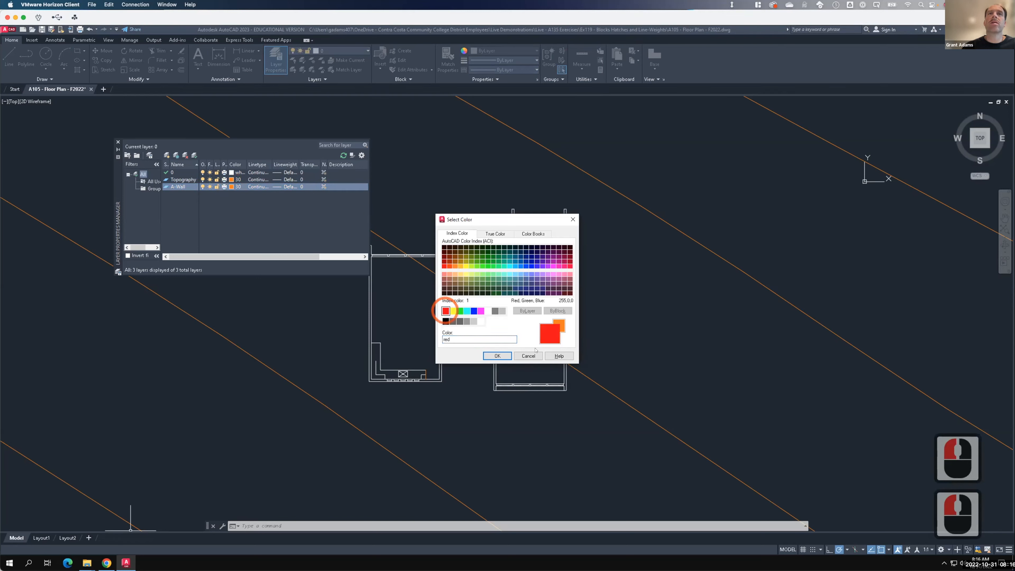
left_click(498, 355)
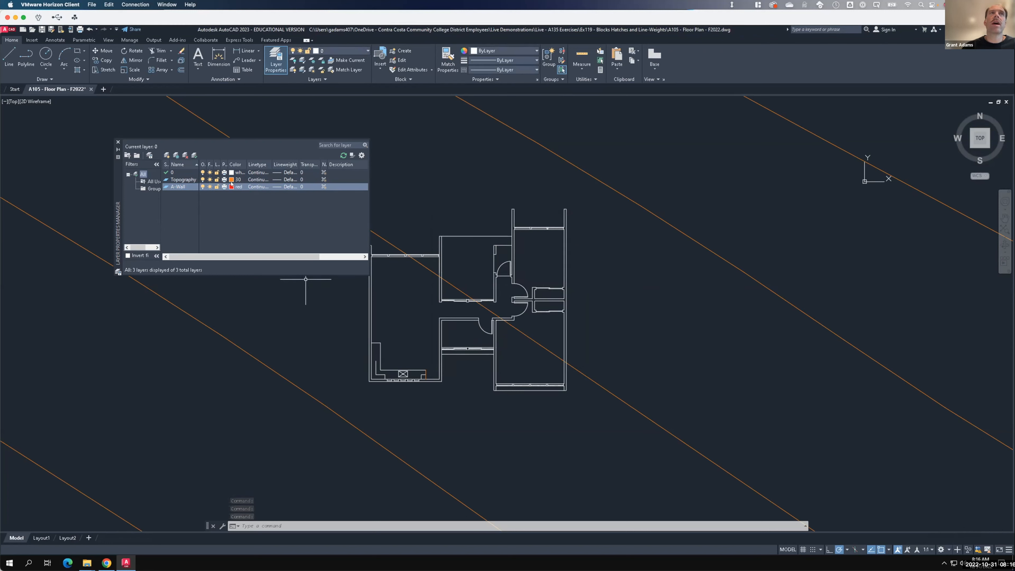
left_click(118, 141)
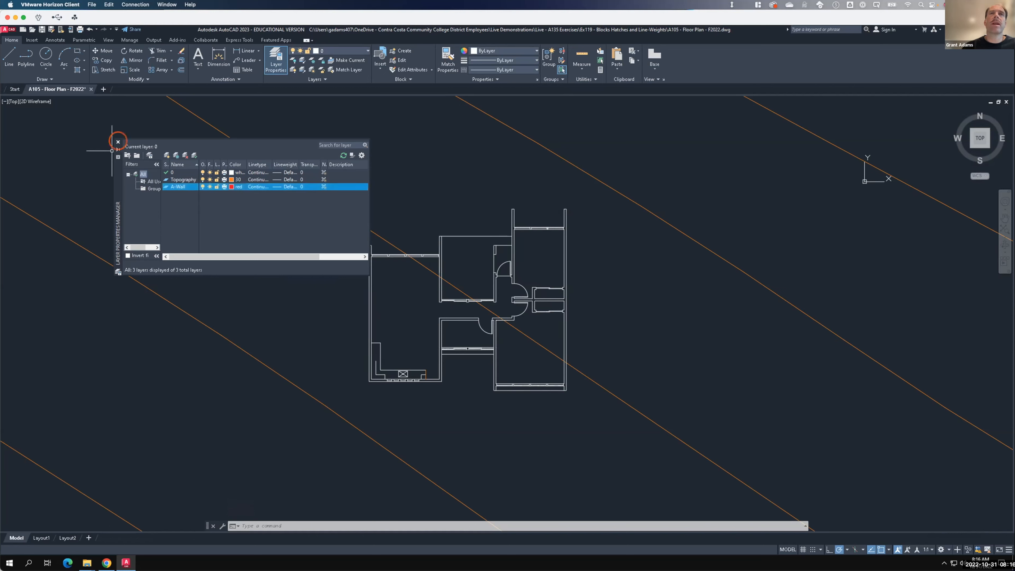
- Select the wall lines around the large kitchen room, including the upper wall stubs and the short wall leading to the neighboring door
left_click(378, 275)
left_click(339, 268)
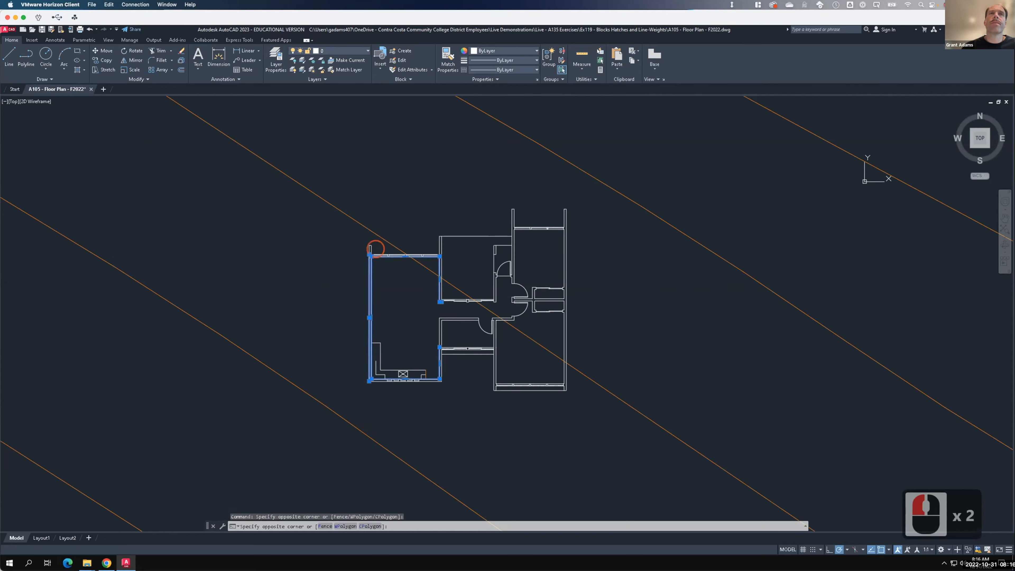
left_click(356, 236)
left_click(458, 245)
left_click(460, 244)
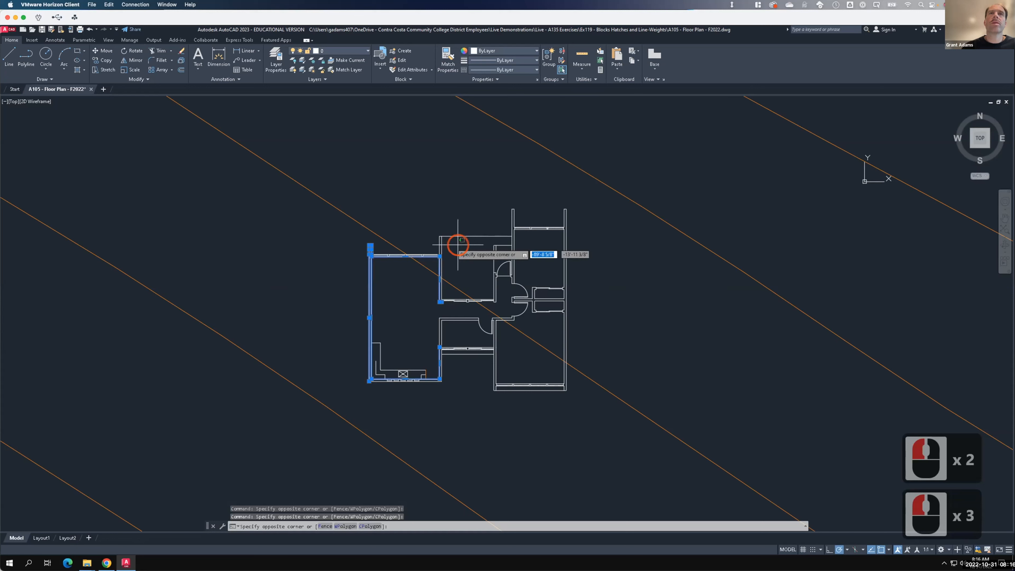
left_click(414, 241)
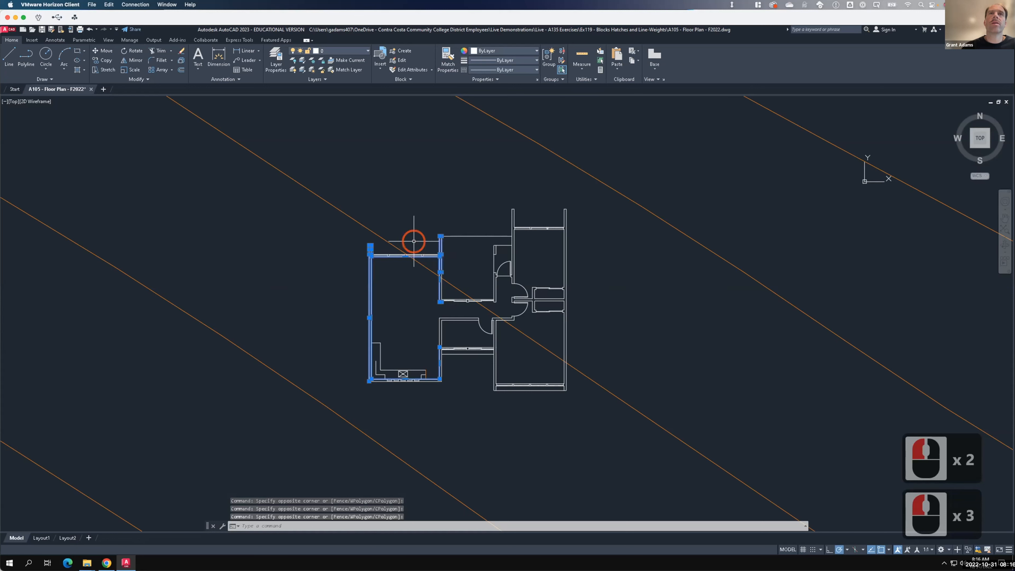
left_click(448, 338)
left_click(414, 315)
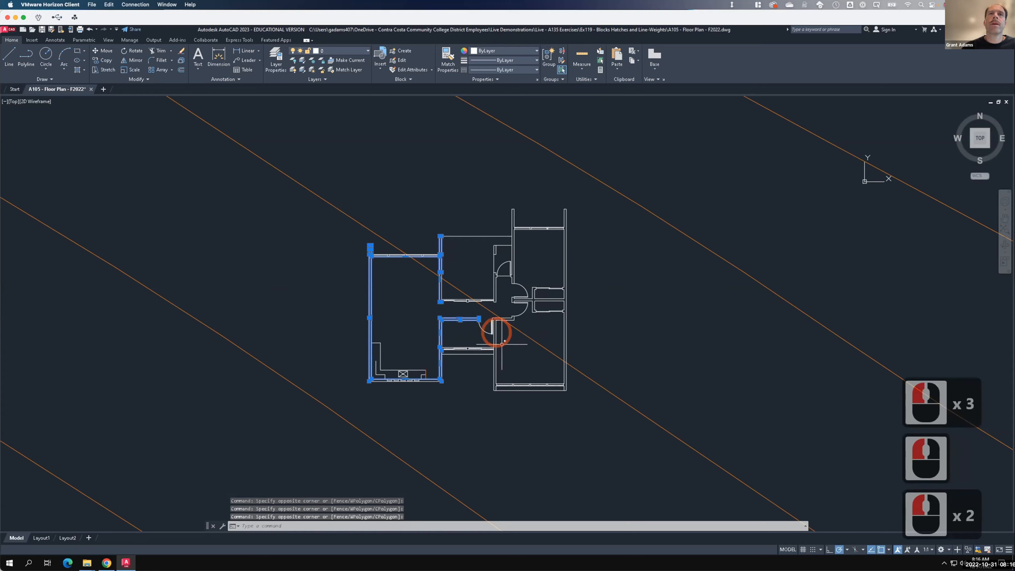
- Add the outer wall line beneath the kitchen windows to the selected walls
scroll(316, 384, "up", 3)
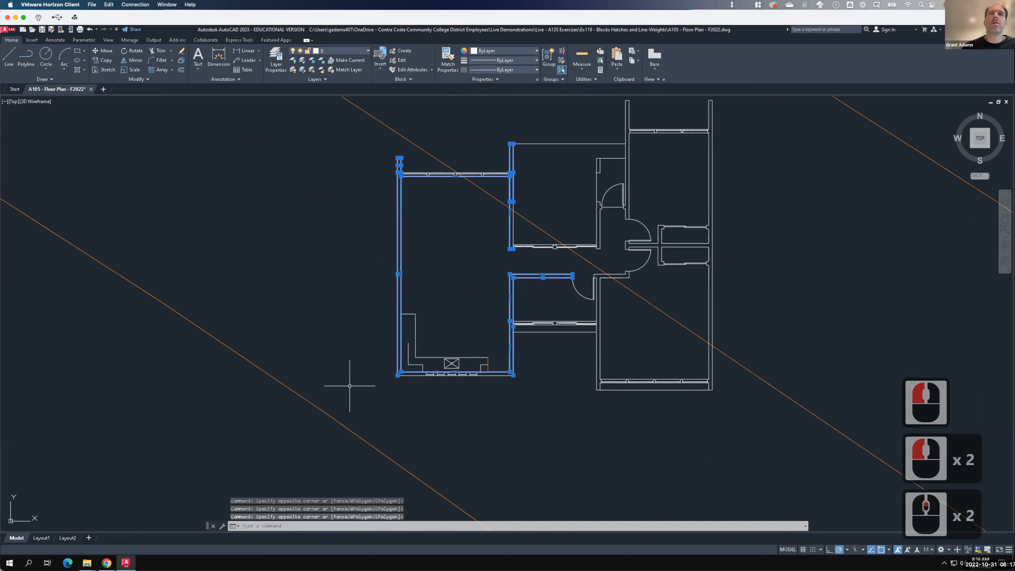
scroll(444, 380, "up", 1)
left_click(435, 358)
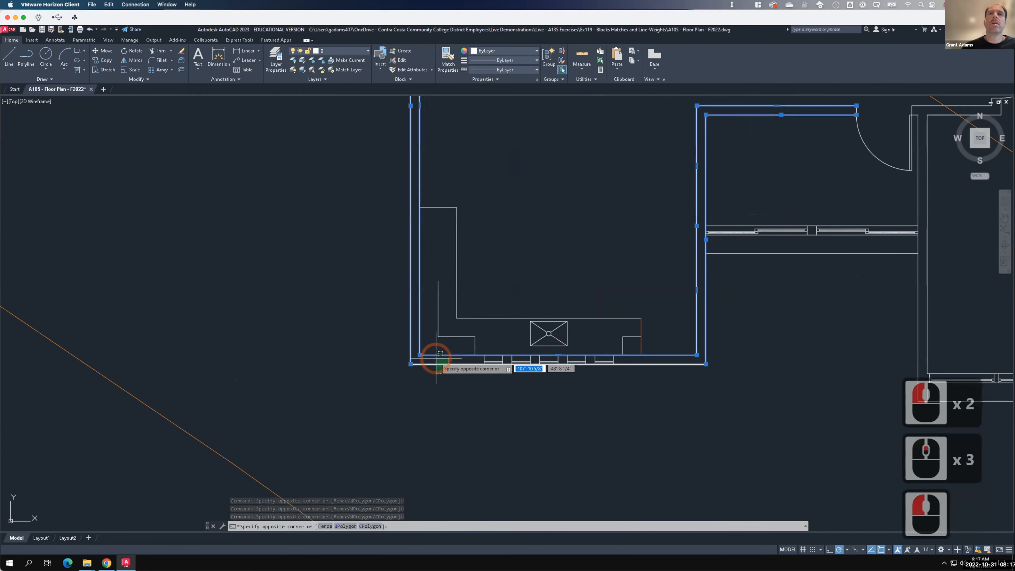
left_click(580, 359)
scroll(430, 363, "down", 2)
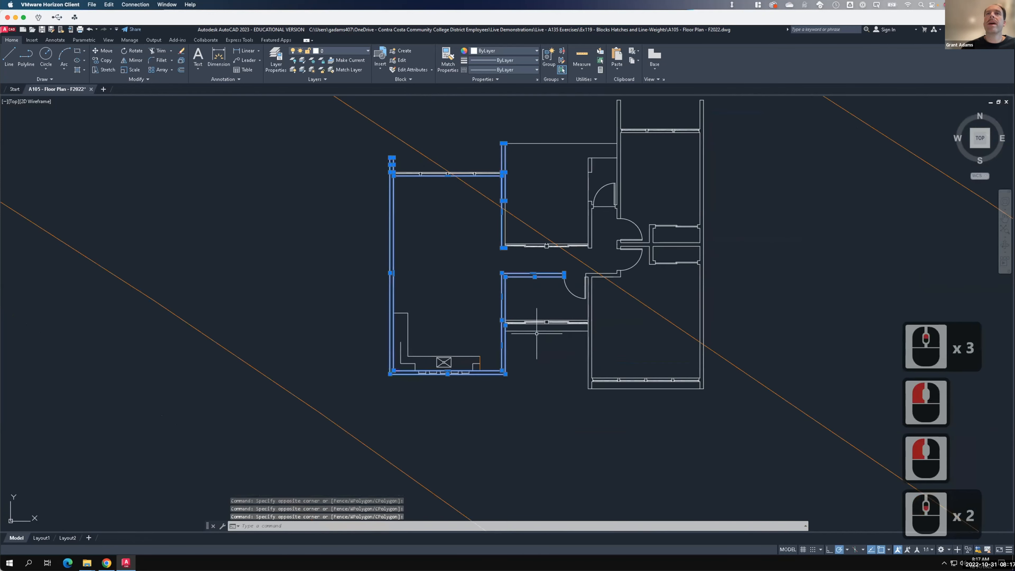
- Add the lower-right bedroom's wall lines to the selection, including both faces of its left wall and the short wall extension past the windows
scroll(595, 363, "up", 2)
left_click(599, 356)
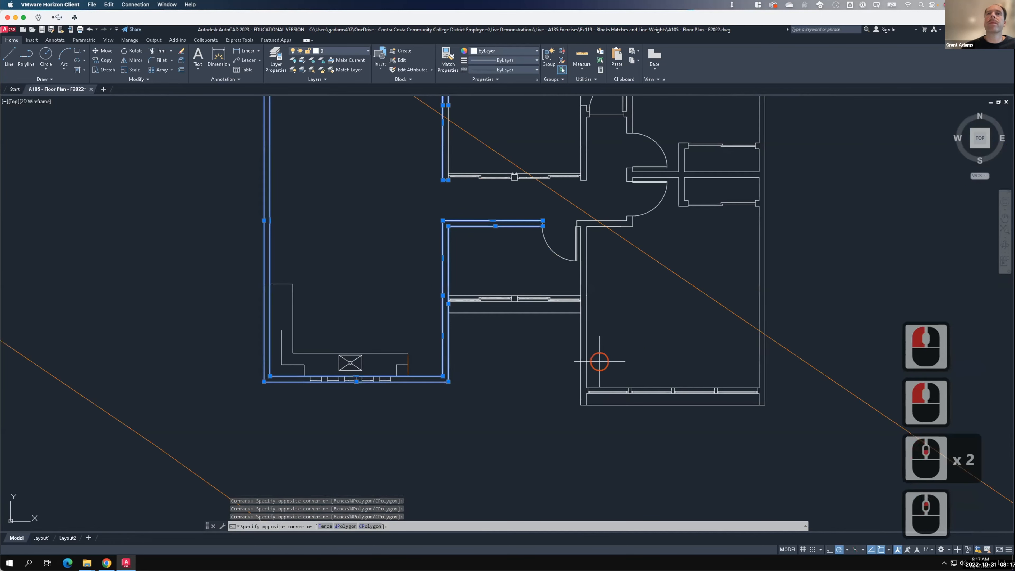
left_click(556, 348)
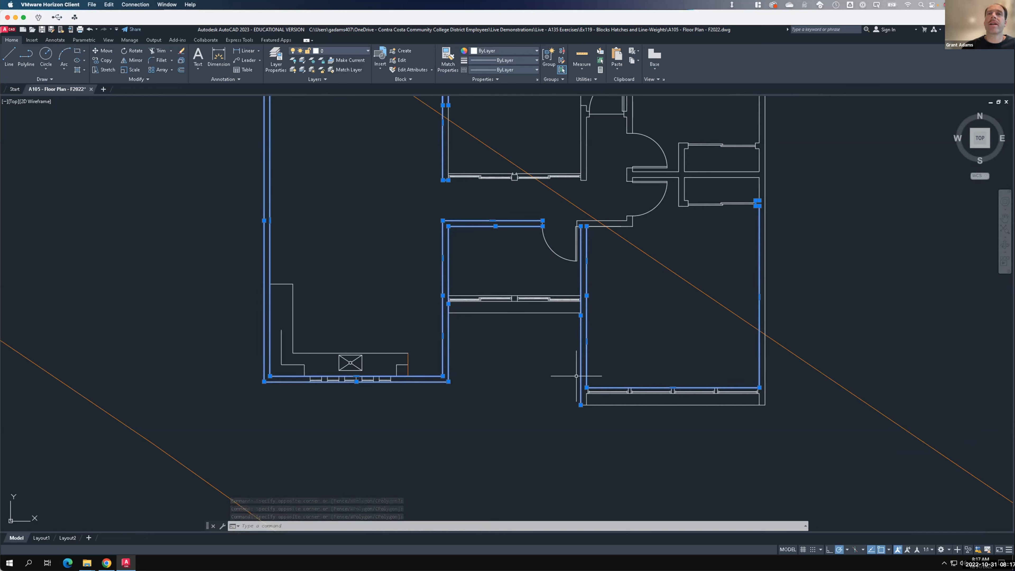
left_click(551, 401)
left_click(629, 400)
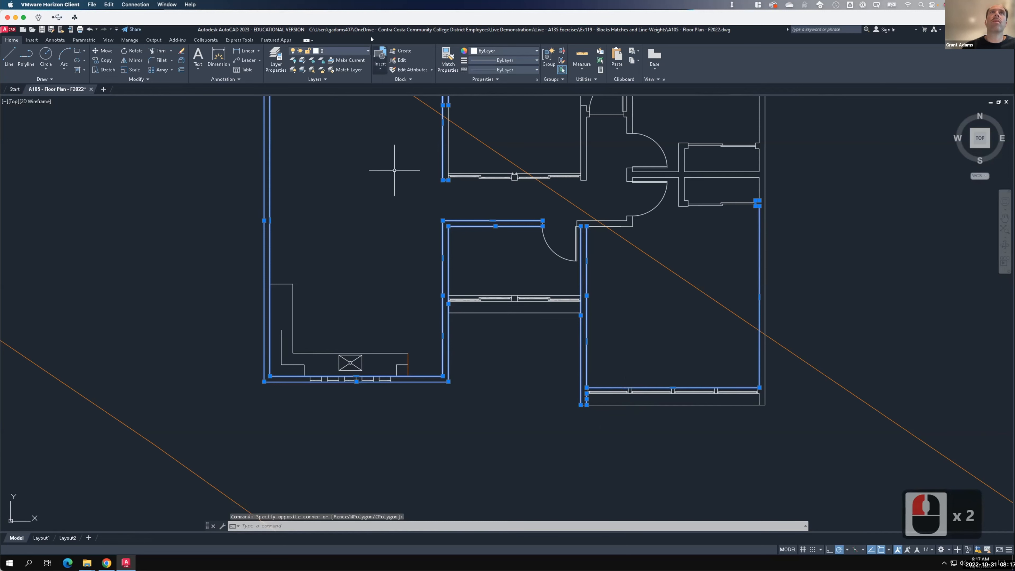
- Move the selected wall lines to the A-Wall layer and clear the selection
key("F15")
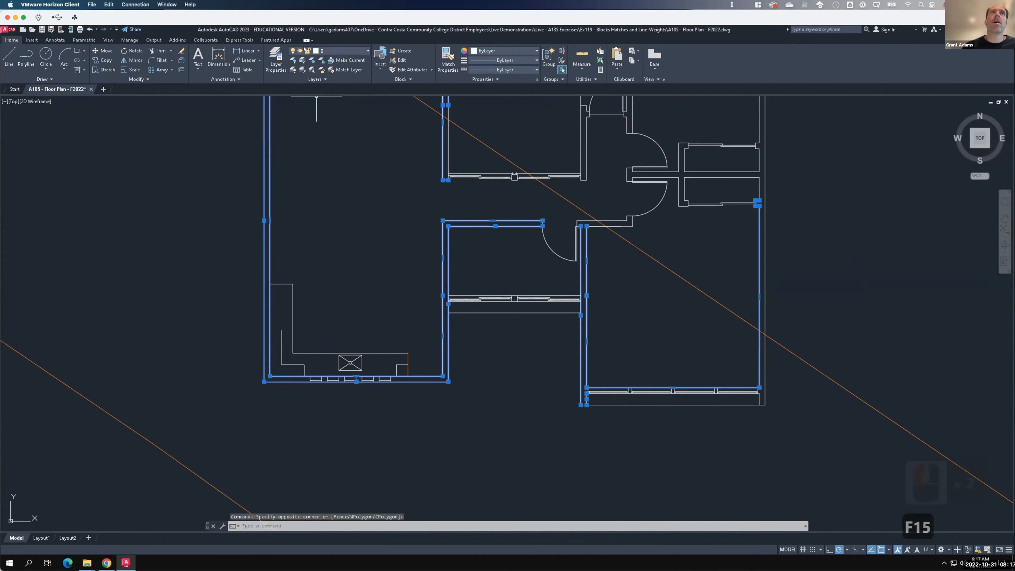
left_click(341, 50)
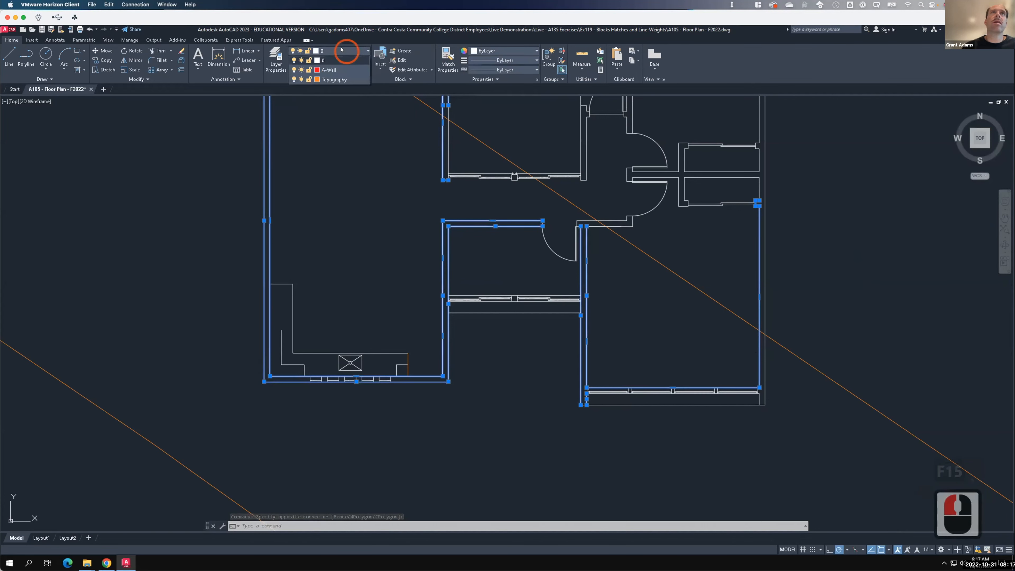
left_click(330, 70)
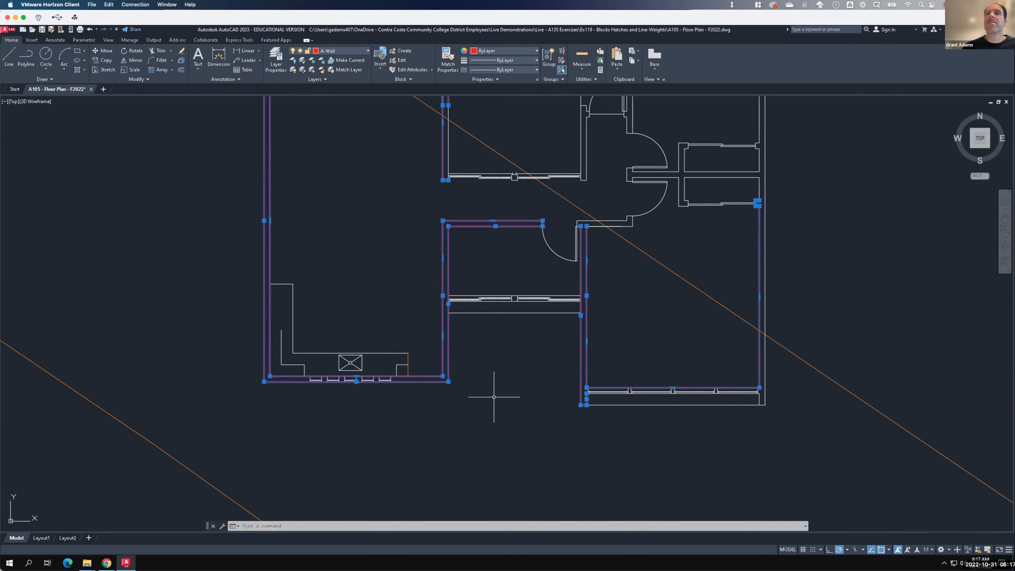
scroll(592, 416, "up", 2)
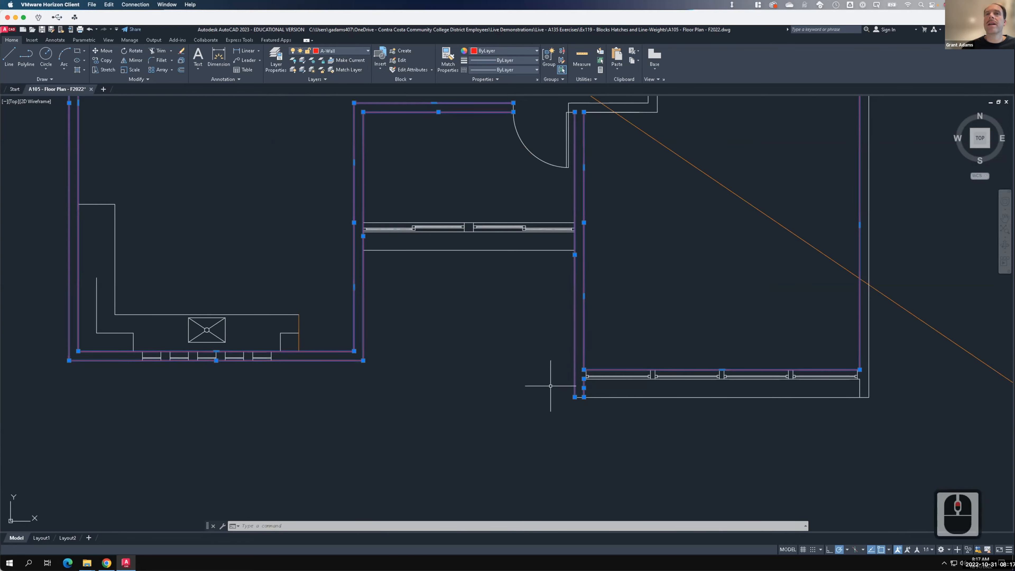
left_click(552, 388)
key("Escape")
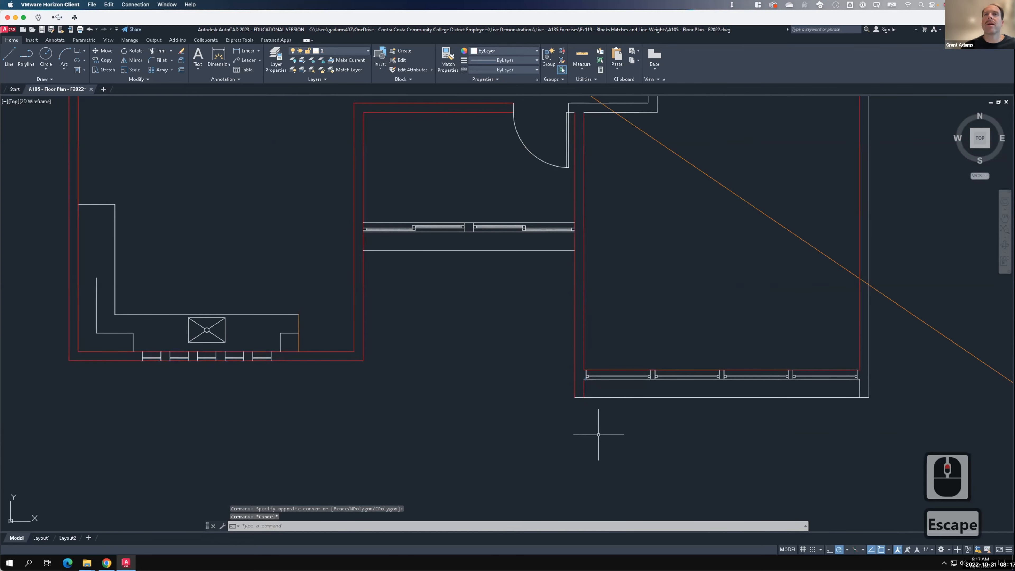
- Select the outer line and all vertical divider lines of the window wall at the upper end of the kitchen room
scroll(593, 452, "down", 2)
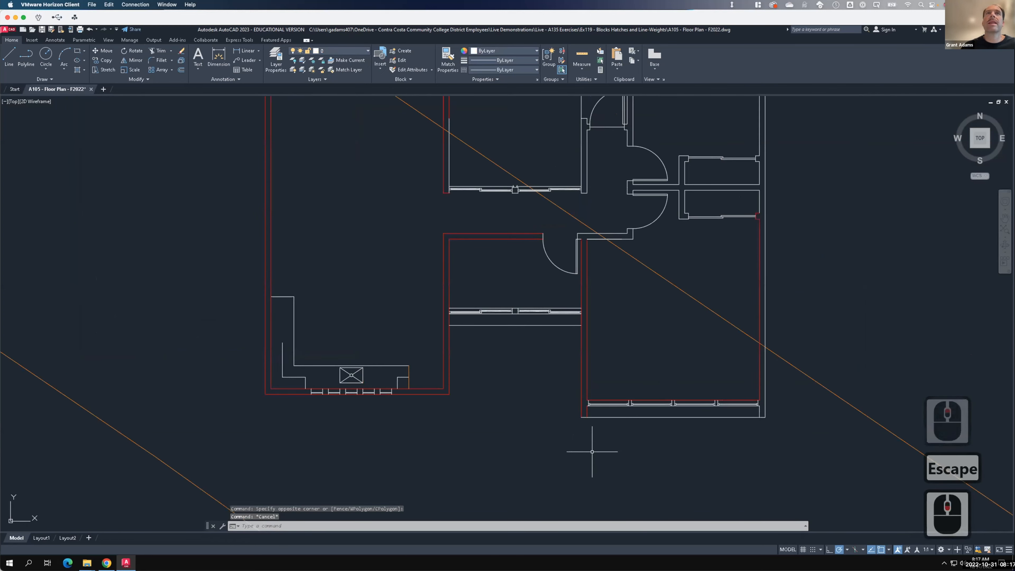
scroll(592, 452, "down", 2)
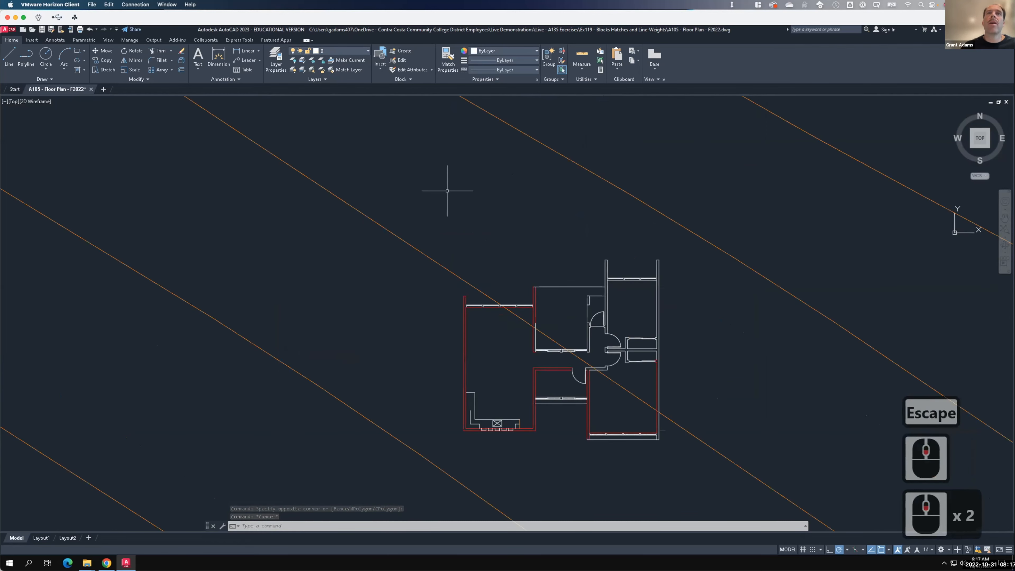
scroll(481, 277, "up", 3)
scroll(573, 367, "up", 2)
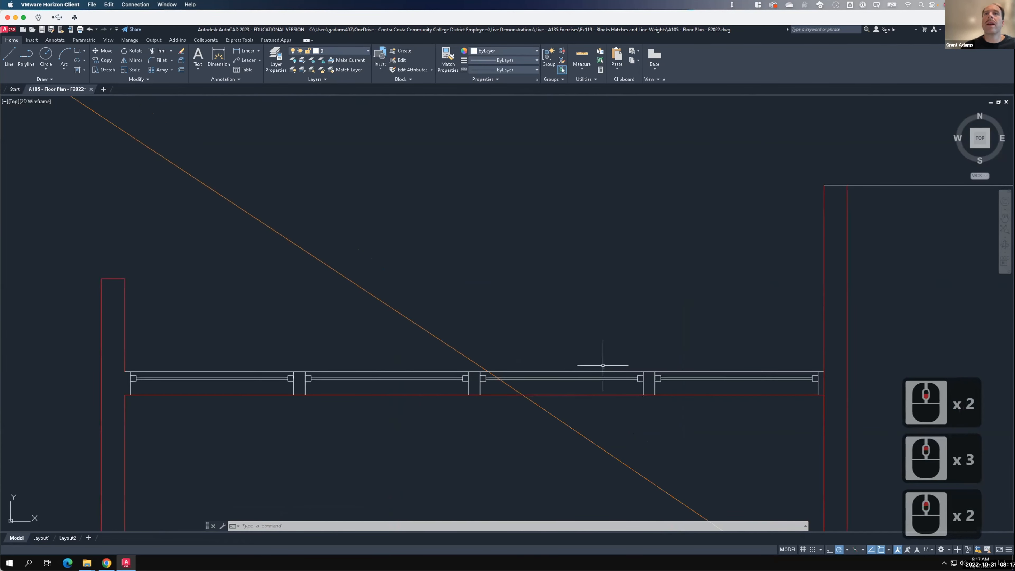
left_click(651, 371)
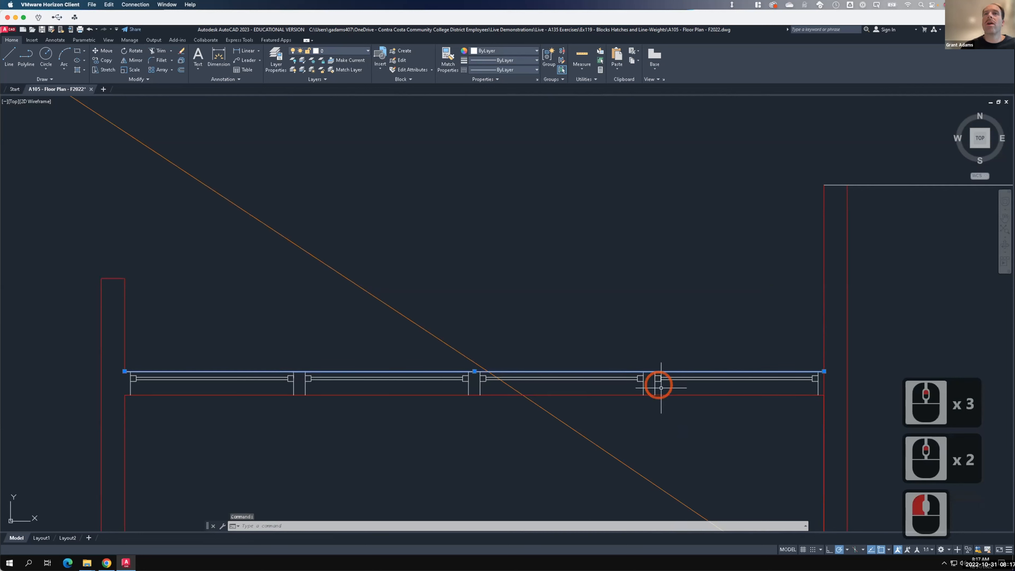
left_click(833, 391)
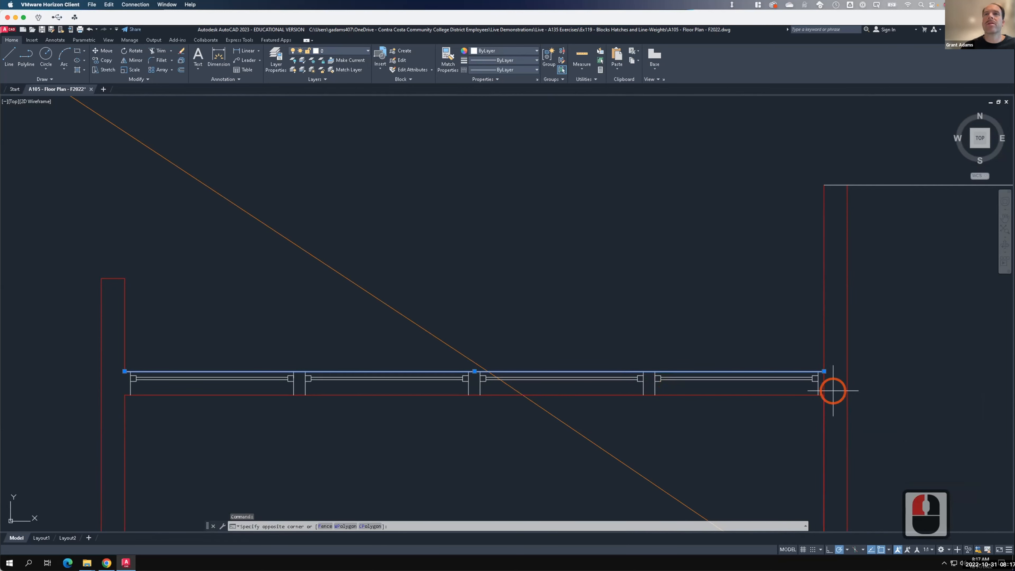
left_click(550, 385)
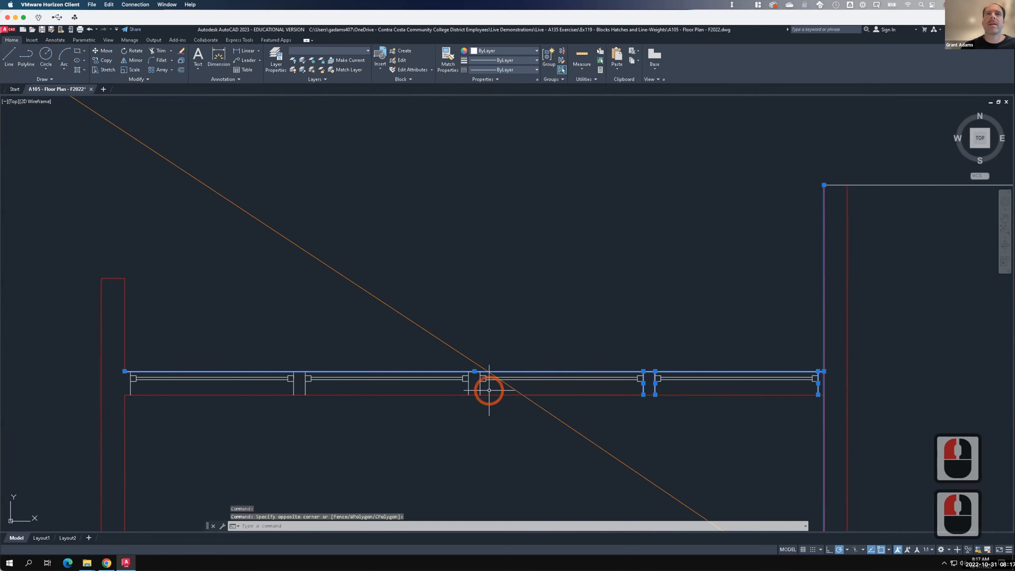
left_click(488, 391)
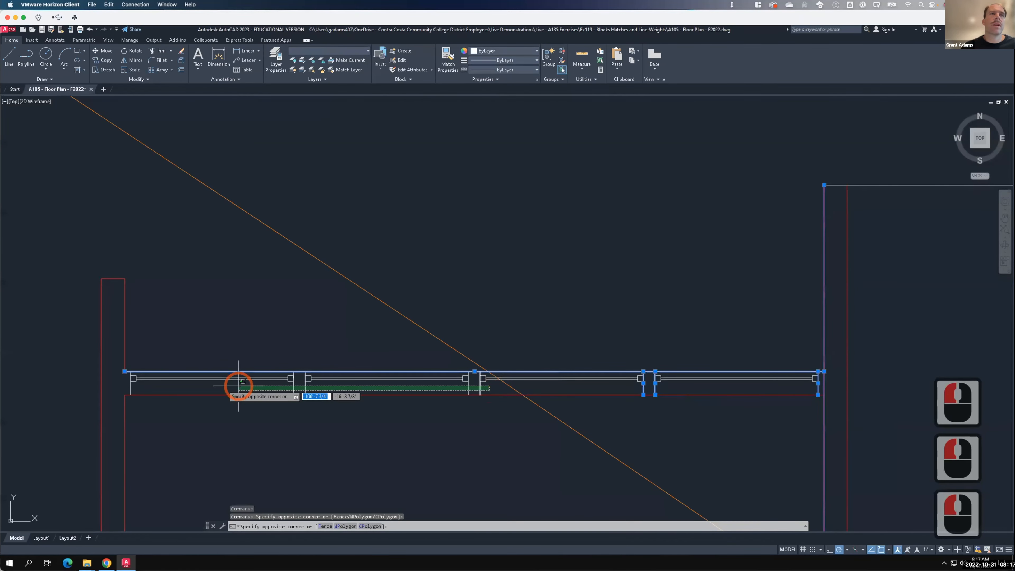
left_click(117, 388)
scroll(146, 299, "down", 2)
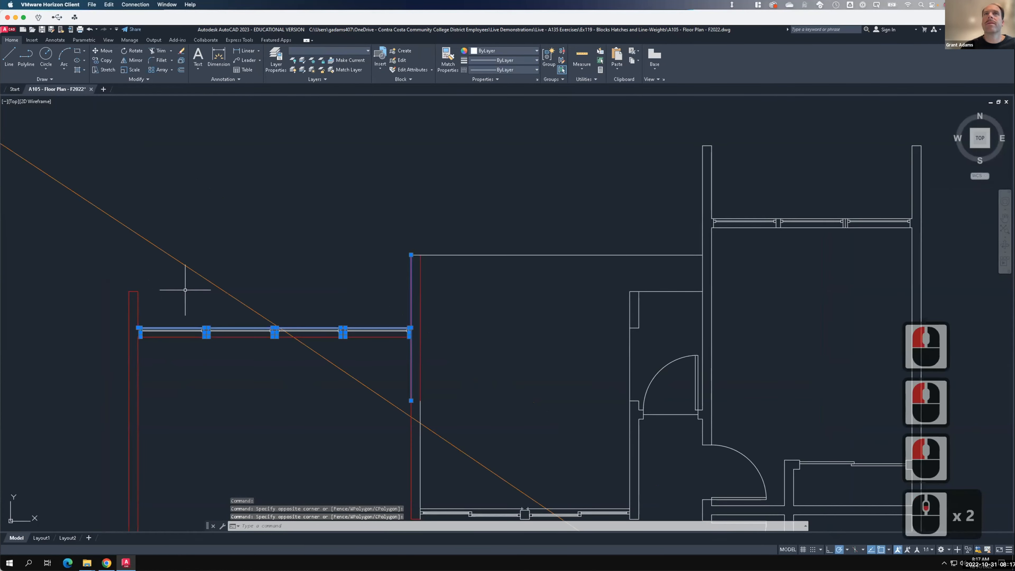
- Add the upper end cap and the remaining white line of the wall between the kitchen room and the middle room to the selection
left_click(393, 233)
left_click(424, 277)
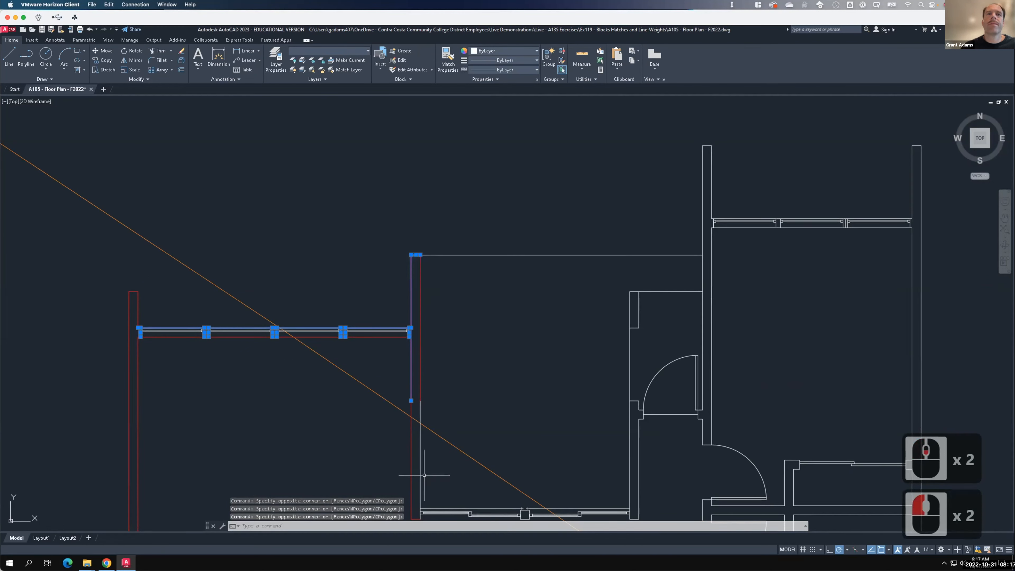
left_click(412, 471)
left_click(411, 471)
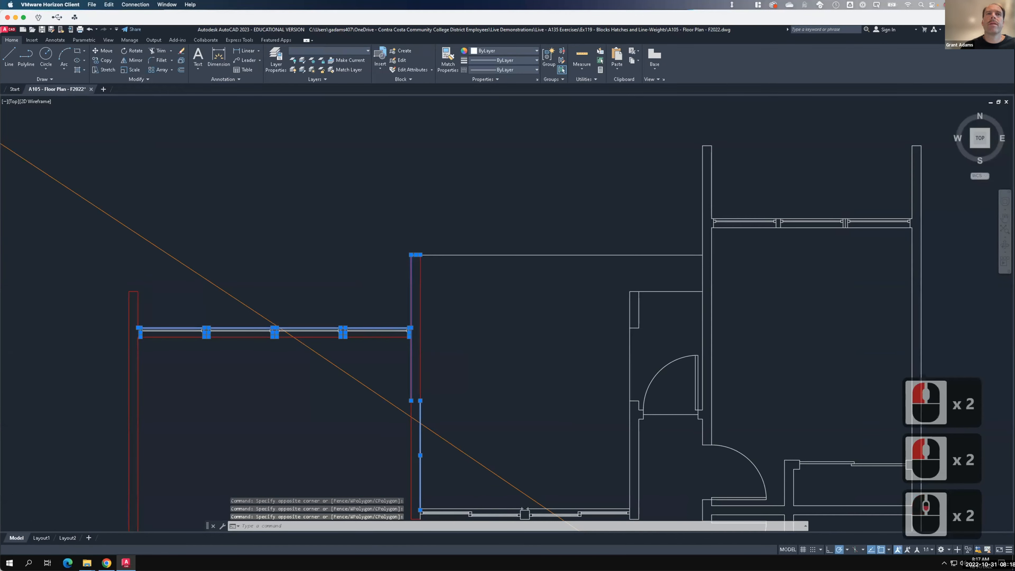
- Add the square post between the middle room's lower sliding panels and the lower end of its left wall to the selection
scroll(396, 241, "down", 4)
scroll(416, 270, "up", 2)
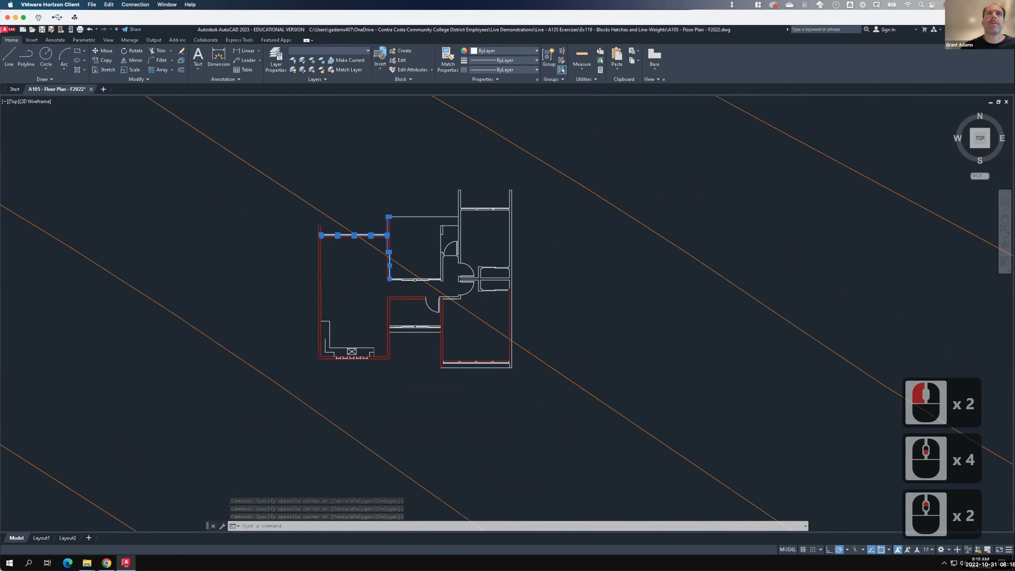
scroll(414, 278, "up", 5)
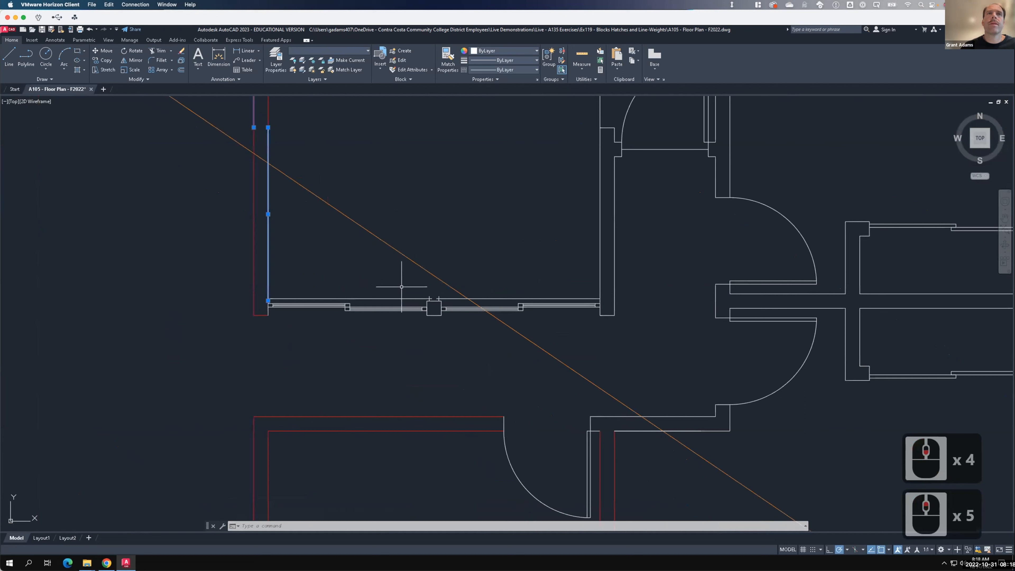
left_click(426, 300)
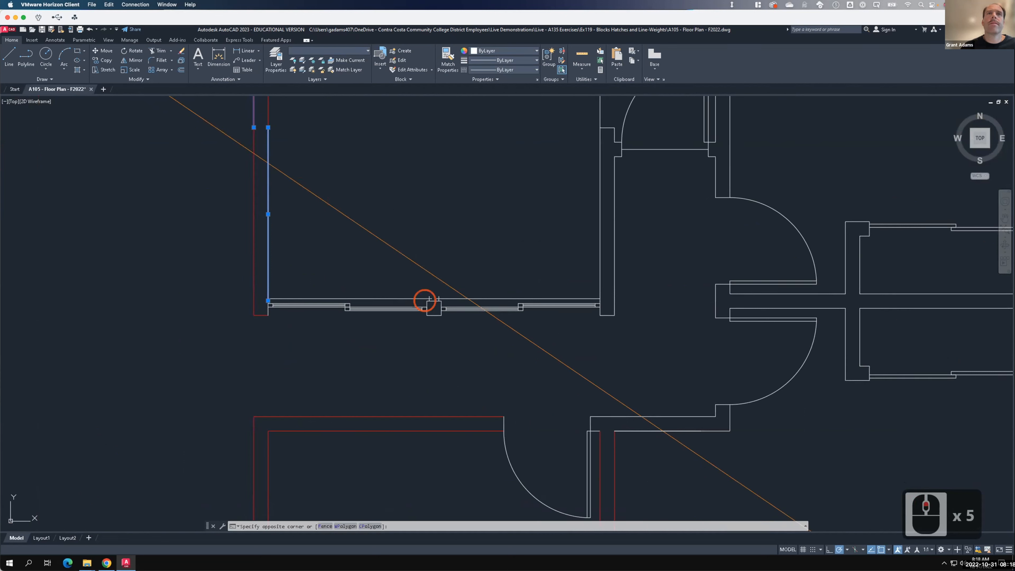
left_click(442, 318)
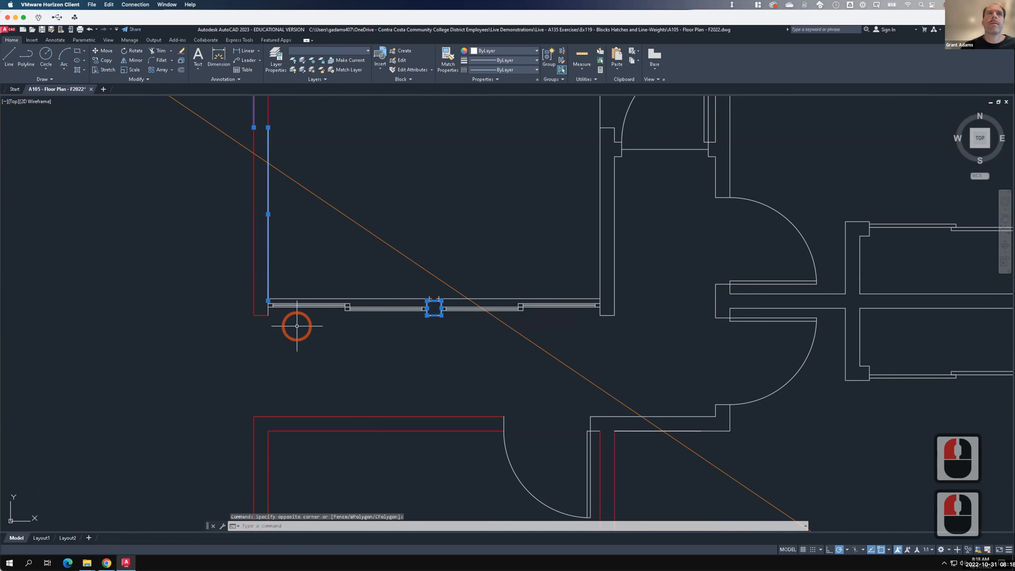
left_click(276, 322)
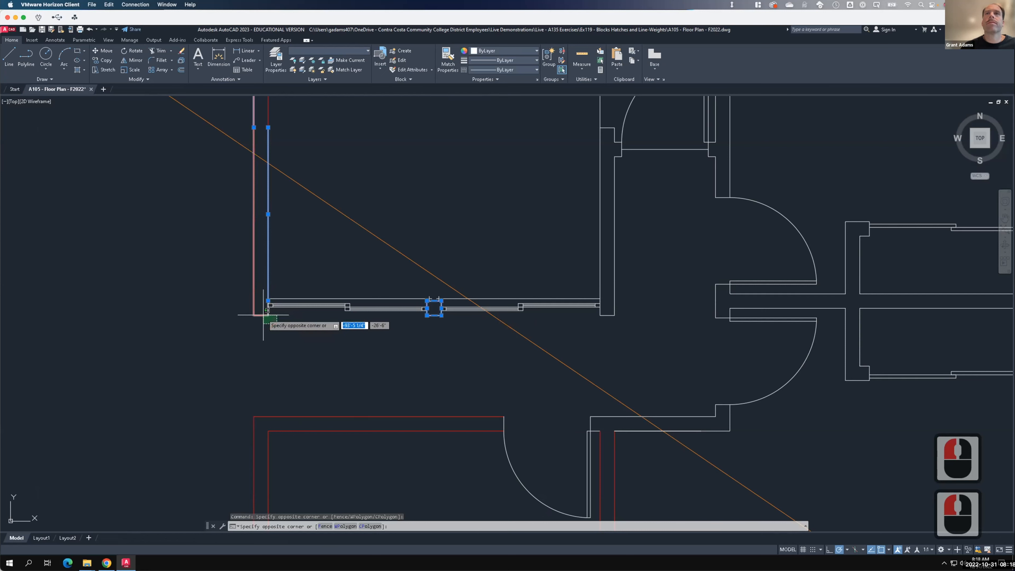
left_click(263, 314)
key("F15")
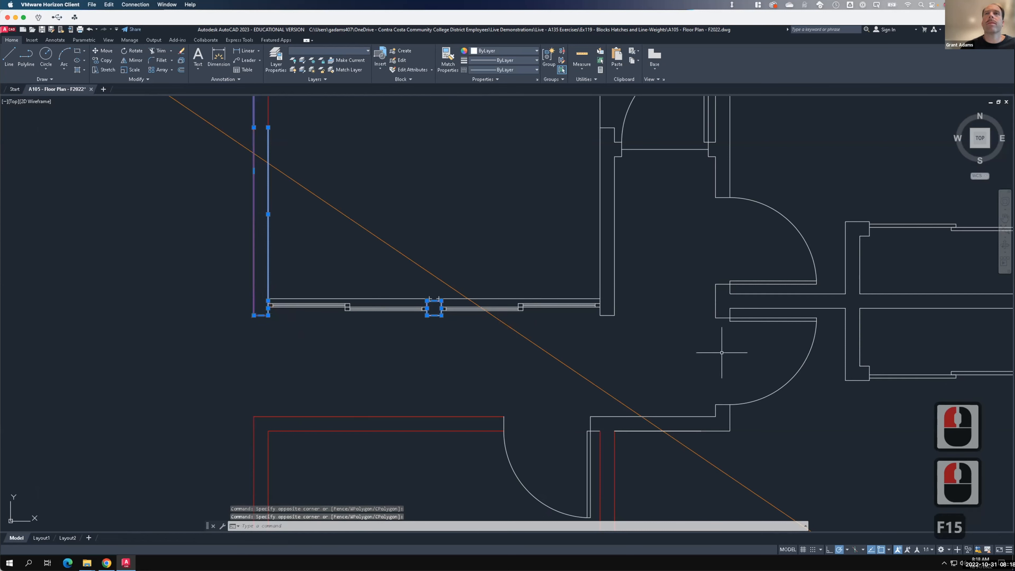
- Add both faces and the lower end cap of the middle room's right wall to the selection
left_click(622, 324)
left_click(608, 300)
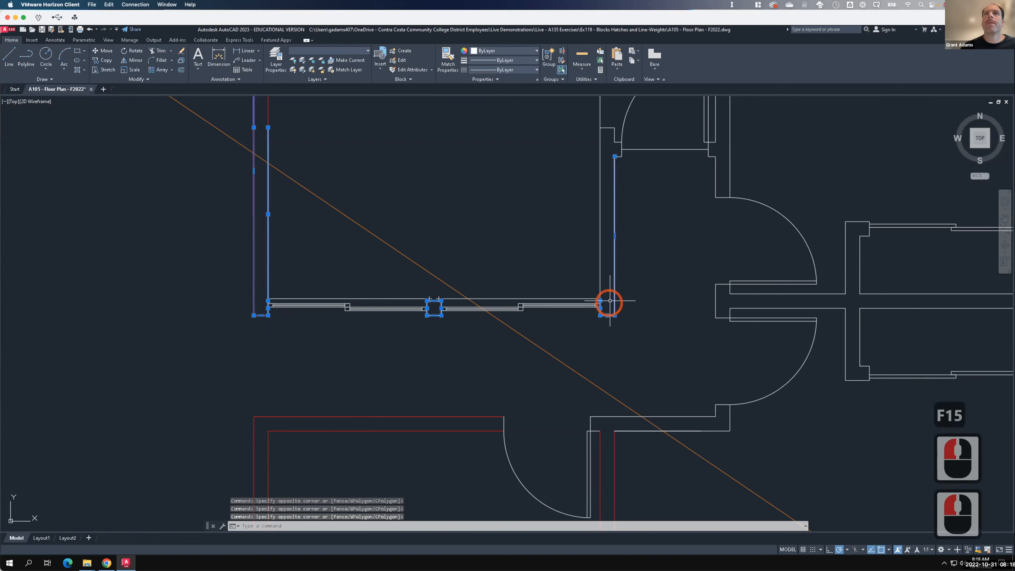
left_click(611, 273)
left_click(557, 238)
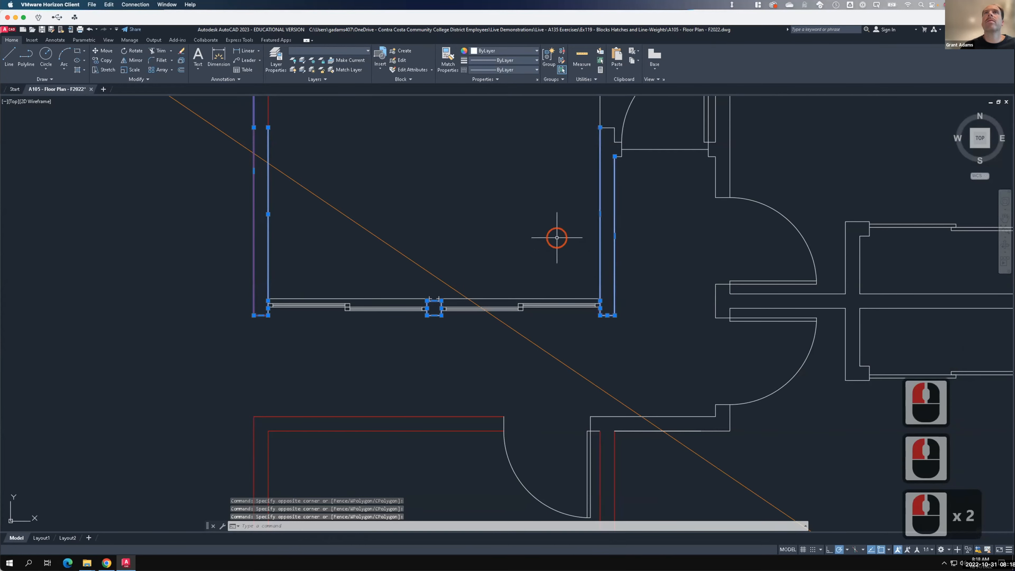
- Add the wall jogs on both sides of the hall closet door and the wall between the two bedroom doors to the selection
left_click(562, 122)
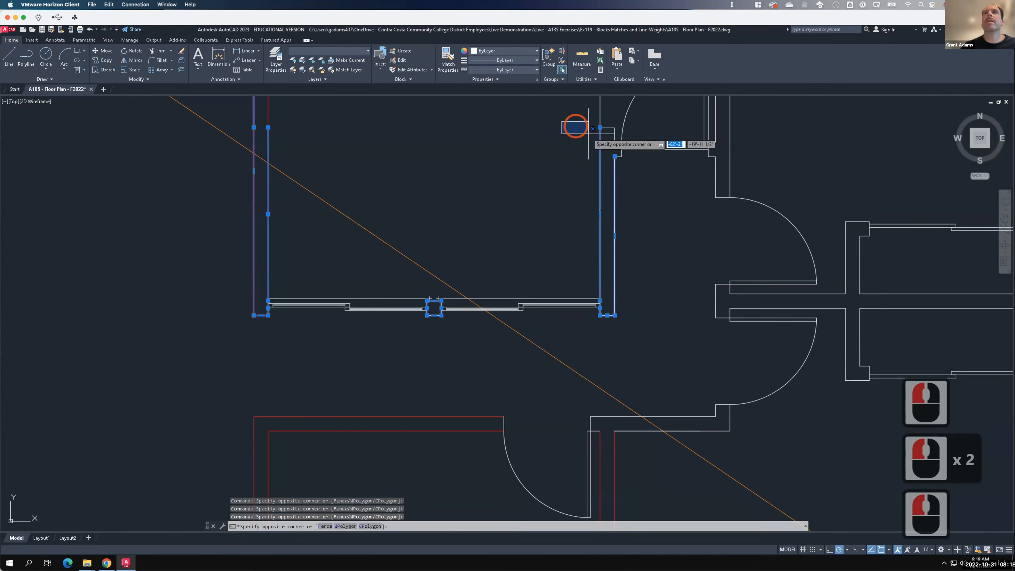
left_click(631, 188)
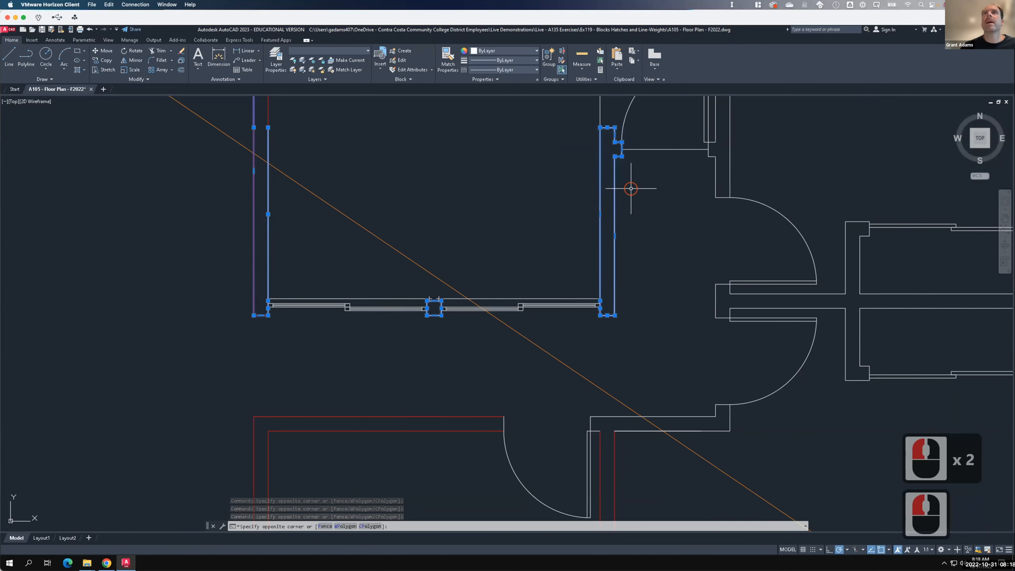
left_click(749, 165)
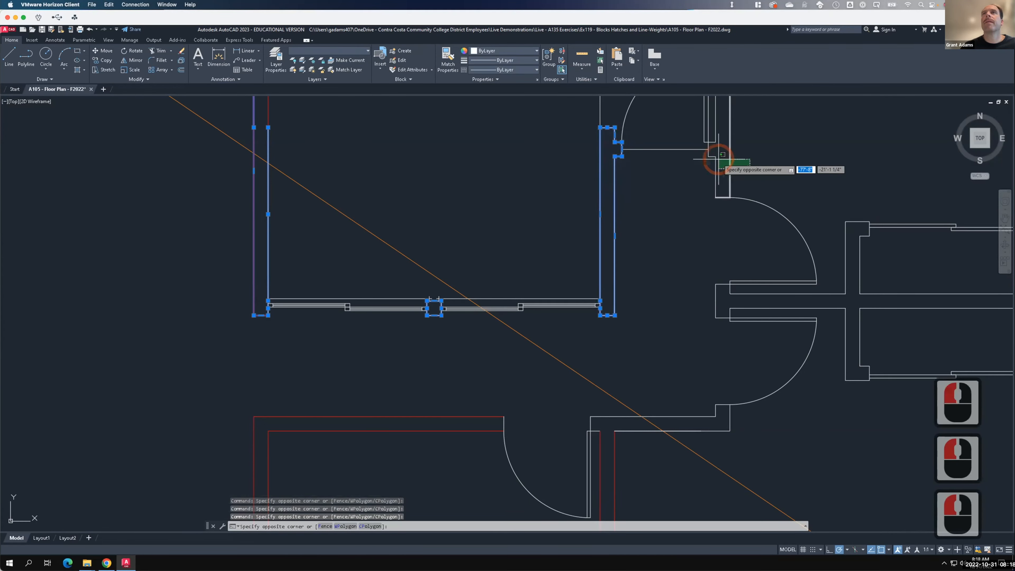
left_click(704, 154)
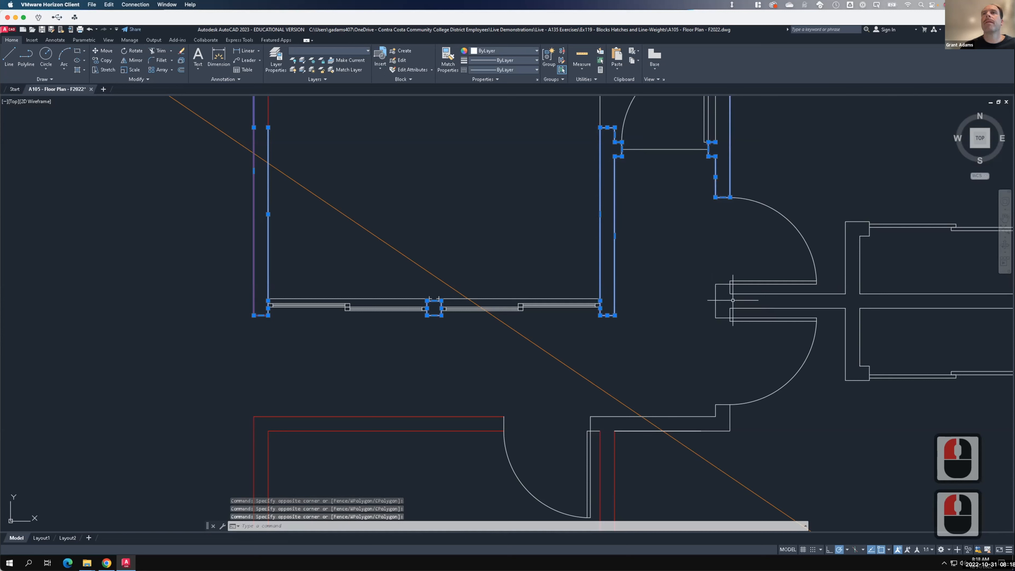
left_click(736, 313)
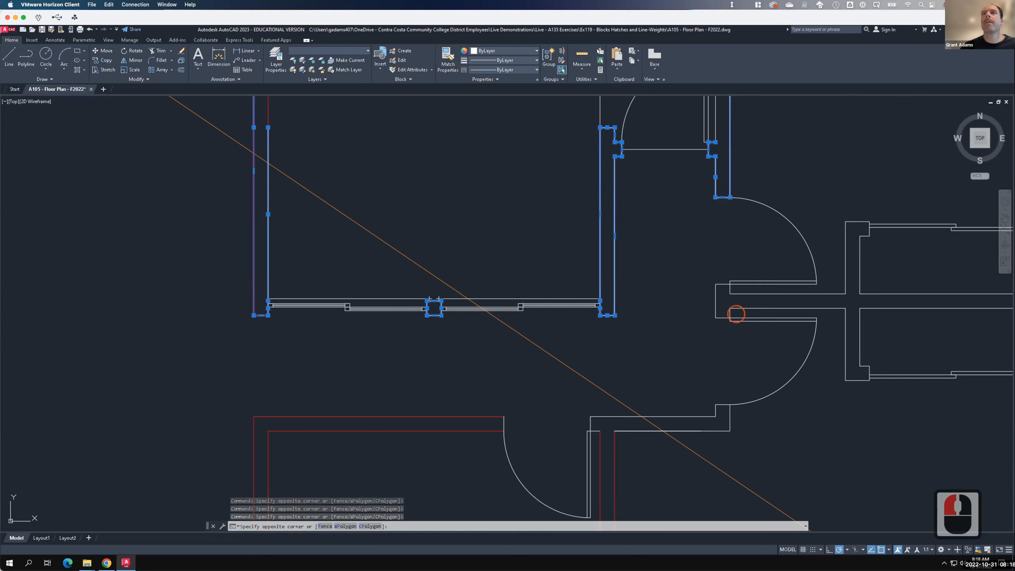
left_click(692, 286)
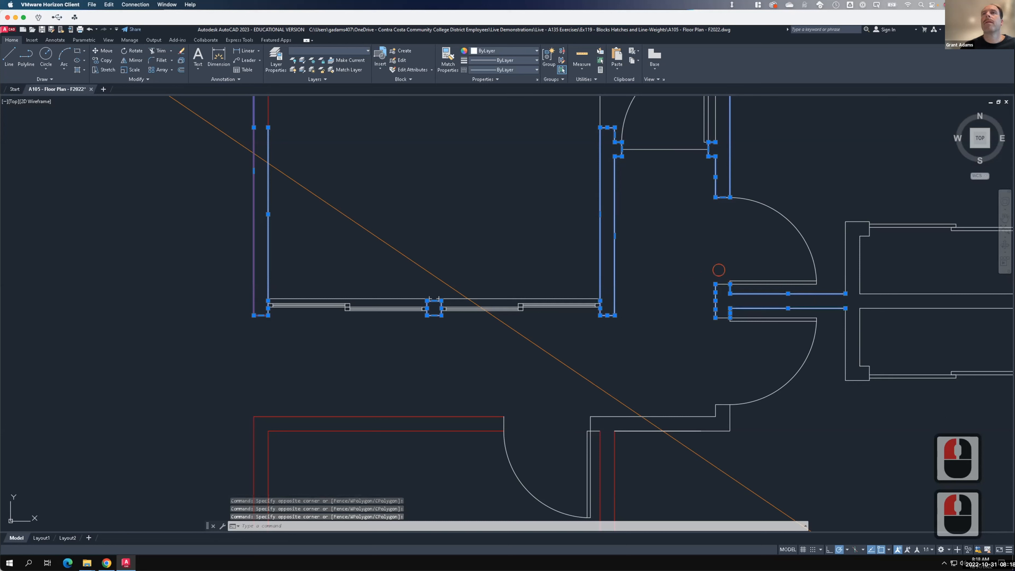
- Add the stepped wall below the lower bedroom door, including both faces and its end cap, to the selection
left_click(719, 270)
left_click(699, 334)
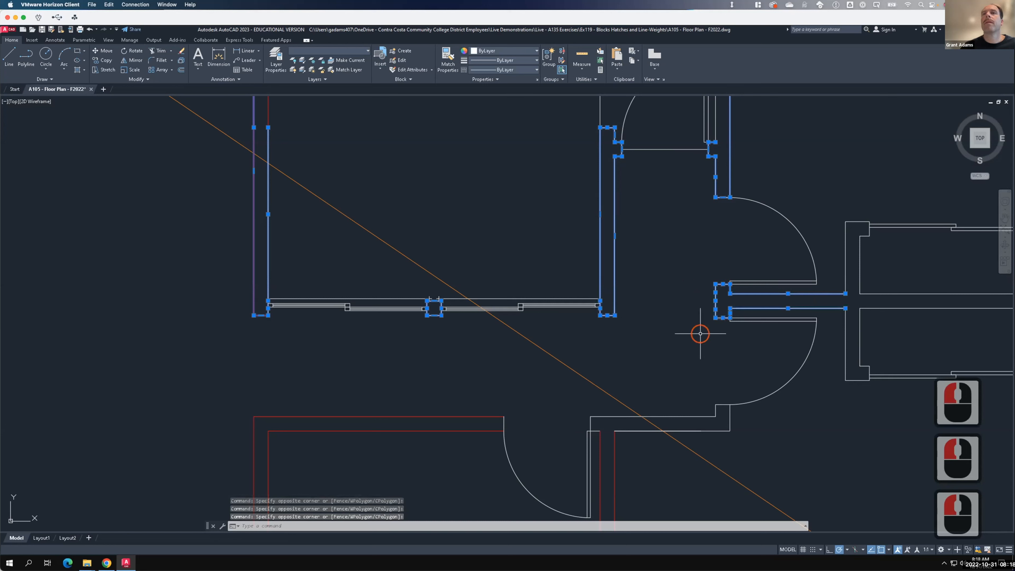
left_click(763, 448)
left_click(707, 385)
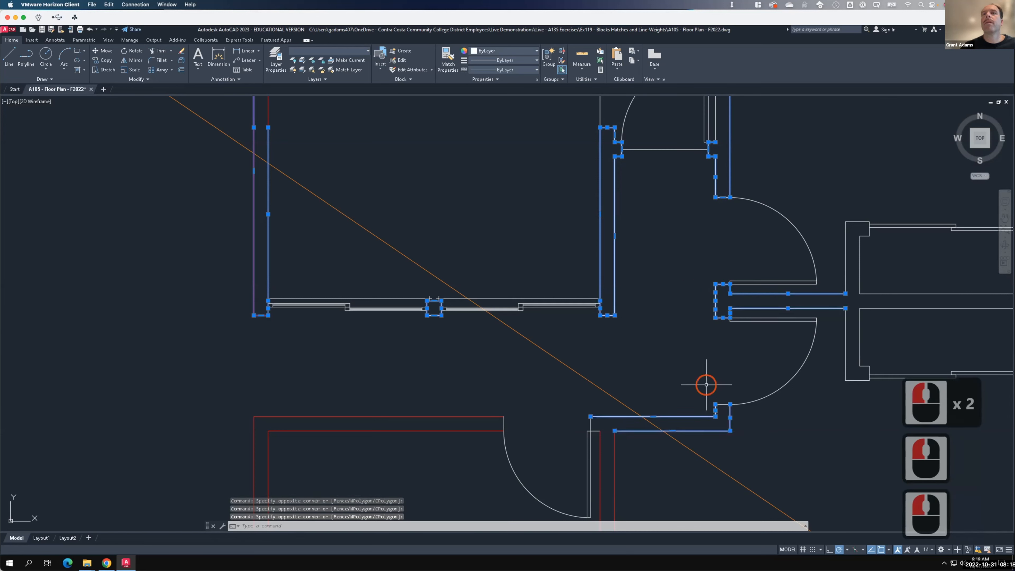
left_click(707, 386)
left_click(773, 458)
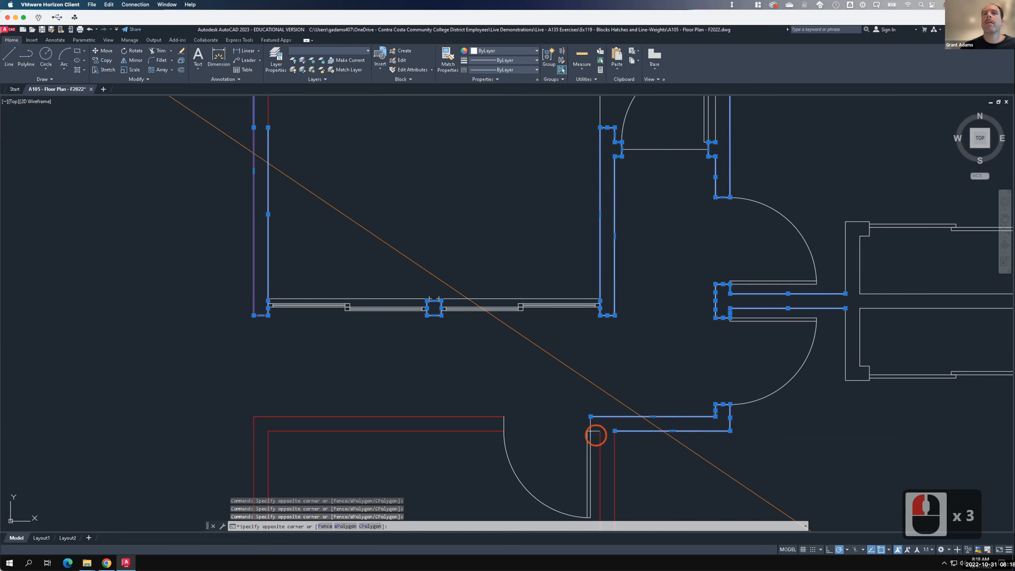
- Add both jambs of the lower middle room's doorway and the short wall line beside its right jamb to the selection
left_click(596, 419)
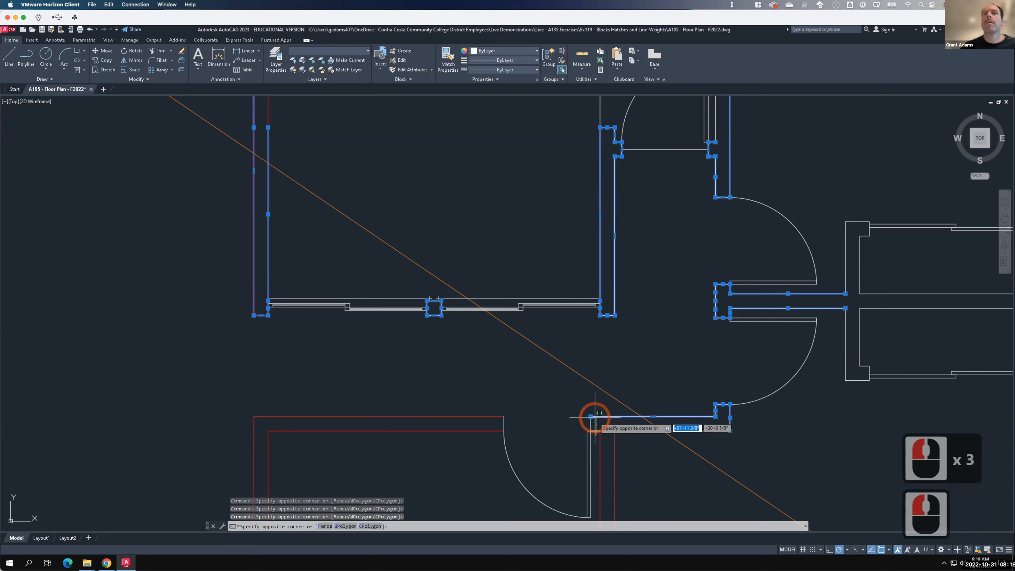
left_click(594, 419)
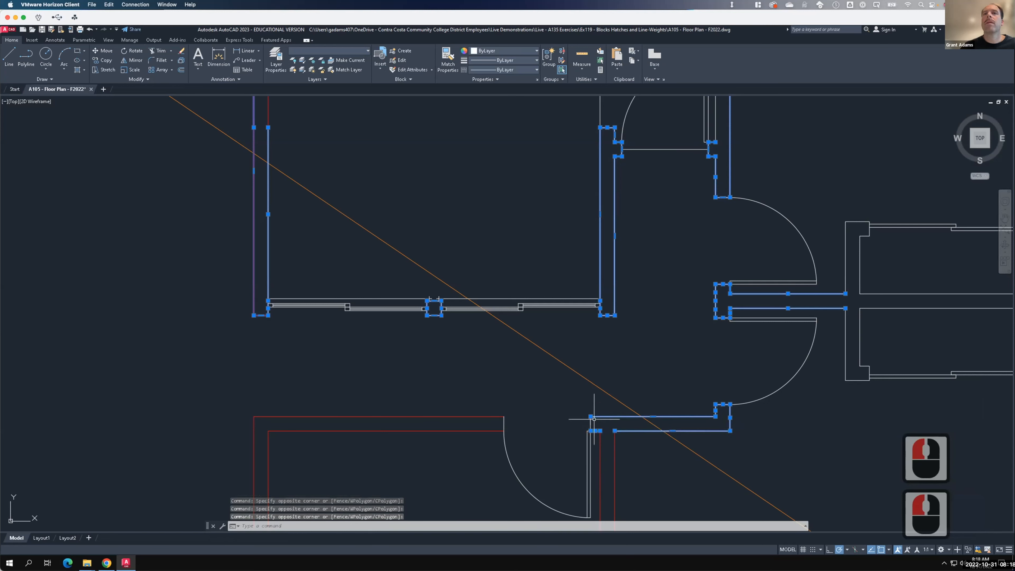
left_click(596, 414)
left_click(459, 416)
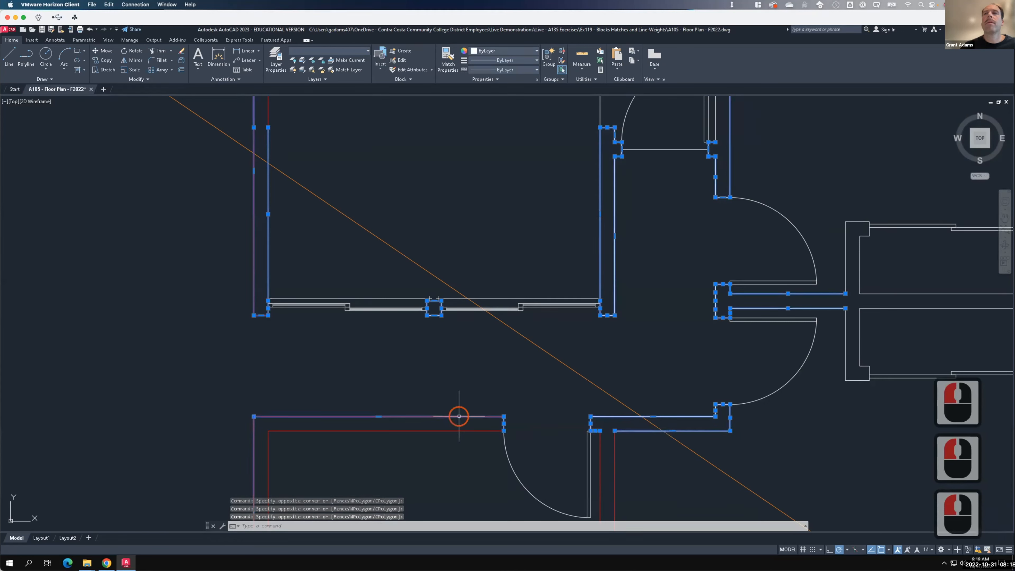
- Add the walls around the two back-to-back bedroom closets and the outer face of the right exterior wall to the selection
scroll(414, 295, "down", 2)
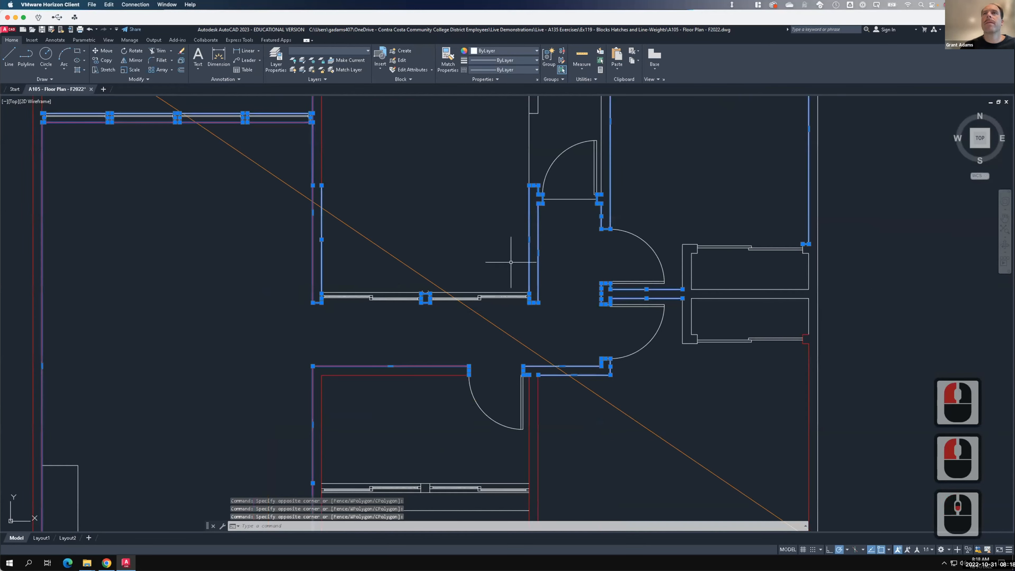
left_click(671, 235)
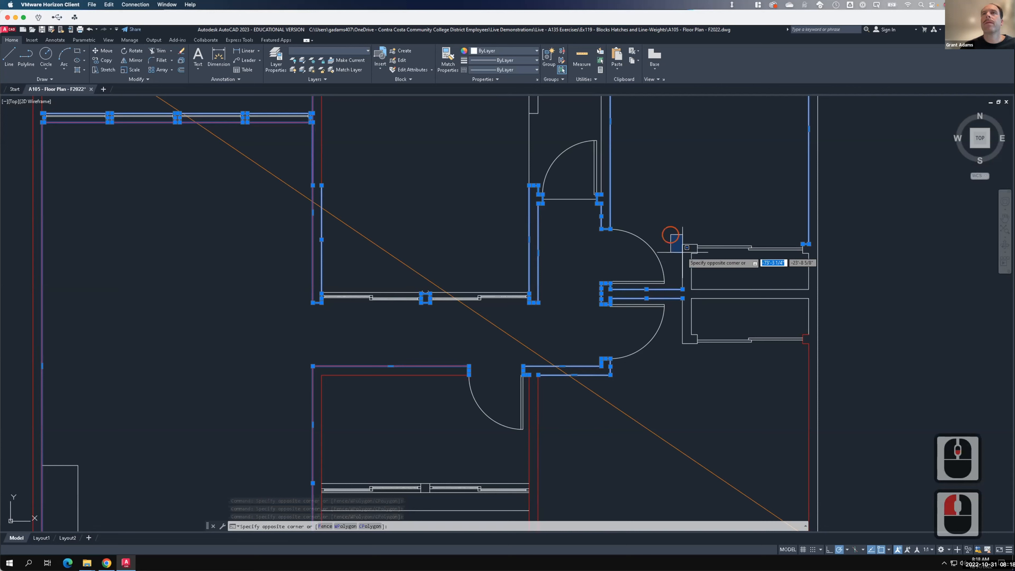
left_click(703, 388)
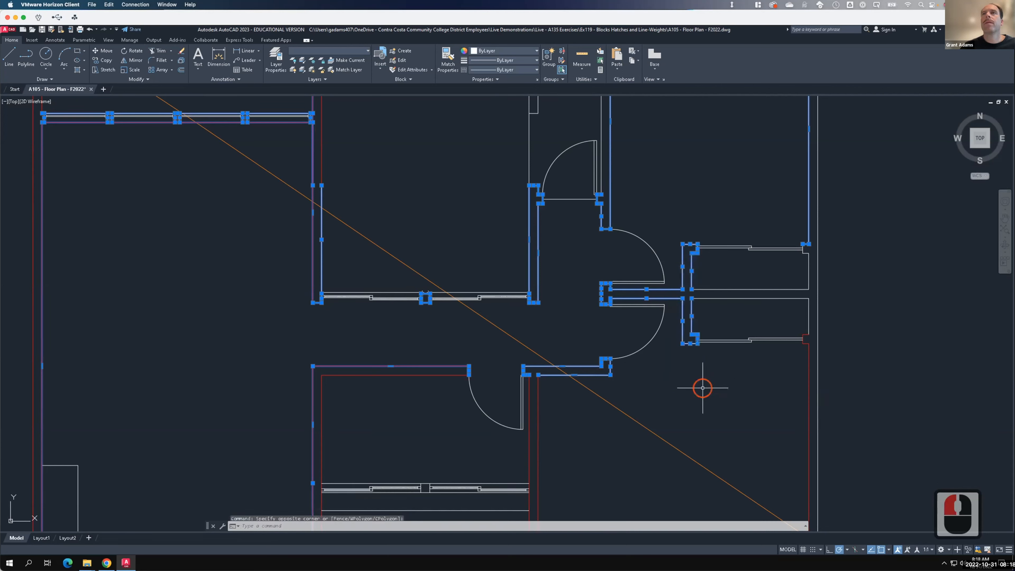
left_click(798, 235)
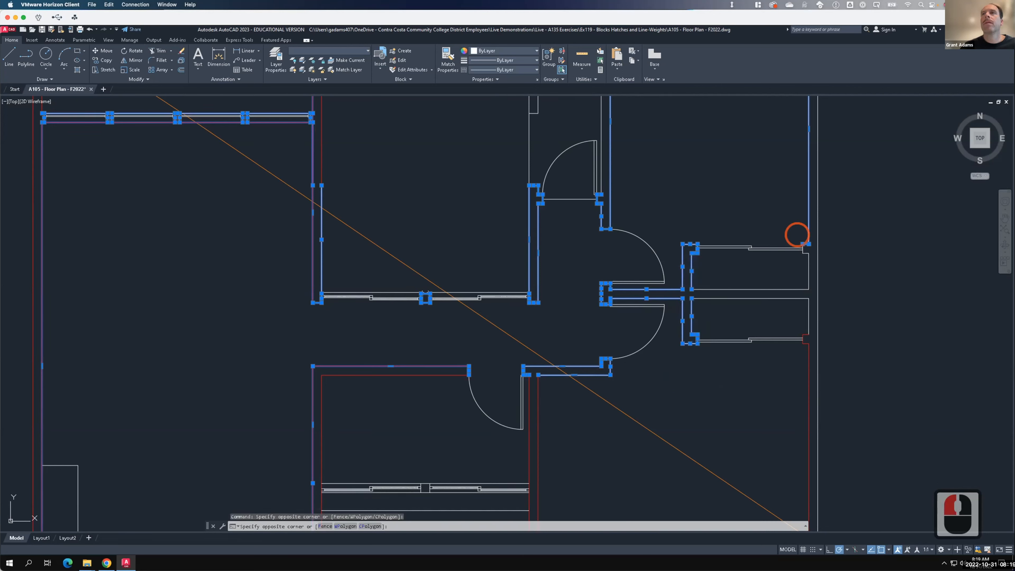
left_click(850, 343)
left_click(837, 315)
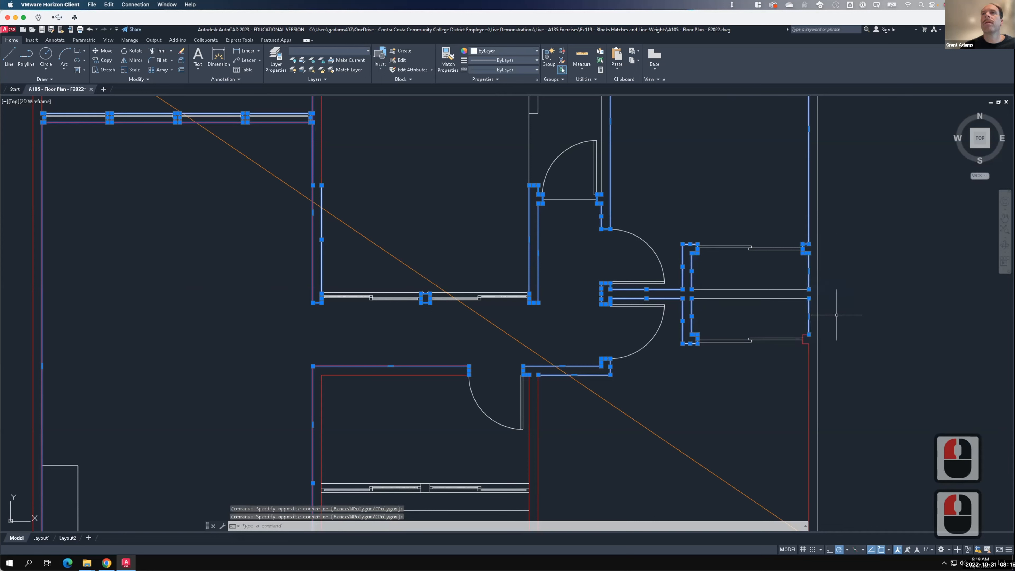
left_click(750, 258)
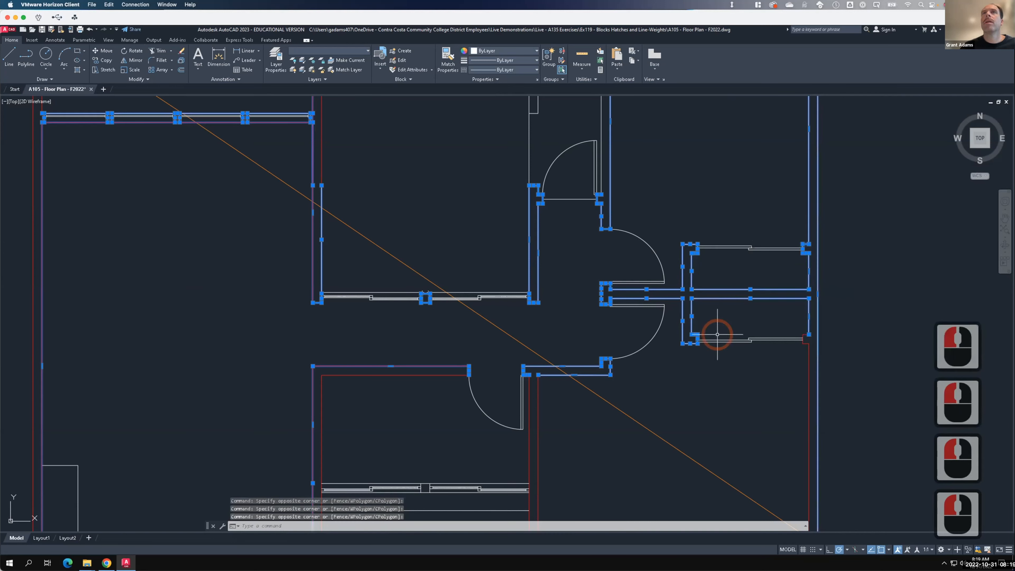
- Add the upper ends and remaining white faces of the upper bedroom's two side walls to the selection
scroll(713, 359, "down", 2)
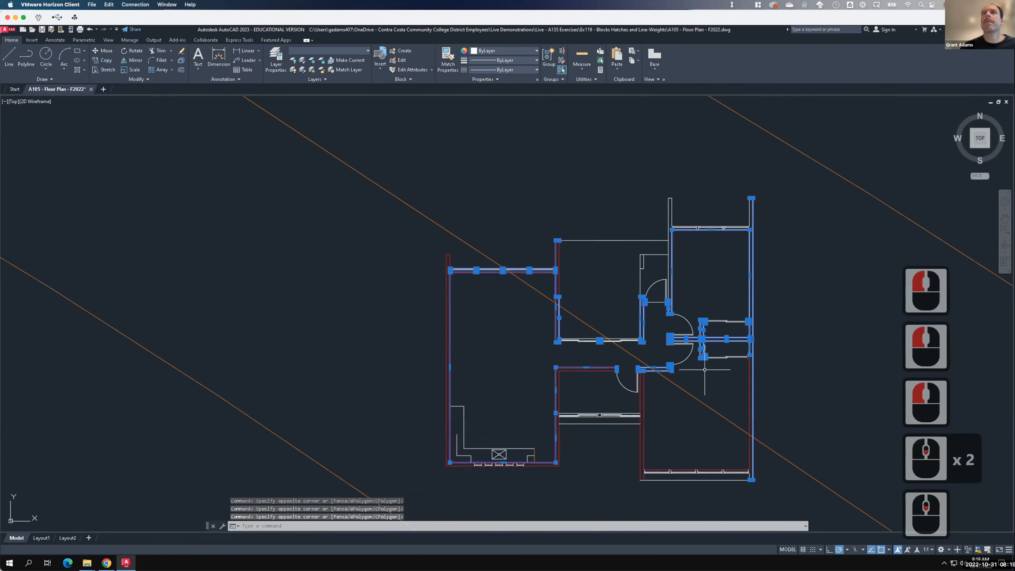
scroll(711, 374, "down", 4)
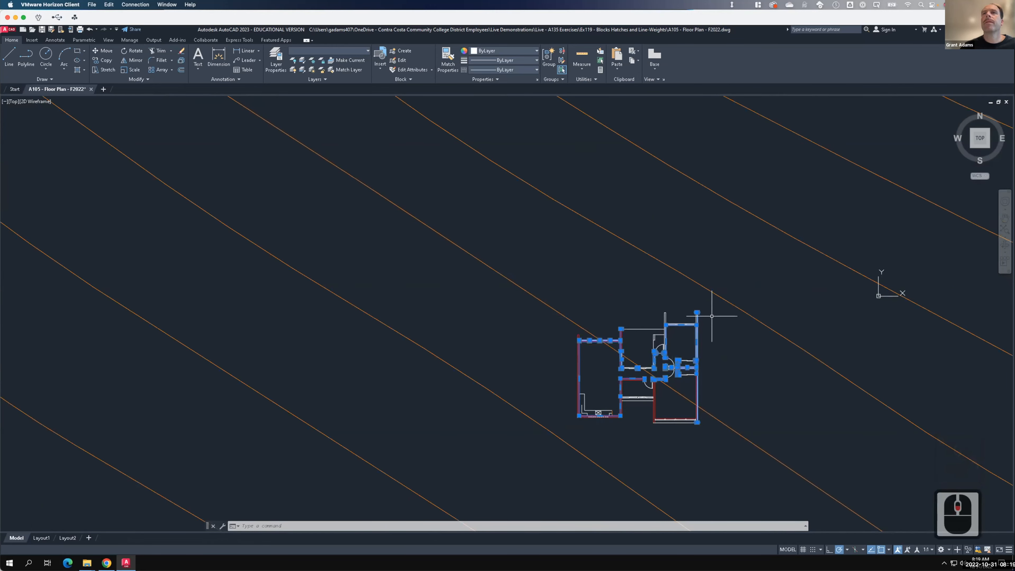
left_click(713, 313)
left_click(646, 311)
left_click(660, 334)
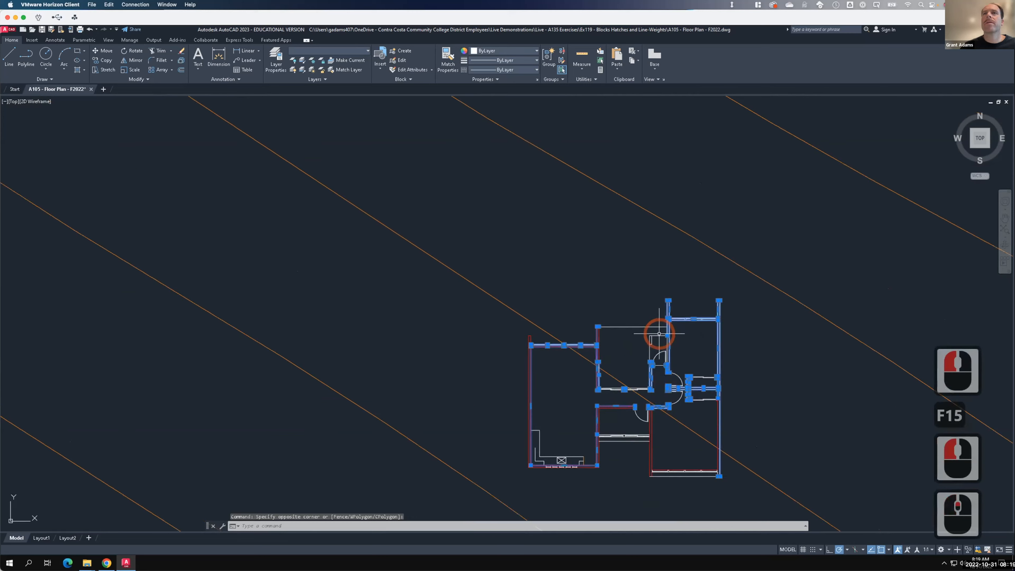
- Add the short wall stub above the hall closet to the selection and move all selected wall lines to the A-Wall layer
scroll(655, 335, "up", 4)
left_click(608, 334)
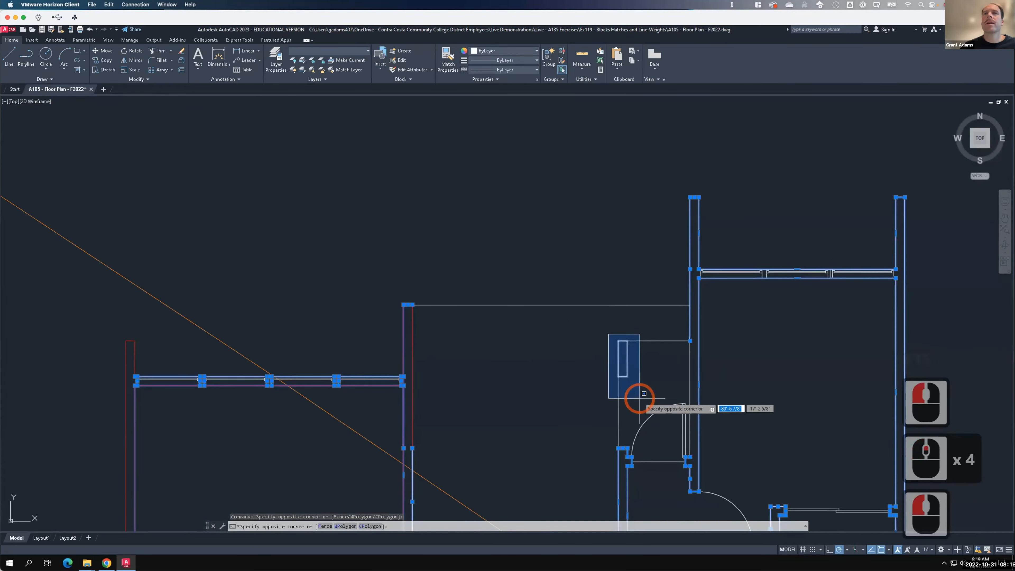
left_click(640, 399)
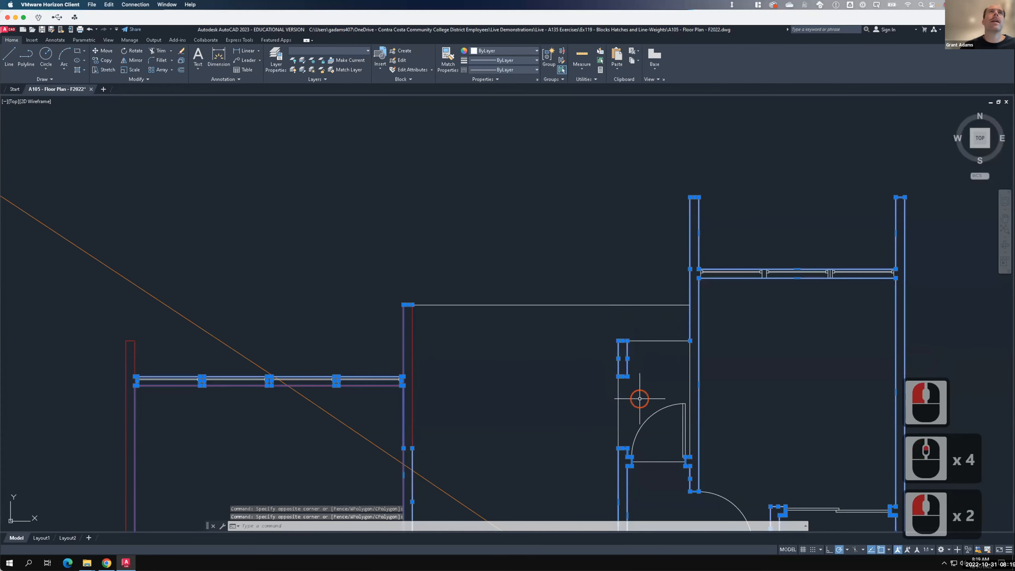
left_click(362, 50)
left_click(328, 69)
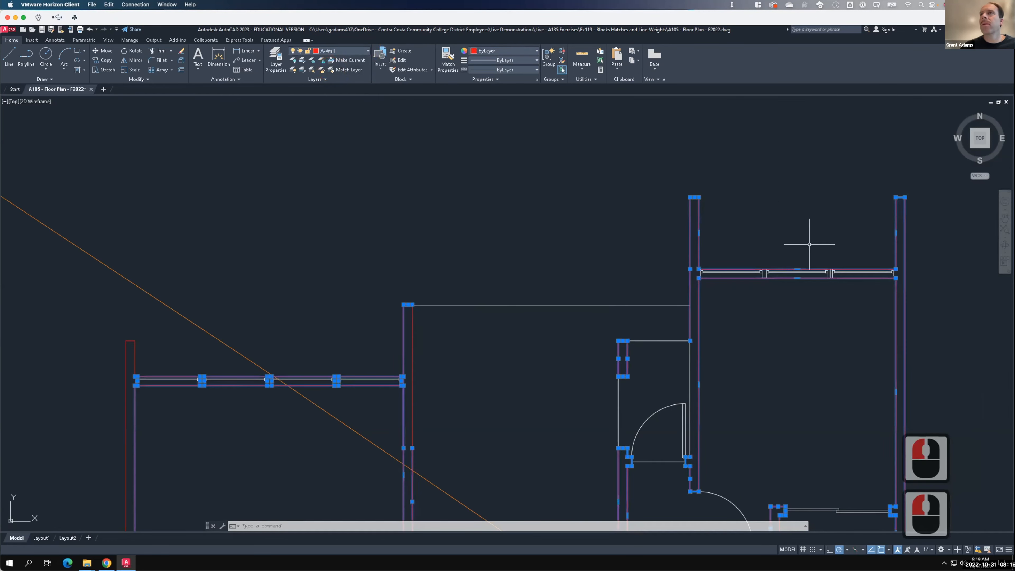
- Add the posts between the upper bedroom's windows to the selection, move them to the A-Wall layer, and clear the selection
left_click(900, 291)
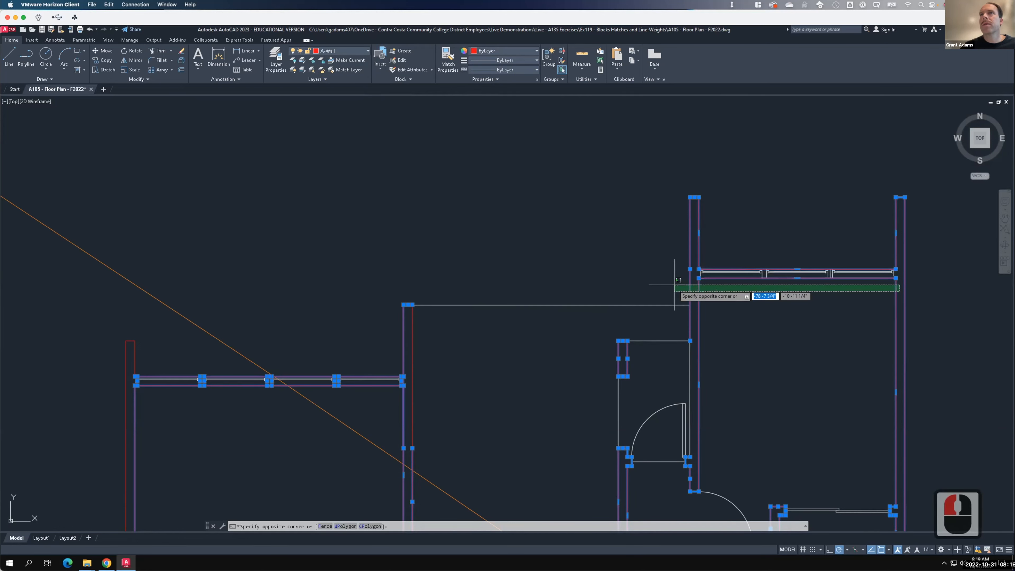
left_click(682, 278)
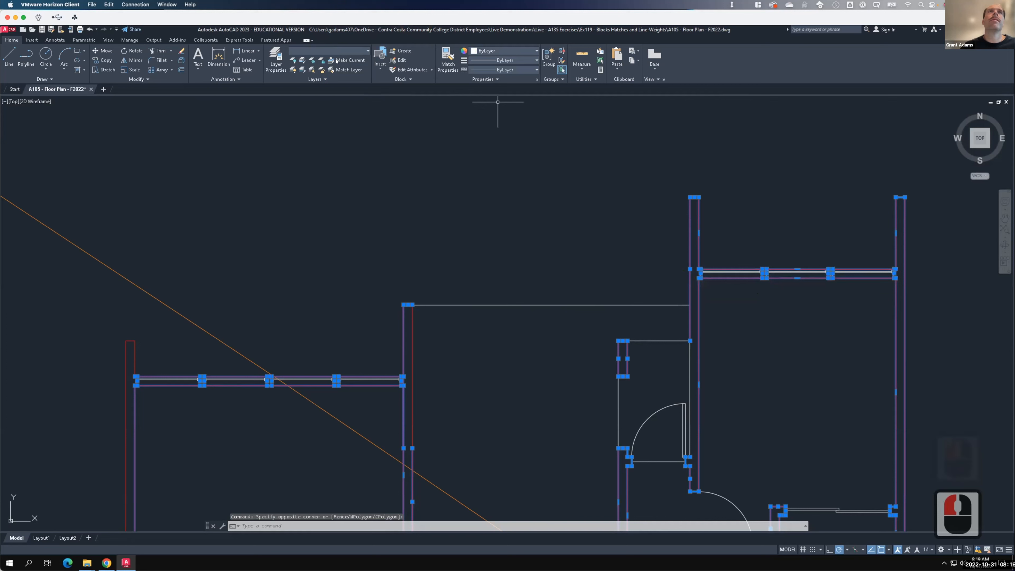
left_click(336, 50)
left_click(329, 69)
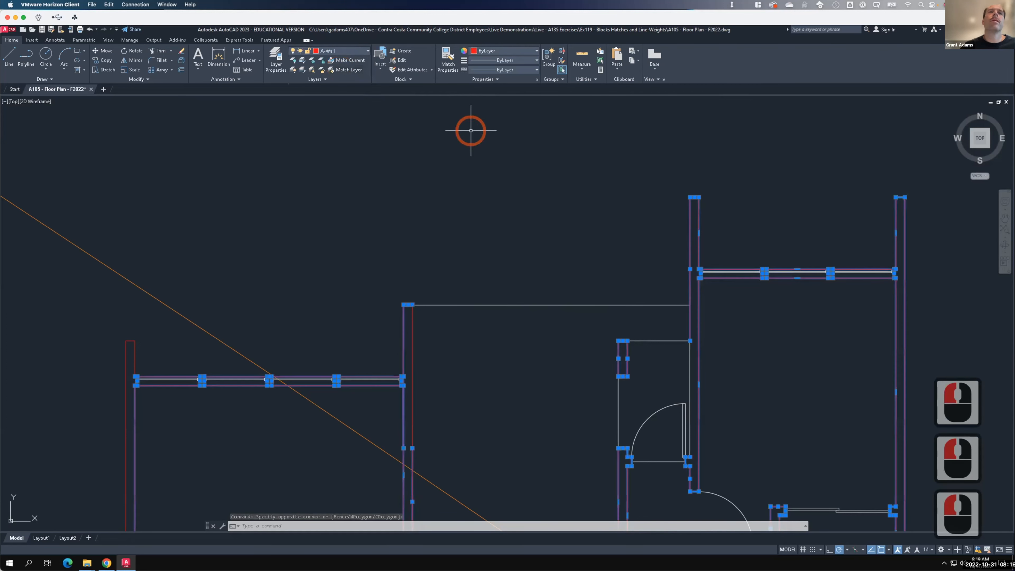
key("Escape")
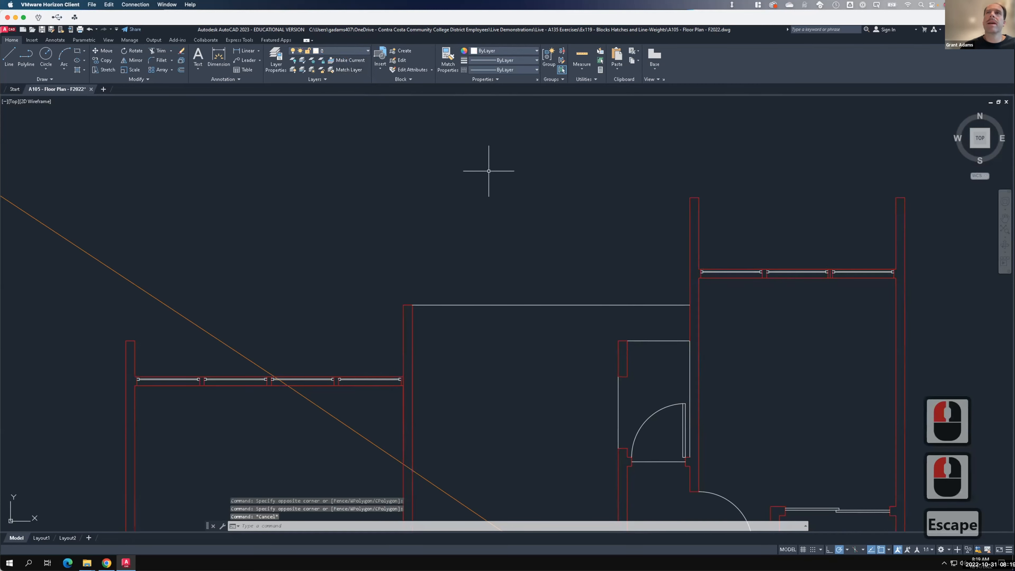
- Select the lower bedroom's window wall outer face, its window posts, the short line at its right end, and the left wall's lower end cap
middle_click(486, 164)
middle_click(486, 164)
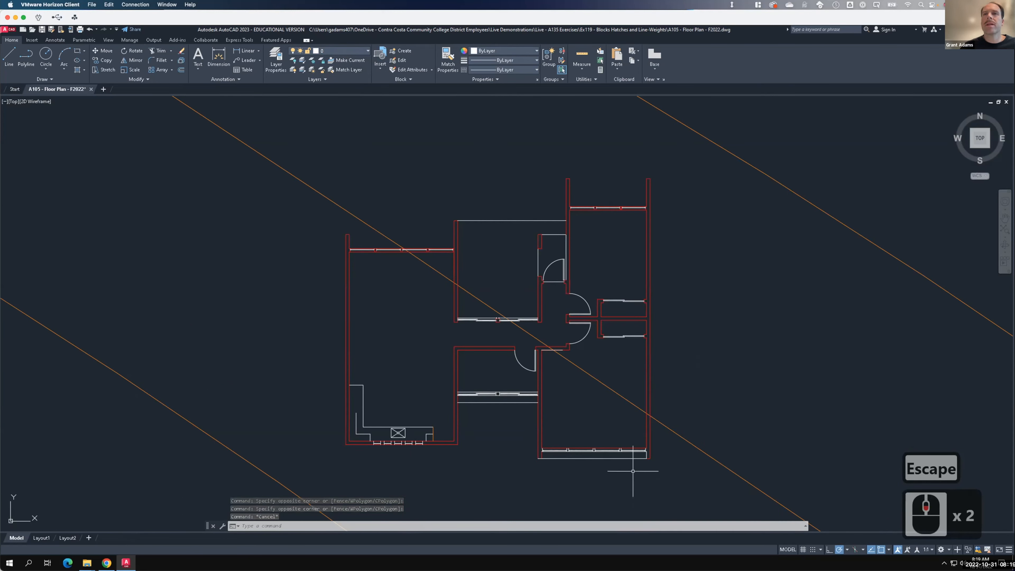
scroll(633, 472, "up", 5)
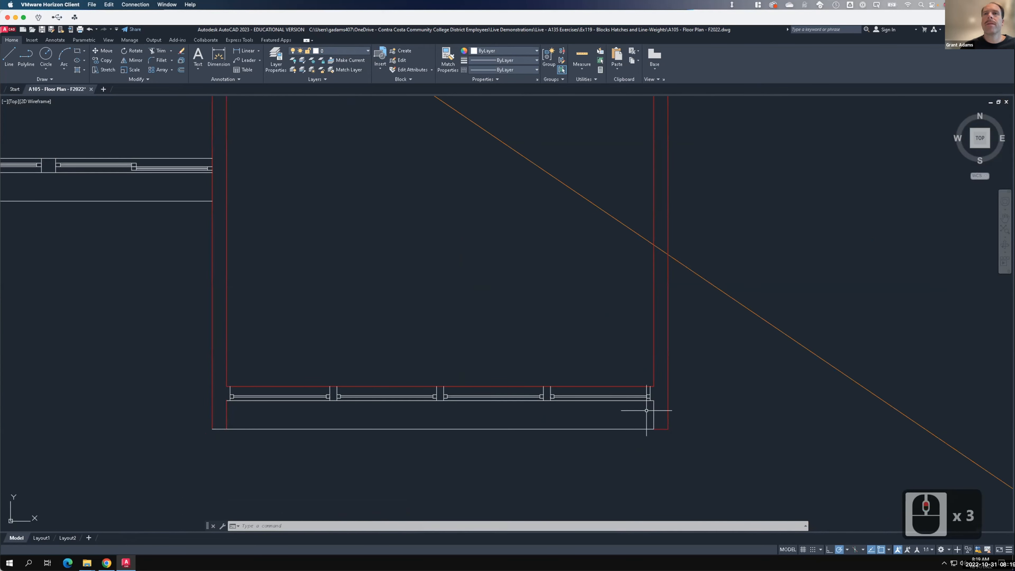
left_click(658, 412)
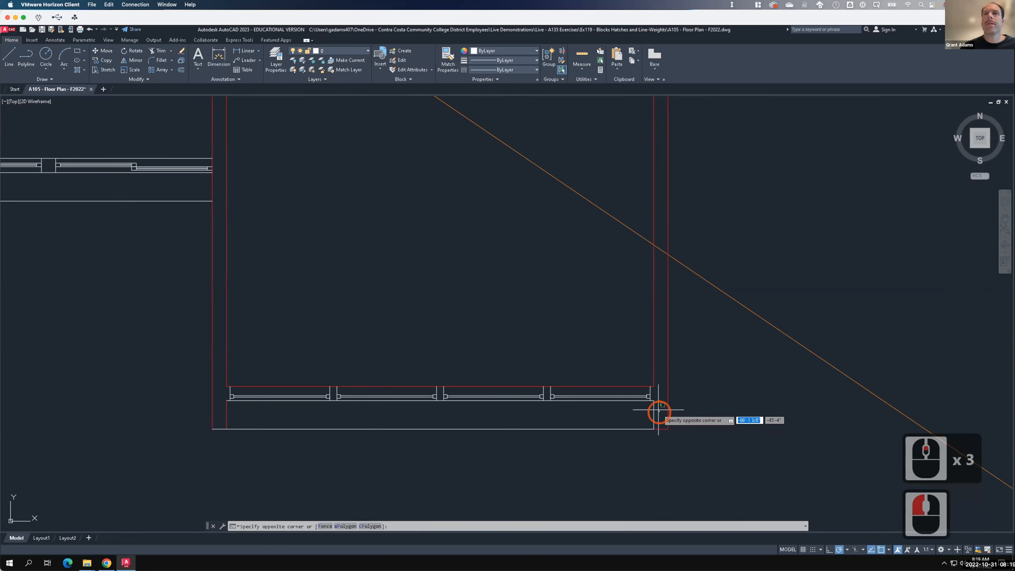
left_click(653, 391)
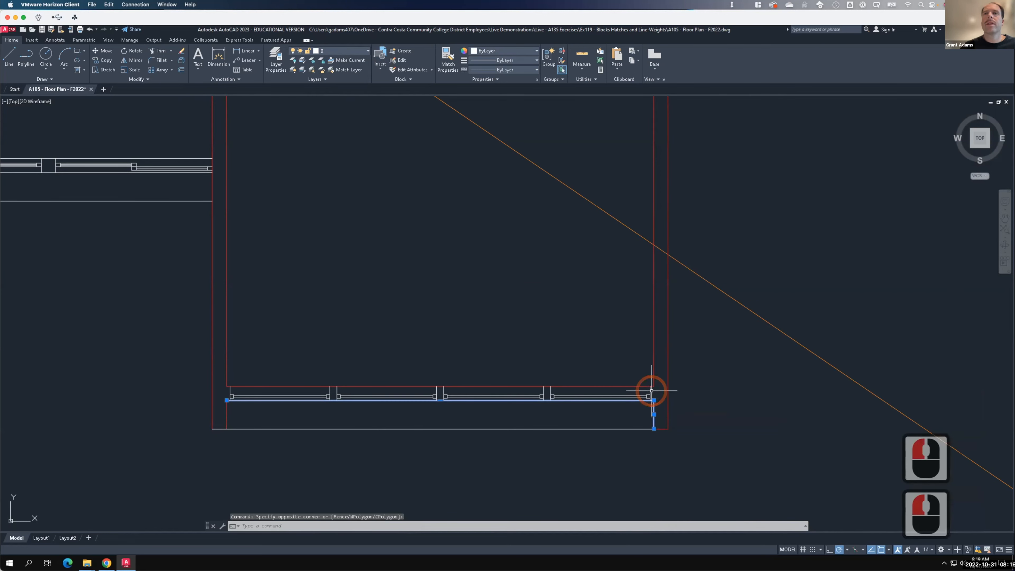
left_click(657, 386)
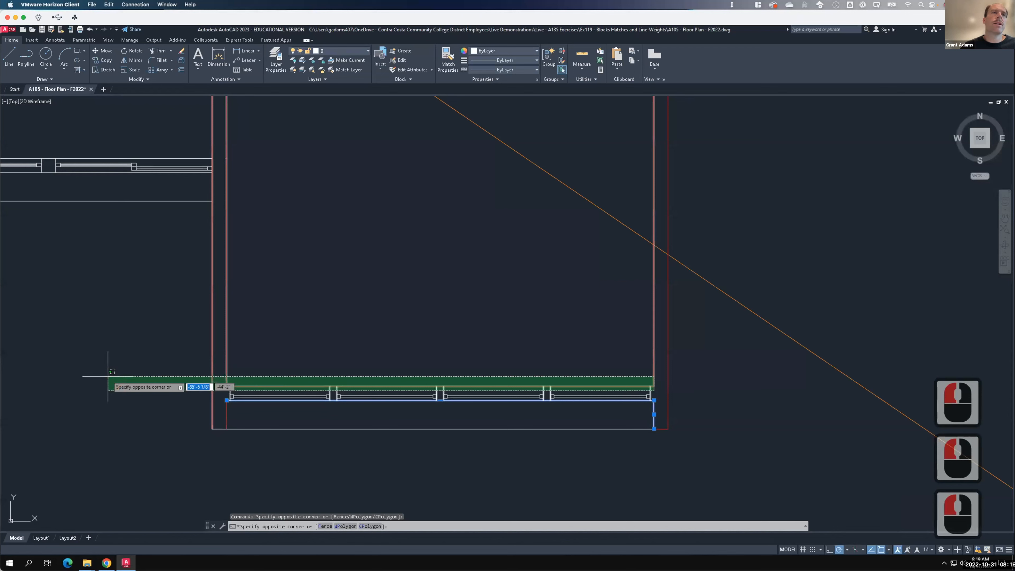
left_click(132, 363)
left_click(202, 419)
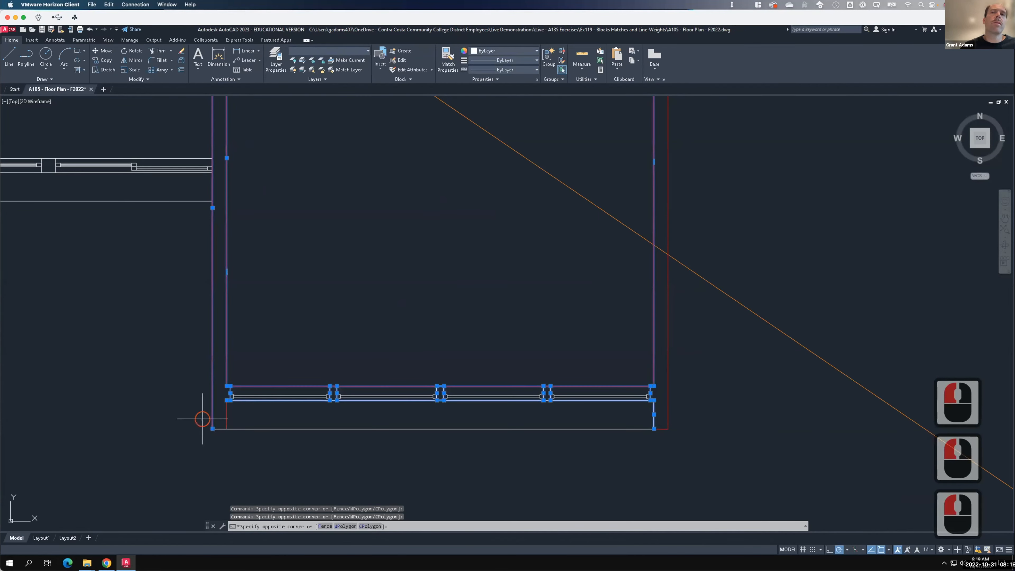
left_click(237, 462)
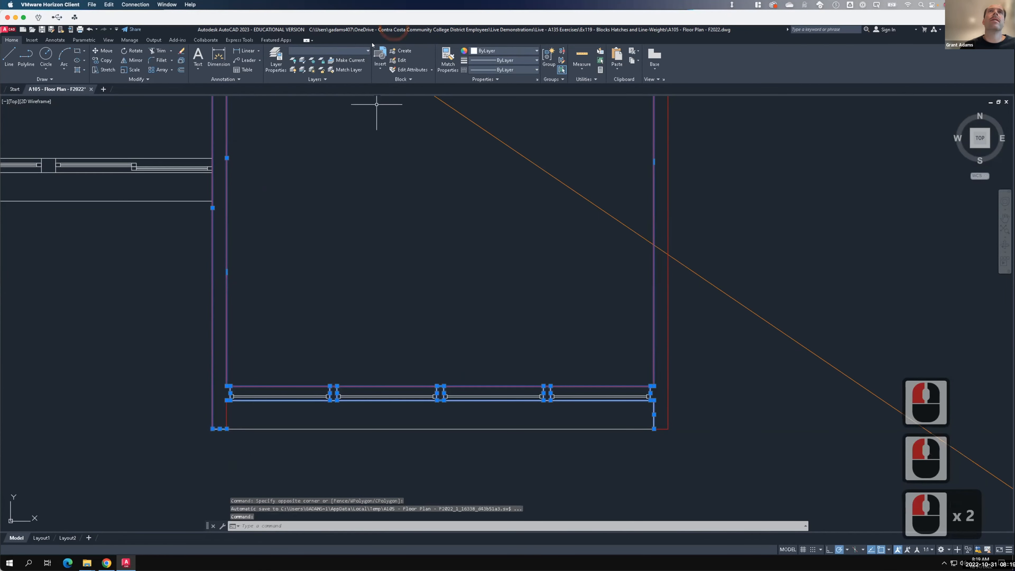
- Move the selected lower bedroom wall lines and window posts to the A-Wall layer
left_click(328, 51)
left_click(329, 70)
left_click(328, 50)
left_click(540, 282)
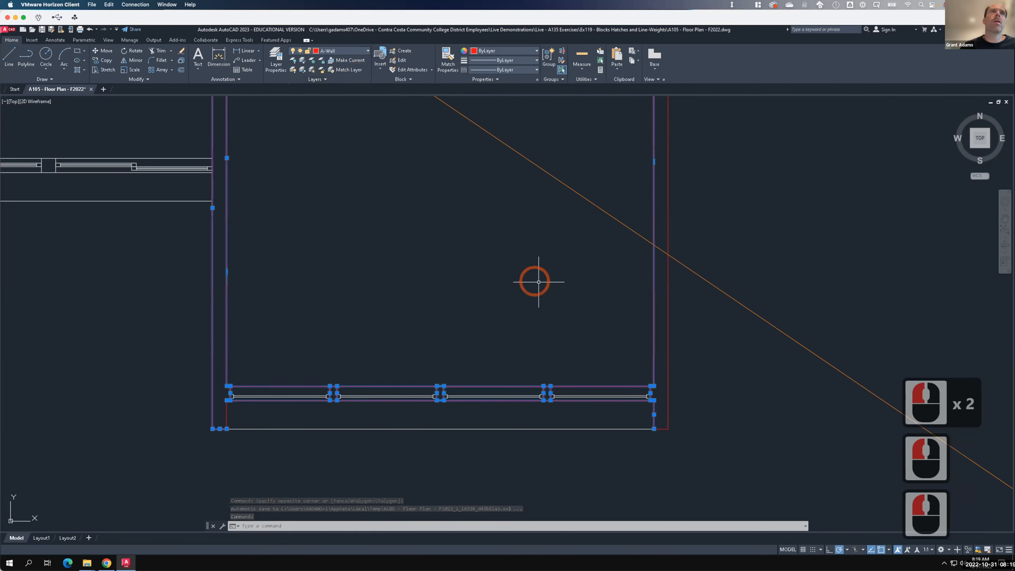
- Add the window post and both window wall lines of the small room beside the lower bedroom to the selection
scroll(559, 268, "down", 3)
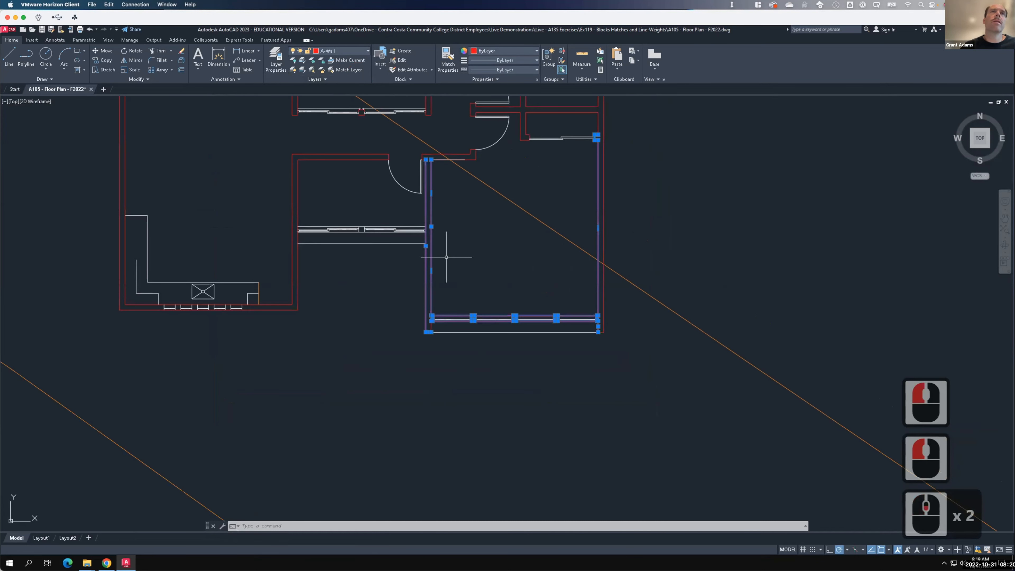
scroll(379, 241, "up", 2)
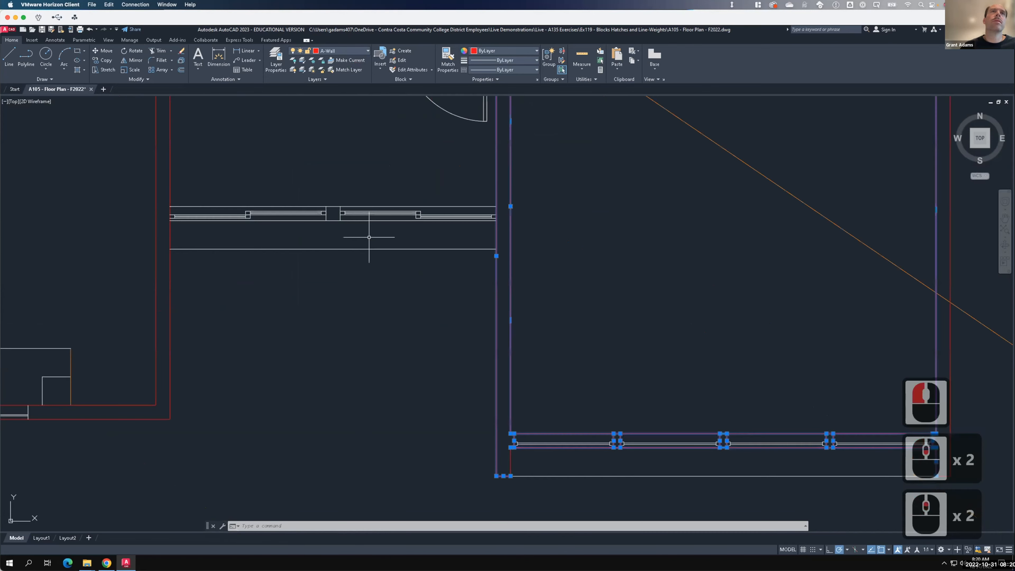
left_click(324, 194)
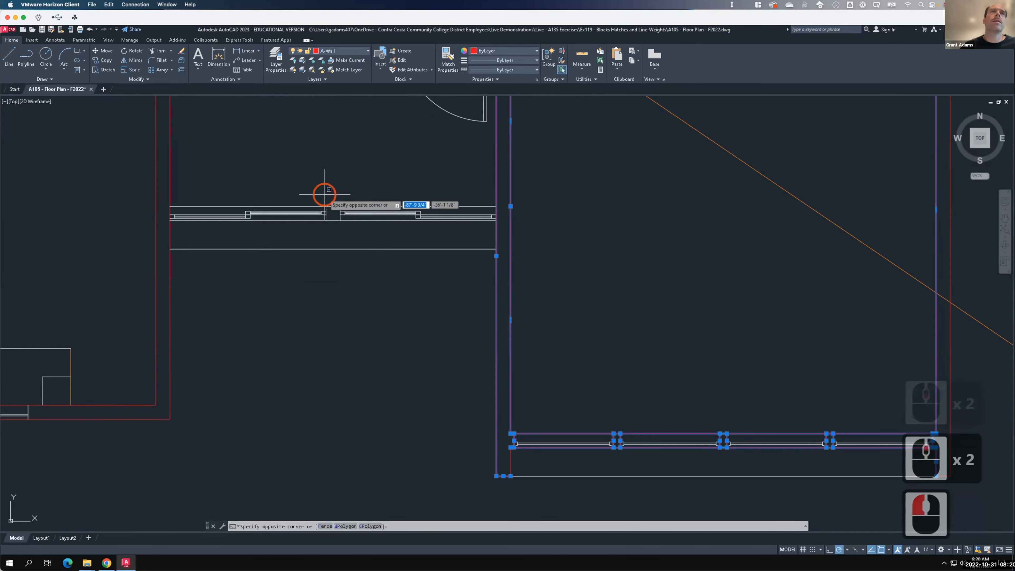
left_click(342, 227)
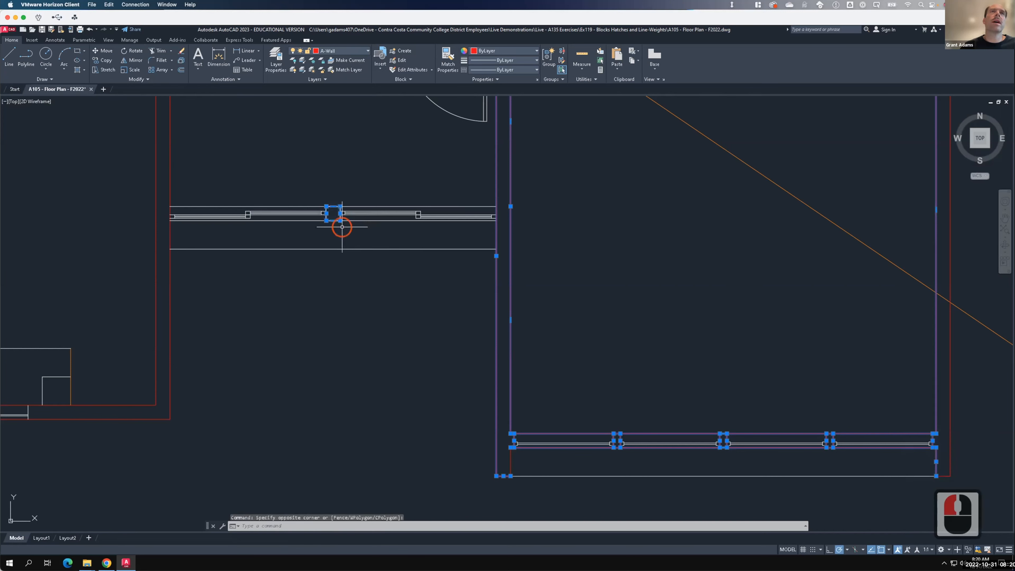
left_click(349, 207)
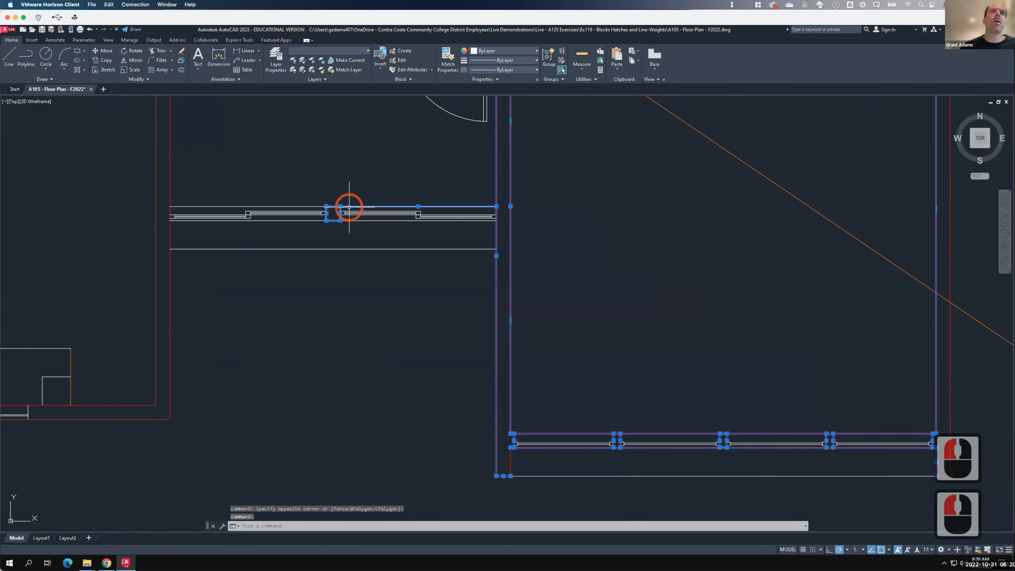
left_click(311, 207)
left_click(346, 230)
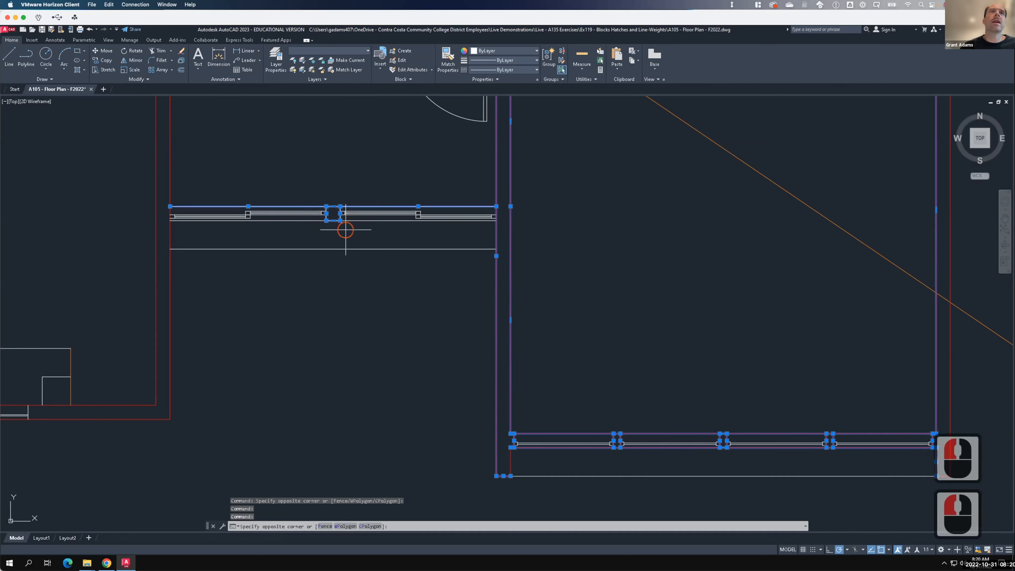
left_click(313, 216)
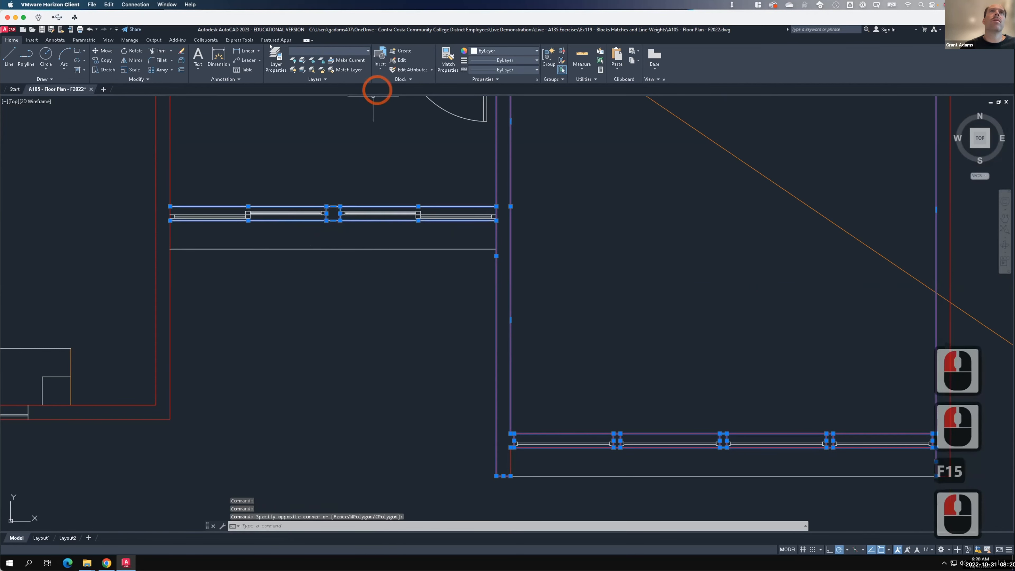
- Move the selected wall lines and posts of the lower bedroom and small room to the A-Wall layer, and clear the selection
left_click(310, 51)
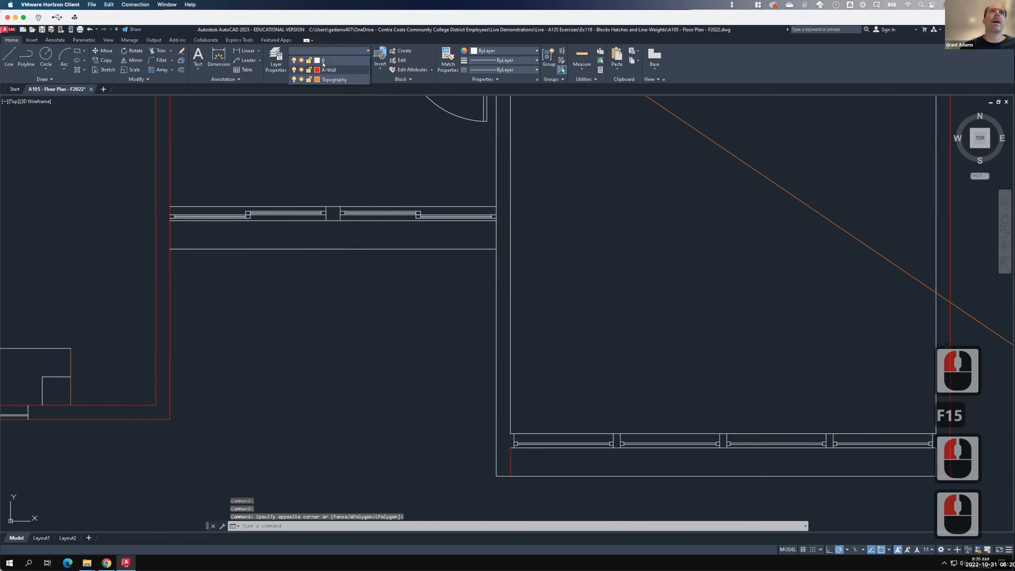
left_click(325, 70)
key("Escape")
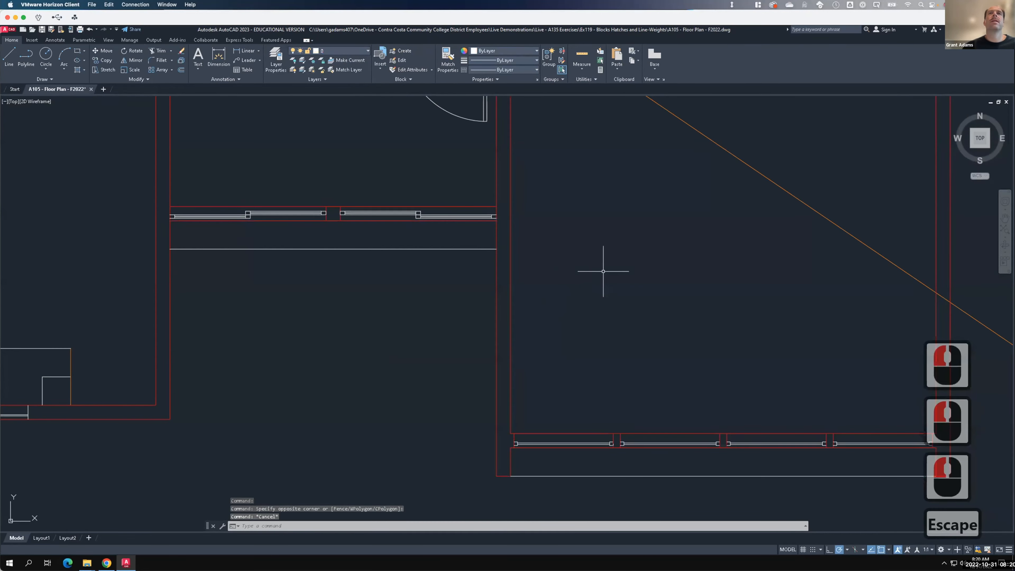
scroll(598, 268, "down", 4)
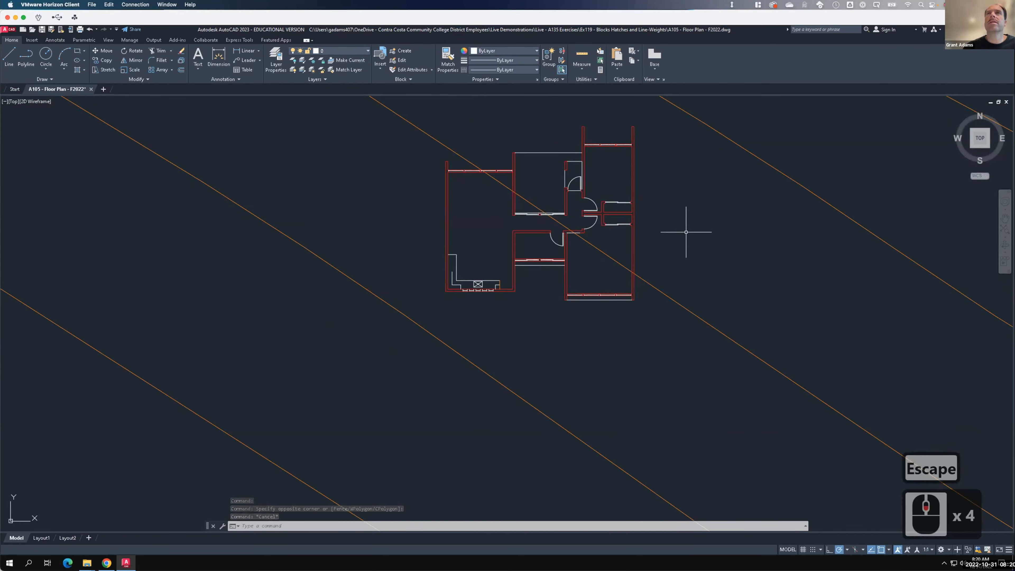
scroll(686, 133, "up", 2)
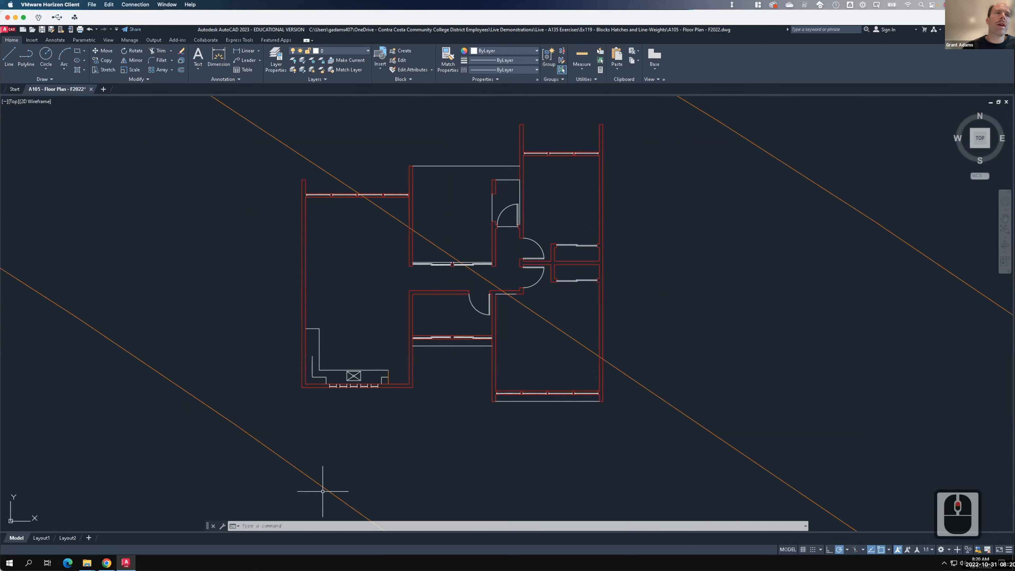
- Switch to the Exercise 119 page in Chrome, examine its lineweight guide for the wall value, and return to AutoCAD
mouse_move(112, 556)
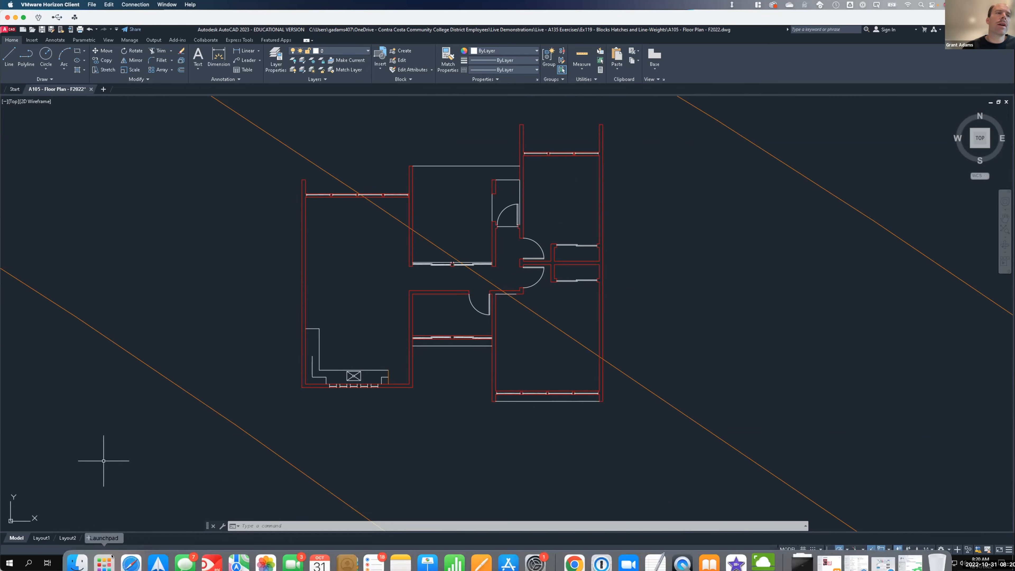
left_click(106, 562)
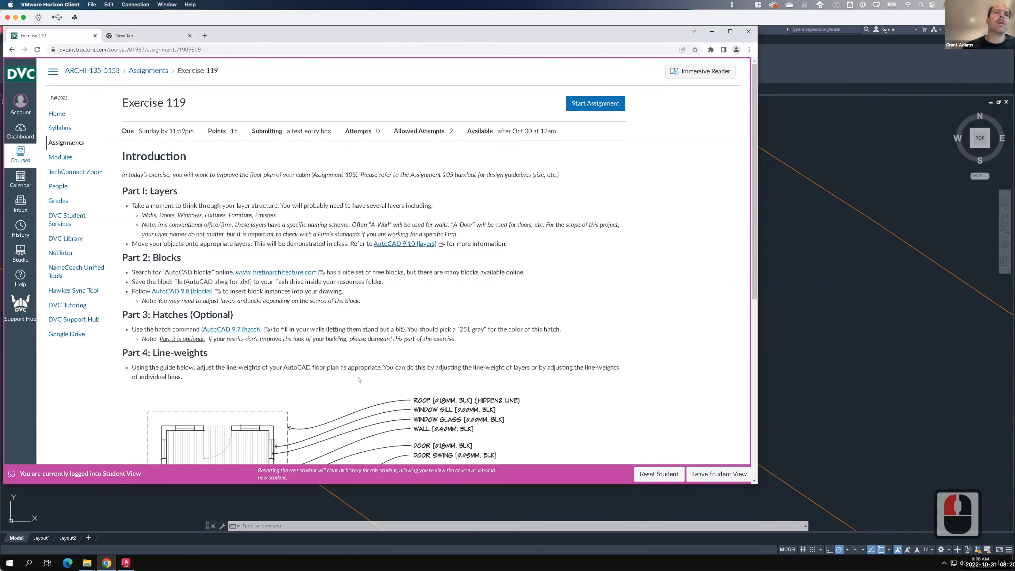
scroll(360, 380, "down", 3)
scroll(358, 381, "down", 6)
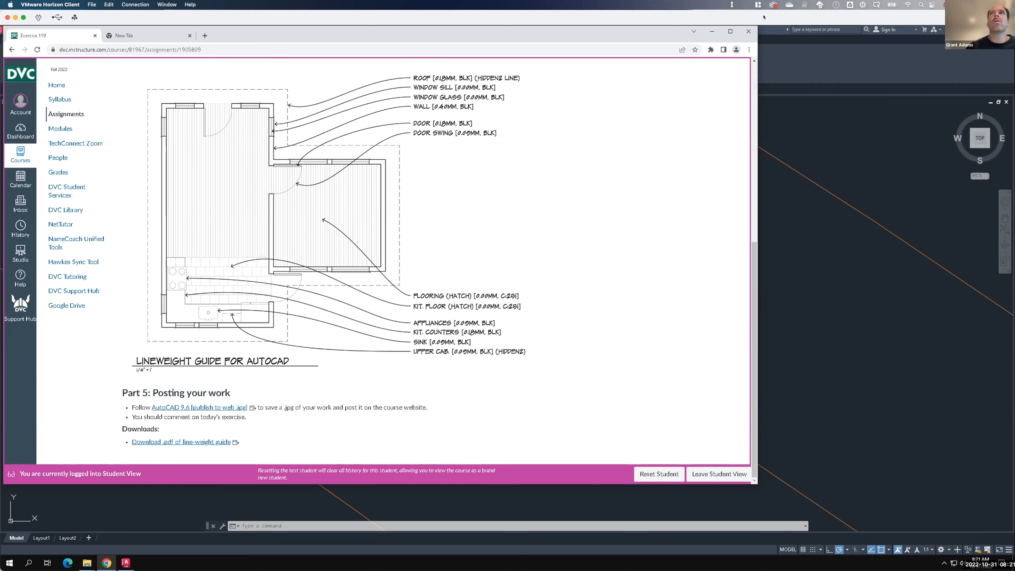
left_click(805, 67)
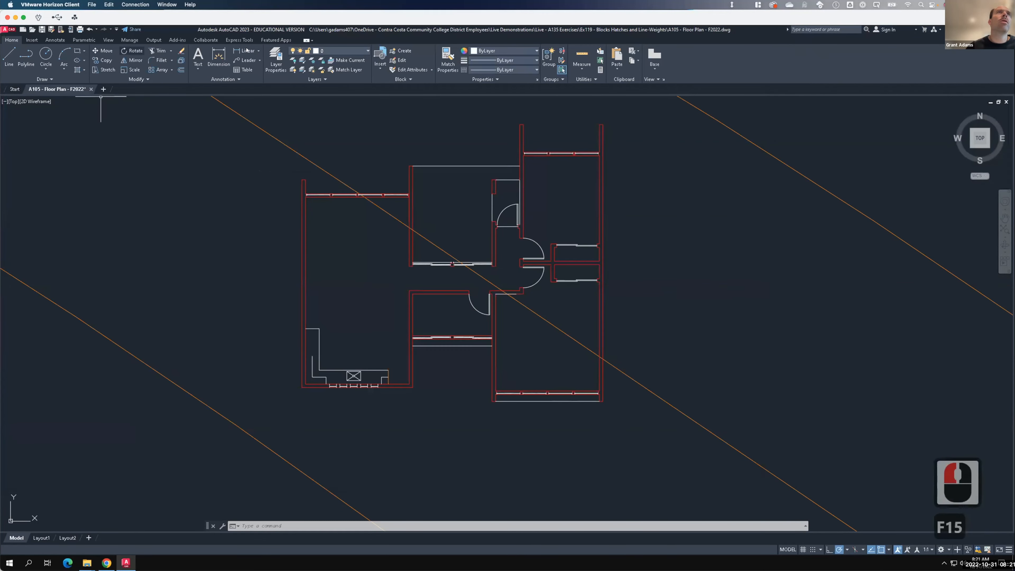
- Set the A-Wall layer's lineweight to 0.40 mm in the Layer Properties Manager
left_click(276, 58)
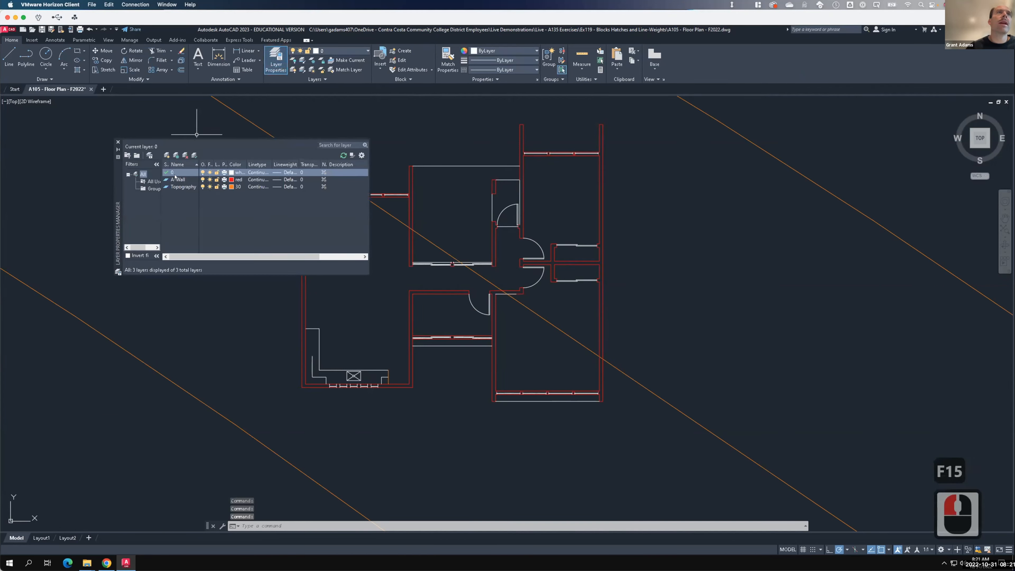
left_click(282, 177)
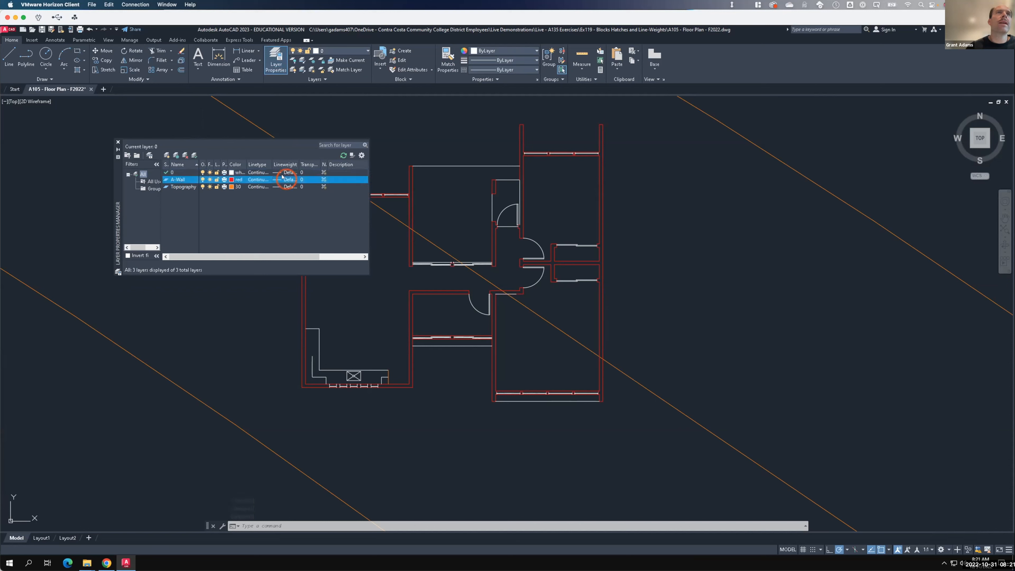
left_click(283, 178)
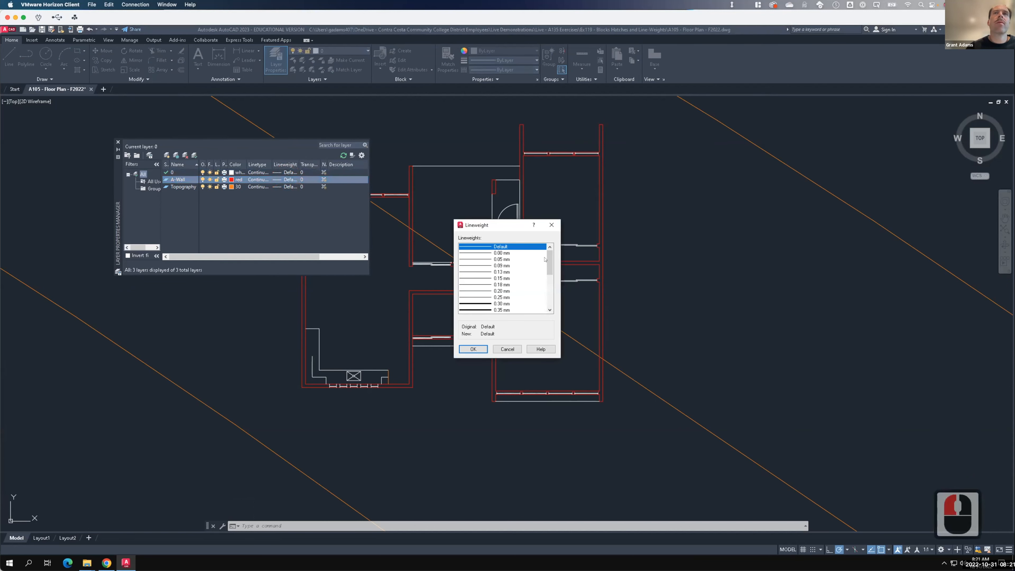
left_click_drag(544, 261, 544, 267)
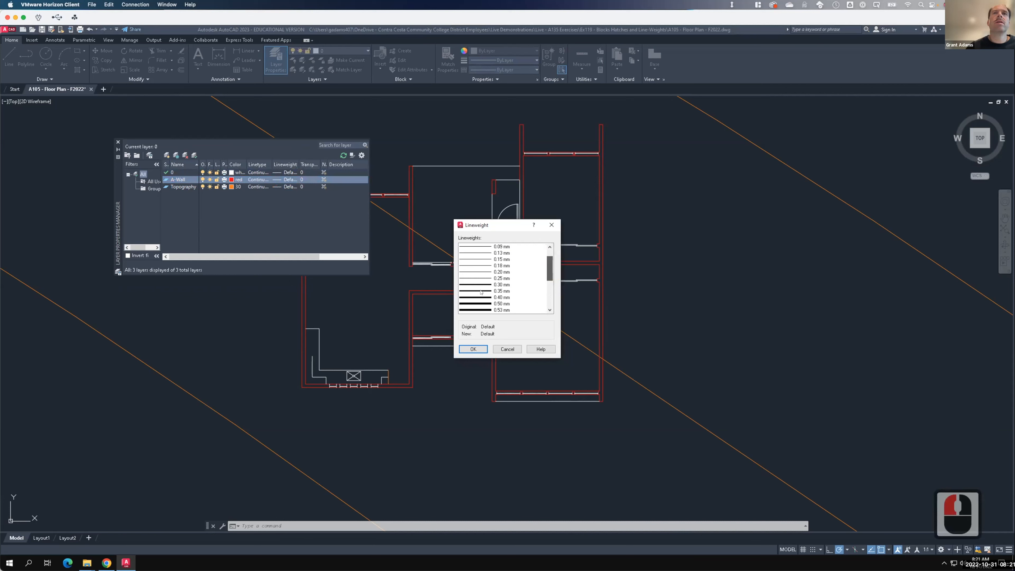
left_click(480, 297)
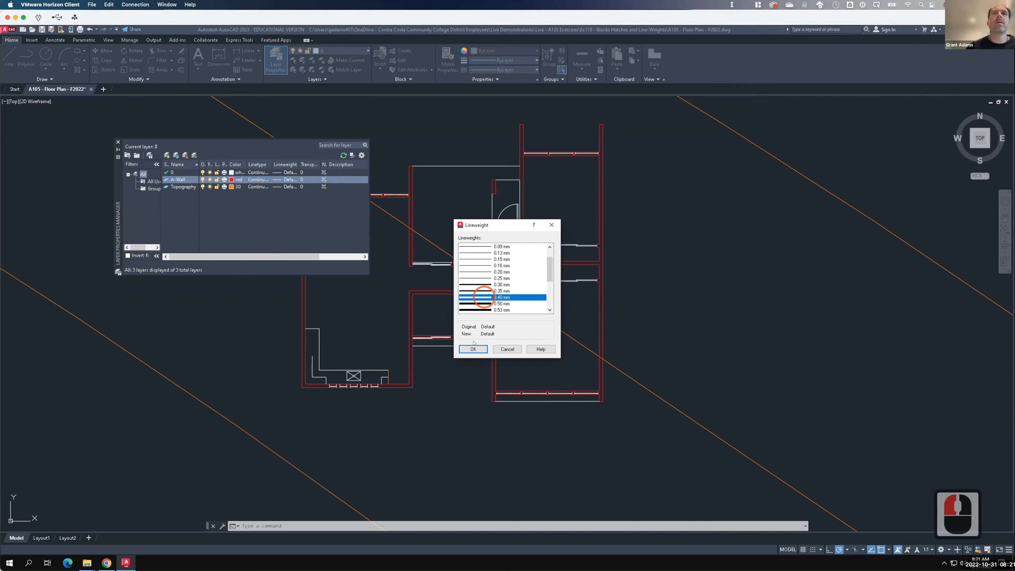
left_click(481, 297)
left_click(469, 347)
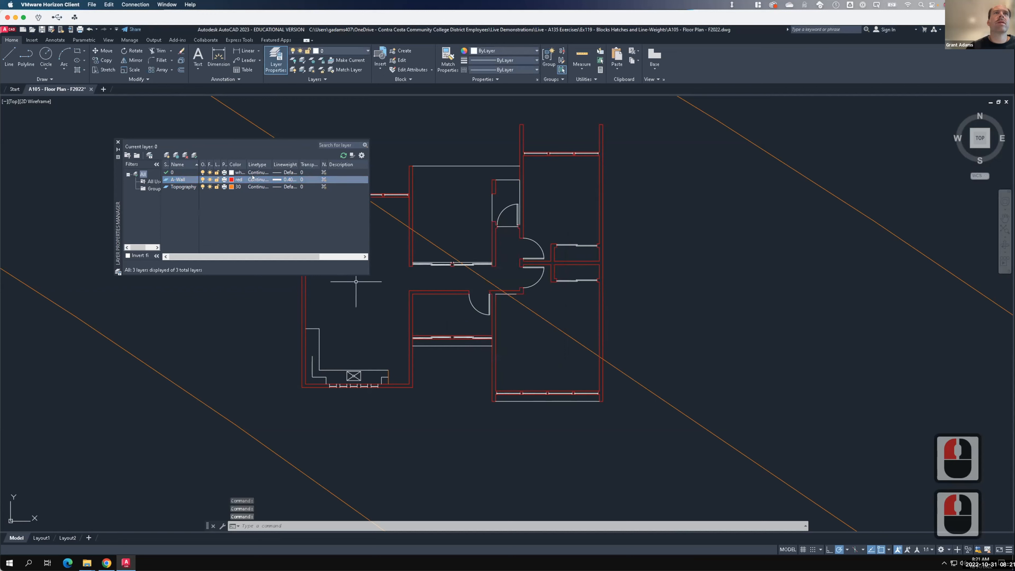
- Change the A-Wall layer's color to white
left_click(230, 179)
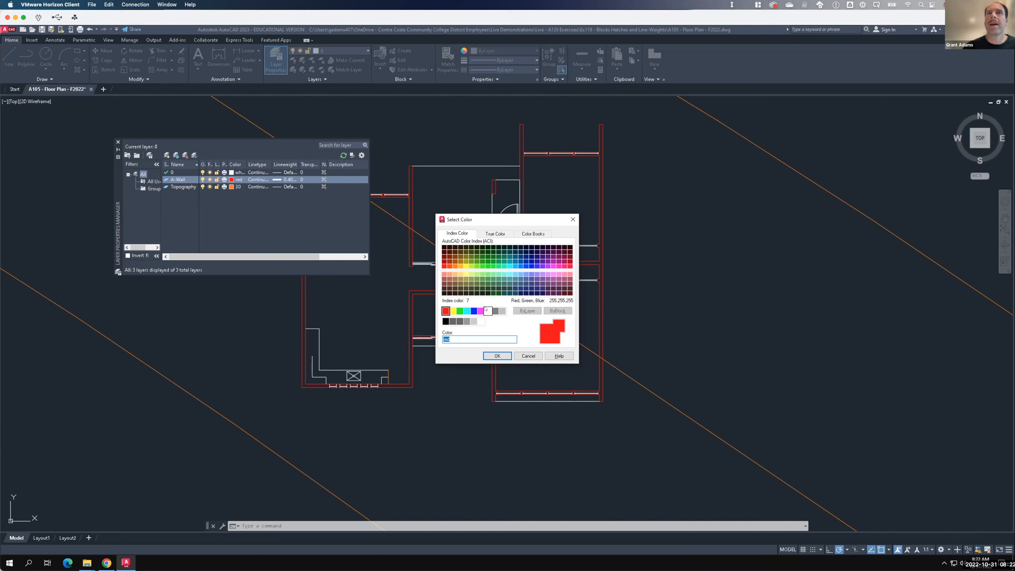
left_click(487, 311)
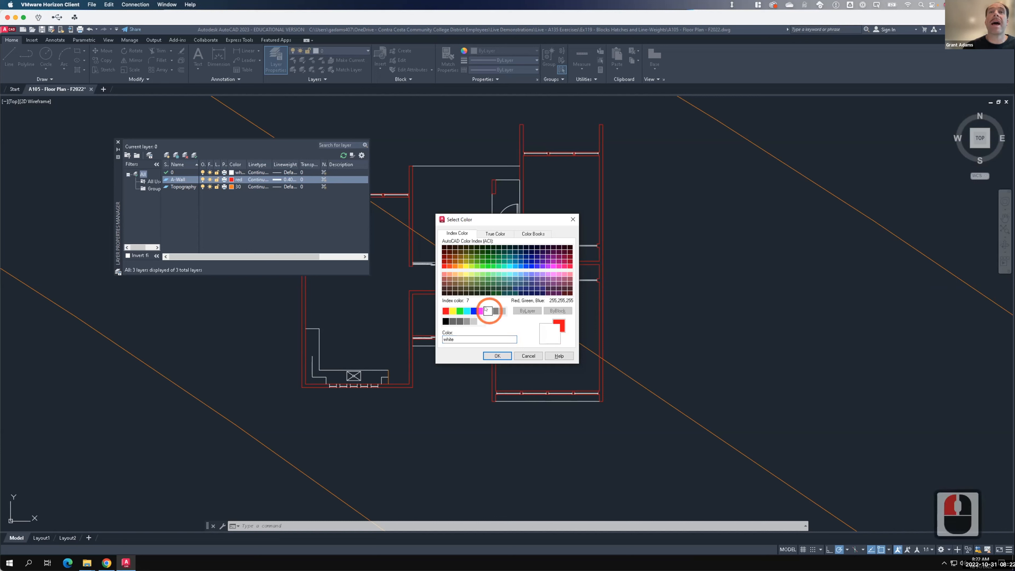
left_click(496, 355)
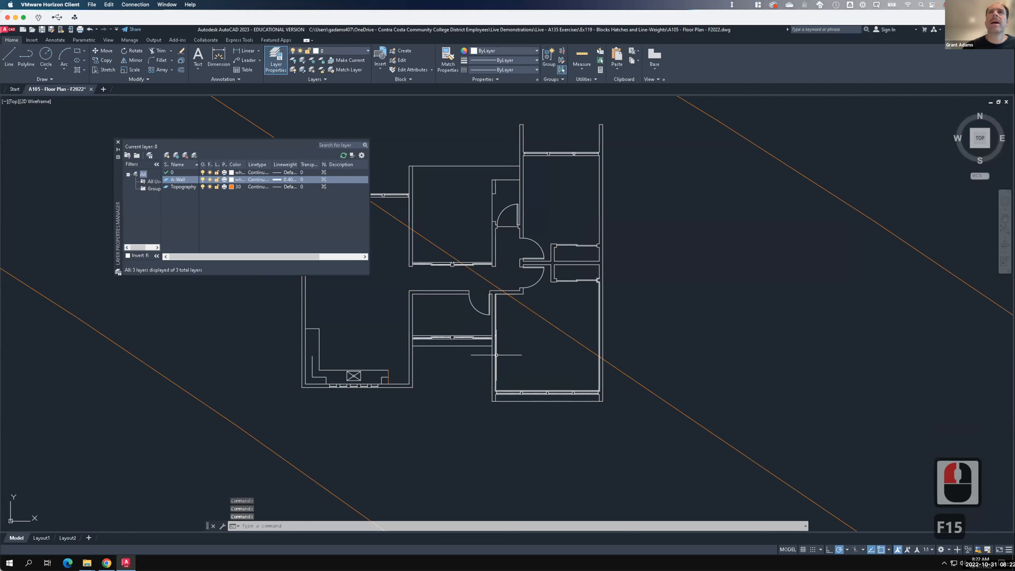
- Add the LineWeight toggle to the status bar and turn on lineweight display in the drawing
scroll(551, 242, "up", 2)
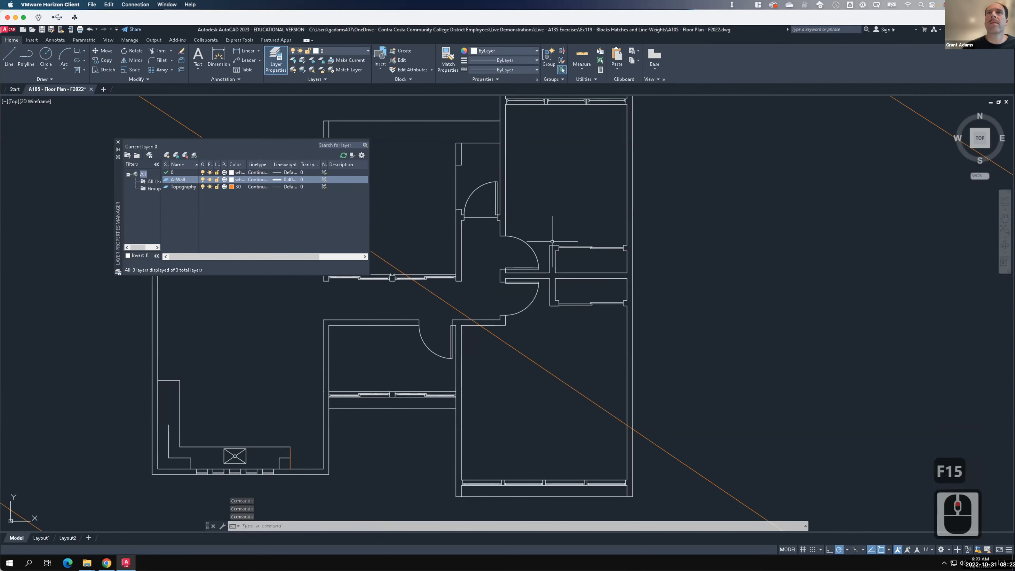
scroll(552, 242, "up", 2)
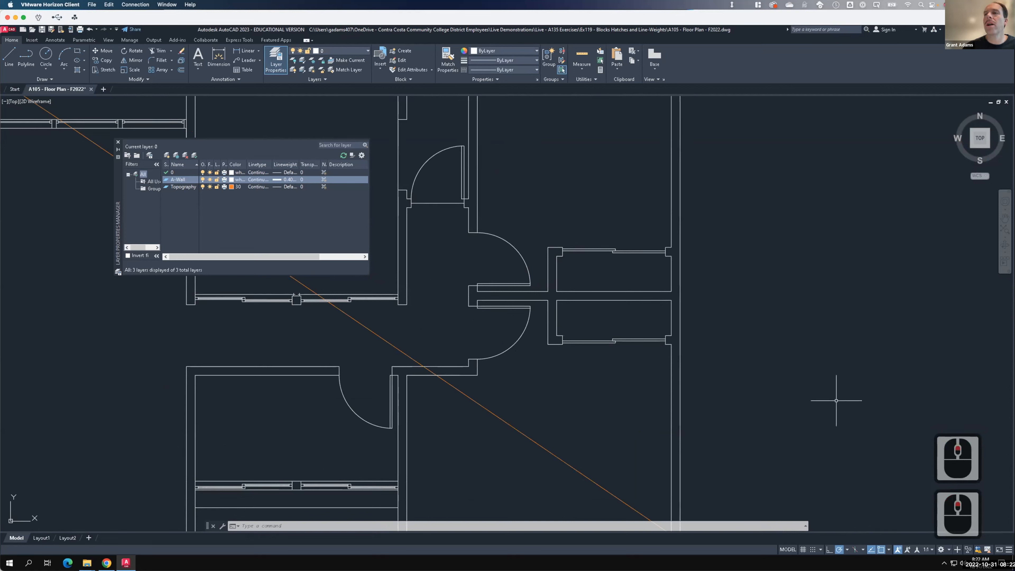
left_click(1006, 544)
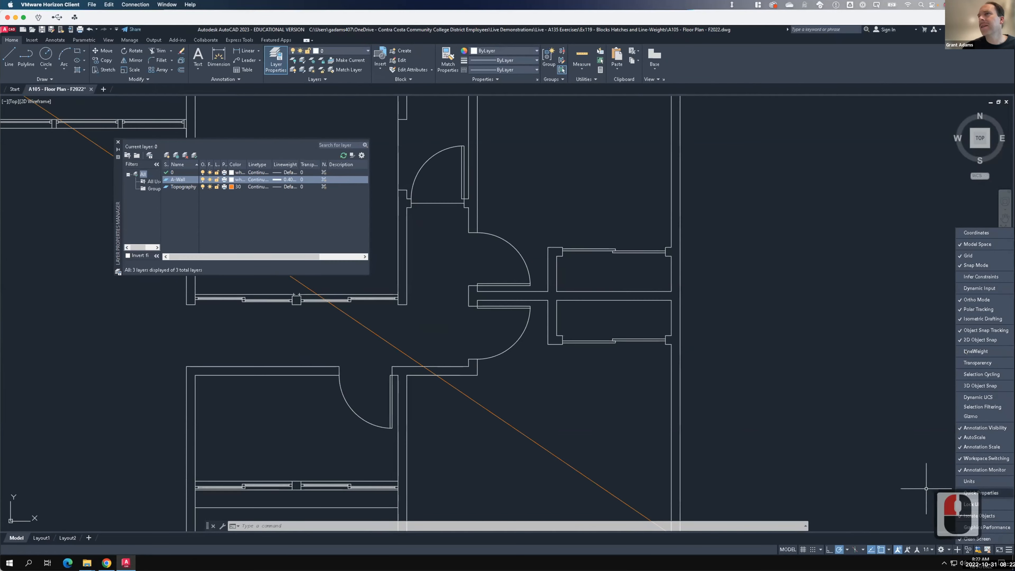
left_click(976, 351)
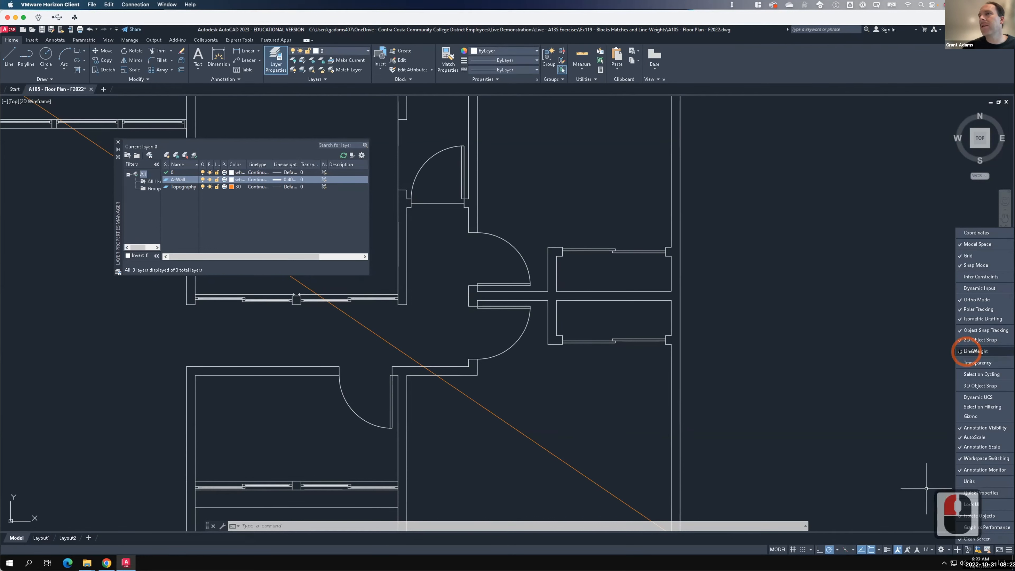
left_click(961, 352)
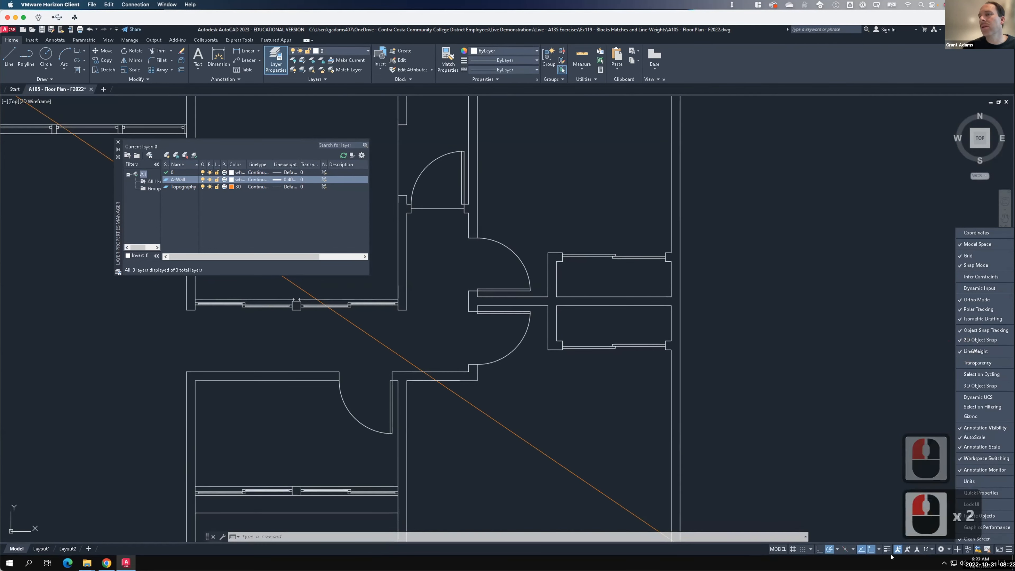
left_click(1009, 548)
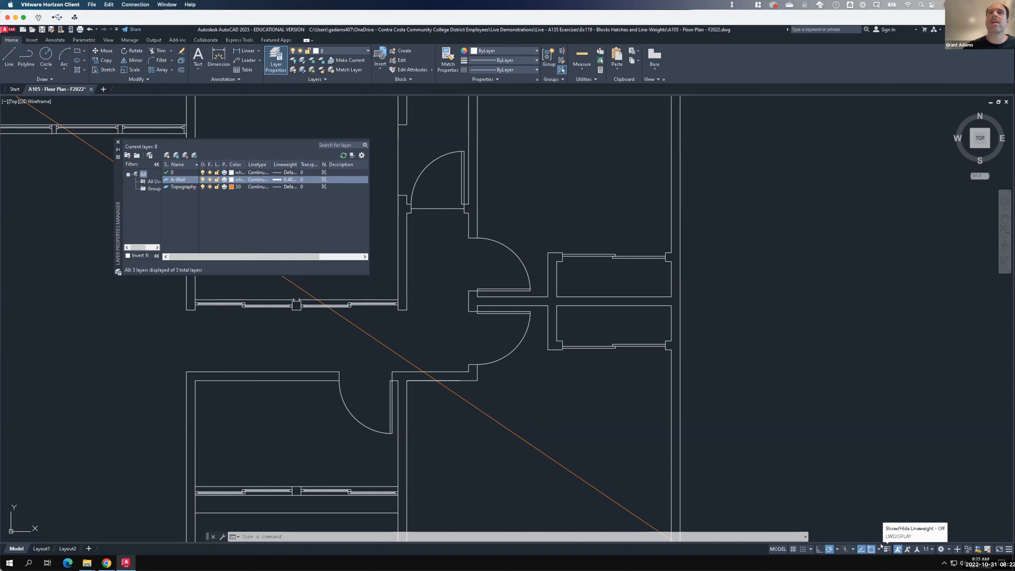
left_click(886, 549)
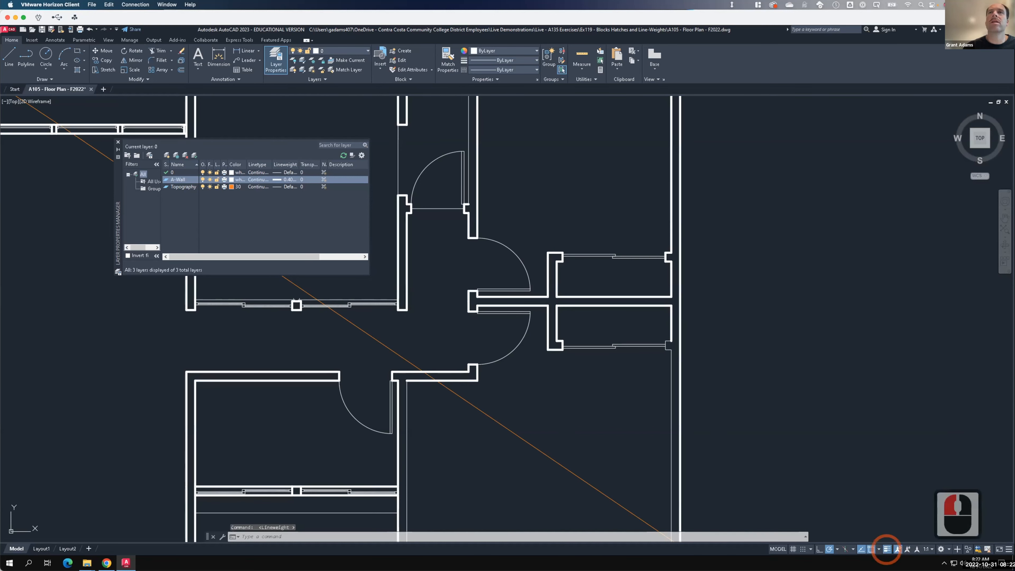
- Examine the displayed wall thickness across the whole plan and the lineweights available for the A-Wall layer
scroll(765, 300, "down", 2)
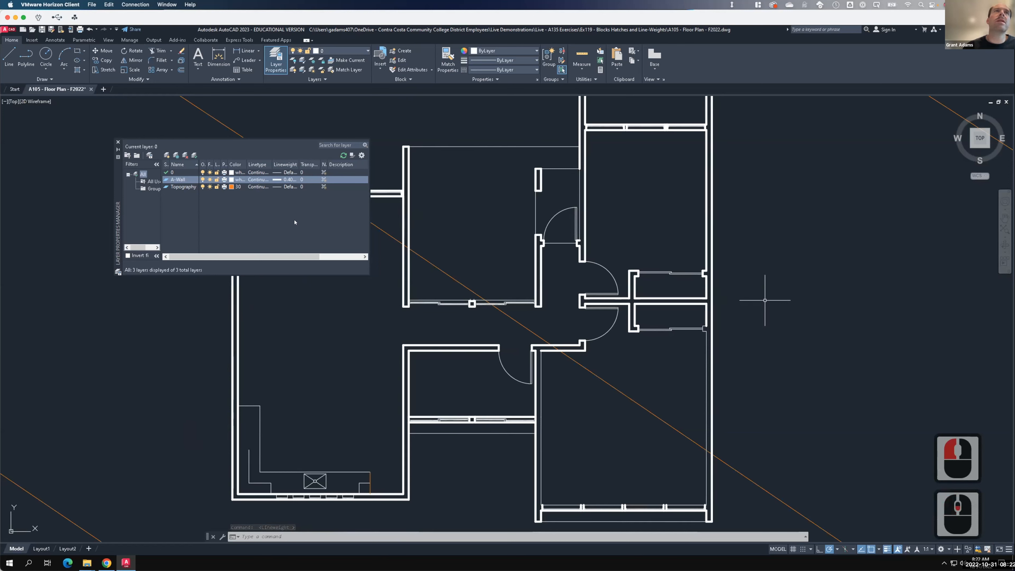
scroll(766, 300, "down", 2)
left_click(285, 180)
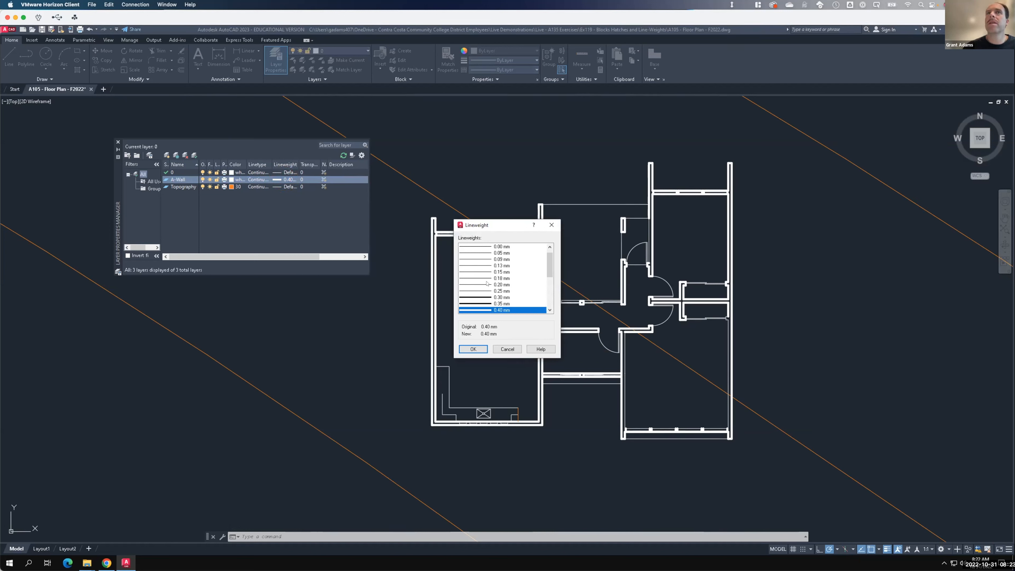
left_click(551, 224)
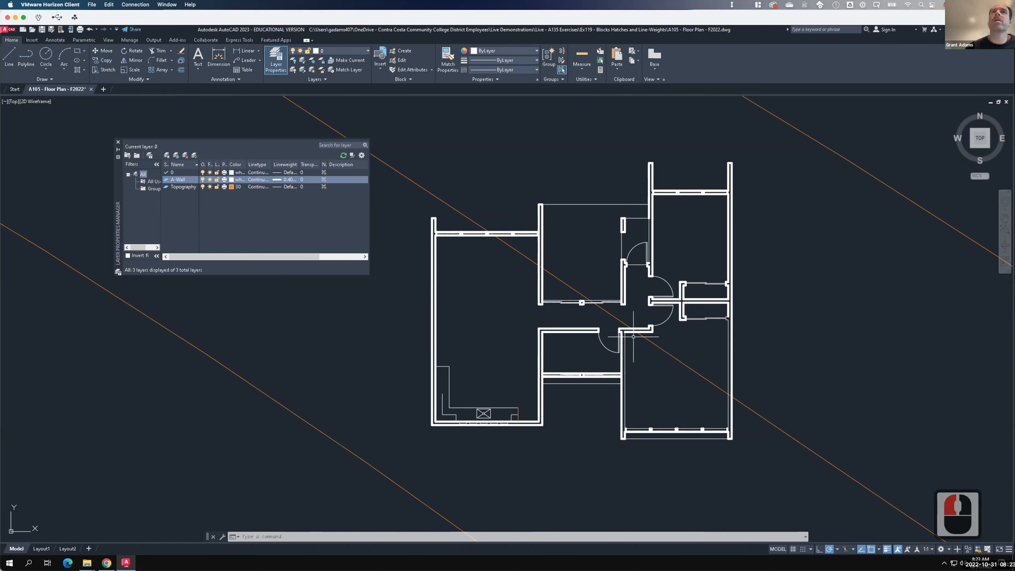
scroll(638, 340, "up", 2)
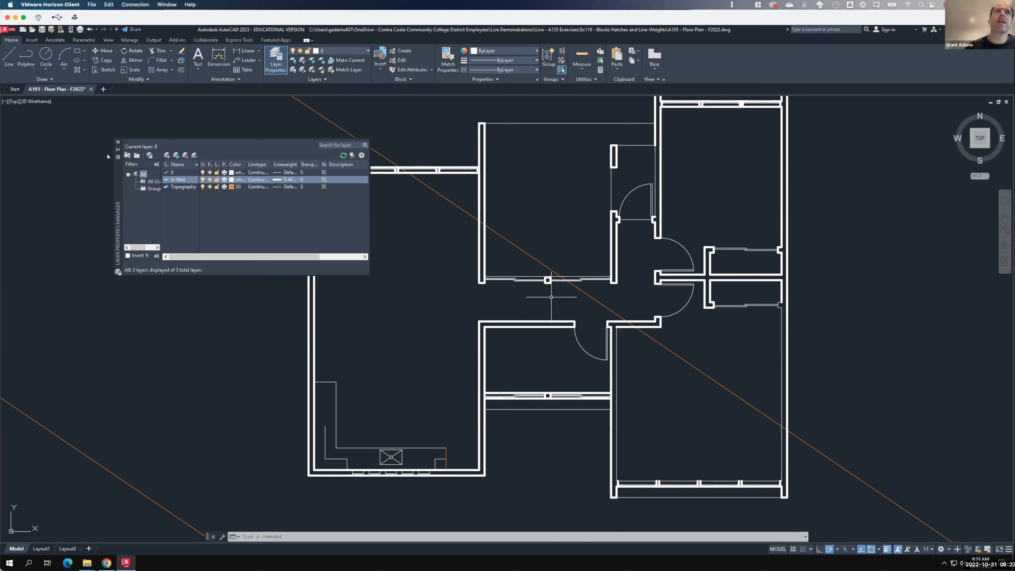
- Create a new layer named A-Door
left_click(164, 153)
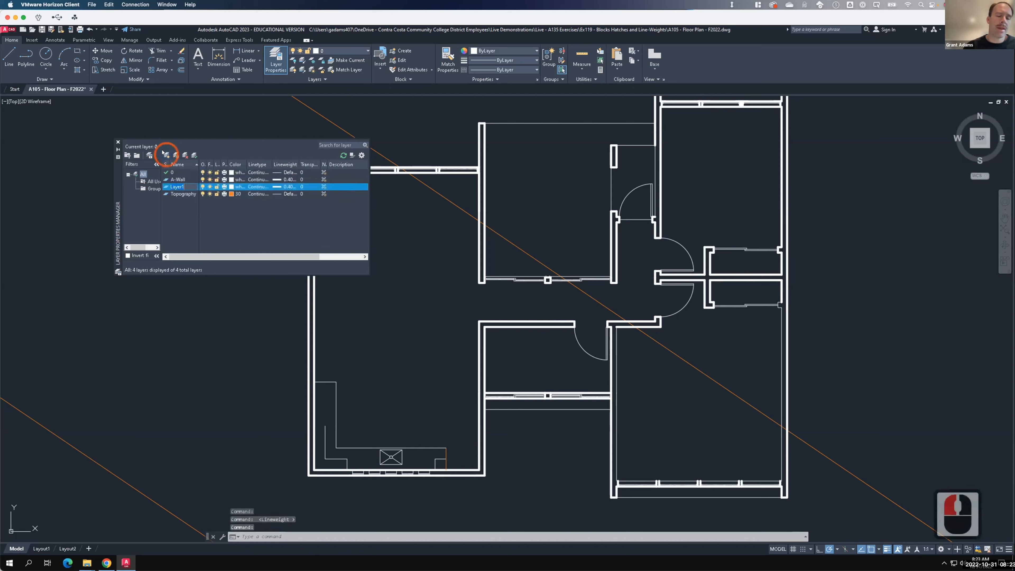
type("A-Door")
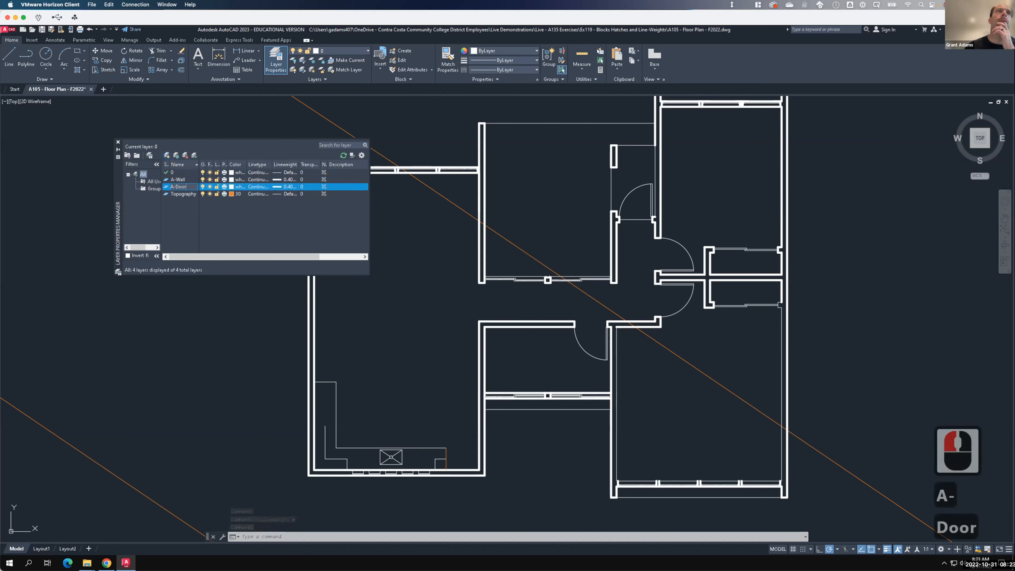
key("Return")
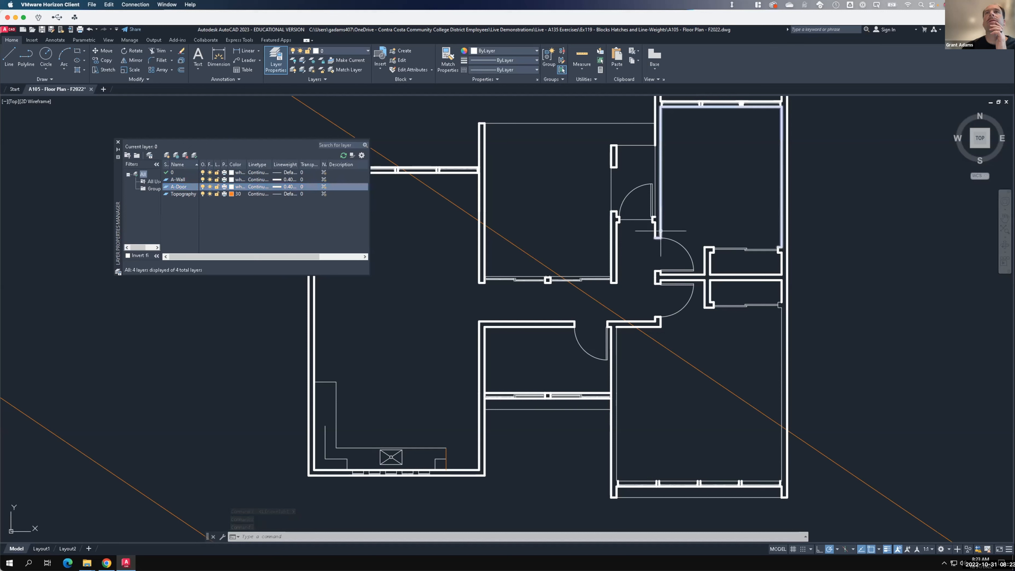
- Select the leaf and swing arc of the door at the hallway's north end
left_click(651, 192)
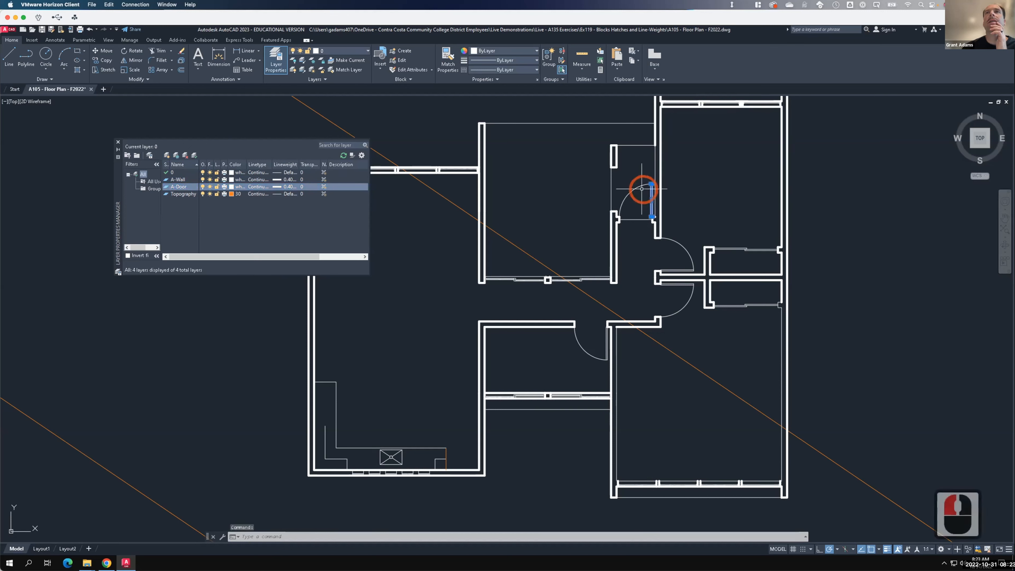
left_click(631, 186)
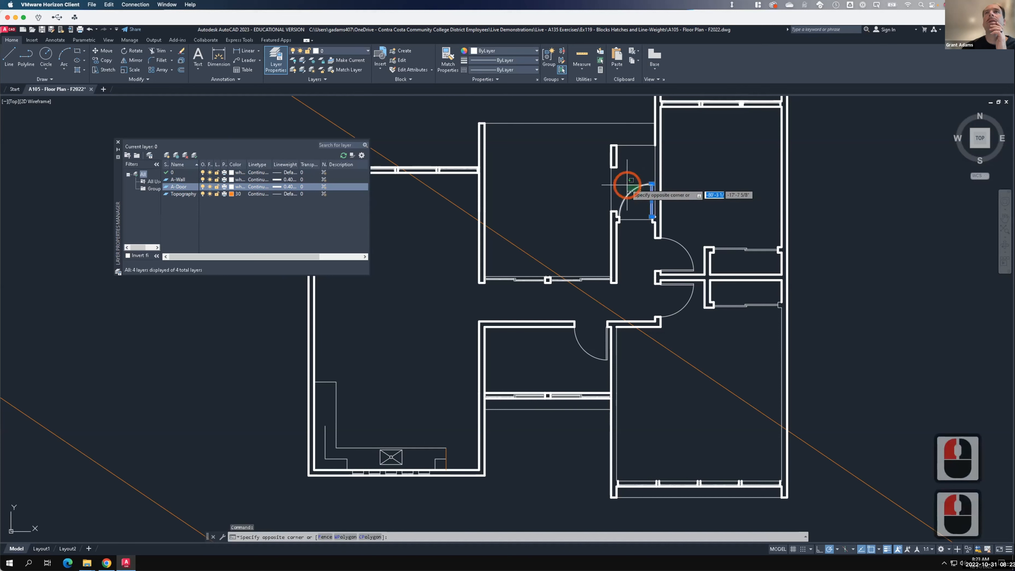
left_click(613, 160)
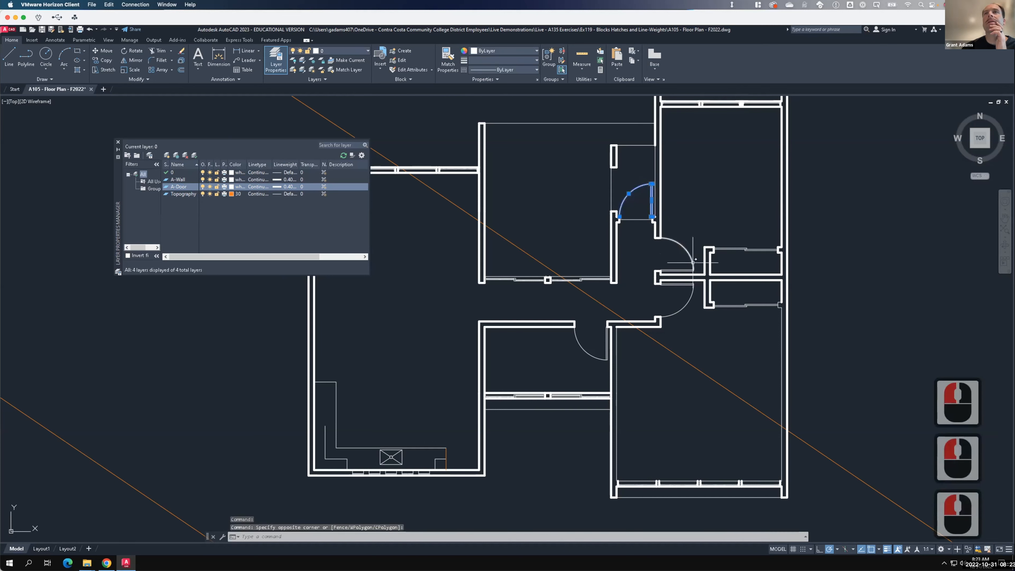
- Add the swing arc and all leaf lines of the northern of the two adjacent east hallway doors to the selection
left_click(696, 259)
left_click(686, 263)
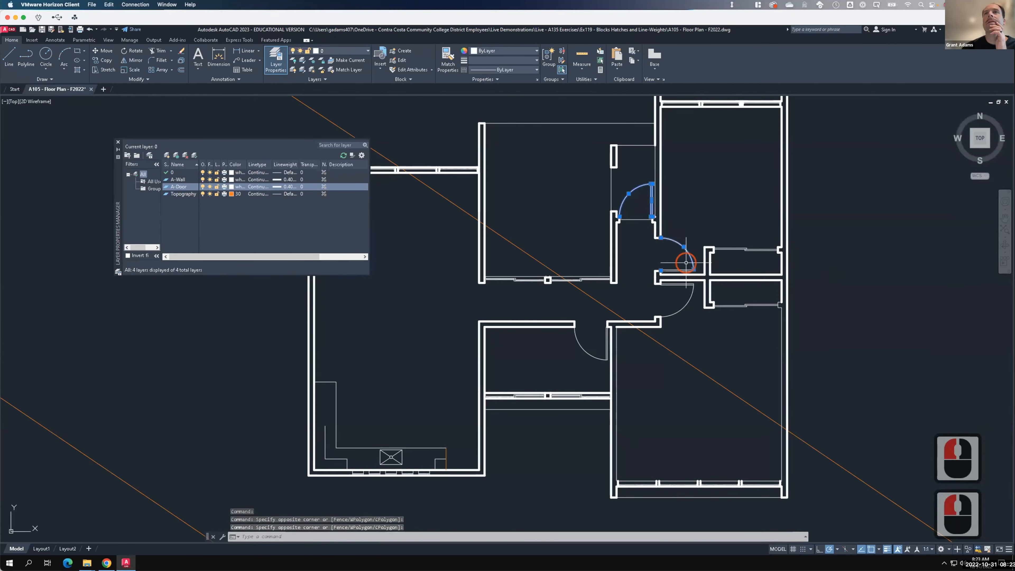
left_click(686, 263)
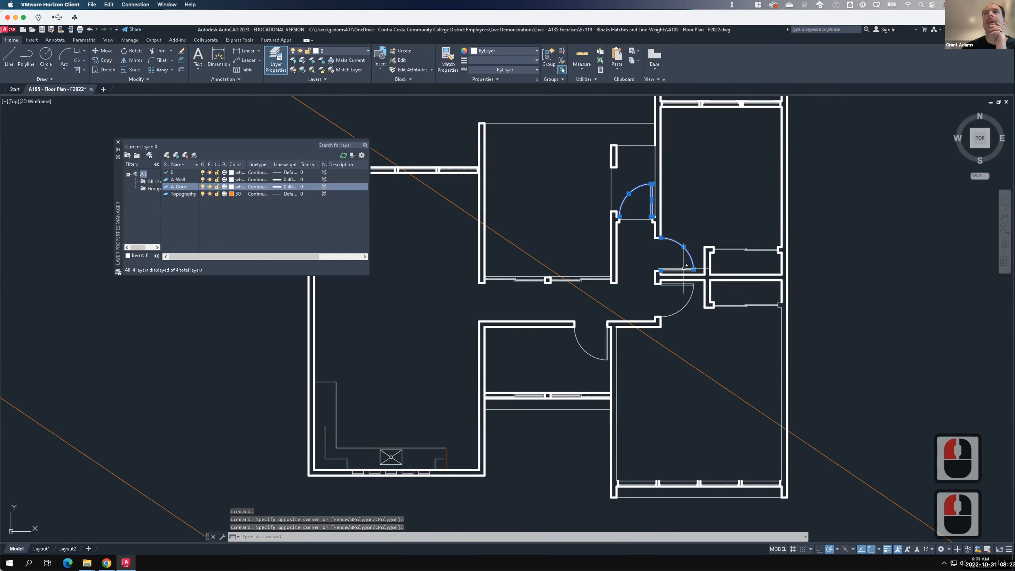
left_click(684, 269)
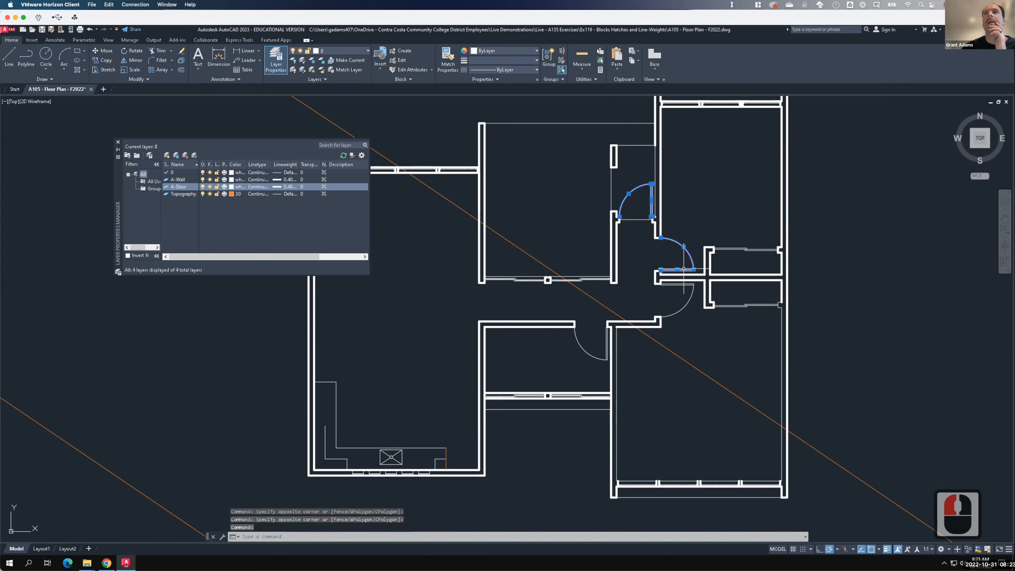
scroll(685, 269, "up", 2)
scroll(688, 269, "up", 4)
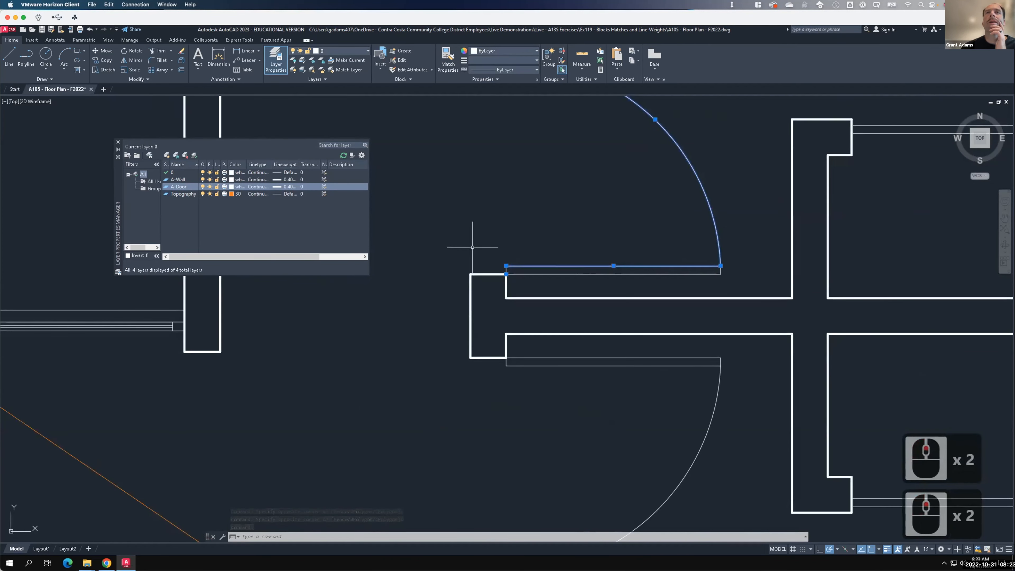
left_click(487, 248)
left_click(722, 279)
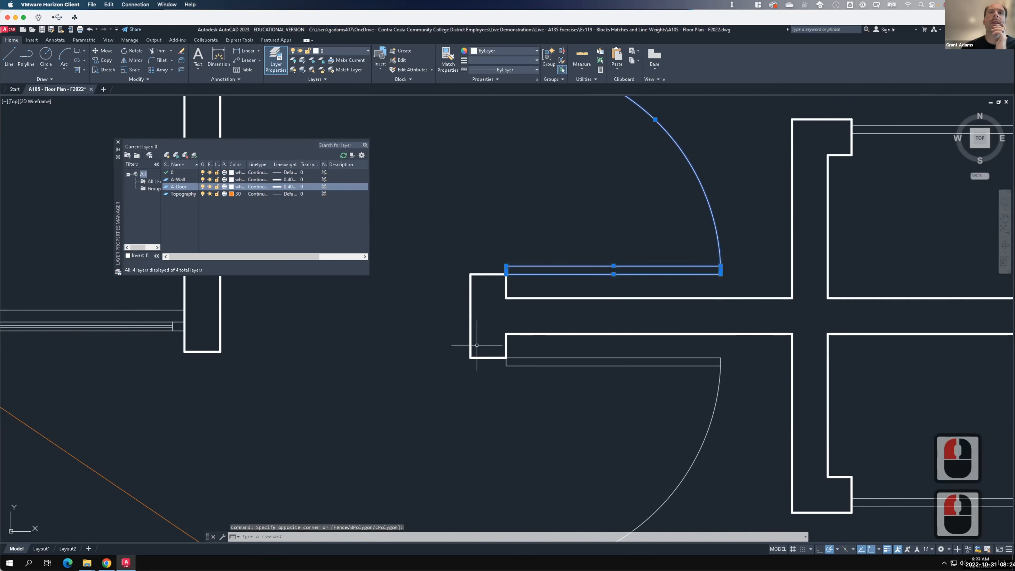
- Add the leaf and swing arc of the southern of the two adjacent east hallway doors to the selection
left_click(487, 347)
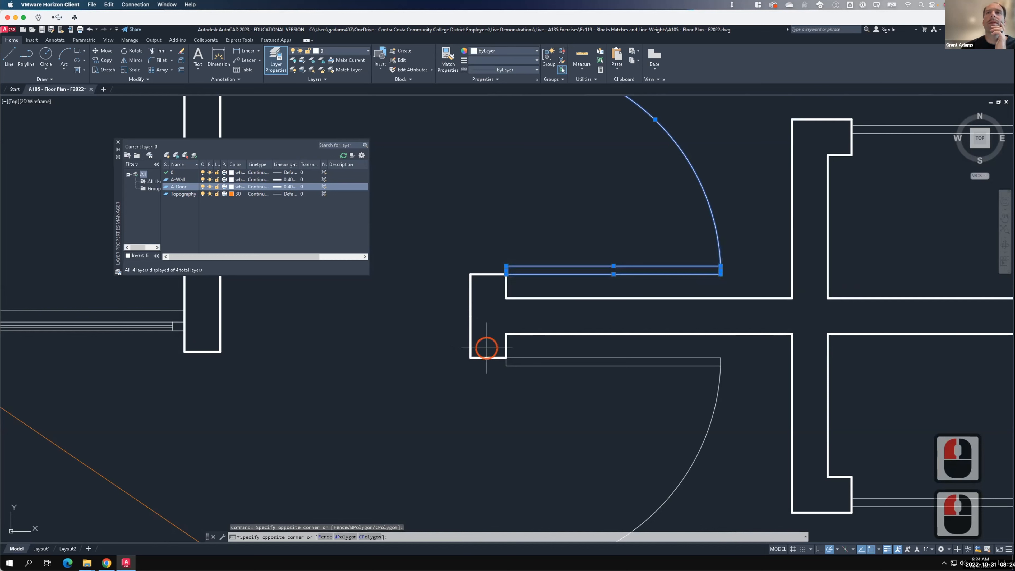
left_click(734, 383)
left_click(833, 403)
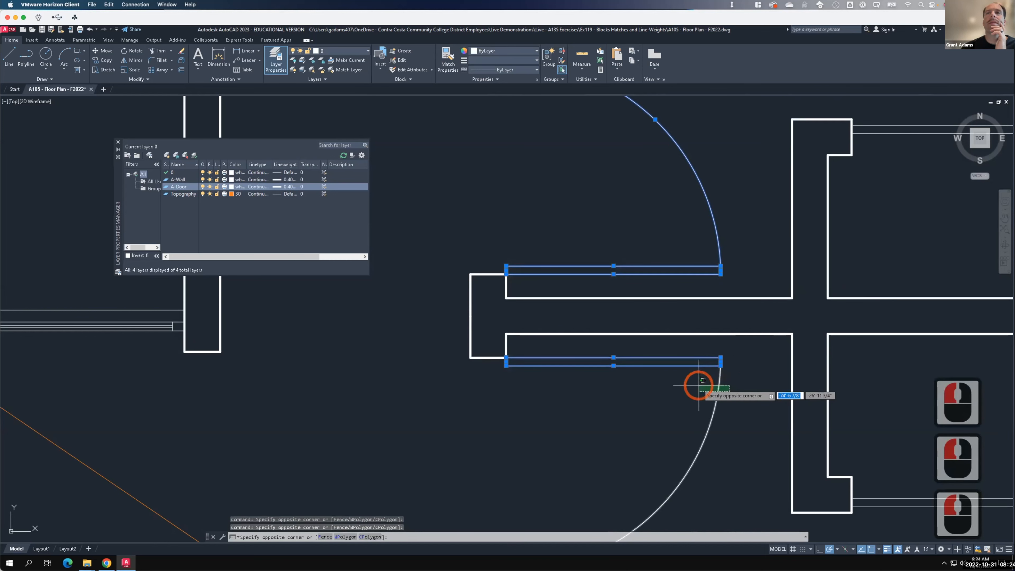
left_click(699, 382)
scroll(716, 340, "down", 6)
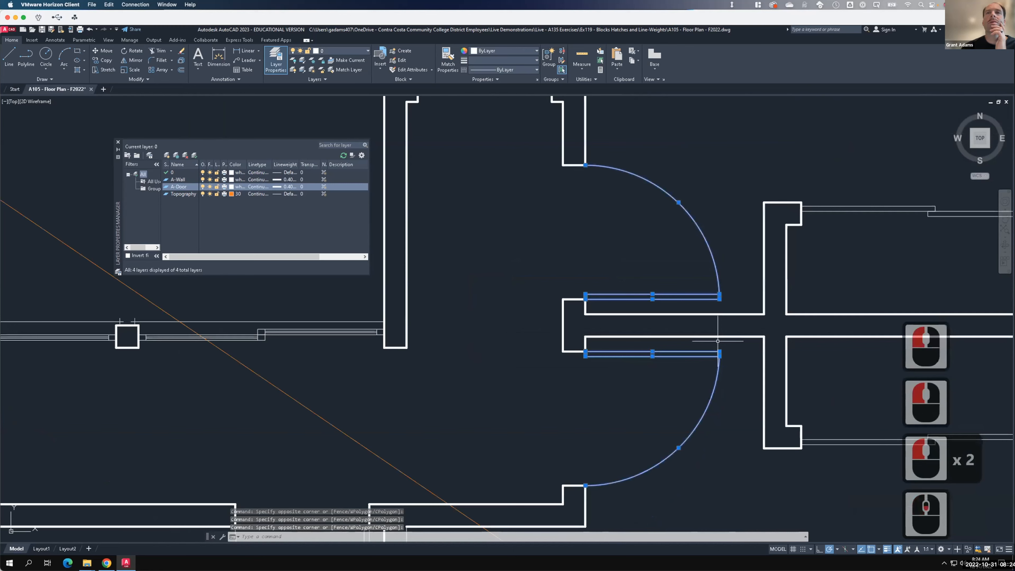
scroll(727, 339, "down", 2)
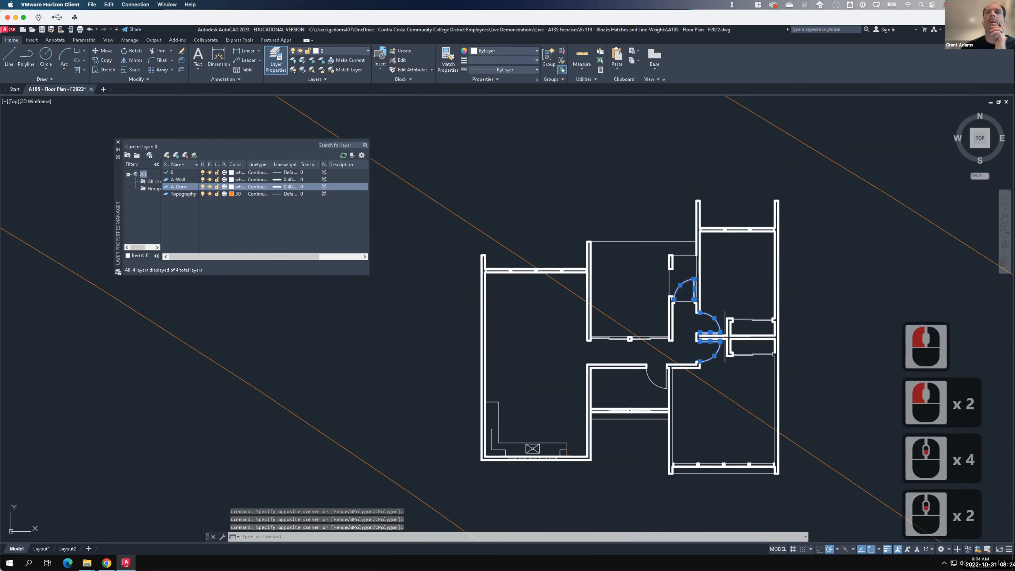
scroll(725, 337, "down", 2)
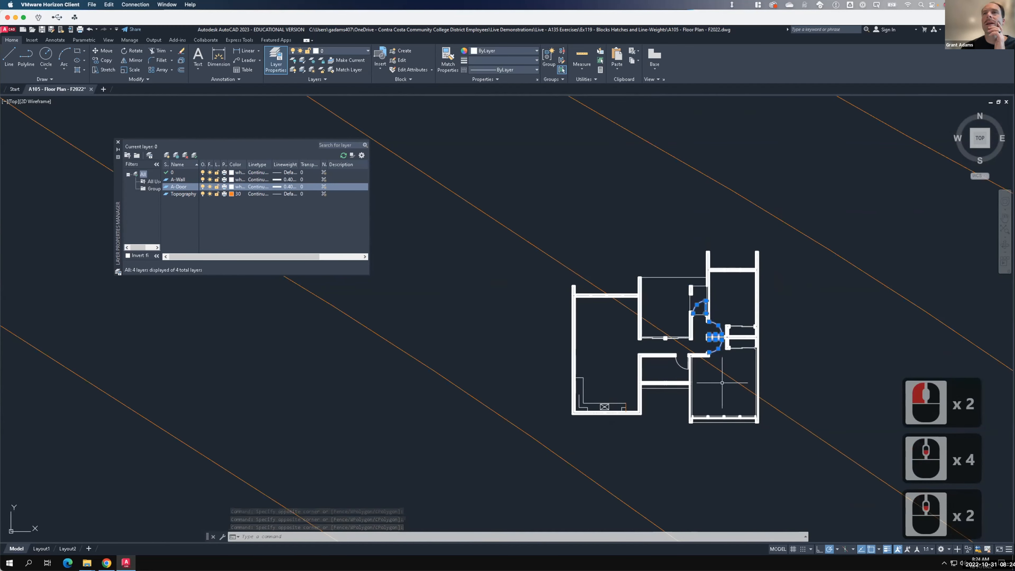
- Add the leaf and swing arc of the door into the small room south of the hallway to the selection
scroll(731, 382, "up", 2)
key("F15")
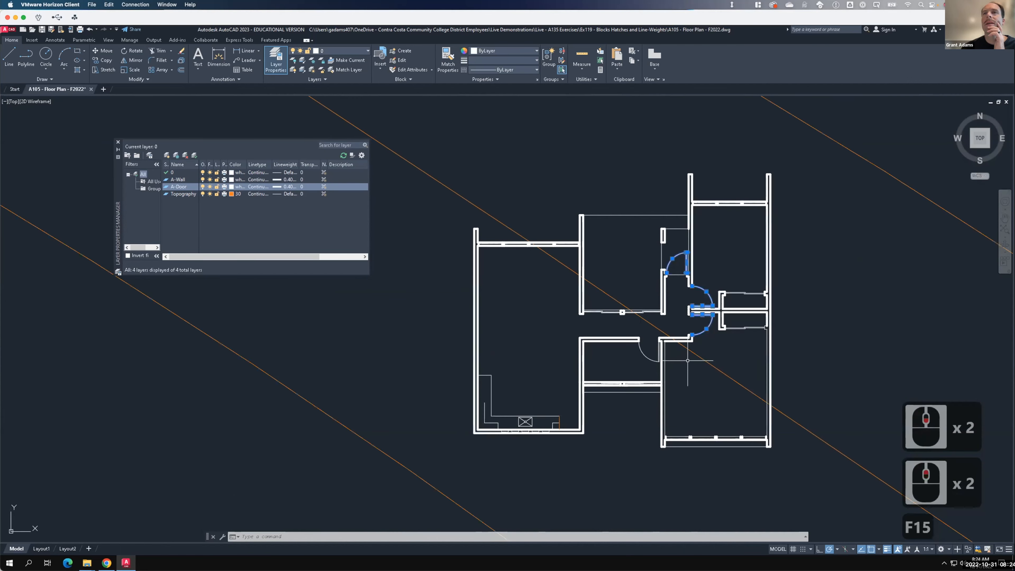
scroll(657, 356, "up", 4)
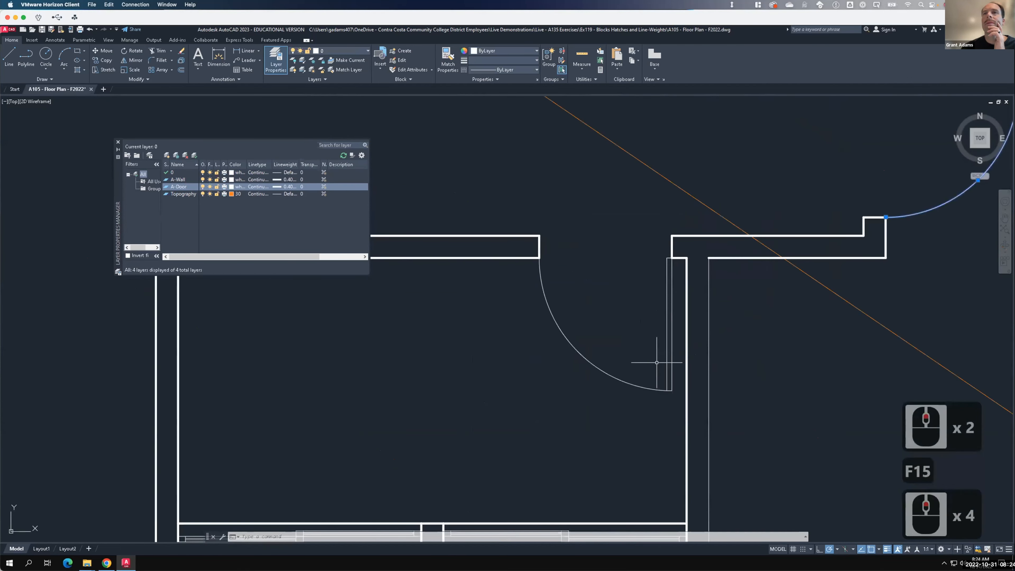
left_click(675, 414)
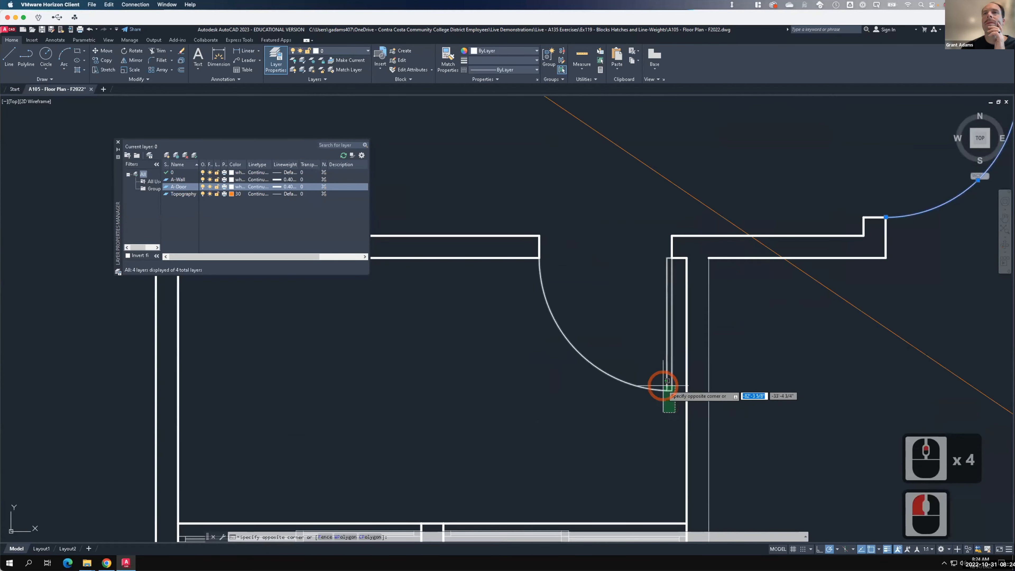
left_click(594, 355)
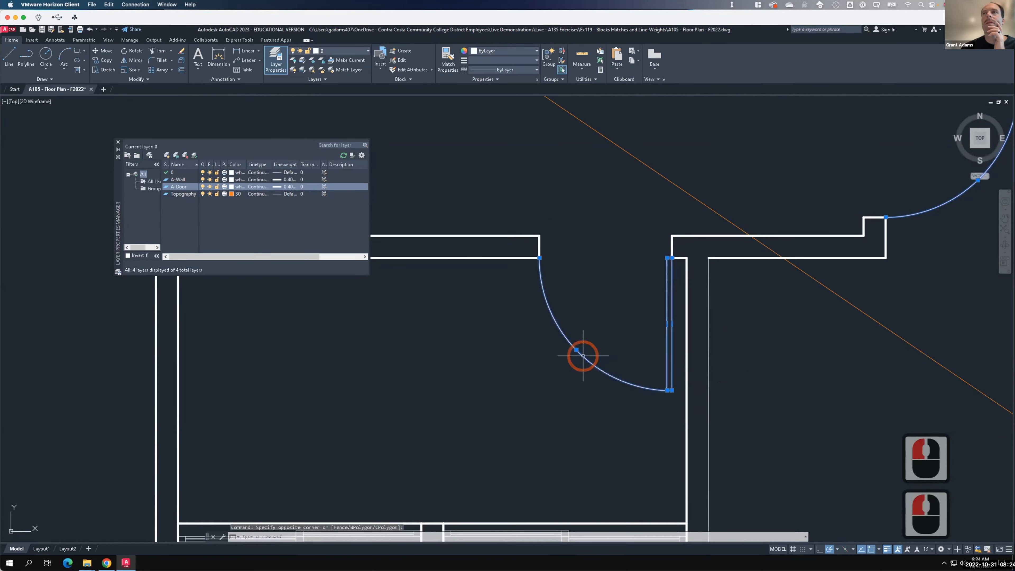
scroll(507, 367, "down", 3)
scroll(541, 322, "down", 2)
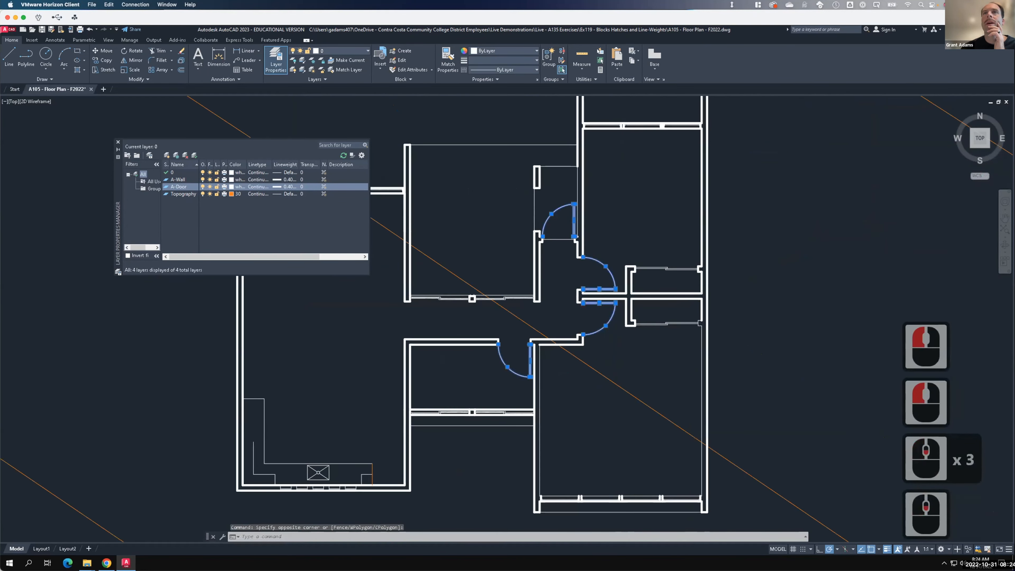
- Add the sliding door panels of both east closets to the selection
scroll(541, 323, "up", 1)
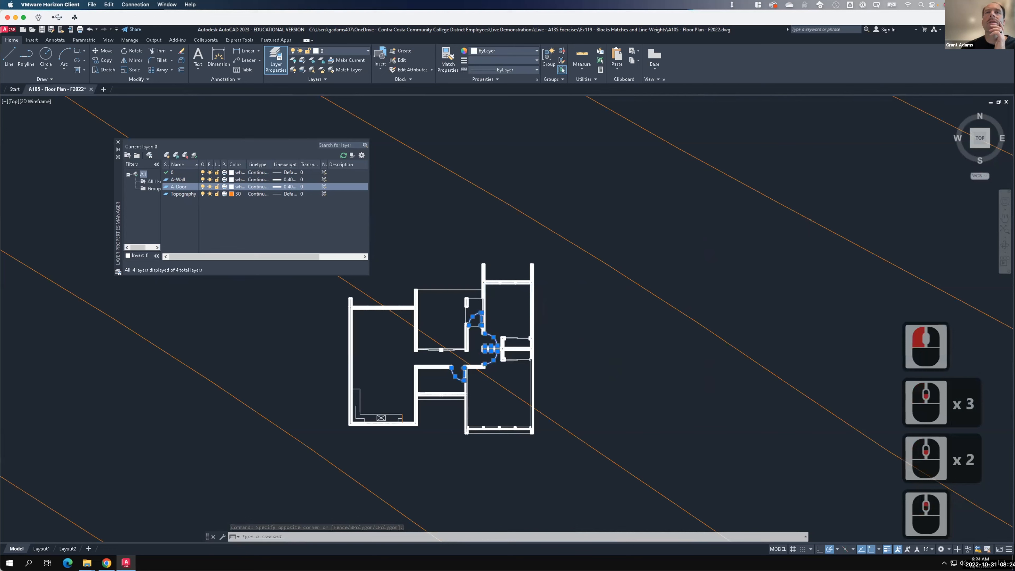
scroll(500, 371, "up", 2)
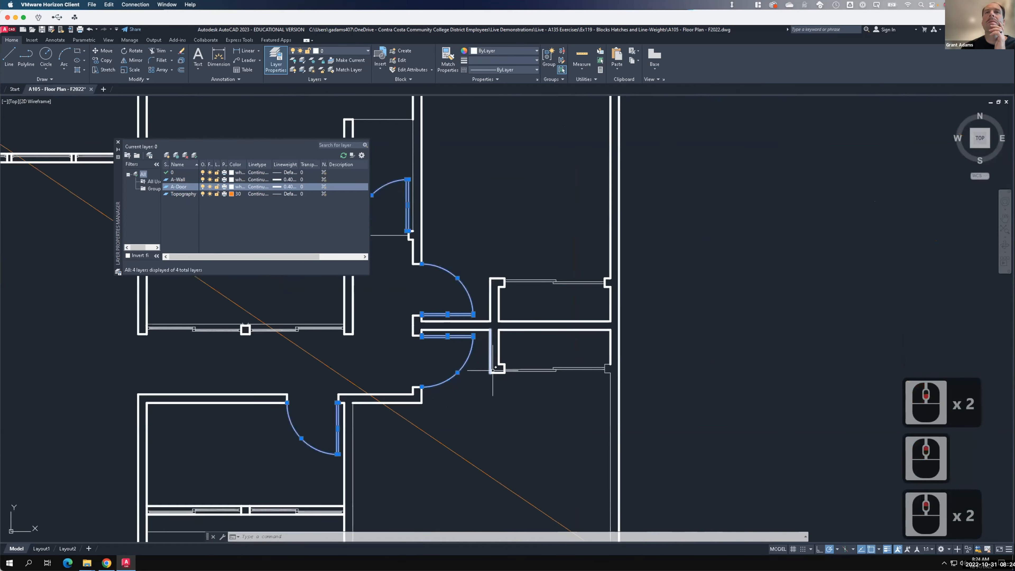
left_click(568, 381)
left_click(536, 353)
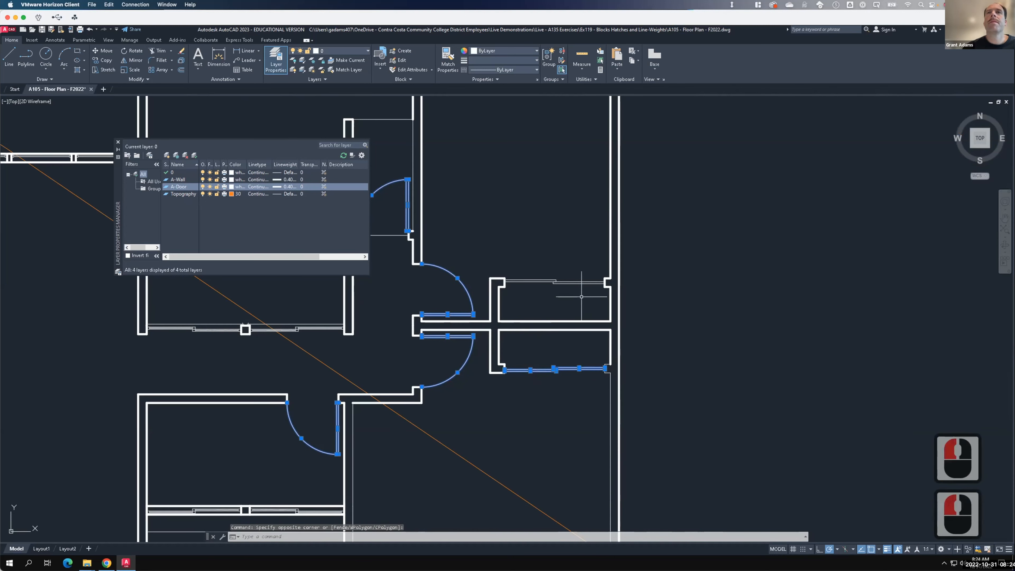
left_click(565, 293)
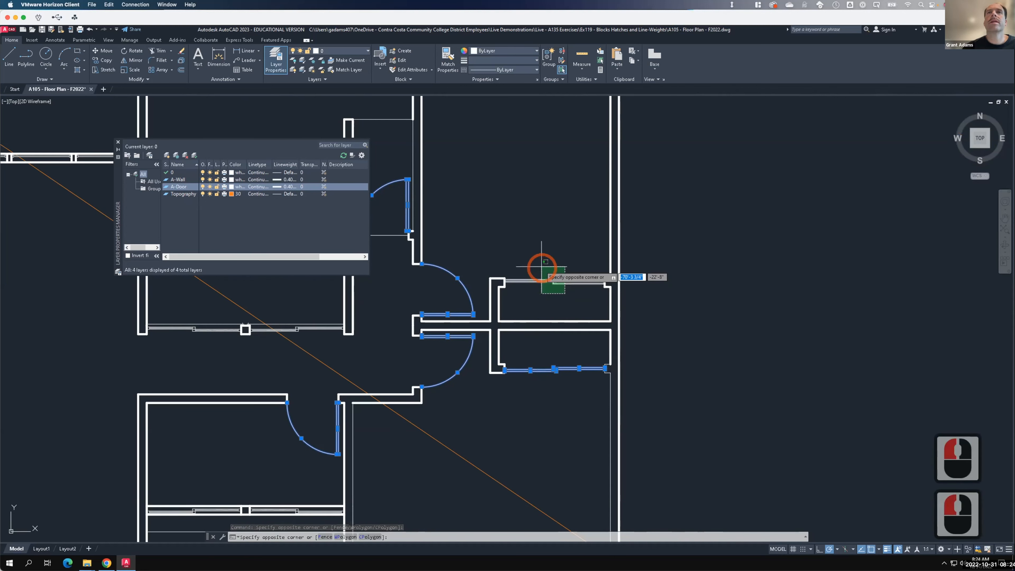
left_click(546, 262)
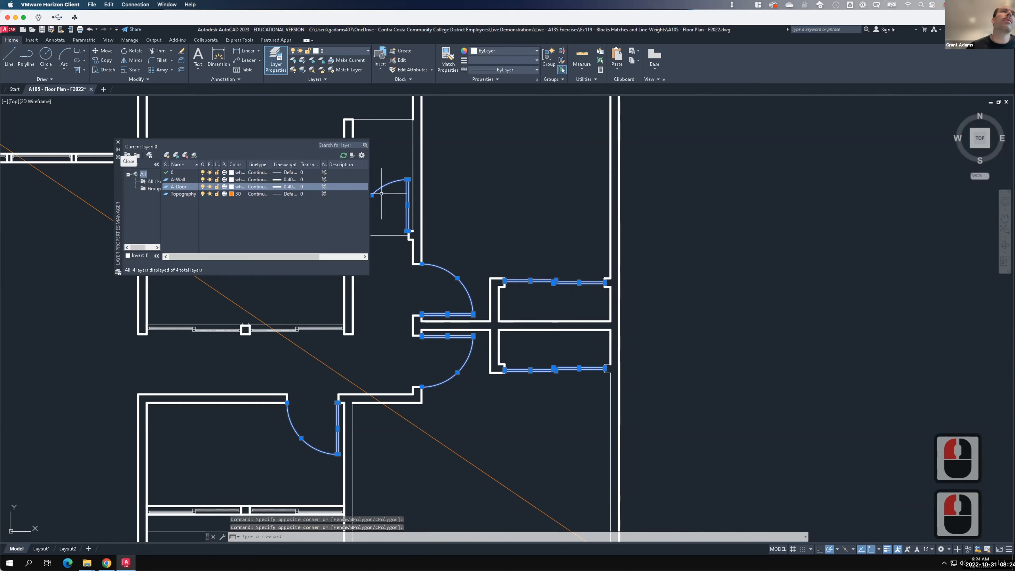
- Close the Layer Properties Manager and move the selected doors to the A-Door layer
left_click(118, 142)
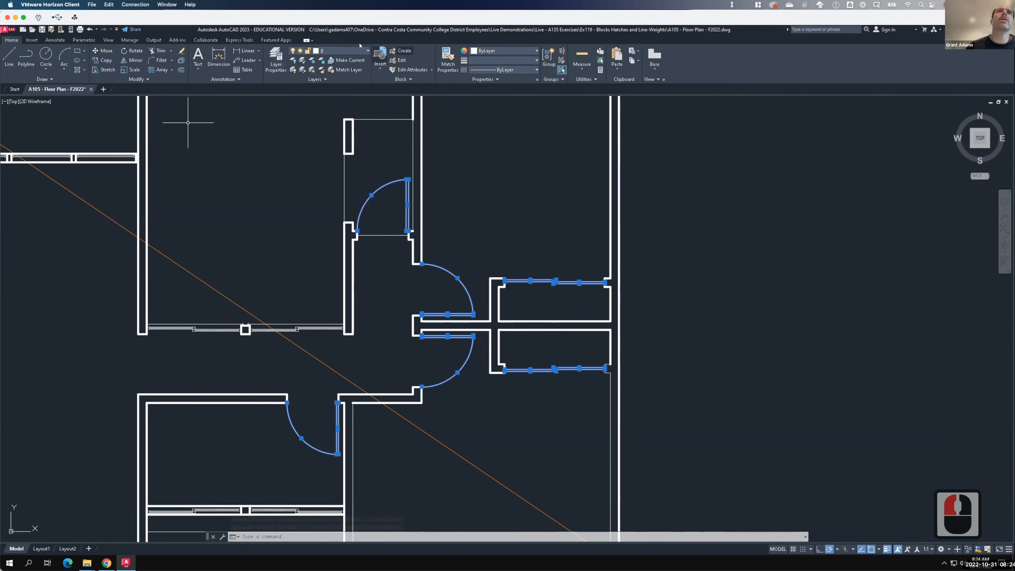
left_click(367, 50)
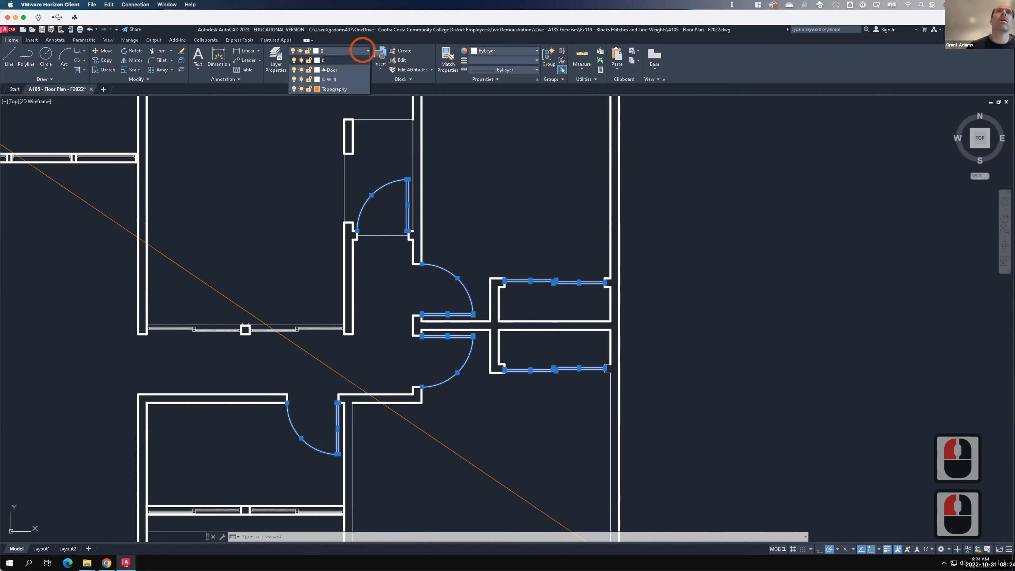
left_click(324, 70)
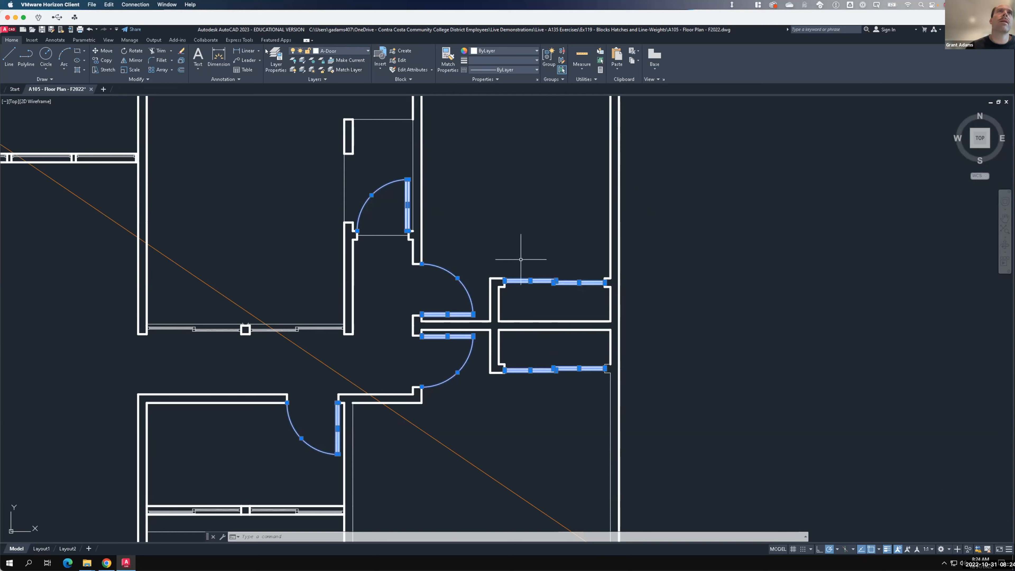
- Reopen the Layer Properties Manager, and check the door and door swing lineweights in the course's lineweight guide in the browser
left_click(275, 60)
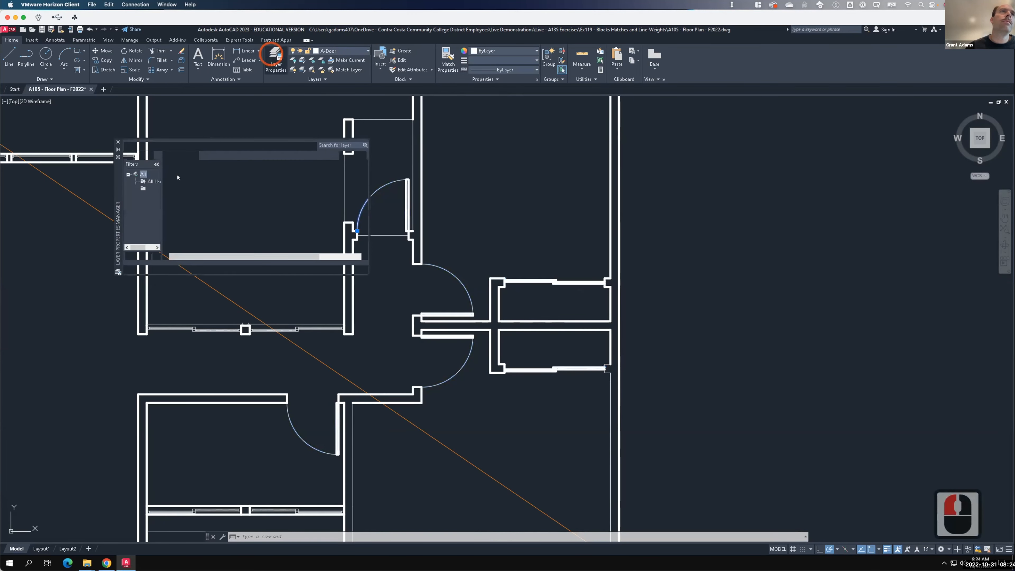
left_click(240, 179)
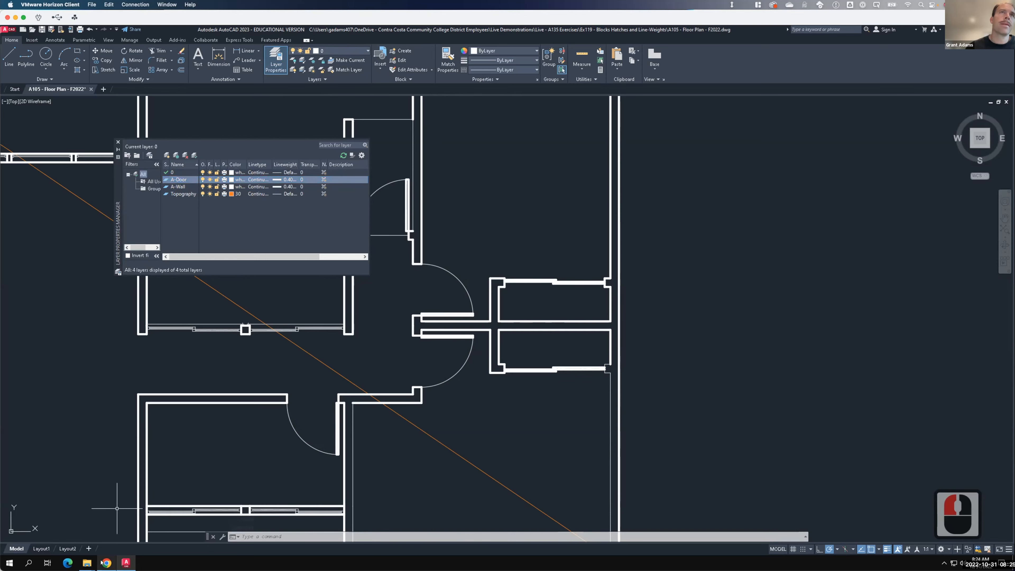
key("alt+Tab")
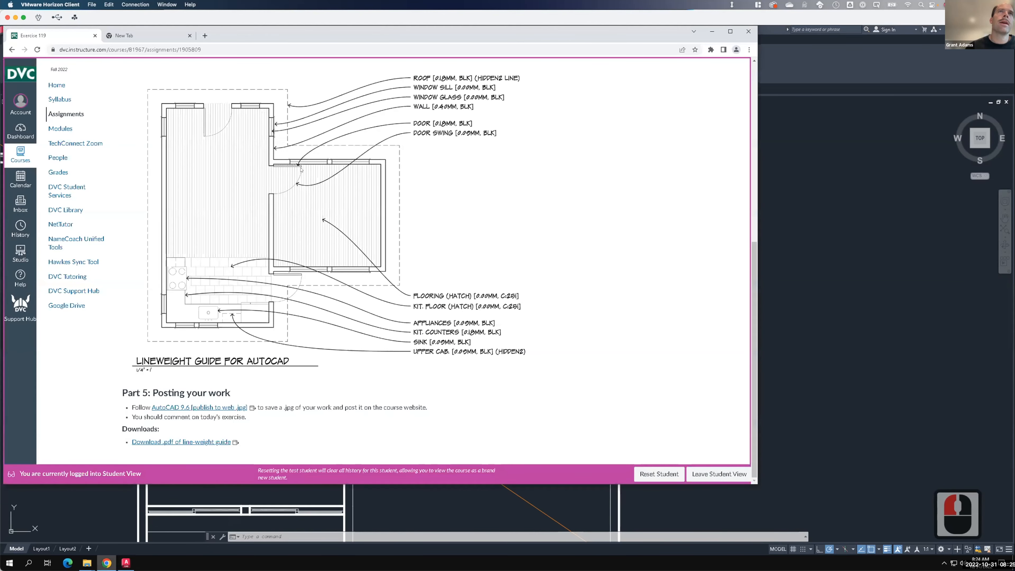
left_click(126, 563)
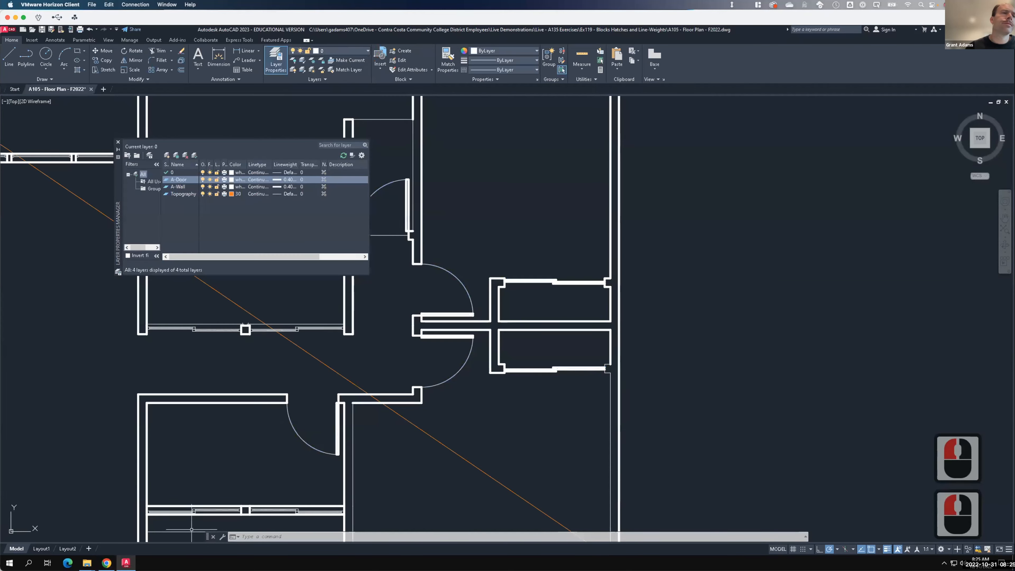
left_click(99, 563)
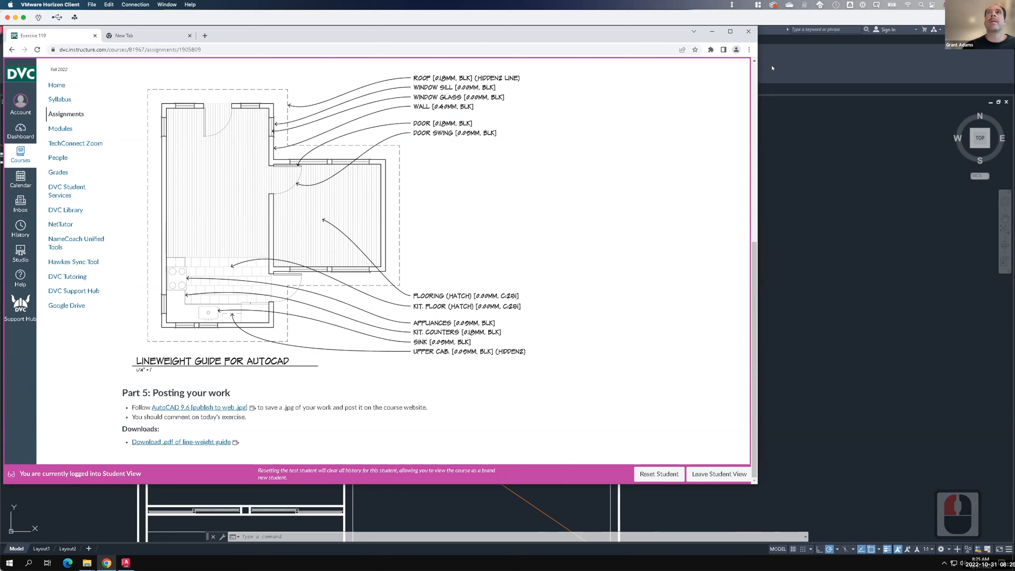
key("F15")
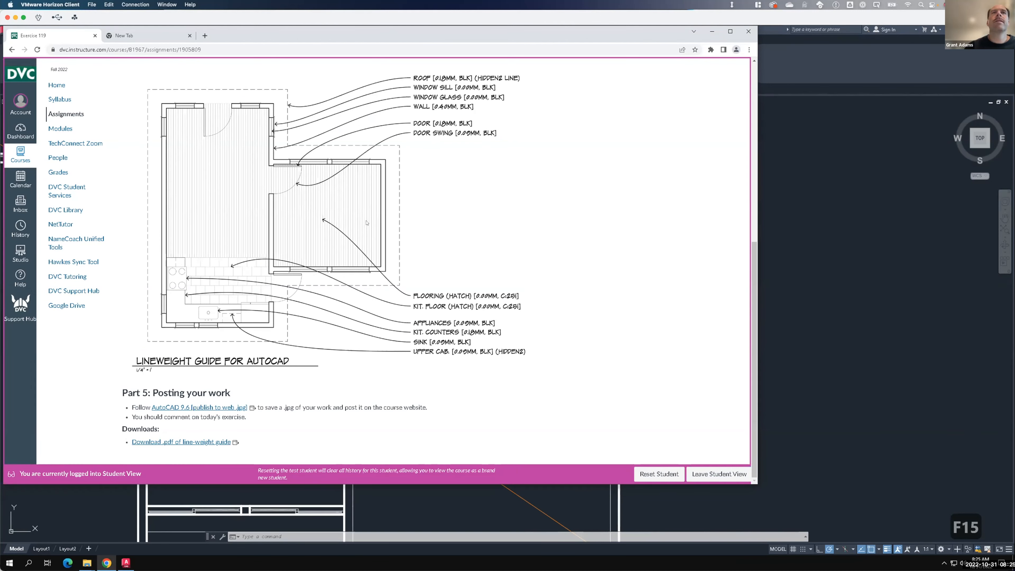
- Return to AutoCAD and set the A-Door layer's lineweight to 0.18 mm
left_click(126, 564)
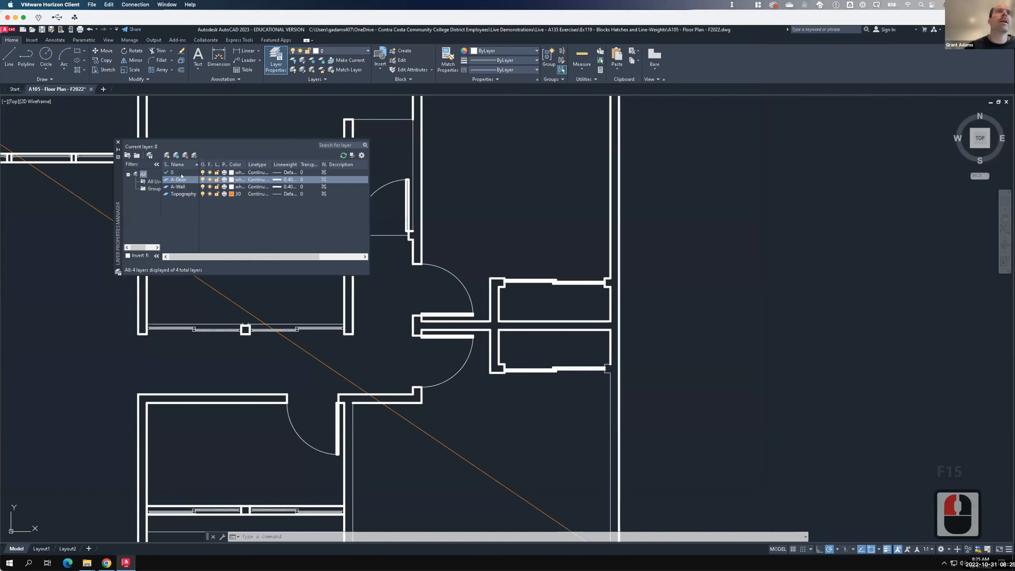
left_click(284, 178)
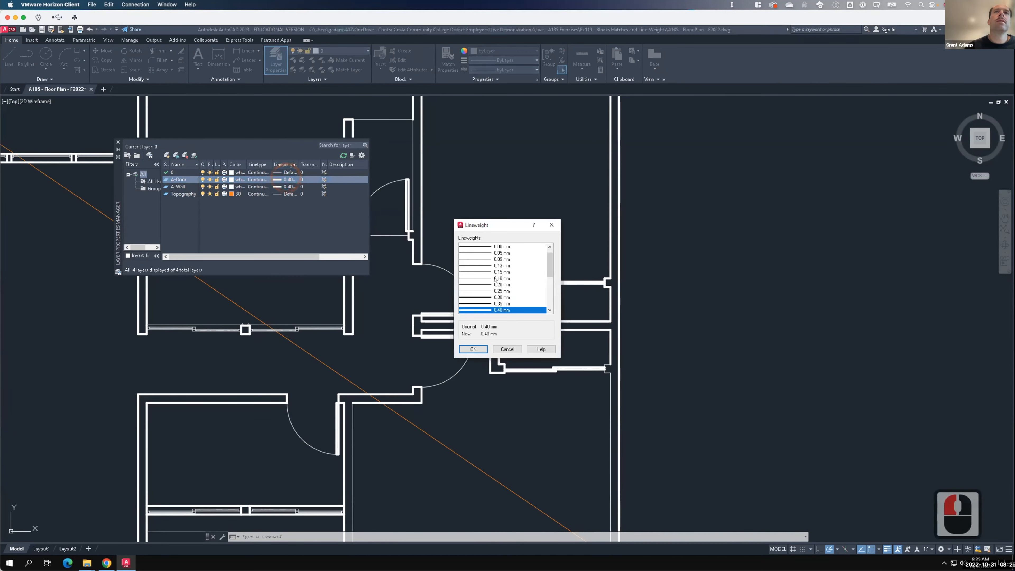
left_click(498, 279)
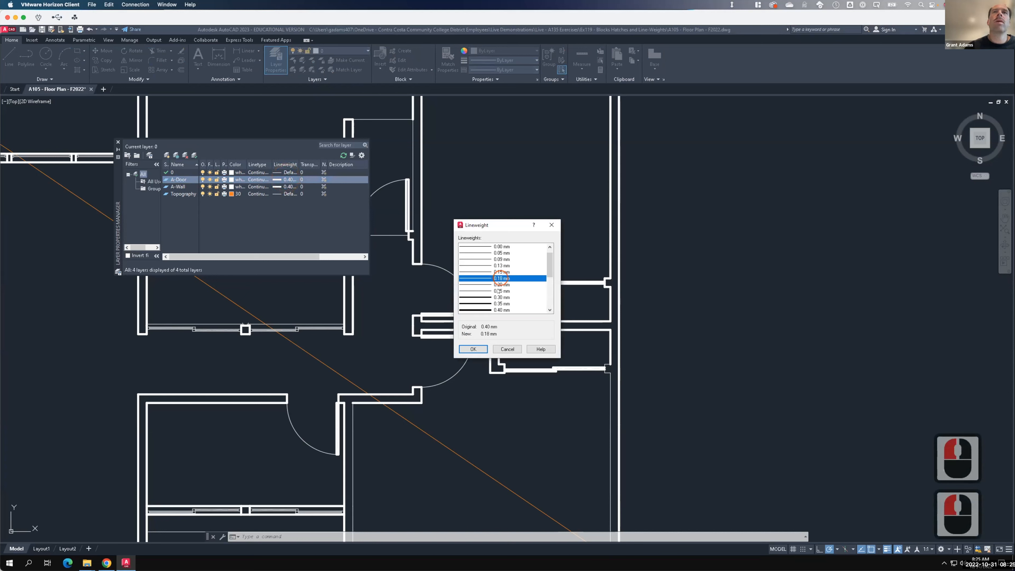
left_click(463, 347)
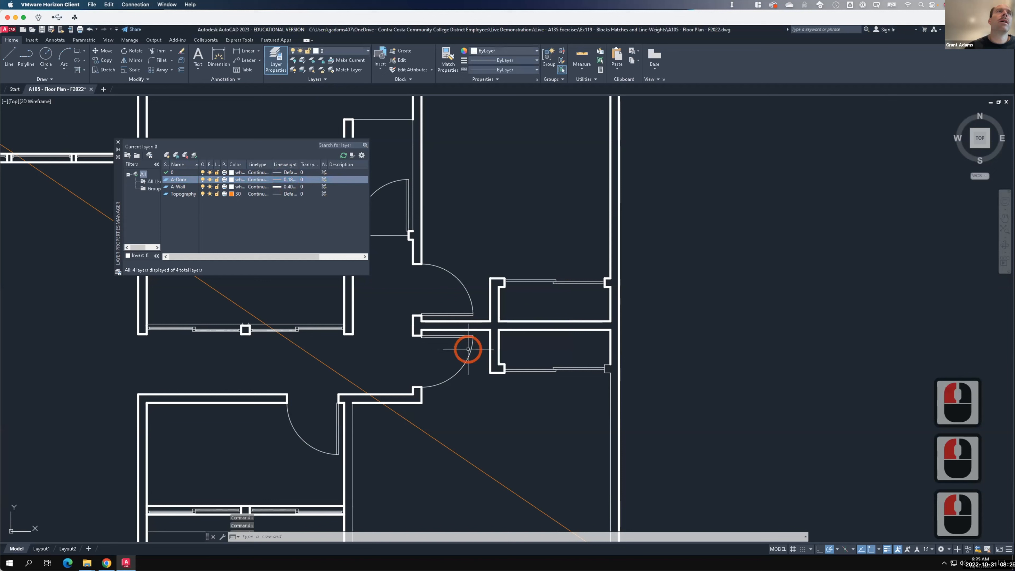
- Change the A-Door layer's color to red
left_click(236, 179)
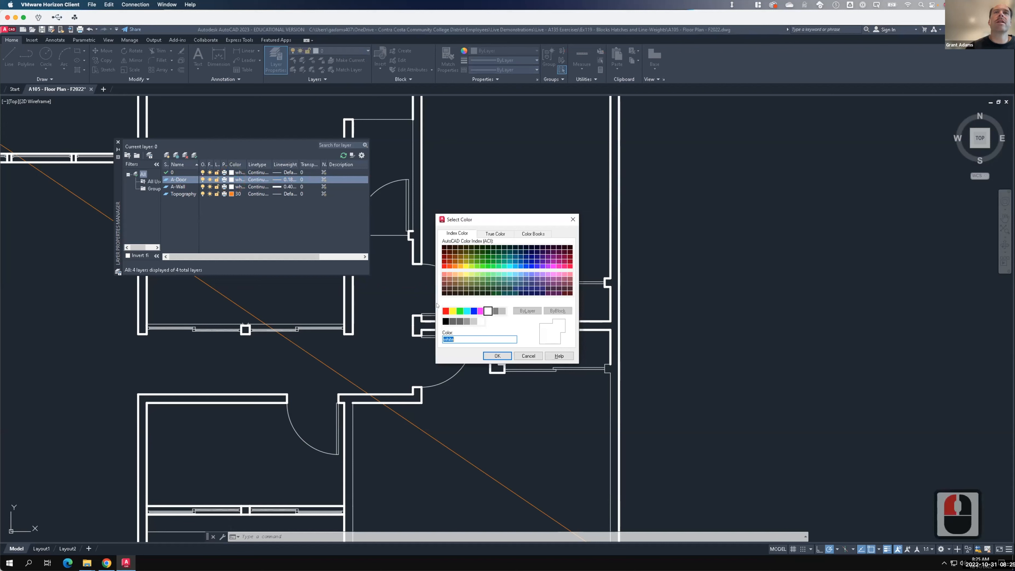
left_click(500, 354)
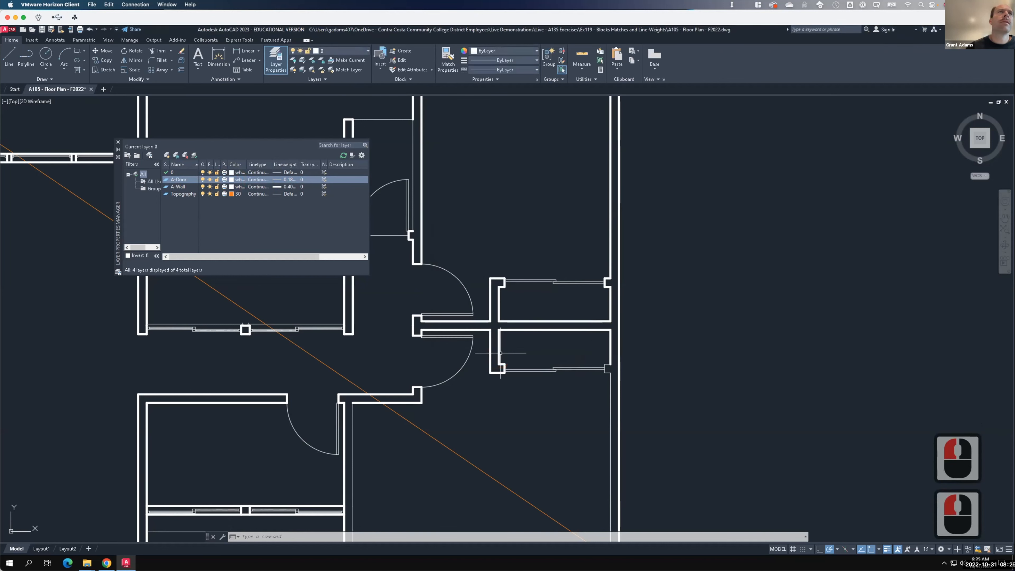
left_click(227, 179)
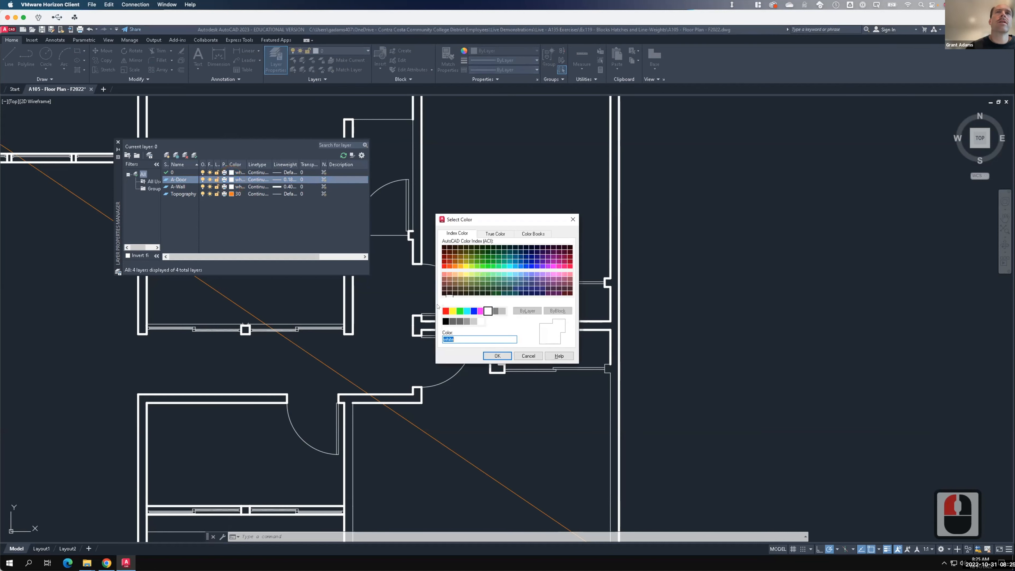
left_click(445, 311)
left_click(493, 354)
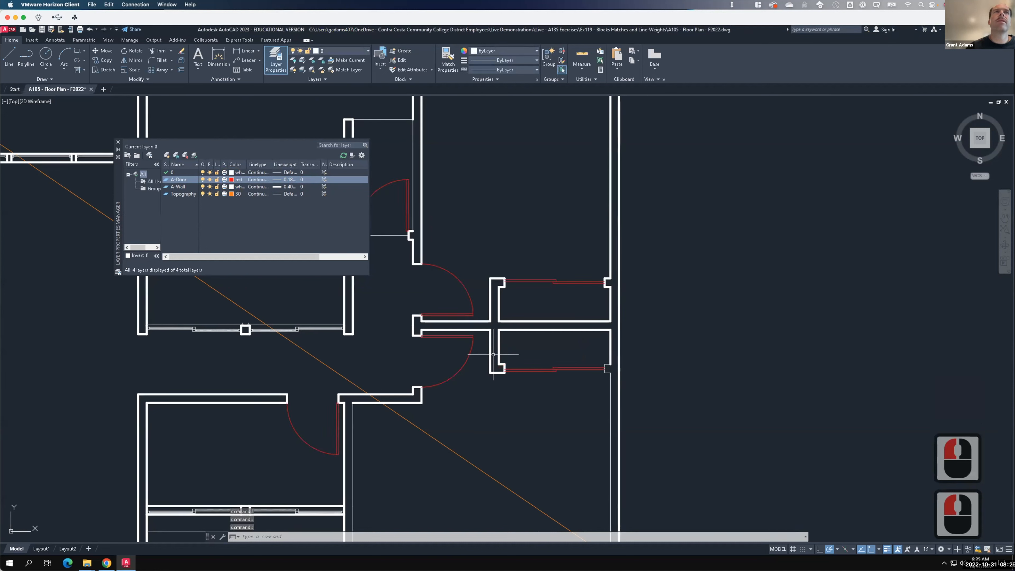
- Set the A-Door layer's color back to white
left_click(232, 180)
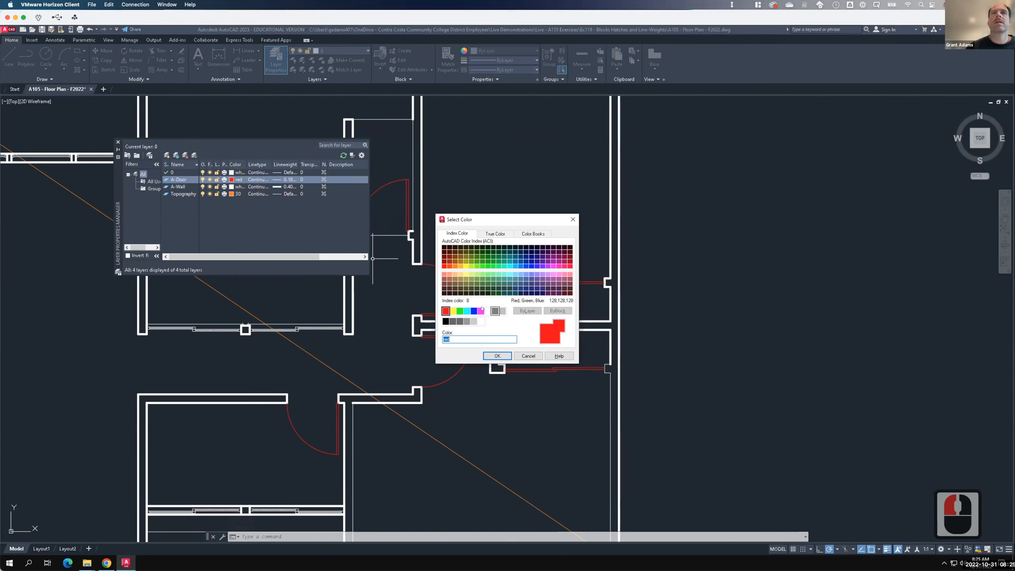
left_click(487, 311)
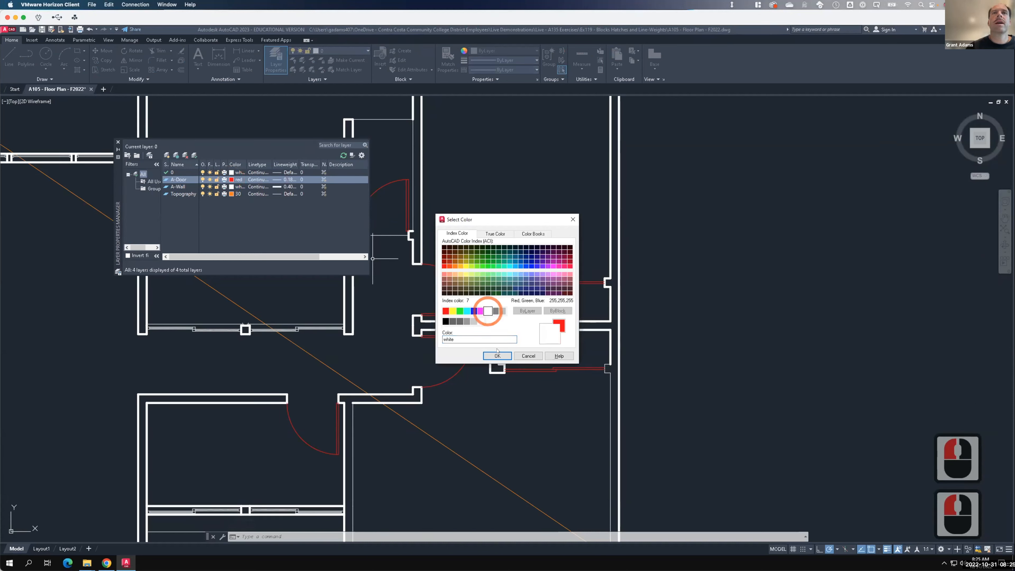
left_click(498, 355)
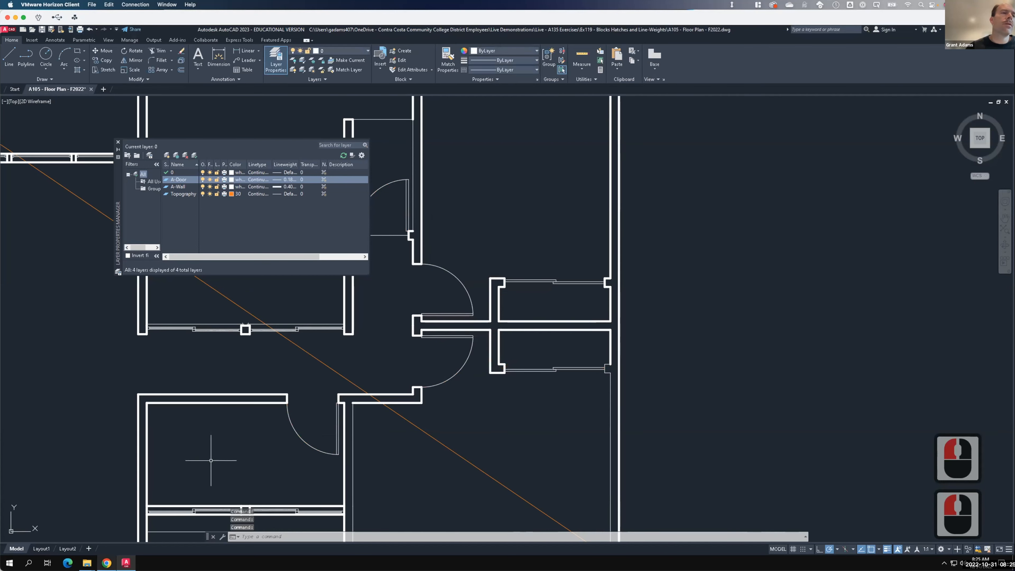
- Switch to the browser to compare the door and door swing lineweights in the lineweight guide, and return to AutoCAD
left_click(106, 563)
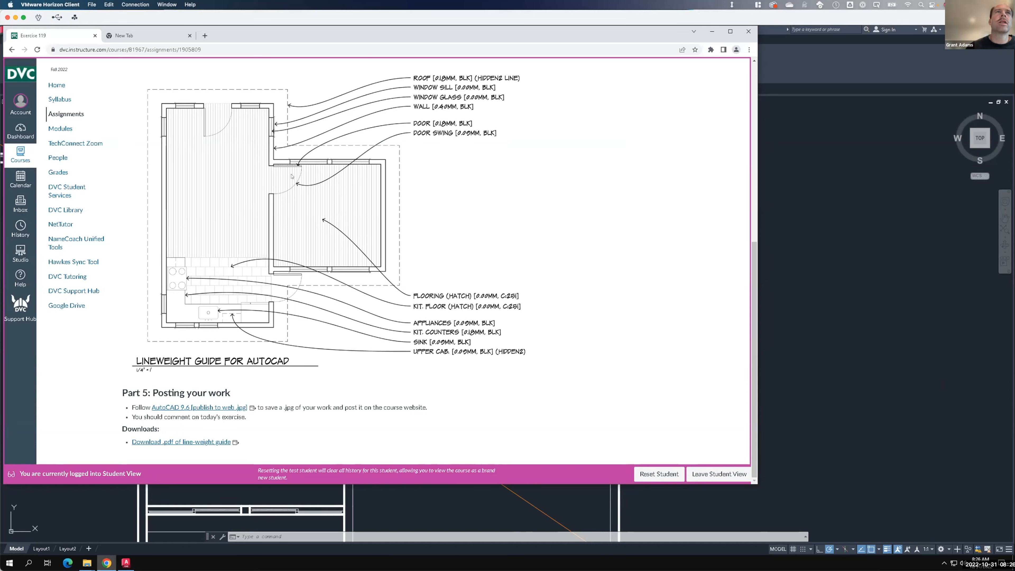
left_click(823, 170)
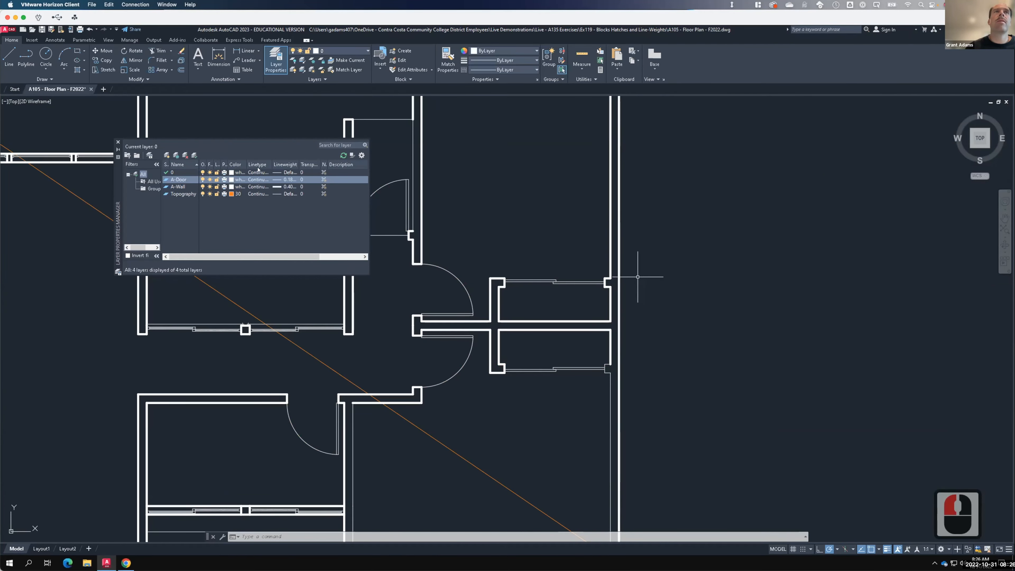
key("F15")
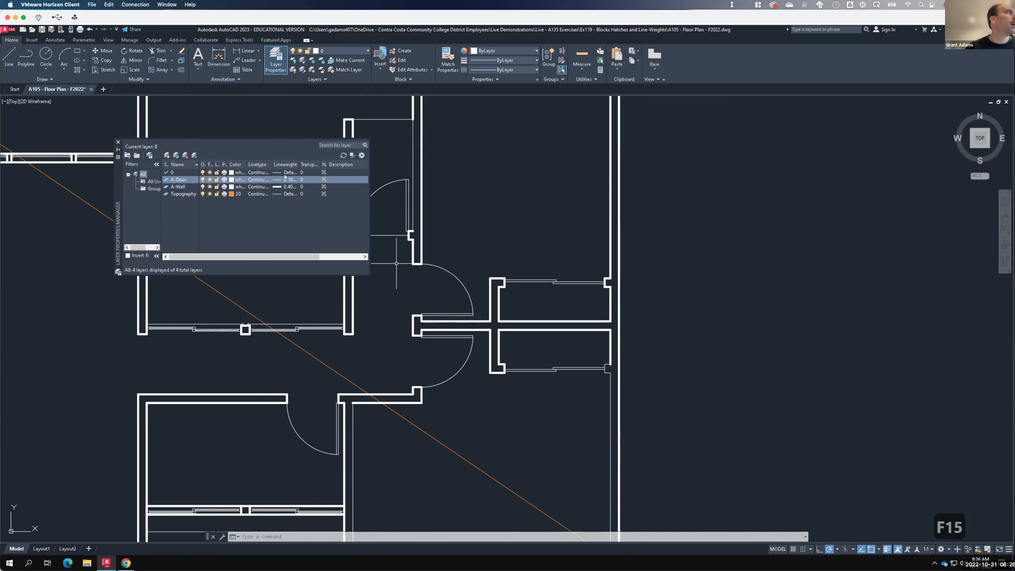
- Select the swing arcs of the two doors beside the east closets and the door northwest of them, and set their lineweight to 0.09 mm
left_click(467, 297)
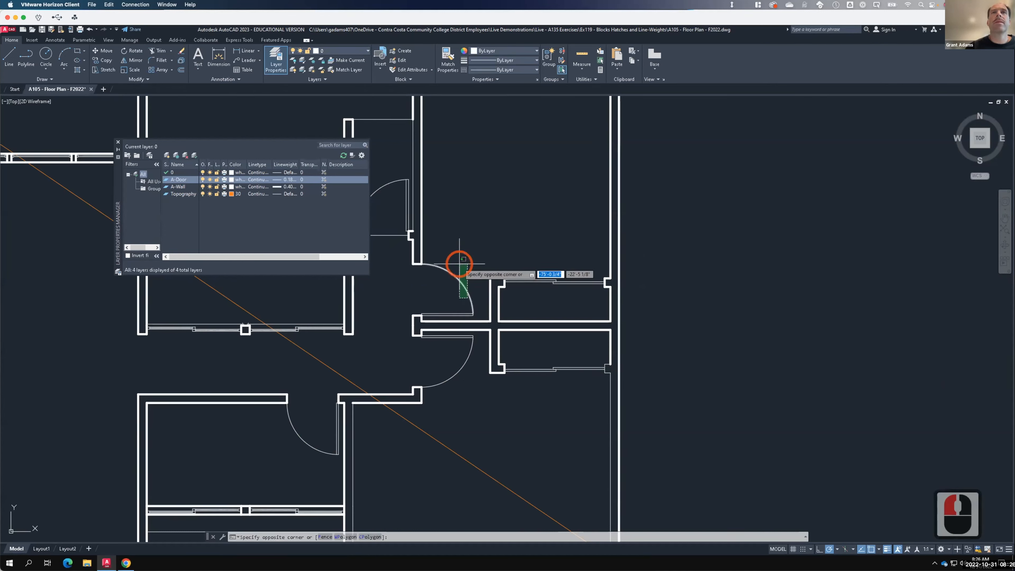
left_click(399, 228)
left_click(392, 204)
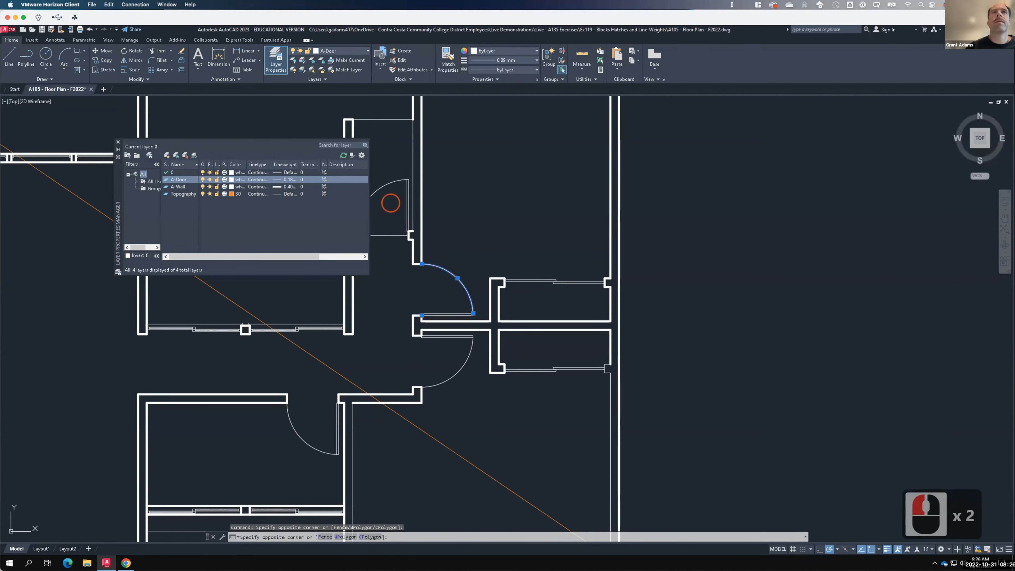
left_click(388, 176)
left_click(489, 371)
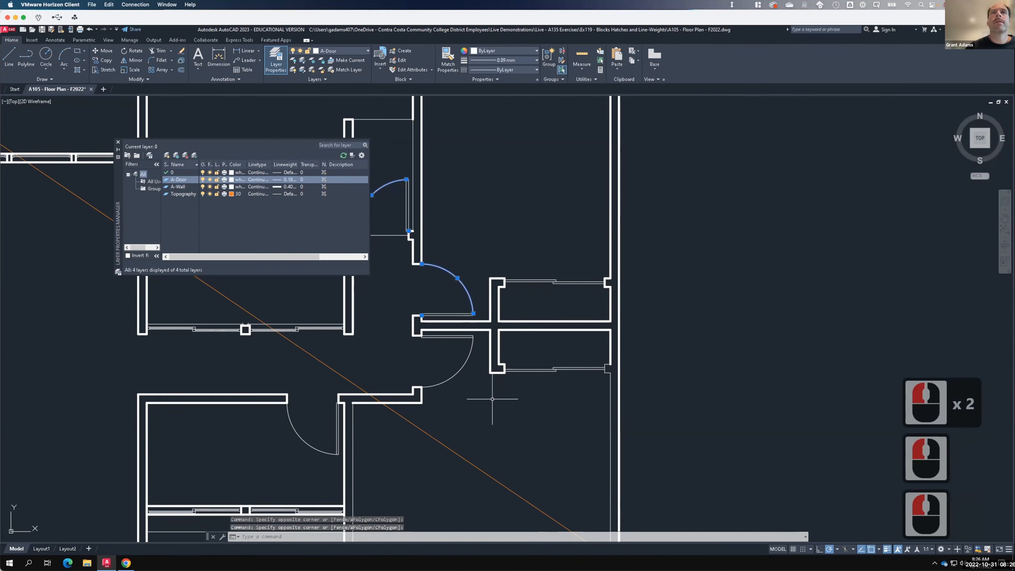
left_click(454, 364)
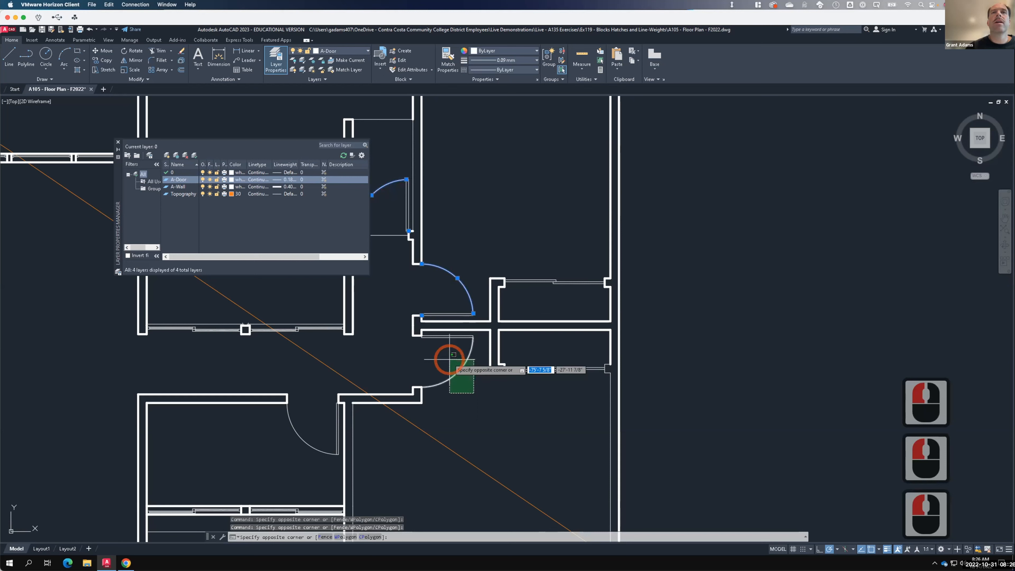
left_click(452, 362)
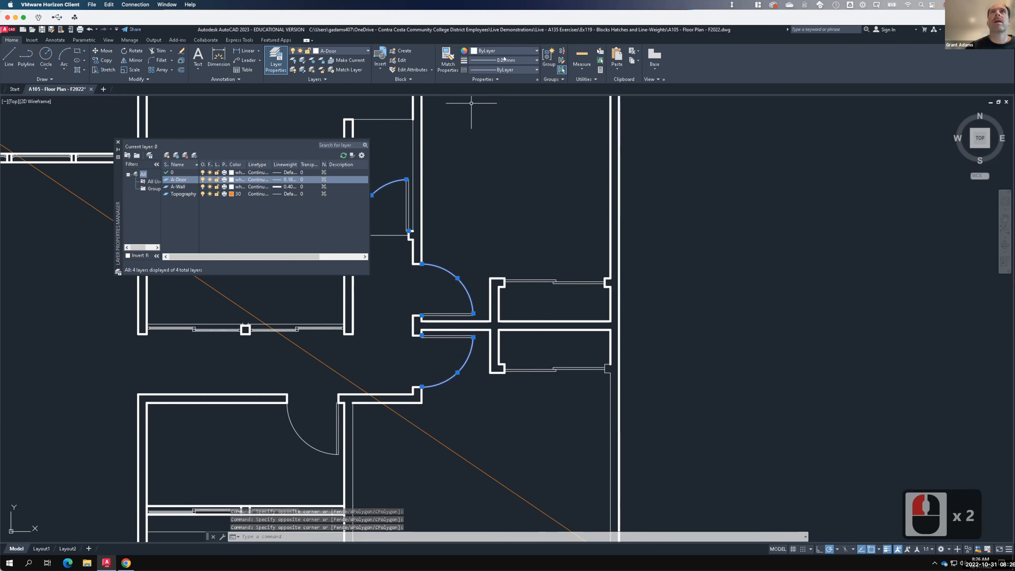
left_click(535, 59)
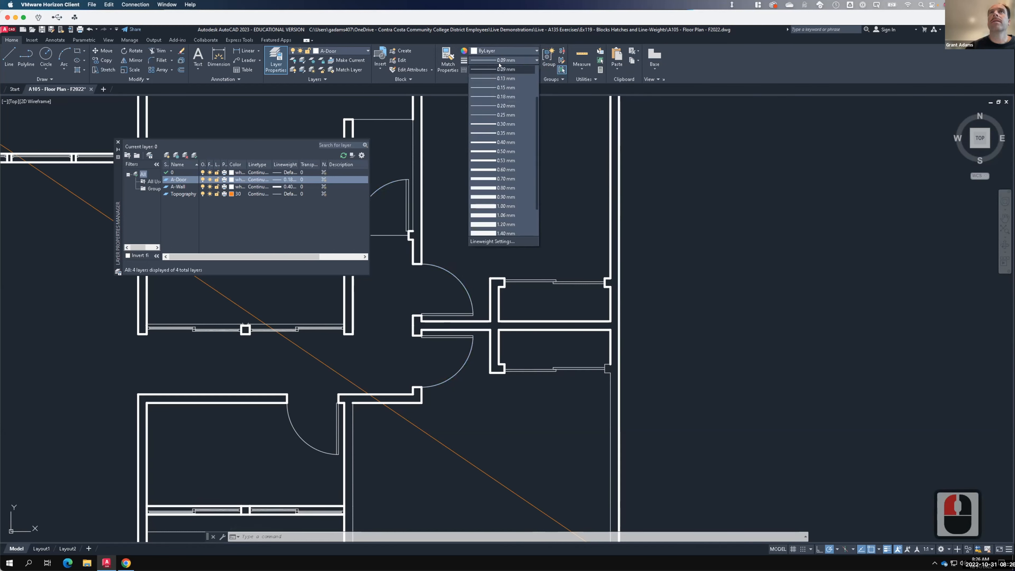
left_click(500, 68)
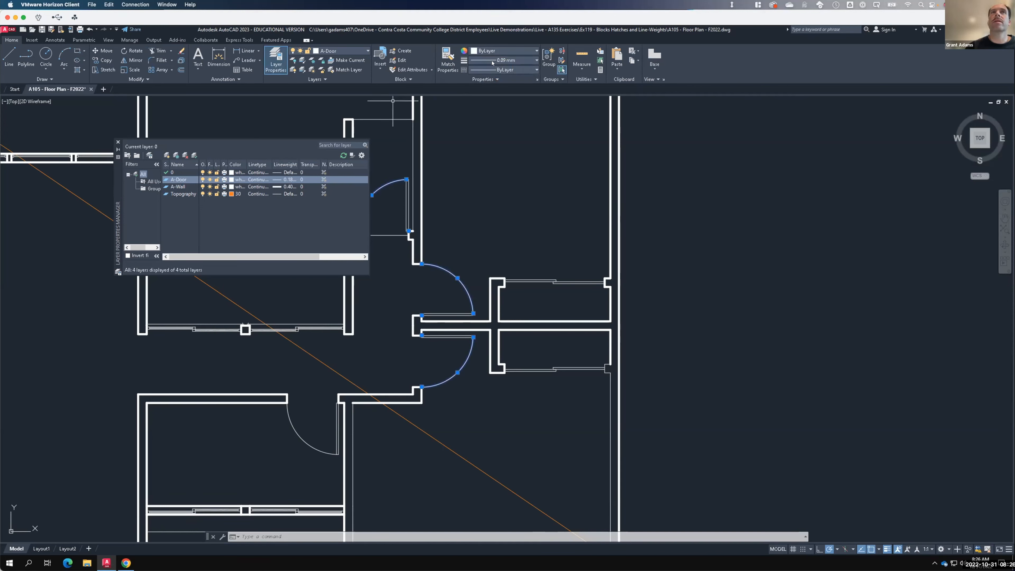
- Override the color of the selected door swing arcs with White and reset it to ByLayer
left_click(534, 50)
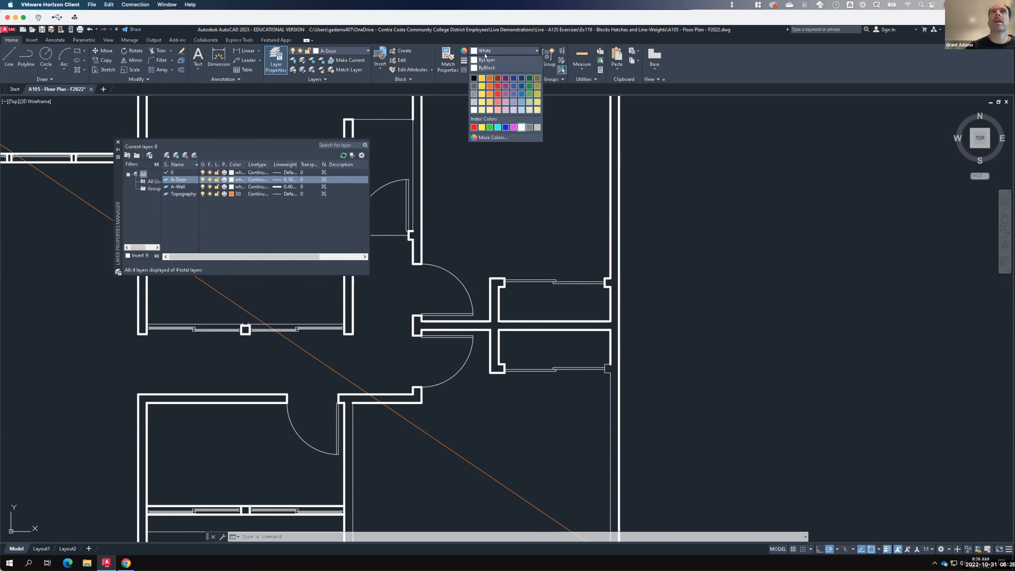
left_click(522, 128)
left_click(486, 50)
left_click(486, 50)
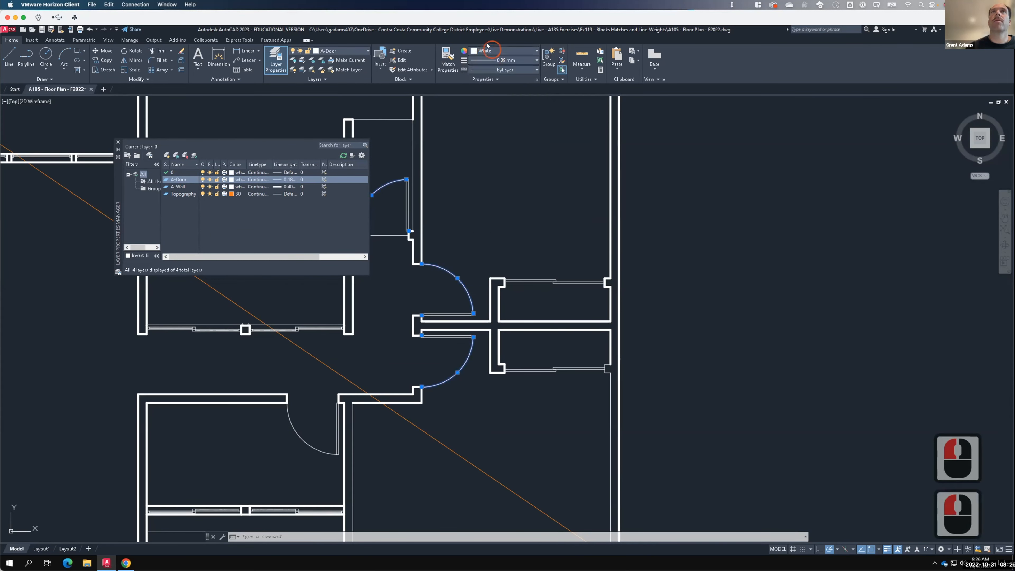
left_click(486, 50)
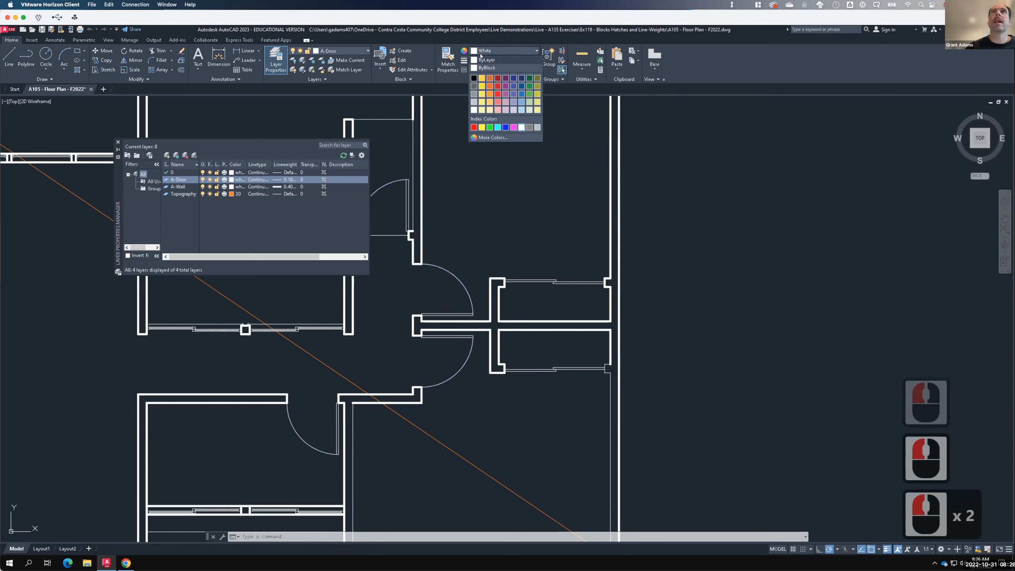
left_click(480, 57)
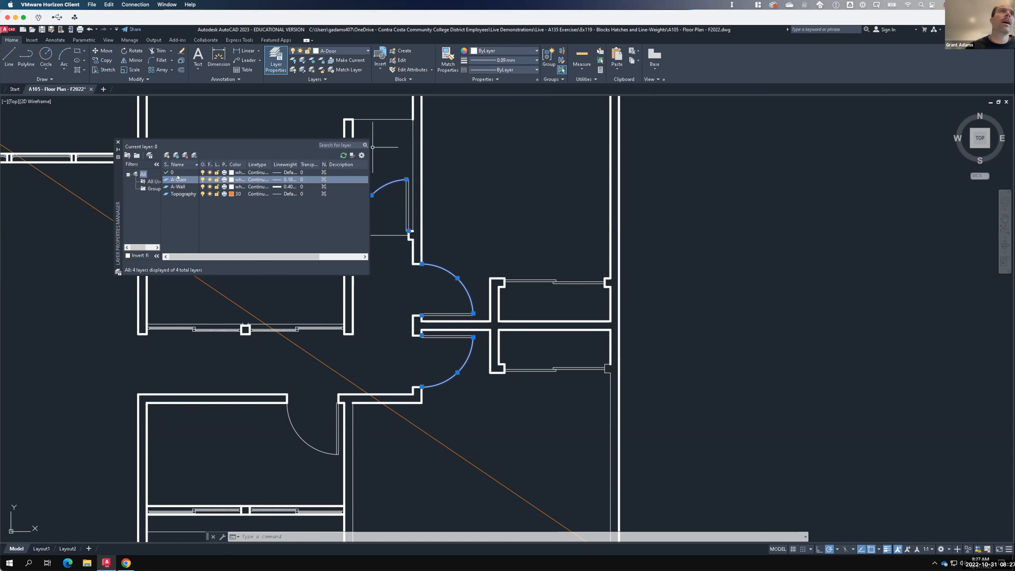
- Create a new layer named A-Window, clear the door swing selection and close the Layer Properties Manager
left_click(164, 153)
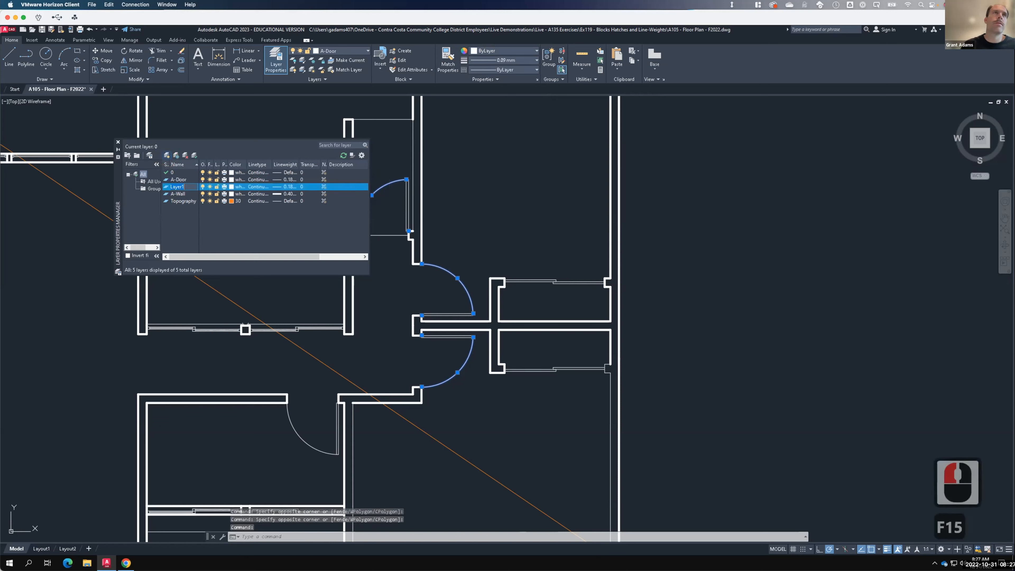
type("A-Wind")
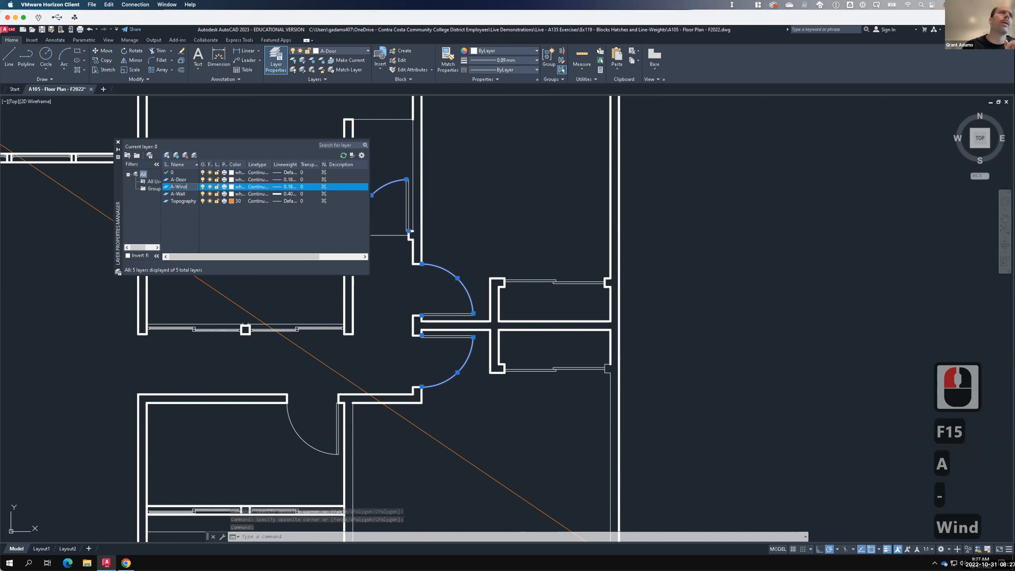
type("ow")
key("Return")
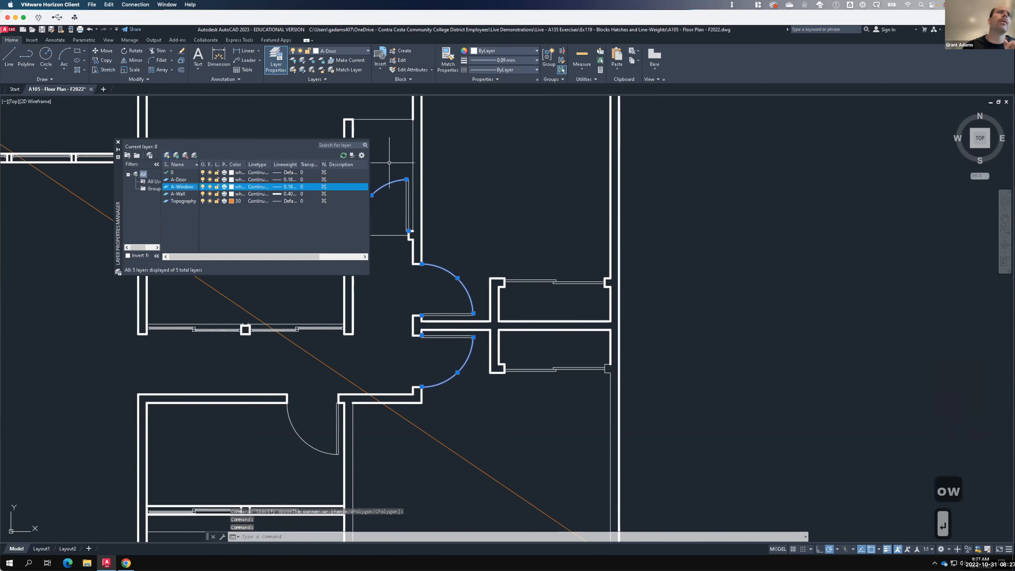
key("Escape")
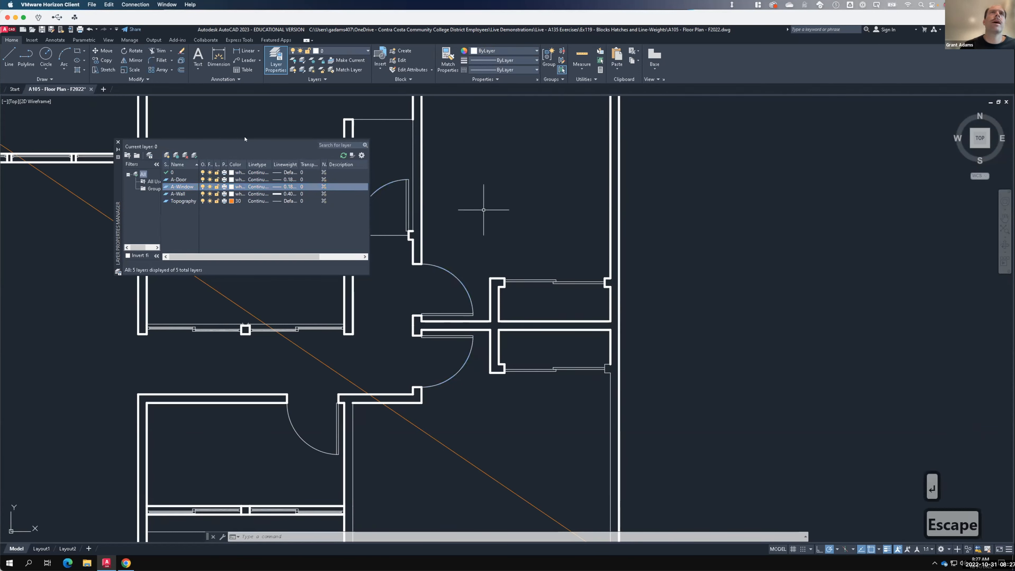
left_click(118, 142)
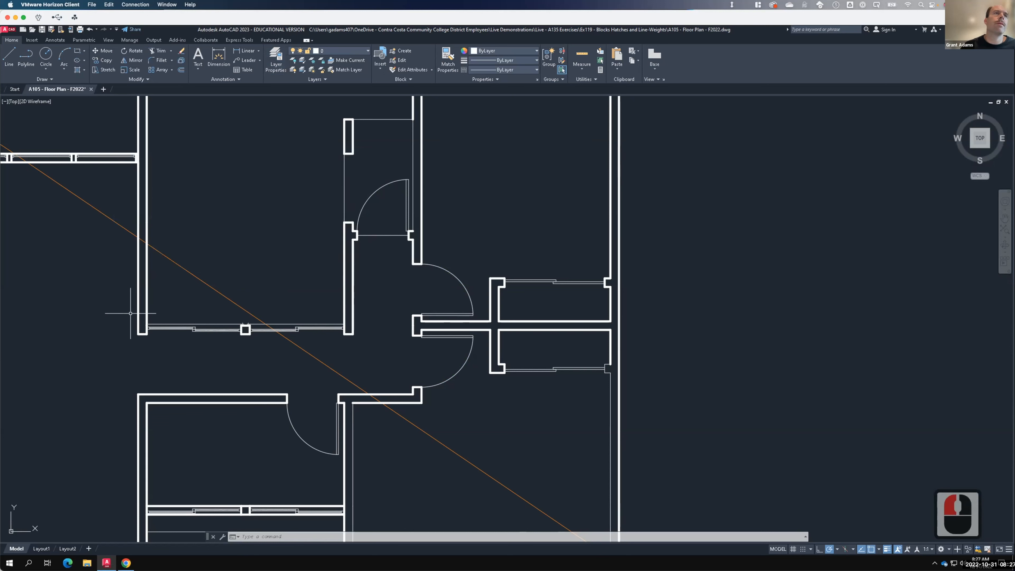
- Select the western window in the wall opening north of the hallway and move it to the A-Window layer
left_click(144, 314)
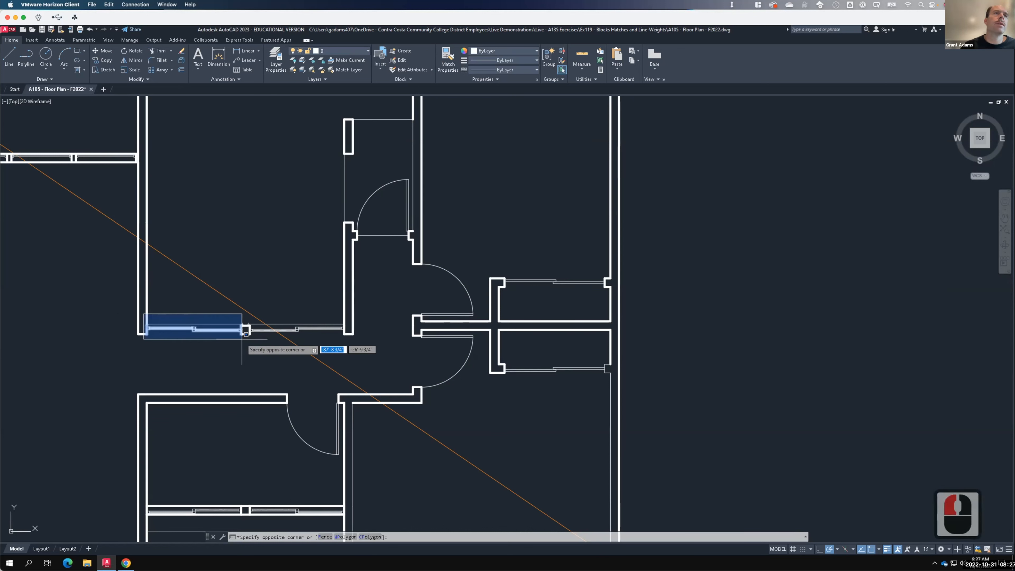
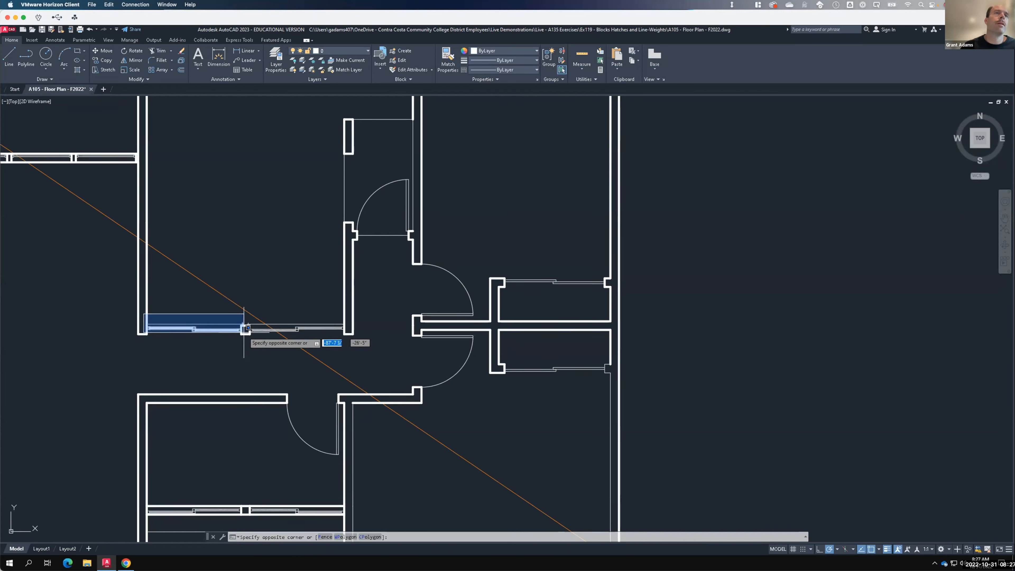
left_click(245, 327)
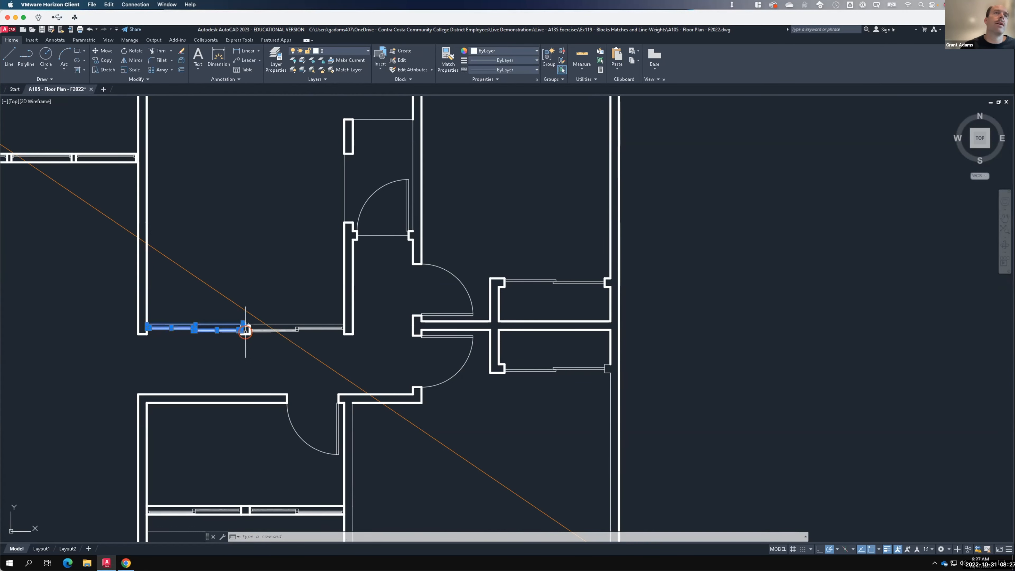
left_click(333, 51)
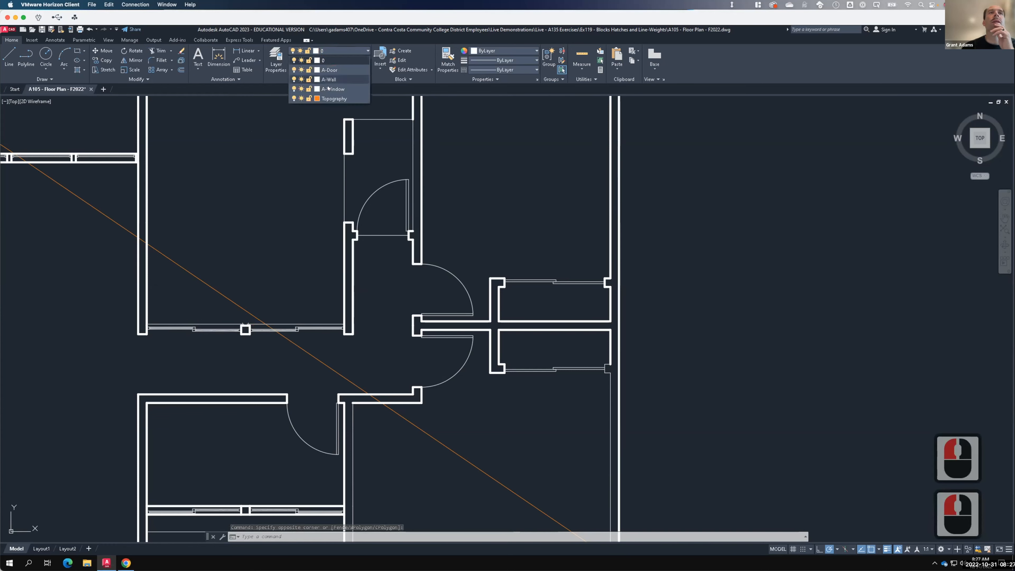
left_click(333, 89)
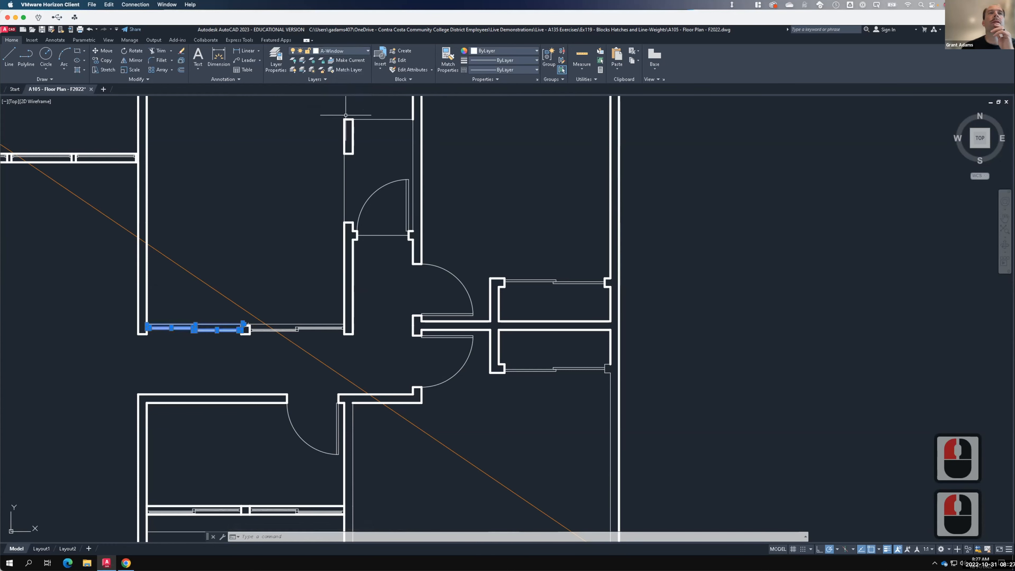
- Clear the window selection and switch to Chrome to check the window lineweights in the Exercise 119 lineweight guide
left_click(332, 272)
key("Escape")
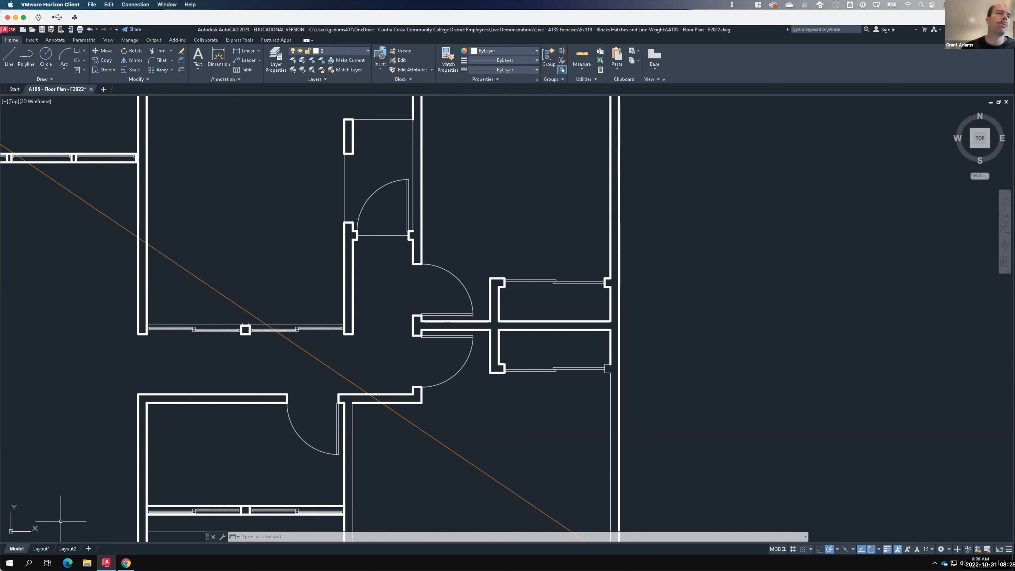
key("F15")
left_click(129, 565)
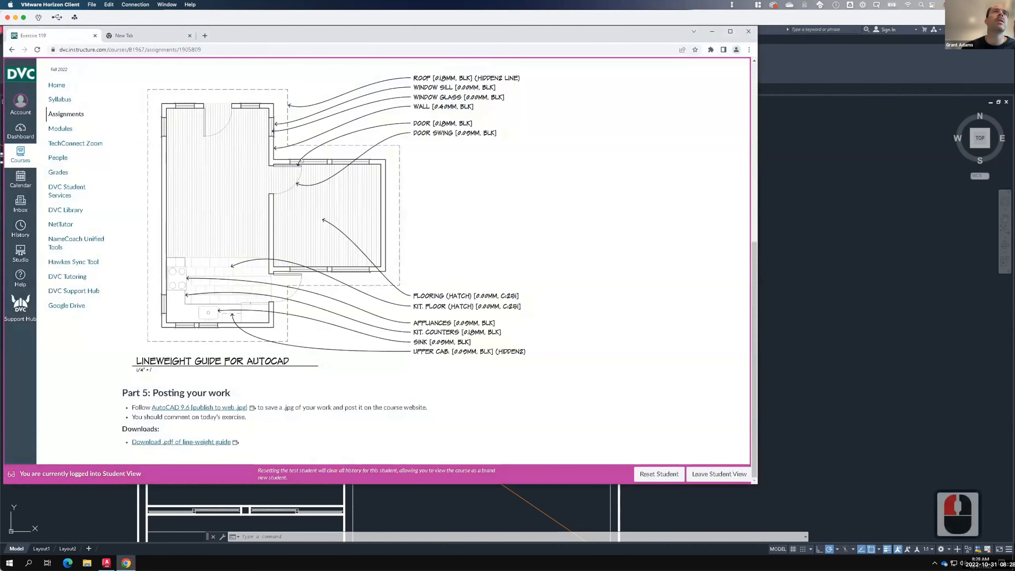
left_click(126, 563)
mouse_move(126, 563)
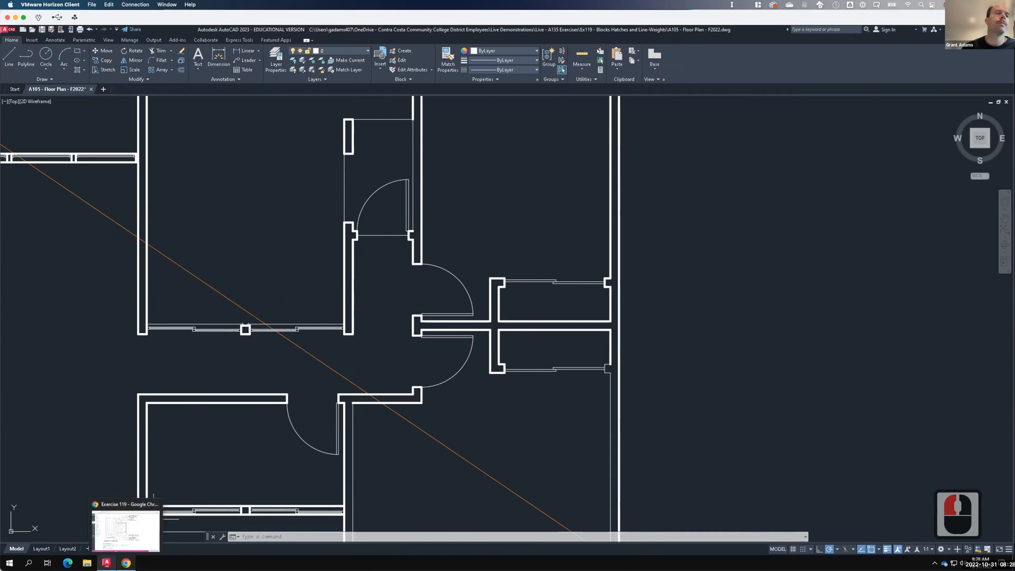
left_click(126, 563)
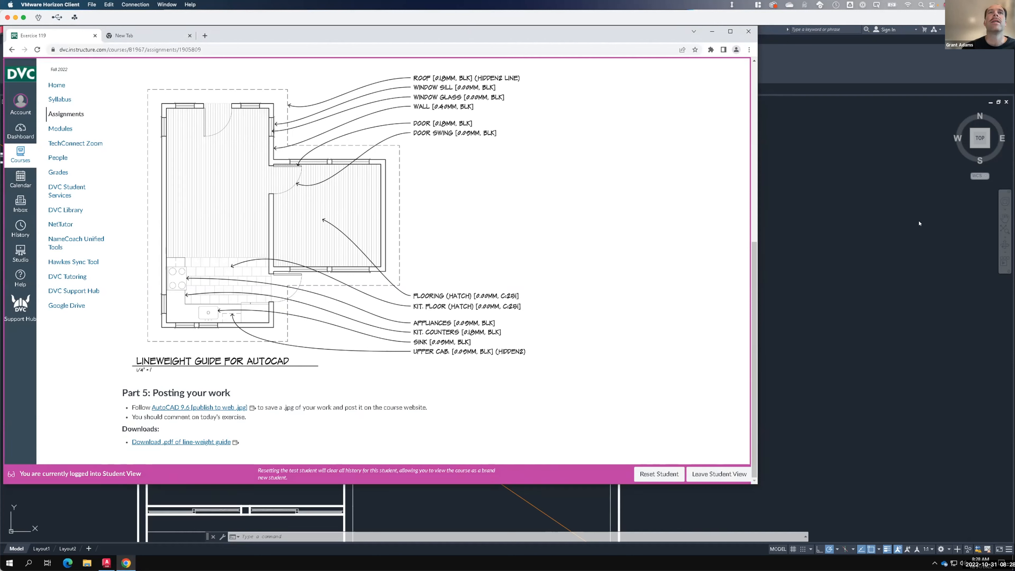
- Return to AutoCAD and set the A-Window layer's lineweight to 0.00 mm in the Layer Properties Manager
left_click(894, 224)
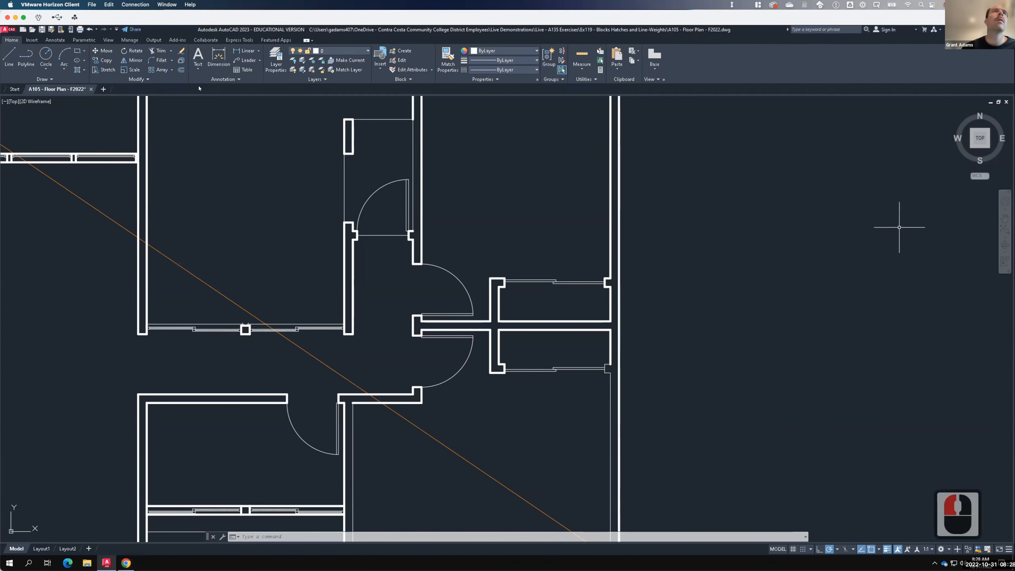
left_click(275, 54)
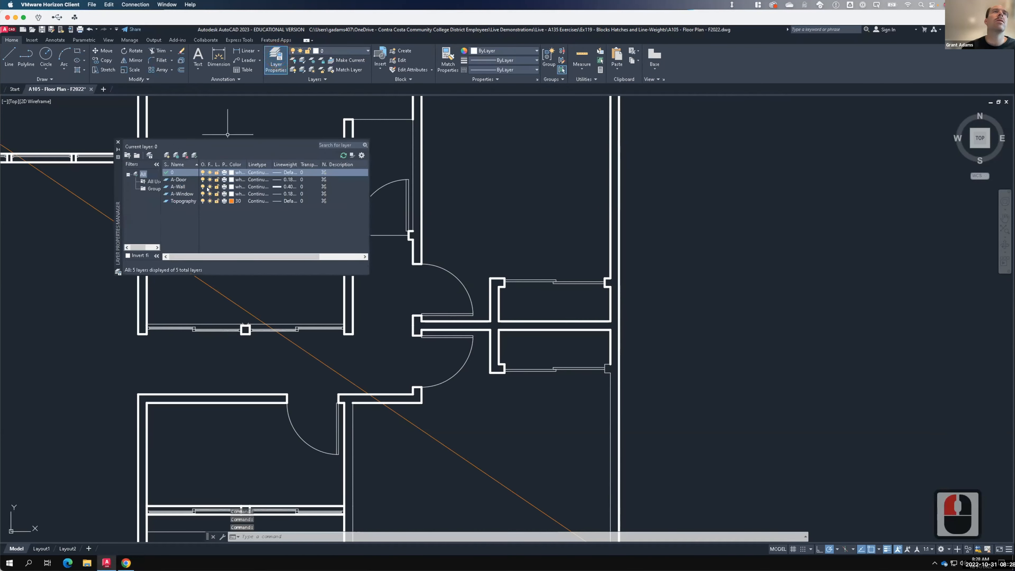
left_click(284, 193)
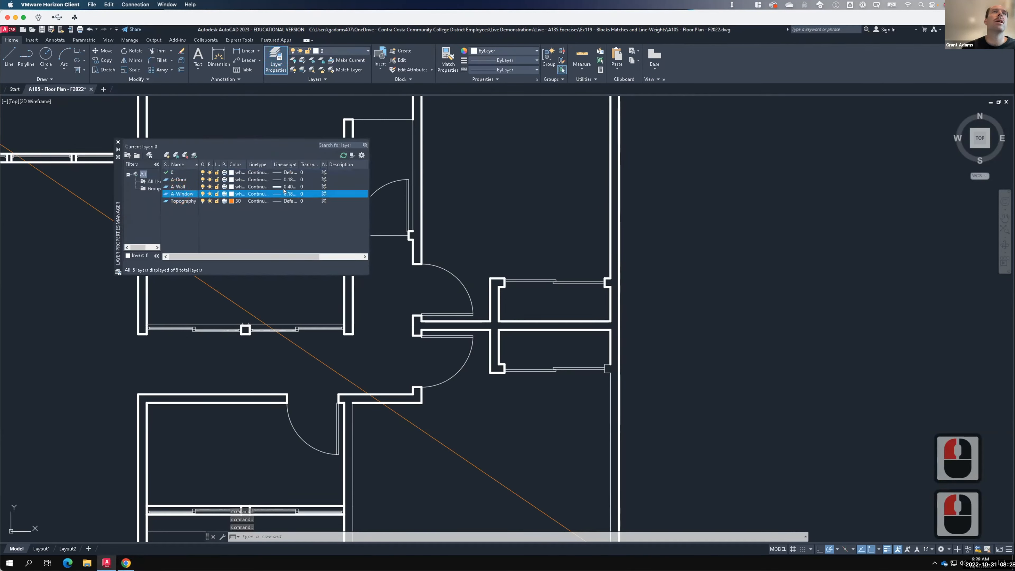
left_click(285, 193)
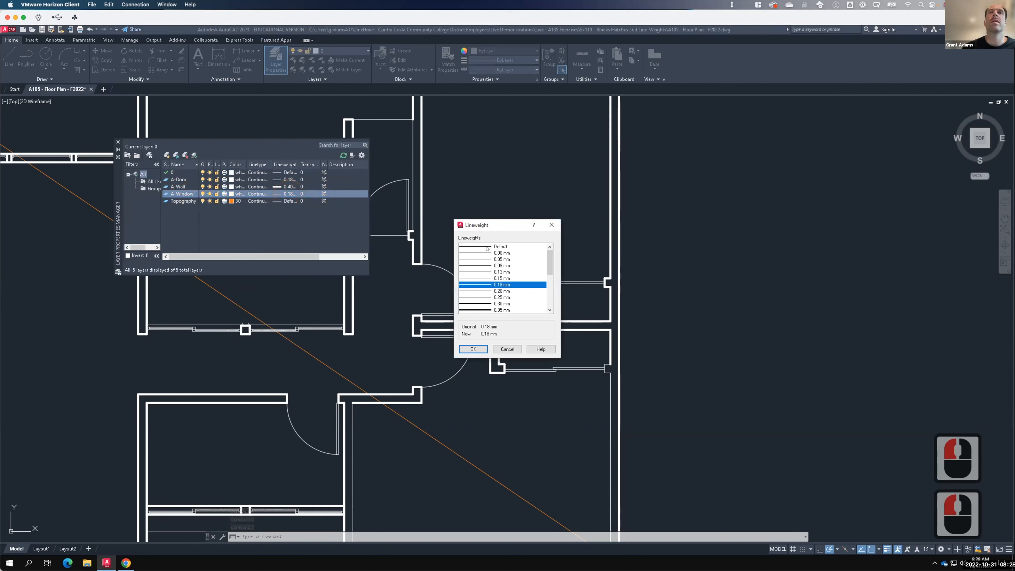
left_click(492, 253)
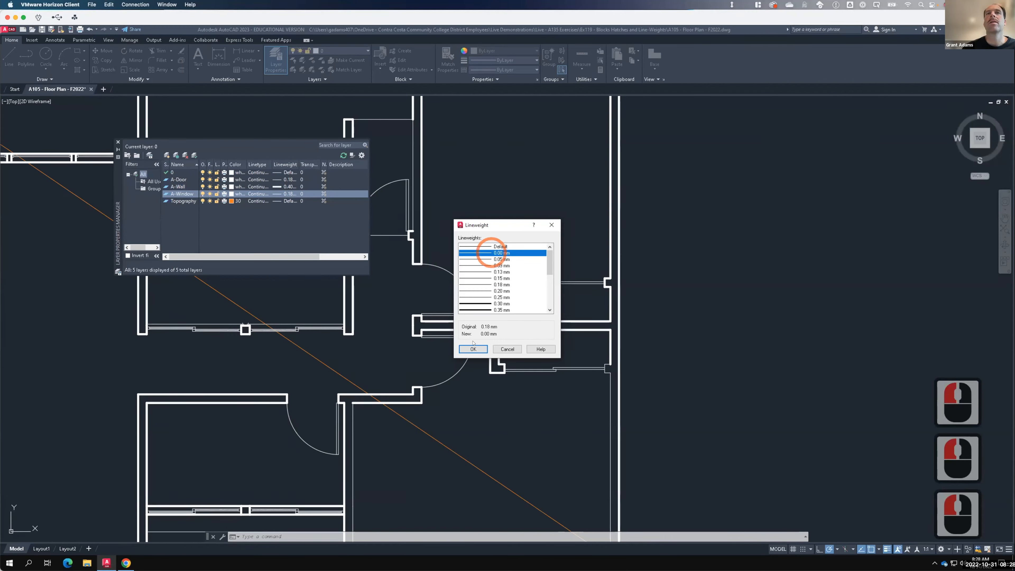
left_click(473, 349)
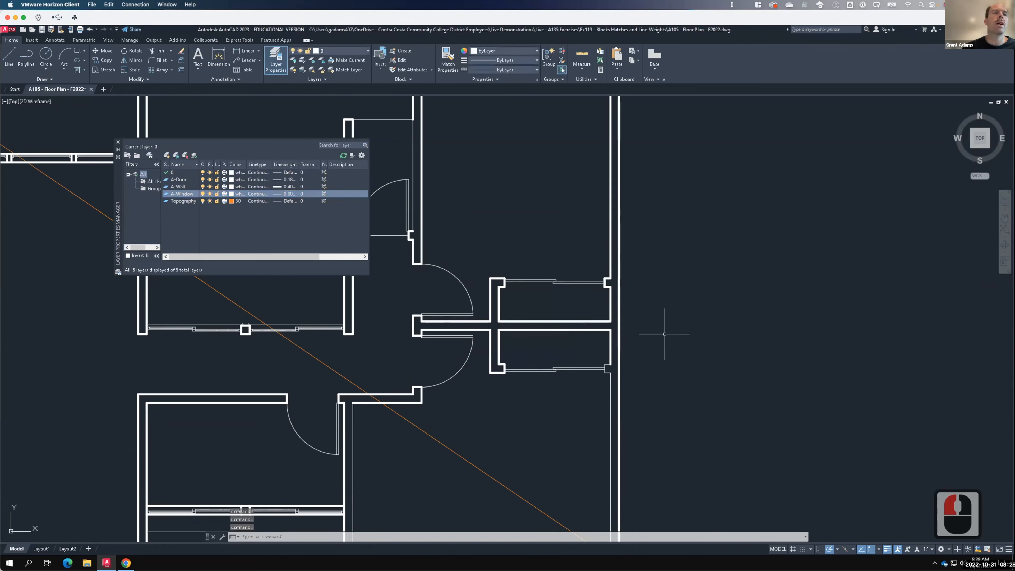
mouse_move(125, 548)
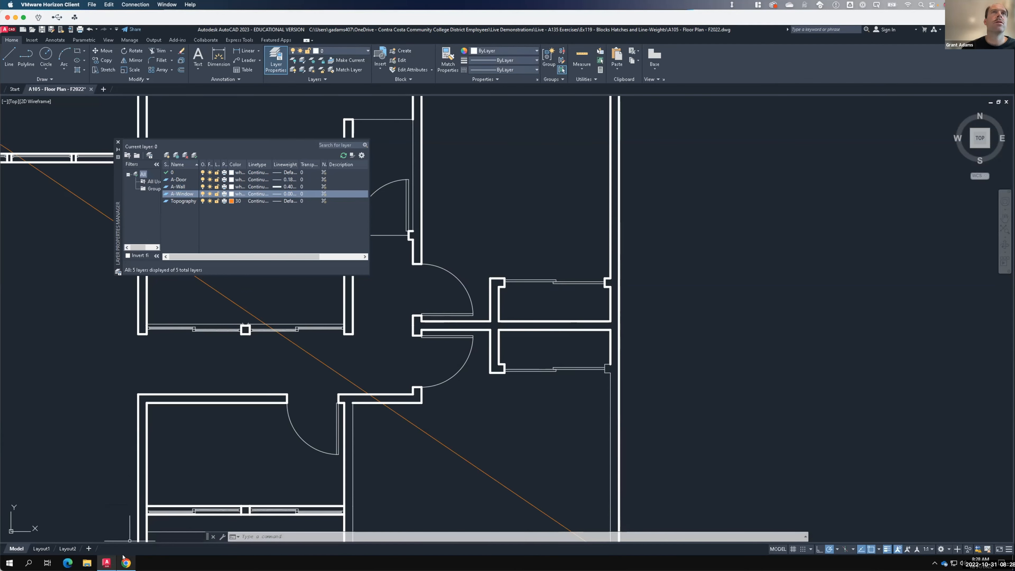
left_click(126, 562)
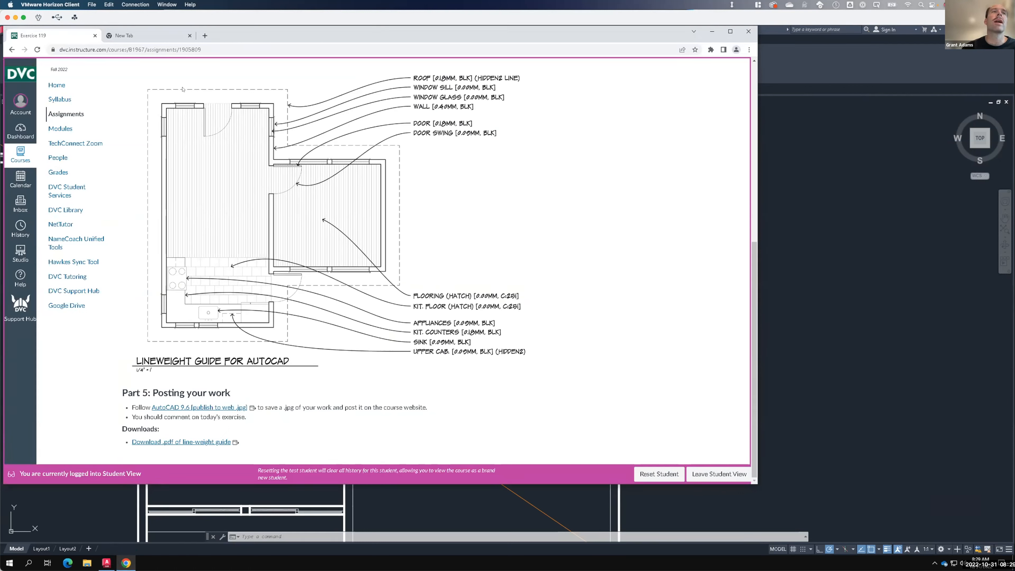
key("F15")
scroll(296, 300, "up", 3)
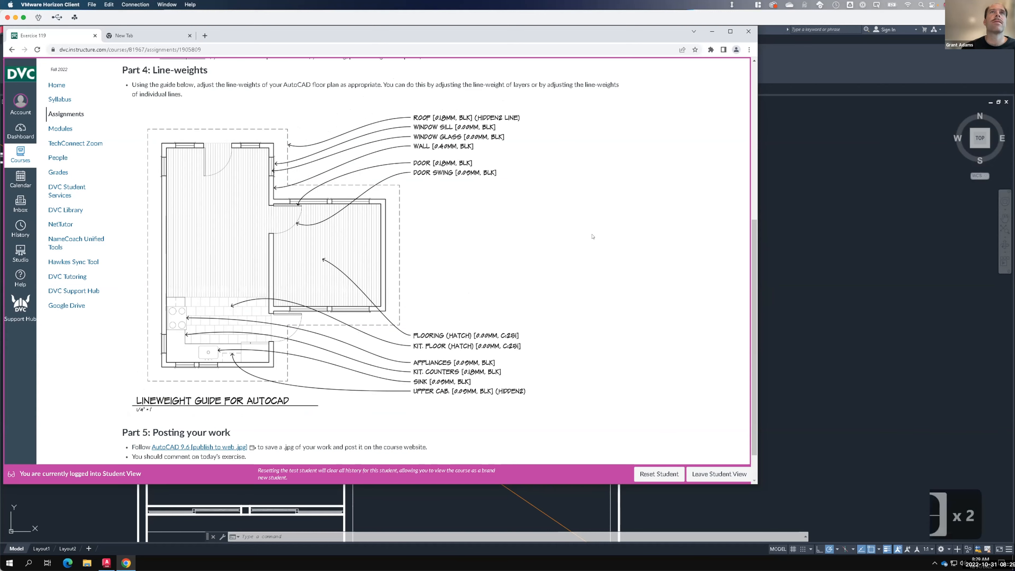
scroll(599, 242, "up", 2)
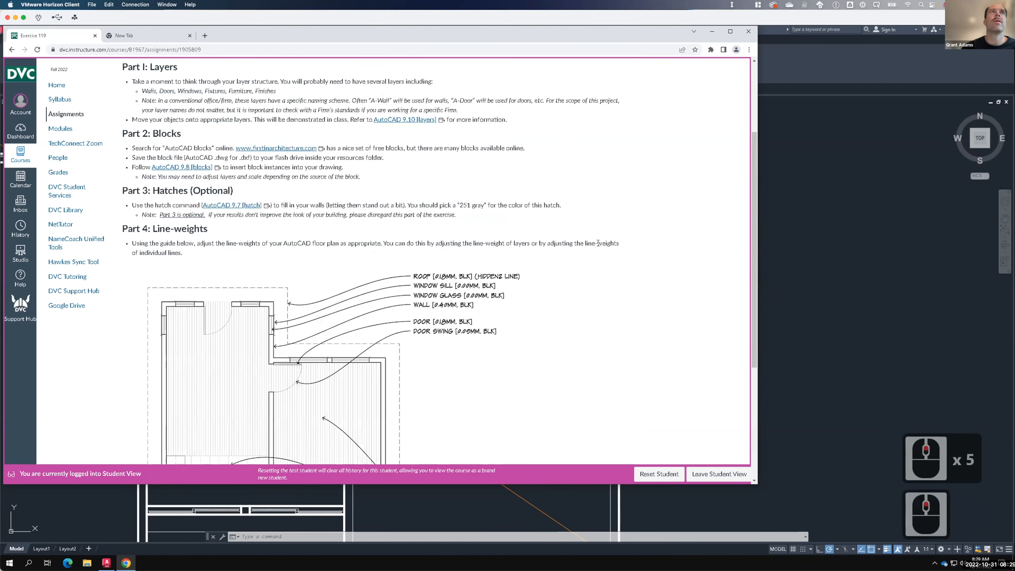
scroll(467, 210, "up", 4)
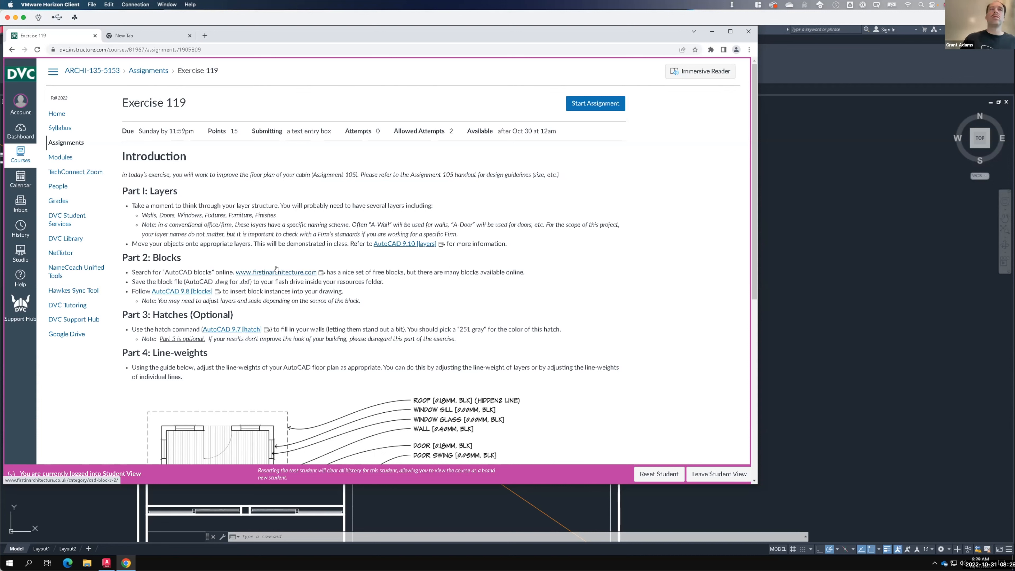
right_click(281, 273)
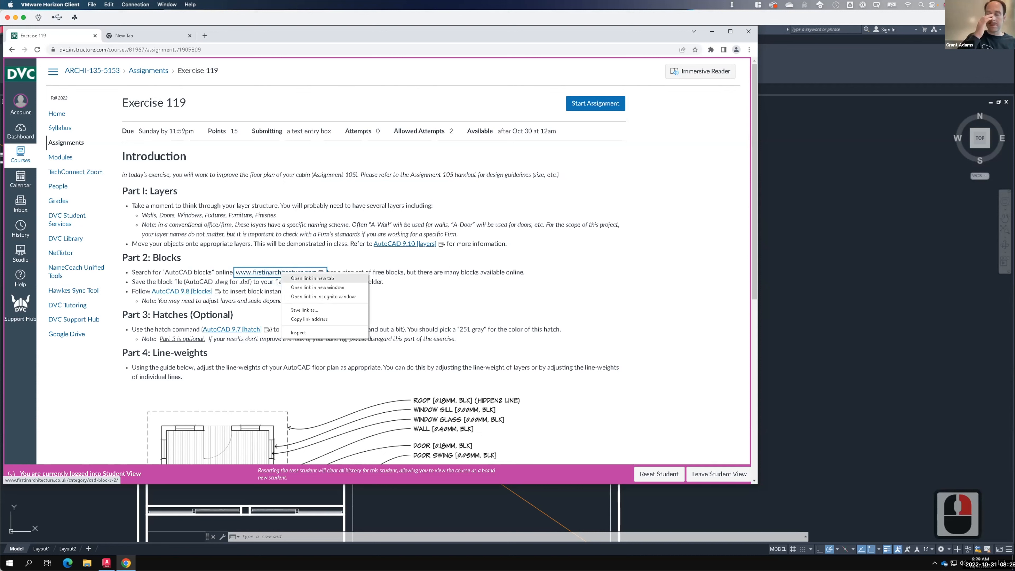
left_click(314, 279)
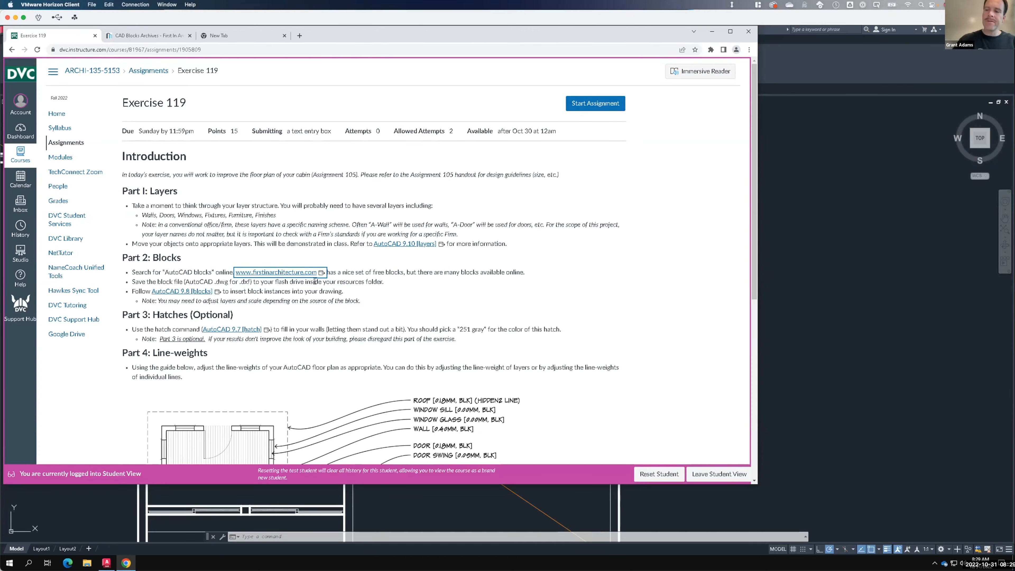
- Show the newly opened CAD Blocks page and accept the site's cookies
left_click(166, 36)
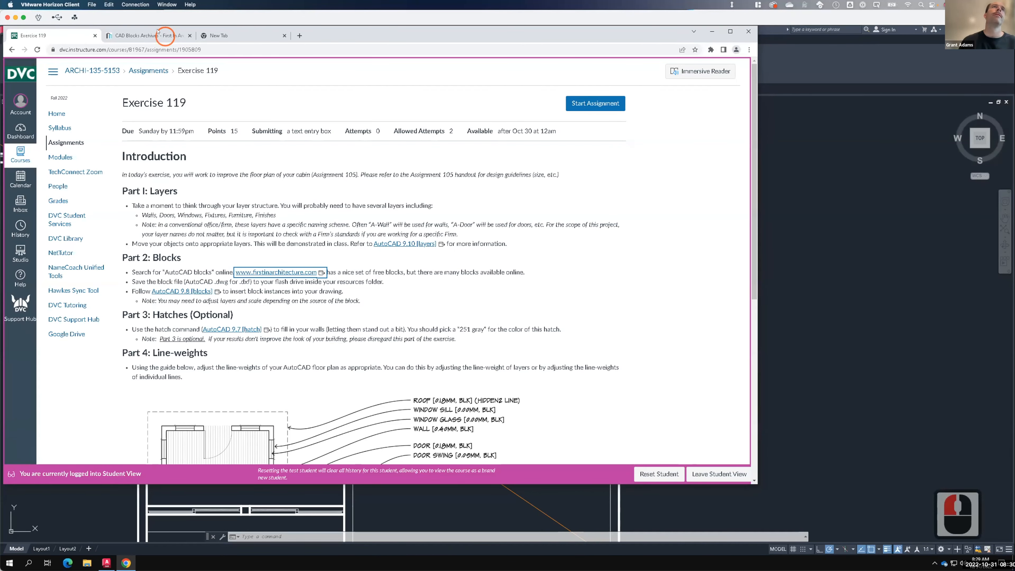
left_click(158, 34)
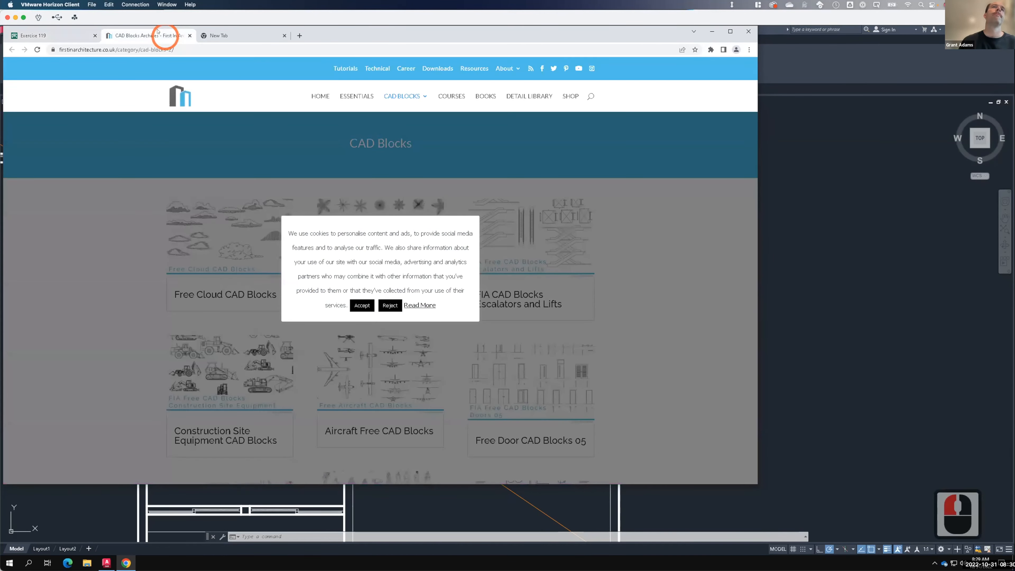
left_click(361, 305)
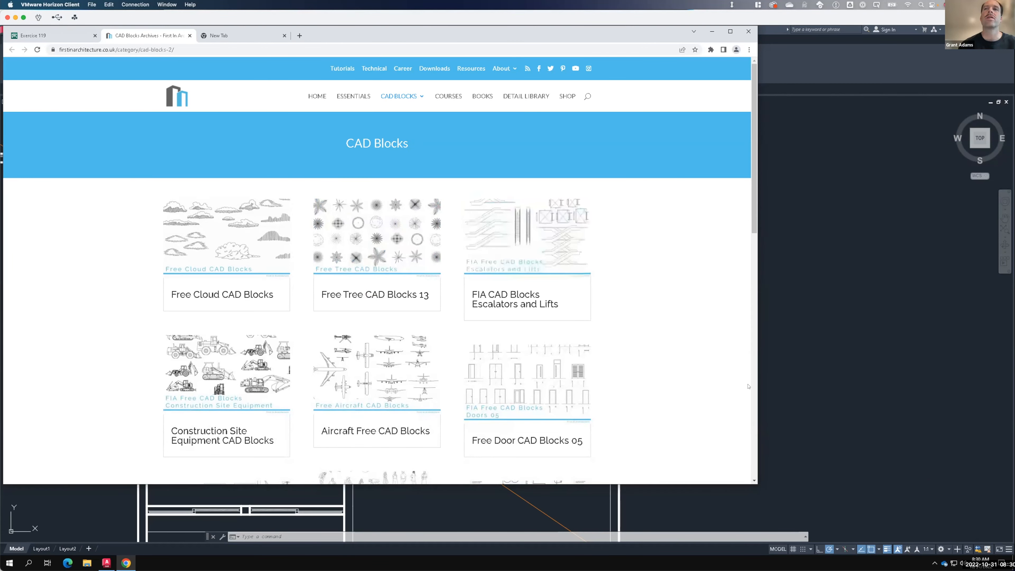
- Browse the CAD Blocks listing and open the Free Kitchen Island CAD Blocks page
left_click(753, 207)
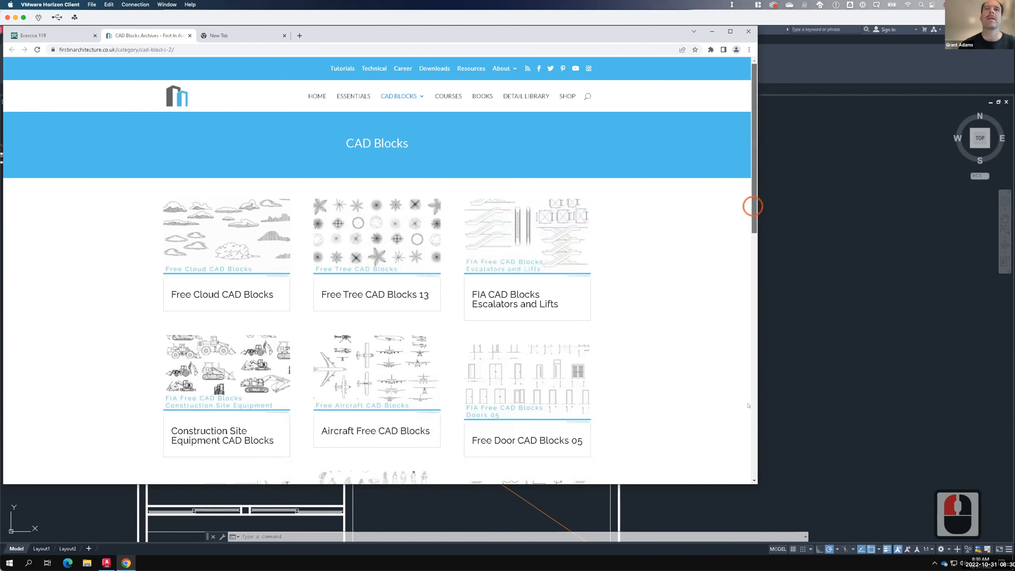
left_click_drag(753, 207, 755, 246)
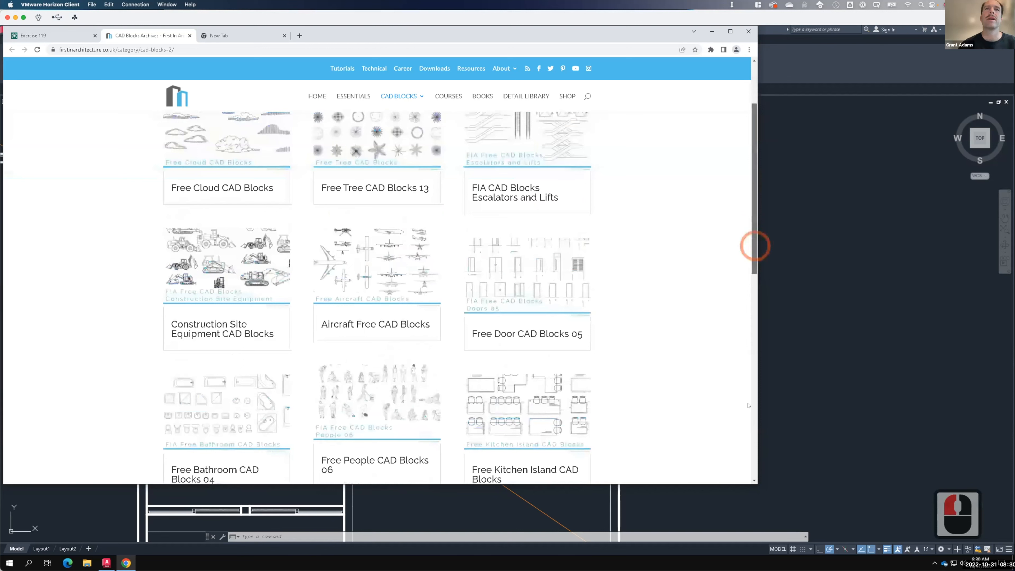
scroll(748, 406, "down", 5)
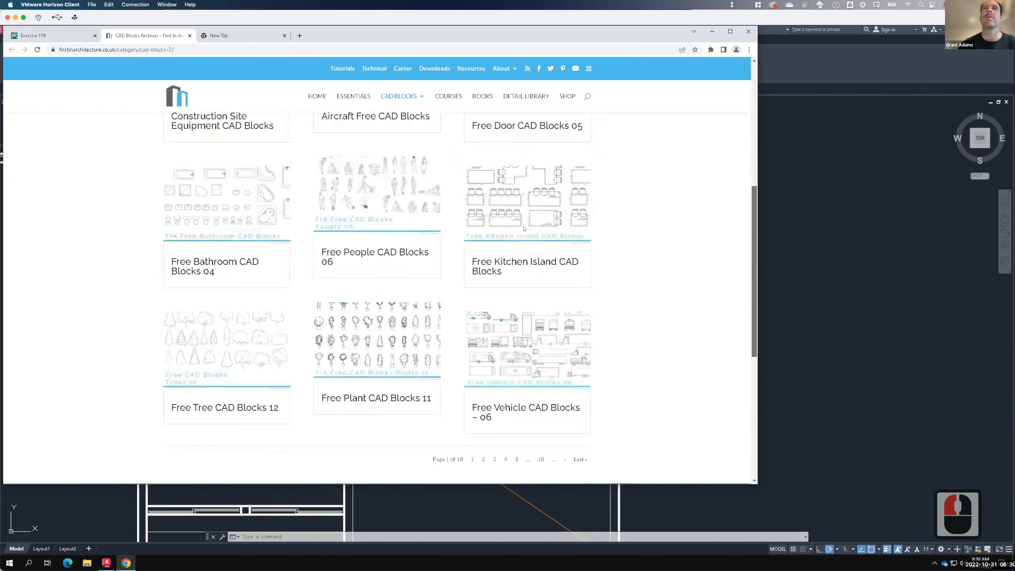
scroll(565, 185, "down", 5)
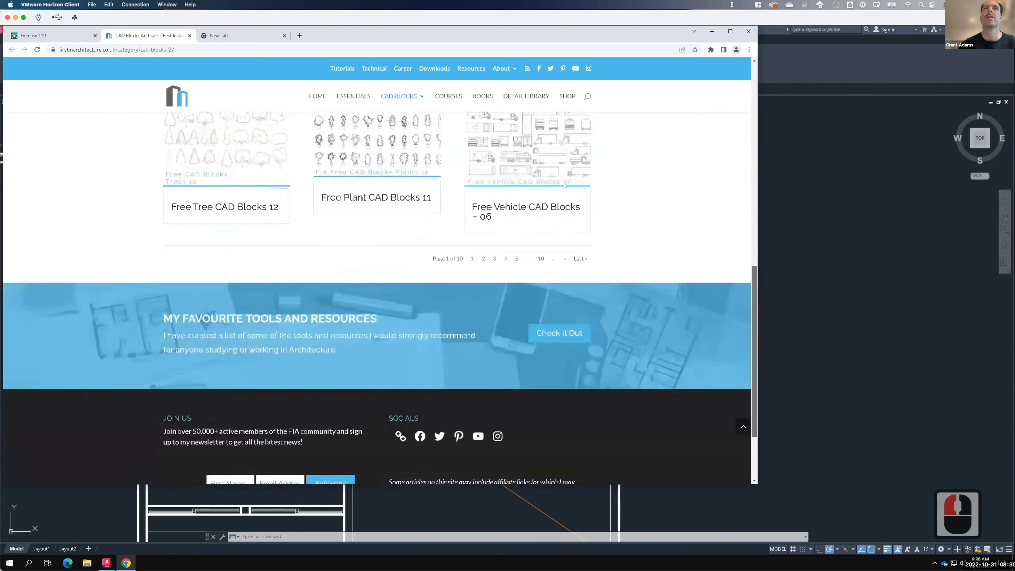
left_click(754, 166)
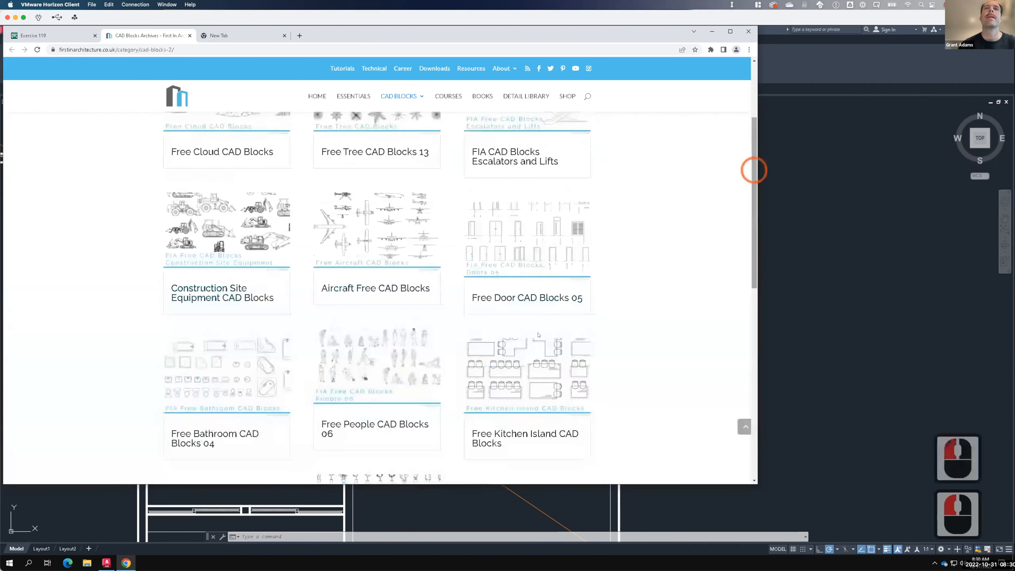
left_click(541, 433)
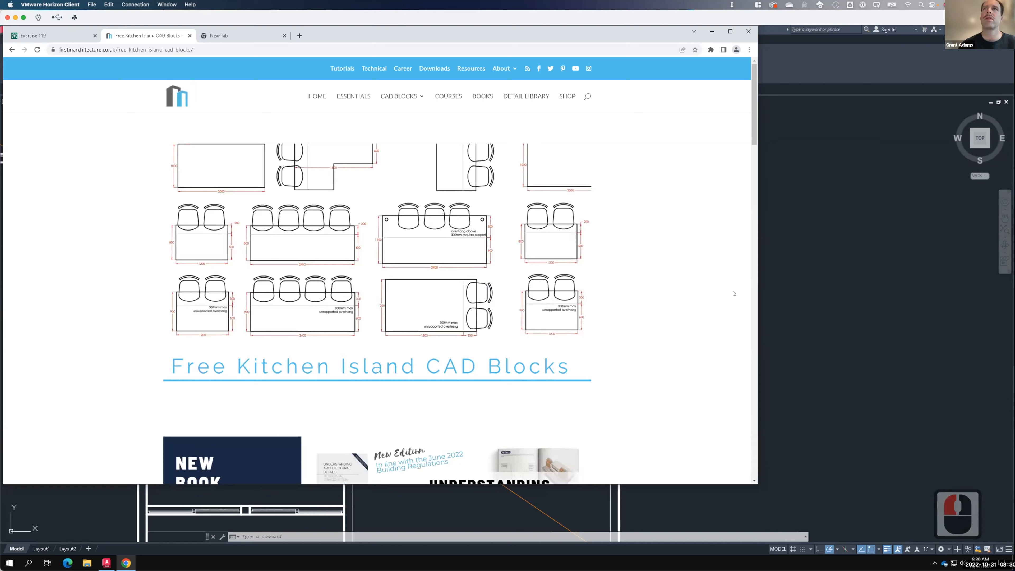
- Review the kitchen island blocks page and download the metric version of the block set
left_click(754, 345)
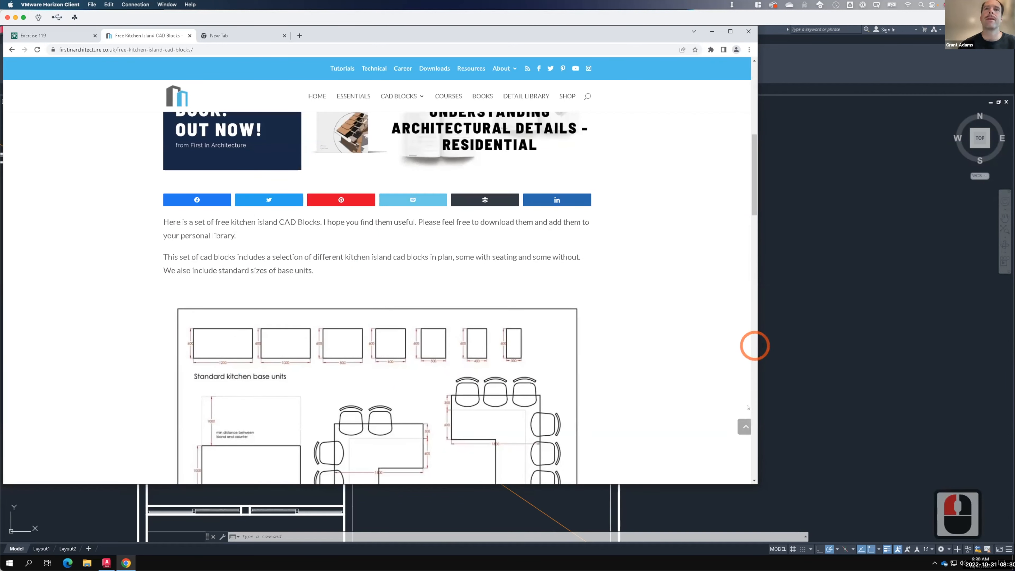
left_click(753, 411)
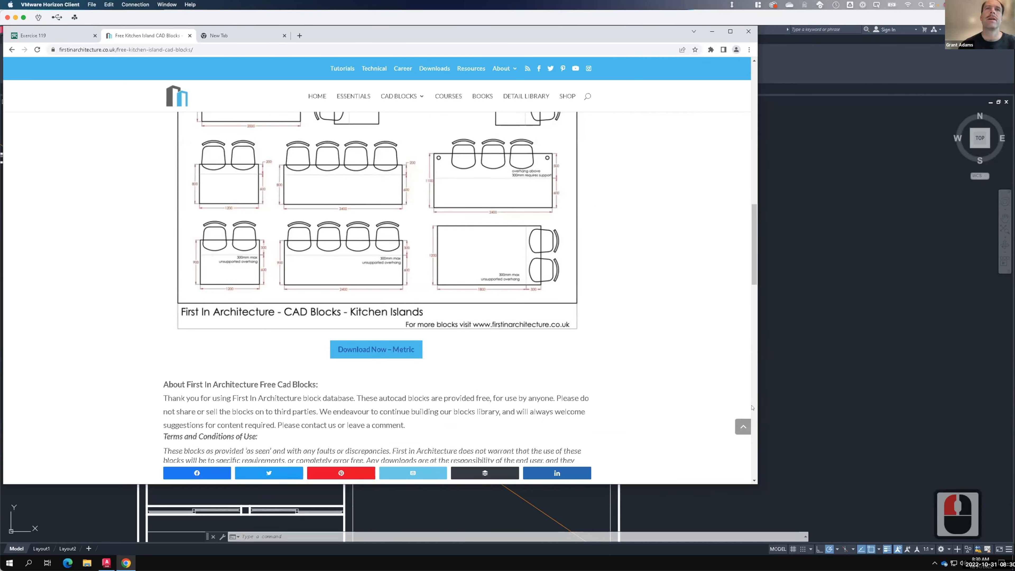
left_click(754, 408)
left_click(752, 160)
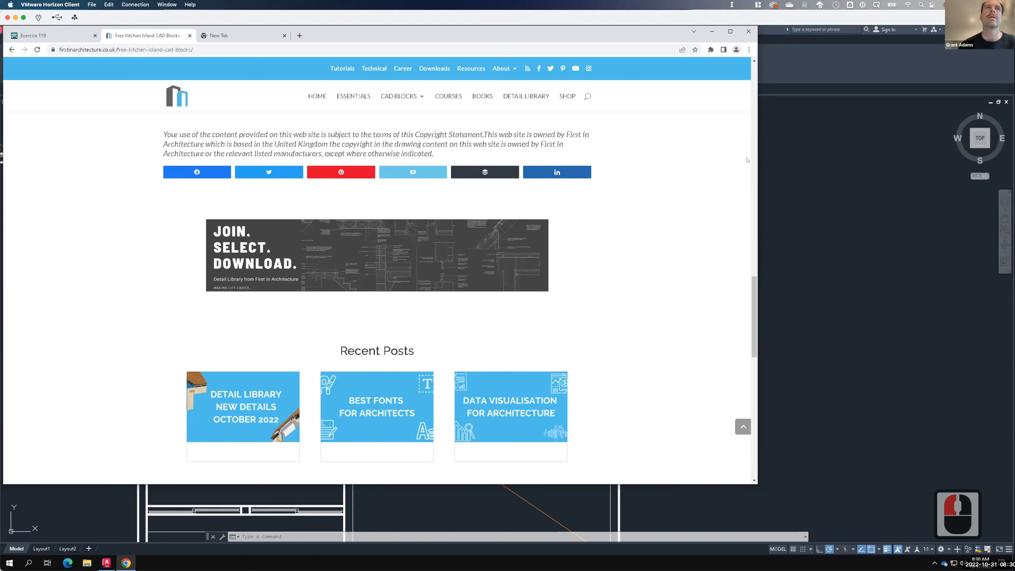
left_click(752, 164)
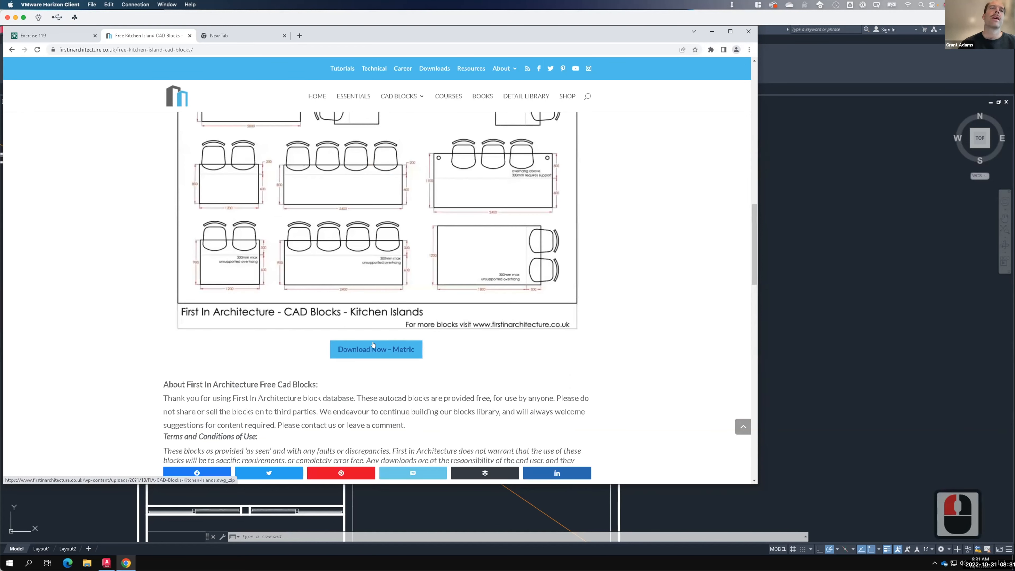
key("F15")
left_click(374, 345)
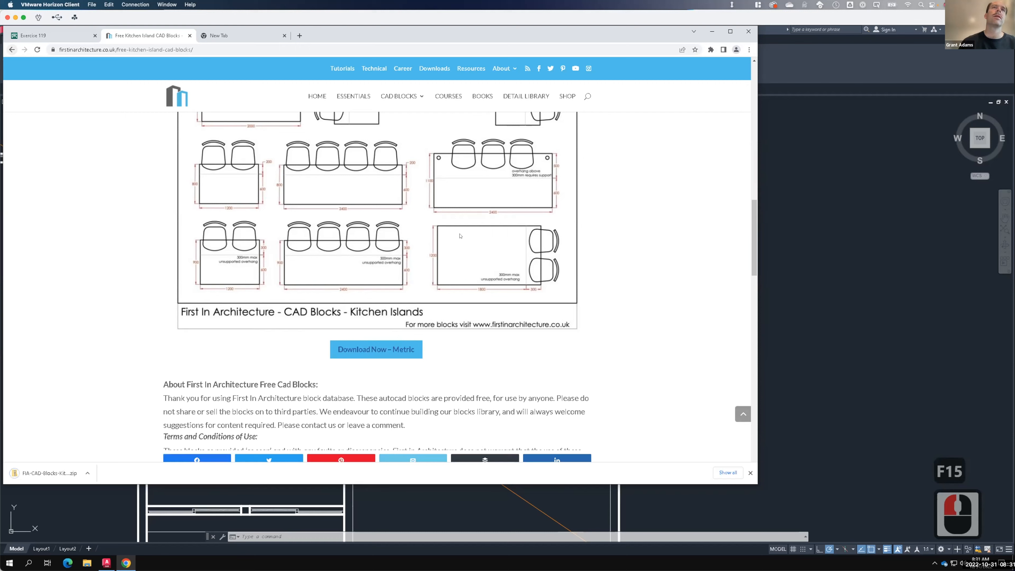
- Return to the CAD Blocks listing, open Free Bathroom CAD Blocks 04 and download the imperial version of the set
key("alt+Left")
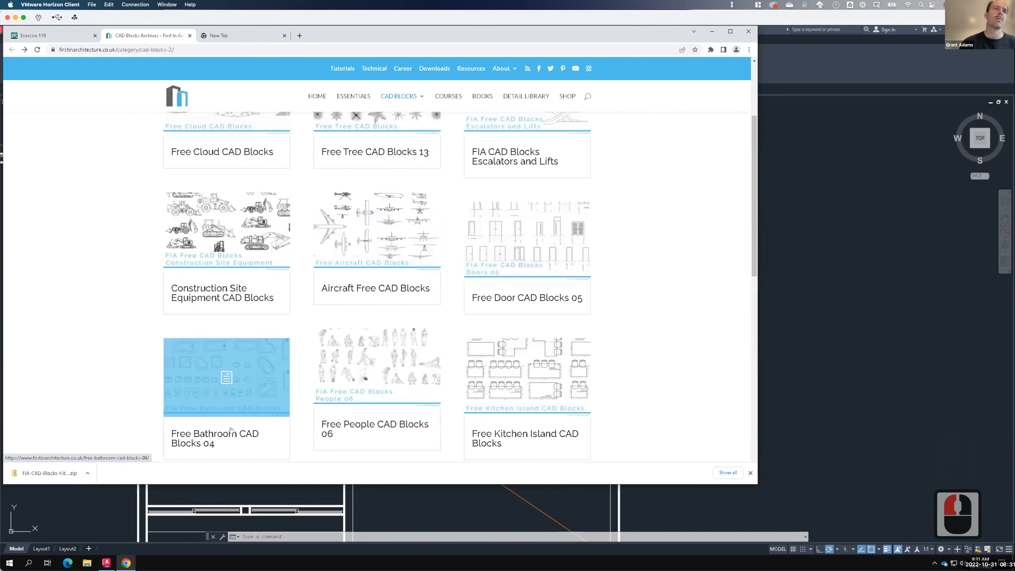
left_click(233, 394)
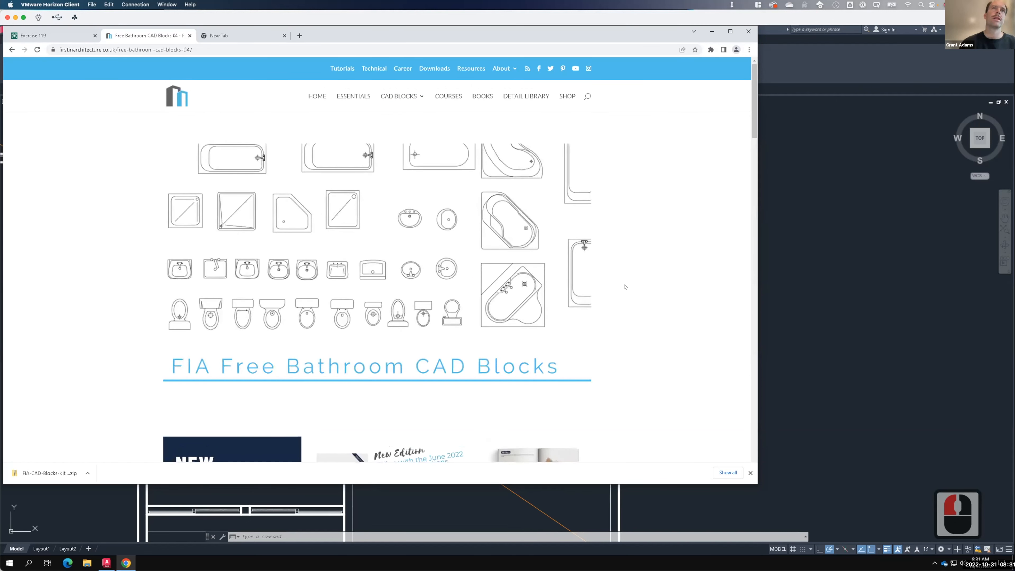
left_click(754, 256)
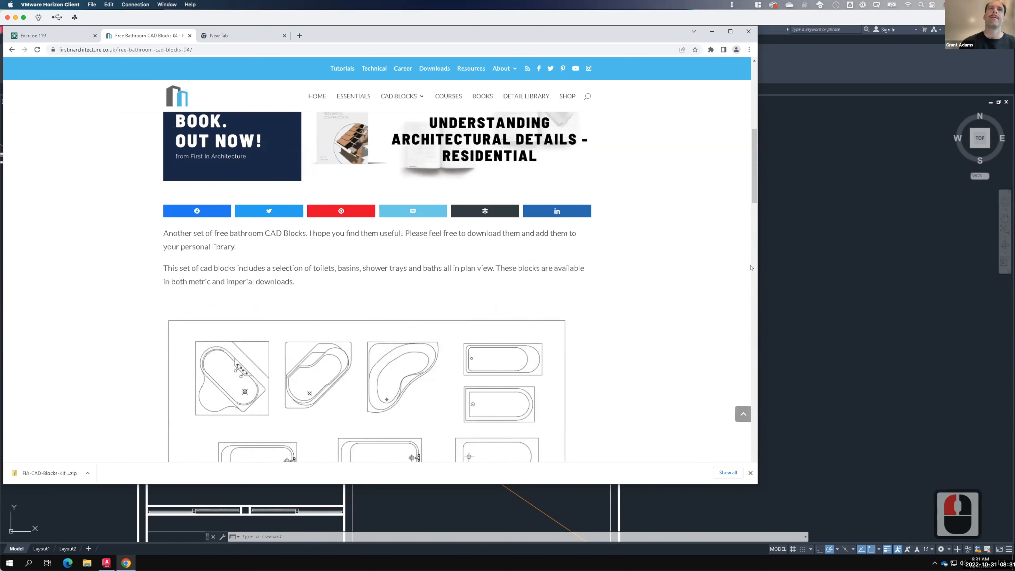
left_click(751, 268)
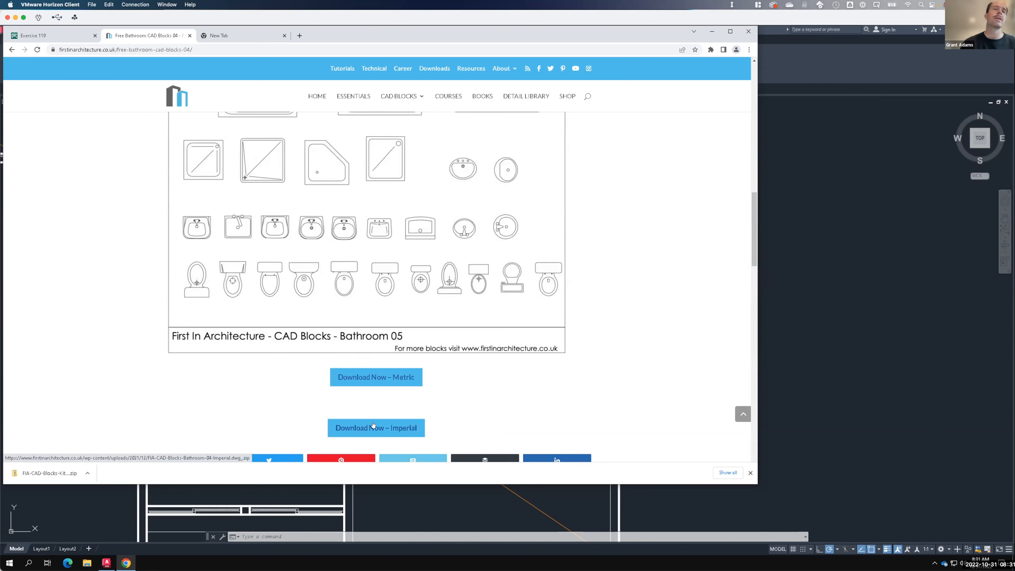
left_click(373, 425)
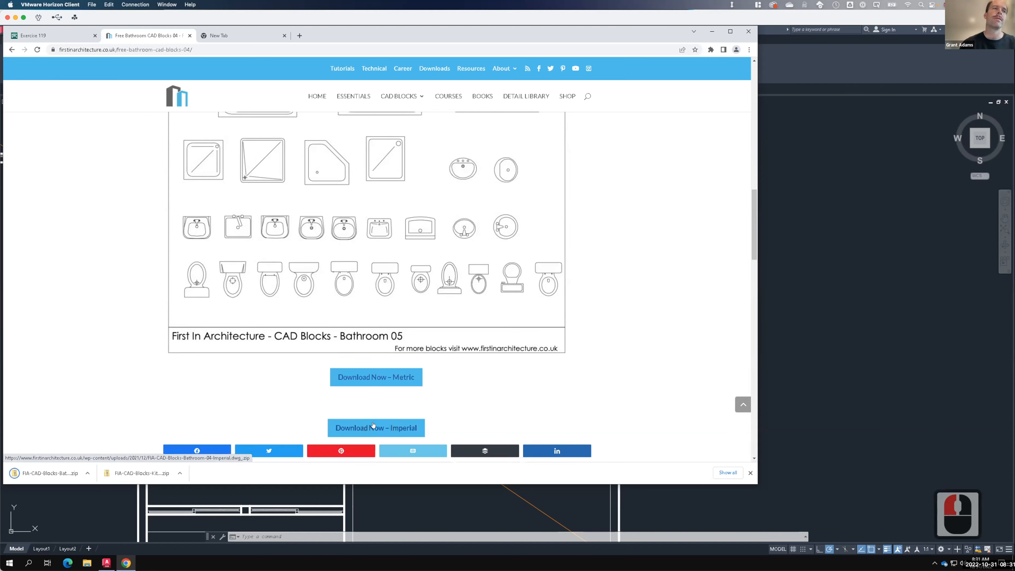
- Show the downloaded bathroom blocks zip in its folder and start extracting all its files
left_click(87, 472)
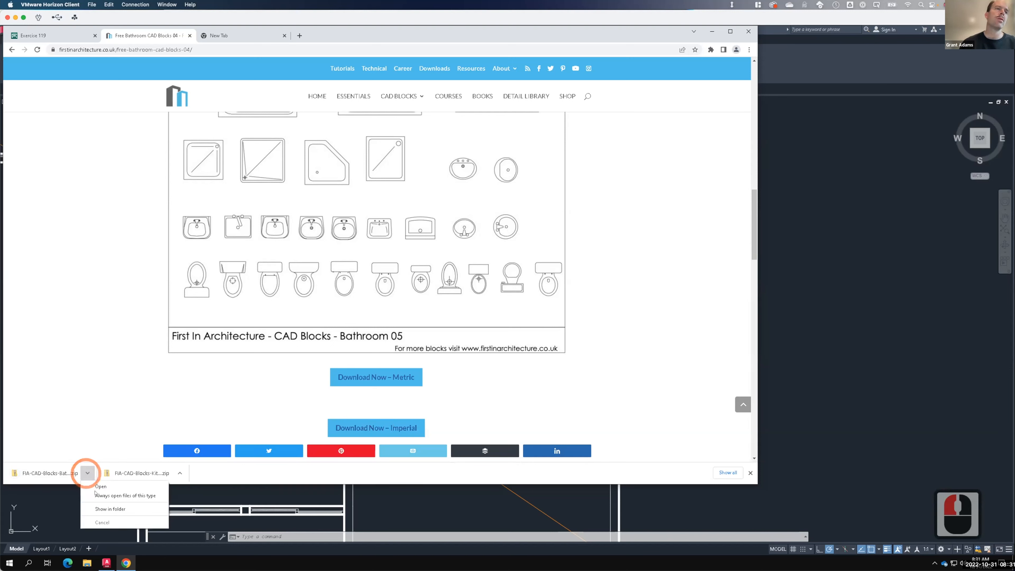
left_click(108, 508)
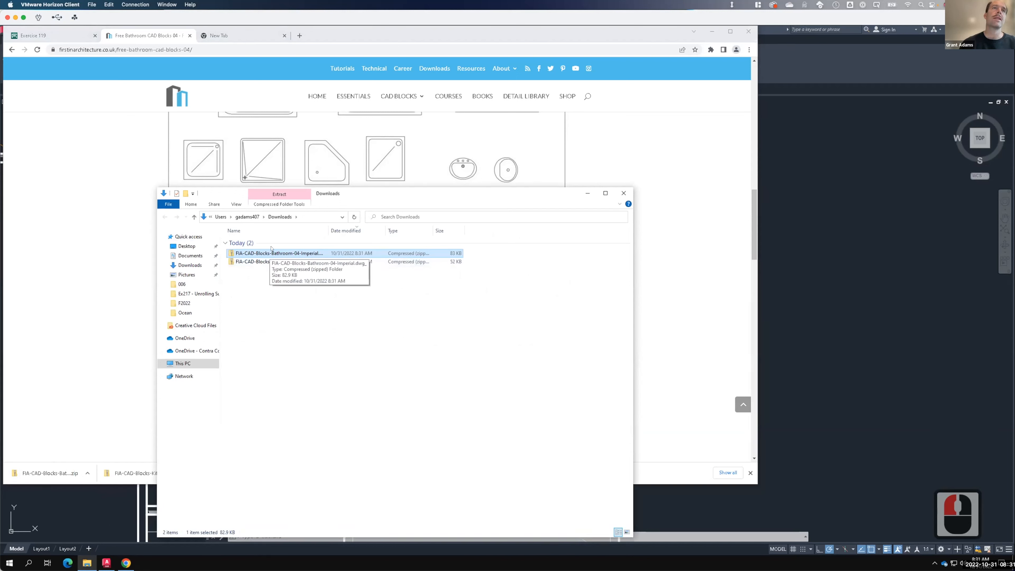
right_click(275, 253)
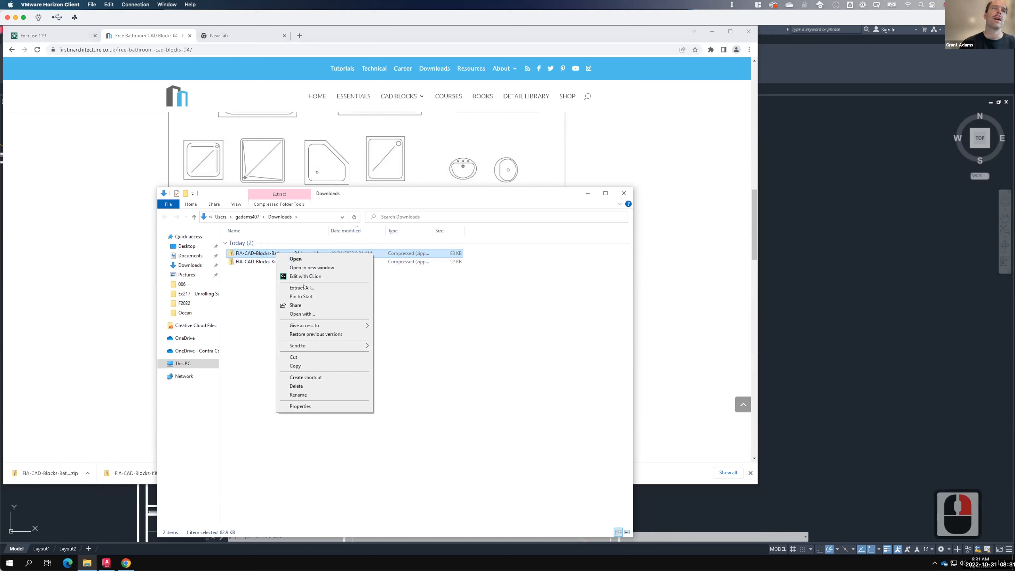
left_click(304, 288)
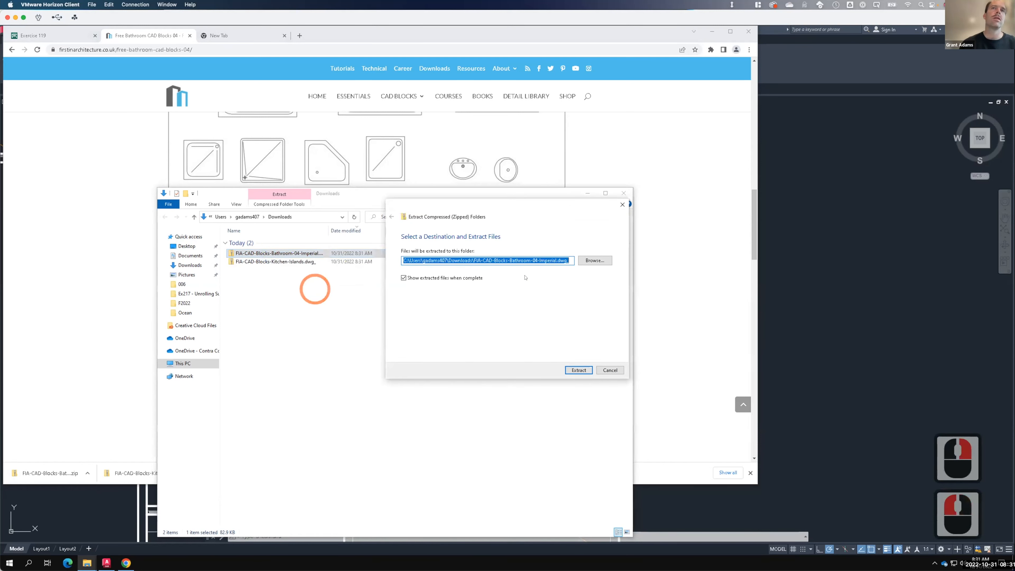
- Extract the bathroom blocks into the college OneDrive folder Resources\AutoCAD\Blocks\Bathroom
left_click(582, 255)
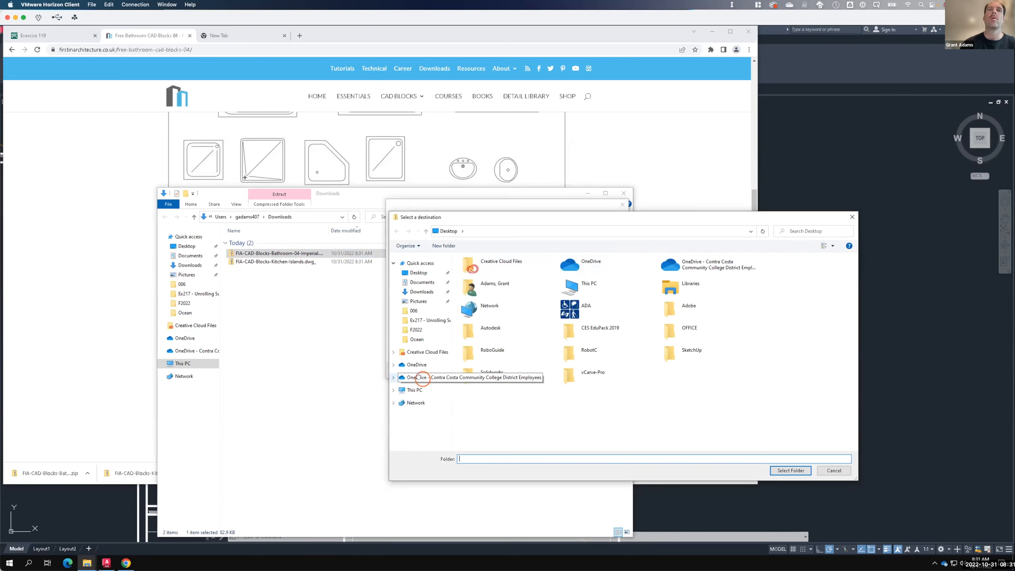
left_click(418, 377)
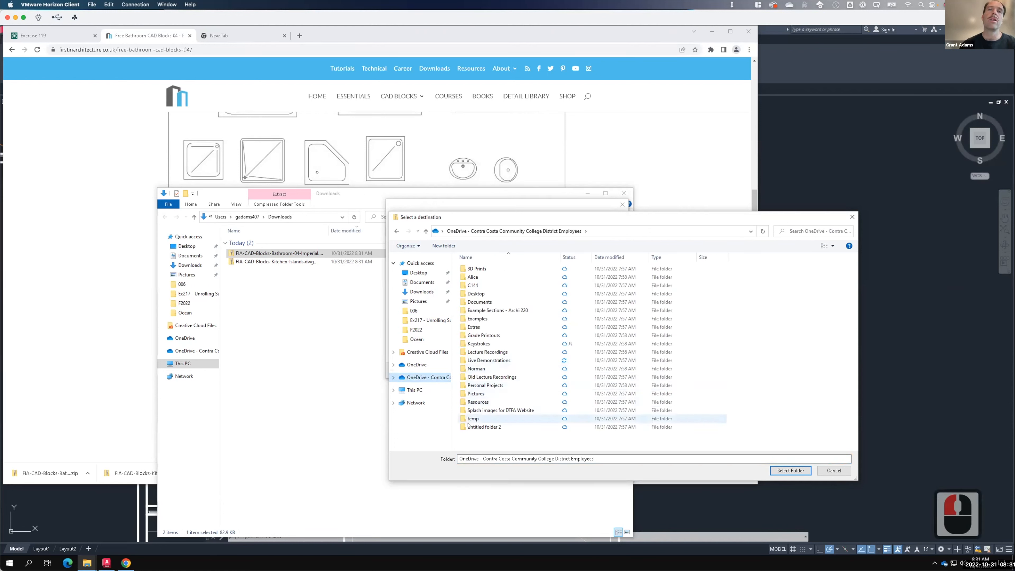
double_click(478, 402)
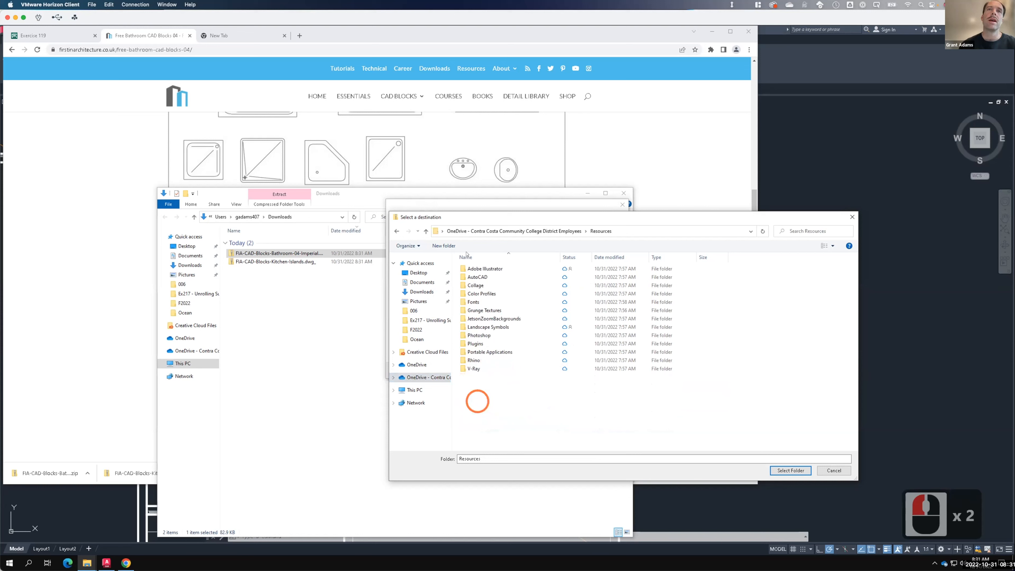
double_click(475, 277)
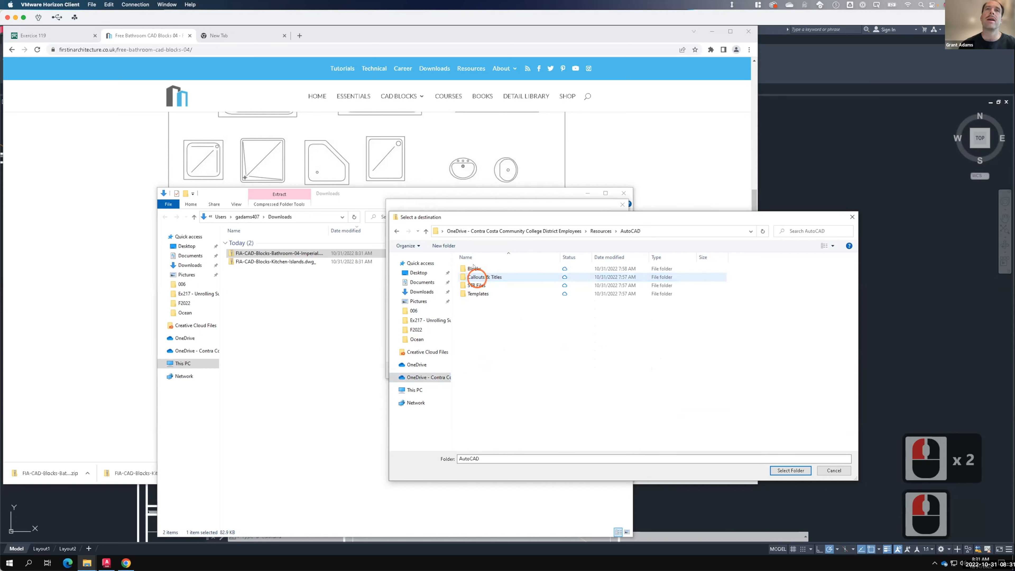
double_click(474, 268)
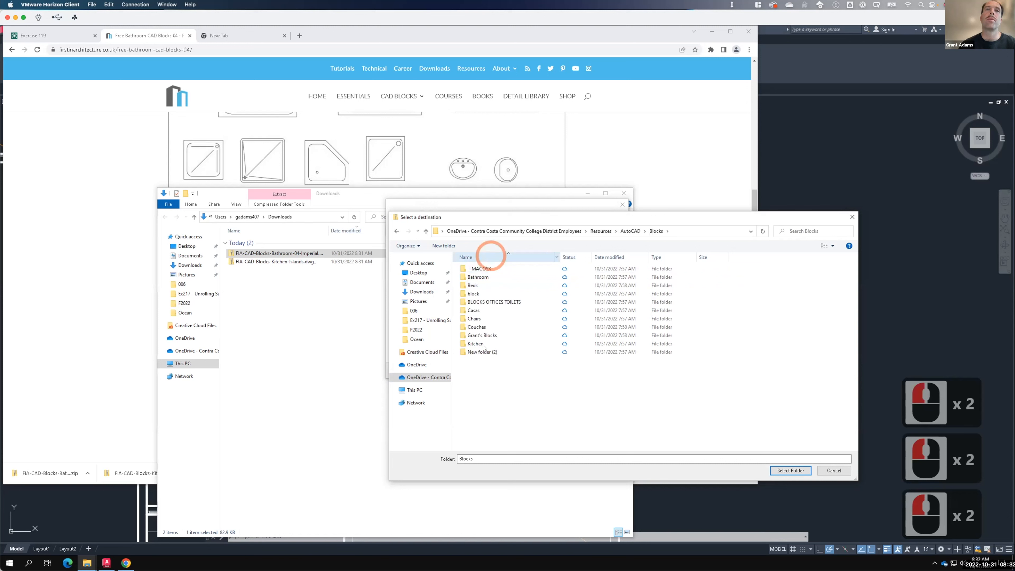
key("F15")
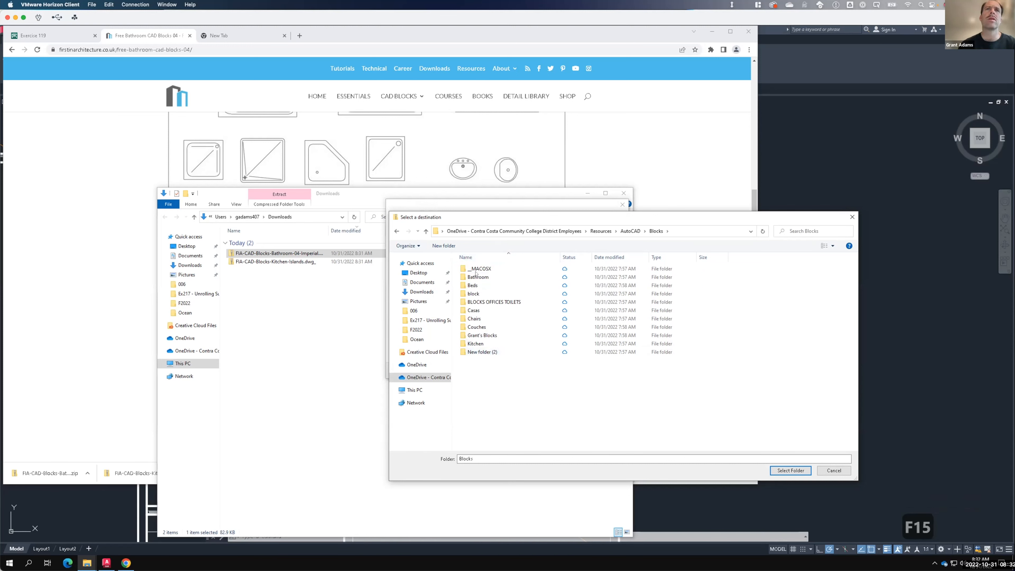
double_click(477, 276)
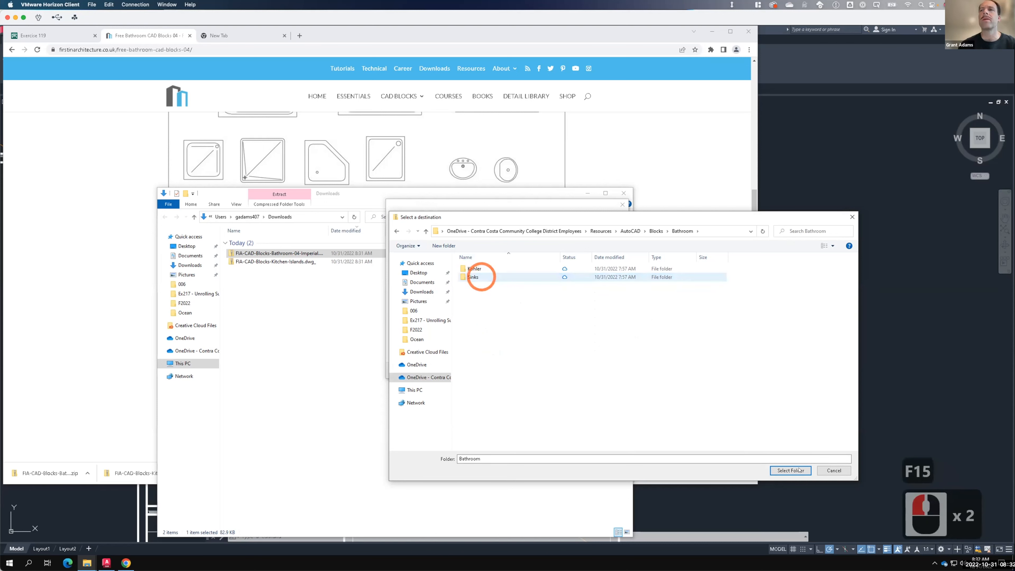
left_click(799, 470)
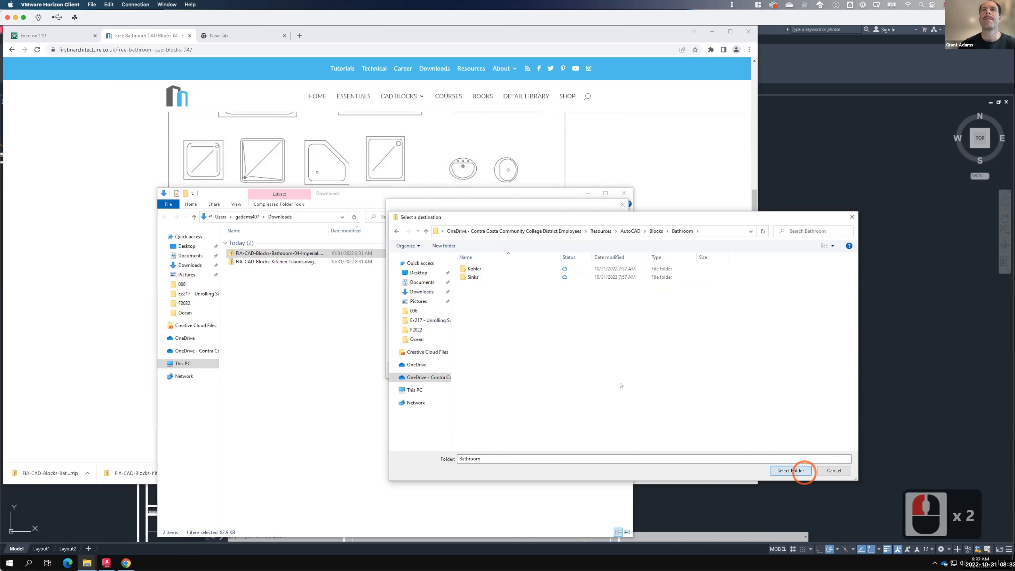
left_click(578, 369)
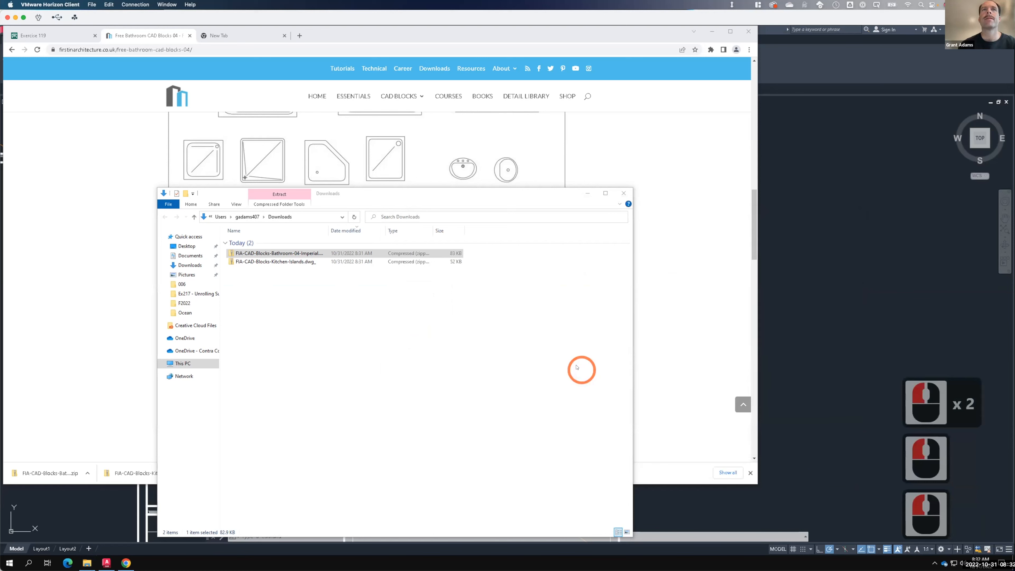
- Extract the FIA-CAD-Blocks-Kitchen-Islands zip from Downloads into the OneDrive folder Resources\AutoCAD\Blocks\Kitchen
left_click(361, 191)
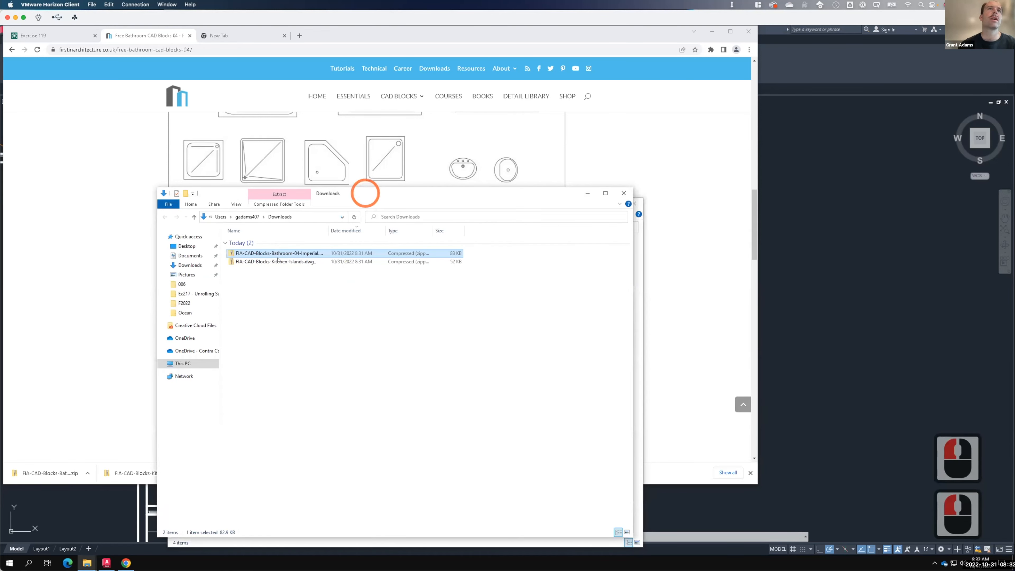
left_click(279, 262)
right_click(281, 262)
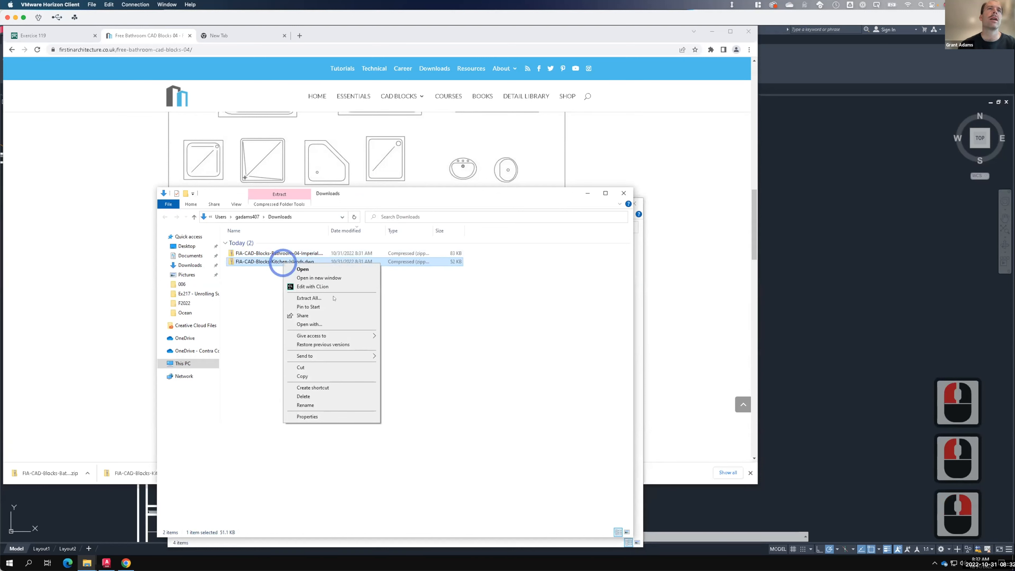
left_click(333, 298)
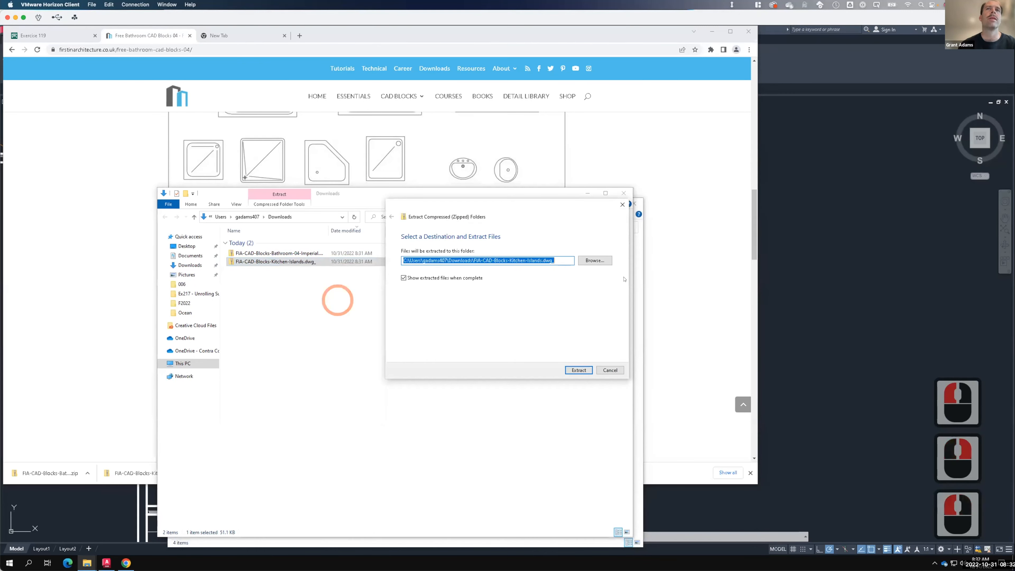
left_click(595, 261)
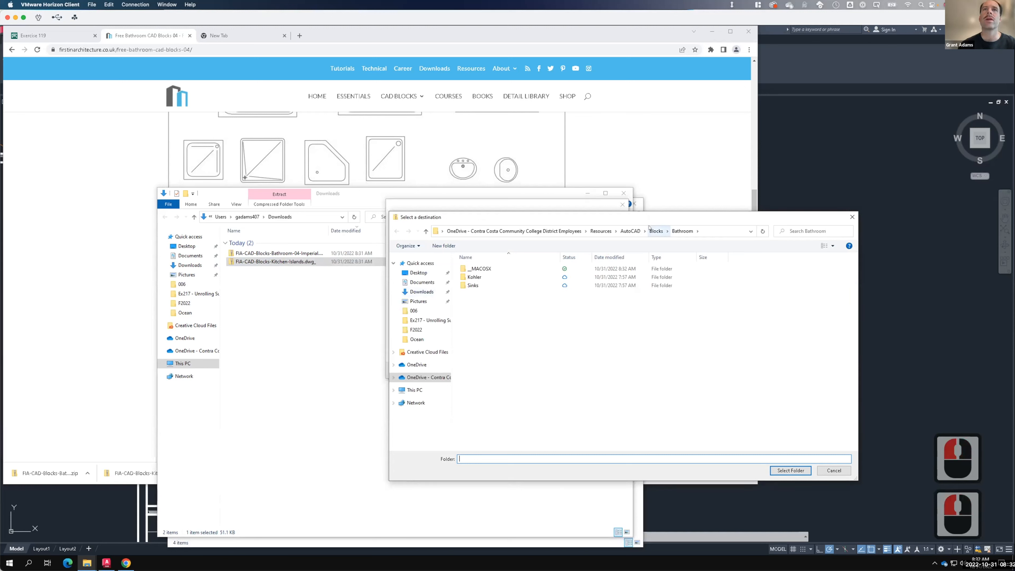
left_click(655, 231)
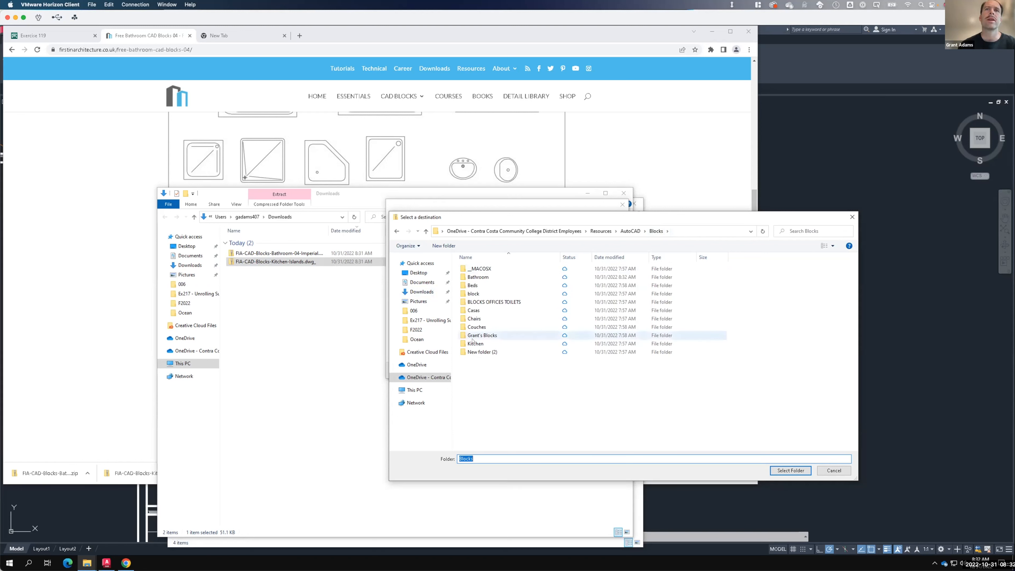
left_click(474, 343)
double_click(475, 344)
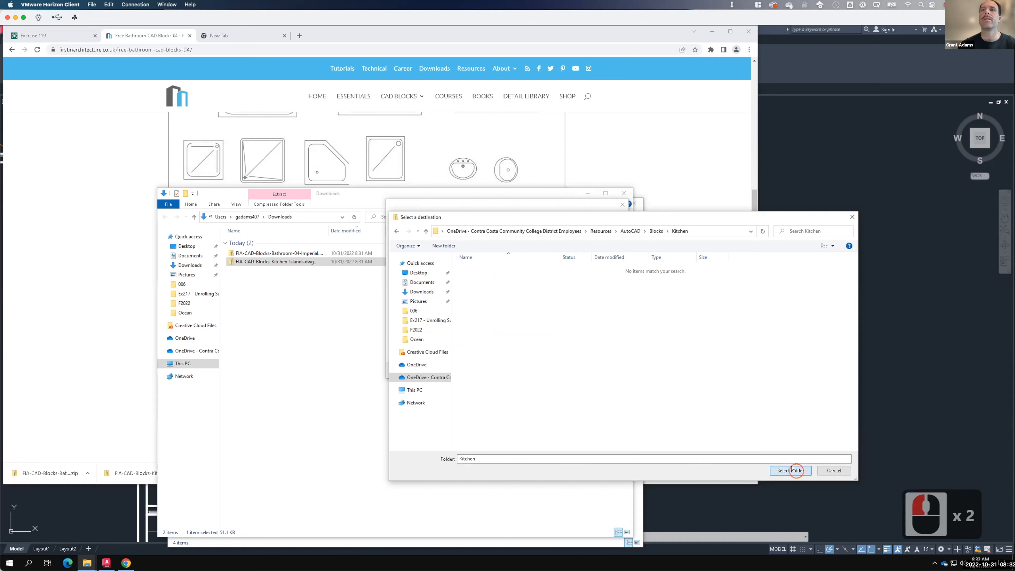
left_click(791, 470)
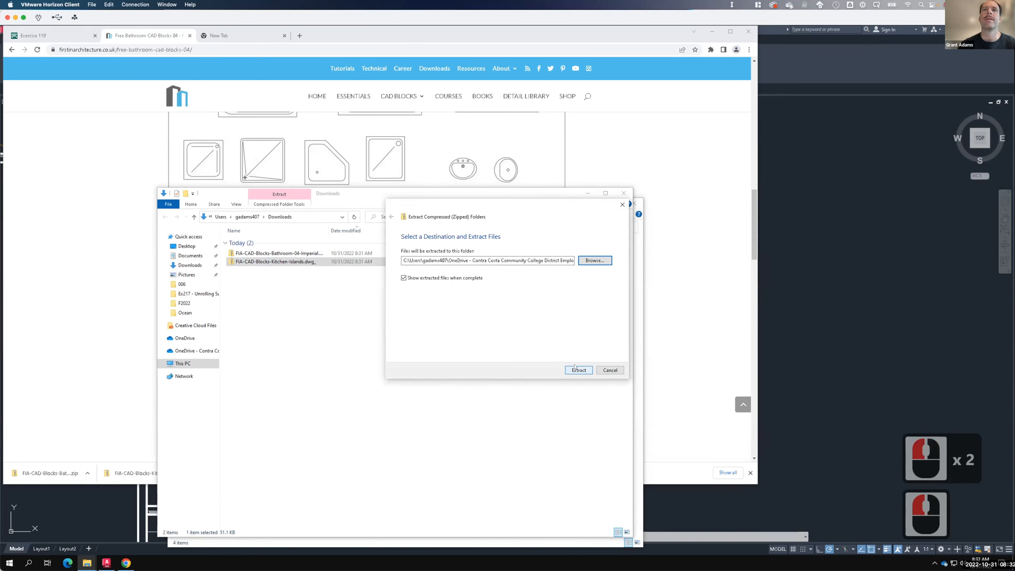
left_click(575, 368)
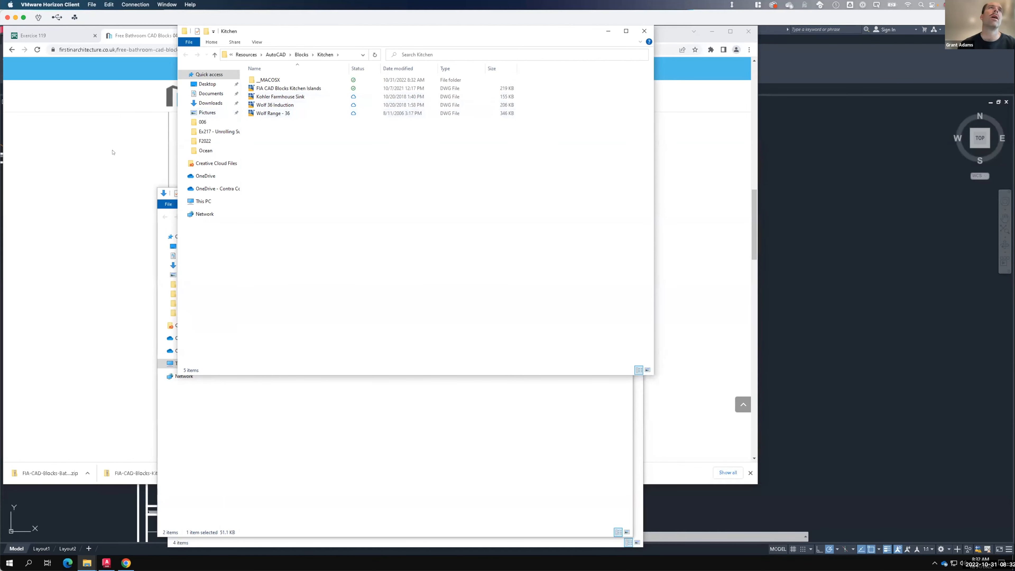
- Switch back to Chrome and load kohler.com in the empty New Tab
left_click(112, 152)
left_click(204, 36)
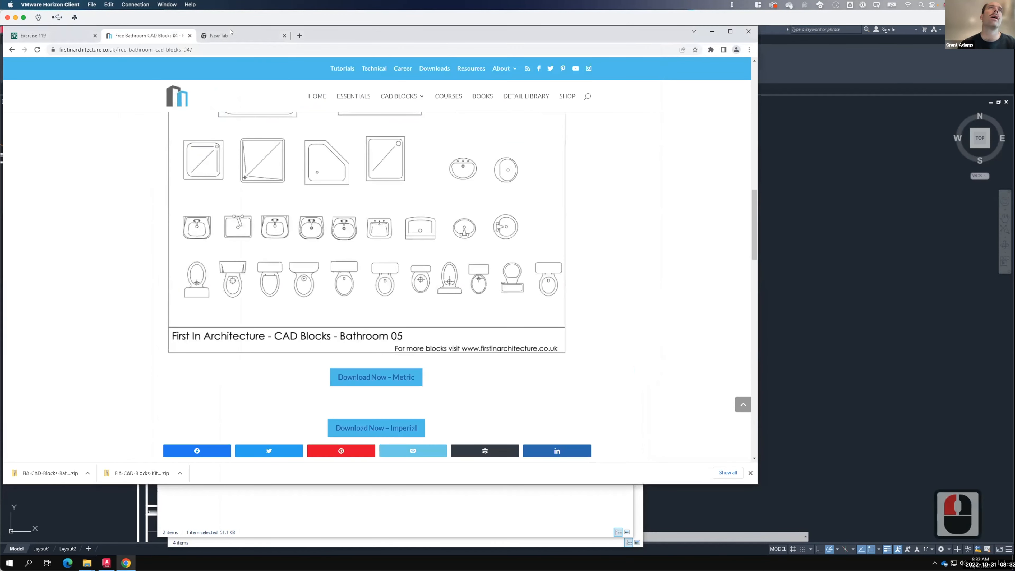
left_click(236, 35)
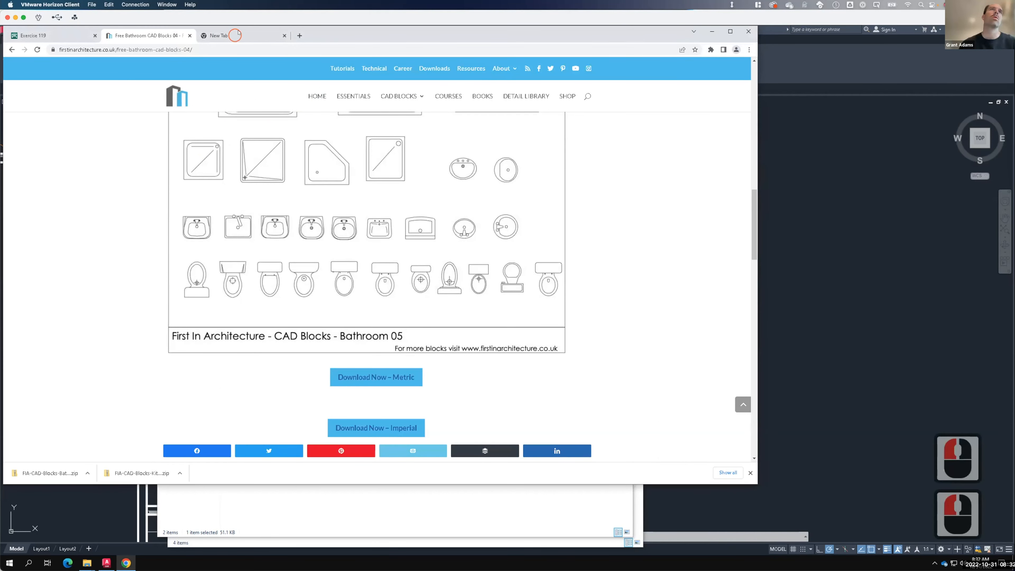
left_click(184, 49)
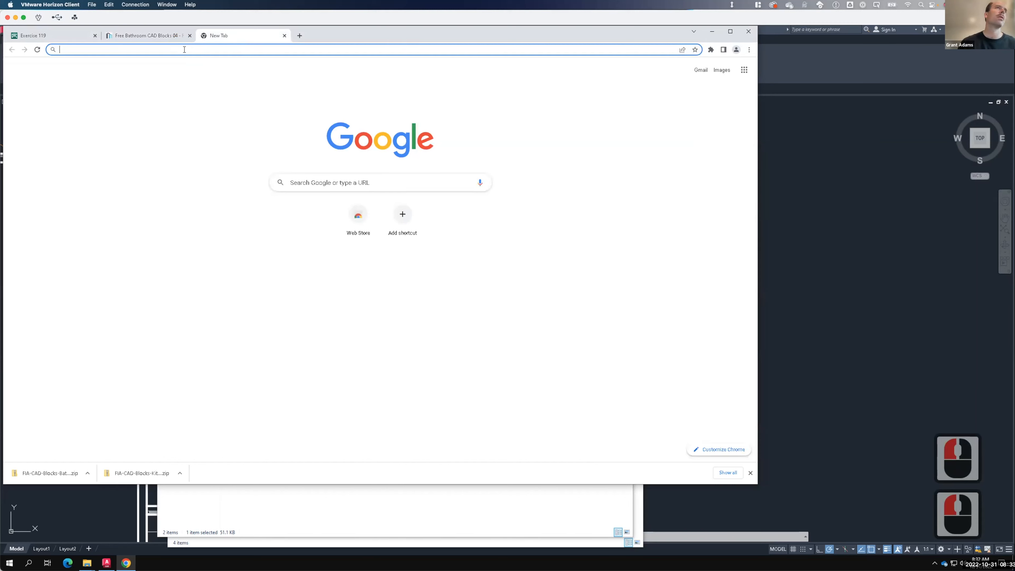
type("kohler.com")
key("F15")
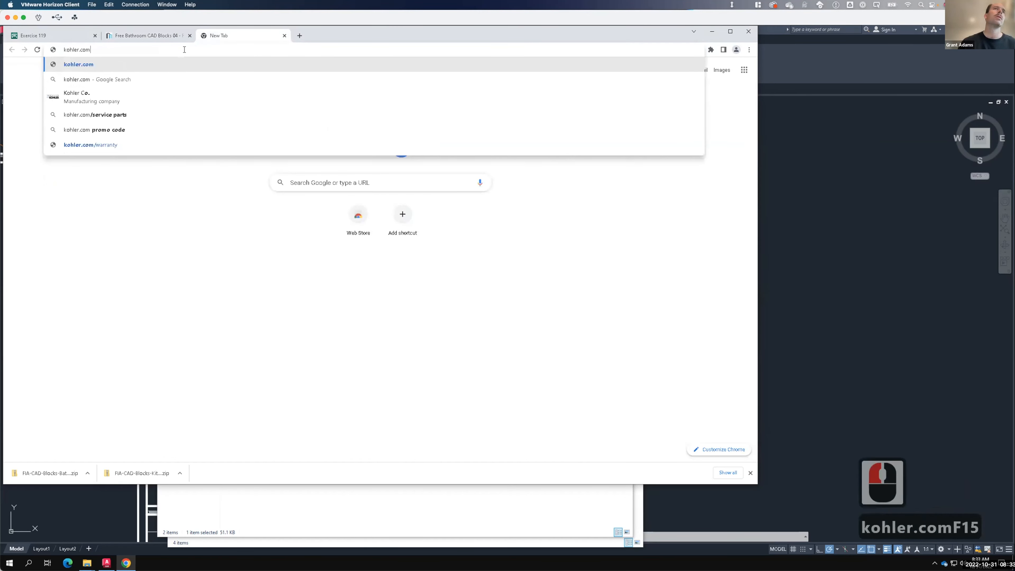
key("Return")
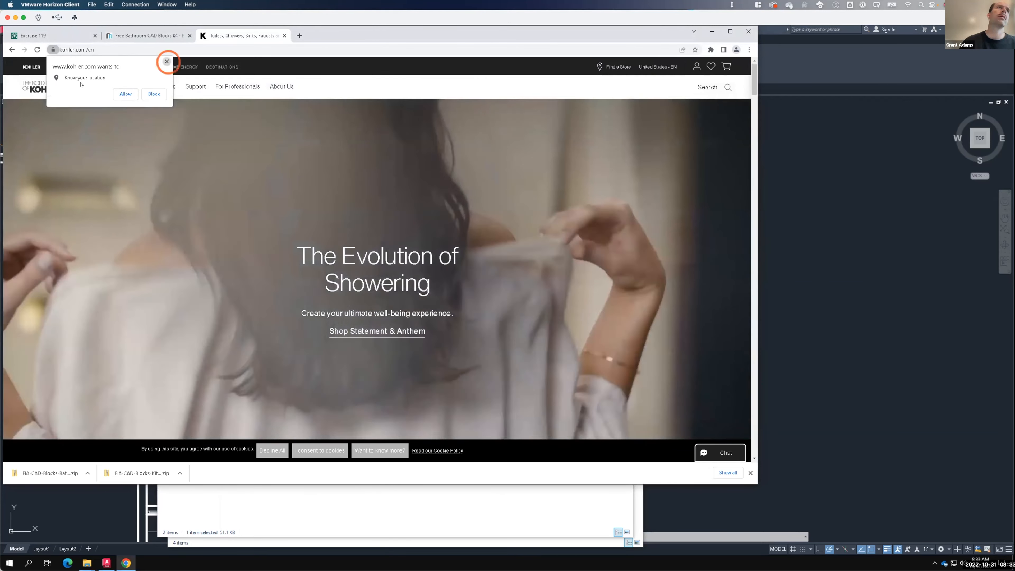
- Allow kohler.com to know the location and open the Toilets page among the Bathroom products
left_click(126, 93)
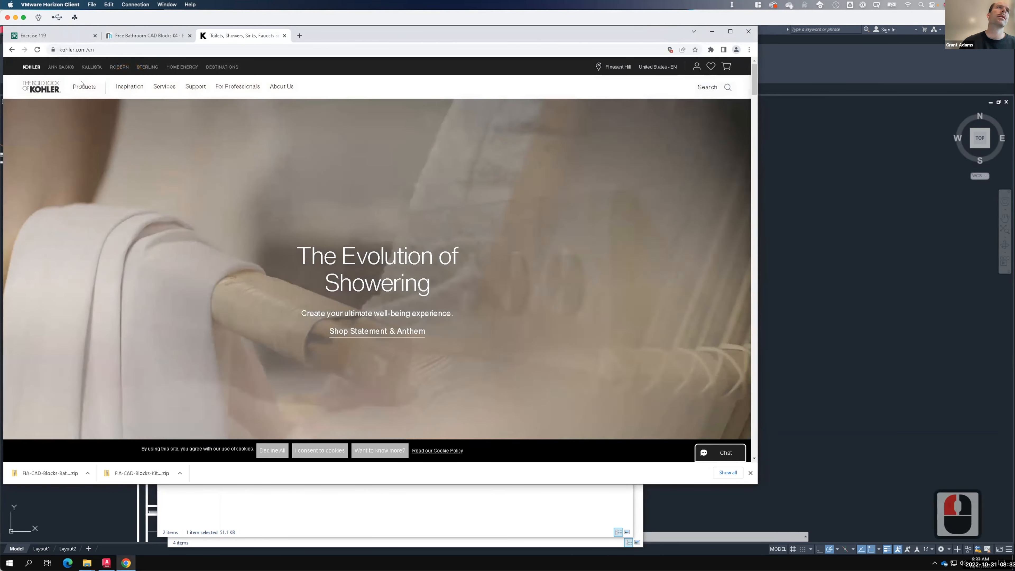
left_click(82, 86)
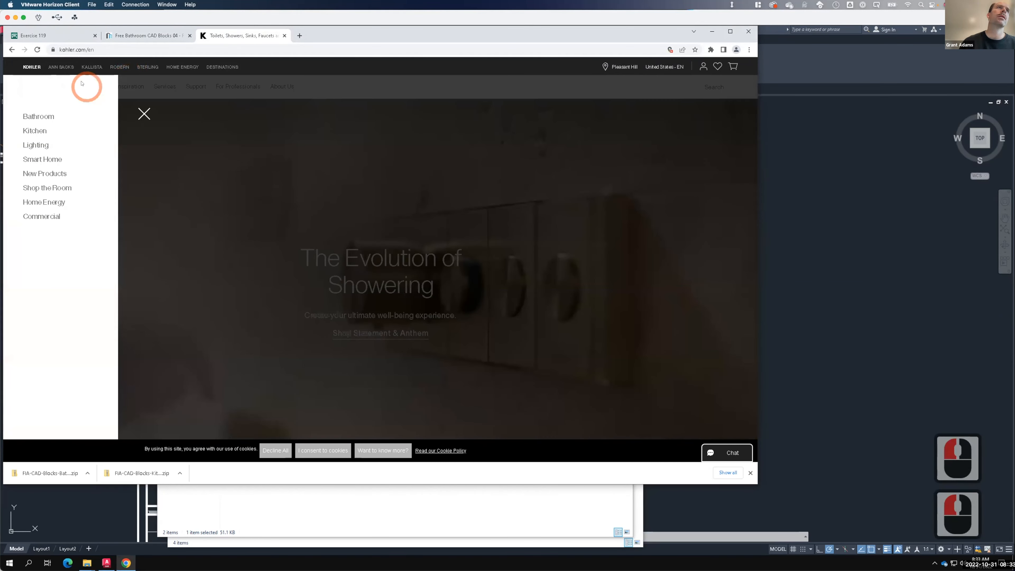
left_click(36, 115)
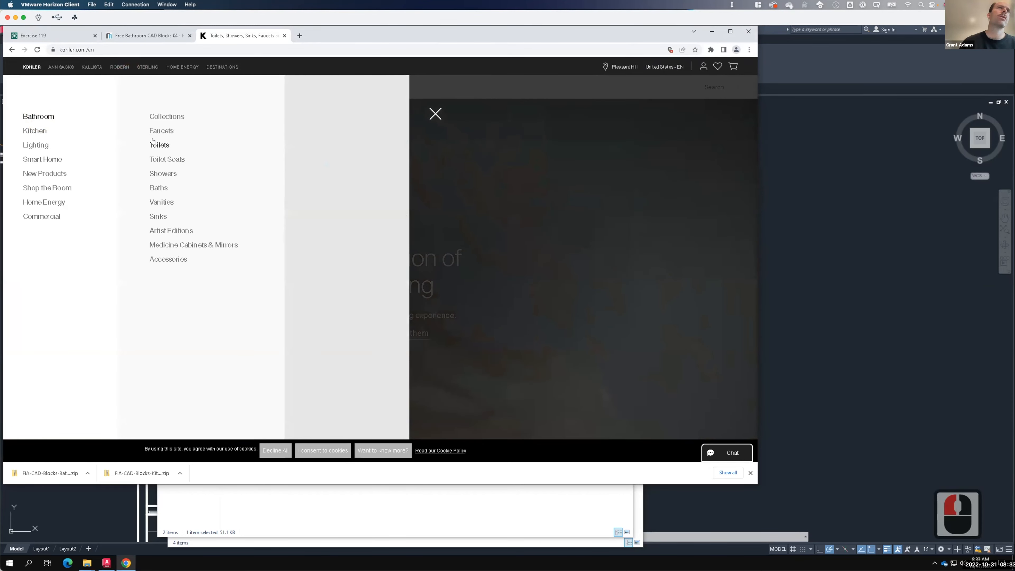
left_click(153, 141)
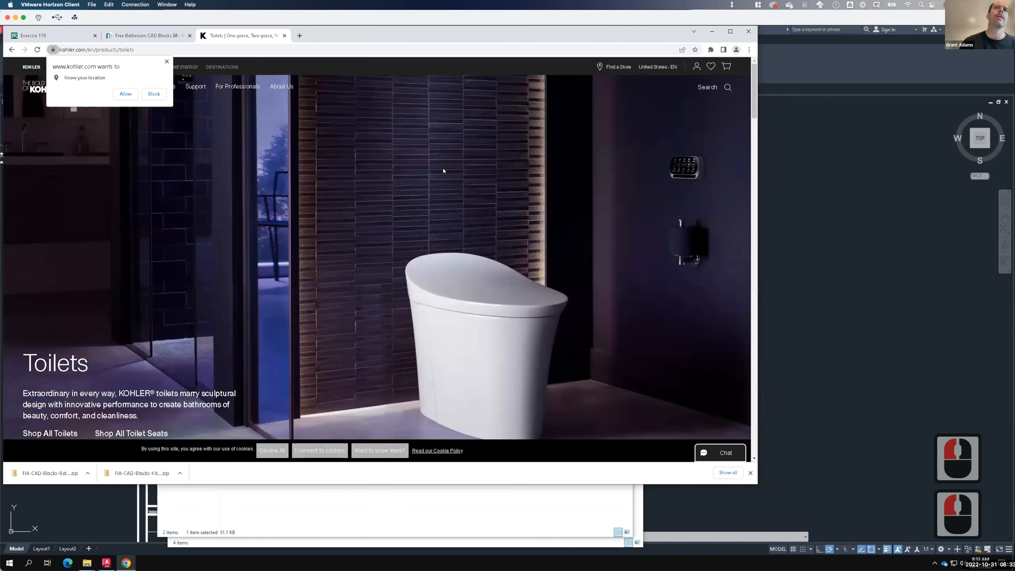
- Open the product page of the Veil one-piece toilet from the Intelligent Toilets section
scroll(444, 170, "down", 5)
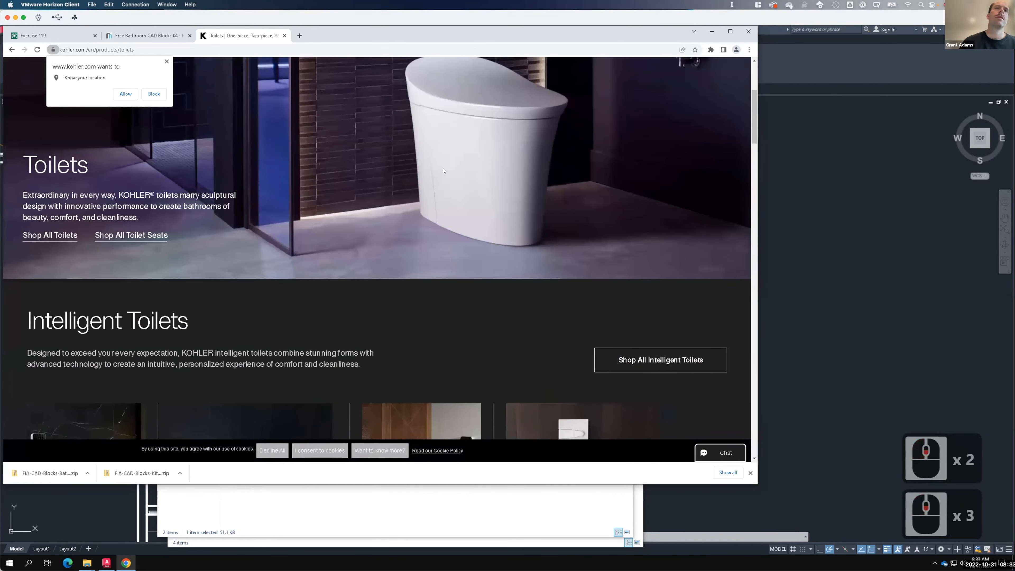
scroll(444, 171, "down", 4)
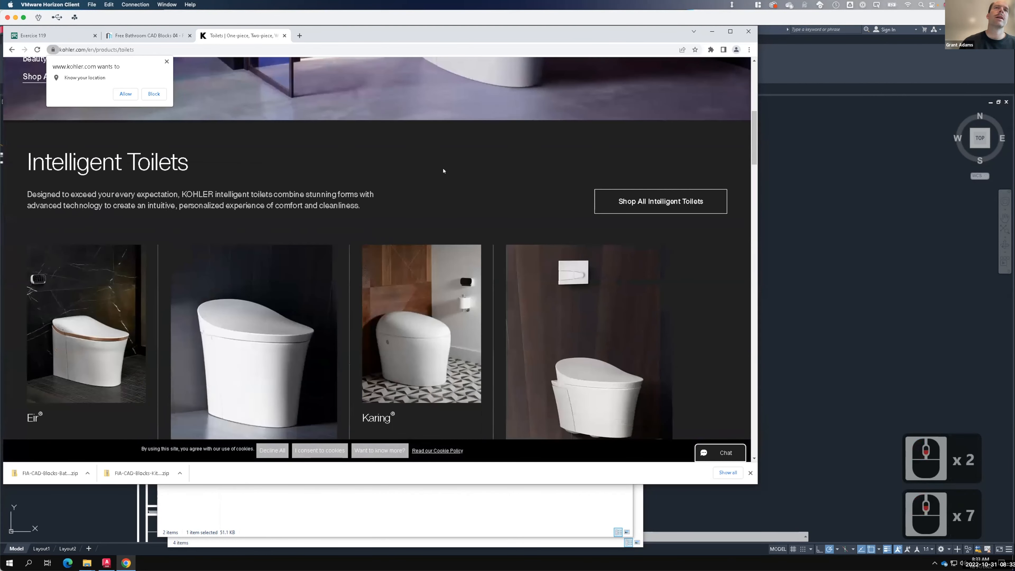
scroll(282, 190, "down", 3)
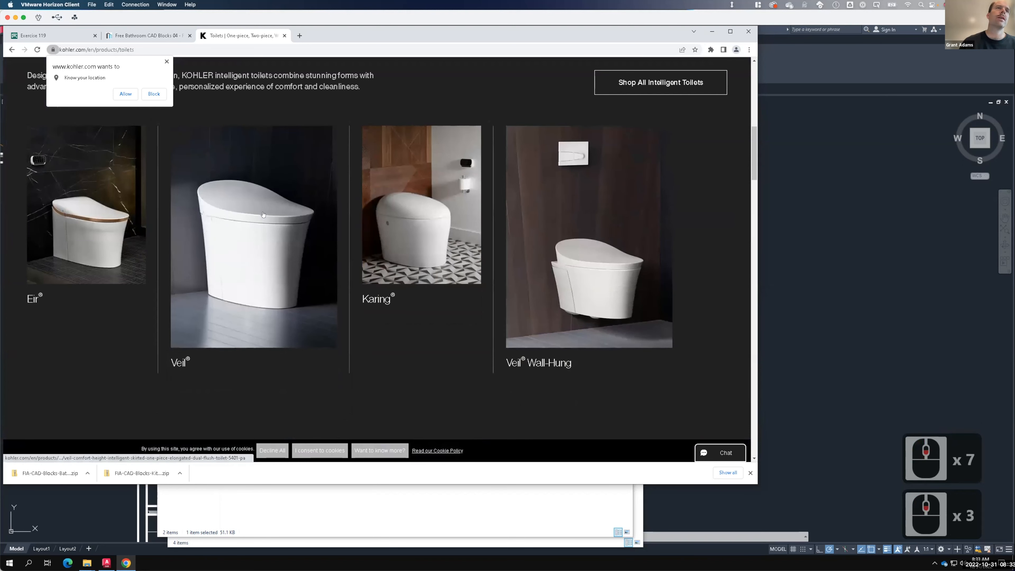
left_click(263, 215)
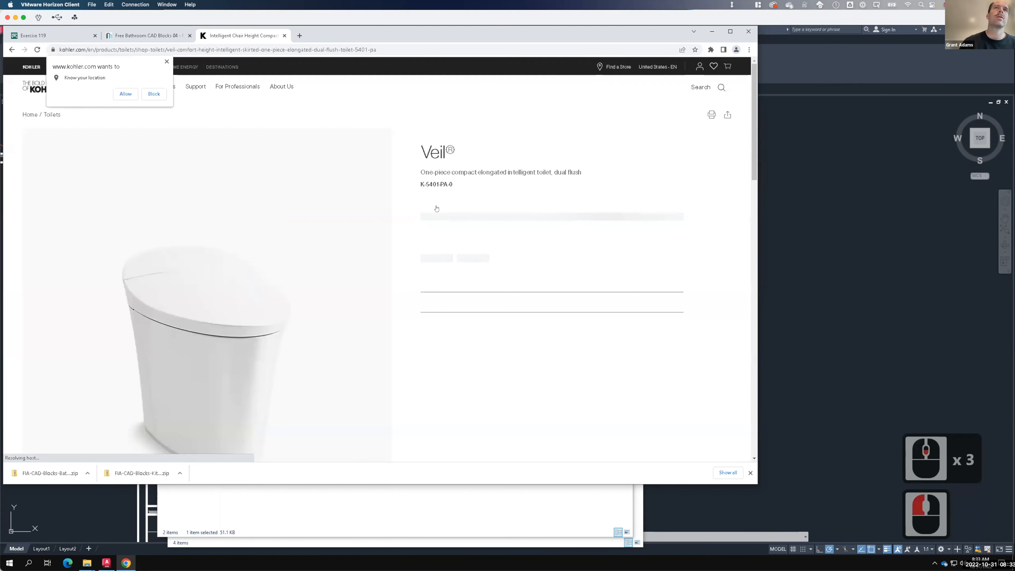
- Download the 2D Plan DWG from the Veil toilet's design files
scroll(518, 202, "down", 7)
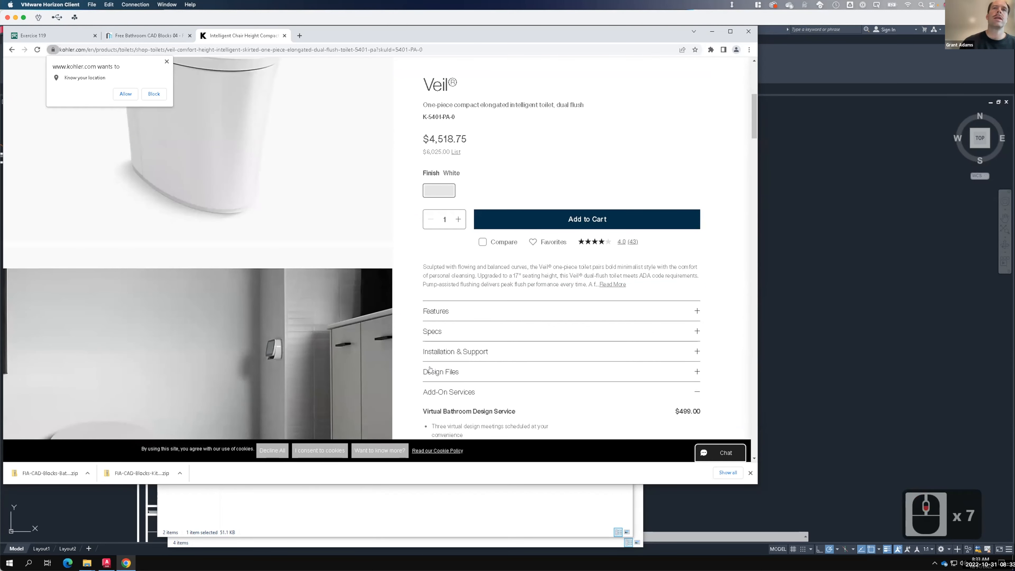
left_click(695, 370)
scroll(736, 387, "down", 2)
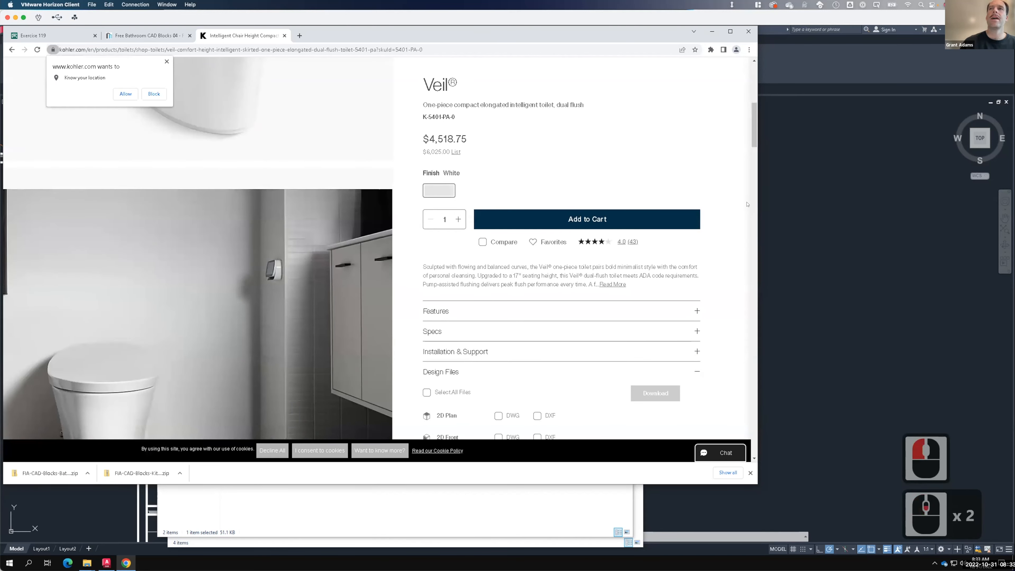
scroll(754, 207, "down", 2)
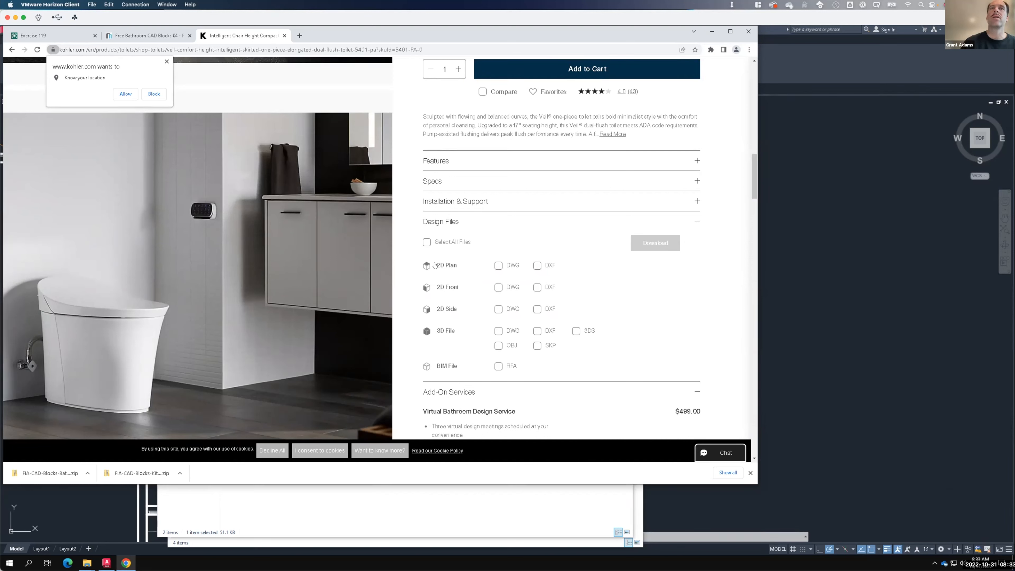
left_click(498, 265)
left_click(659, 242)
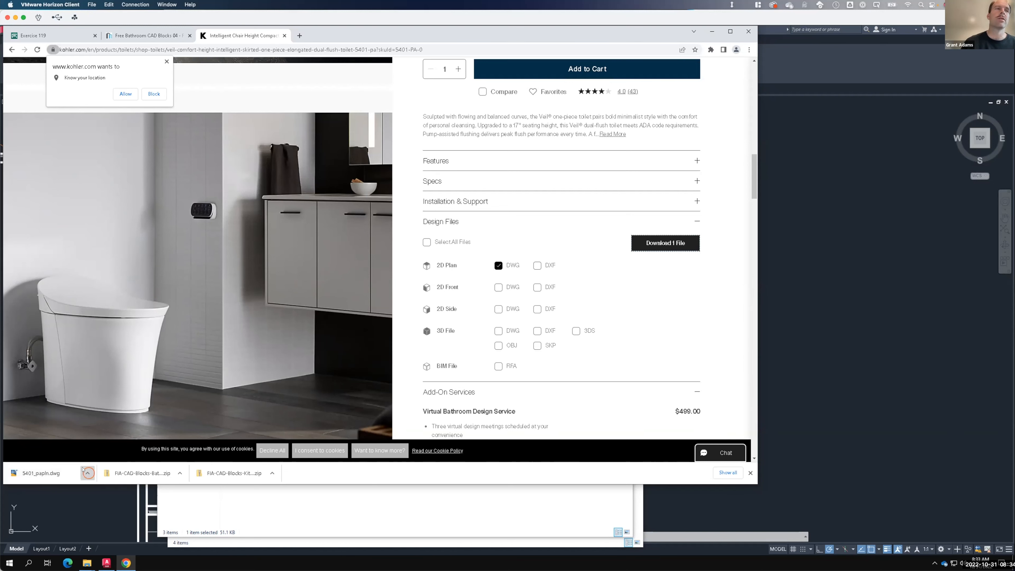
- Show the downloaded 5401_papln.dwg in its folder and copy the file
left_click(88, 473)
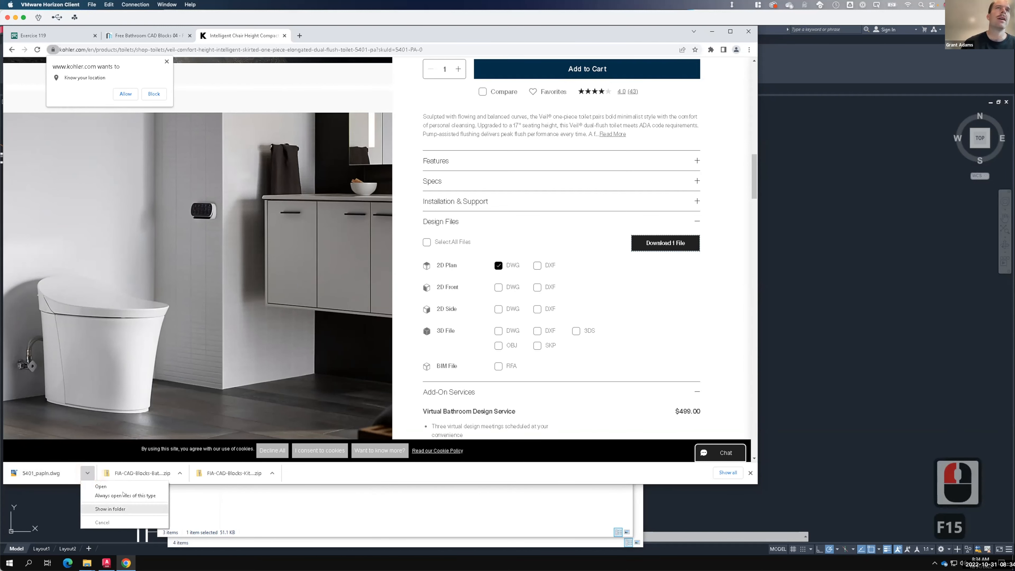
left_click(112, 508)
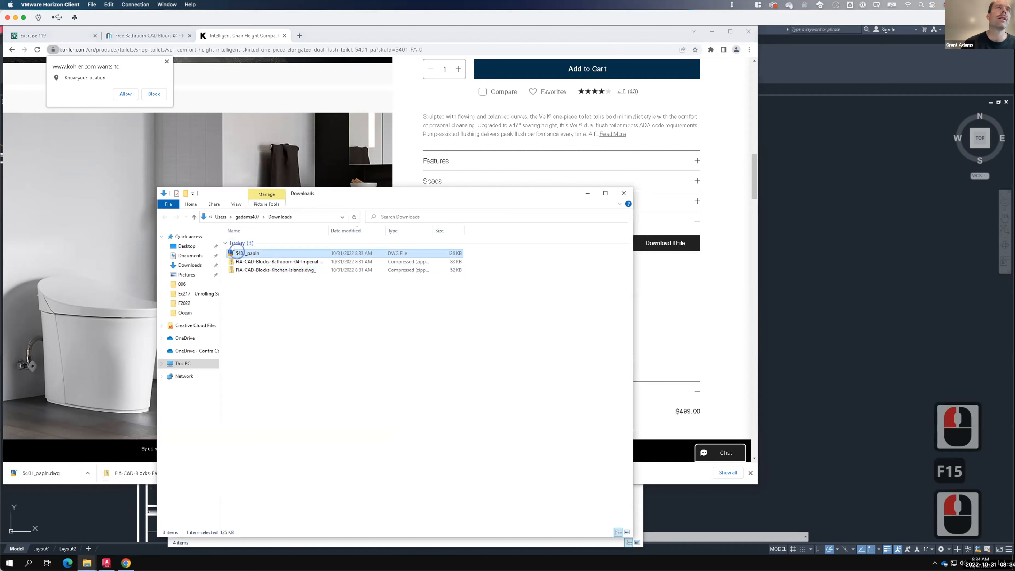
right_click(237, 253)
left_click(257, 367)
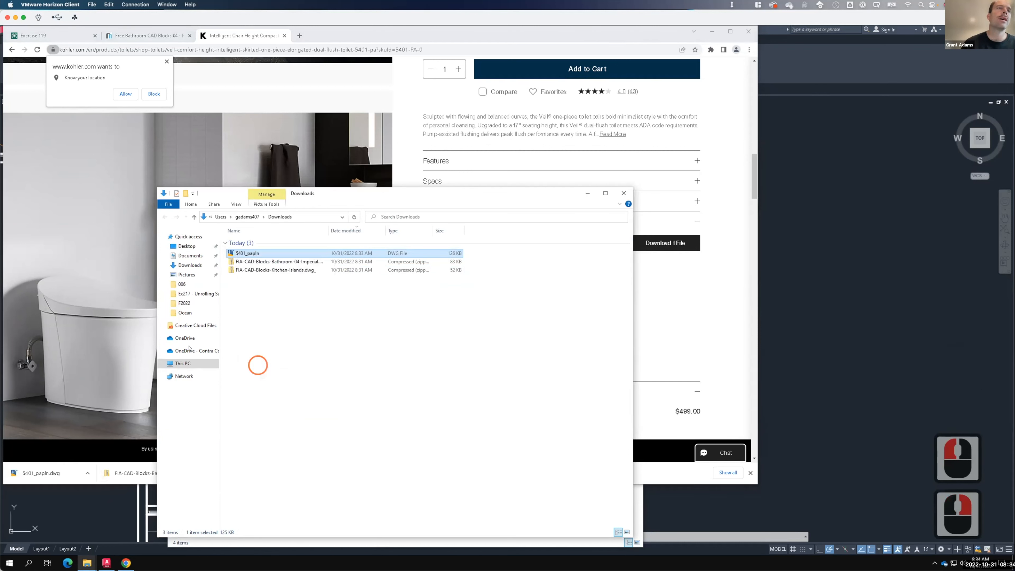
- Paste the copied toilet drawing into the college OneDrive folder Resources\AutoCAD\Blocks\Bathroom
left_click(193, 347)
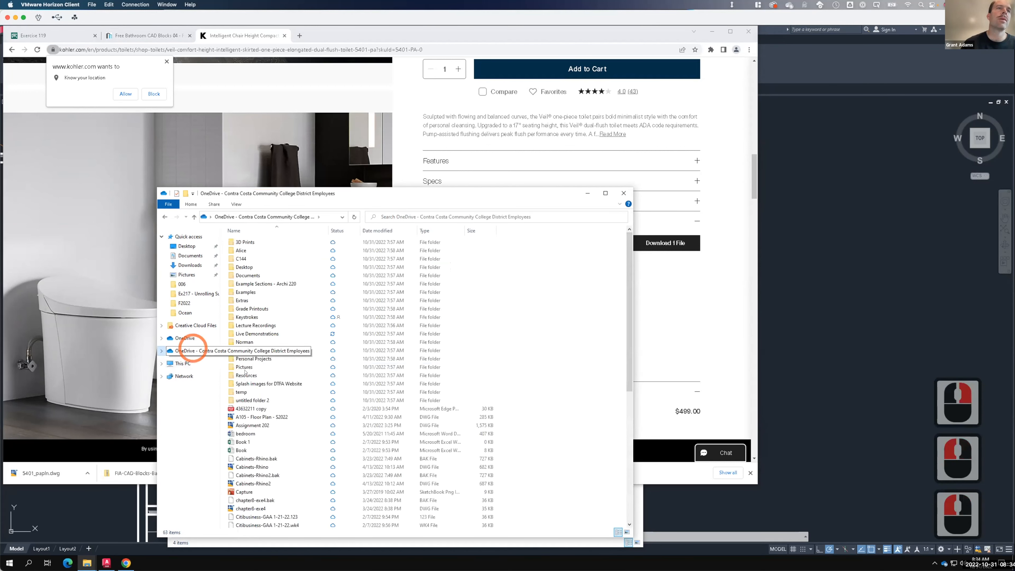
double_click(246, 374)
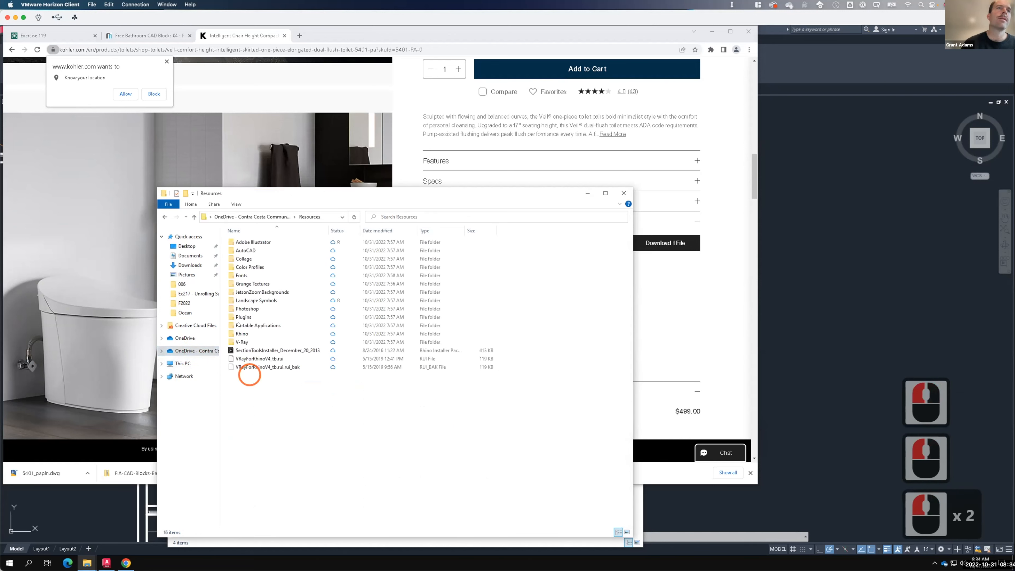
double_click(240, 249)
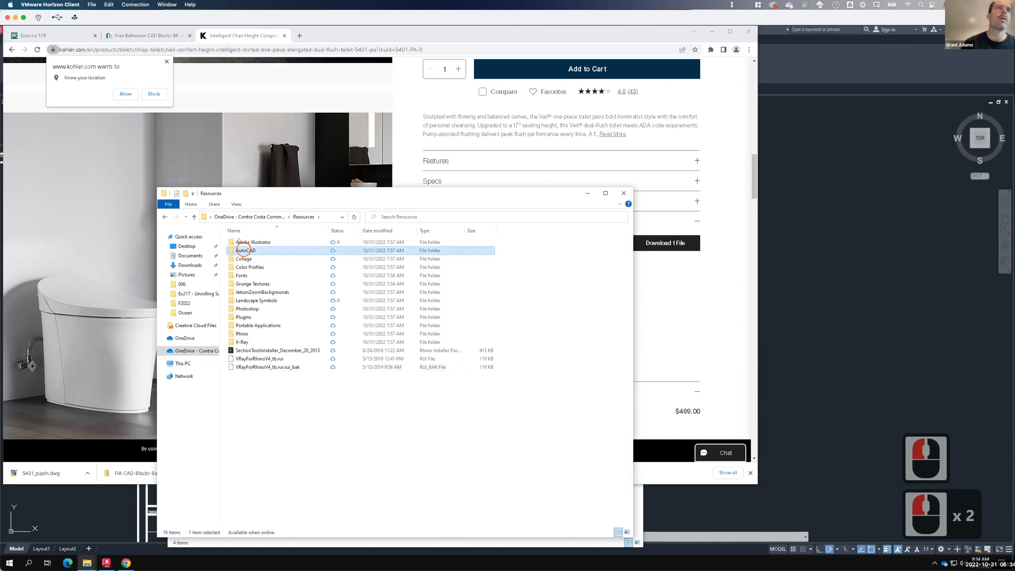
double_click(240, 241)
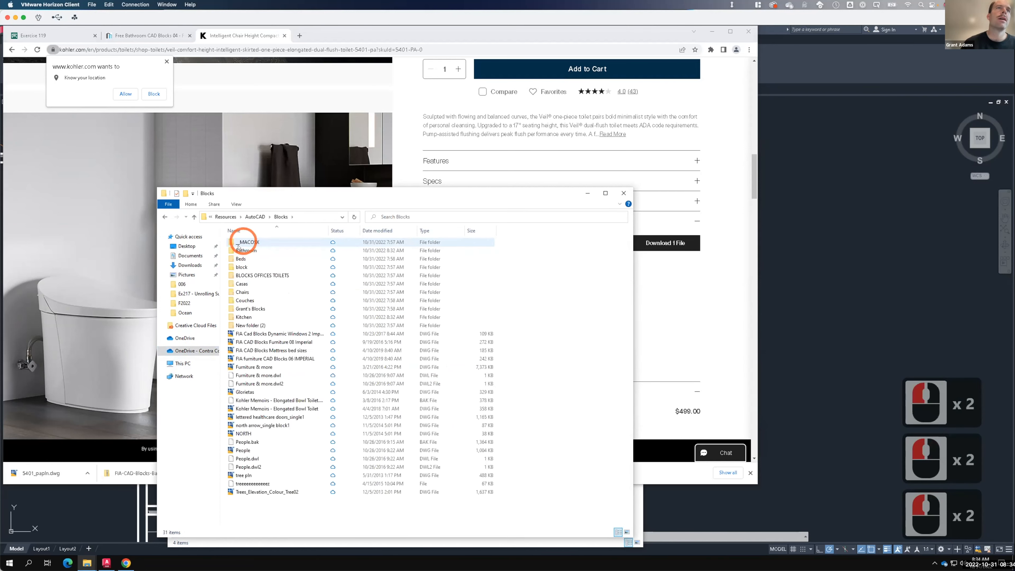
left_click(239, 248)
double_click(239, 250)
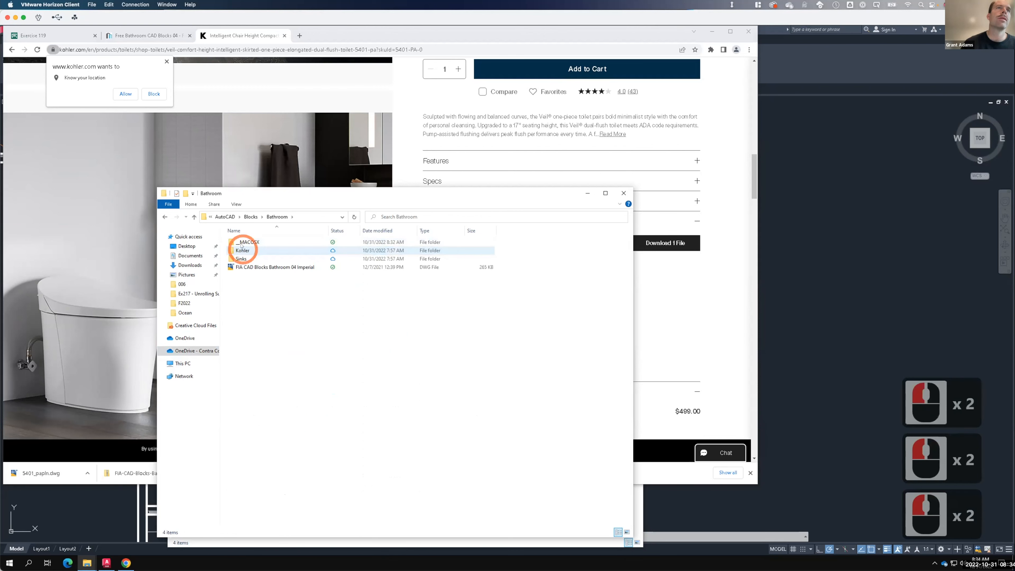
right_click(247, 292)
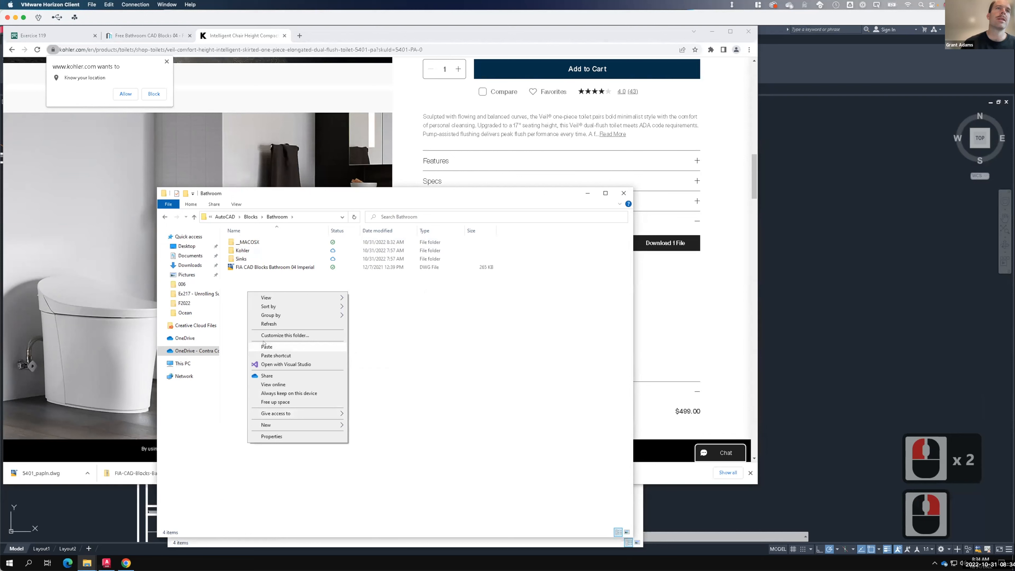
left_click(267, 346)
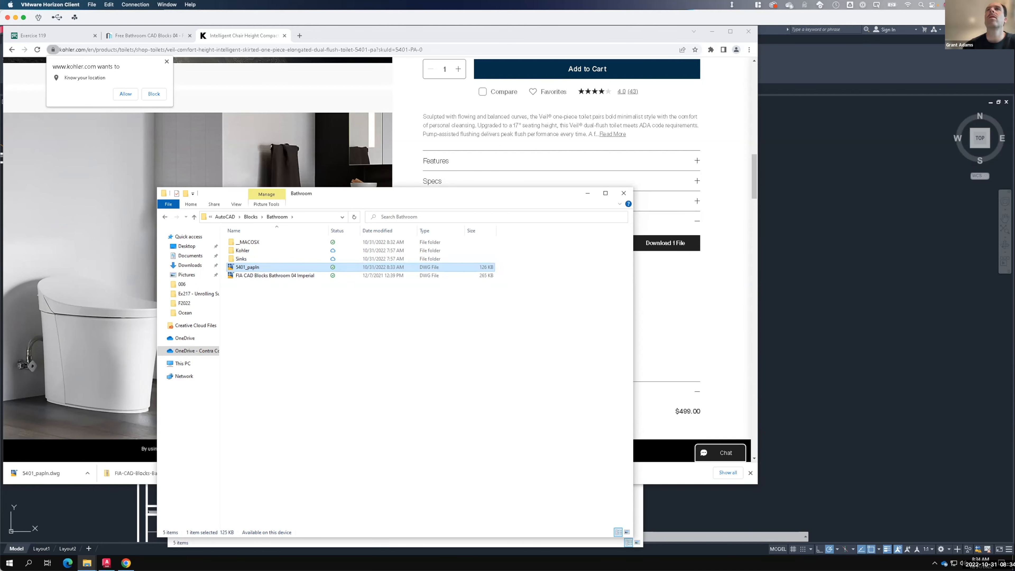
- Switch back to AutoCAD, close the Layer Properties Manager and display the Insert tools
left_click(873, 168)
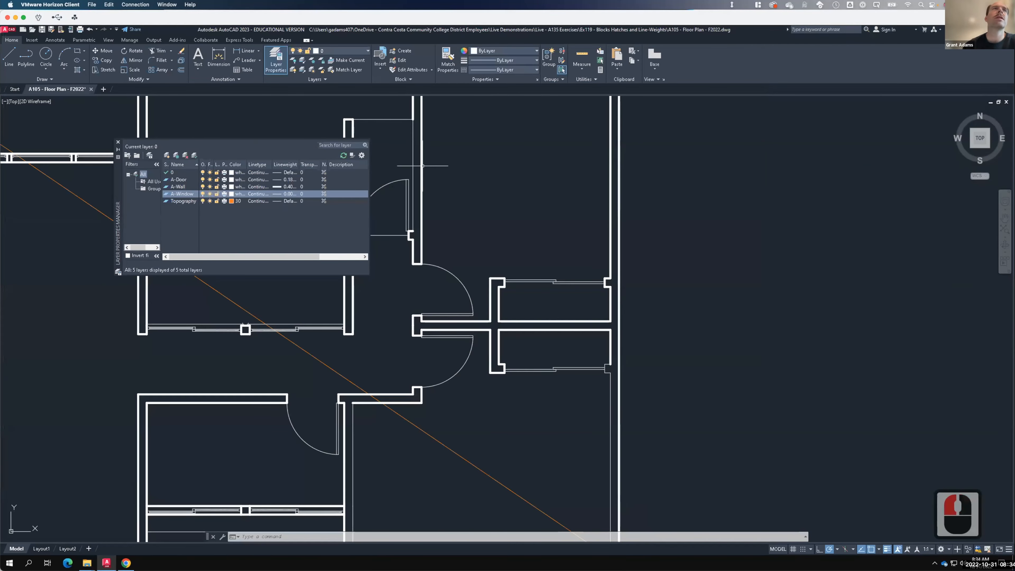
left_click(118, 142)
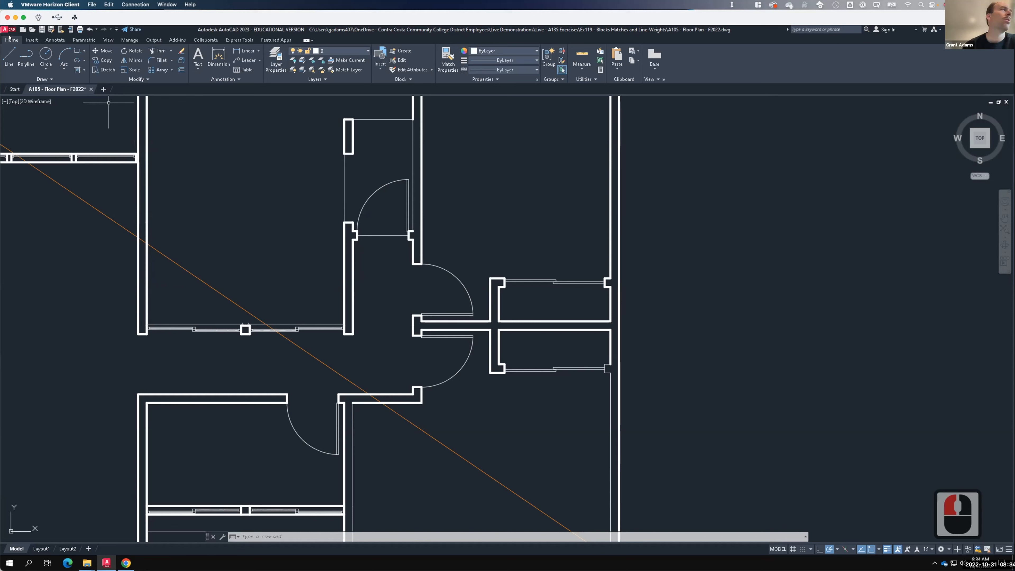
left_click(27, 39)
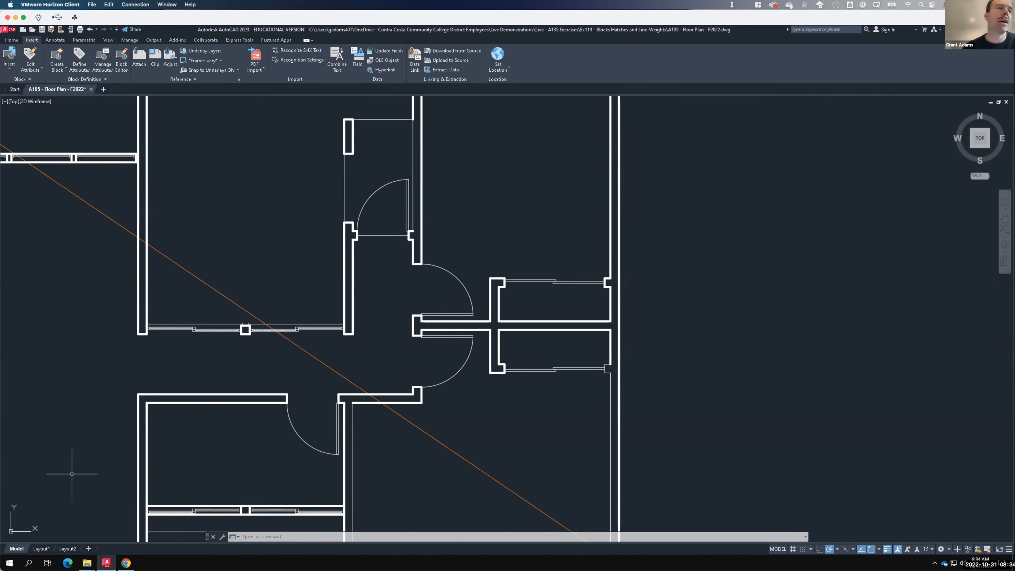
- Check the block drawings stored in the Kitchen folder in File Explorer and return to AutoCAD
mouse_move(81, 559)
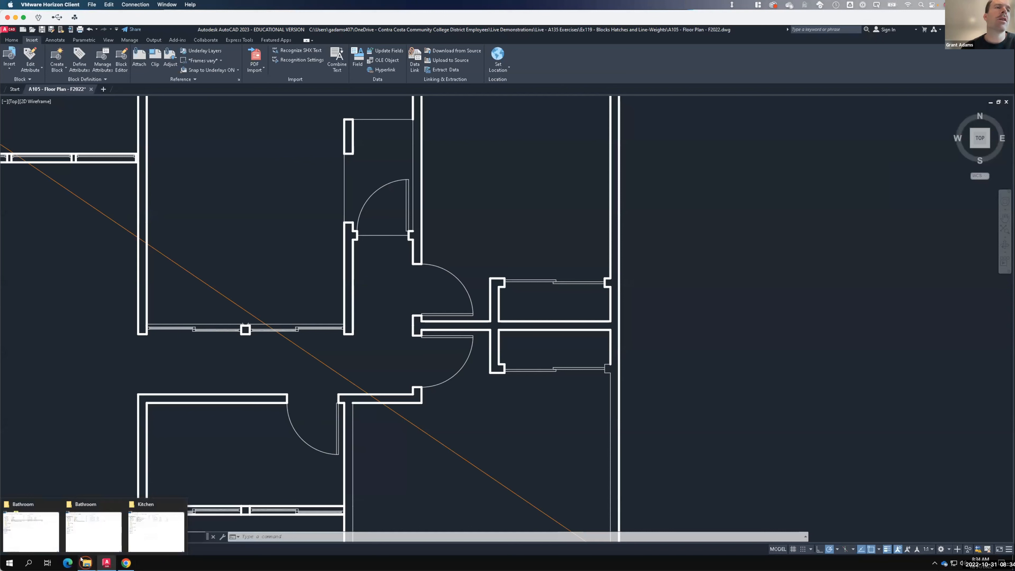
left_click(150, 519)
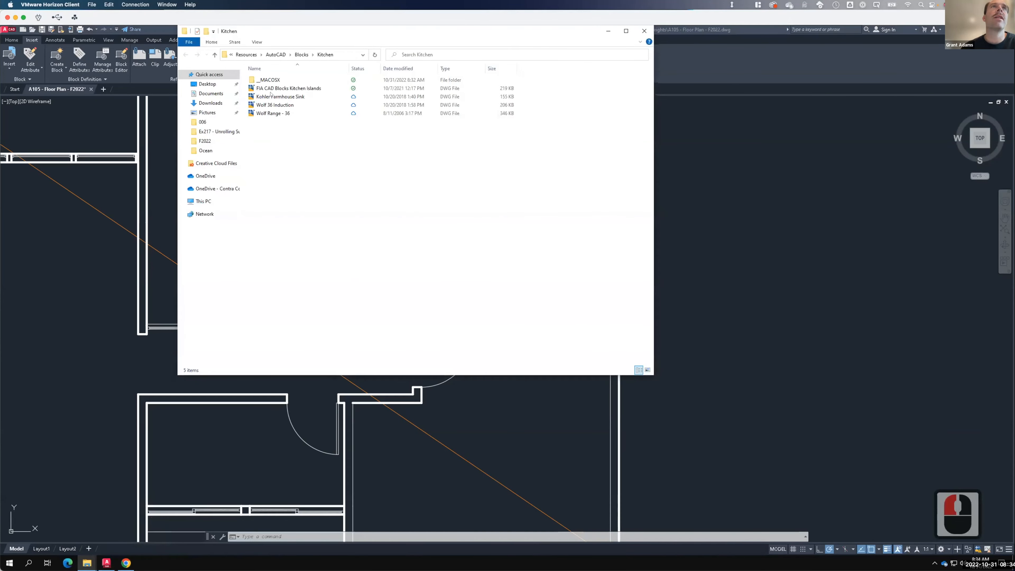
key("F15")
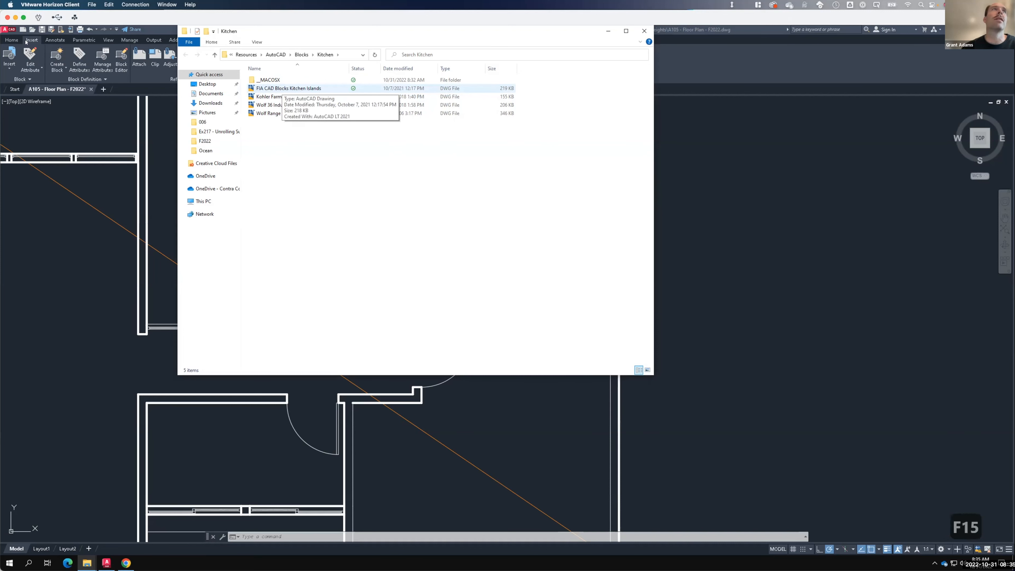
left_click(25, 25)
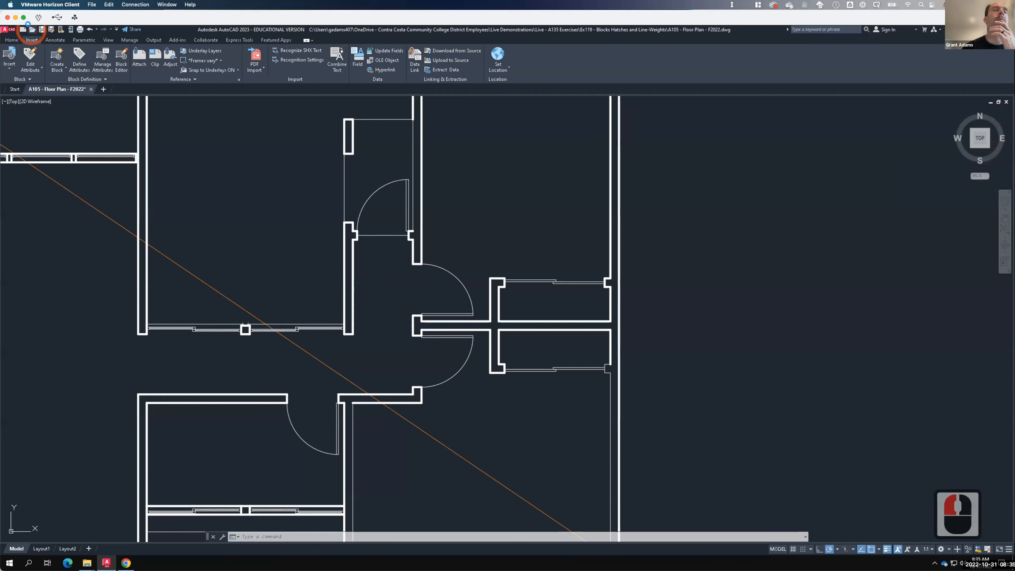
- Start opening a drawing and browse to the Resources folder in the college OneDrive
left_click(32, 29)
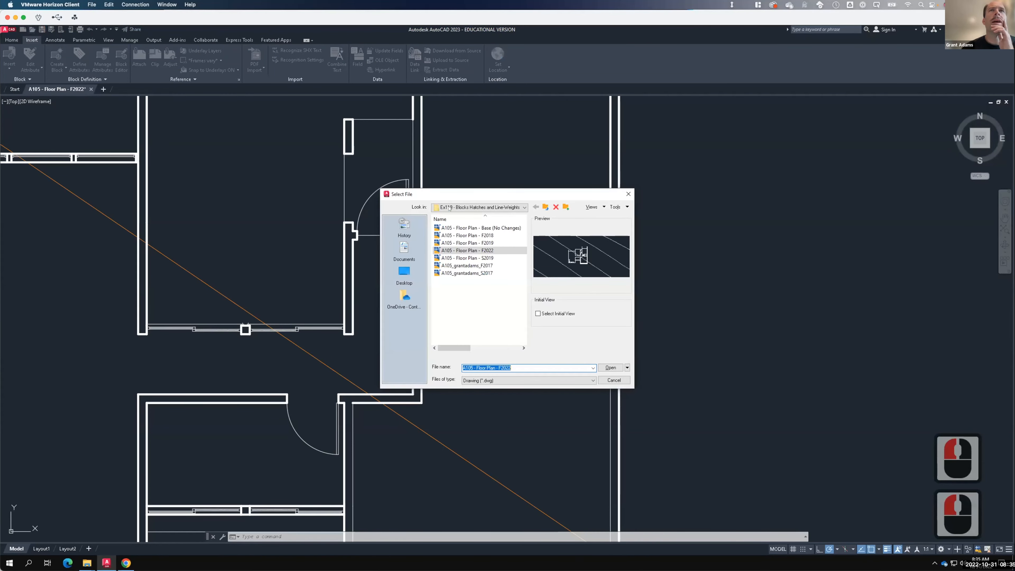
left_click(405, 296)
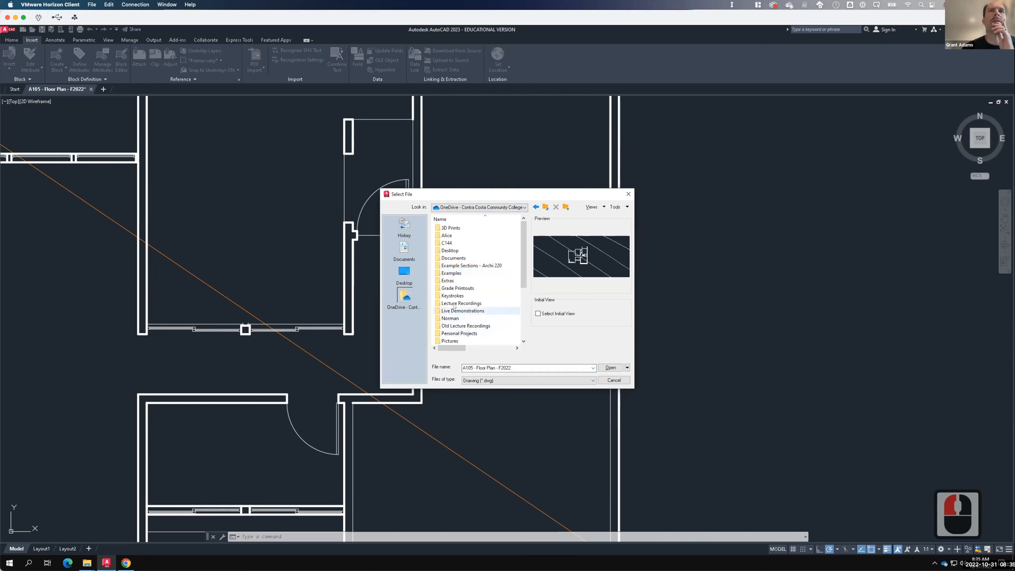
double_click(458, 311)
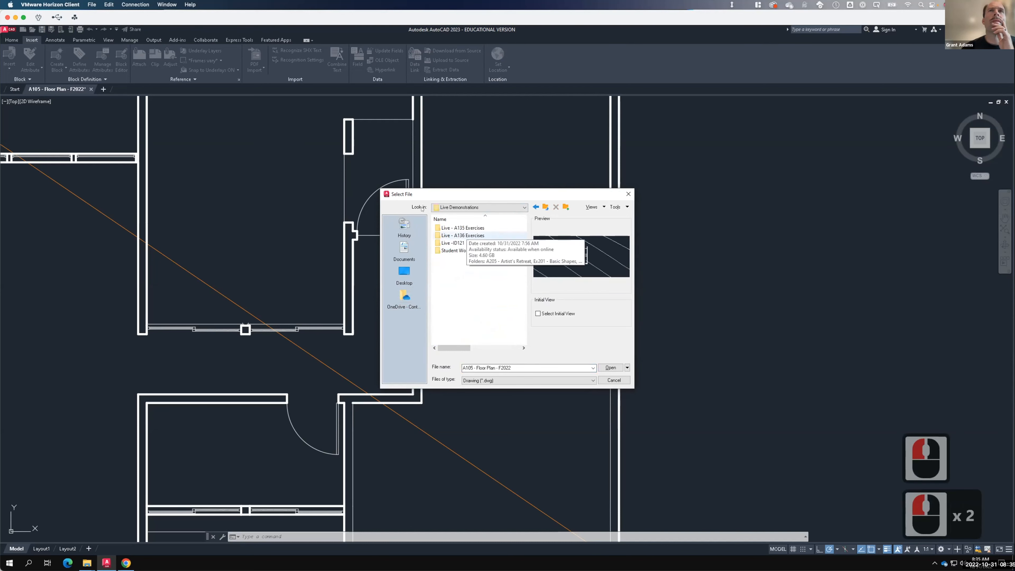
left_click(536, 207)
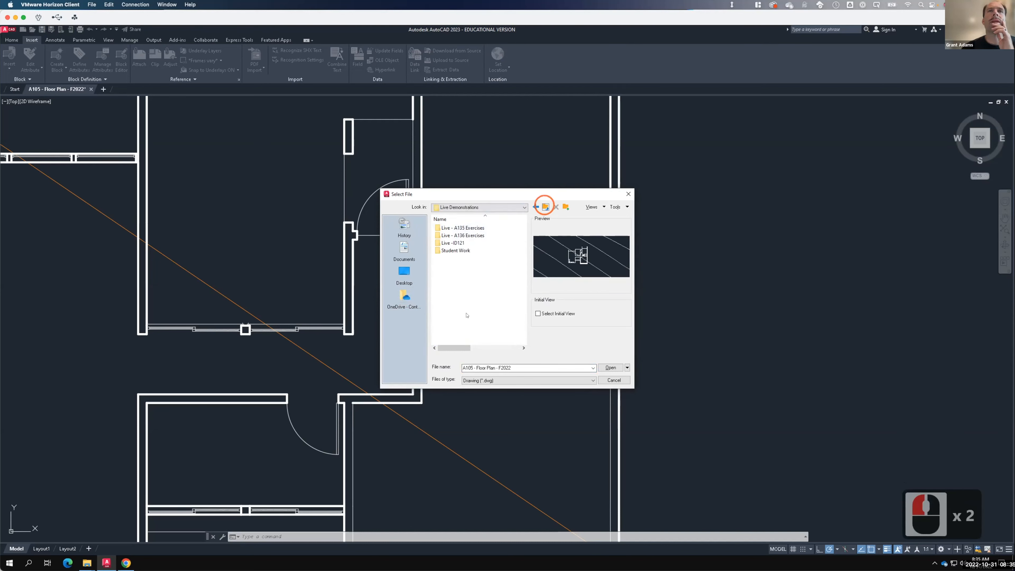
scroll(466, 317, "down", 5)
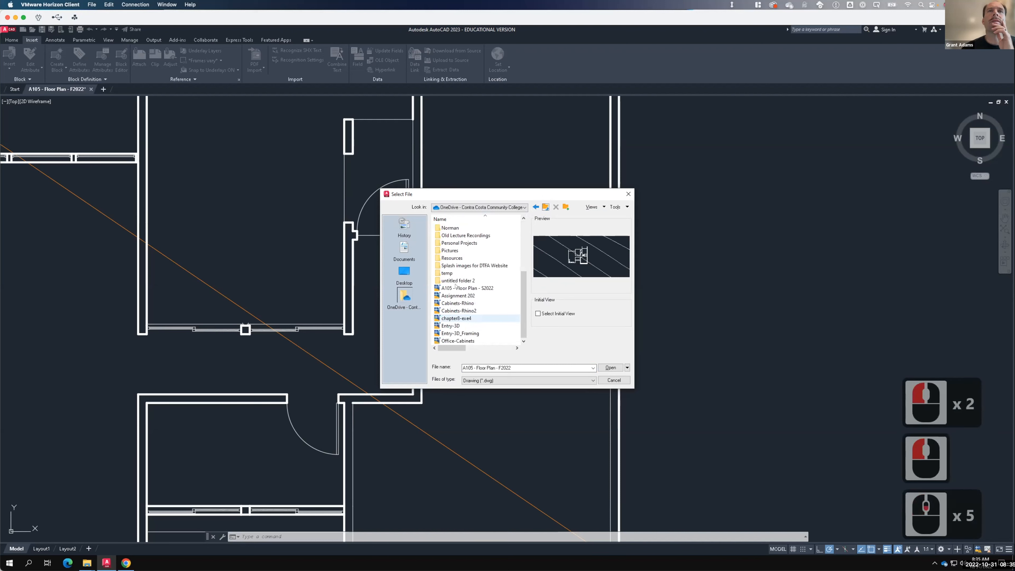
- Open the drawing FIA CAD Blocks Bathroom 04 Imperial from the Resources folder's AutoCAD, Blocks, Bathroom subfolders
double_click(451, 259)
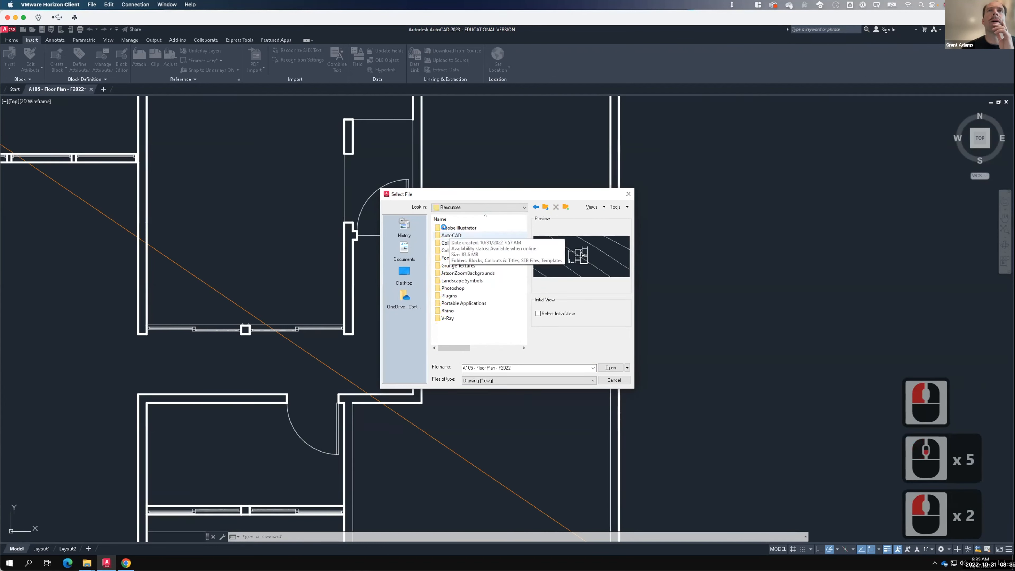
double_click(450, 235)
double_click(447, 227)
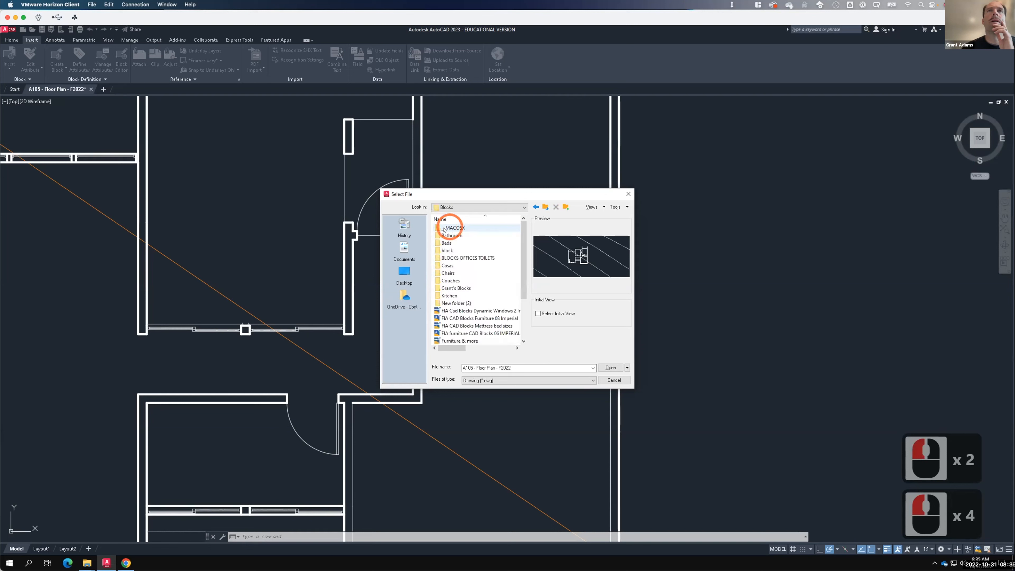
double_click(450, 235)
left_click(460, 259)
left_click(603, 367)
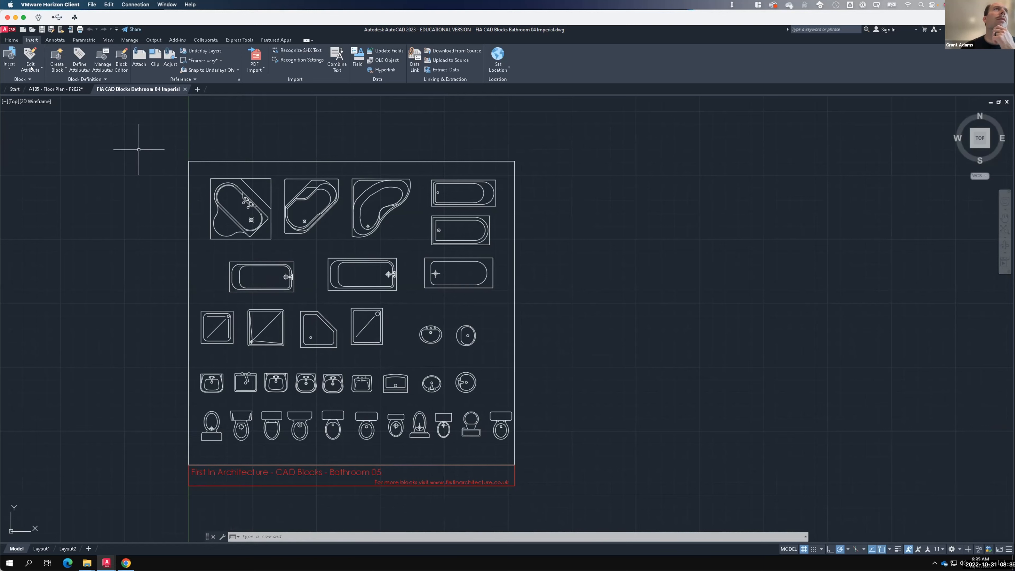
- Return to the A105 - Floor Plan - F2022 drawing and open the file selection for a block library
left_click(54, 88)
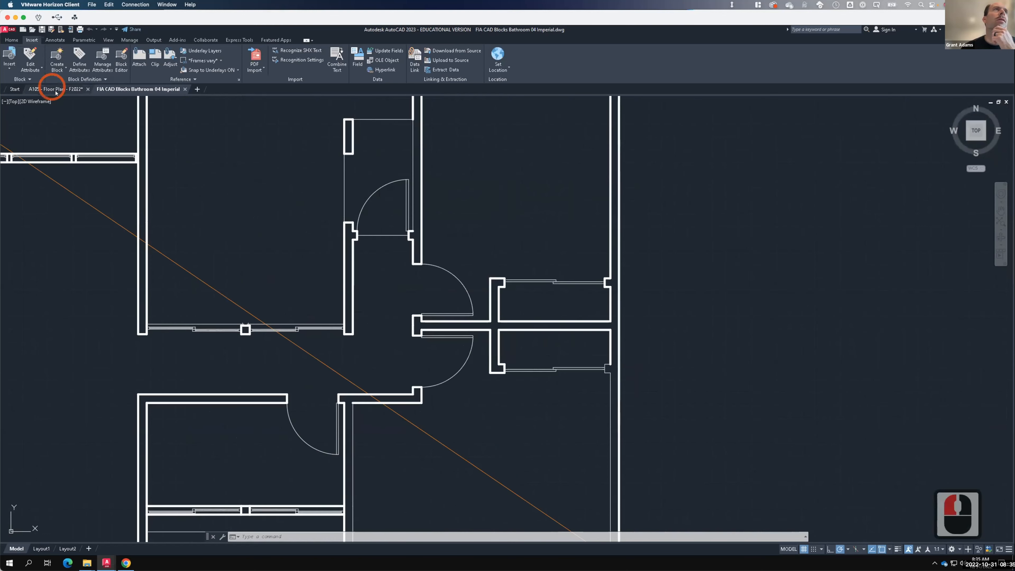
mouse_move(54, 90)
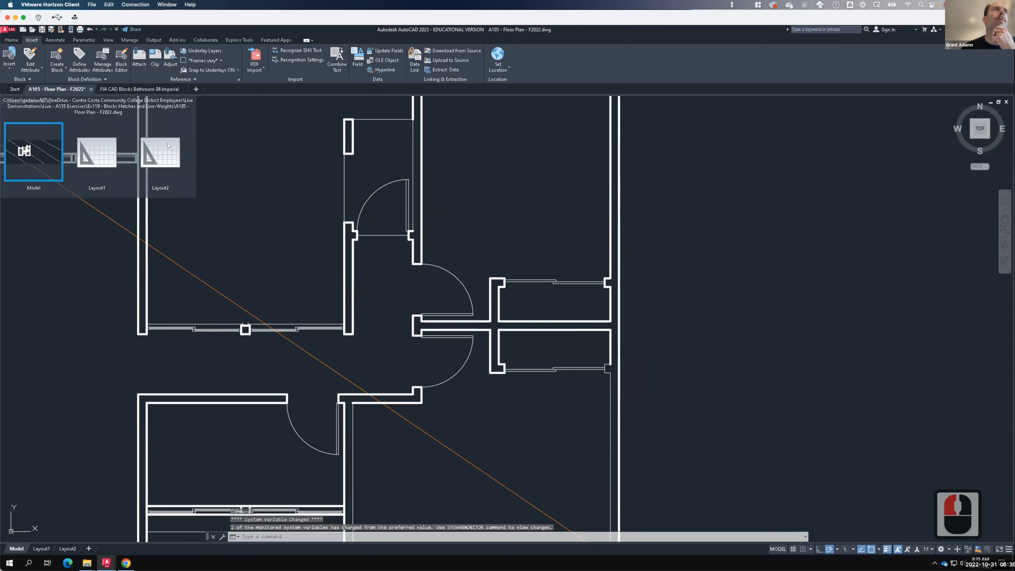
left_click(10, 64)
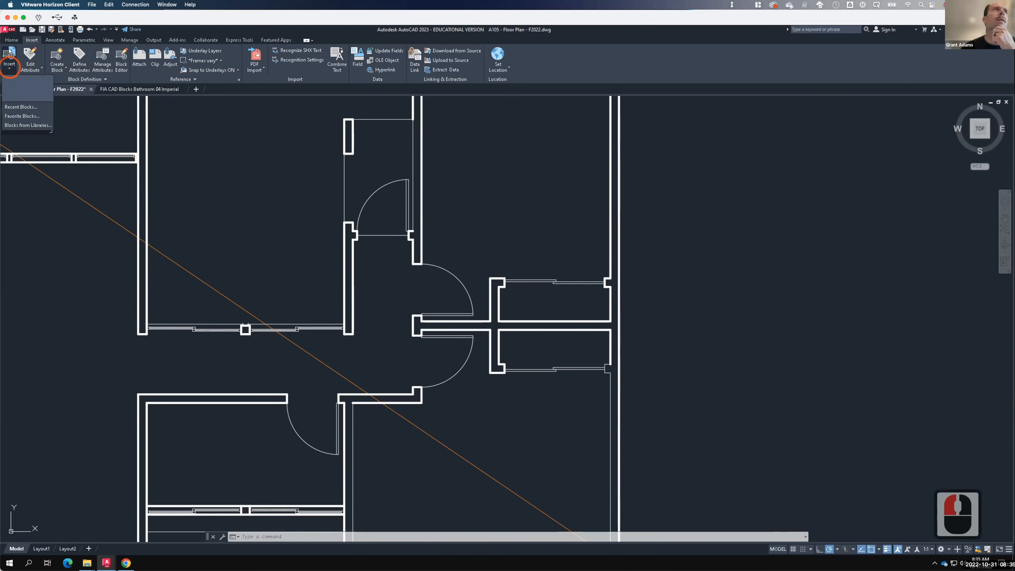
left_click(9, 47)
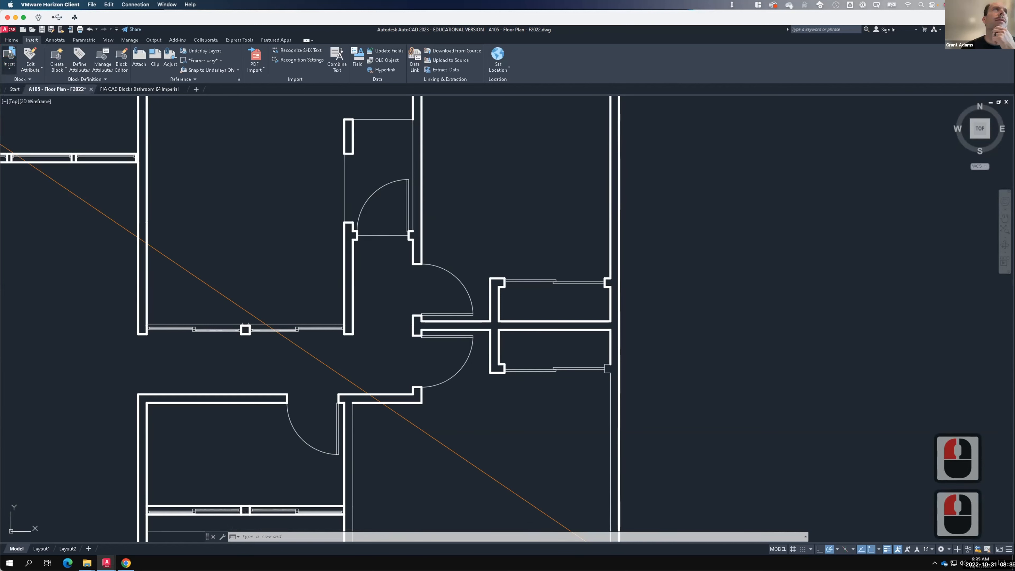
left_click(9, 52)
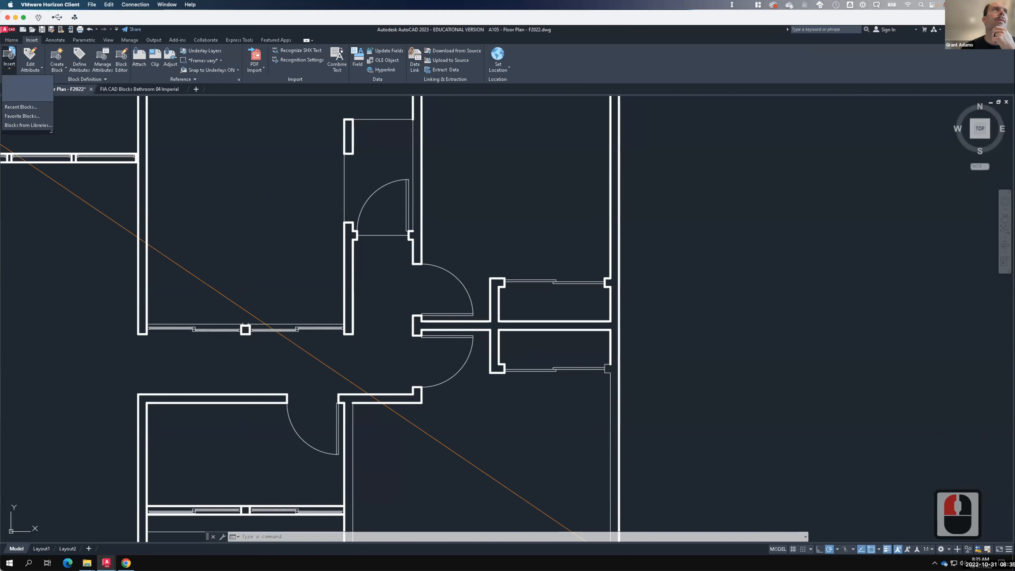
left_click(11, 66)
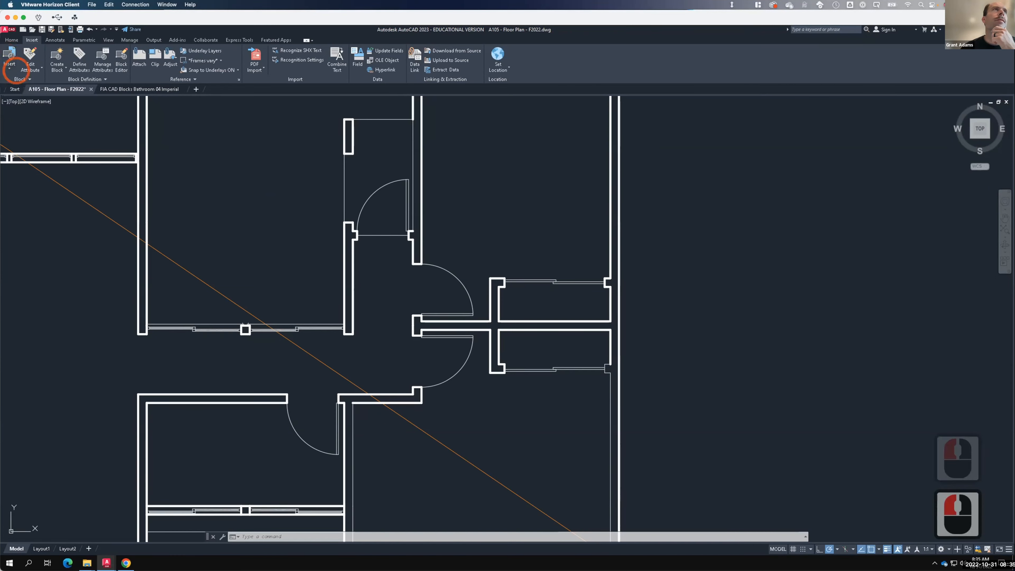
left_click(9, 51)
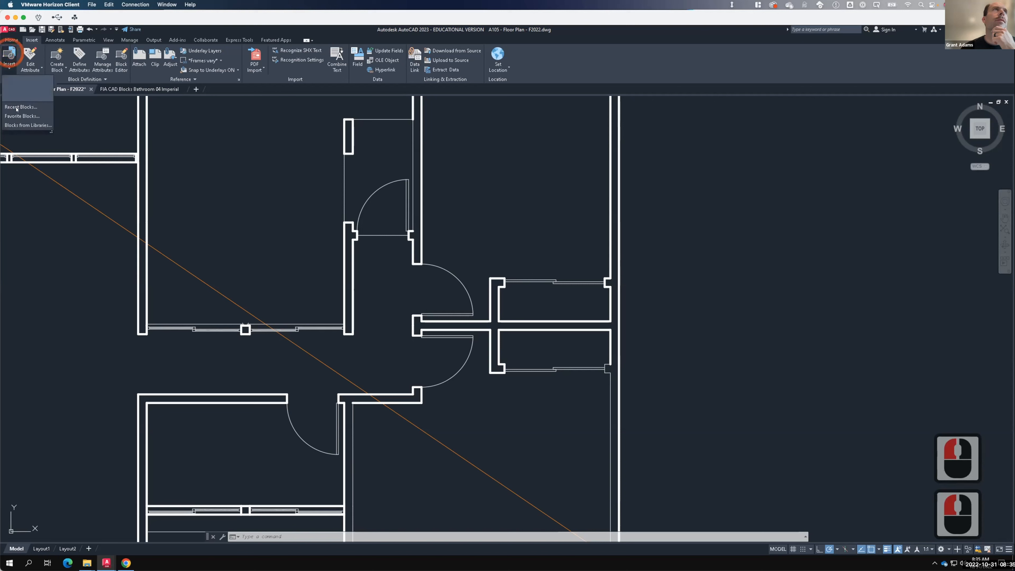
key("F15")
left_click(30, 125)
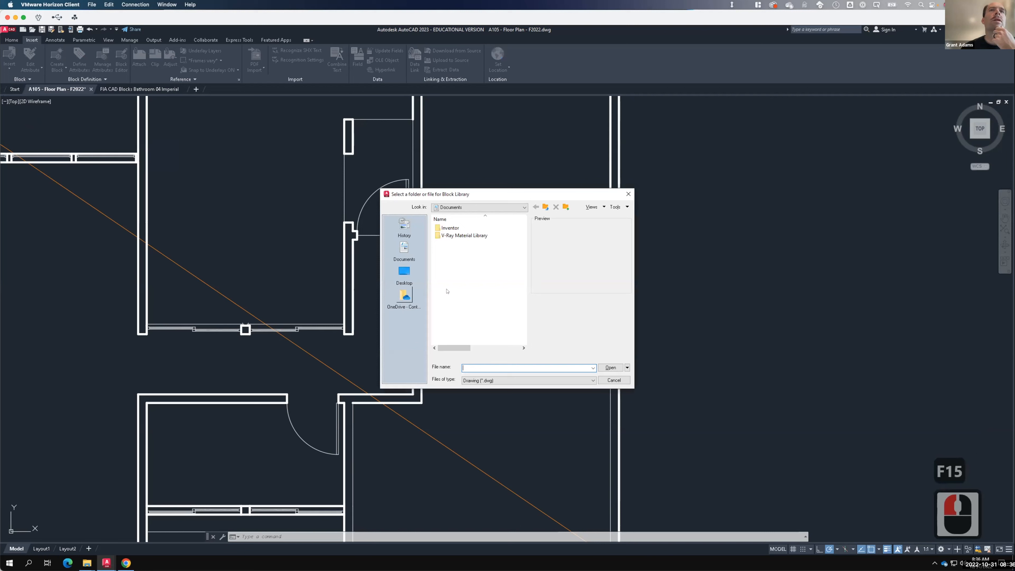
- Load FIA CAD Blocks Bathroom 04 Imperial from OneDrive's Resources, AutoCAD, Blocks, Bathroom folder as the block library
left_click(404, 296)
scroll(447, 280, "down", 5)
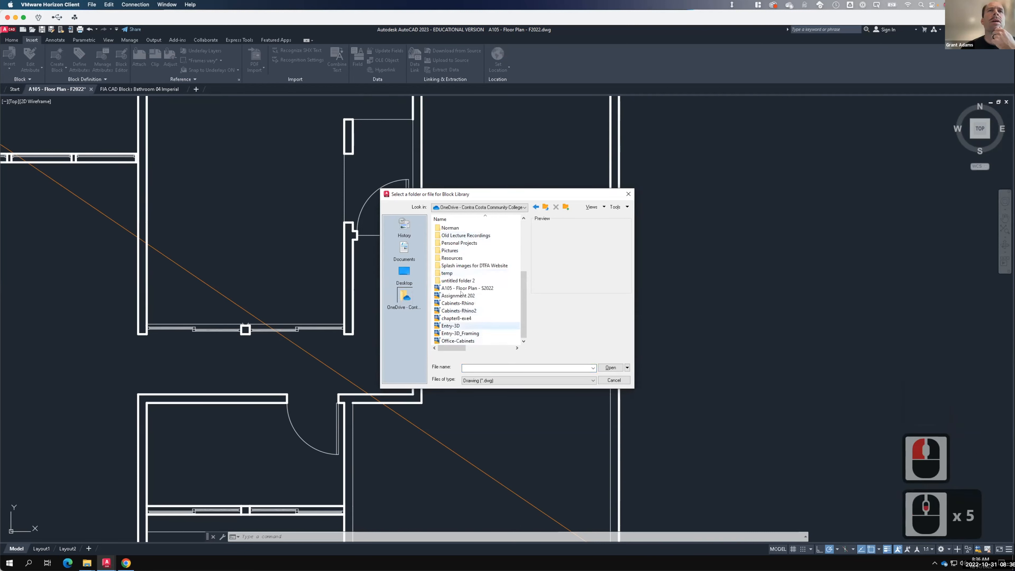
double_click(450, 258)
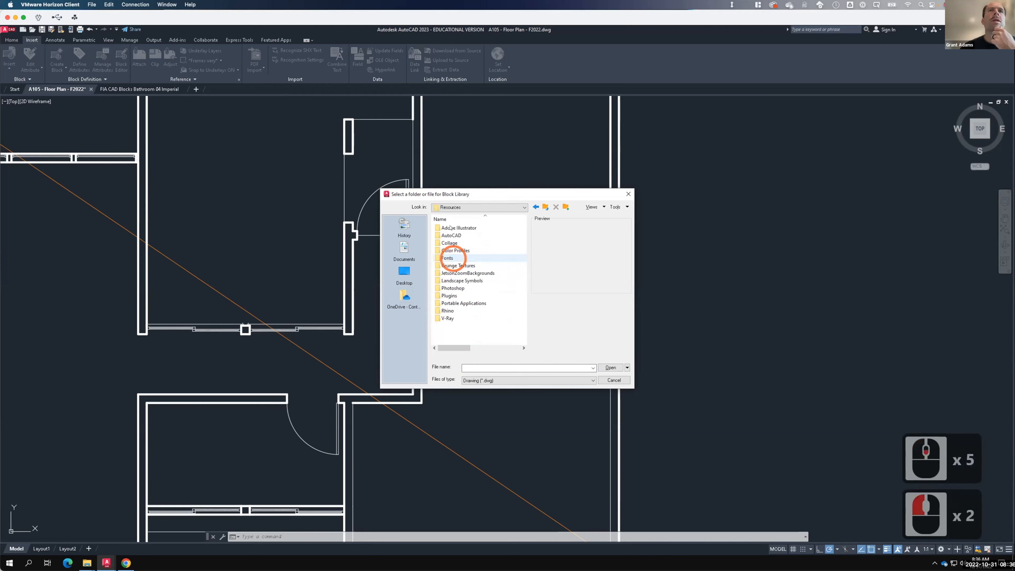
double_click(451, 234)
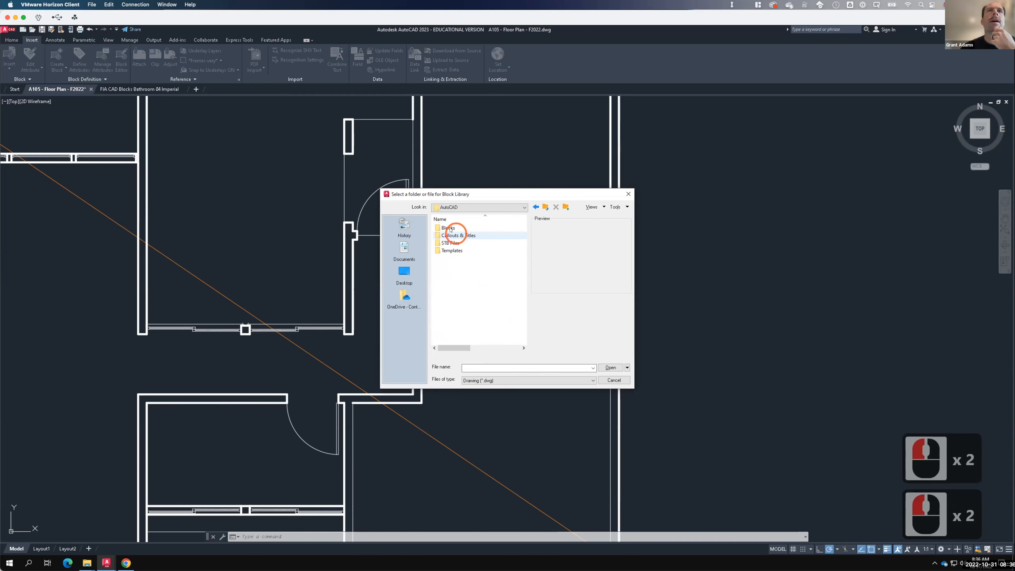
left_click(449, 227)
double_click(448, 227)
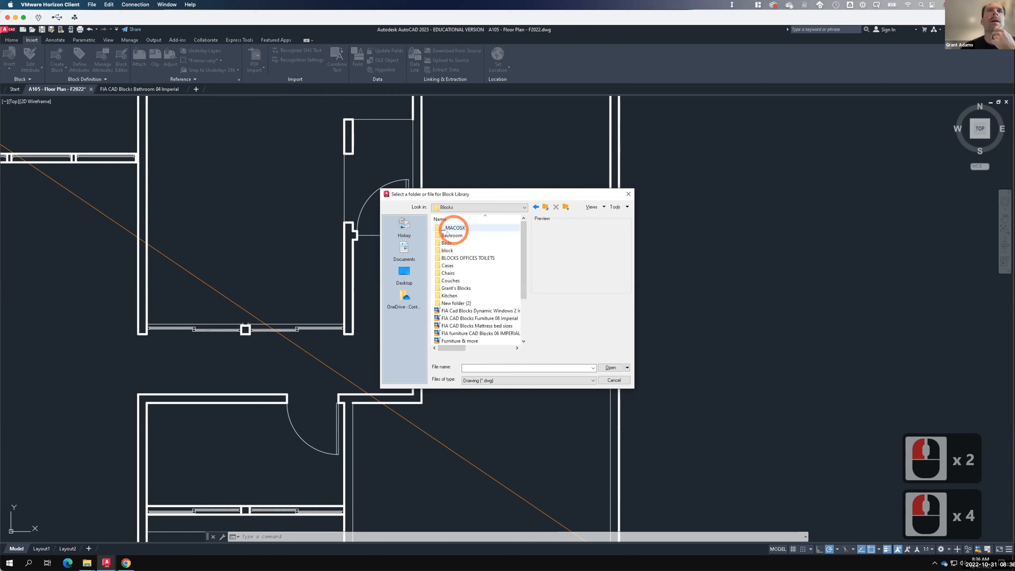
double_click(450, 235)
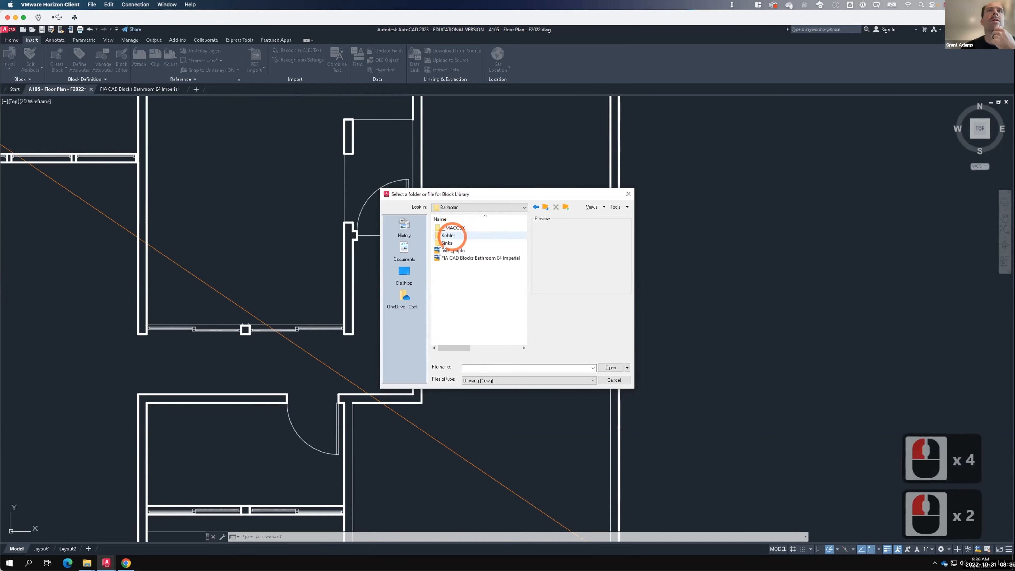
left_click(446, 258)
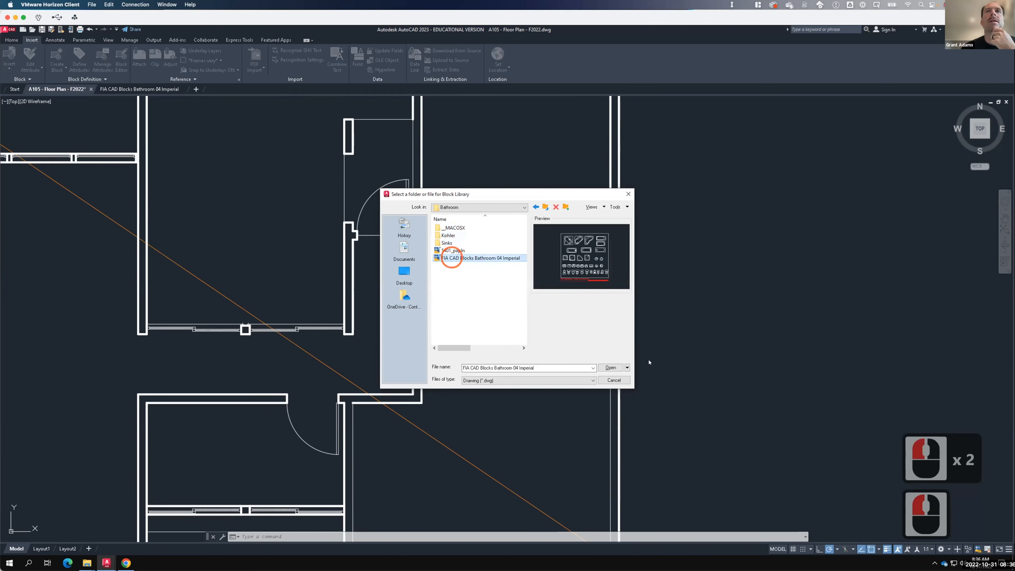
left_click(610, 367)
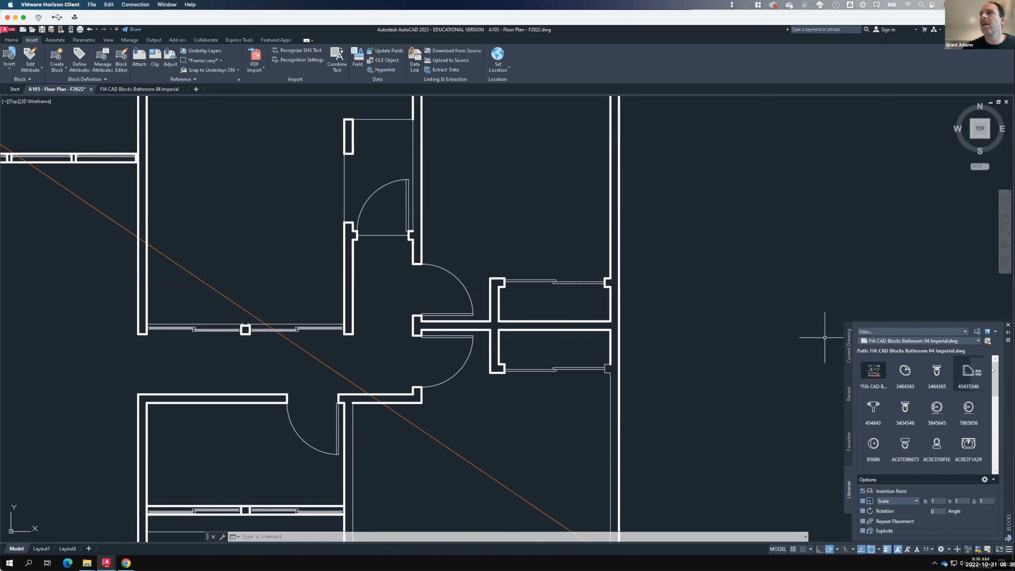
- Insert the WC-01 toilet block from the bathroom library into the empty area beside the floor plan
left_click_drag(995, 381, 996, 458)
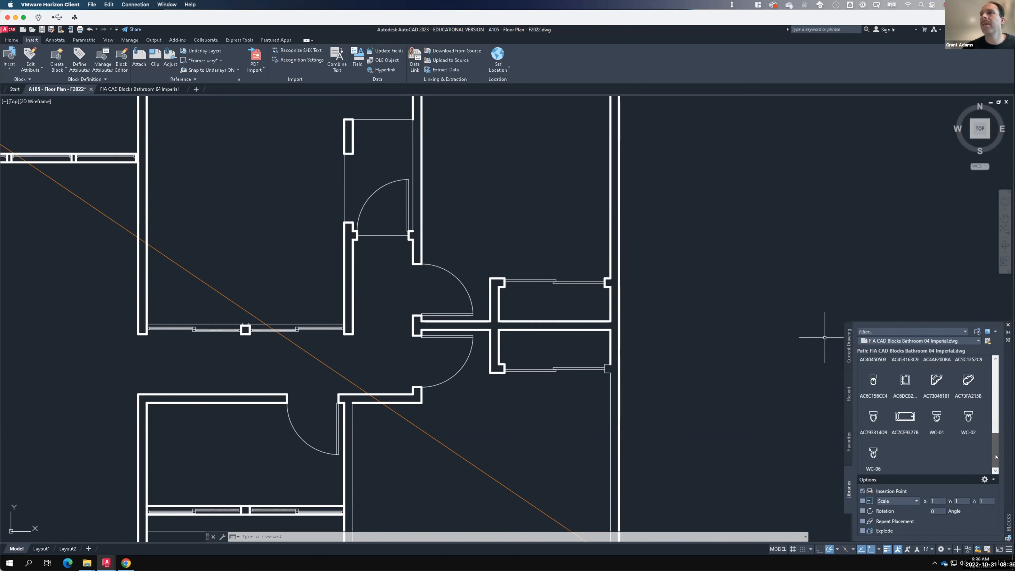
left_click(936, 417)
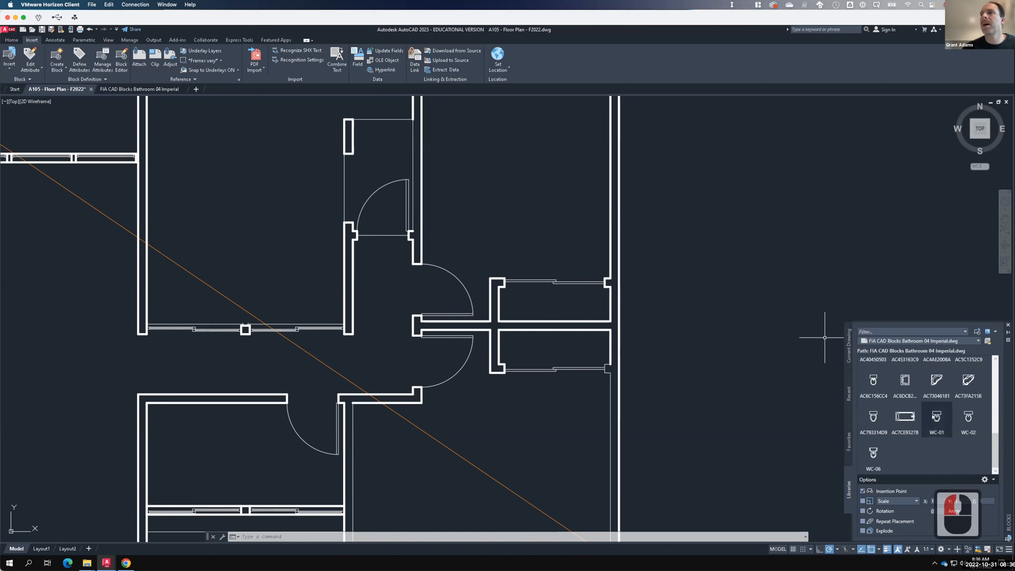
left_click(935, 417)
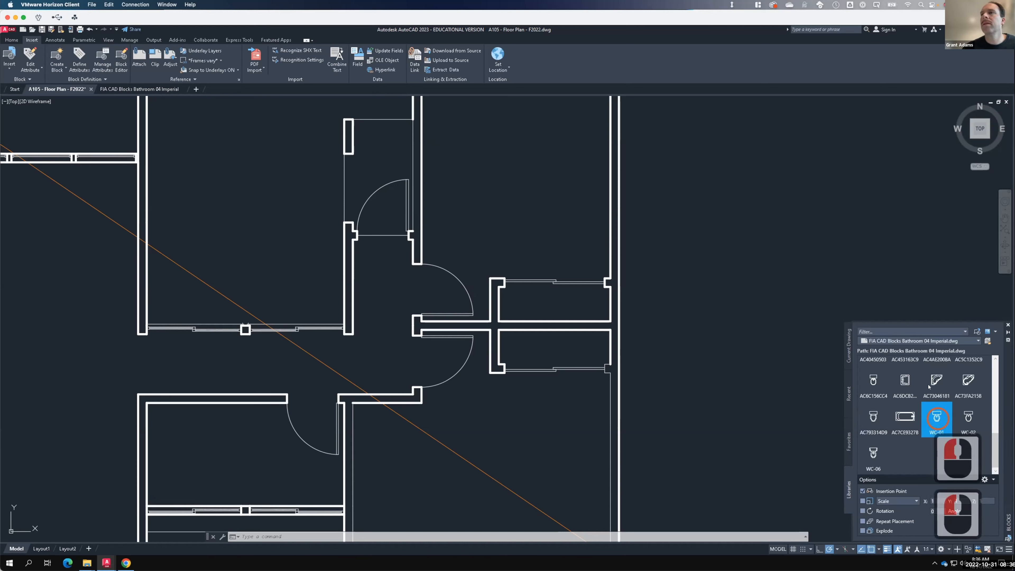
left_click(931, 412)
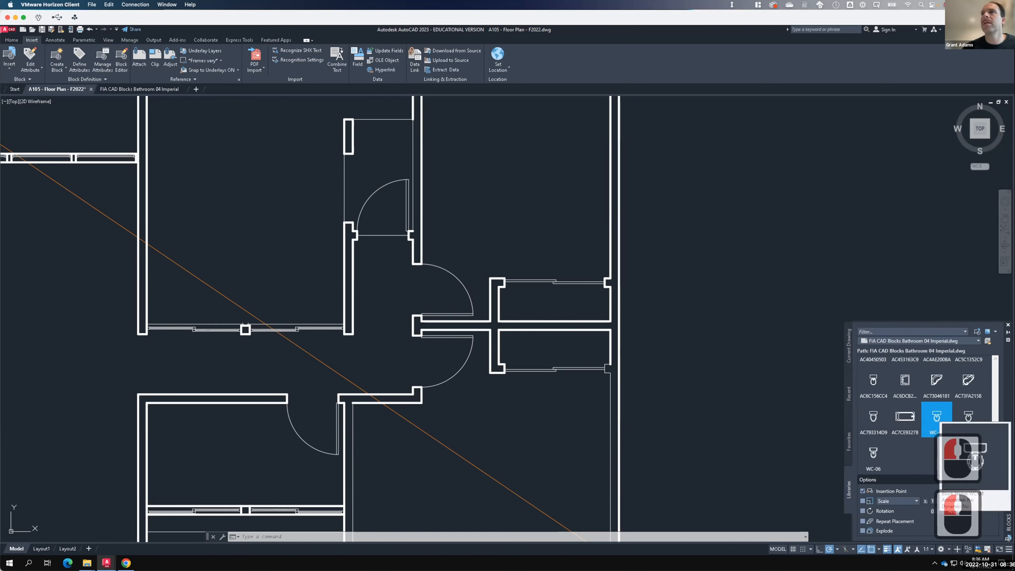
scroll(704, 191, "down", 6)
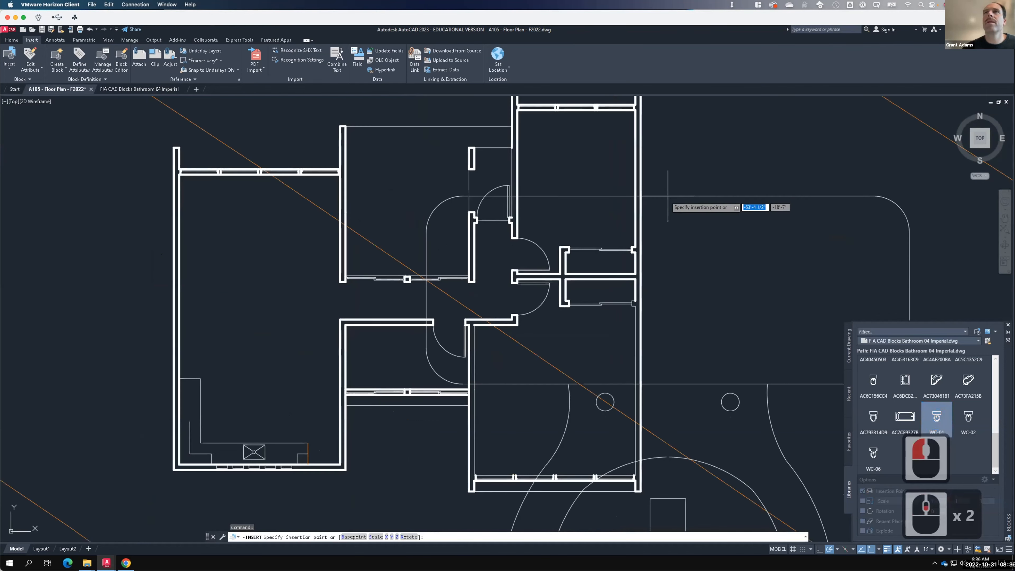
scroll(603, 193, "down", 2)
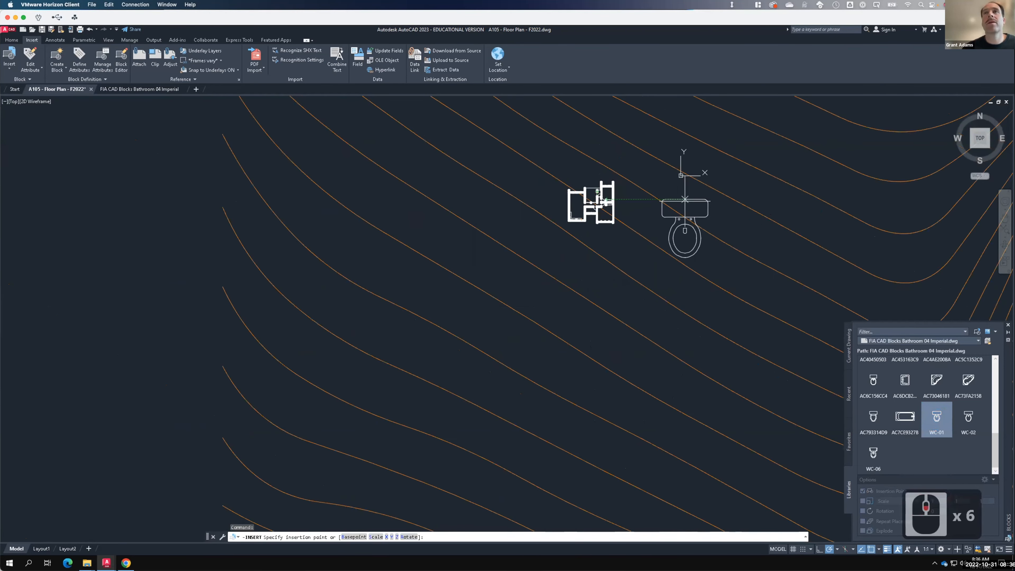
left_click(676, 211)
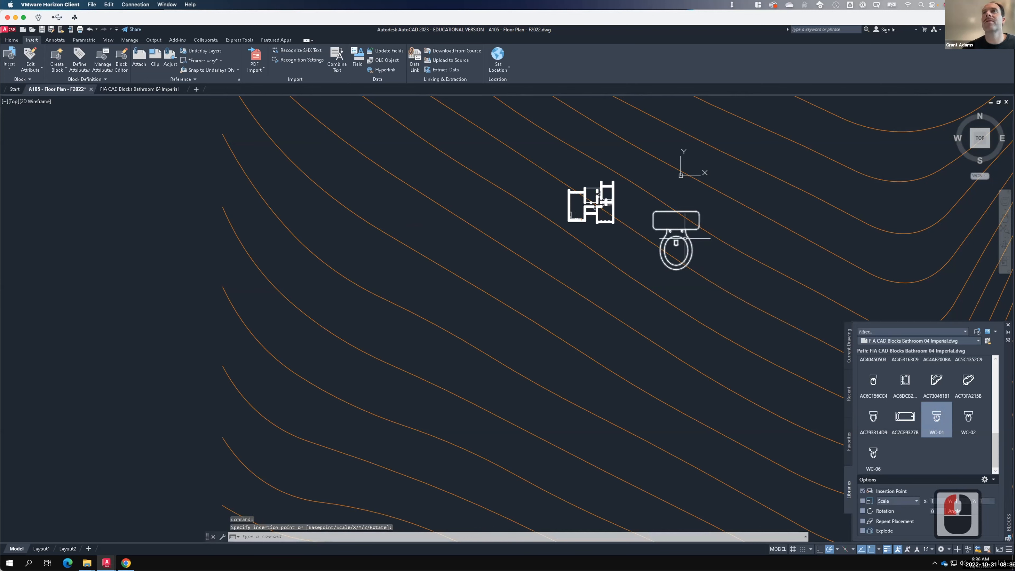
- Start scaling the inserted toilet block, using the midpoint of the tank's back edge as the base point
scroll(684, 236, "up", 2)
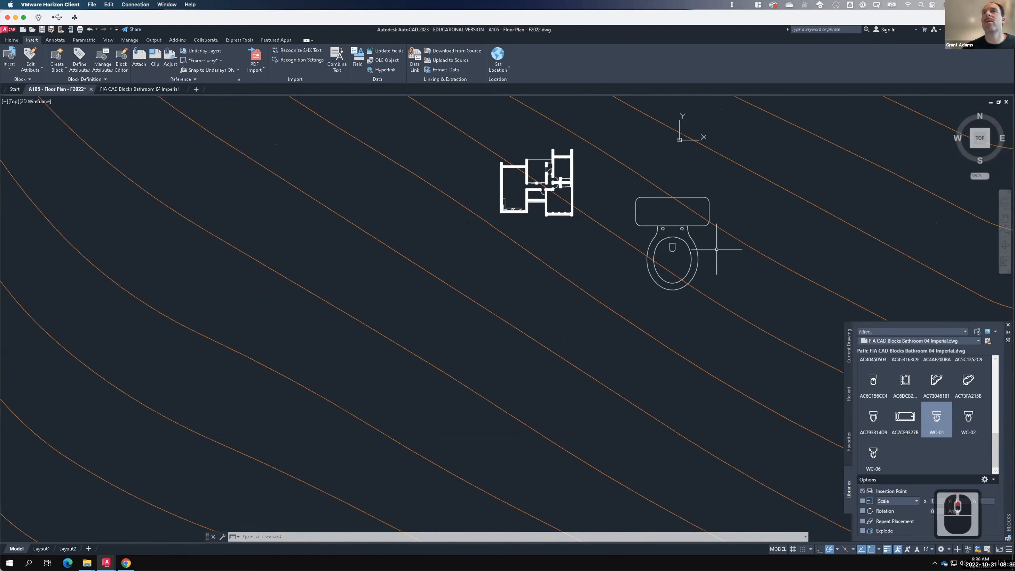
left_click(685, 238)
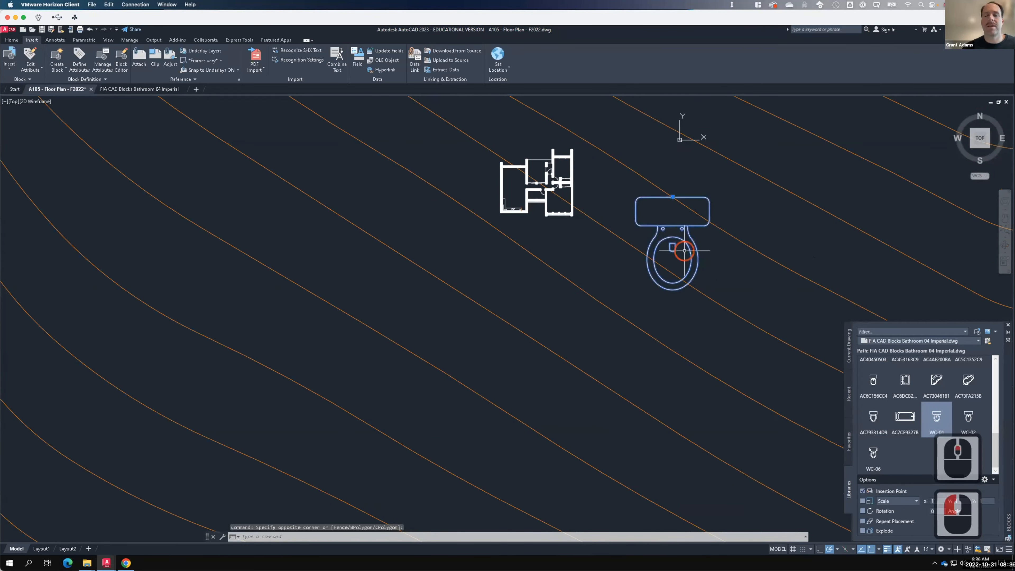
left_click(684, 238)
type("scale")
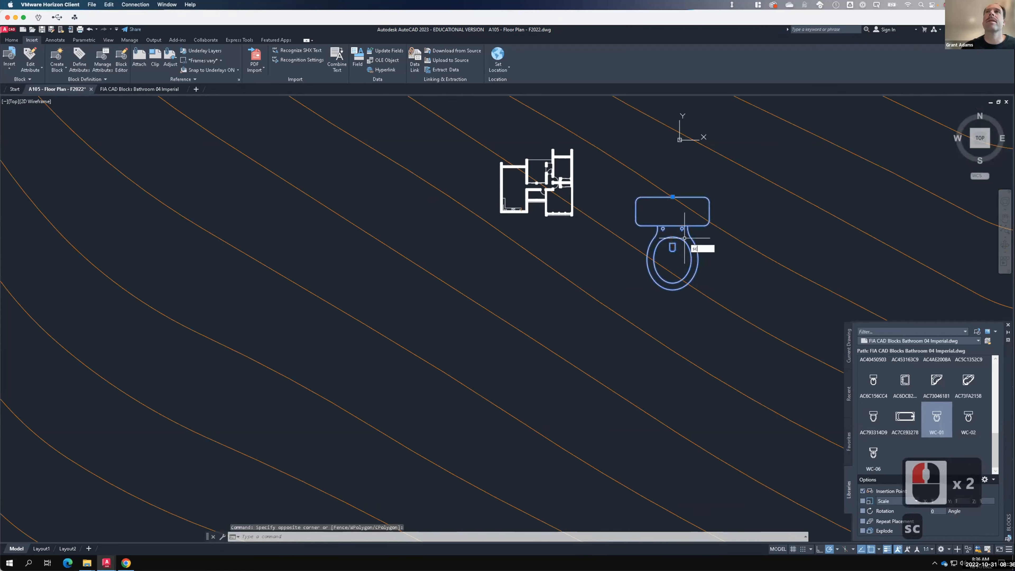
key("Return")
key("F15")
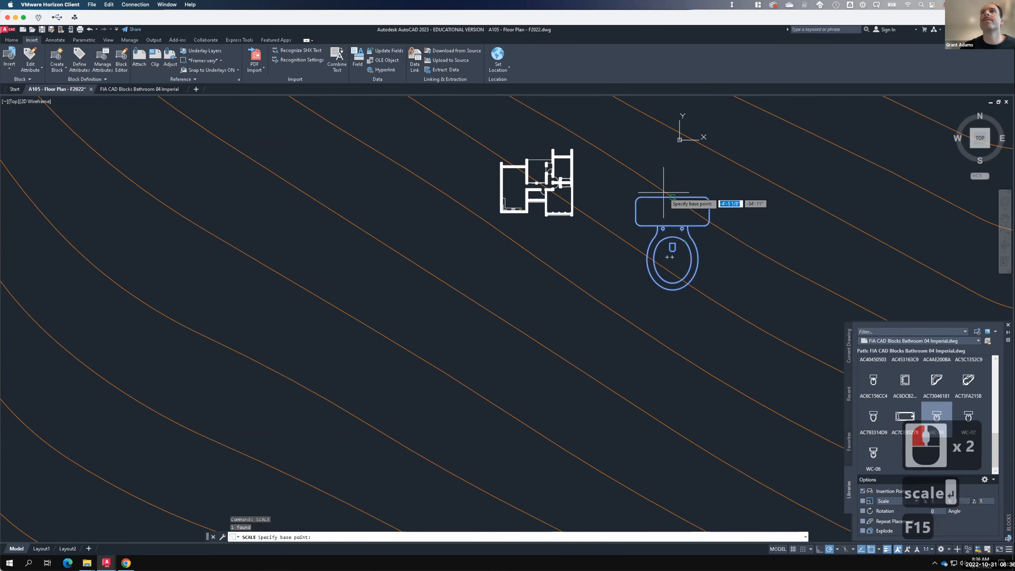
left_click(672, 199)
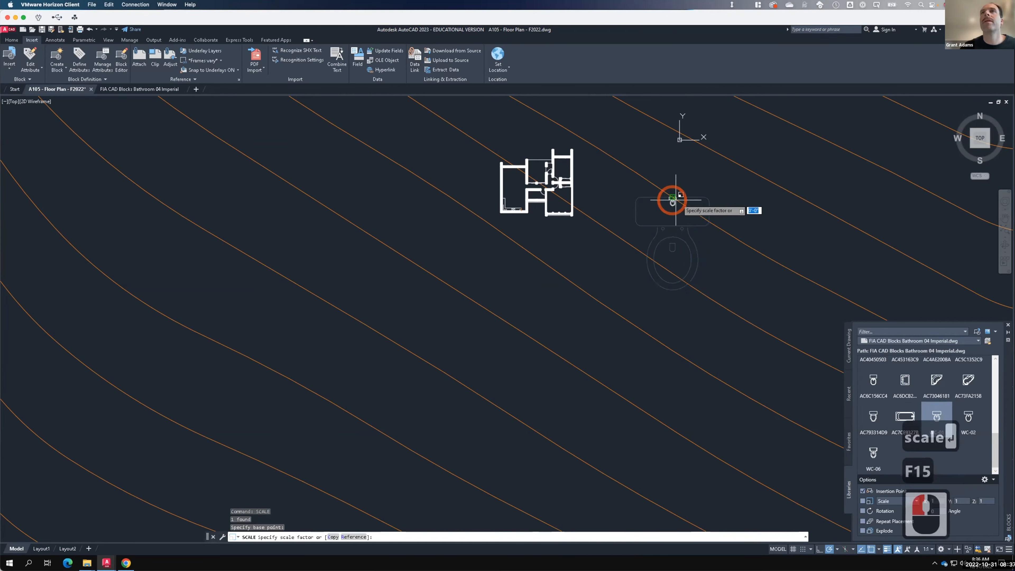
- Scale the toilet block by reference so the distance from the tank's back midpoint to the straight edge's right end becomes 8"
scroll(675, 197, "up", 6)
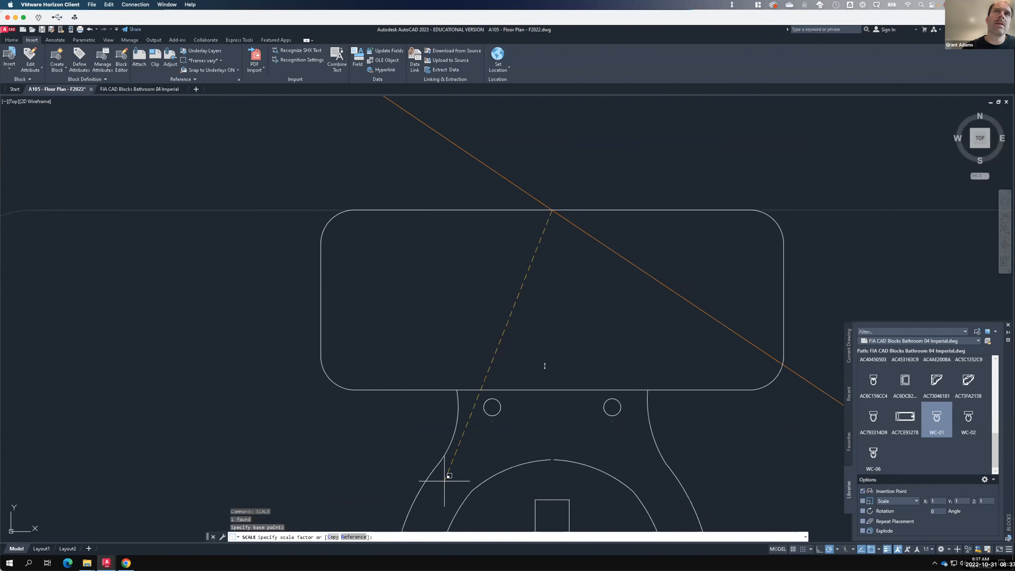
type("R")
key("Return")
scroll(520, 360, "down", 4)
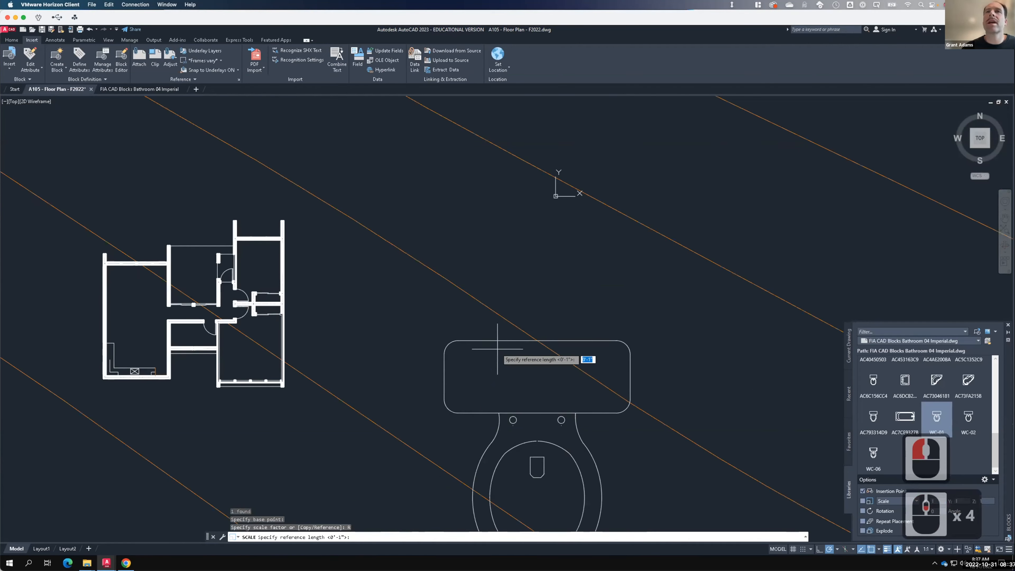
left_click(538, 341)
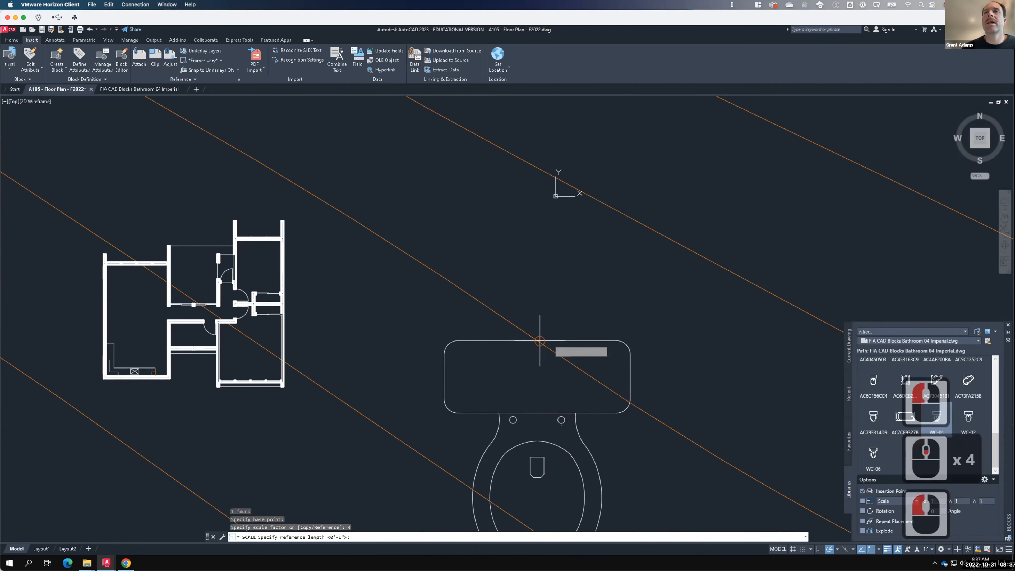
left_click(617, 341)
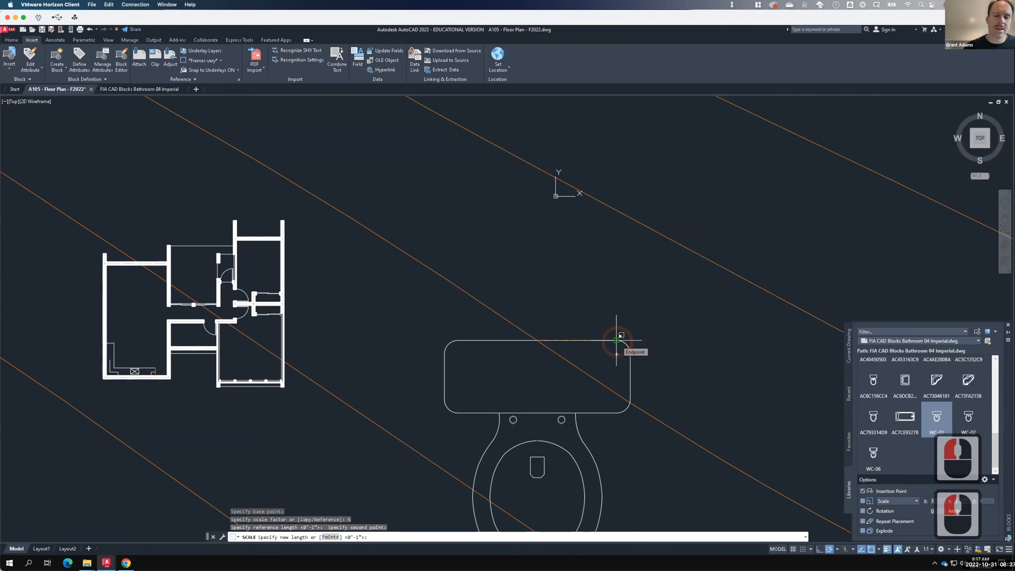
type("8")
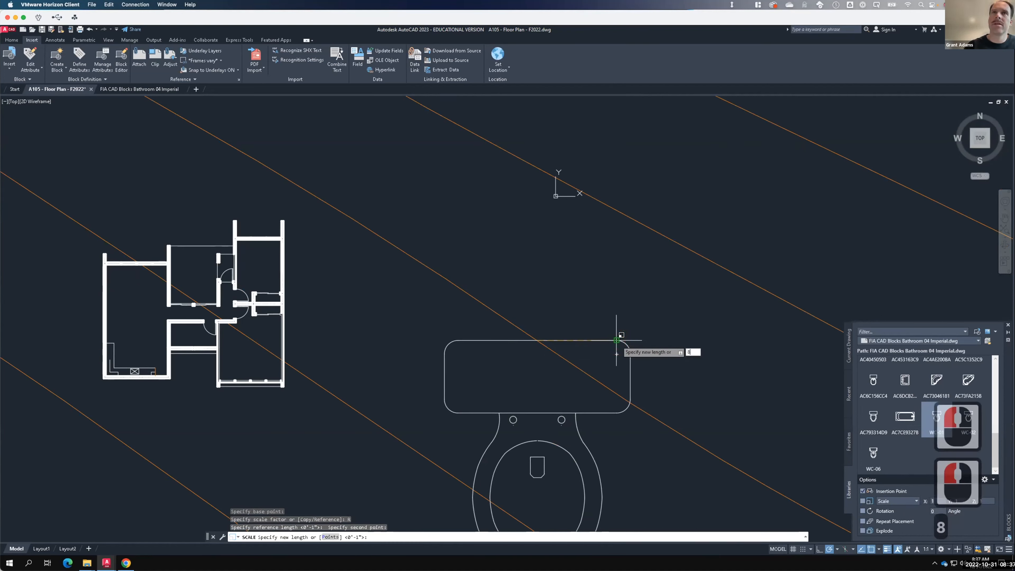
type("\"")
key("Return")
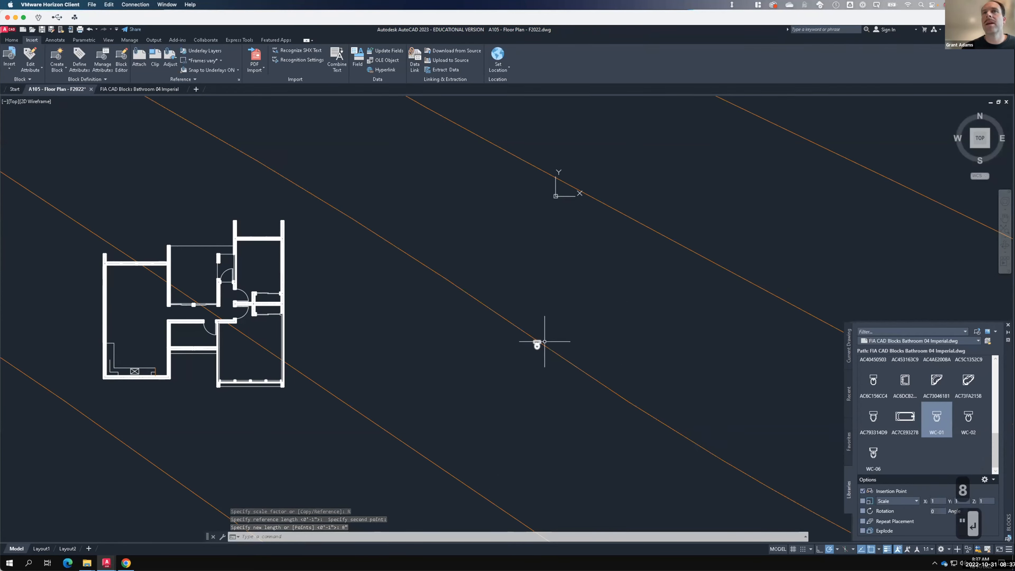
- Erase the scaled WC-01 toilet block from the area beside the floor plan
left_click(536, 345)
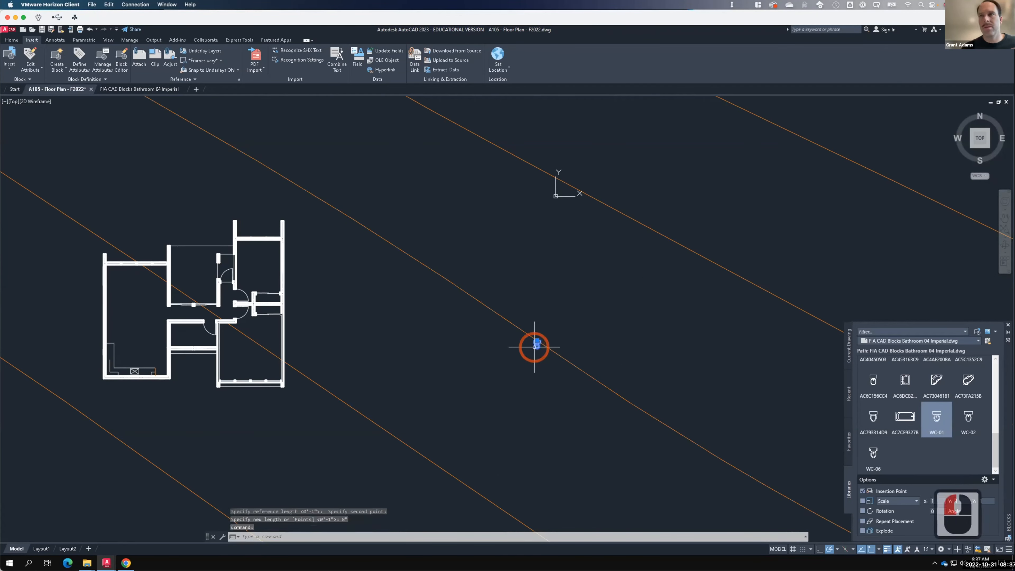
type("erase")
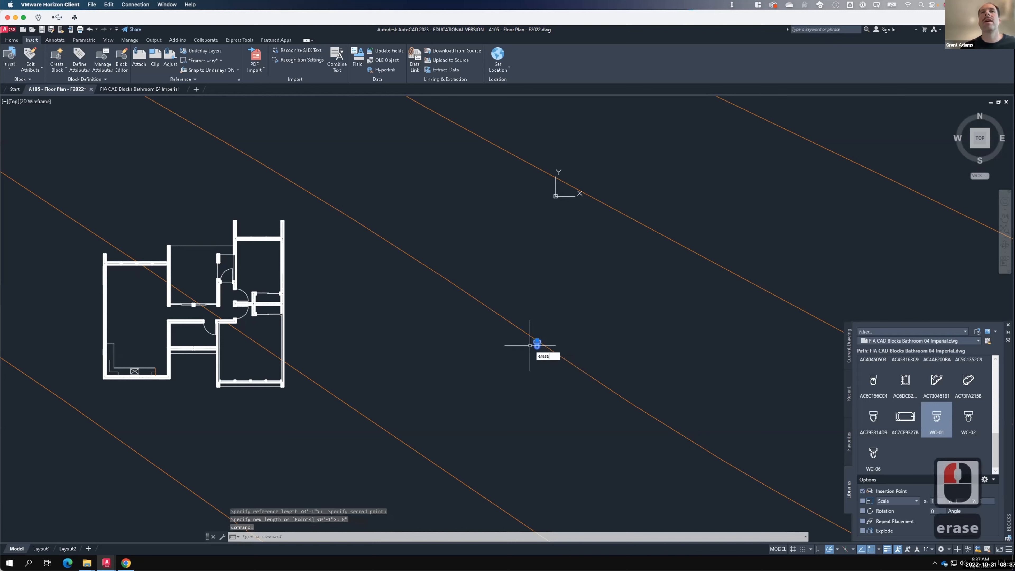
key("Return")
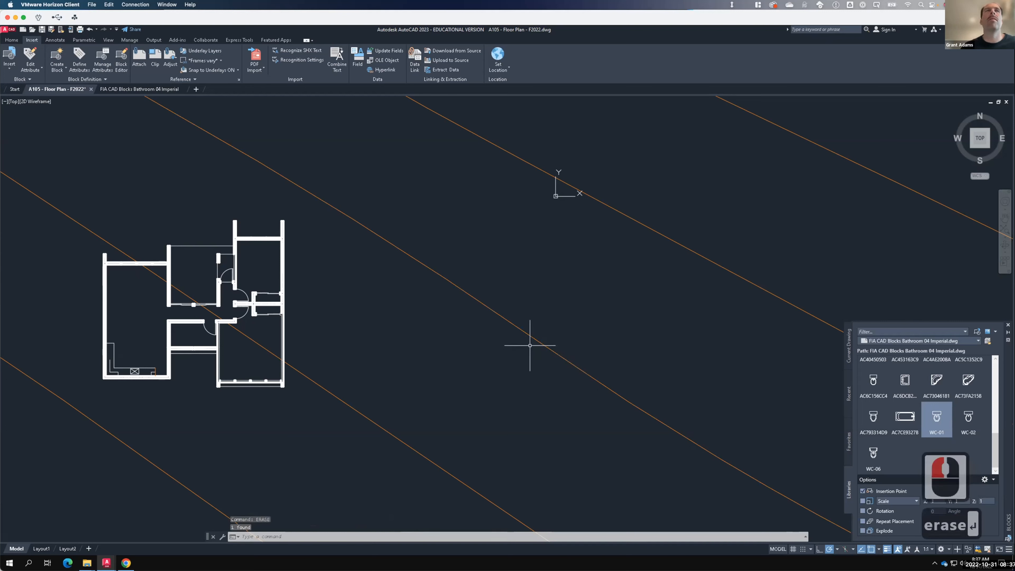
left_click(9, 65)
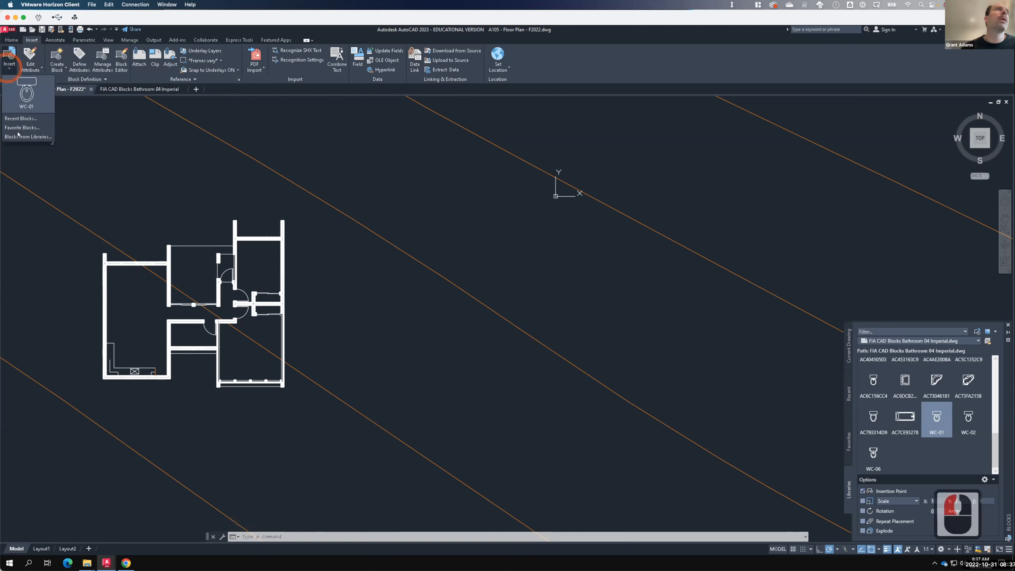
left_click(21, 136)
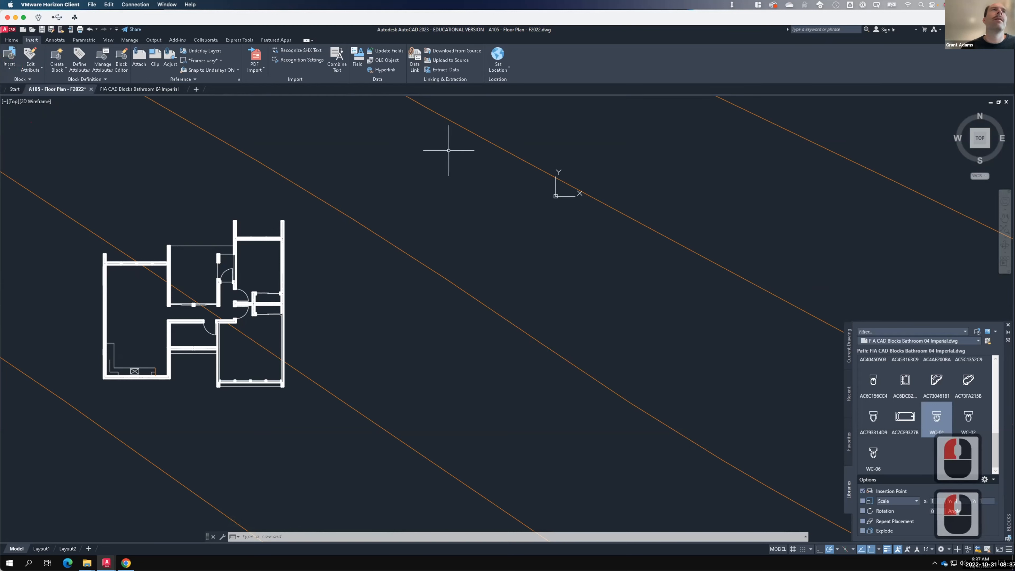
left_click(9, 62)
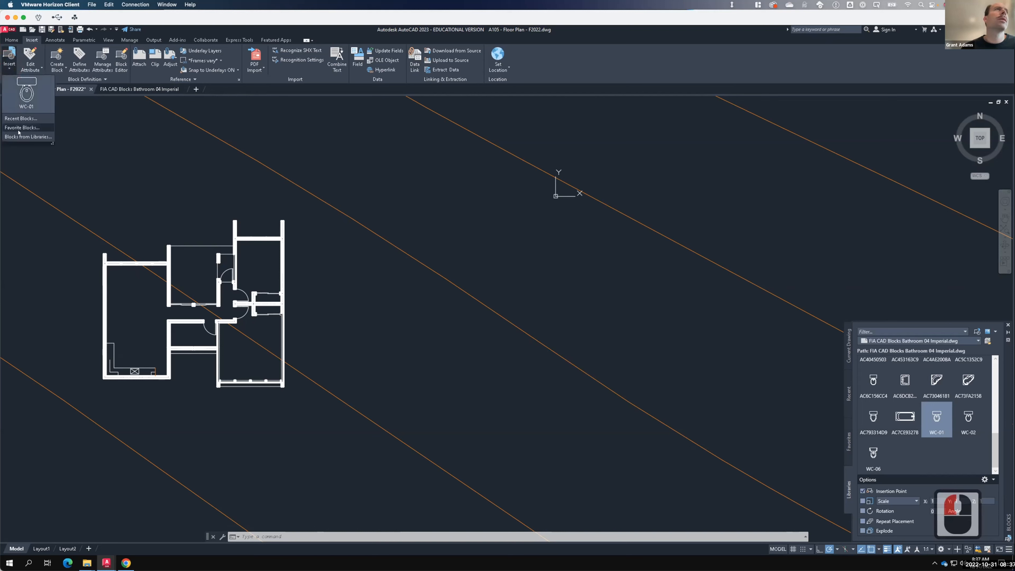
left_click(988, 347)
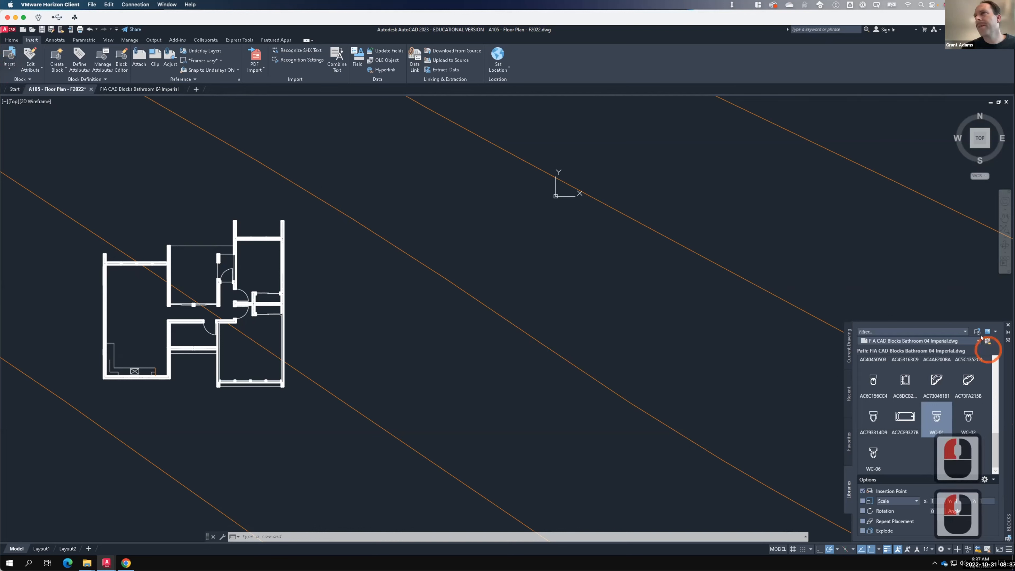
left_click(988, 341)
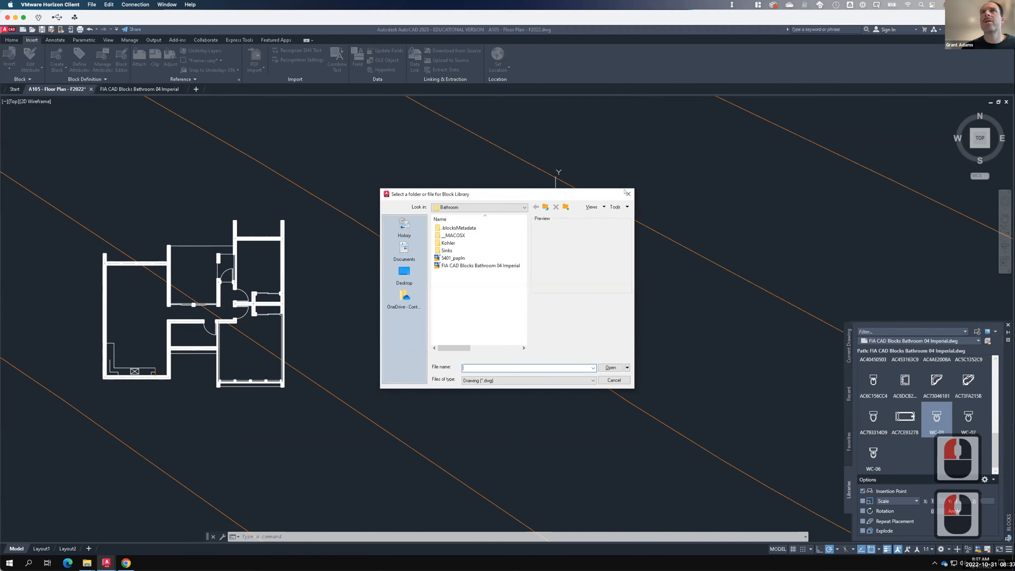
left_click(628, 194)
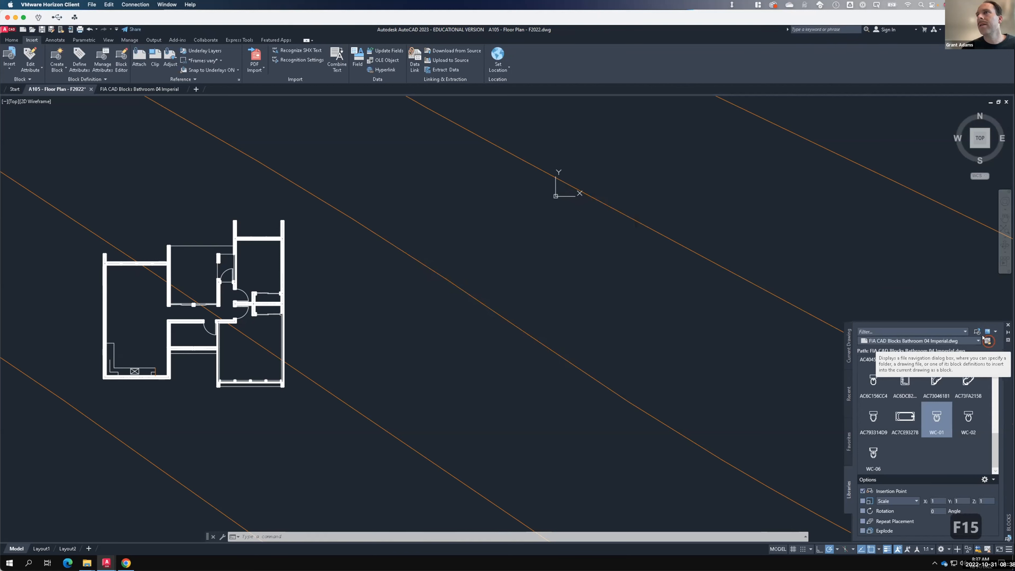
- Load the 5401_papin drawing from the Bathroom folder as the block library
left_click(984, 339)
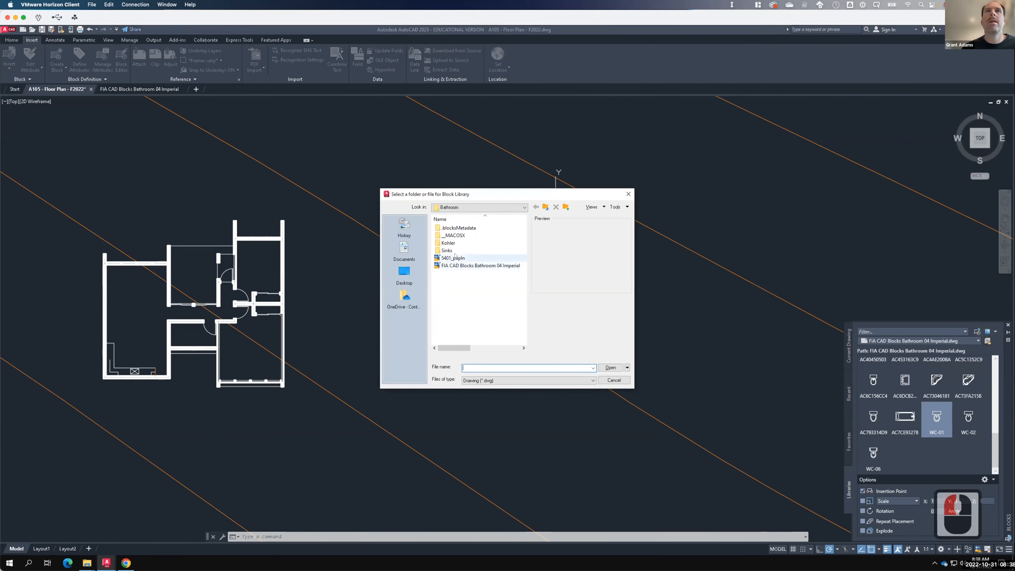
left_click(454, 258)
left_click(609, 367)
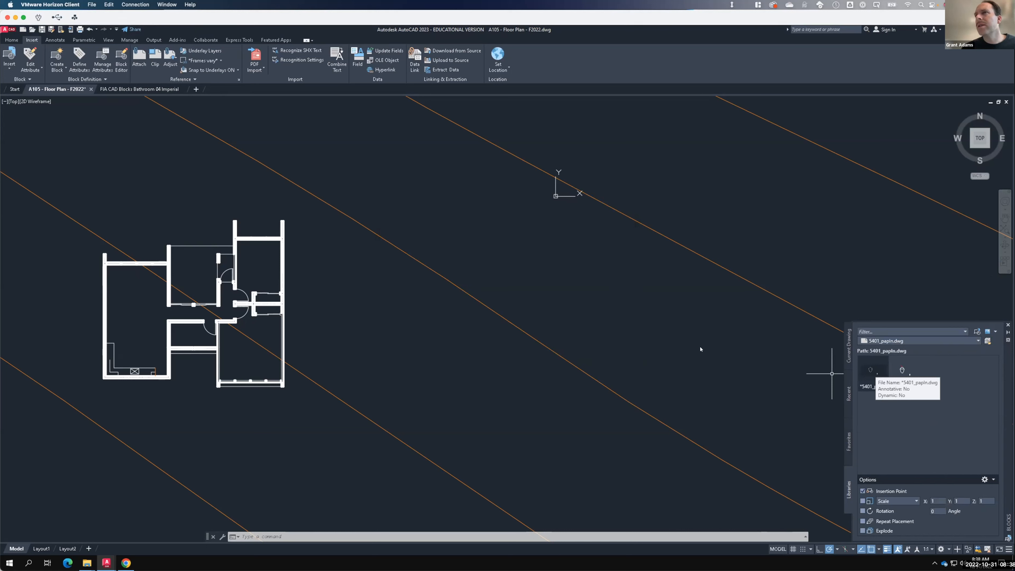
- Insert the whole 5401_papin toilet drawing at the inner face of the small bathroom's upper wall, keeping its default attributes
left_click(870, 370)
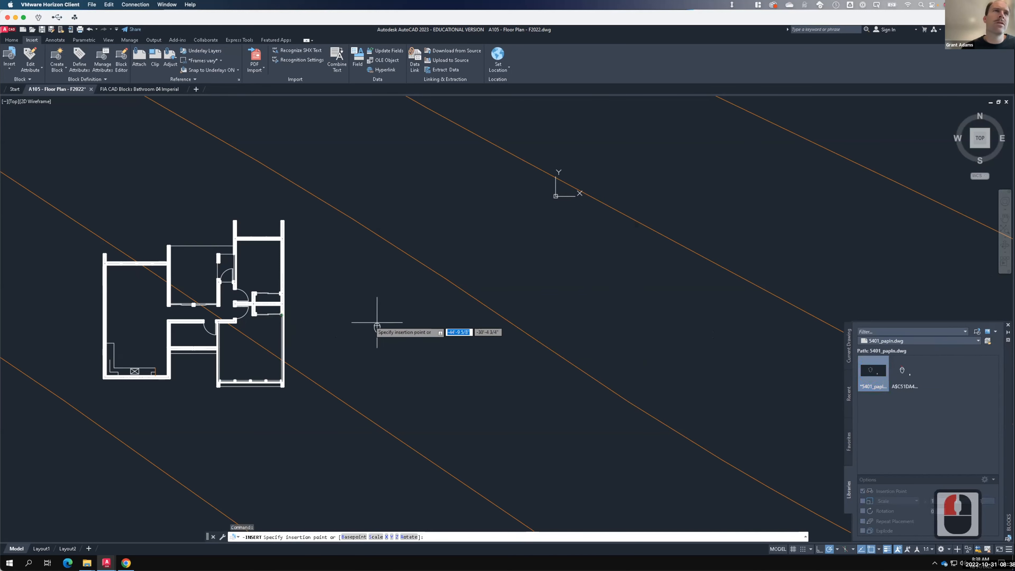
scroll(160, 338, "up", 2)
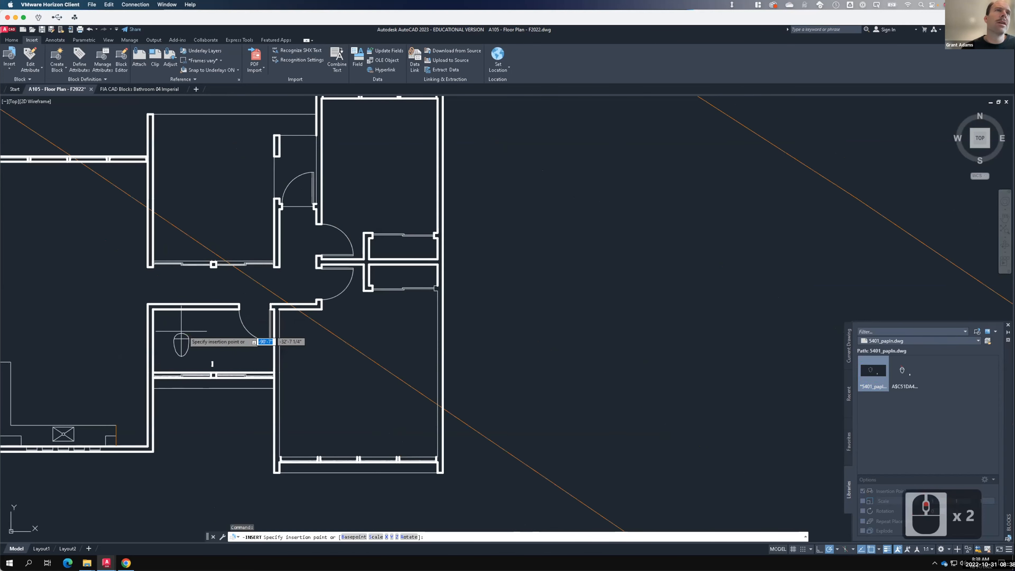
scroll(180, 331, "up", 2)
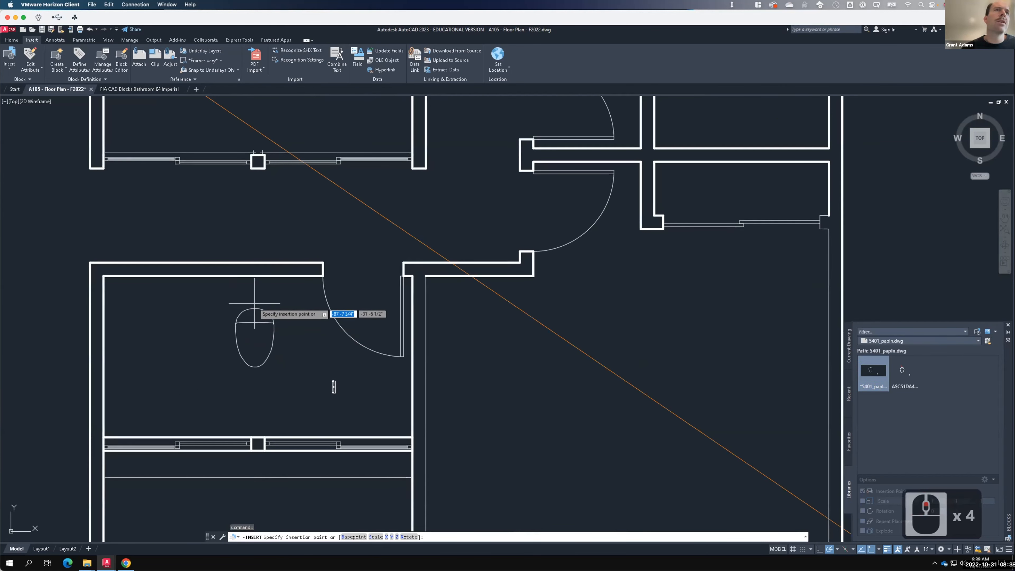
left_click(255, 280)
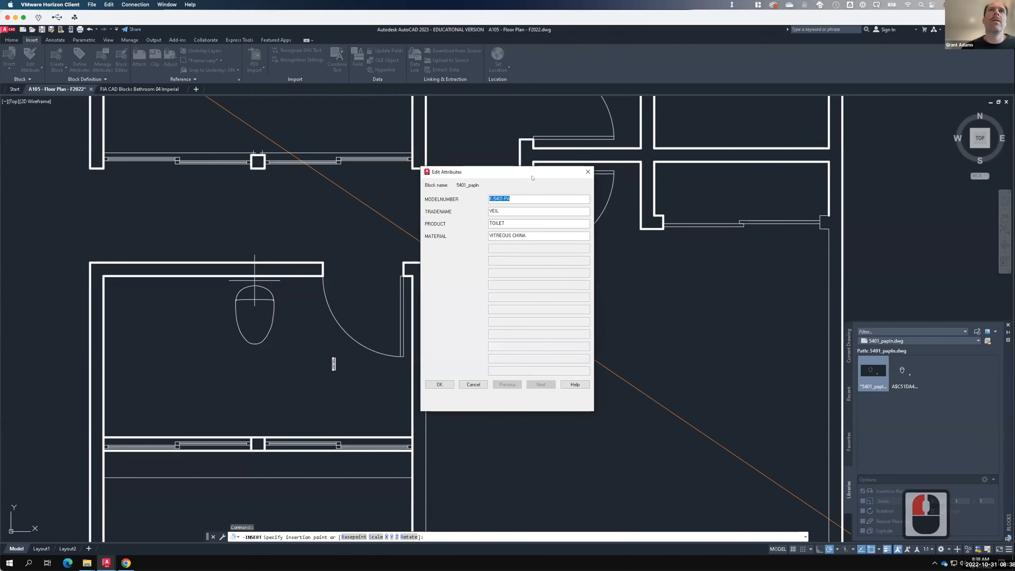
left_click(438, 384)
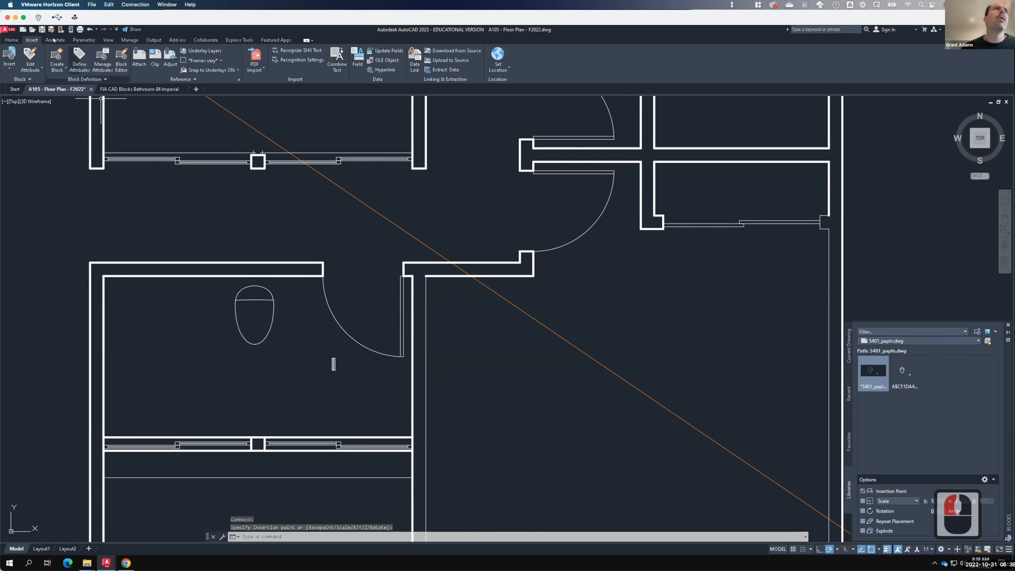
- Load FIA CAD Blocks Kitchen Islands from the Kitchen folder under Blocks as the block library
left_click(981, 333)
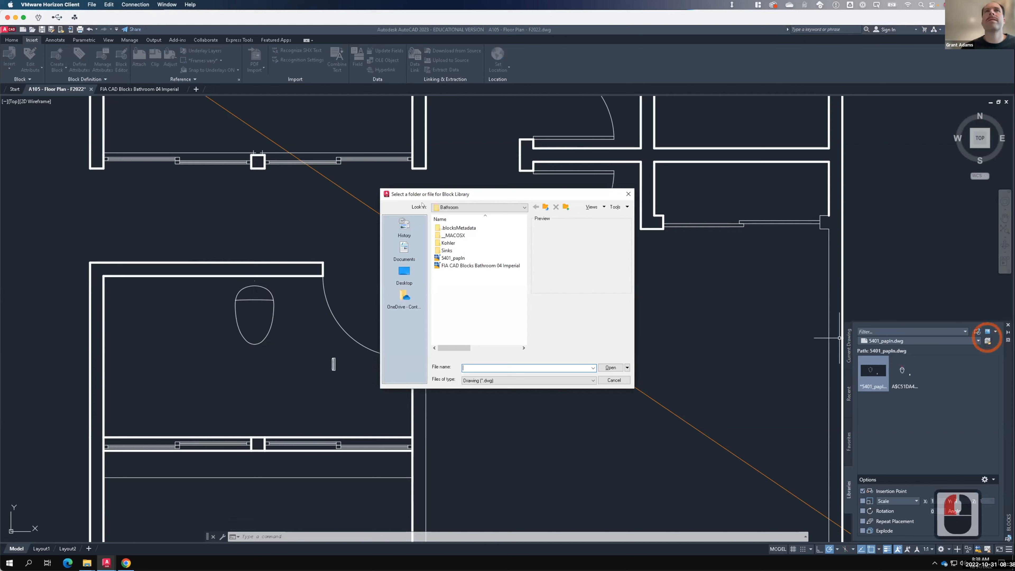
left_click(546, 207)
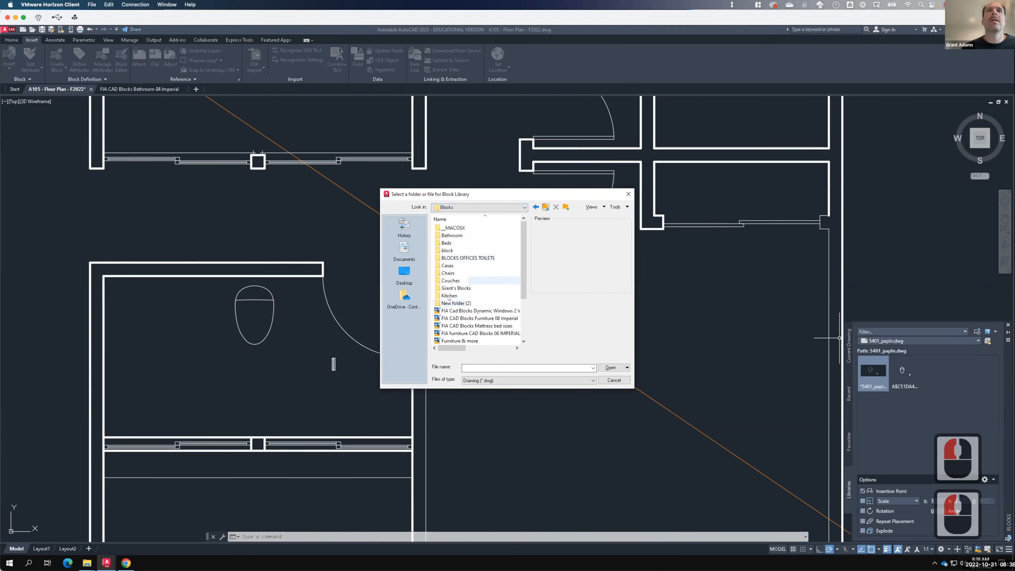
double_click(450, 294)
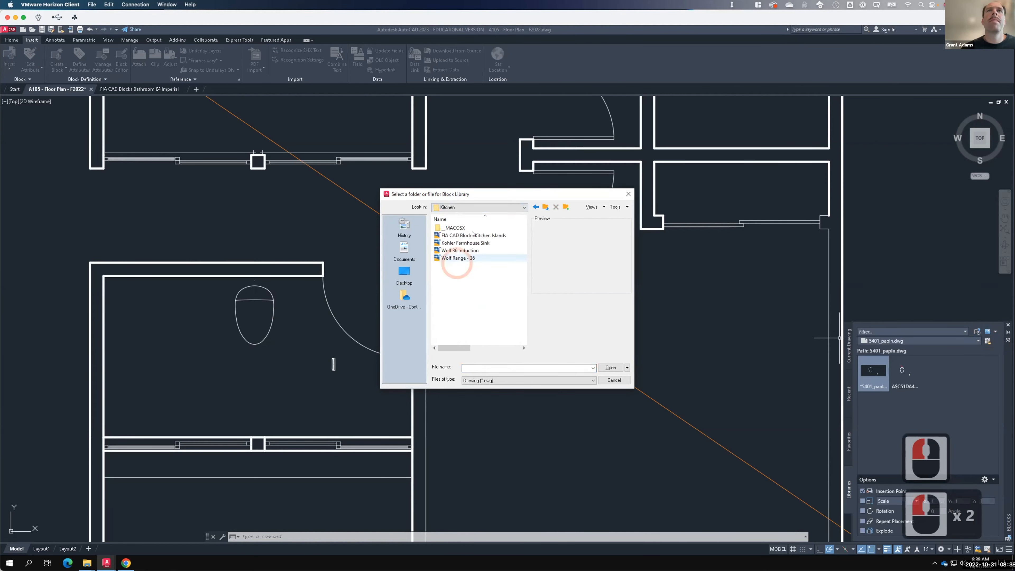
left_click(546, 255)
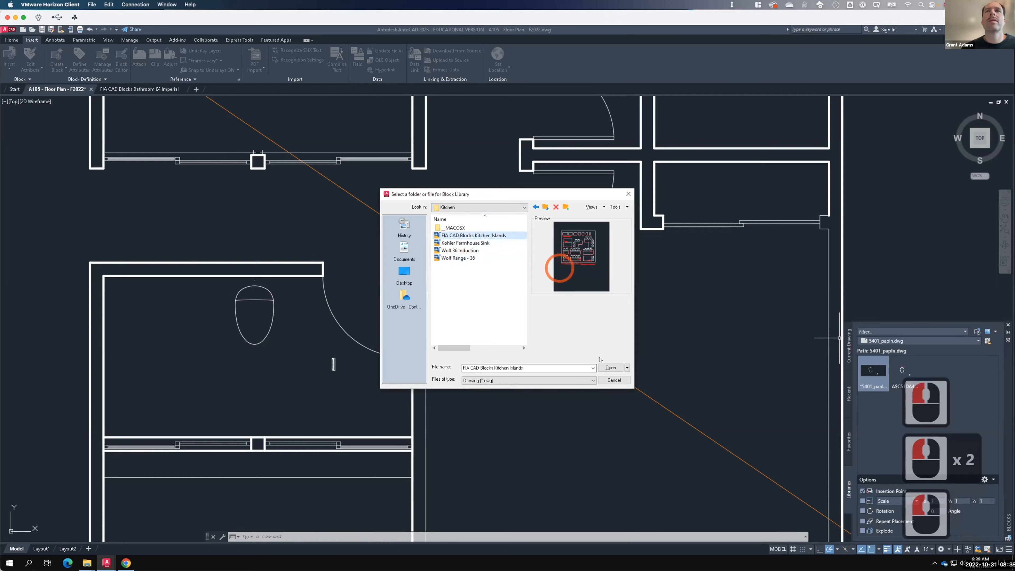
left_click(611, 368)
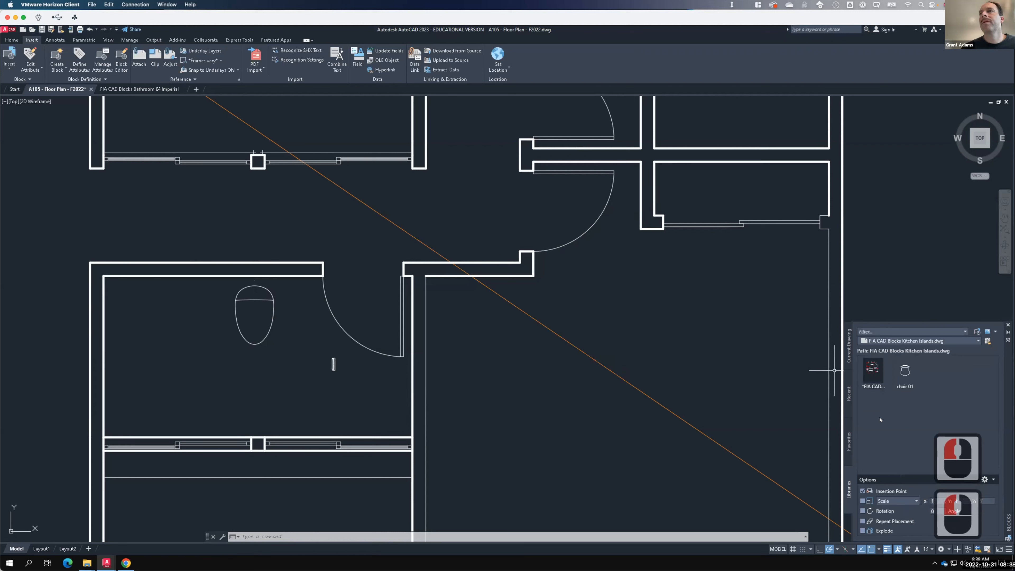
- Insert the entire FIA CAD Blocks Kitchen Islands drawing as a block in the empty area to the right of the floor plan
left_click(872, 367)
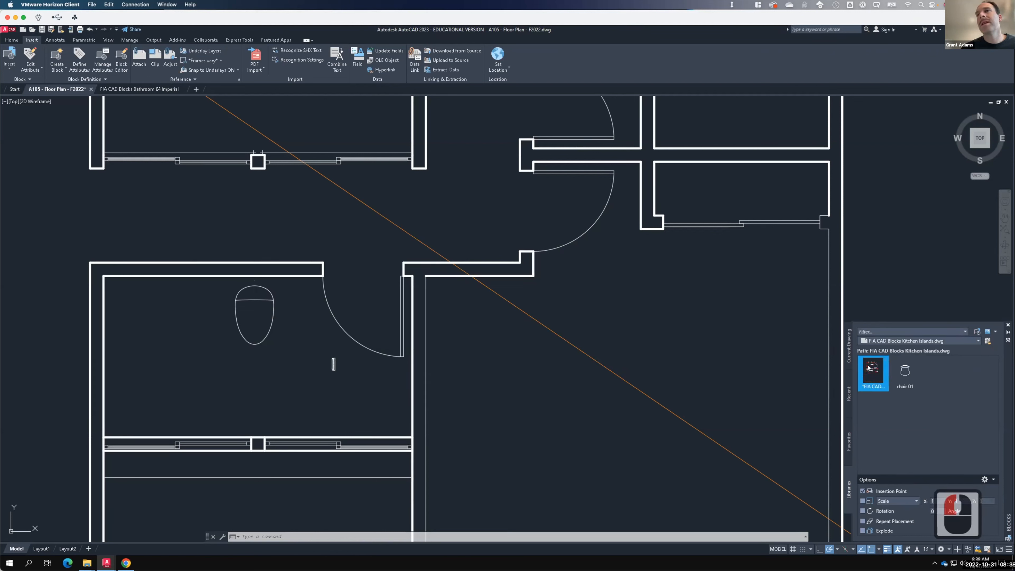
double_click(871, 368)
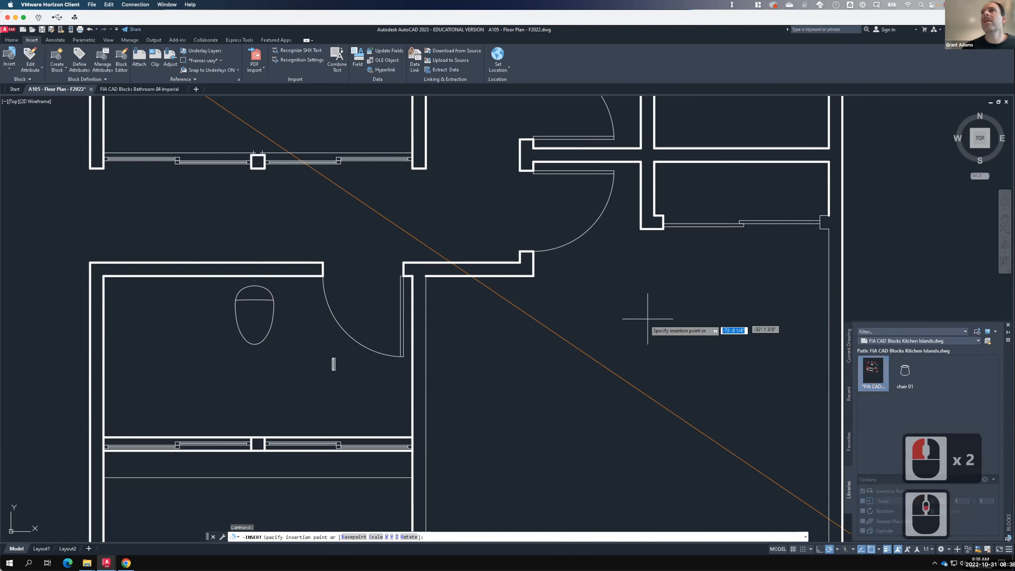
scroll(647, 316, "down", 3)
scroll(633, 327, "down", 2)
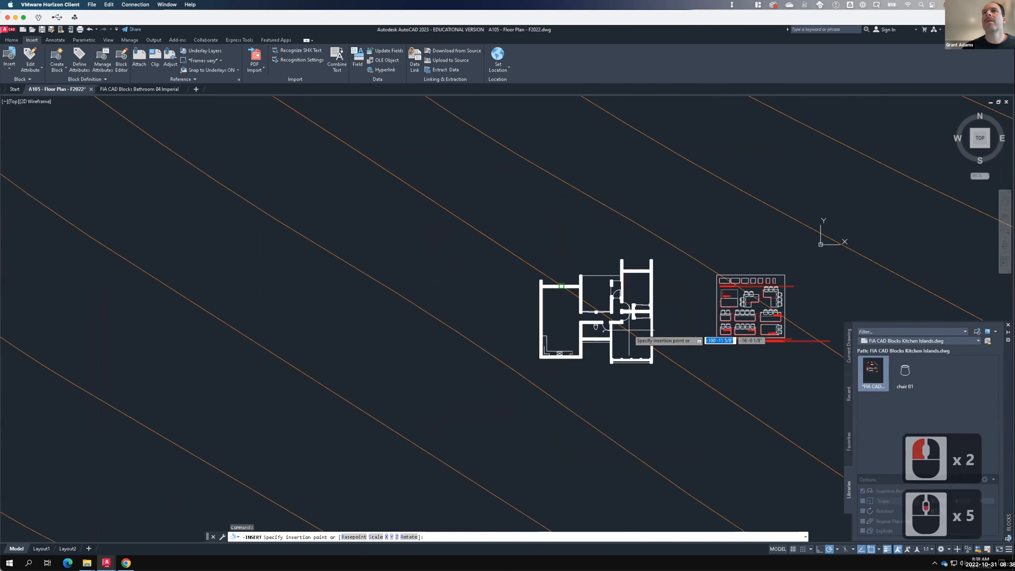
scroll(629, 330, "down", 4)
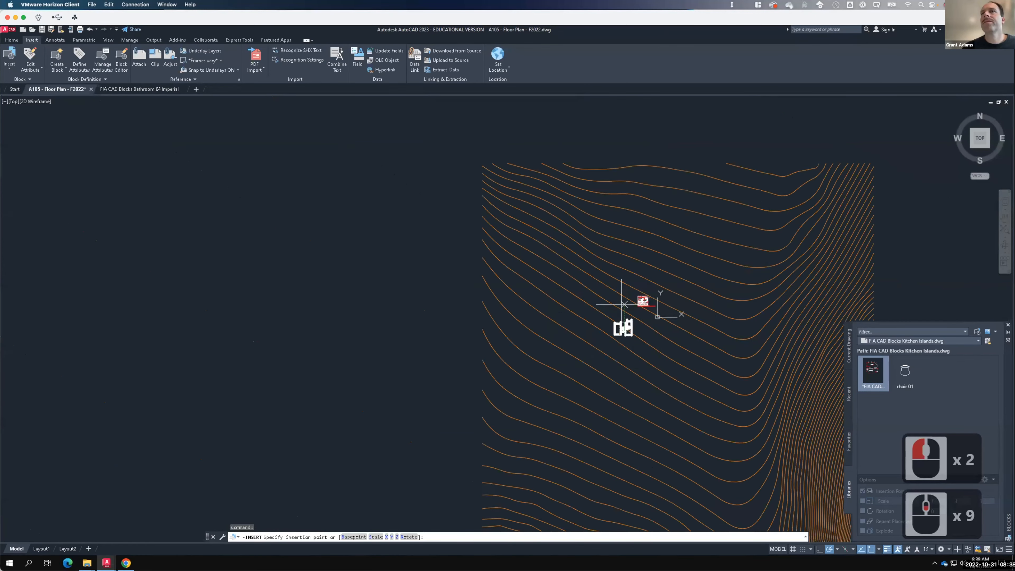
scroll(625, 304, "up", 2)
key("F15")
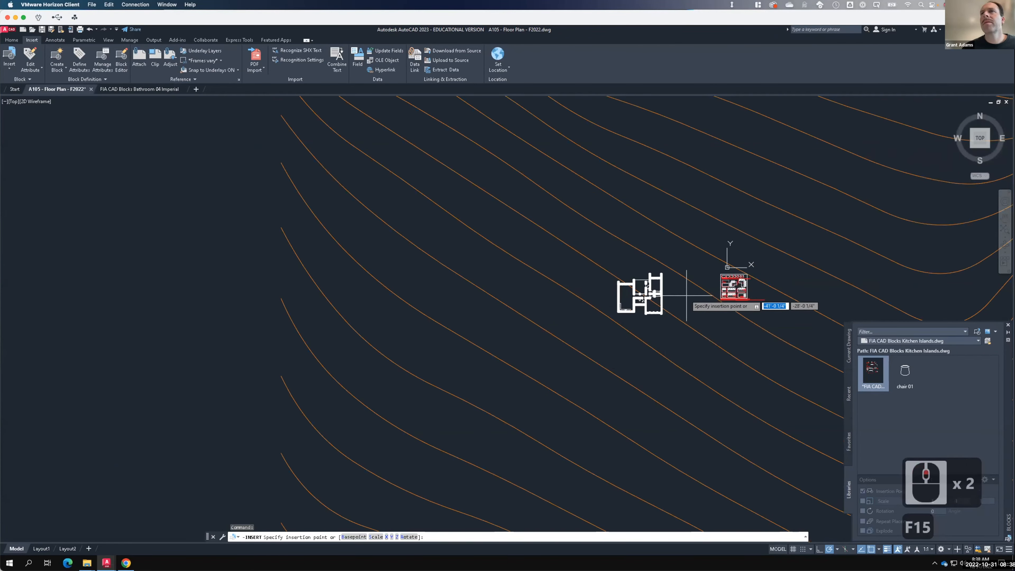
left_click(686, 295)
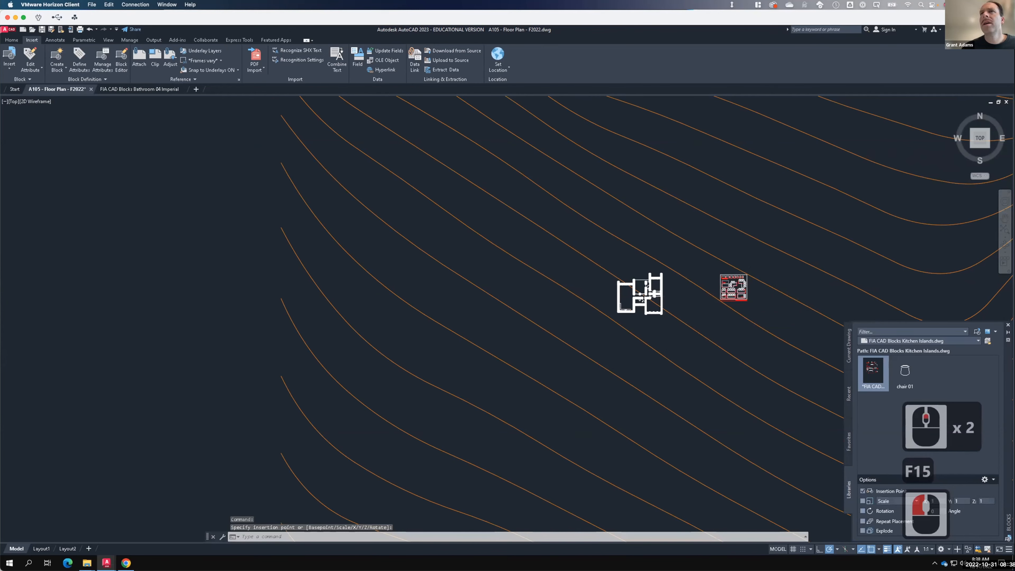
- Try exploding the inserted kitchen islands block beside the floor plan, and undo the explode
scroll(782, 284, "up", 3)
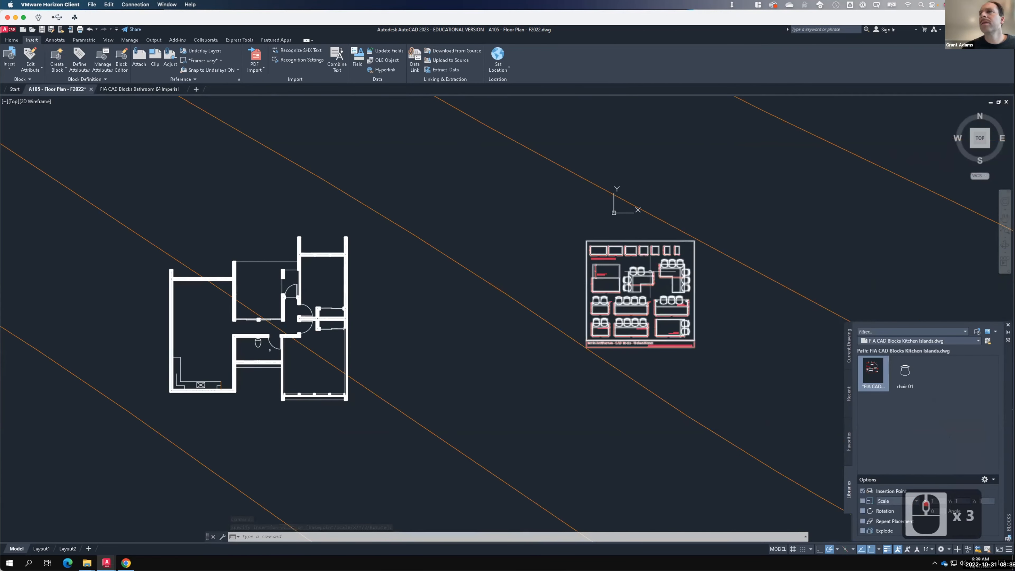
left_click(650, 272)
scroll(637, 290, "up", 1)
scroll(637, 294, "up", 2)
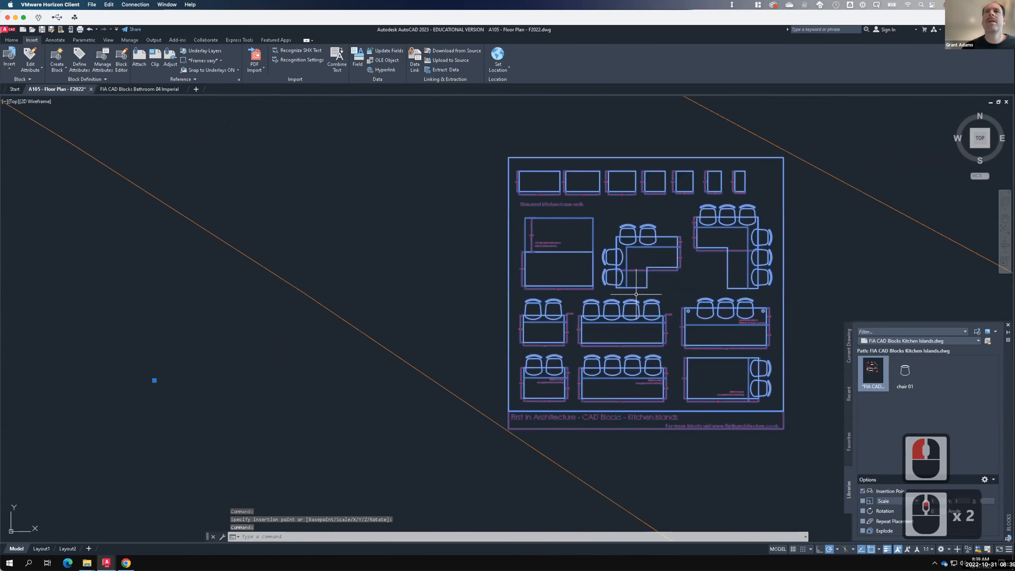
scroll(636, 294, "down", 2)
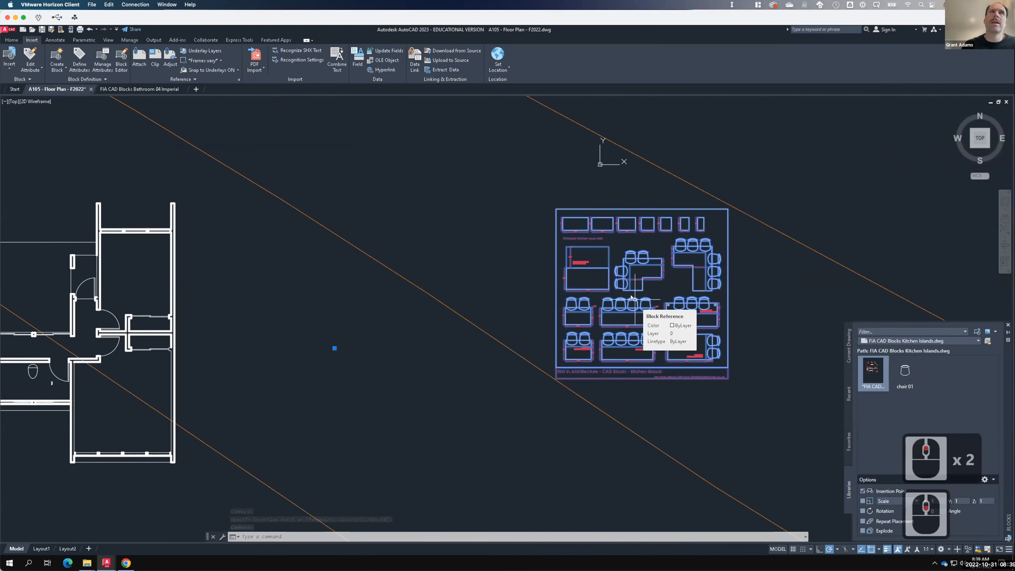
type("e")
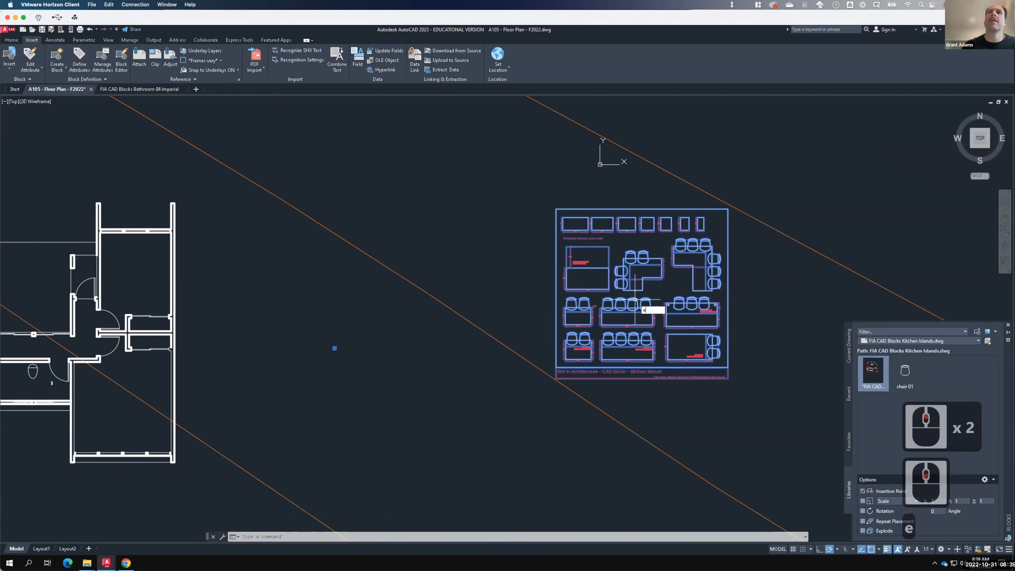
type("xplode")
key("Return")
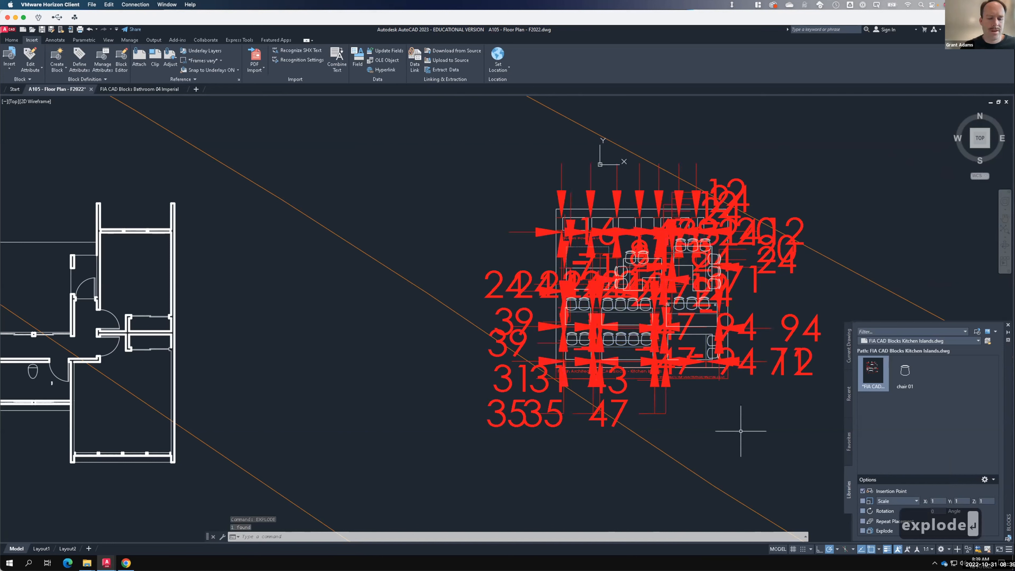
key("ctrl+z")
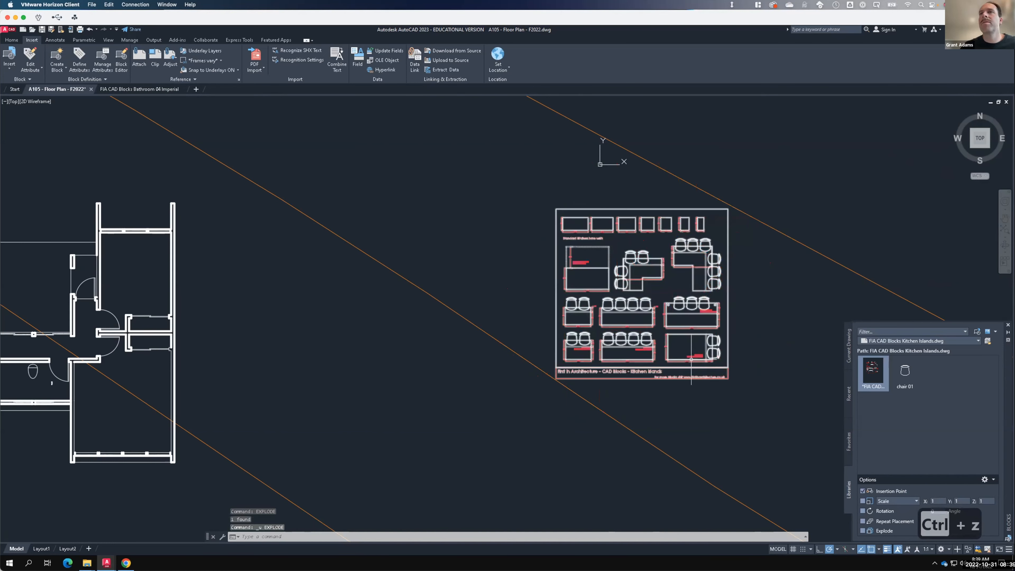
- Erase the whole kitchen islands block from the area beside the floor plan
left_click(721, 387)
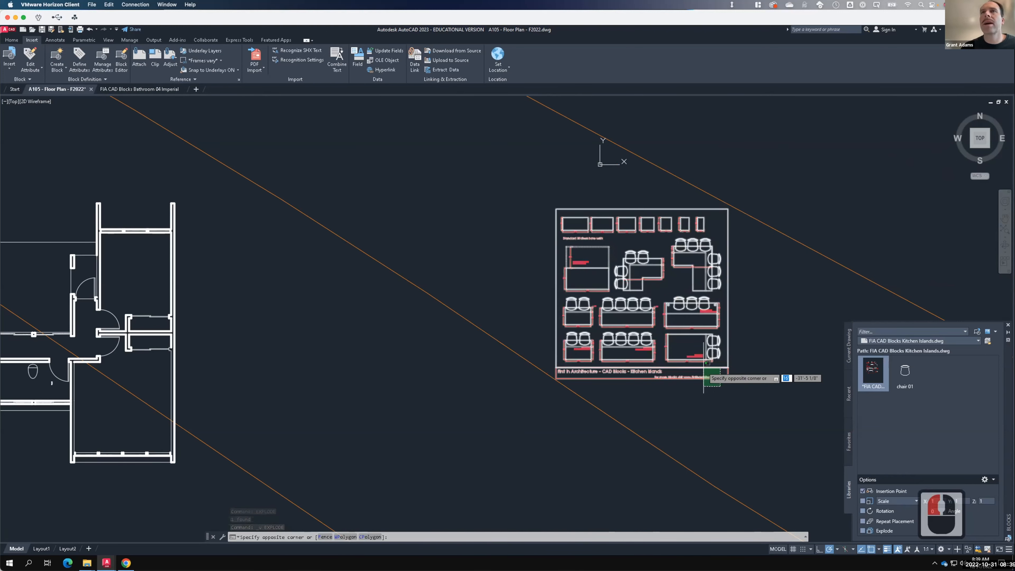
left_click(733, 411)
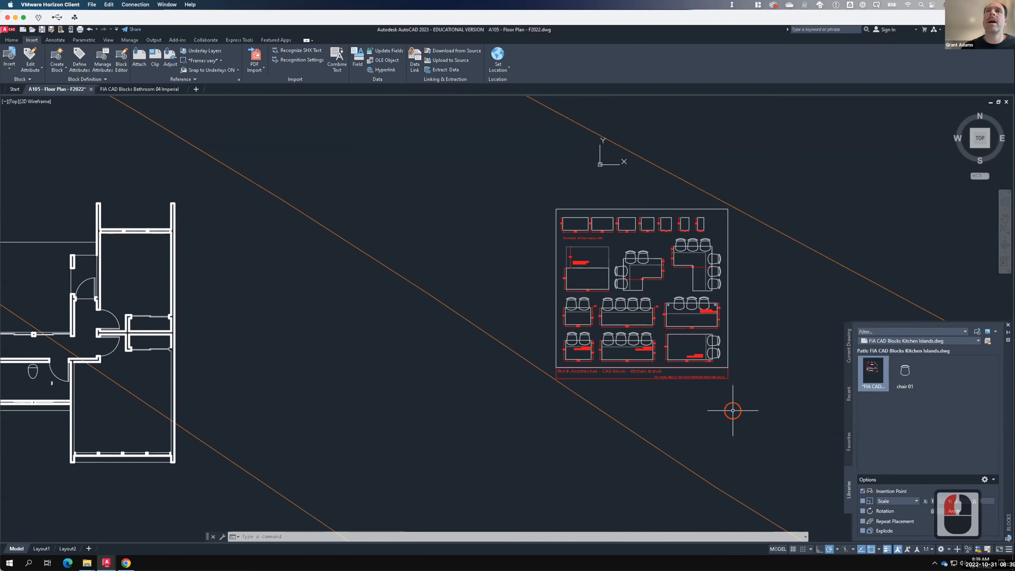
scroll(692, 356, "up", 3)
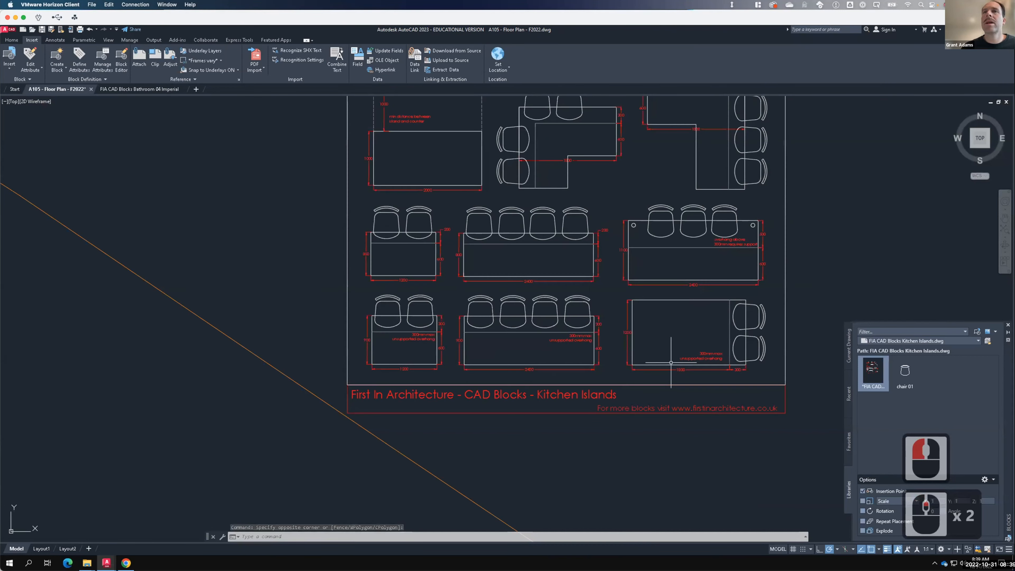
scroll(682, 296, "down", 2)
scroll(667, 384, "down", 2)
left_click(720, 416)
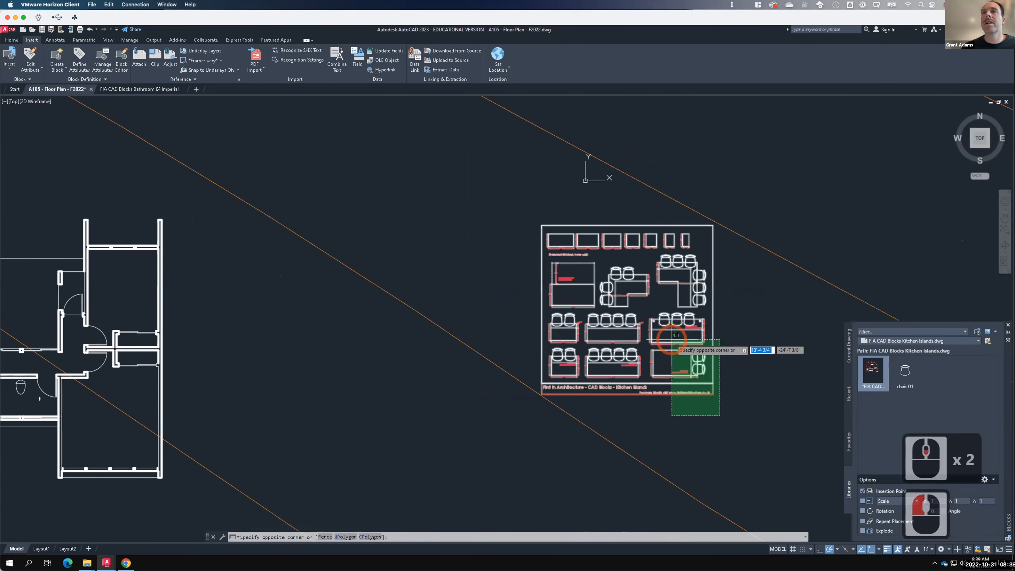
left_click(670, 339)
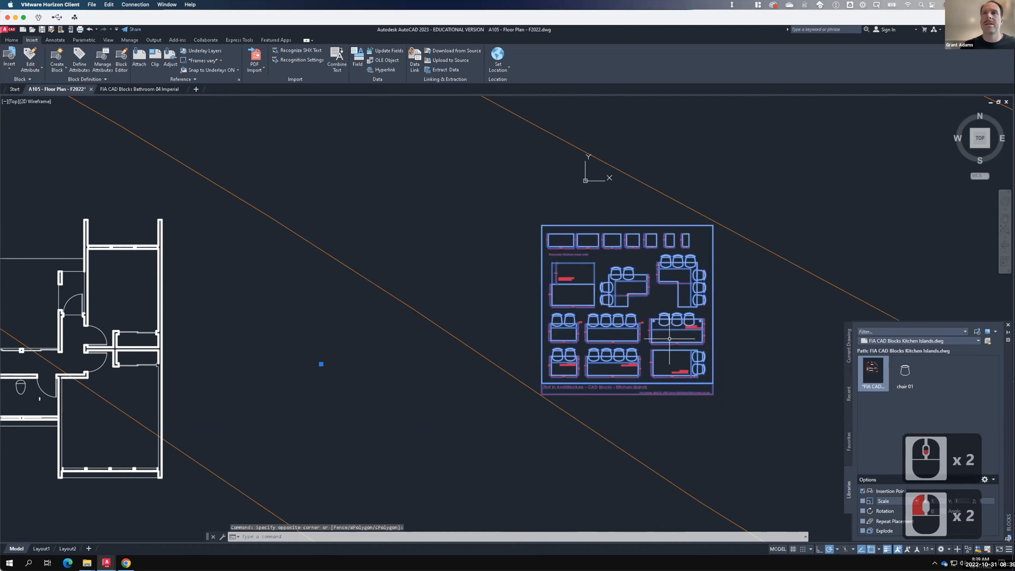
type("erase")
key("Return")
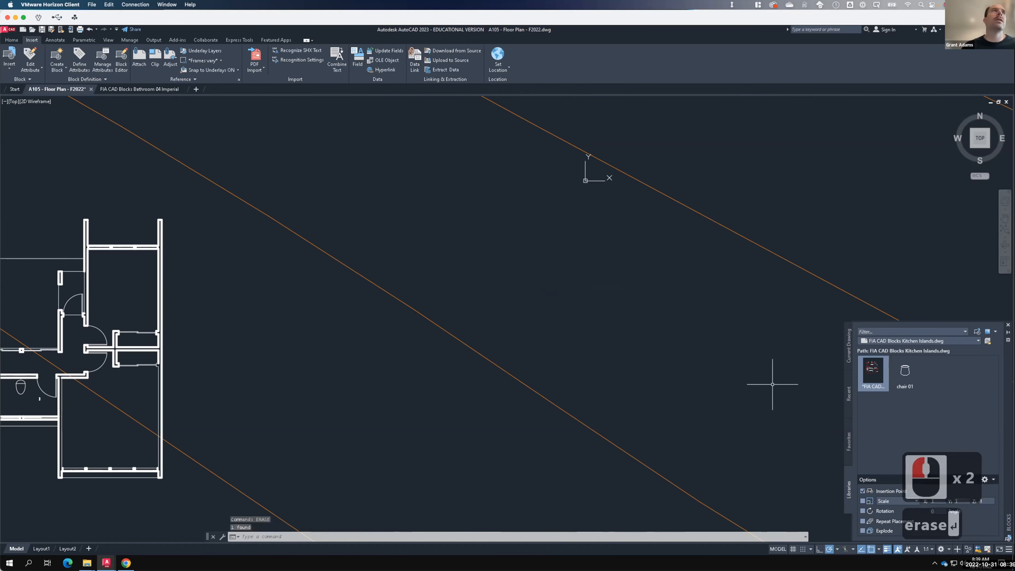
- Switch to Chrome and open the CAD Blocks – Furniture category on the First In Architecture site
left_click(126, 563)
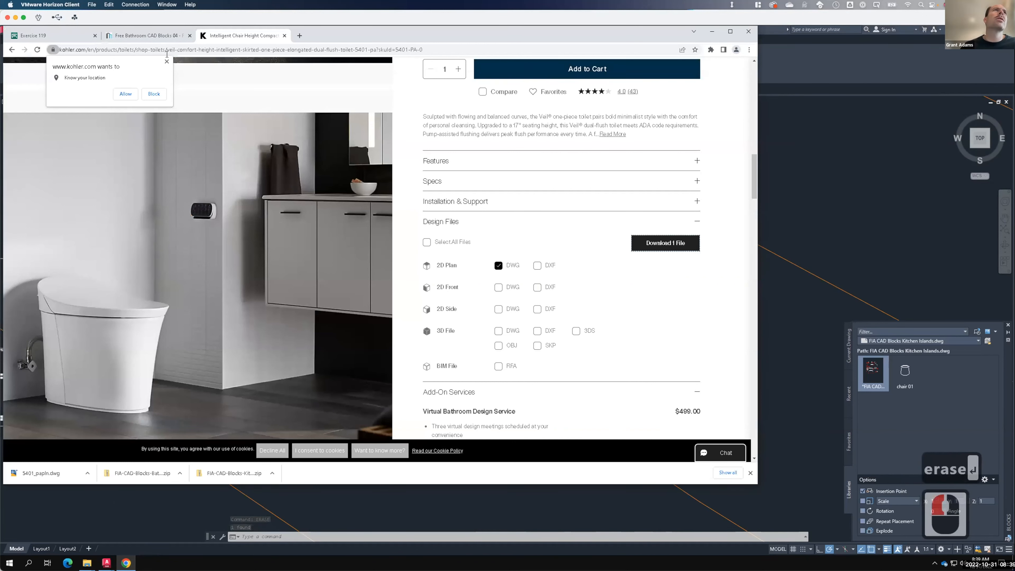
left_click(162, 36)
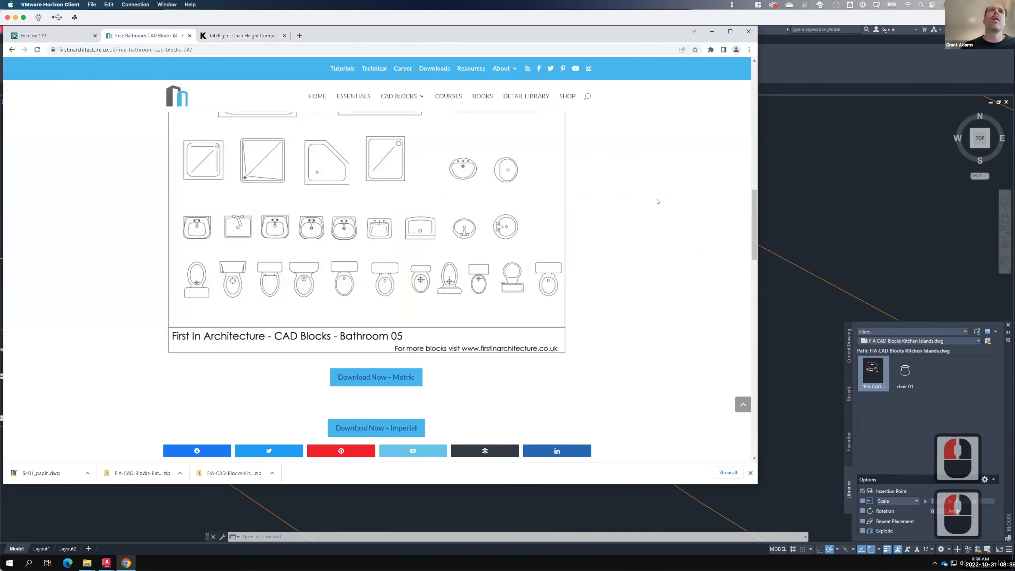
mouse_move(410, 93)
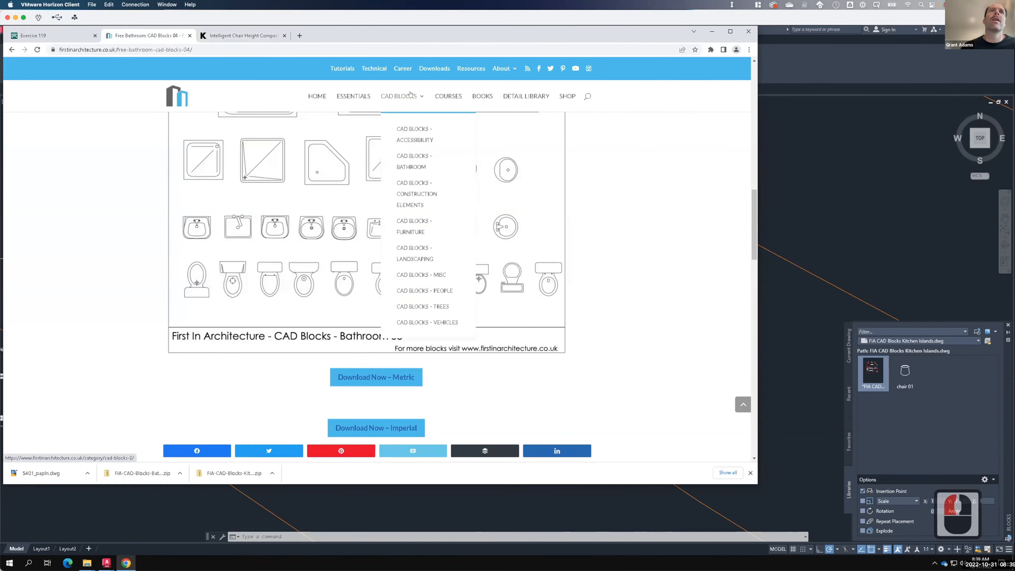
left_click(418, 218)
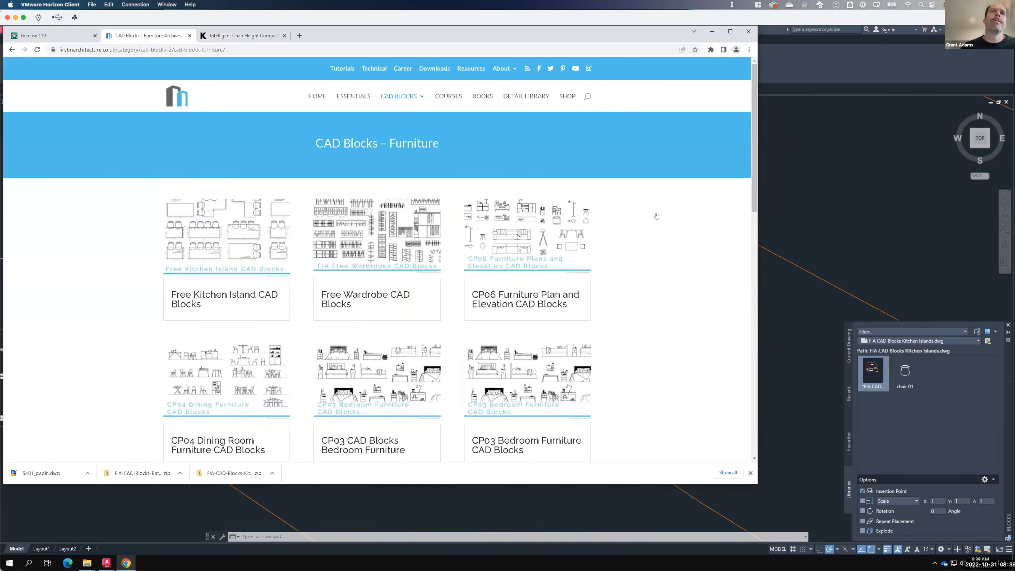
- Find and open the Free CAD Blocks – Bed and mattress sizes page among the furniture blocks
scroll(657, 217, "down", 1)
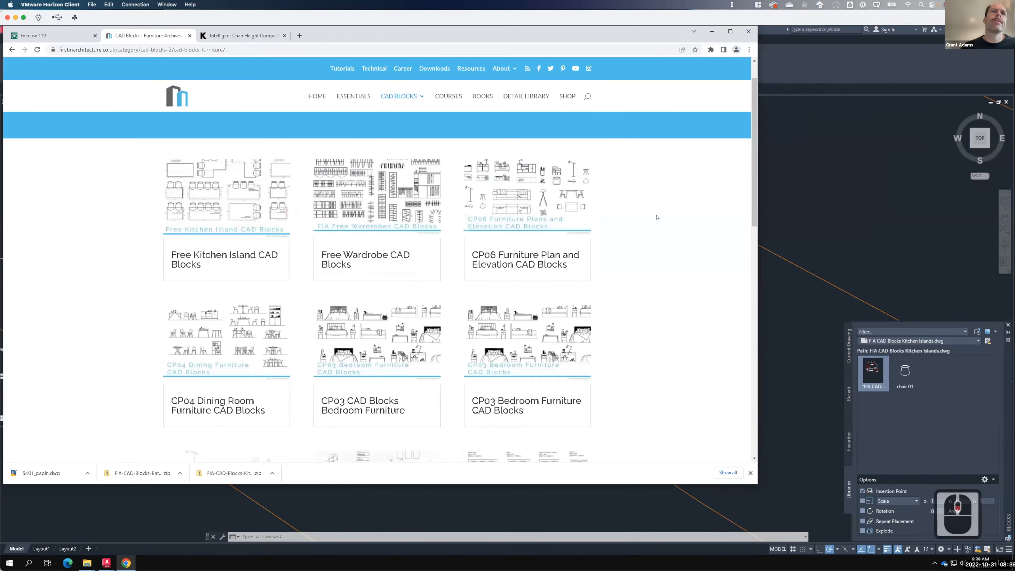
scroll(657, 217, "down", 1)
scroll(657, 217, "down", 3)
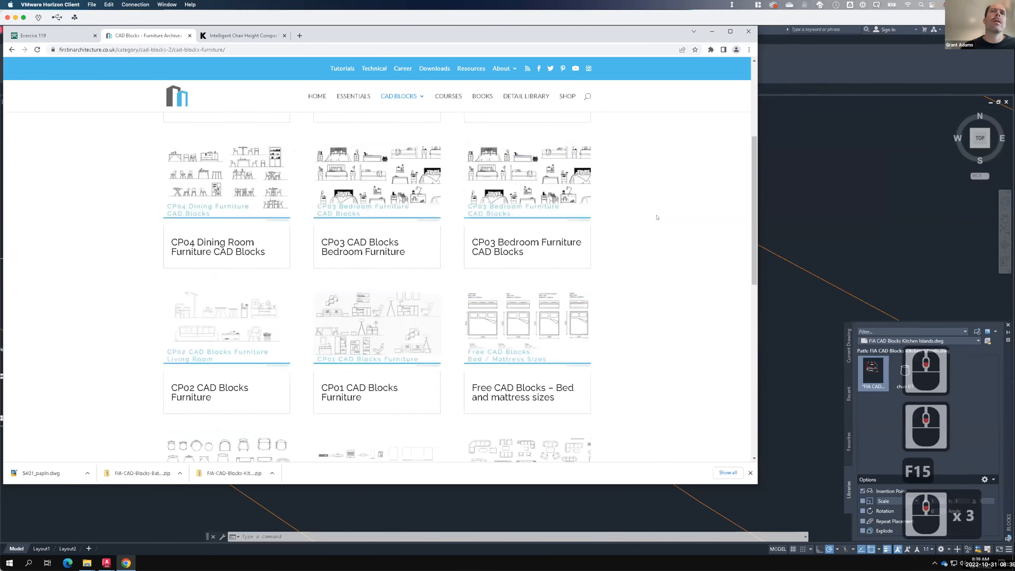
scroll(657, 218, "down", 2)
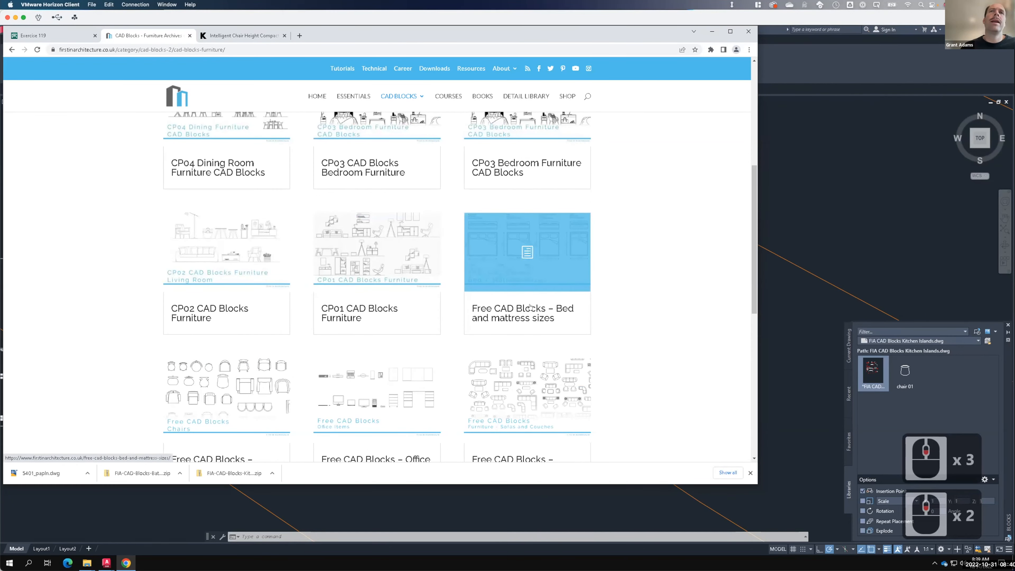
left_click(525, 259)
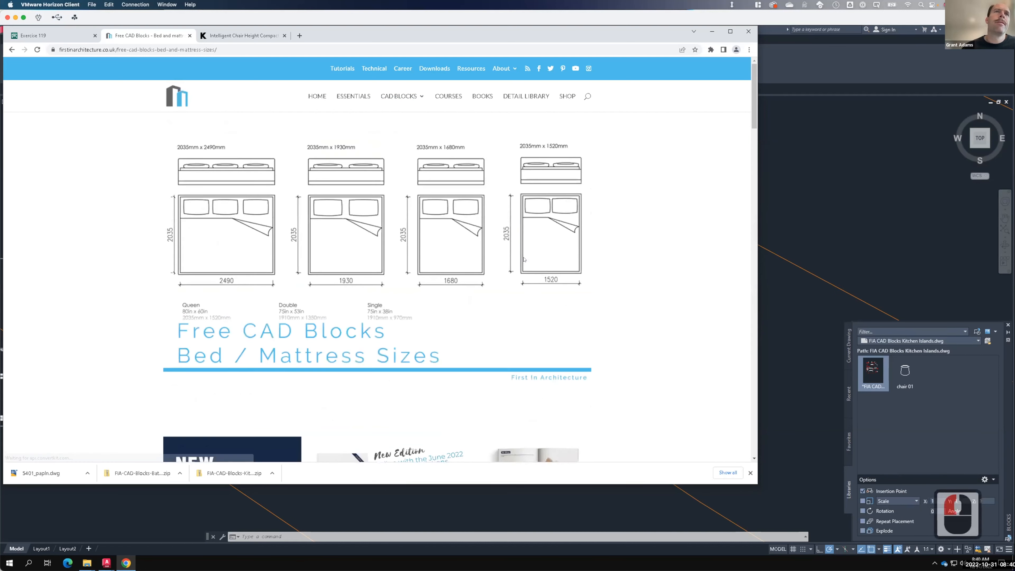
- Download the mattress and bed sizes CAD blocks zip and show it in its download folder
scroll(442, 253, "down", 3)
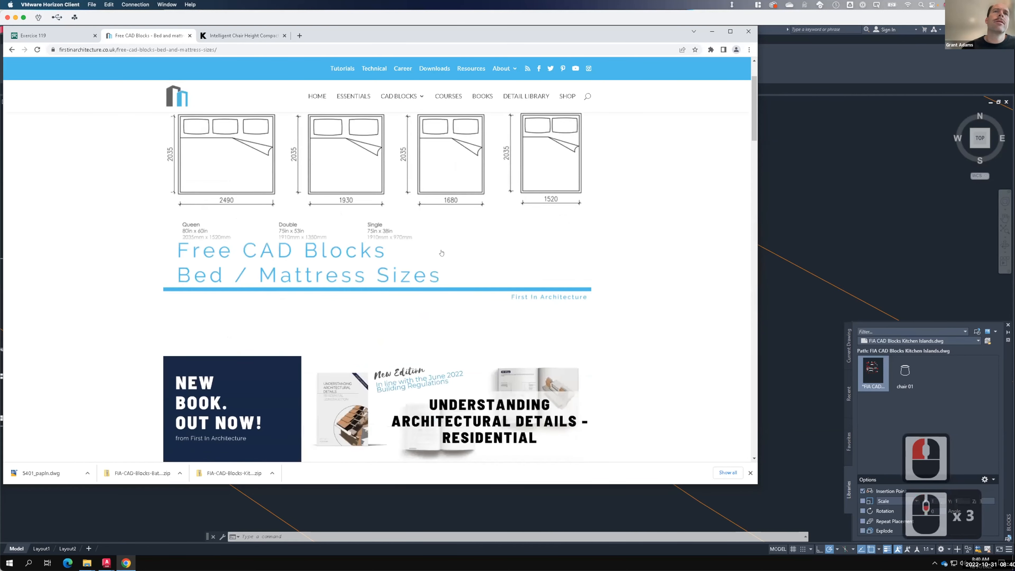
scroll(442, 253, "down", 11)
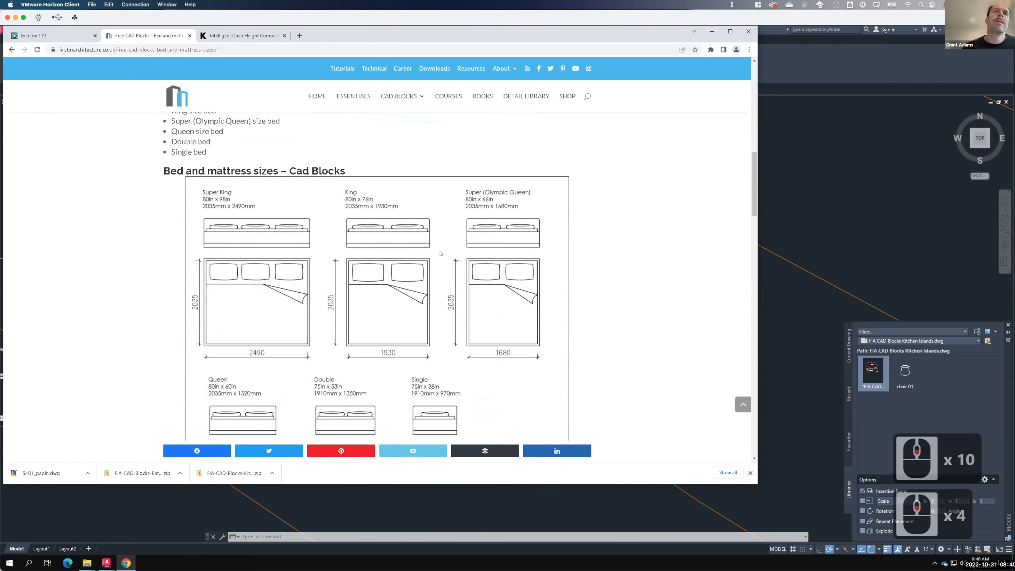
scroll(441, 253, "down", 2)
scroll(440, 254, "down", 4)
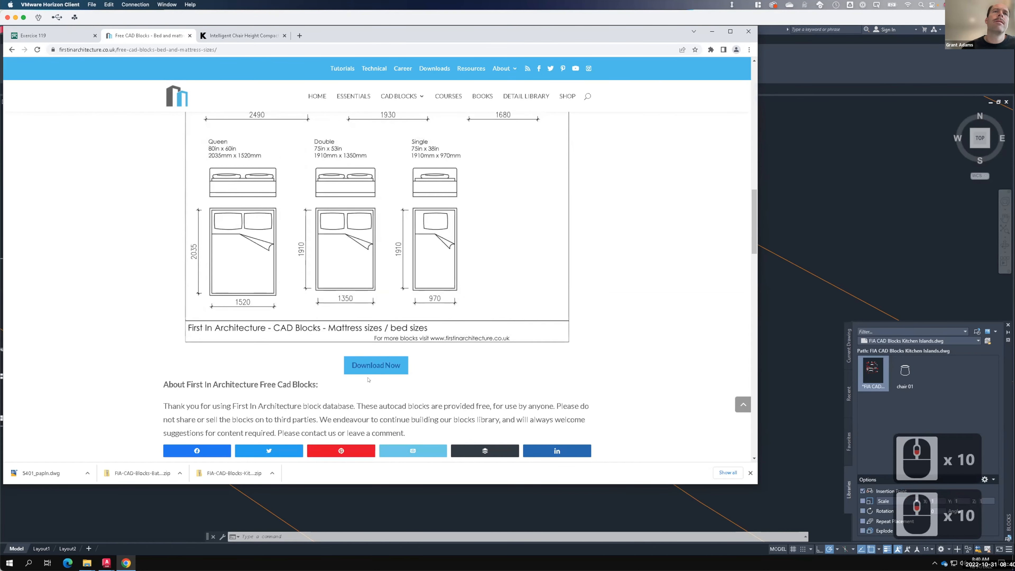
left_click(374, 364)
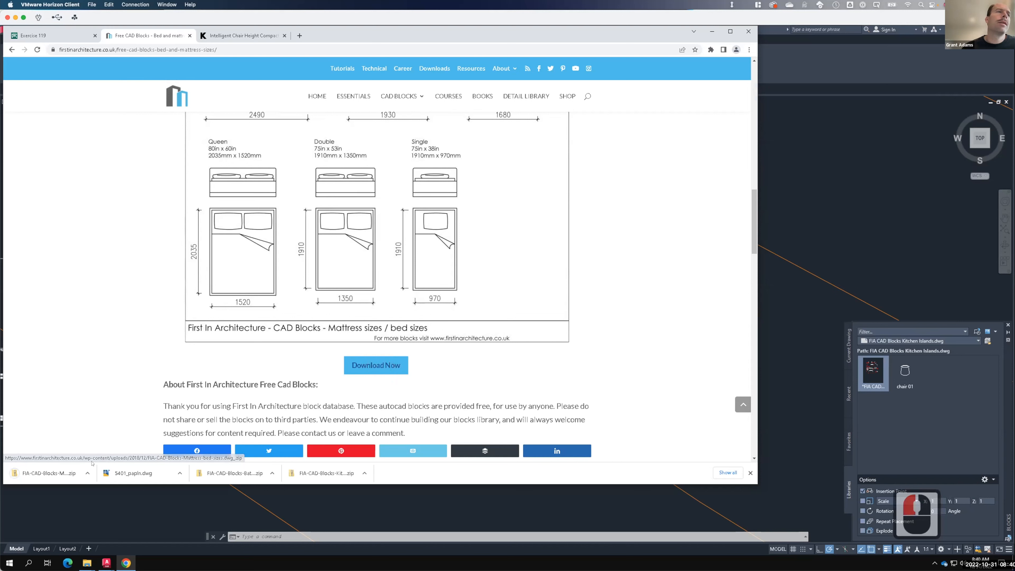
left_click(88, 473)
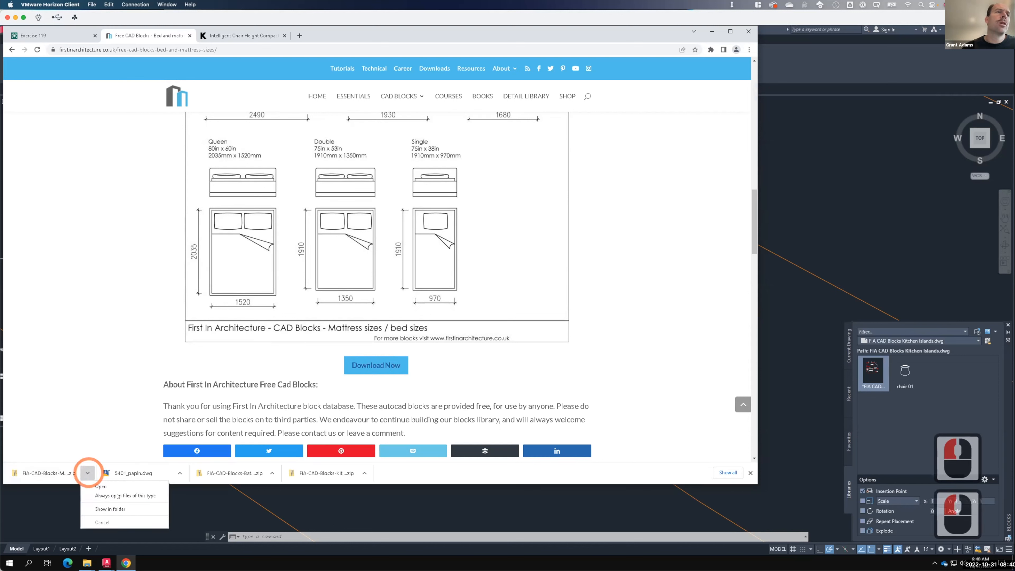
left_click(107, 506)
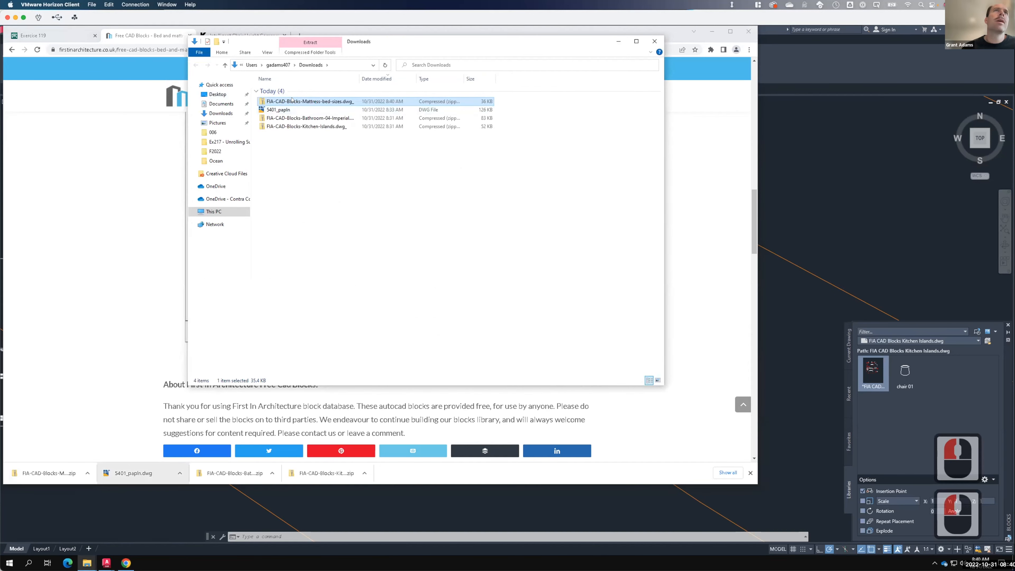
- Extract FIA-CAD-Blocks-Mattress-bed-sizes into the OneDrive folder Resources > AutoCAD > Blocks > Beds, replacing the existing drawing file
right_click(292, 101)
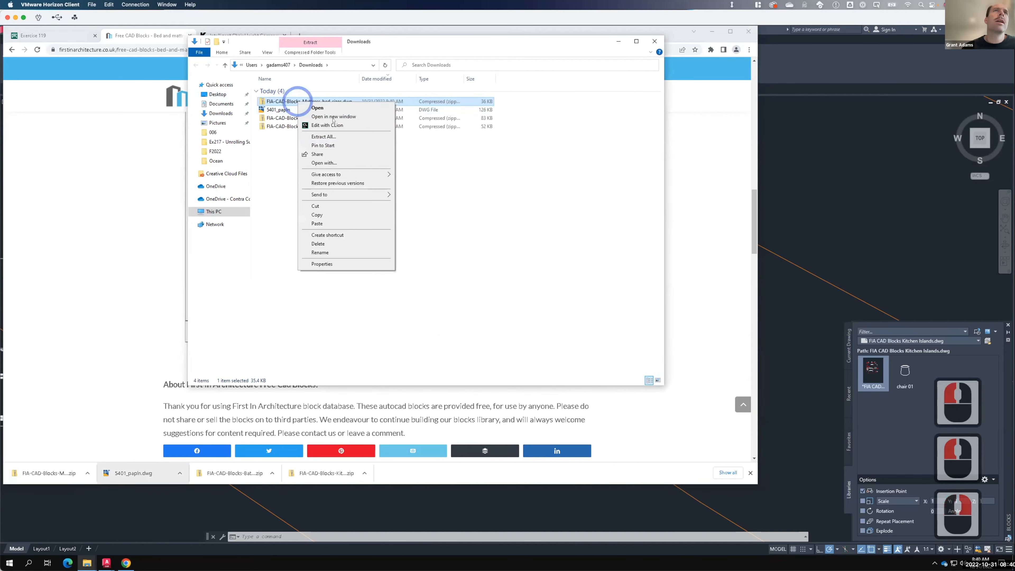
left_click(325, 136)
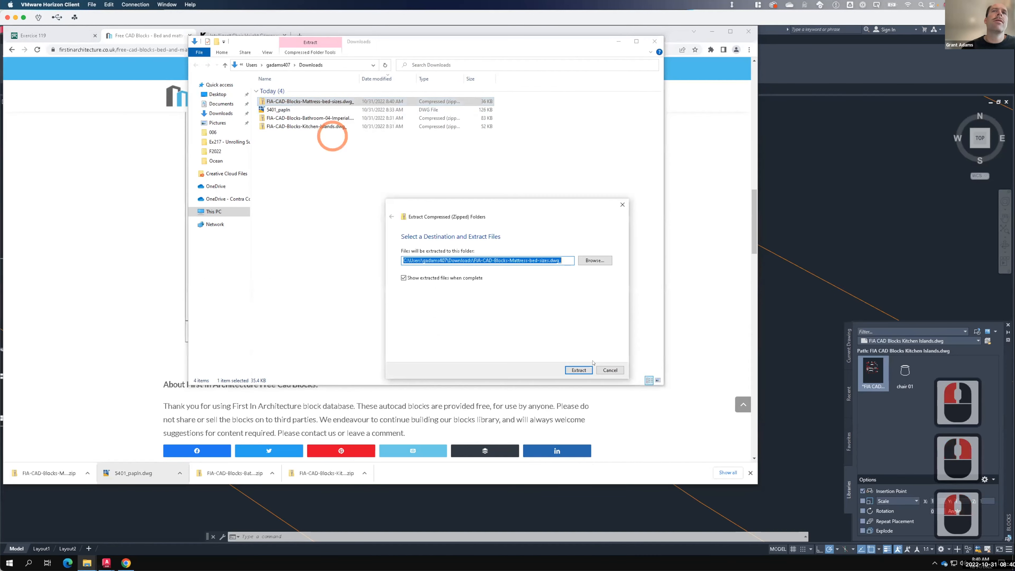
left_click(590, 258)
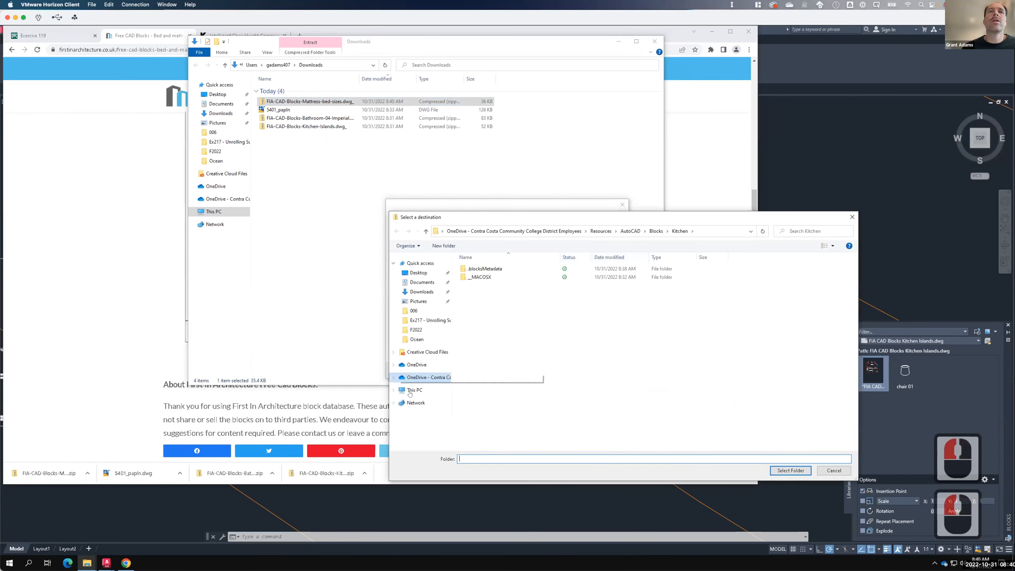
left_click(416, 376)
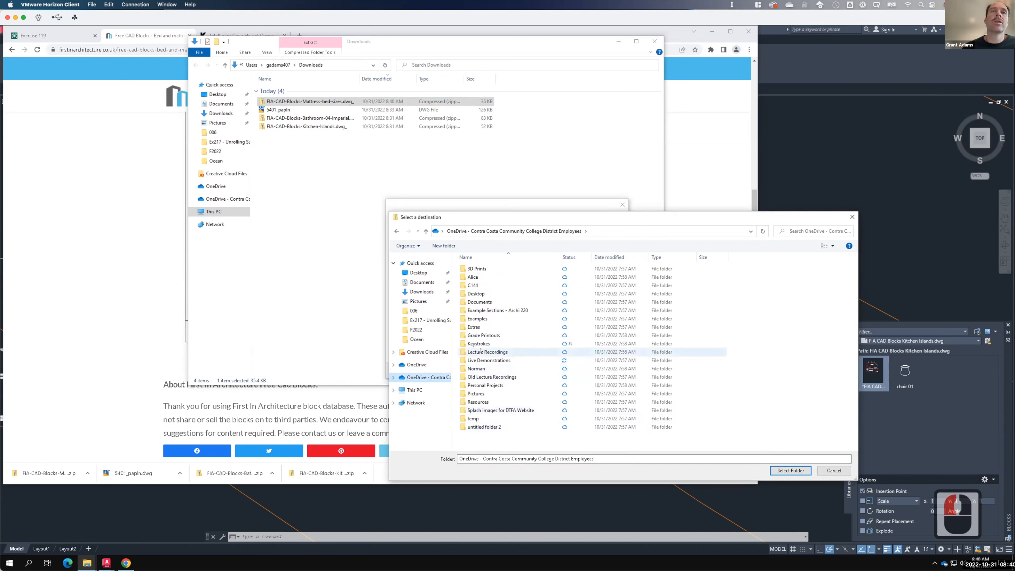
double_click(485, 402)
double_click(477, 276)
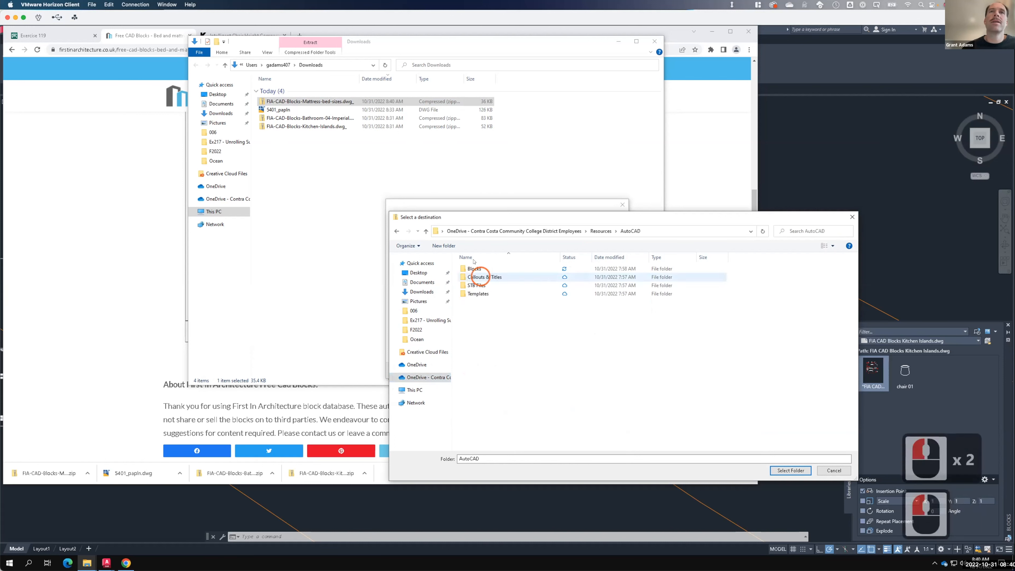
double_click(475, 267)
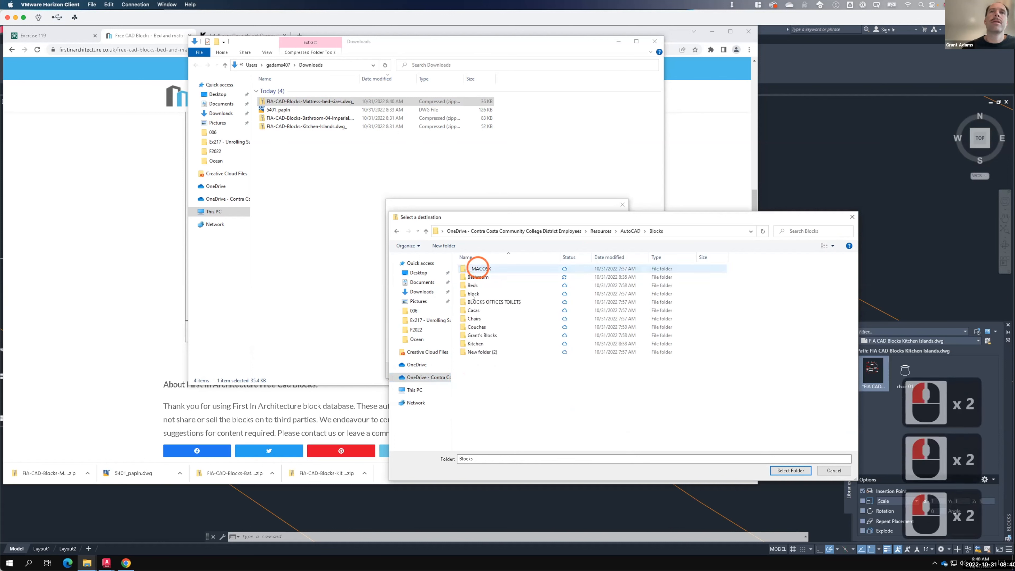
double_click(471, 285)
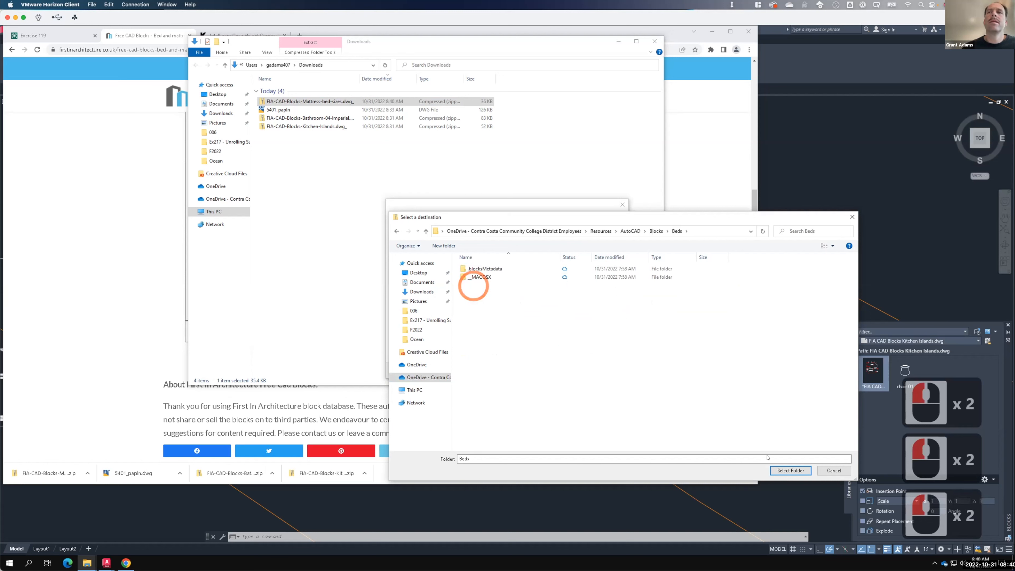
left_click(790, 470)
left_click(583, 368)
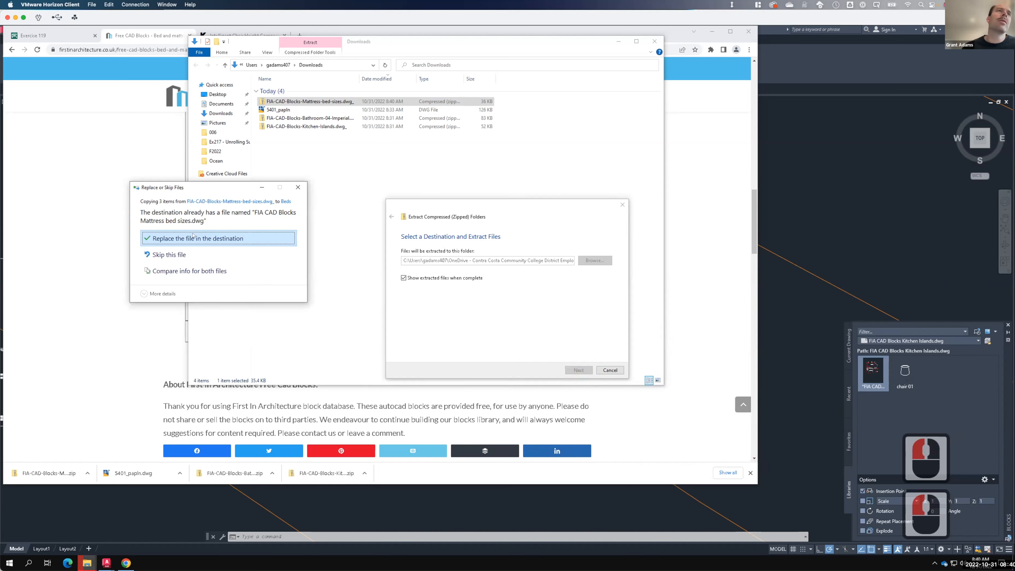
left_click(195, 238)
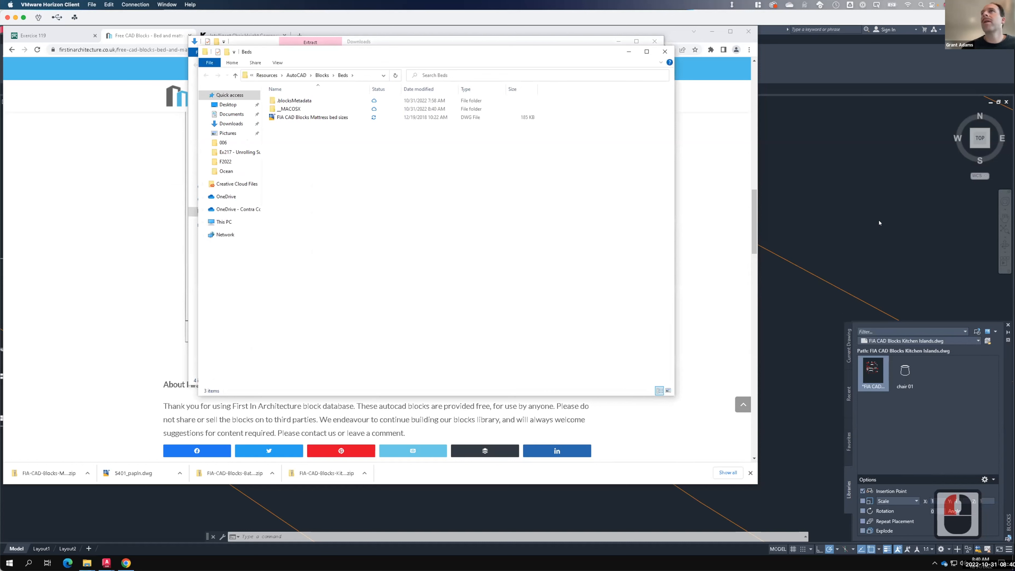
- Switch to AutoCAD and load FIA CAD Blocks Mattress bed sizes from the Blocks > Beds folder as the block library
left_click(982, 338)
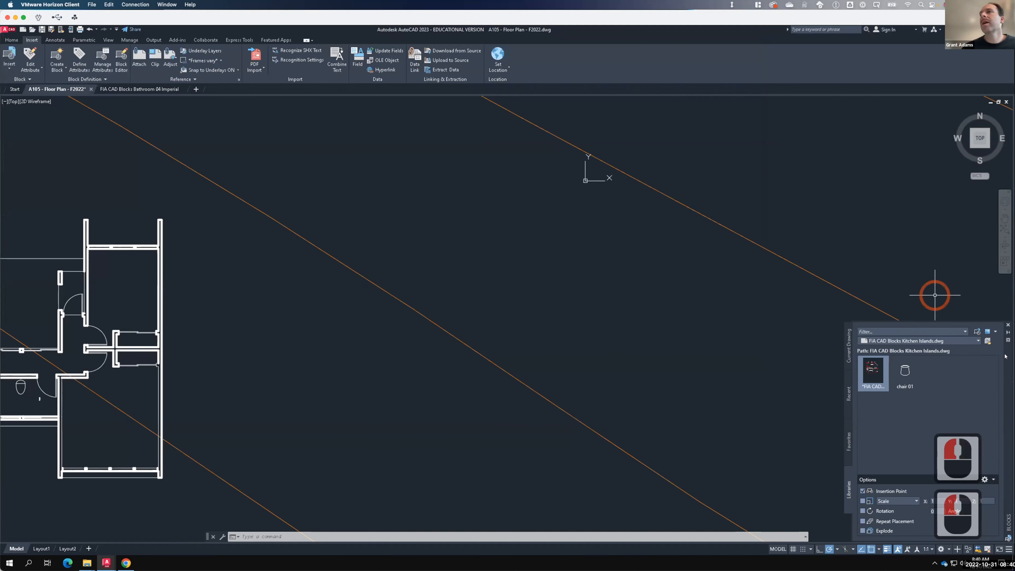
left_click(986, 340)
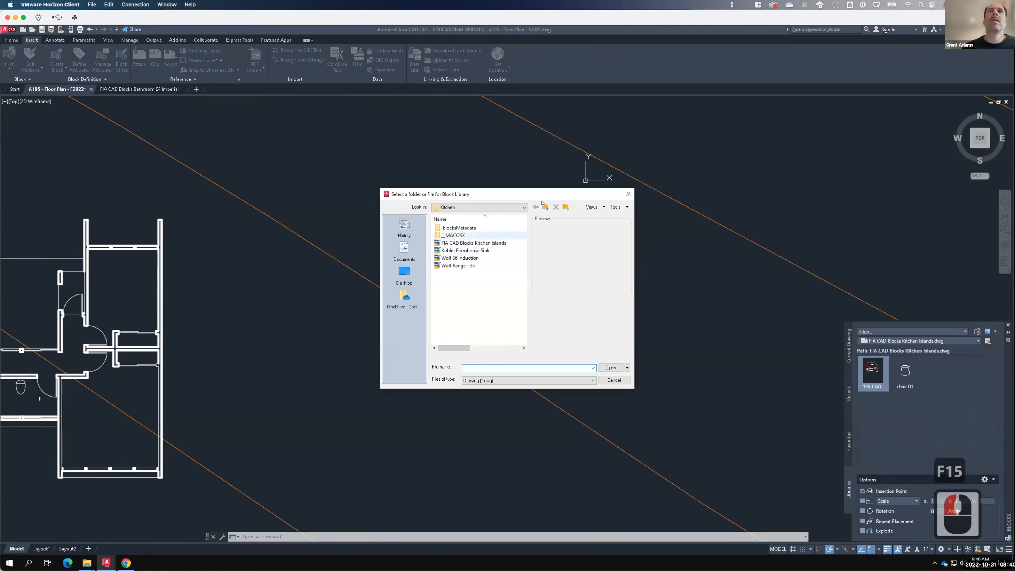
left_click(435, 243)
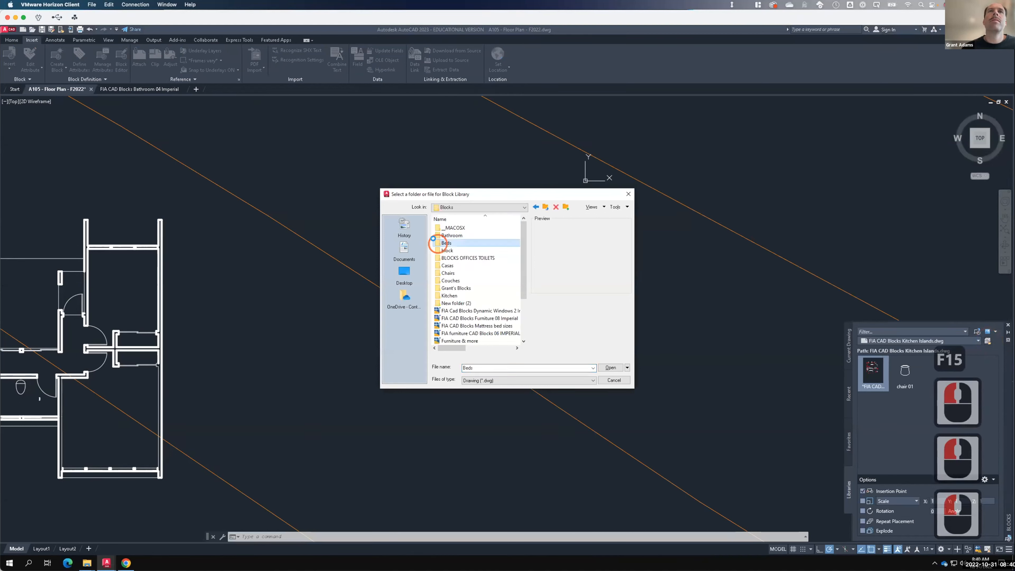
double_click(465, 241)
left_click(471, 244)
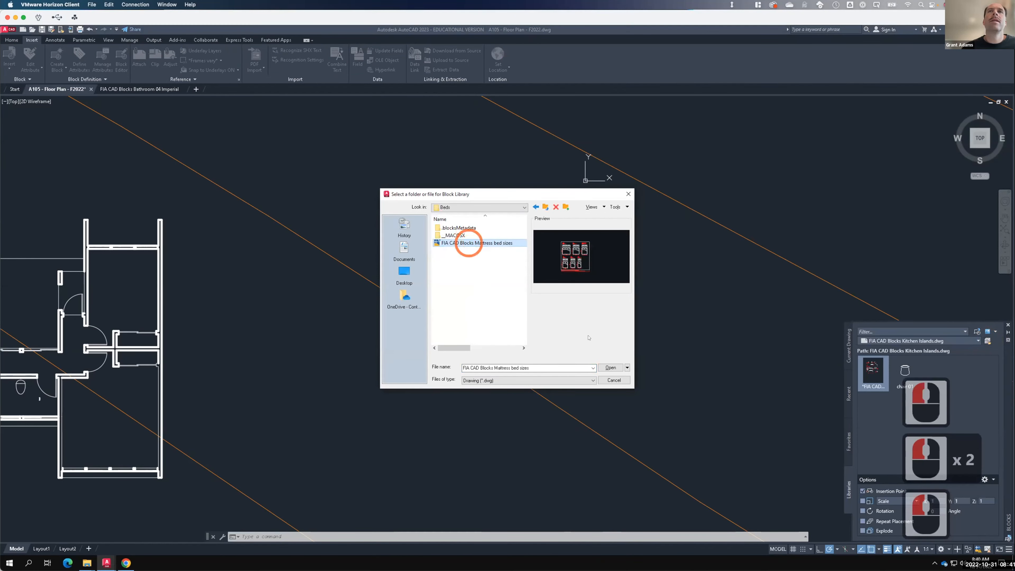
left_click(611, 367)
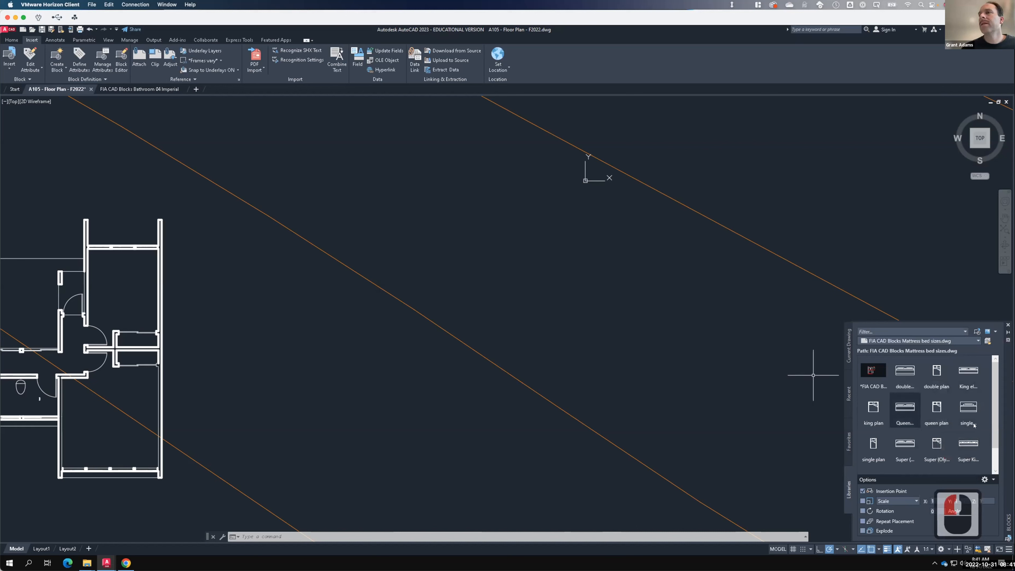
- Insert the queen plan block into the lower bedroom of the floor plan
left_click(936, 408)
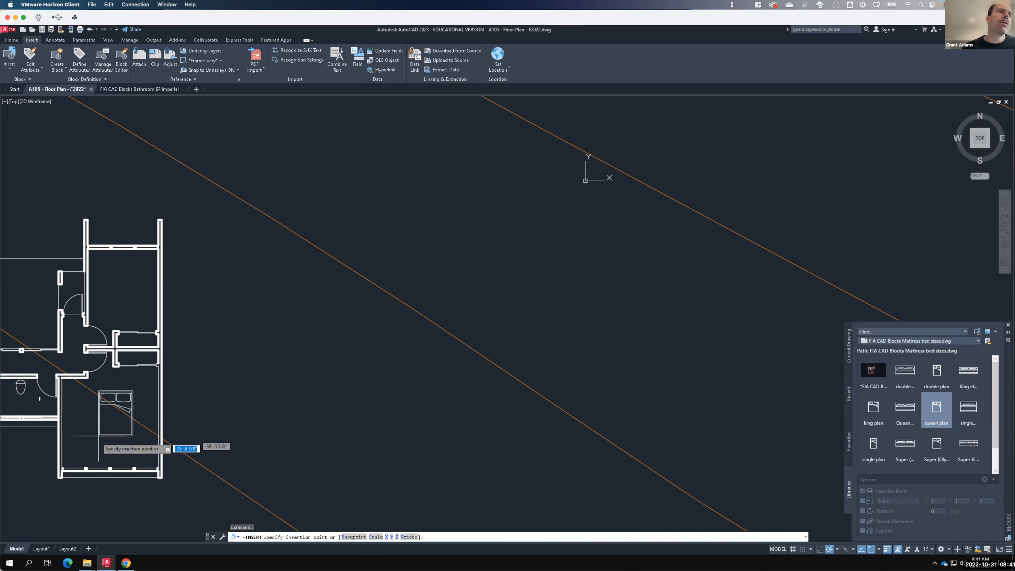
left_click(91, 445)
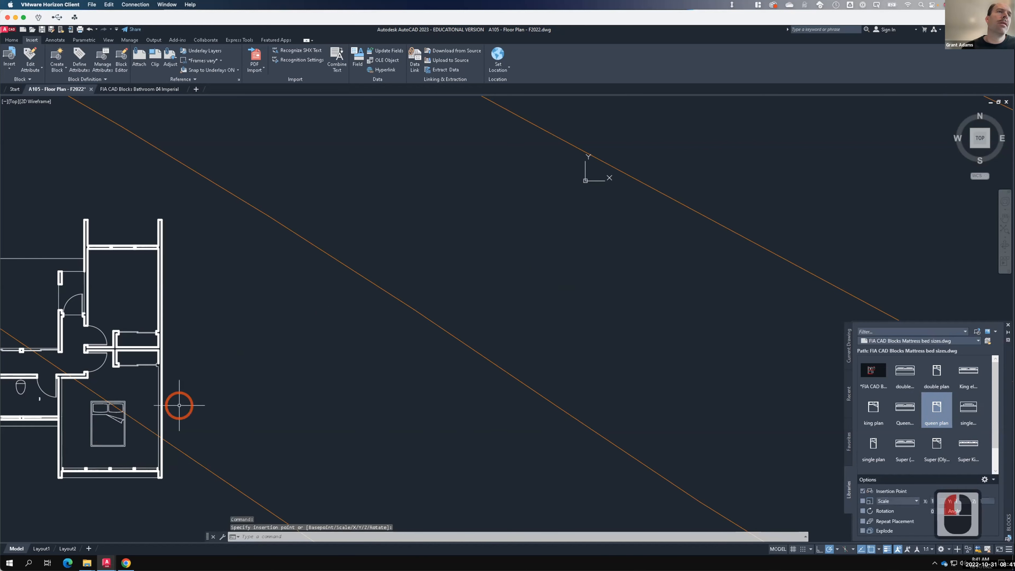
scroll(312, 396, "down", 3)
scroll(277, 408, "up", 3)
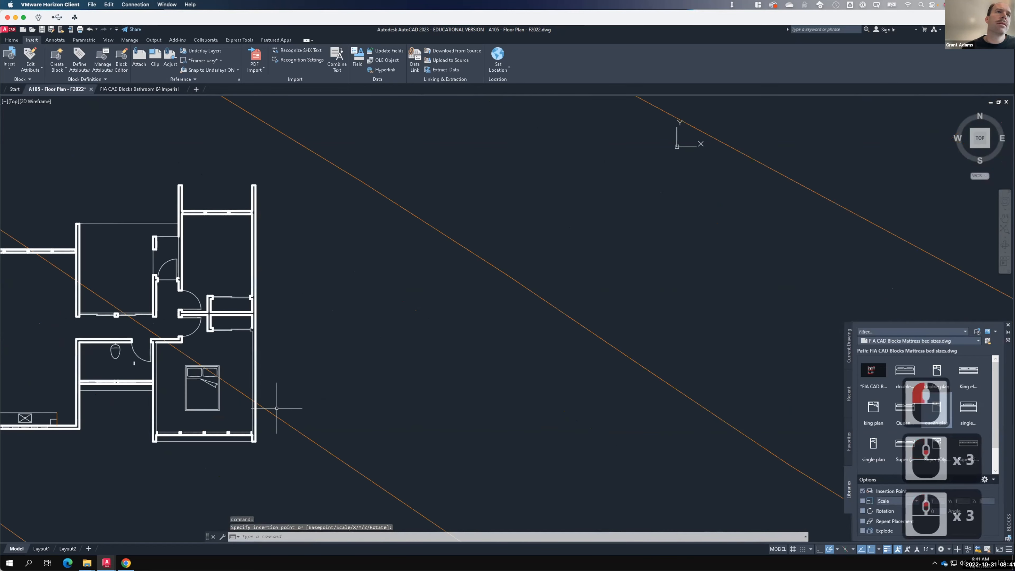
- Rotate the queen bed a quarter turn clockwise about its upper-right pillow corner, so the pillows face the outer wall
scroll(211, 402, "up", 4)
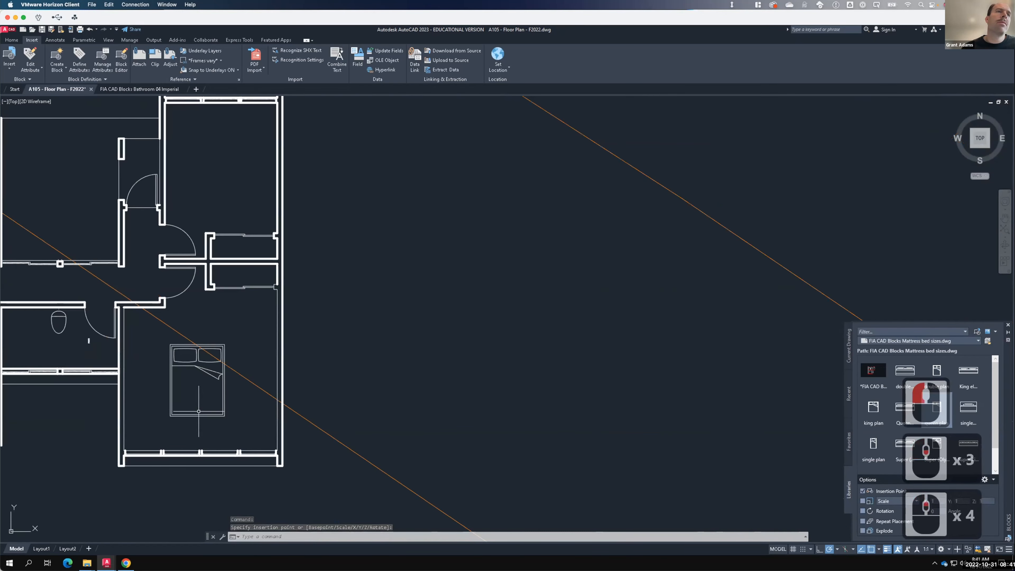
scroll(214, 423, "up", 3)
left_click(217, 423)
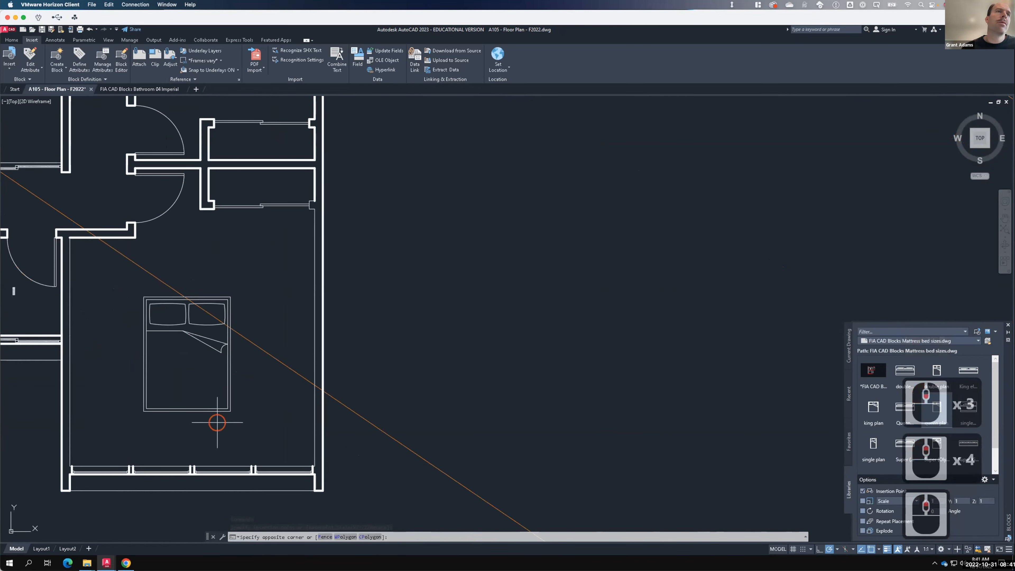
left_click(186, 386)
type("re")
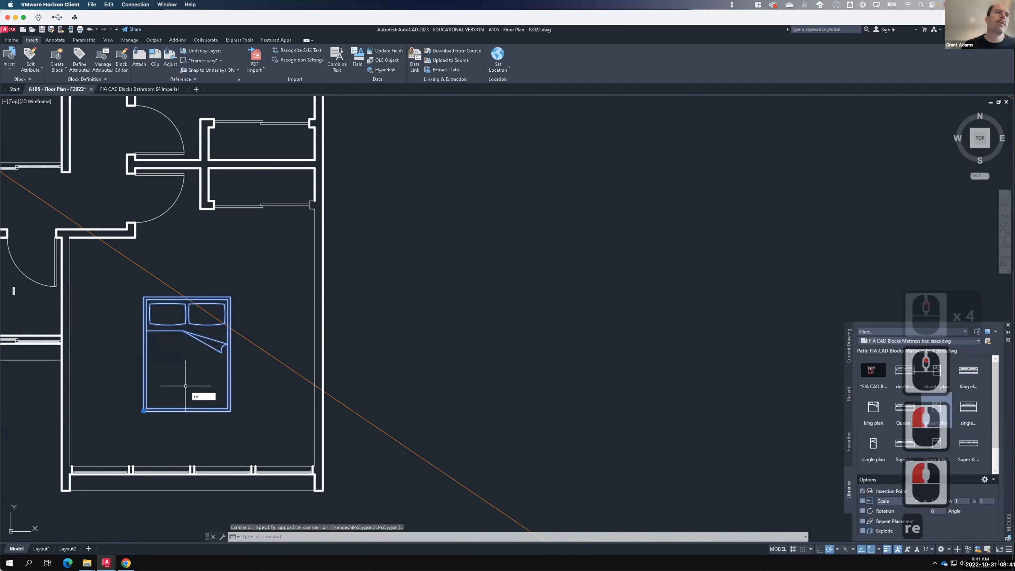
type("otate")
key("BackSpace")
key("BackSpace")
key("BackSpace")
key("BackSpace")
key("BackSpace")
key("BackSpace")
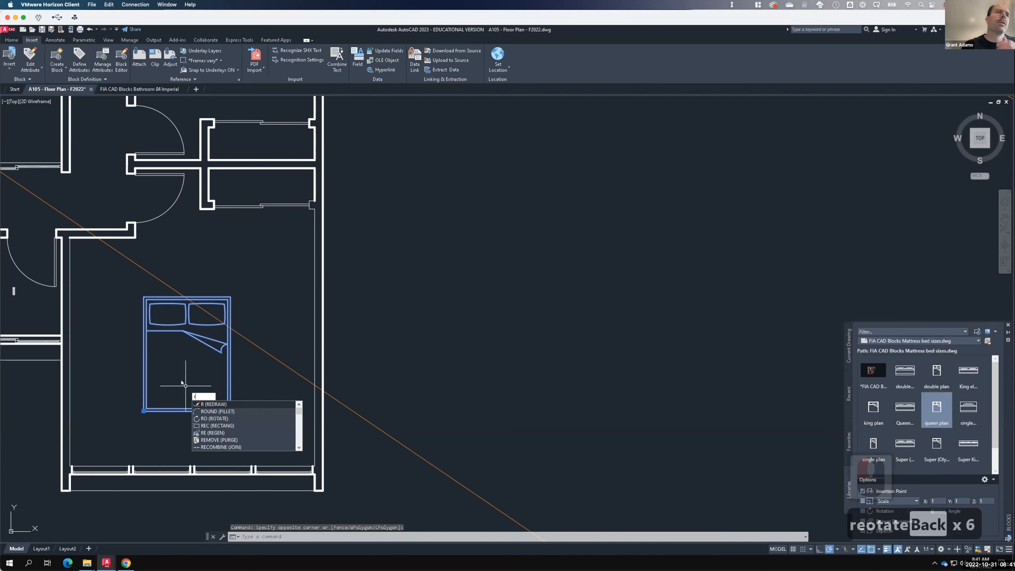
type("otate")
key("Return")
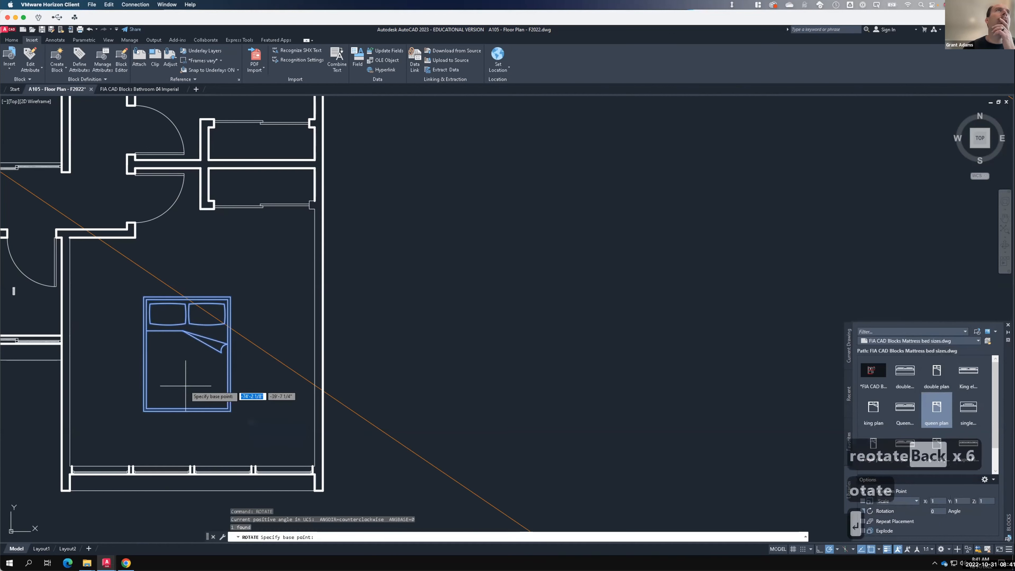
left_click(12, 39)
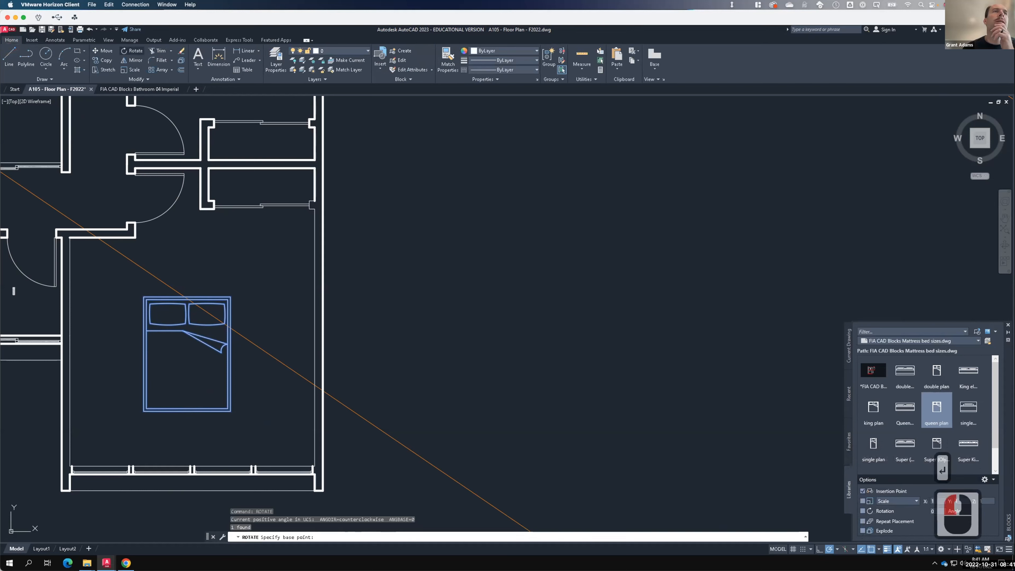
left_click(225, 304)
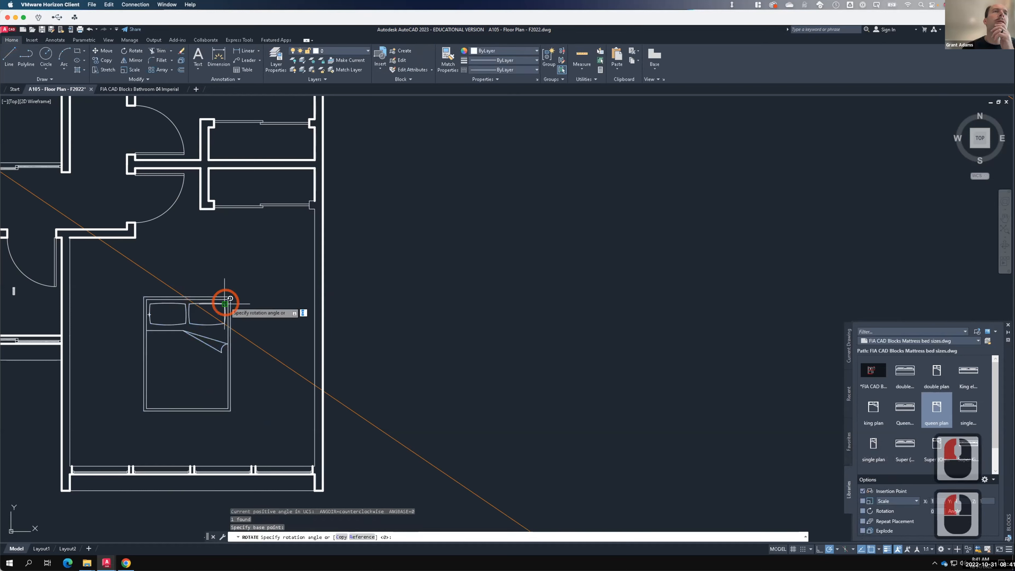
left_click(223, 422)
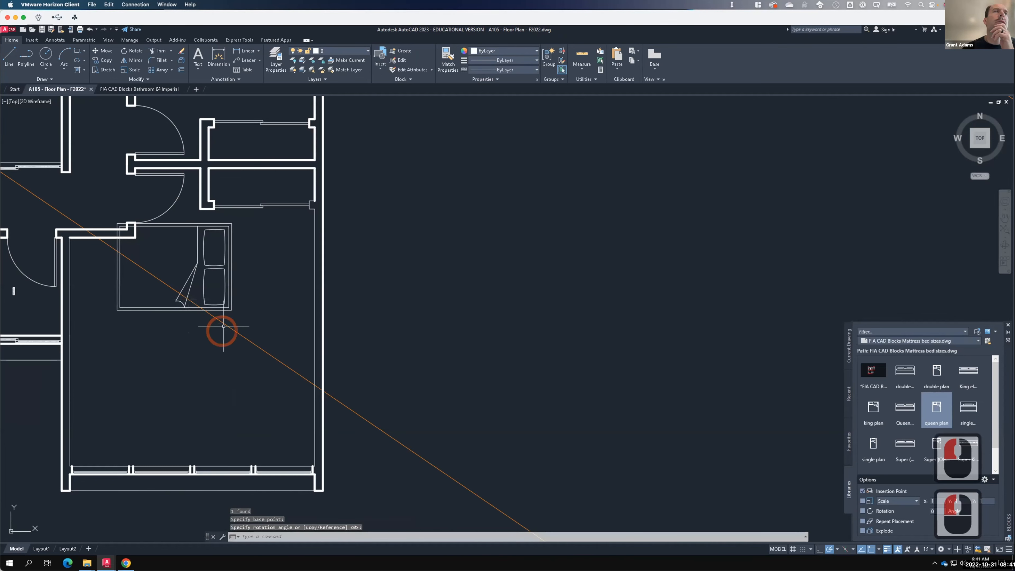
- Enable the Midpoint object snap and move the rotated bed down into the bedroom, clear of the door
left_click(234, 299)
left_click(209, 284)
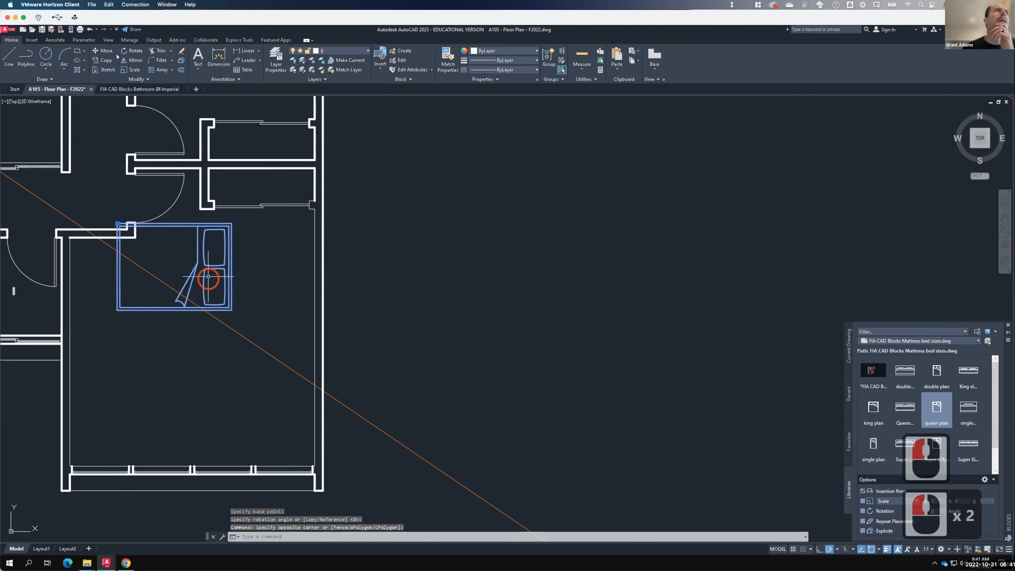
left_click(104, 51)
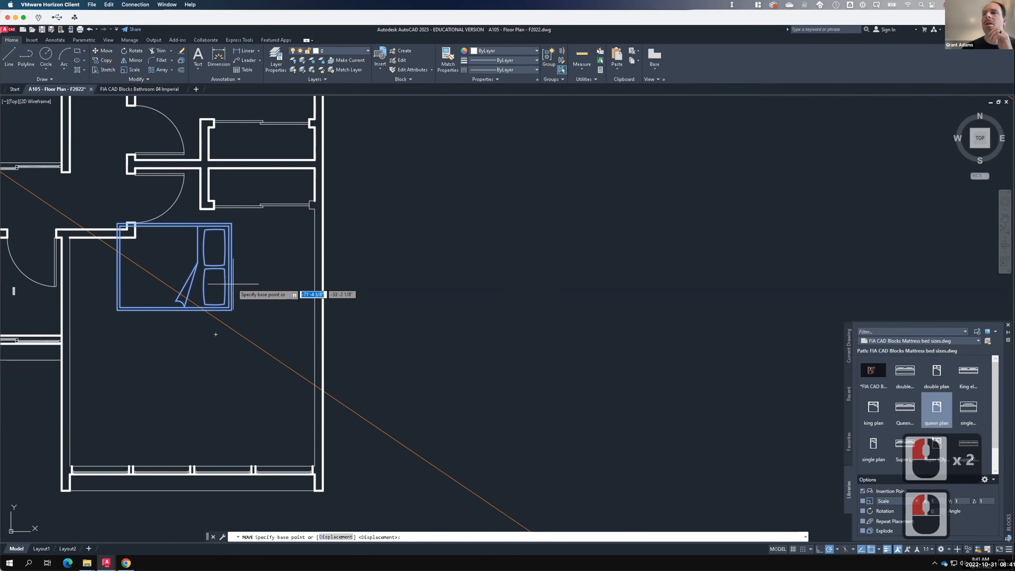
left_click(874, 546)
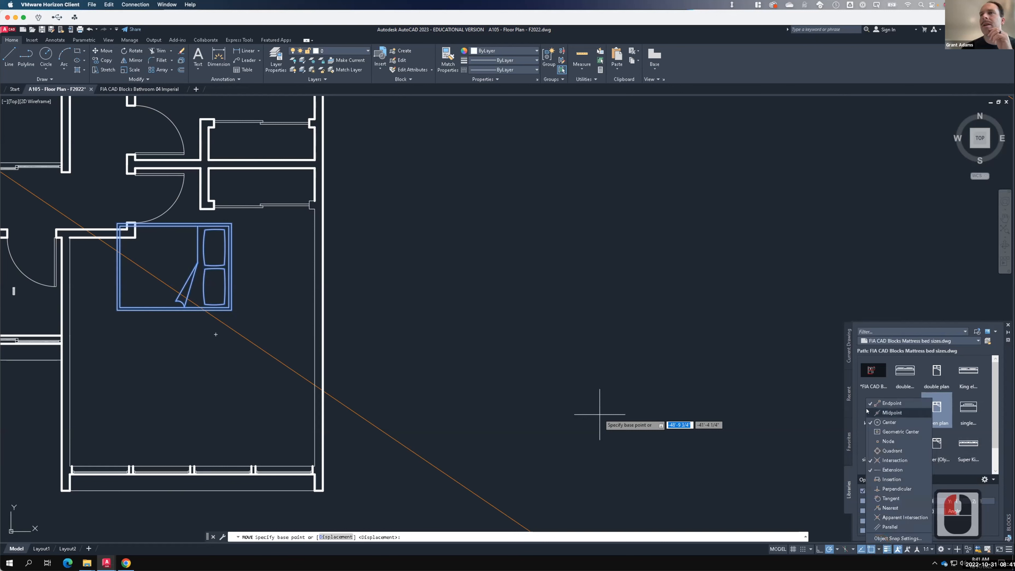
left_click(884, 412)
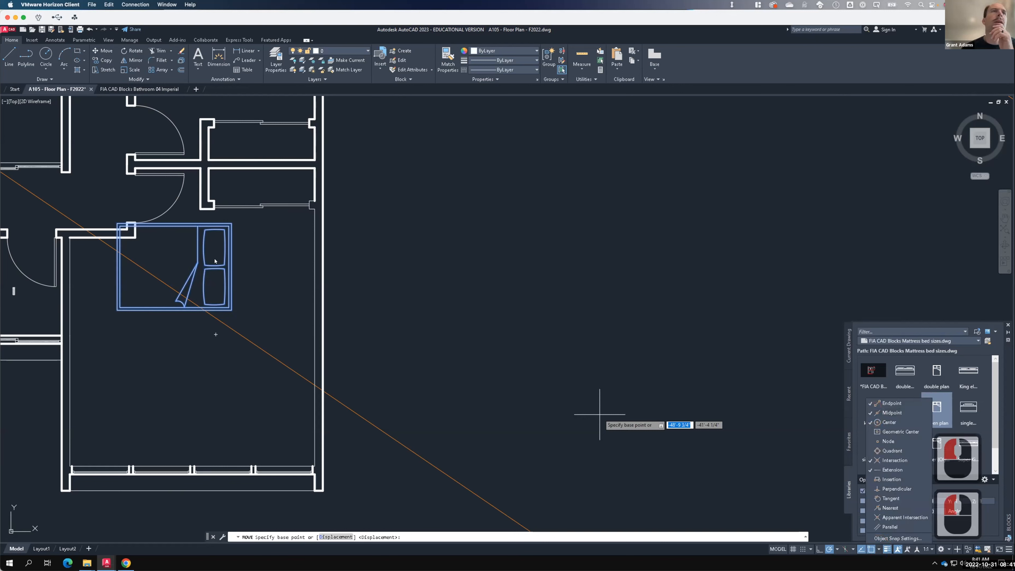
left_click(216, 272)
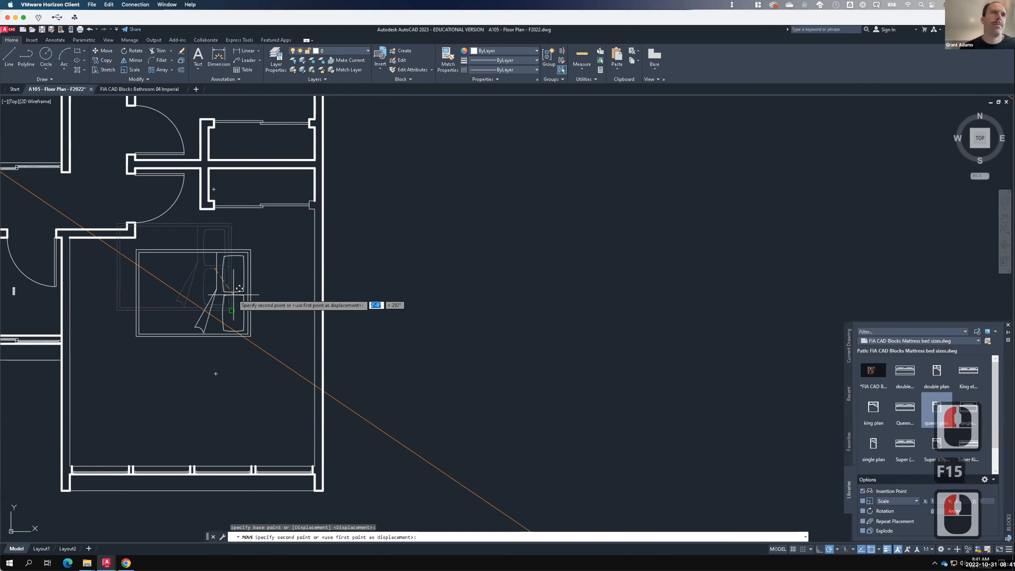
left_click(240, 292)
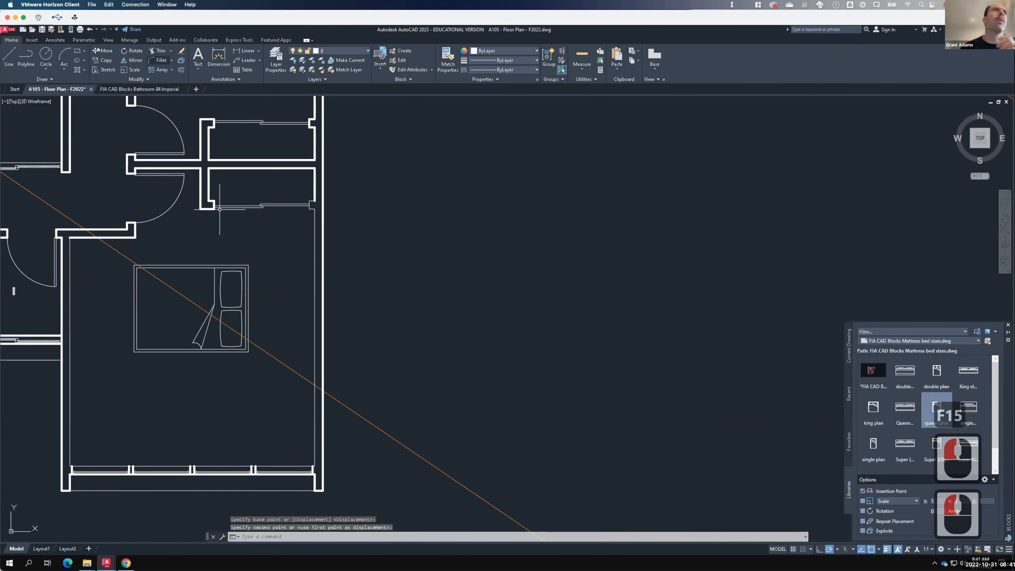
- Move the bed by its headboard midpoint onto the midpoint of the bedroom's outer wall
left_click(105, 52)
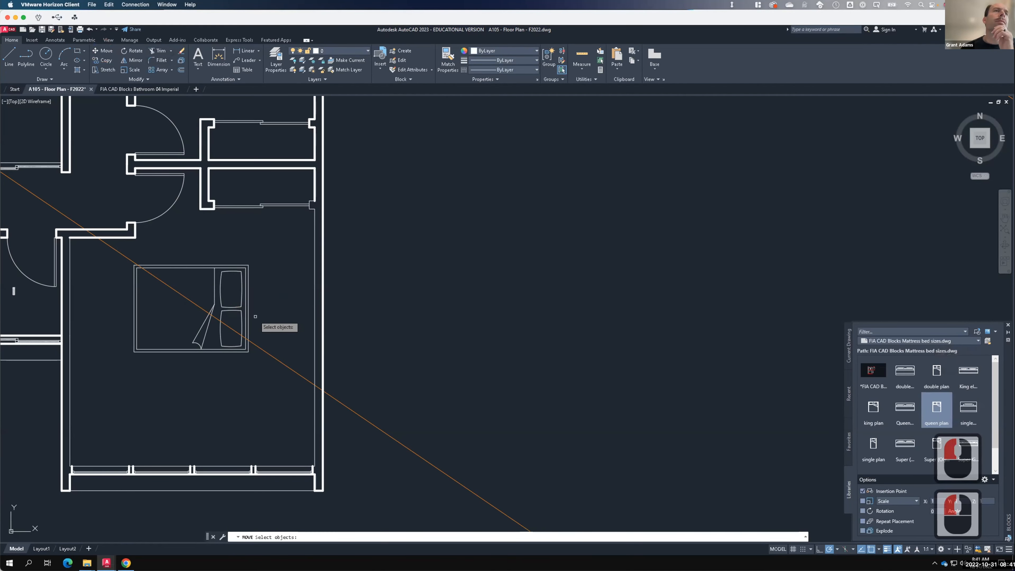
left_click(249, 312)
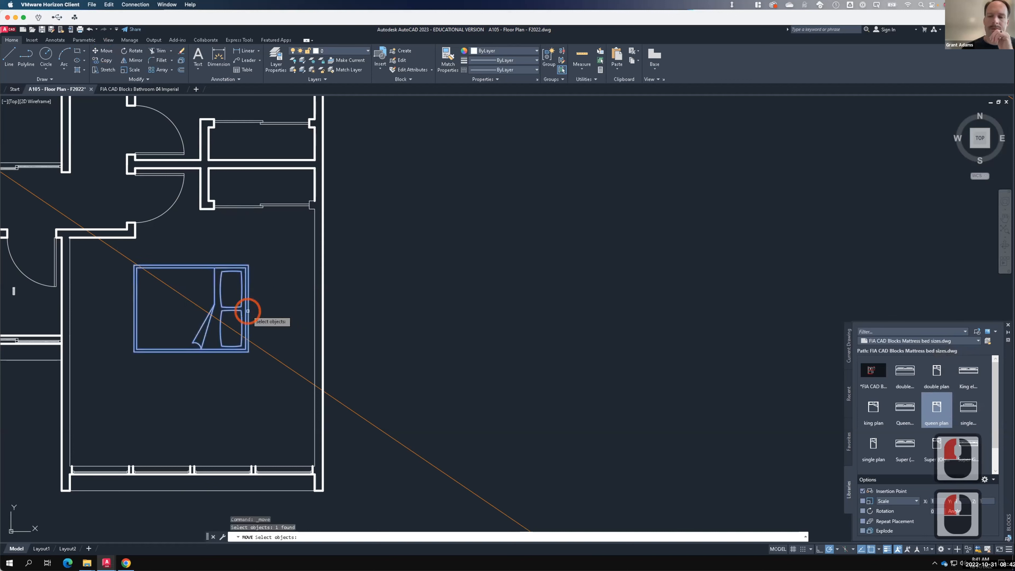
key("Return")
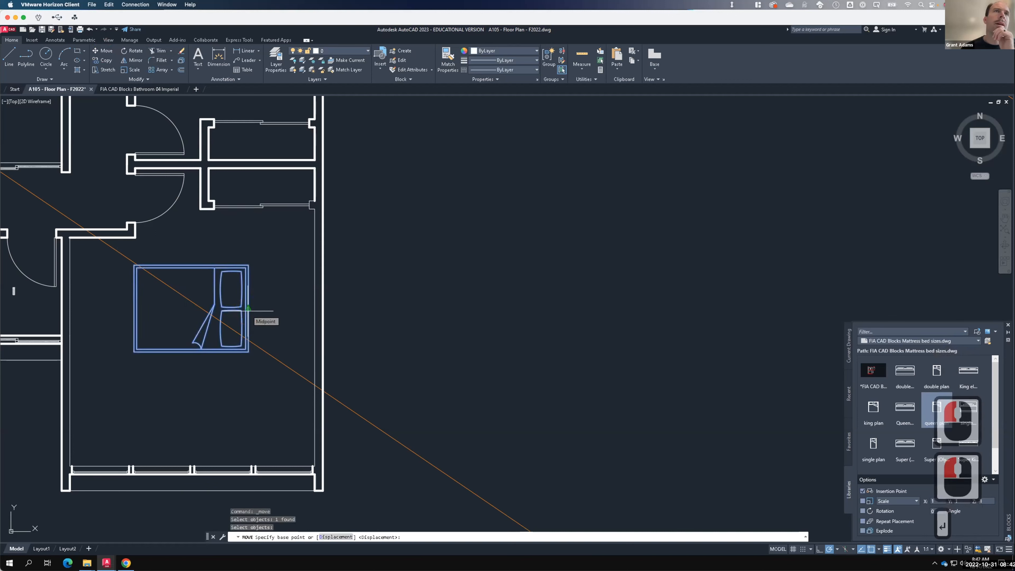
left_click(249, 308)
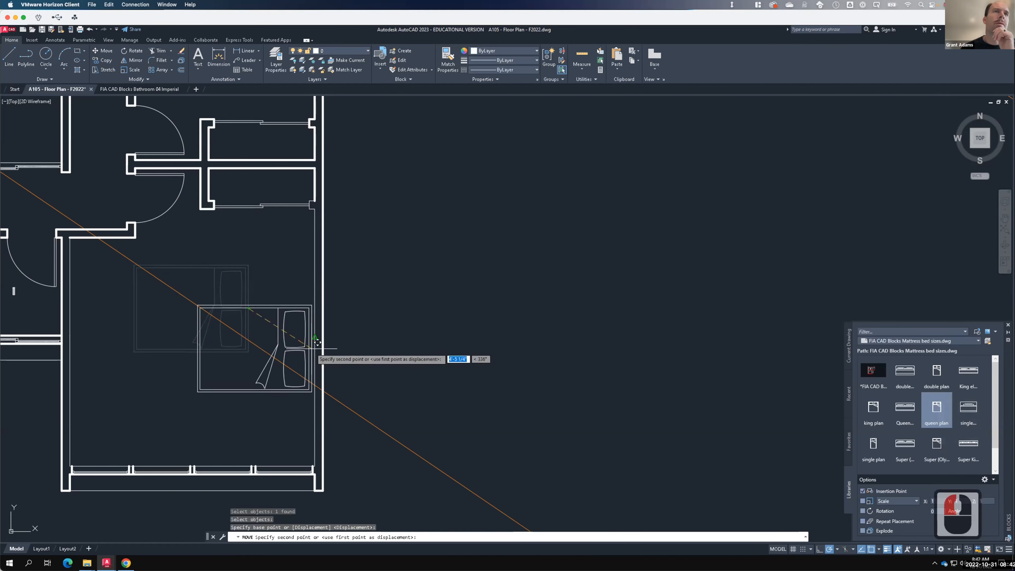
left_click(316, 344)
- Copy the bed by its headboard midpoint to the outer wall of the upper bedroom and end the command
scroll(533, 423, "down", 2)
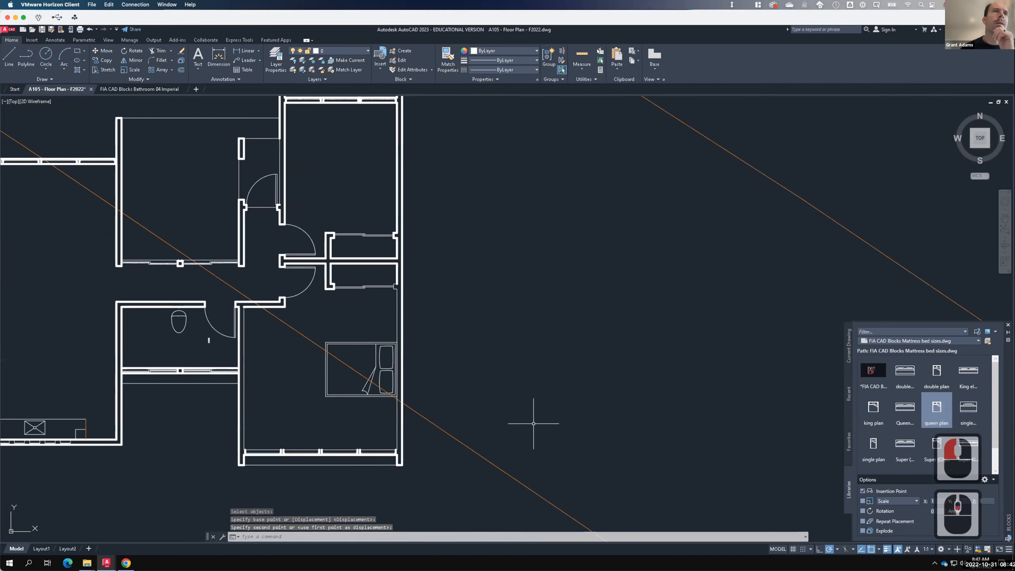
left_click(343, 396)
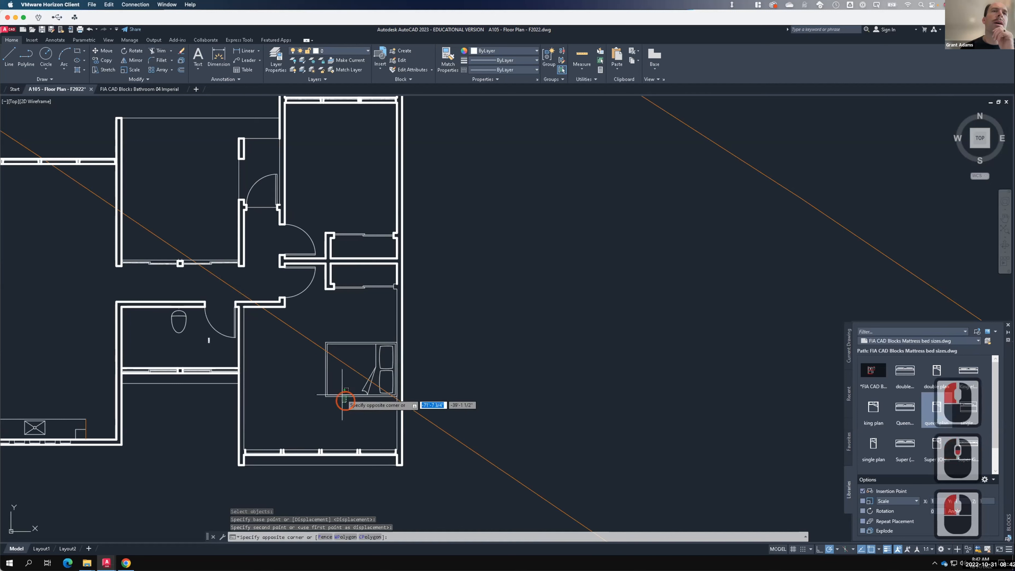
left_click(318, 368)
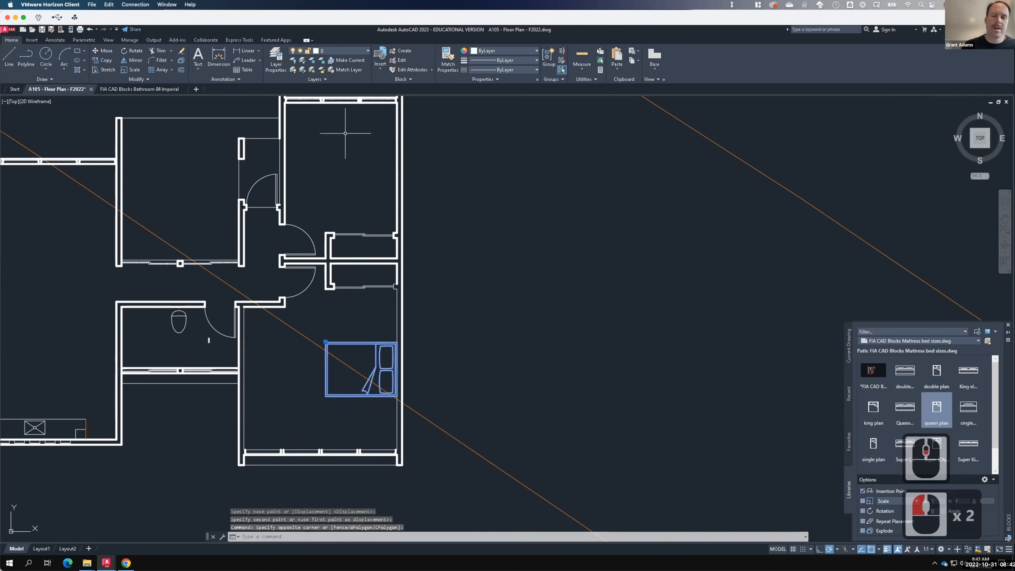
type("copy")
key("Return")
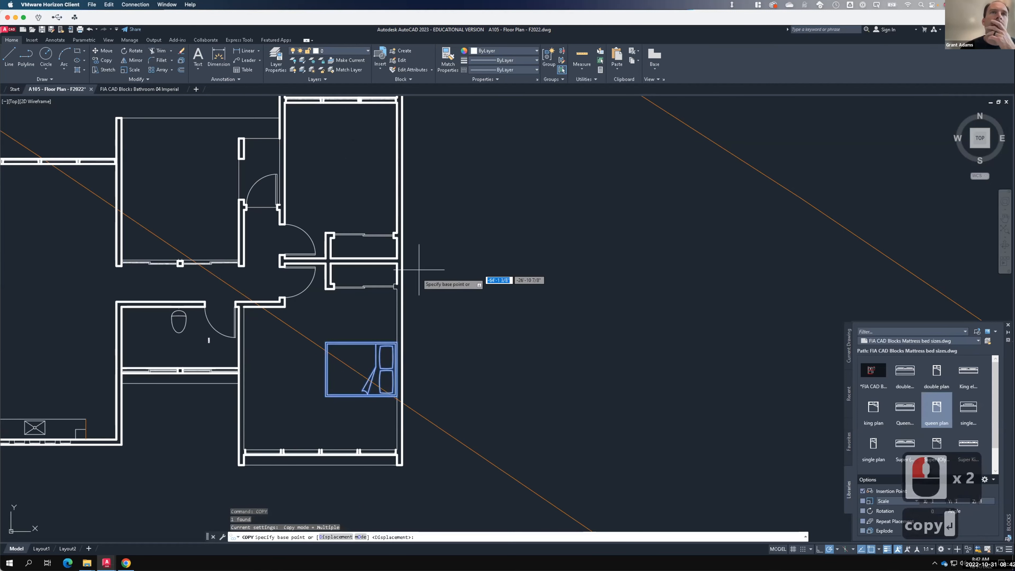
left_click(397, 369)
left_click(398, 154)
left_click(399, 167)
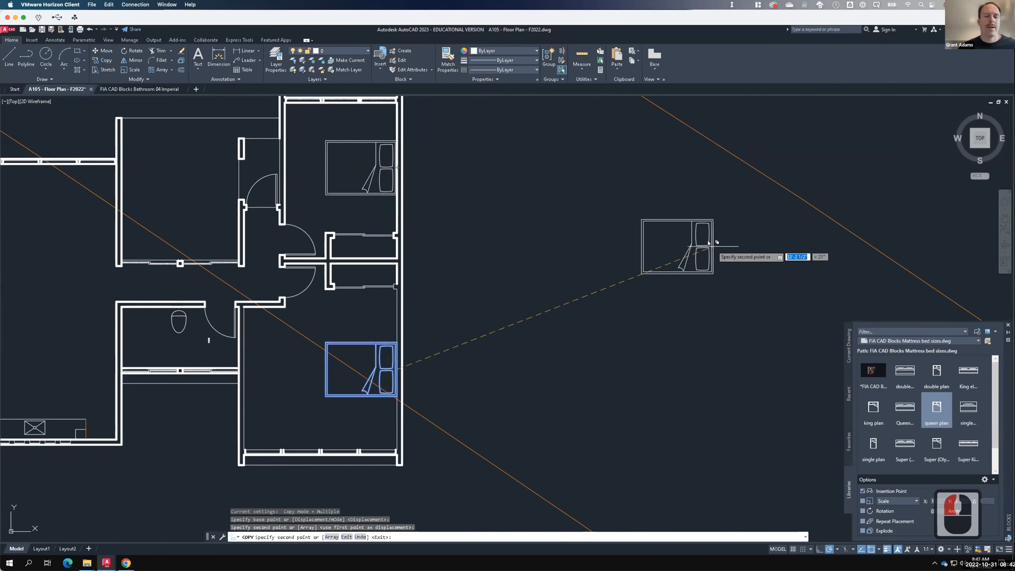
key("Escape")
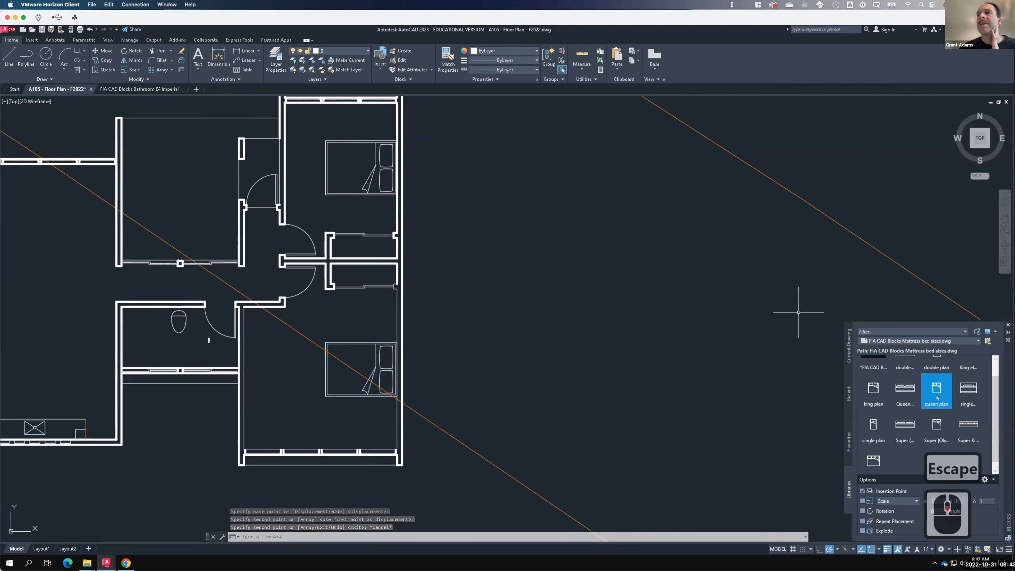
- Switch to Chrome and go back to the CAD Blocks – Furniture category page
scroll(892, 374, "down", 2)
scroll(891, 375, "up", 2)
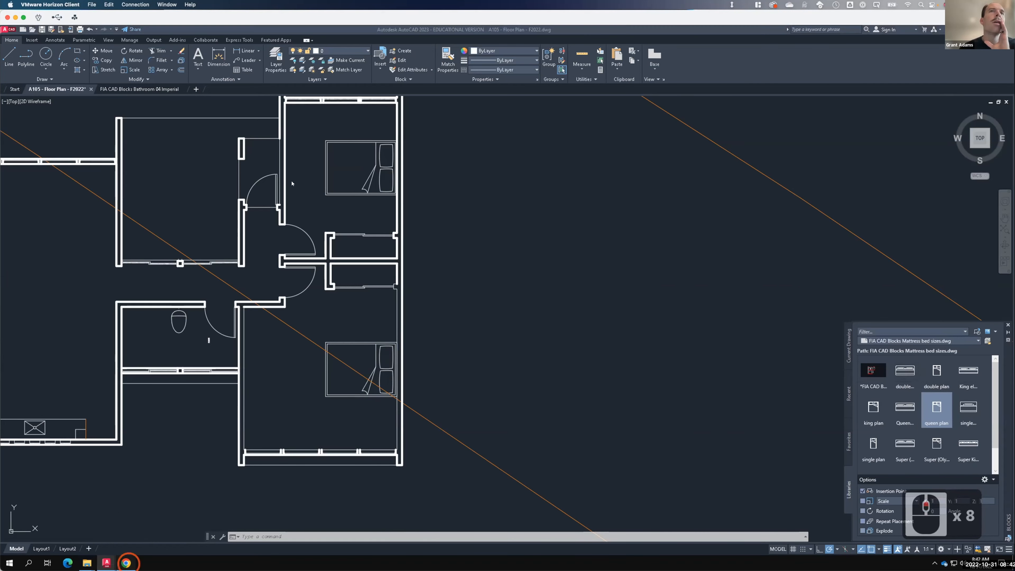
left_click(126, 563)
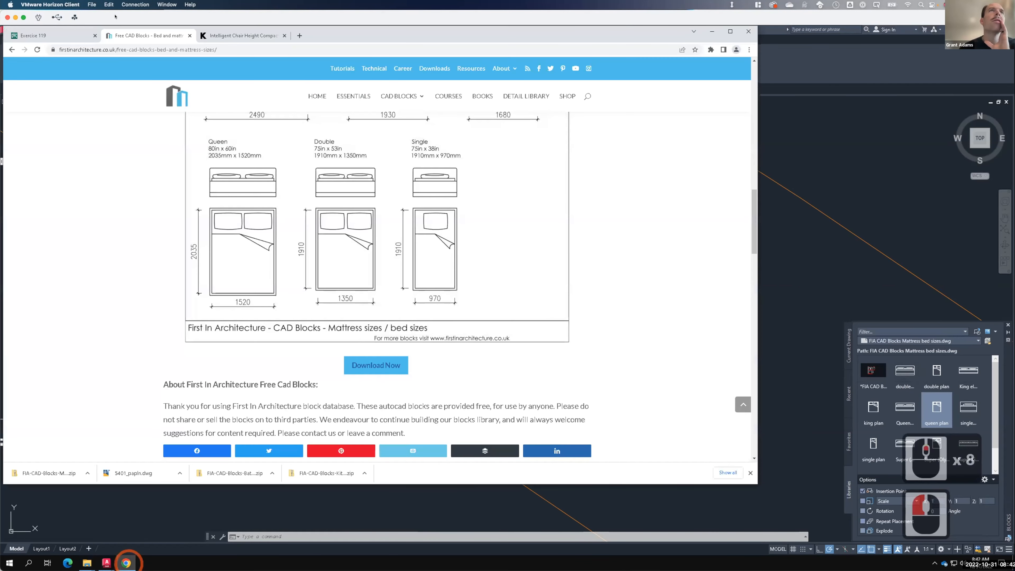
left_click(11, 49)
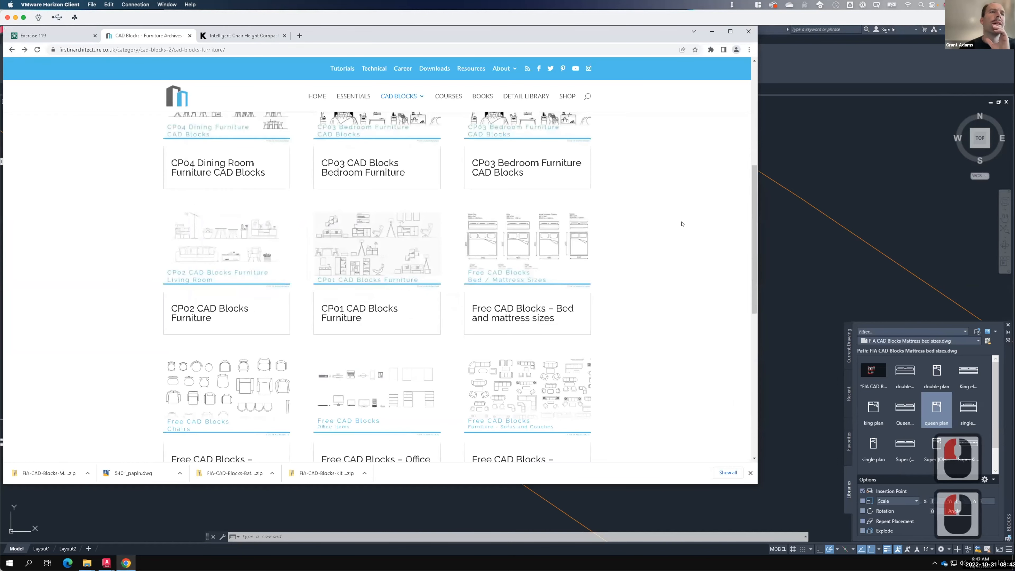
- Browse both pages of the furniture CAD block listings for suitable furniture, and return to the floor plan in AutoCAD
scroll(683, 224, "down", 1)
scroll(682, 224, "down", 1)
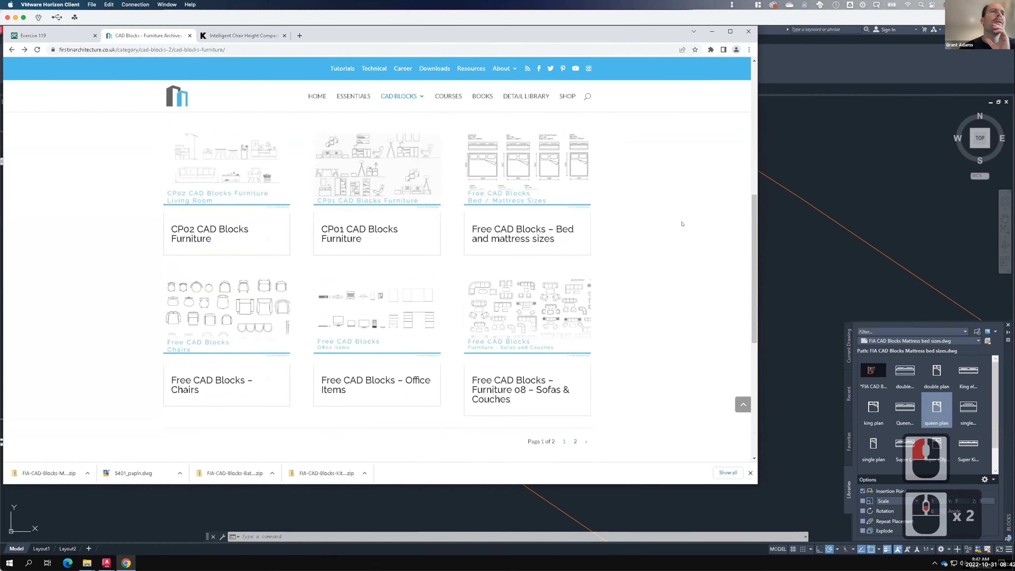
scroll(593, 273, "down", 1)
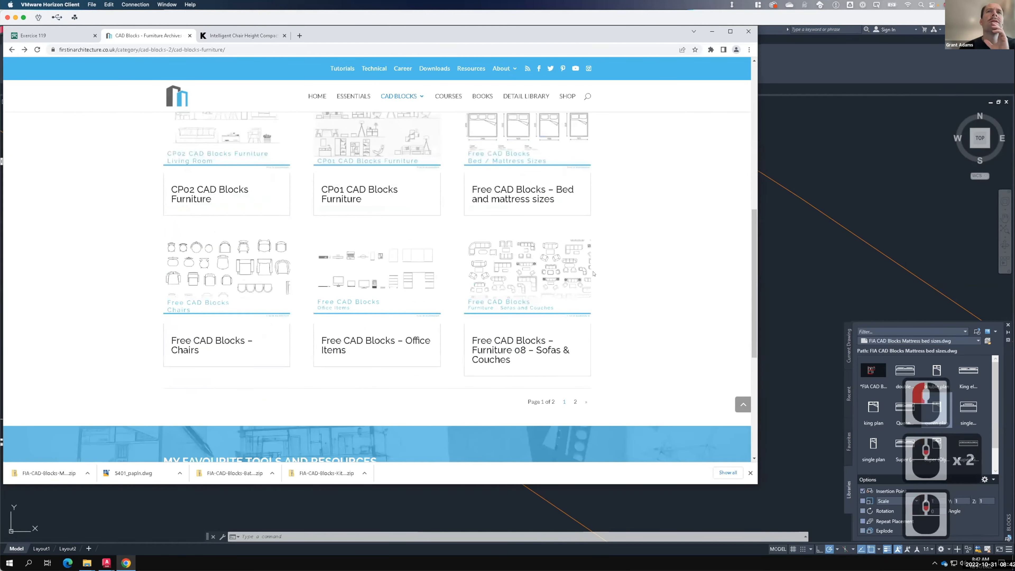
left_click(575, 401)
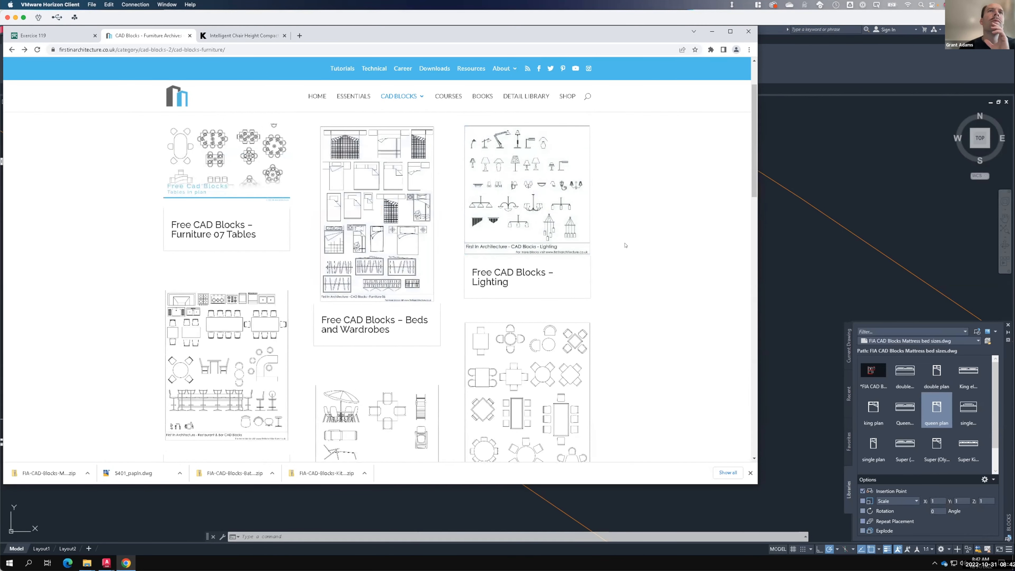
scroll(560, 264, "down", 1)
scroll(235, 338, "down", 1)
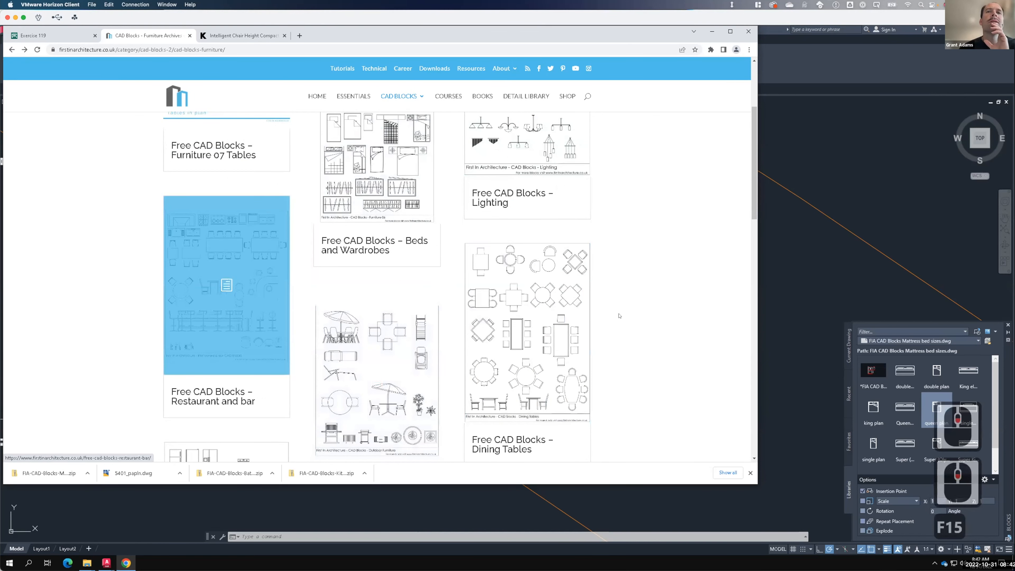
scroll(530, 244, "down", 3)
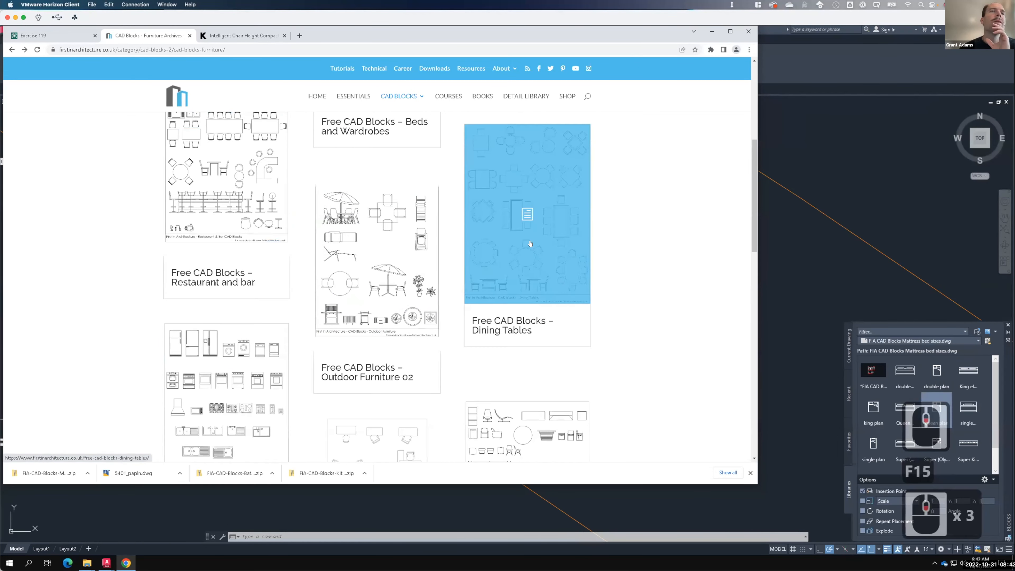
scroll(530, 244, "down", 2)
scroll(529, 240, "down", 1)
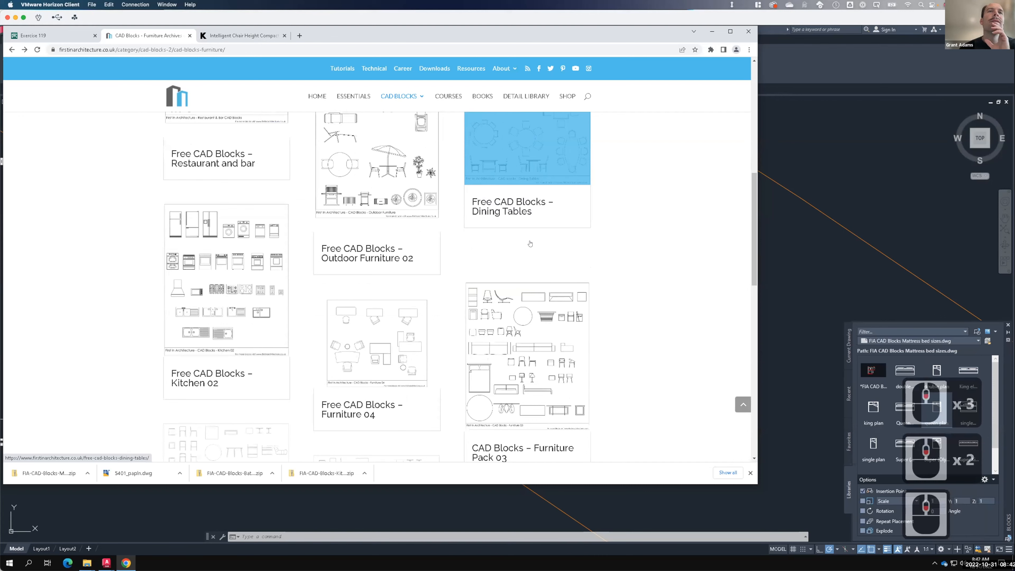
scroll(558, 256, "down", 2)
scroll(559, 256, "down", 2)
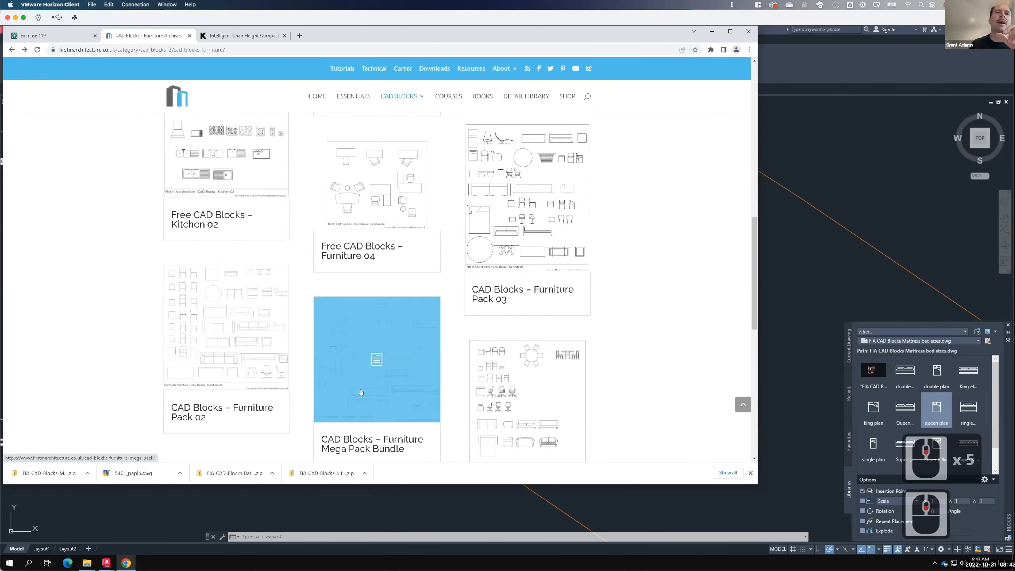
scroll(358, 328, "down", 3)
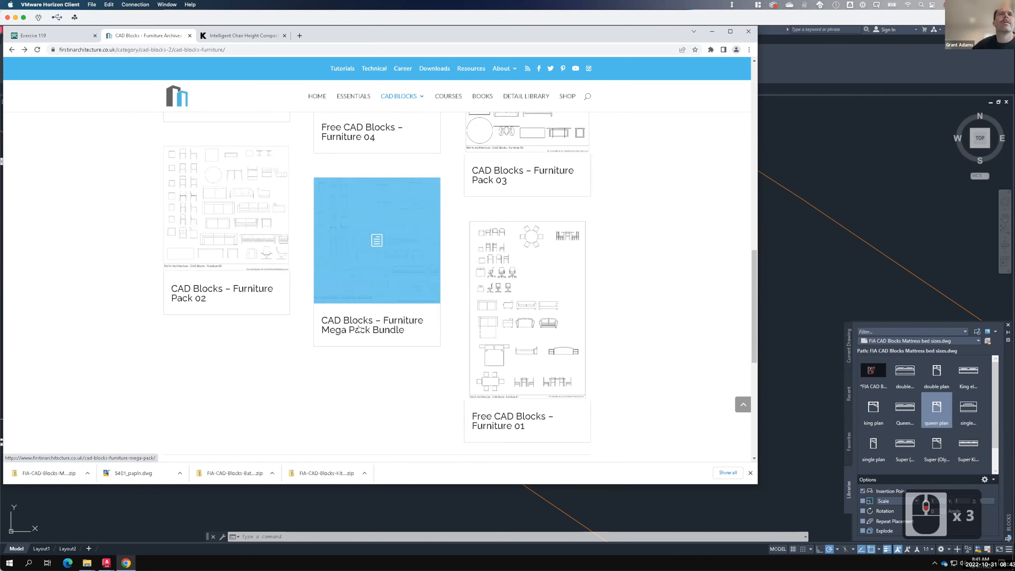
scroll(662, 166, "up", 2)
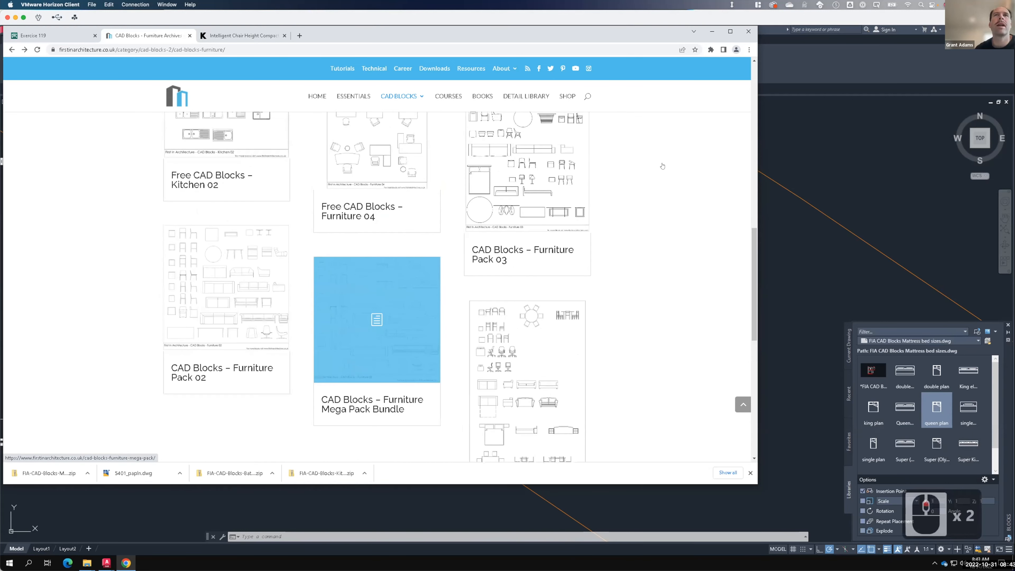
left_click(806, 165)
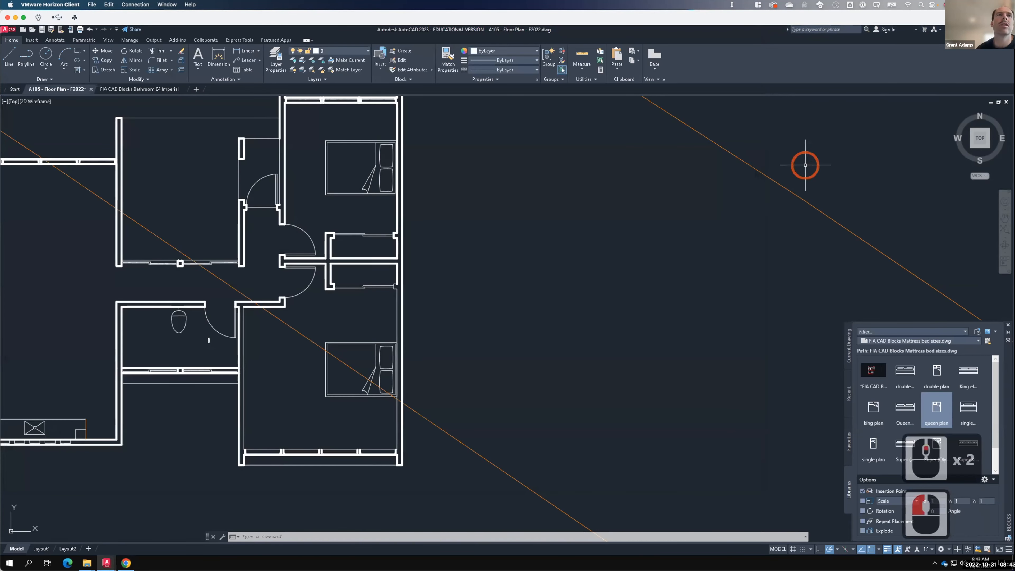
scroll(544, 331, "down", 2)
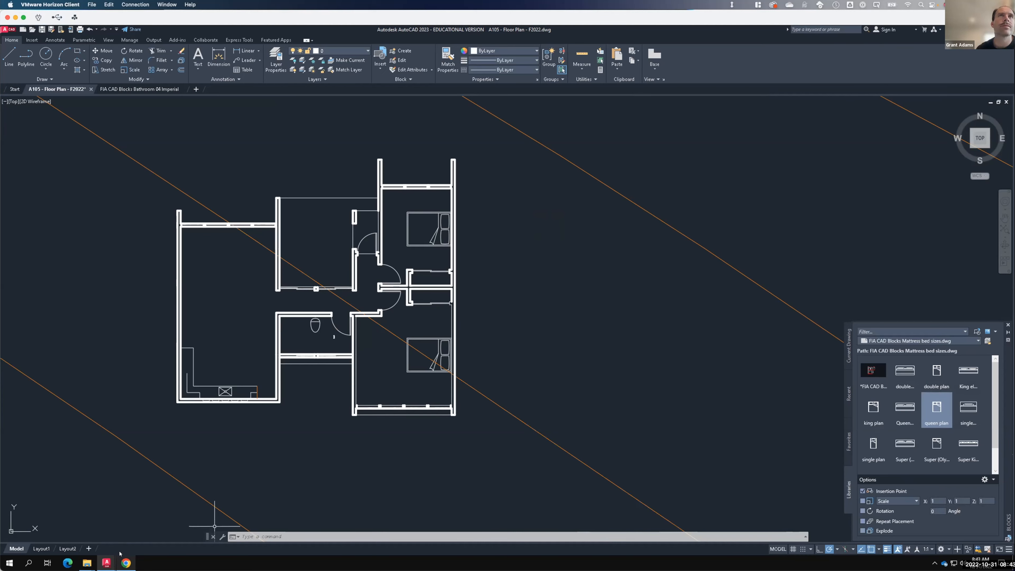
- Switch to Chrome and review the Exercise 119 instructions down to the line-weight guide in Part 4
left_click(125, 563)
left_click(60, 35)
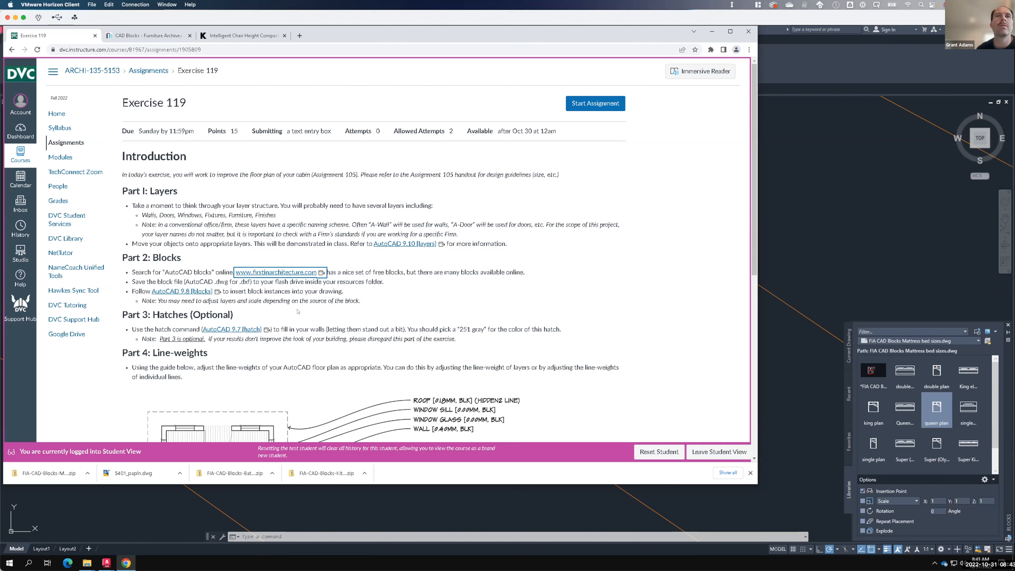
scroll(297, 312, "down", 1)
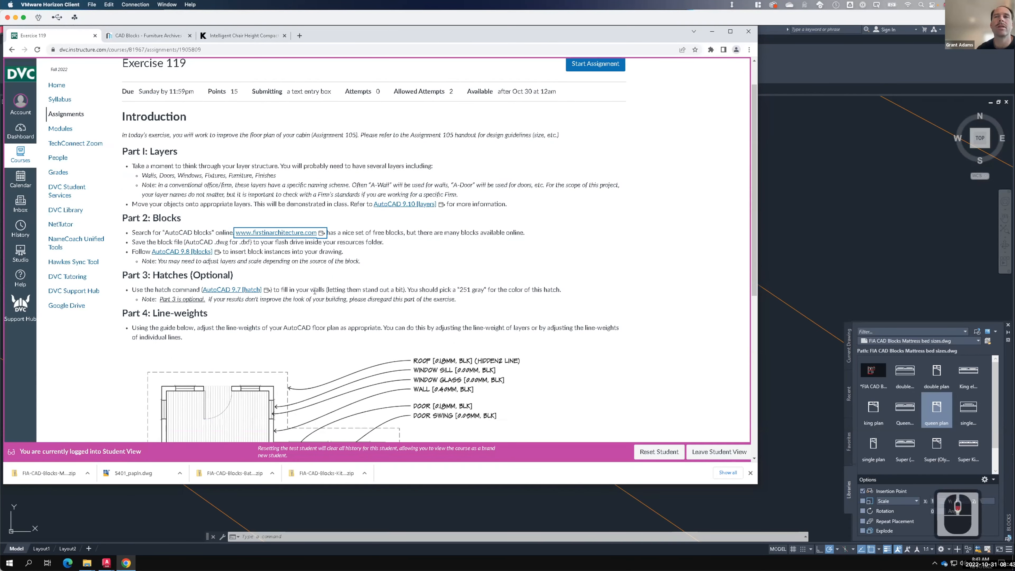
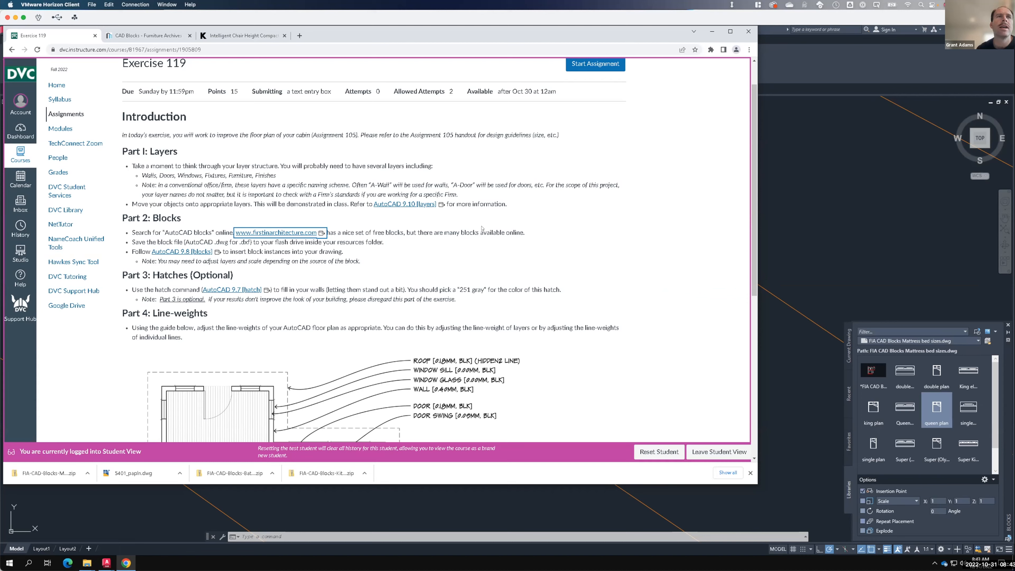
scroll(483, 228, "down", 4)
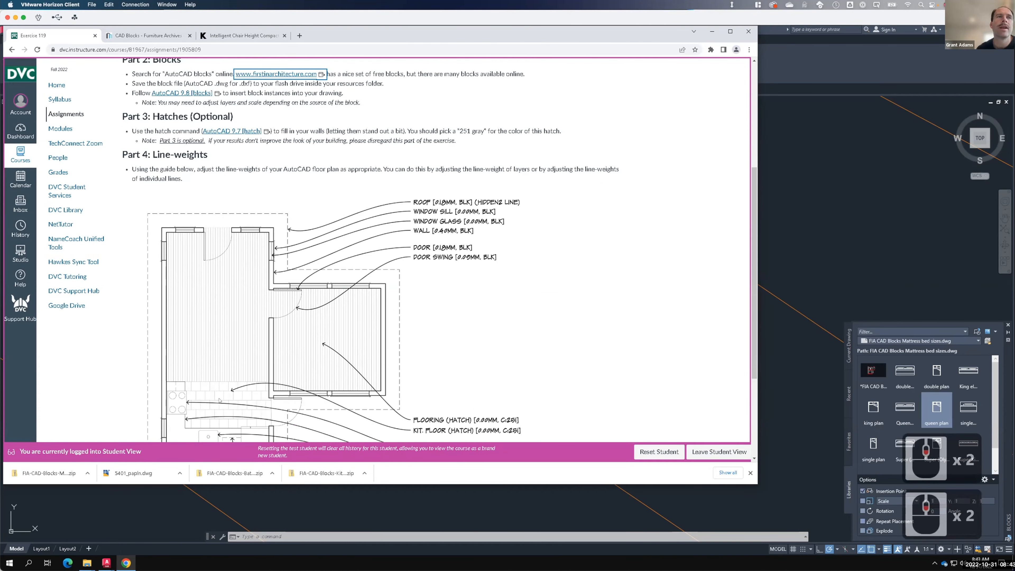
key("F15")
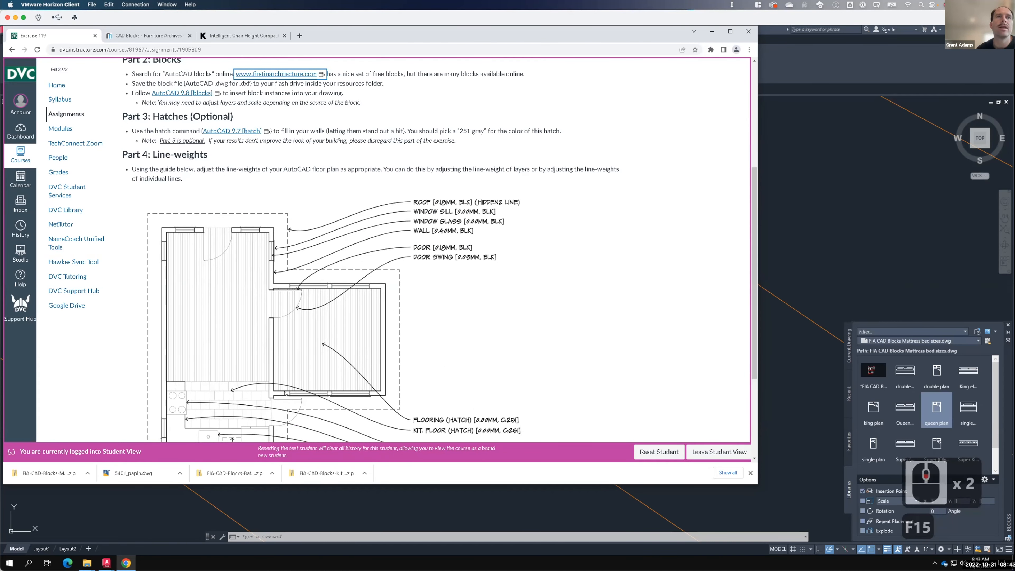
- Switch back to AutoCAD and create a new layer named A-Flooring
left_click(855, 204)
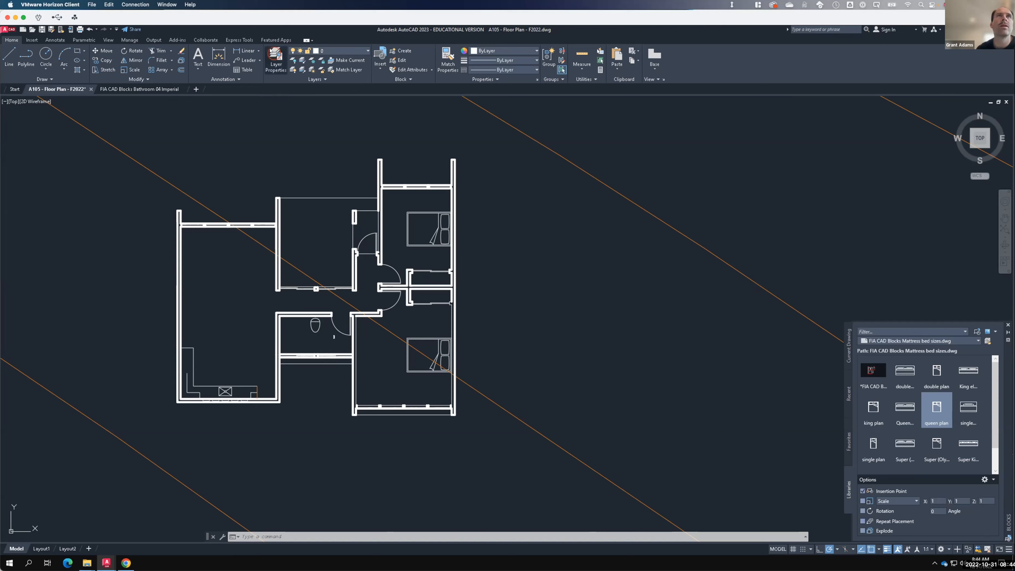
left_click(276, 58)
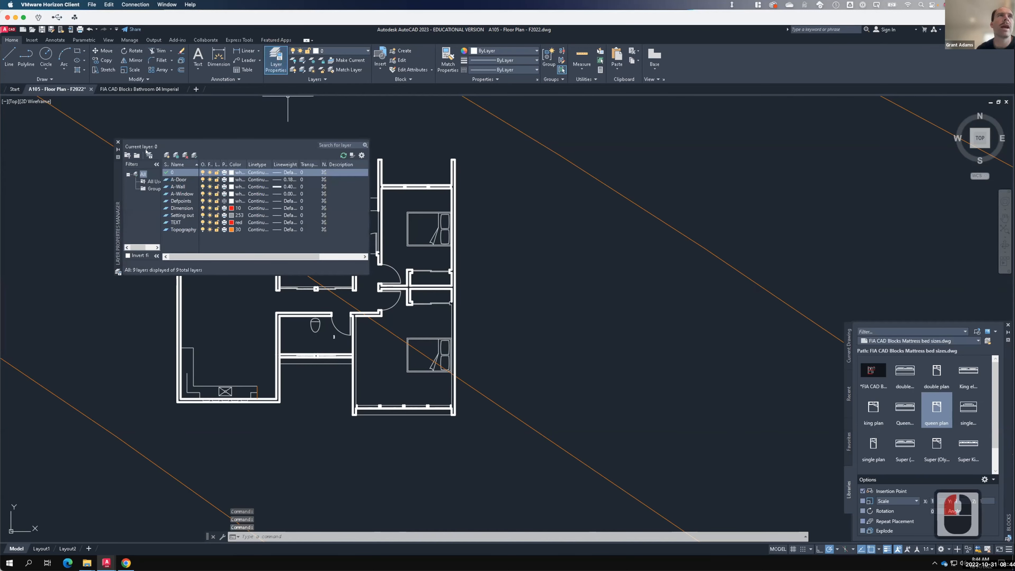
left_click(165, 155)
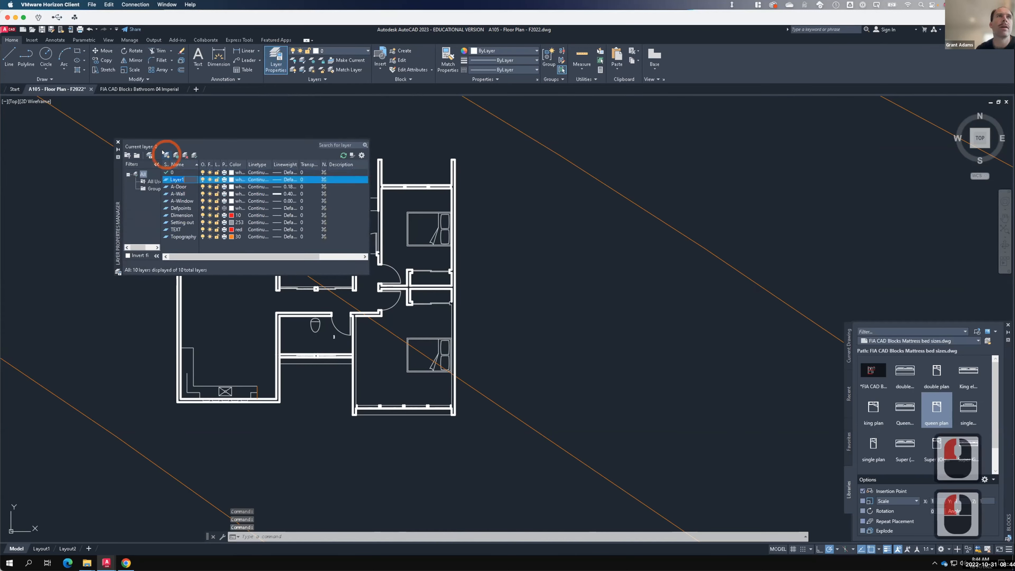
type("A-")
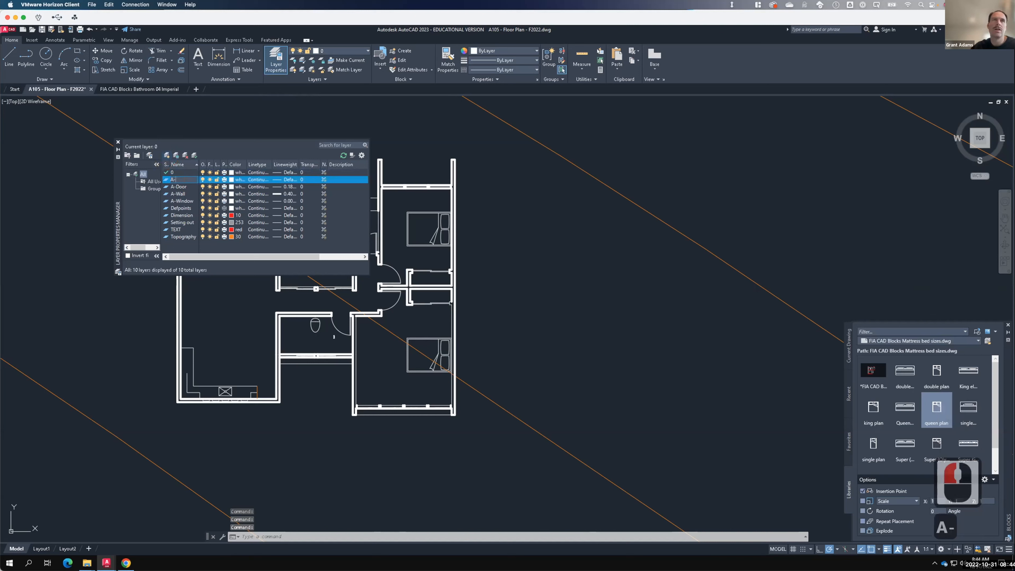
type("Flooring")
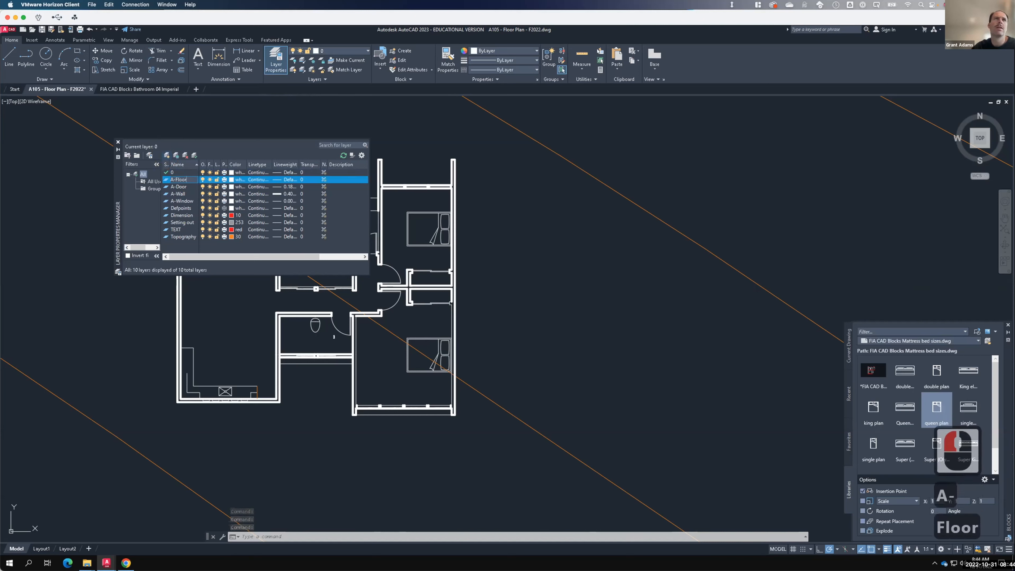
left_click(156, 176)
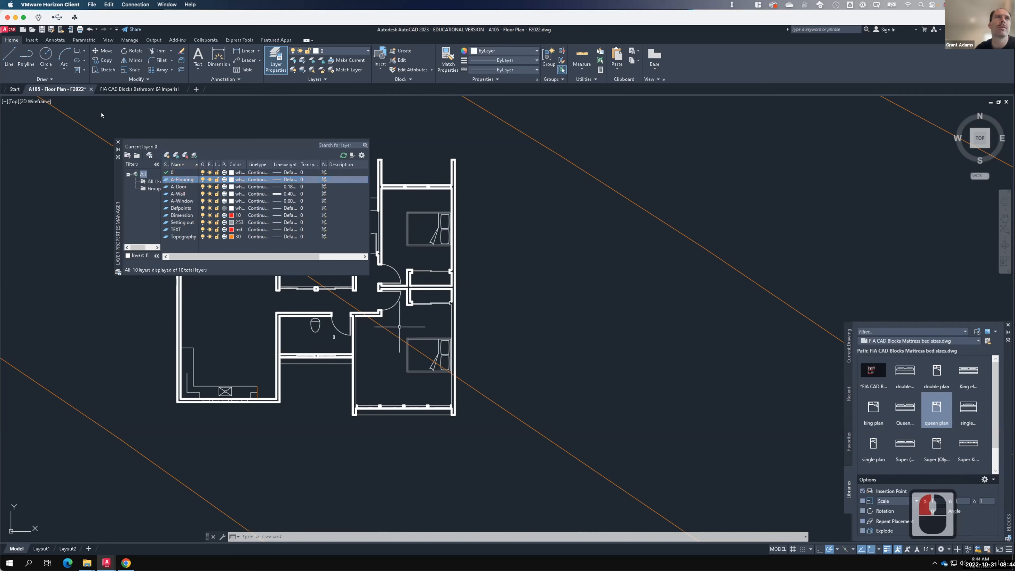
- Create another new layer named A-Furn
left_click(166, 155)
type("A-Furn")
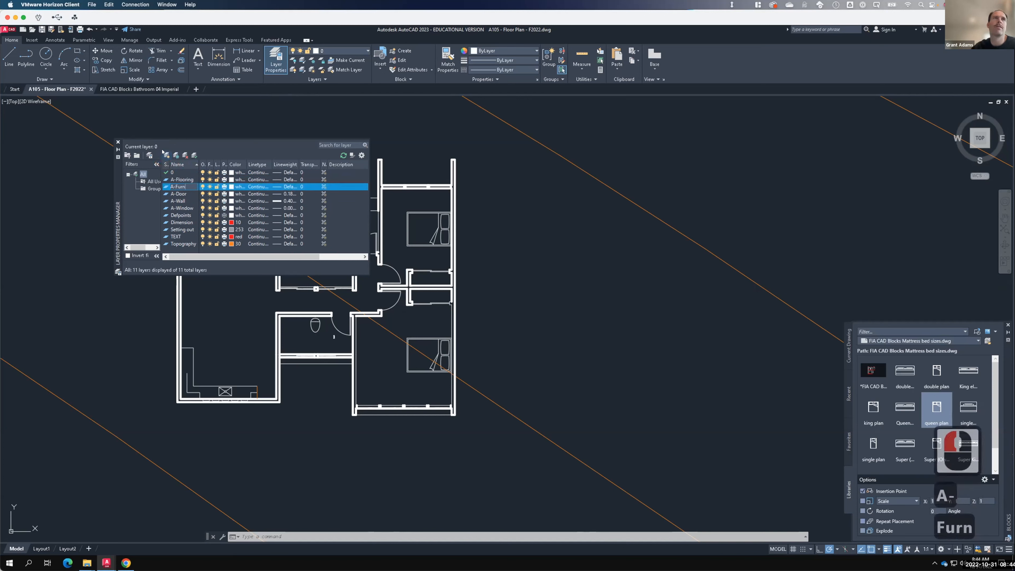
key("Return")
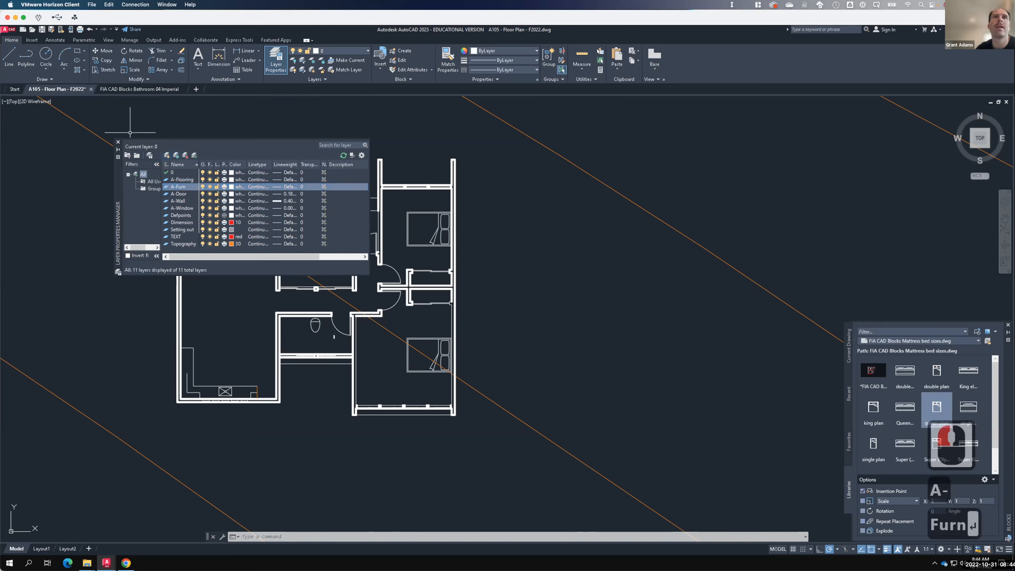
- Set the A-Flooring layer's lineweight to 0.00 mm
left_click(186, 178)
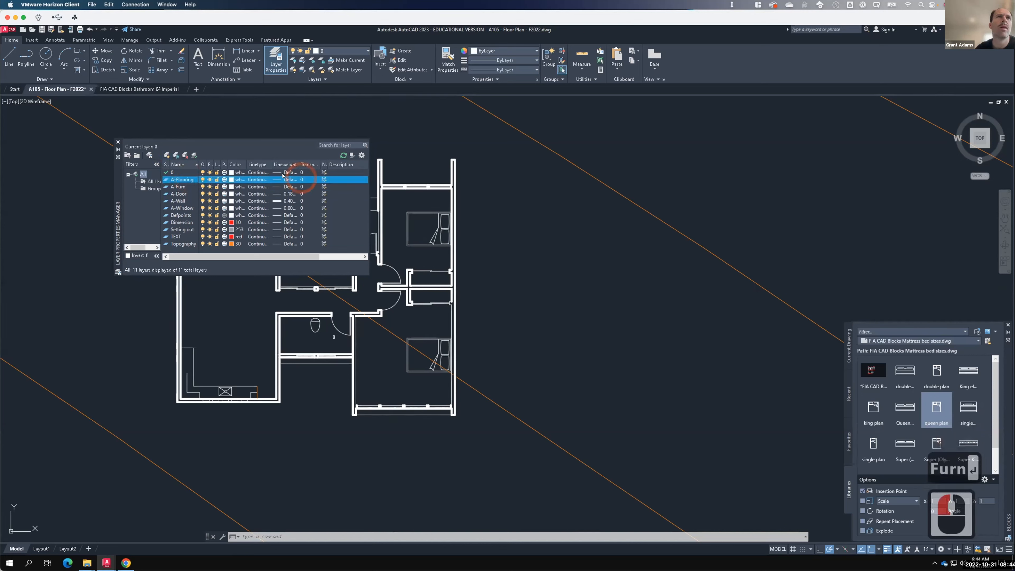
left_click(286, 177)
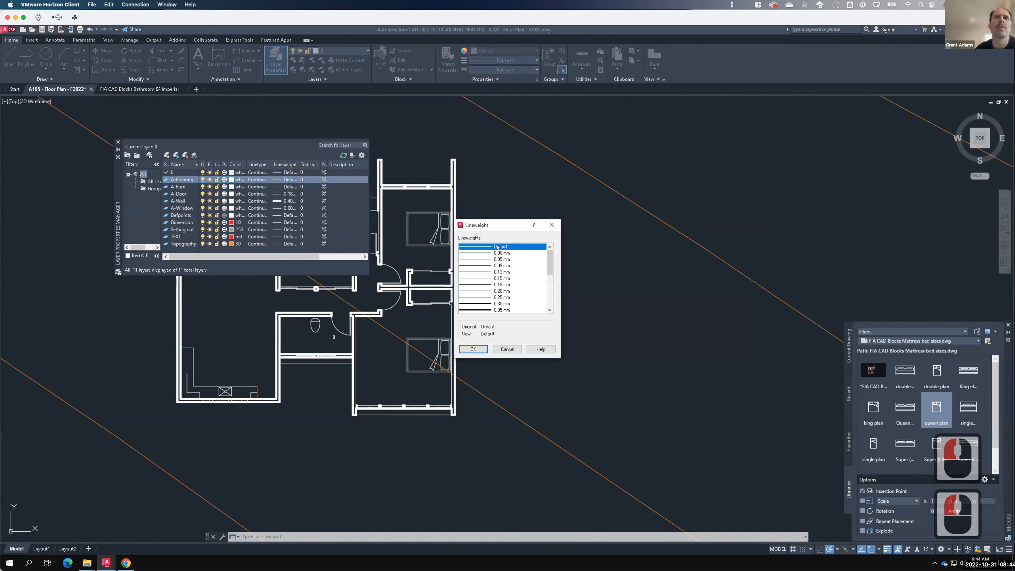
left_click(501, 253)
left_click(474, 346)
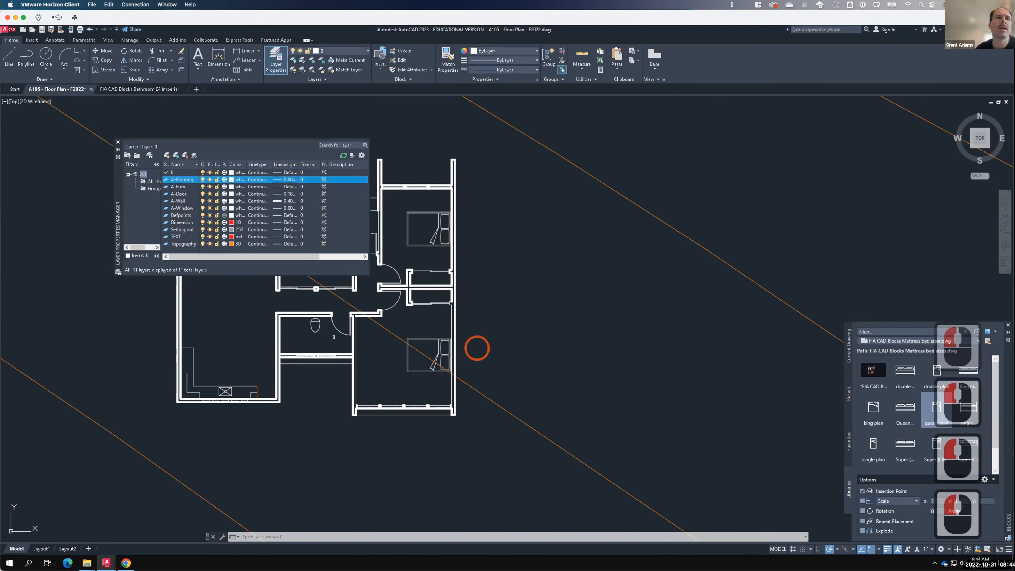
- Check the flooring hatch specification in the Exercise 119 line-weight guide in Chrome, and return to AutoCAD with nothing selected
left_click(126, 563)
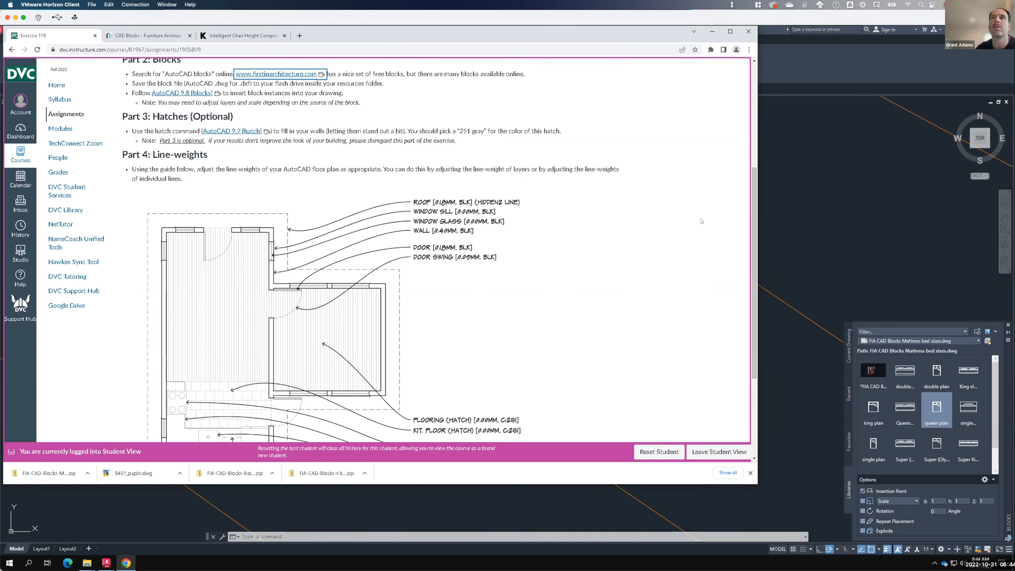
left_click(834, 245)
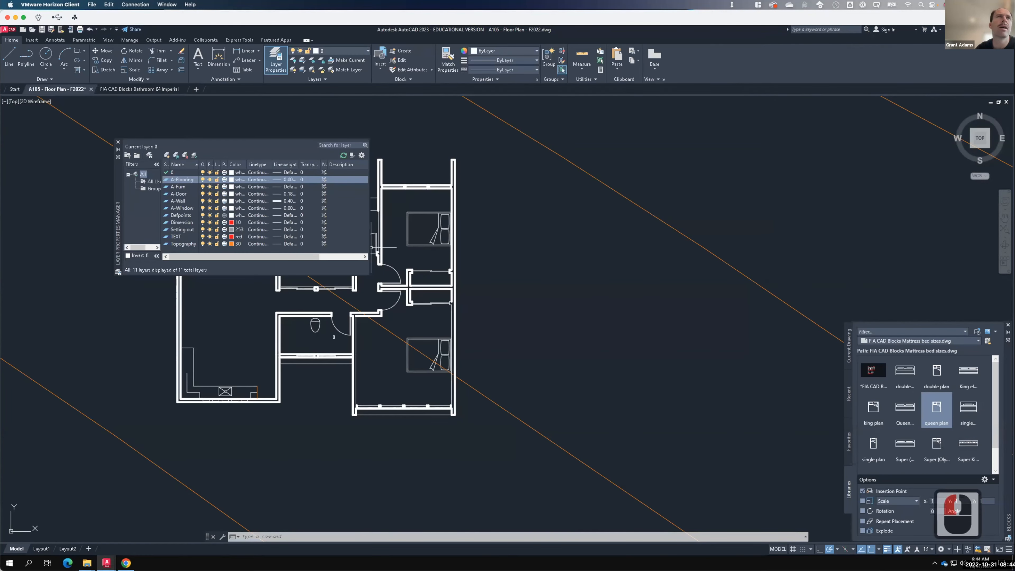
left_click(818, 226)
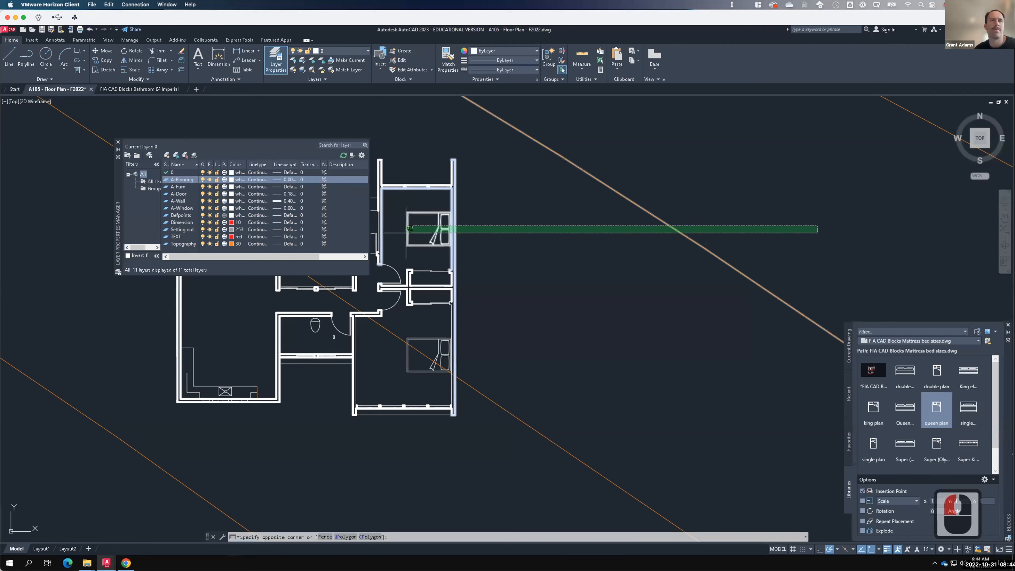
key("F15")
key("Escape")
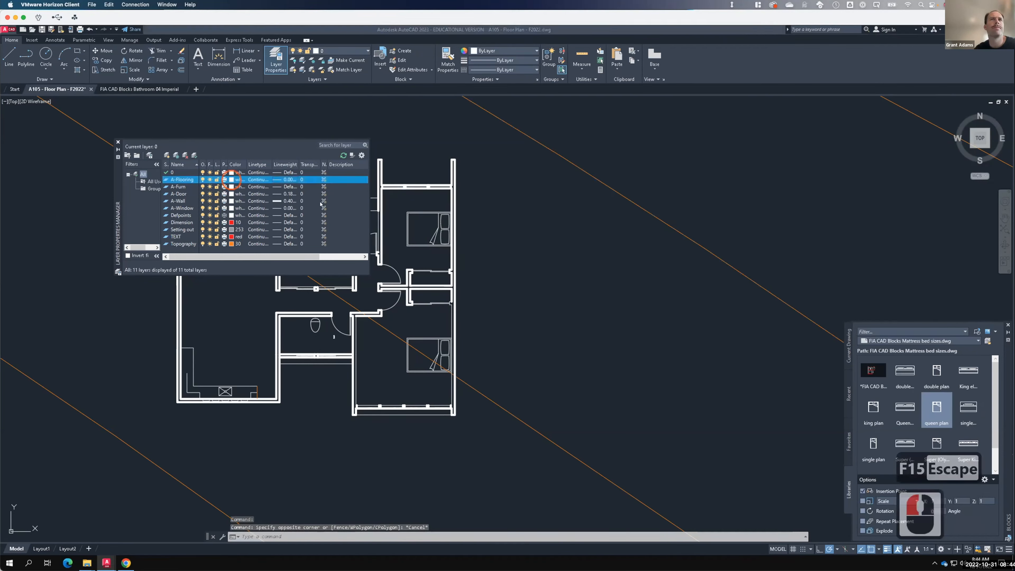
- Set the A-Flooring layer's color to index color 251 and select that layer
left_click(234, 180)
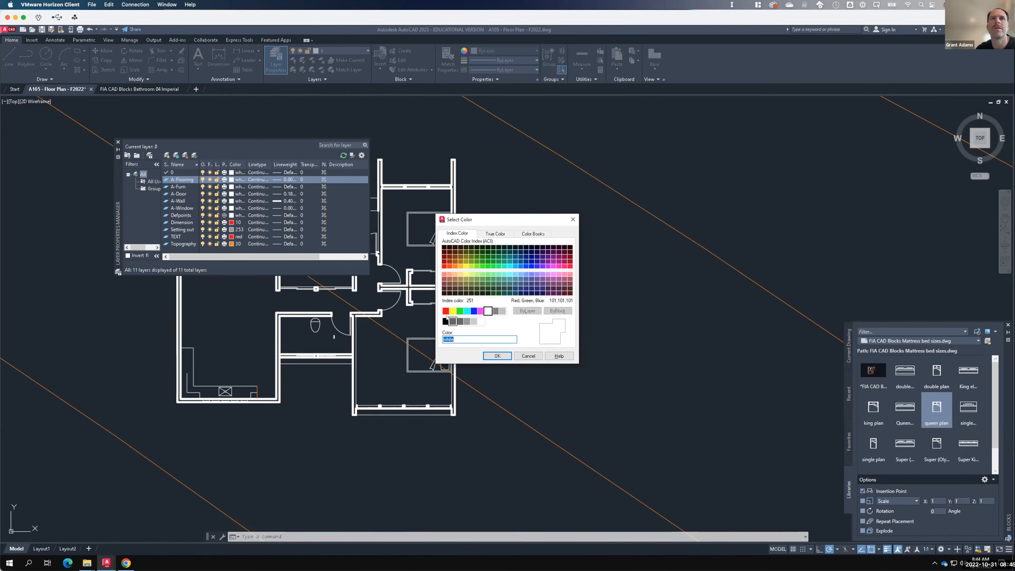
left_click(453, 322)
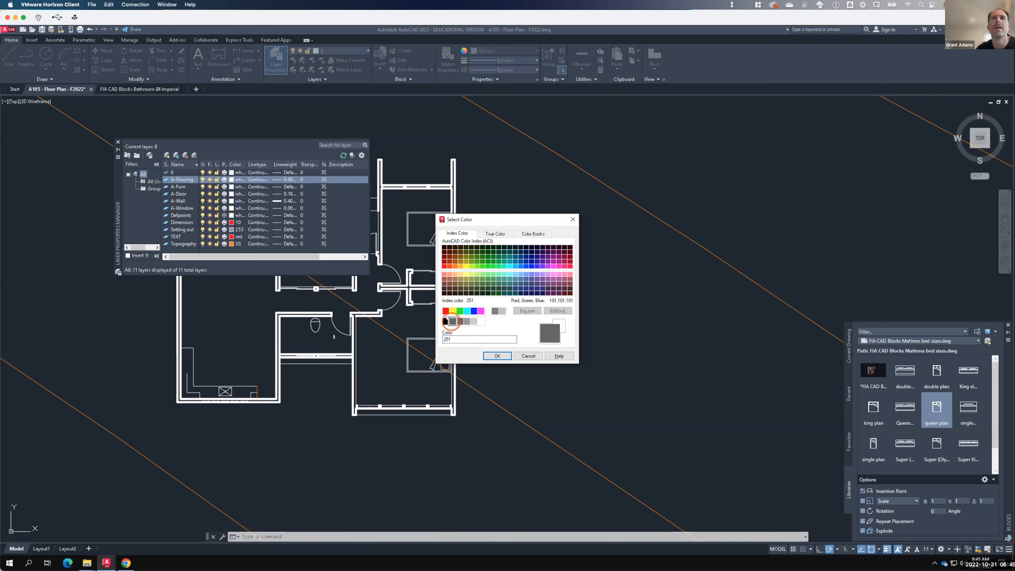
left_click(497, 356)
left_click(498, 356)
key("Escape")
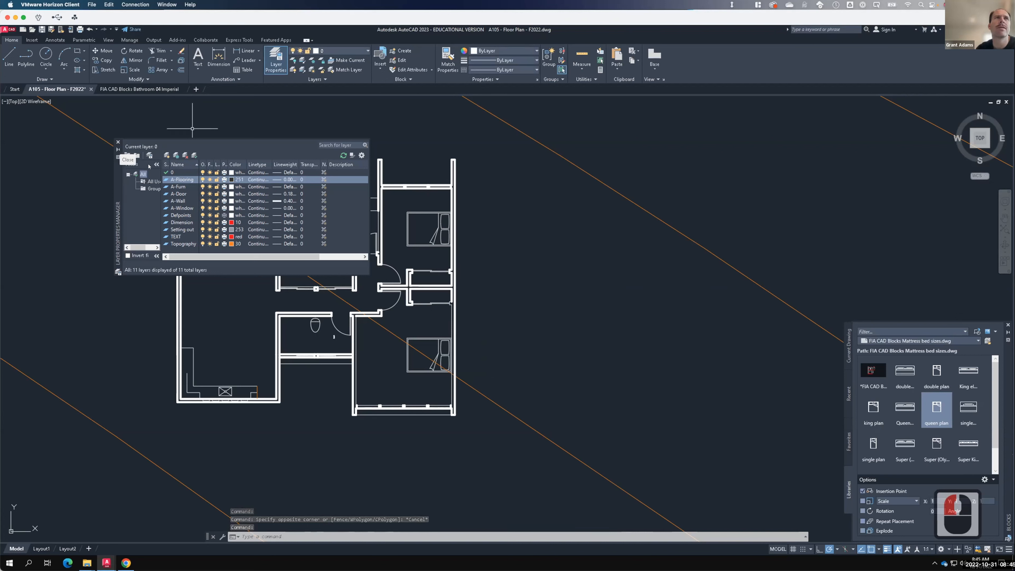
left_click(166, 179)
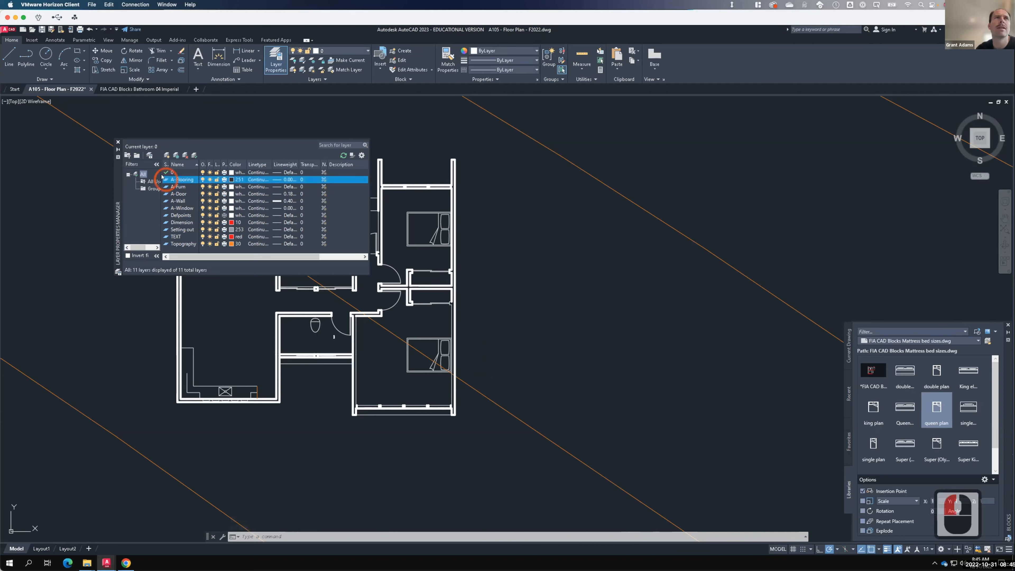
- Make A-Flooring the current layer and close the layer manager
double_click(166, 180)
left_click(118, 141)
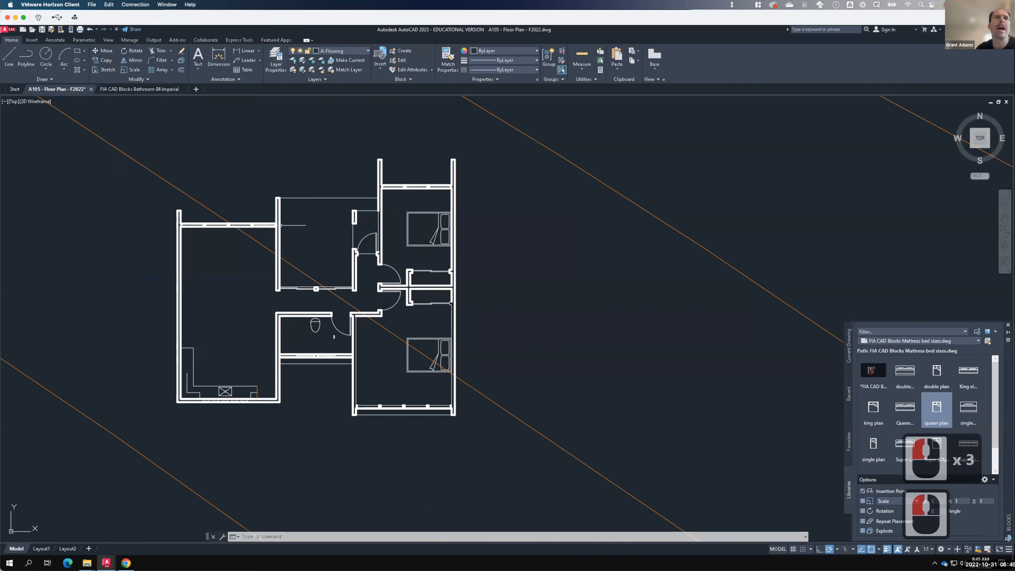
- Try a SOLID hatch inside both portions of the left wall of the open central area
scroll(262, 188, "up", 2)
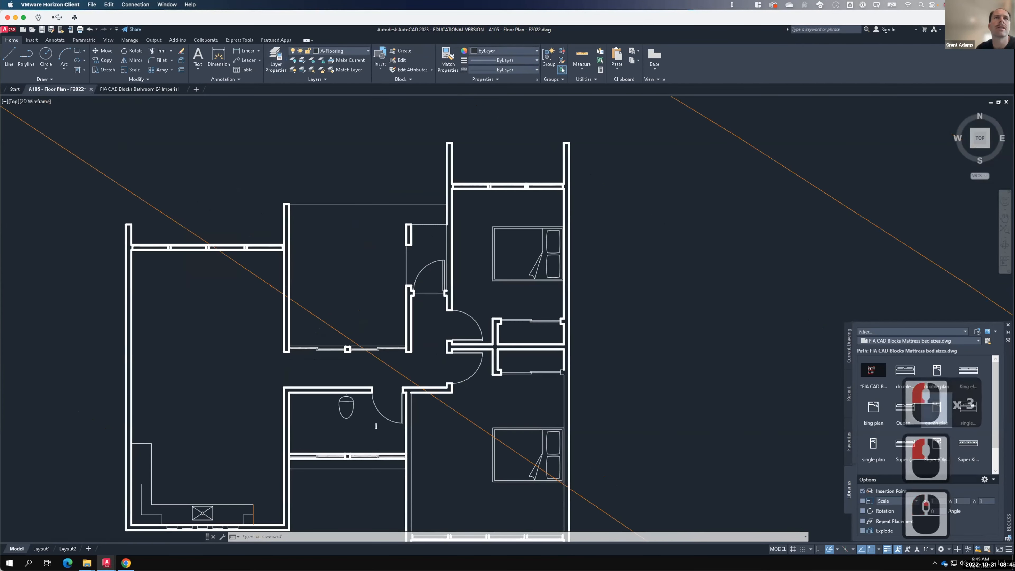
scroll(261, 206, "up", 4)
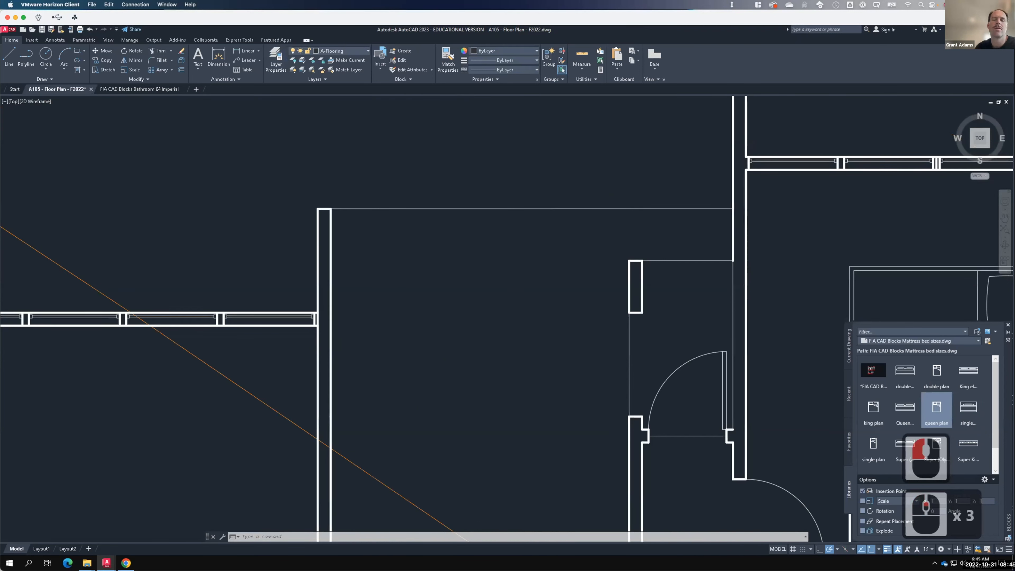
scroll(289, 205, "down", 2)
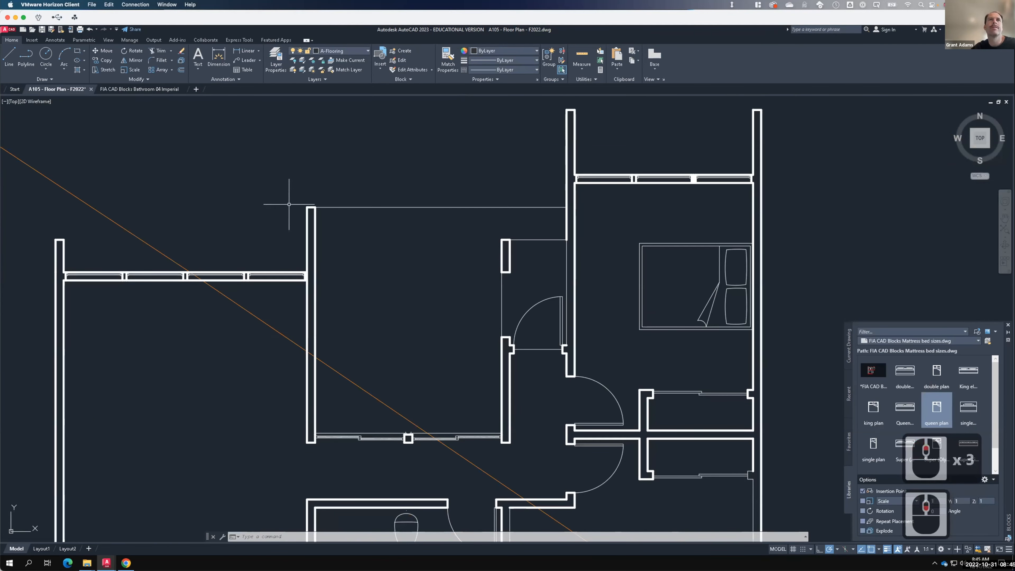
type("hatch")
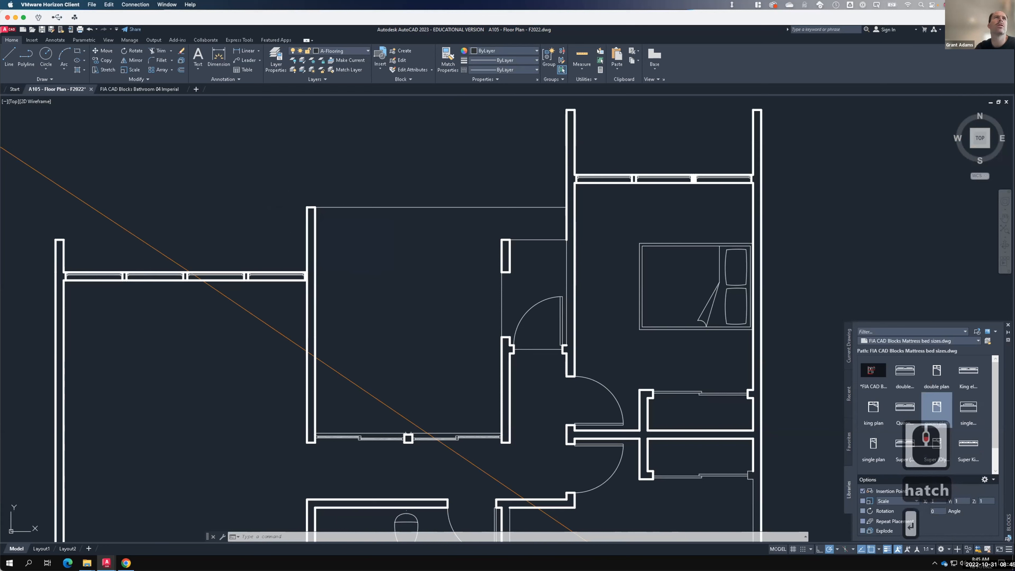
key("Return")
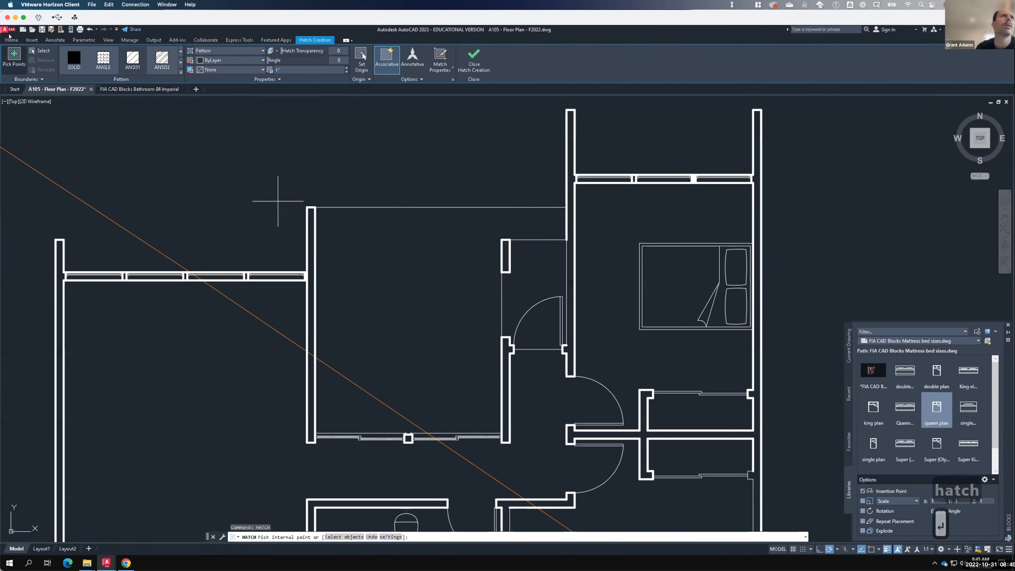
left_click(12, 39)
left_click(74, 66)
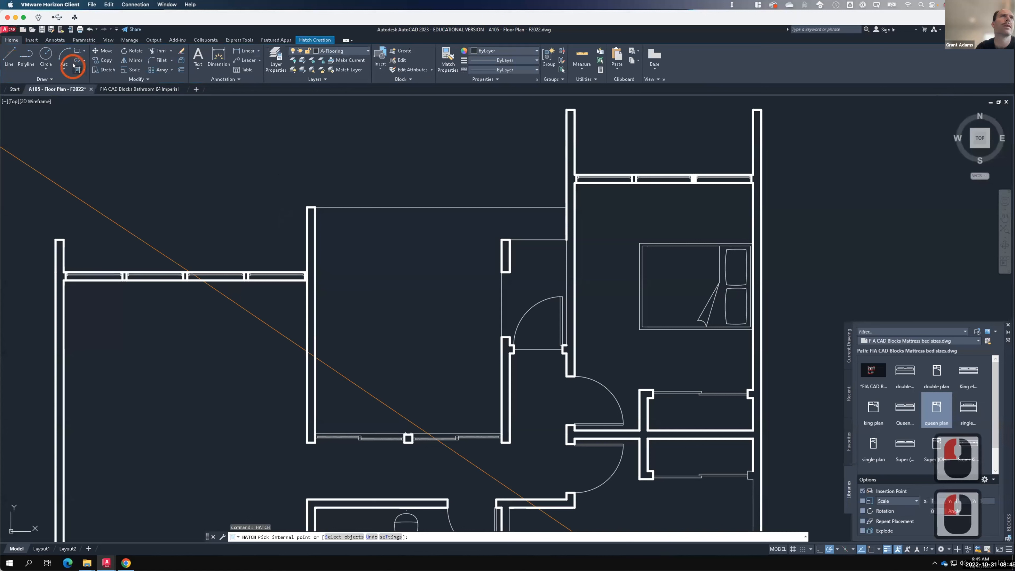
left_click(315, 39)
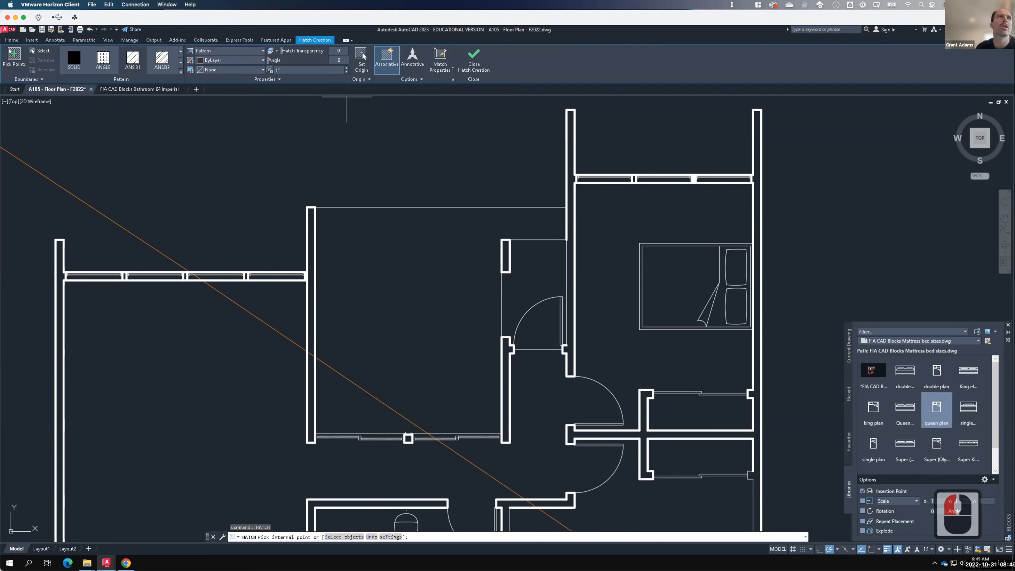
left_click(74, 59)
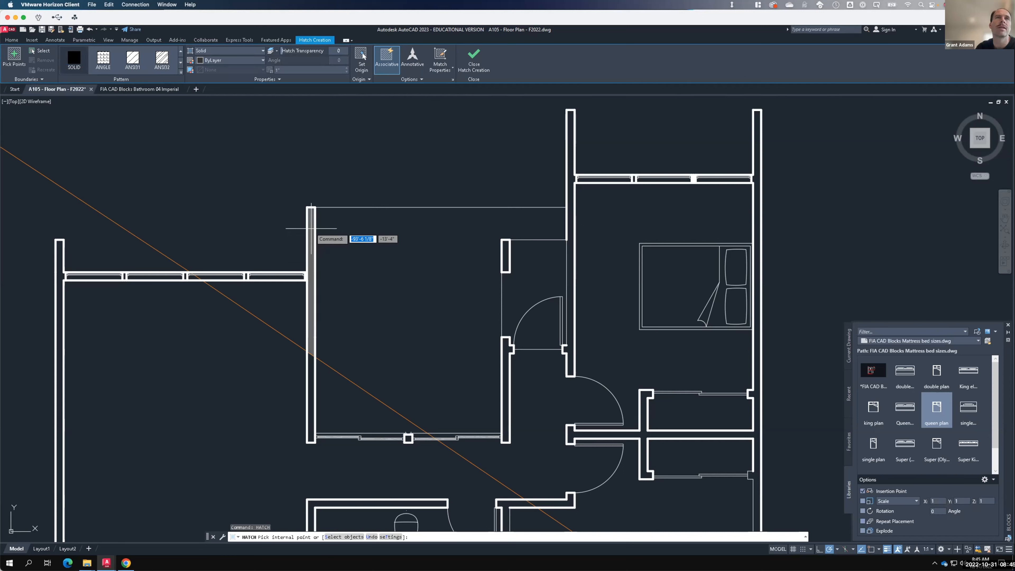
left_click(312, 229)
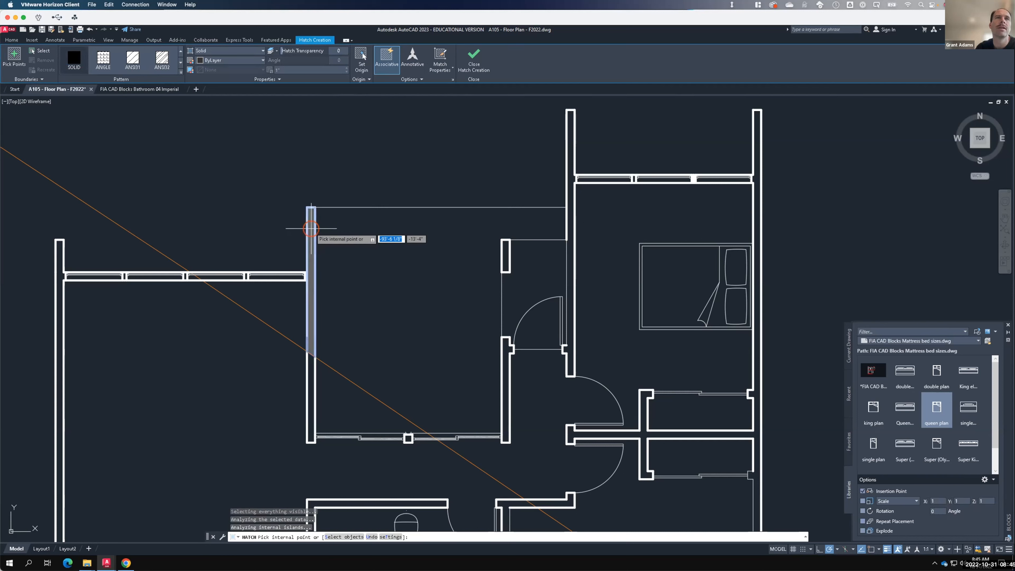
key("F15")
left_click(312, 373)
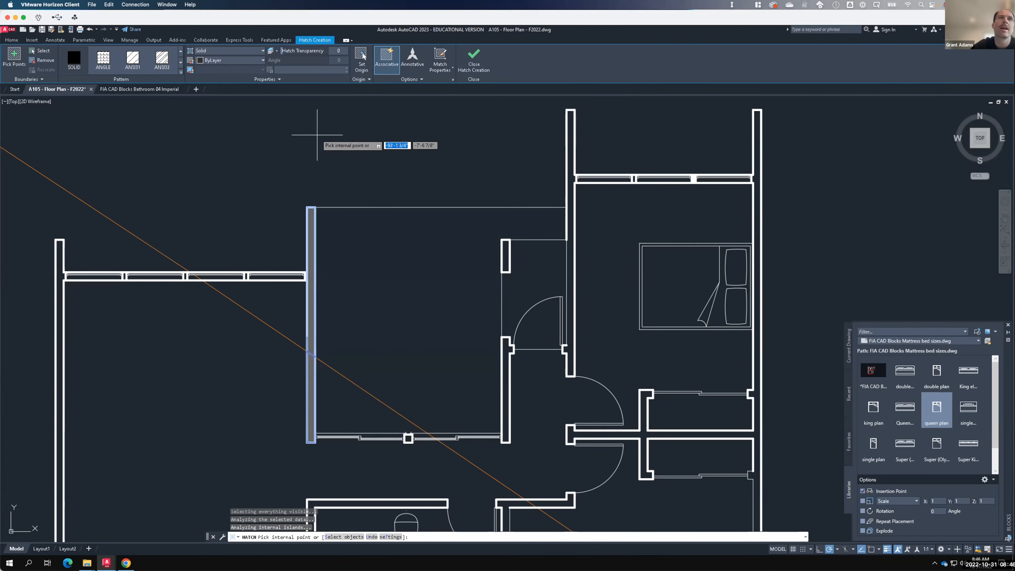
key("Escape")
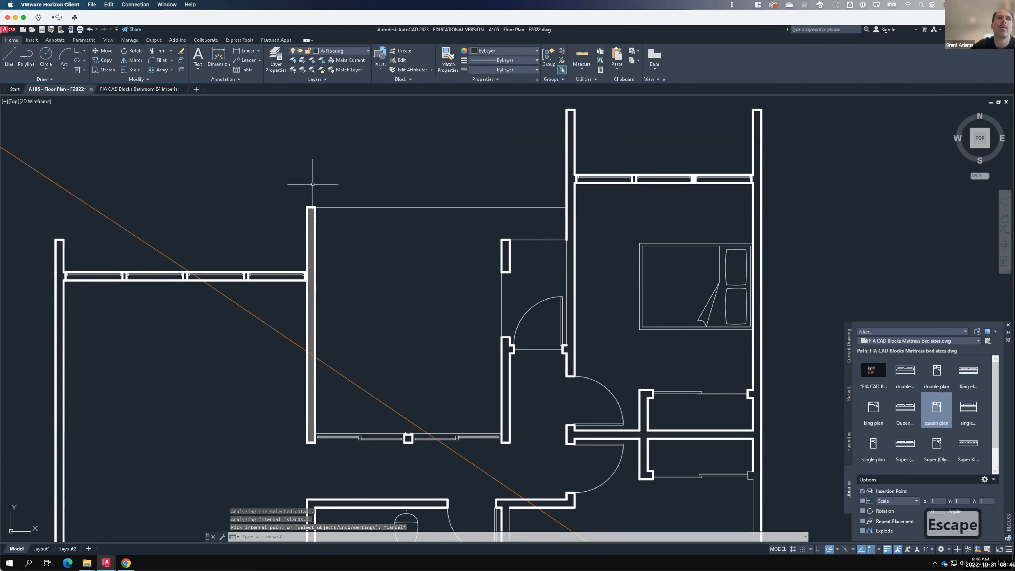
- Erase the solid hatch from the left wall of the central area
left_click(311, 258)
type("erase")
key("Return")
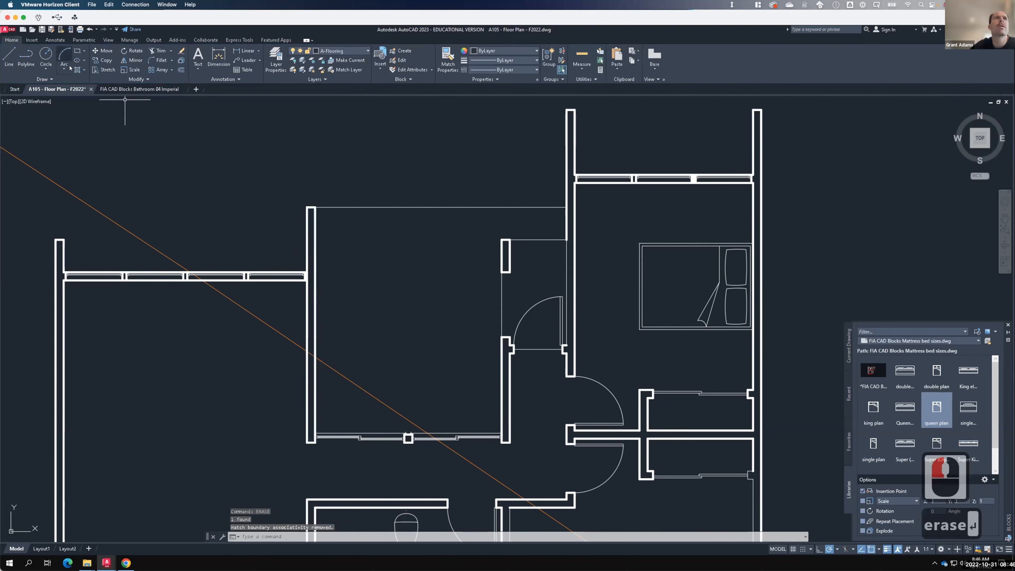
- Start a new hatch and choose the ANSI31 pattern from the available hatch patterns
left_click(77, 69)
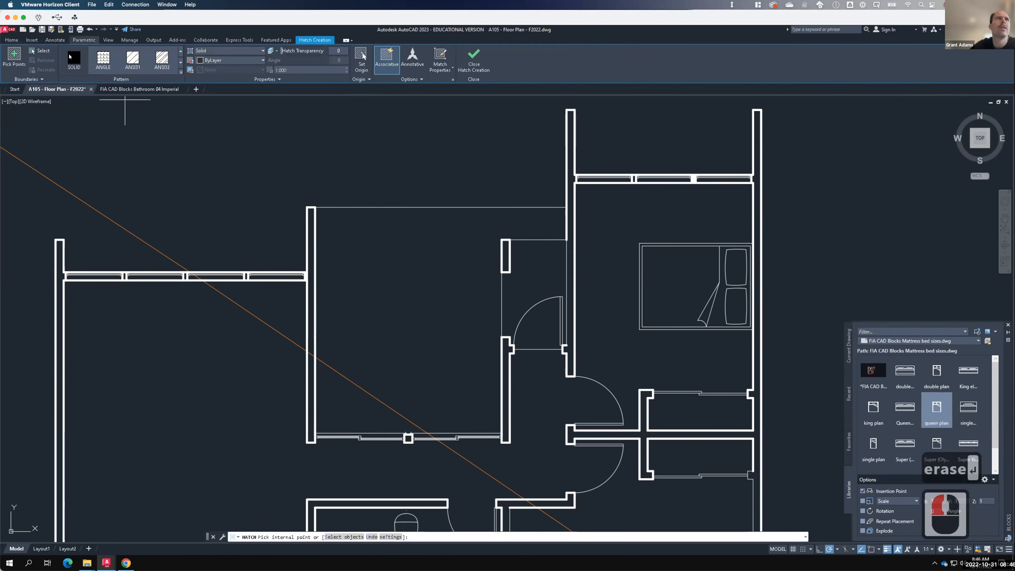
left_click(181, 71)
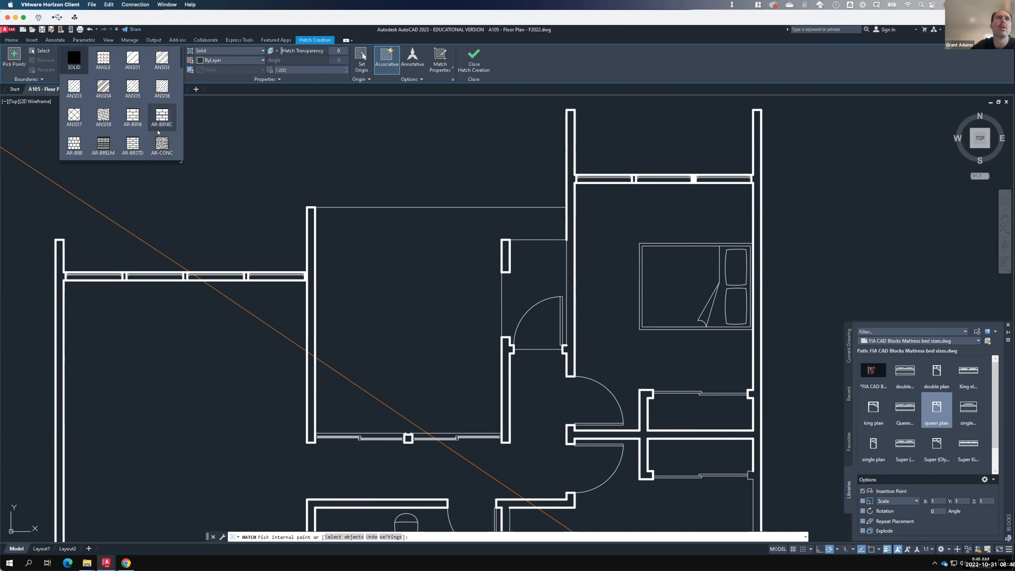
scroll(151, 105, "down", 1)
scroll(151, 105, "down", 1)
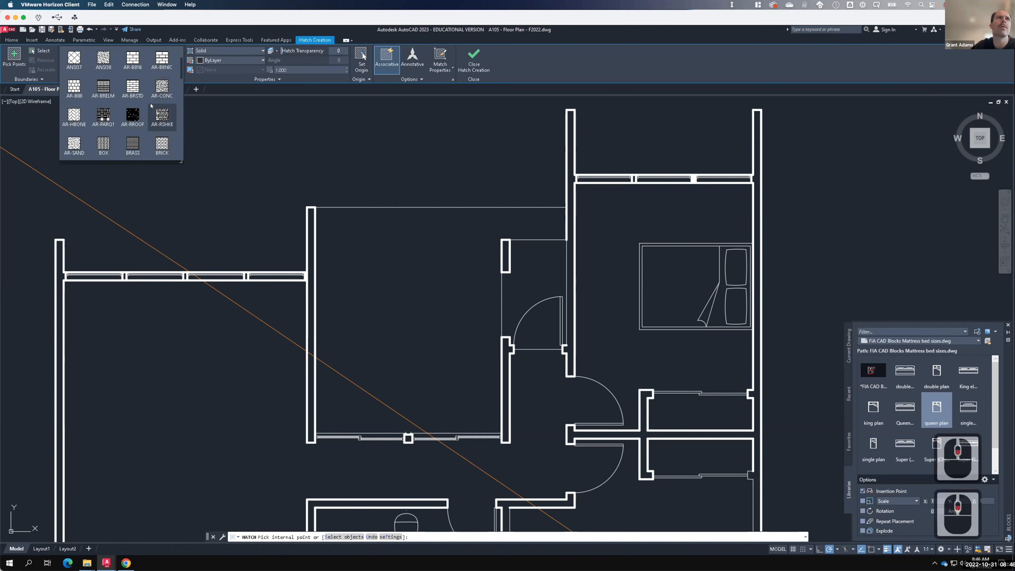
scroll(151, 106, "down", 2)
scroll(151, 106, "down", 2)
scroll(151, 106, "down", 5)
scroll(151, 105, "down", 8)
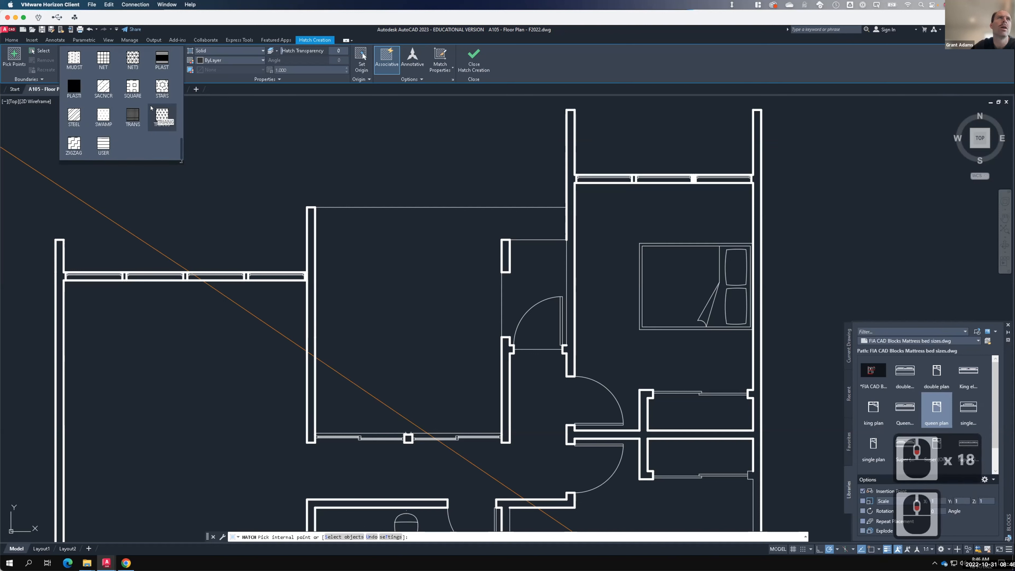
scroll(151, 107, "up", 16)
scroll(151, 108, "down", 5)
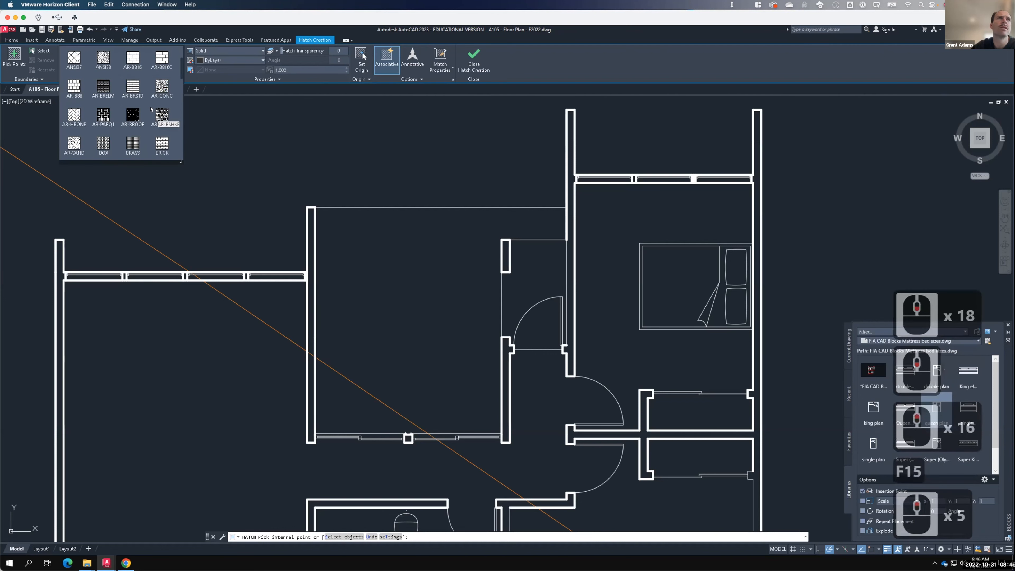
scroll(151, 109, "up", 2)
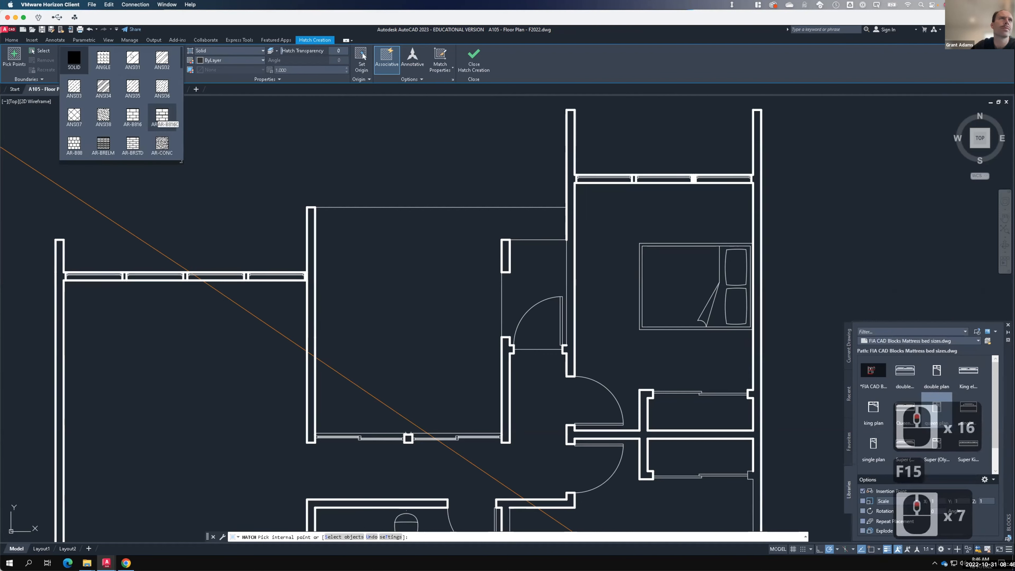
scroll(151, 109, "up", 2)
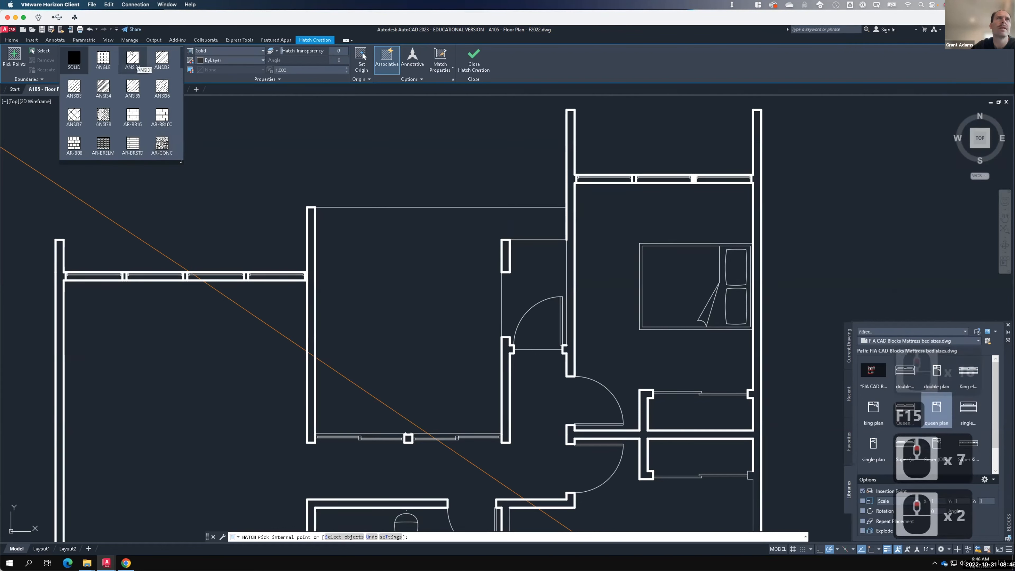
left_click(132, 53)
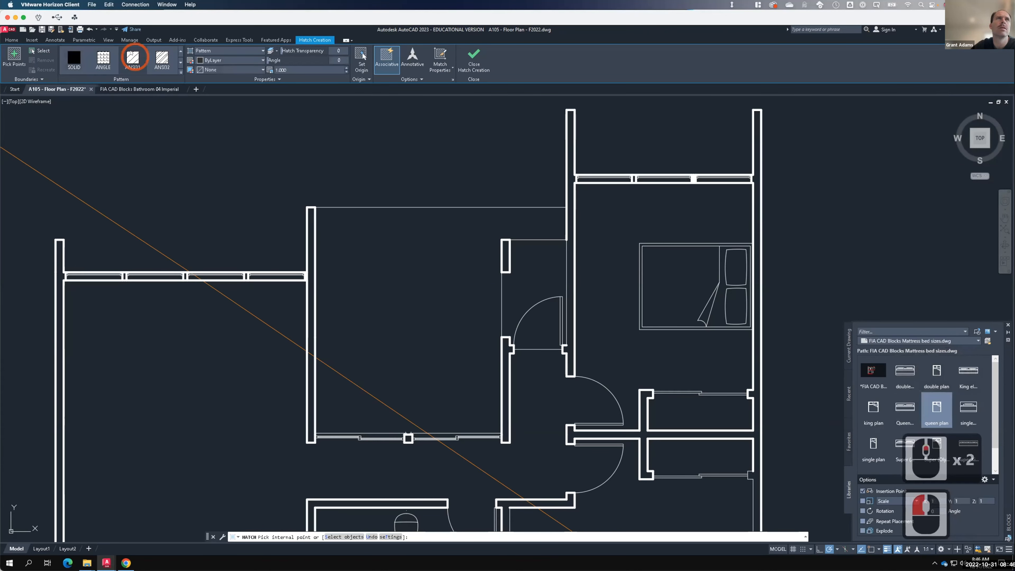
left_click(407, 288)
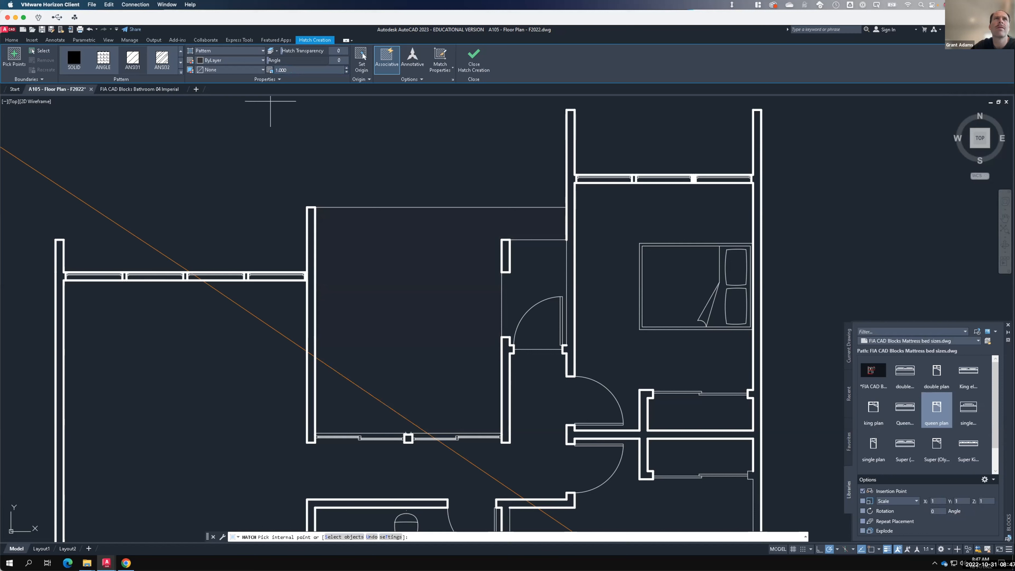
- Try hatch scales of 5 and 10 for the central area's flooring pattern
left_click(275, 69)
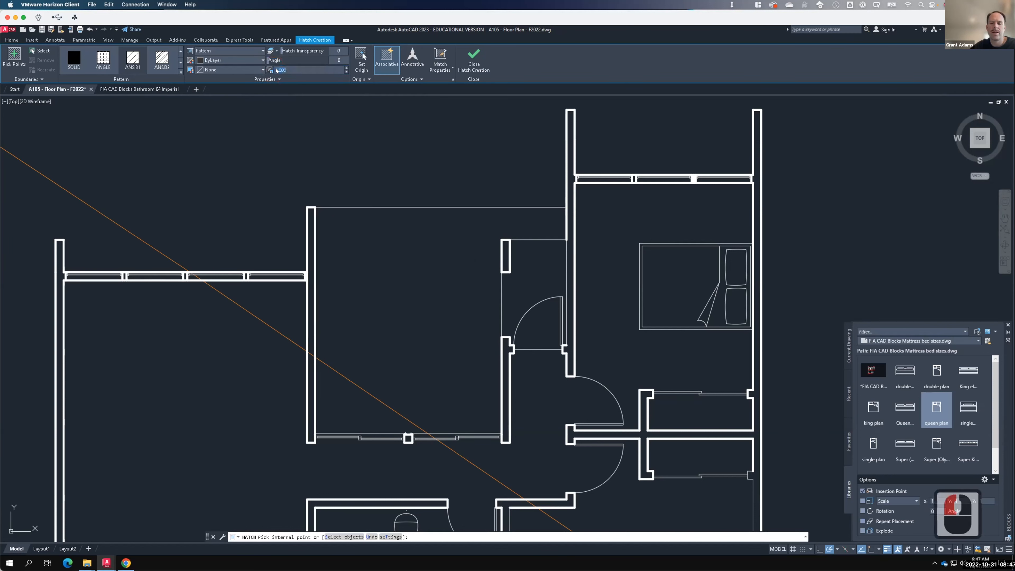
type("5")
key("Tab")
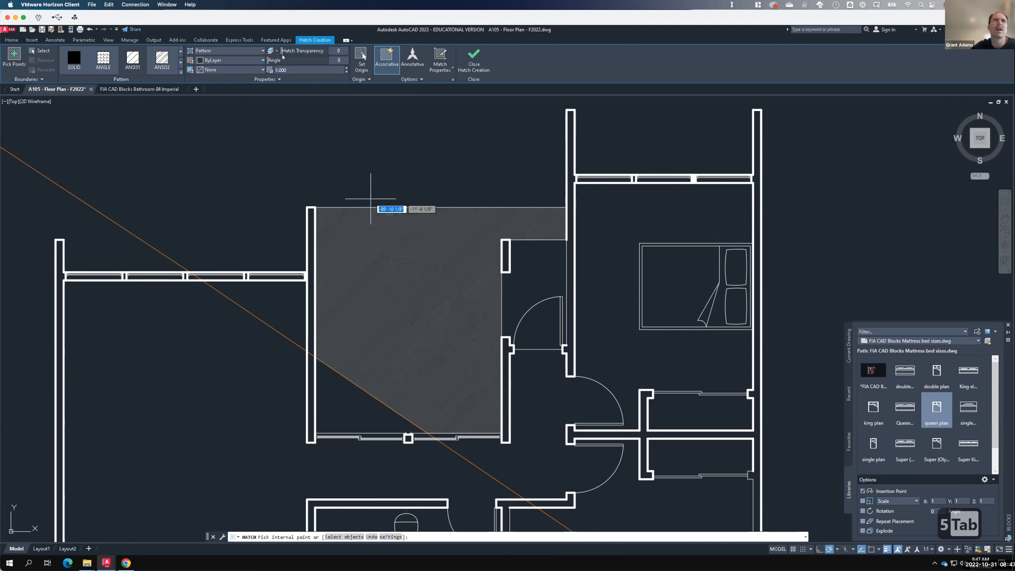
left_click(290, 69)
type("10")
key("Tab")
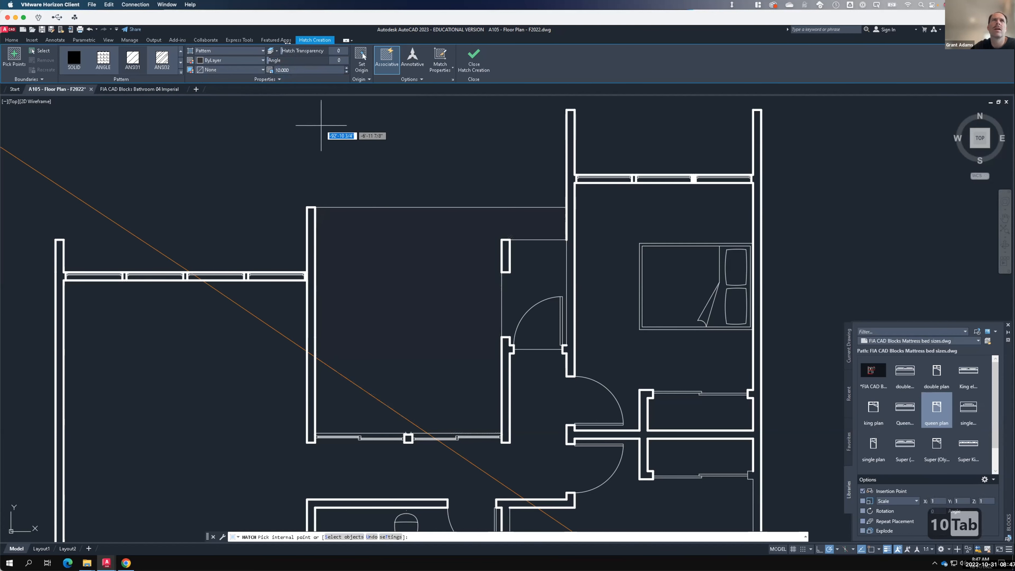
- Set the flooring hatch scale to 20 and its angle to 45 degrees
left_click(297, 69)
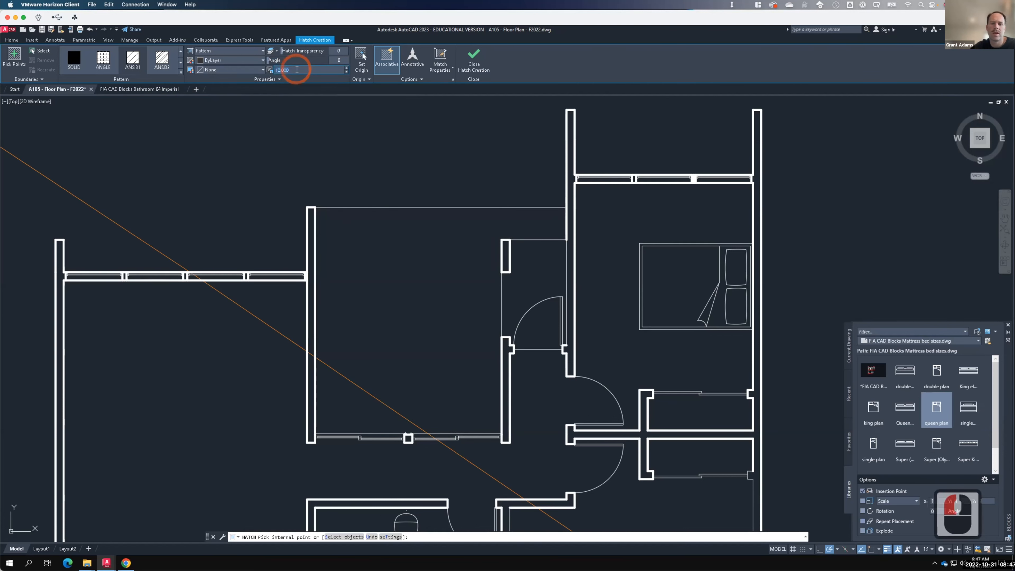
type("20")
key("Tab")
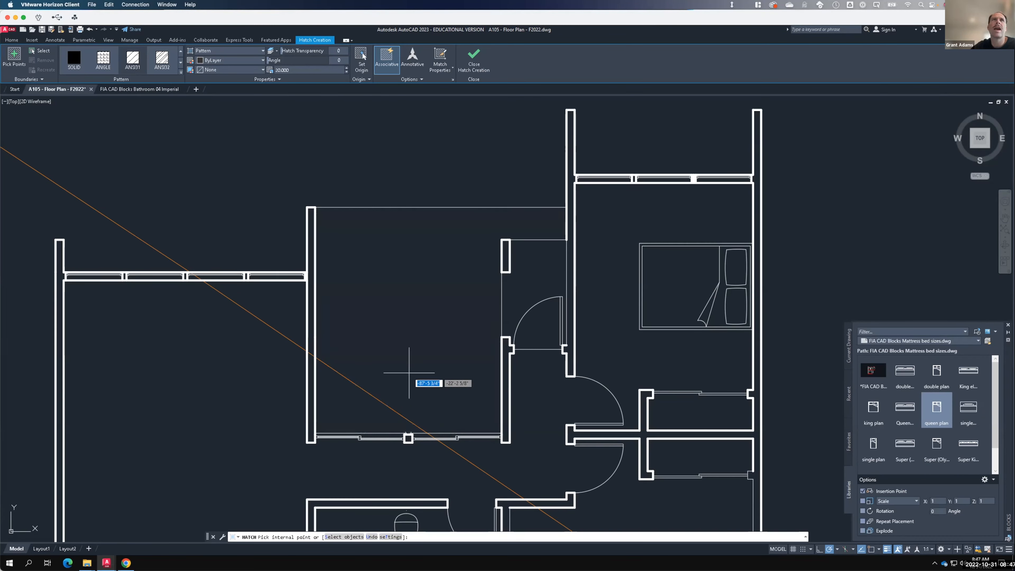
left_click(336, 56)
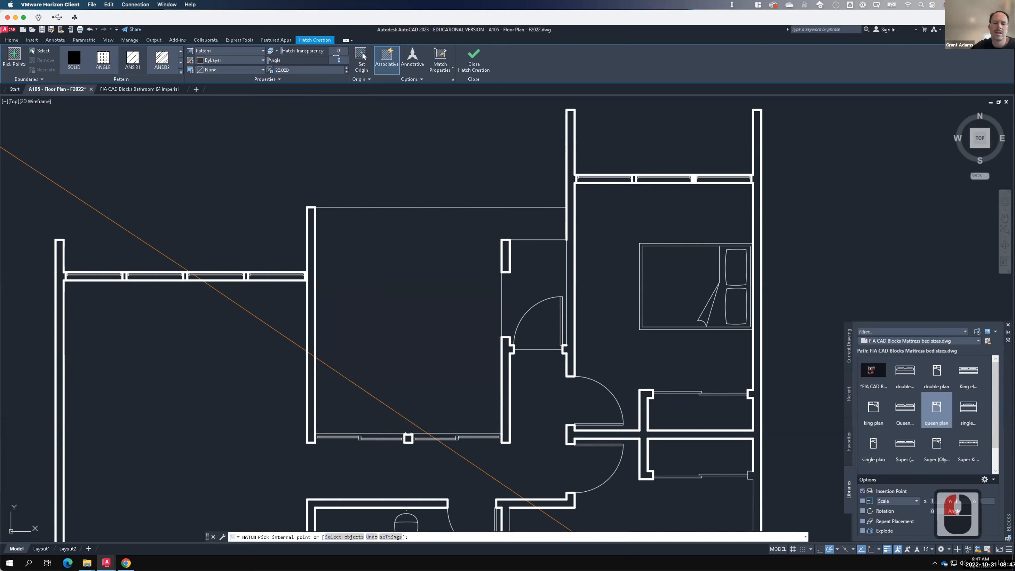
type("45")
key("Tab")
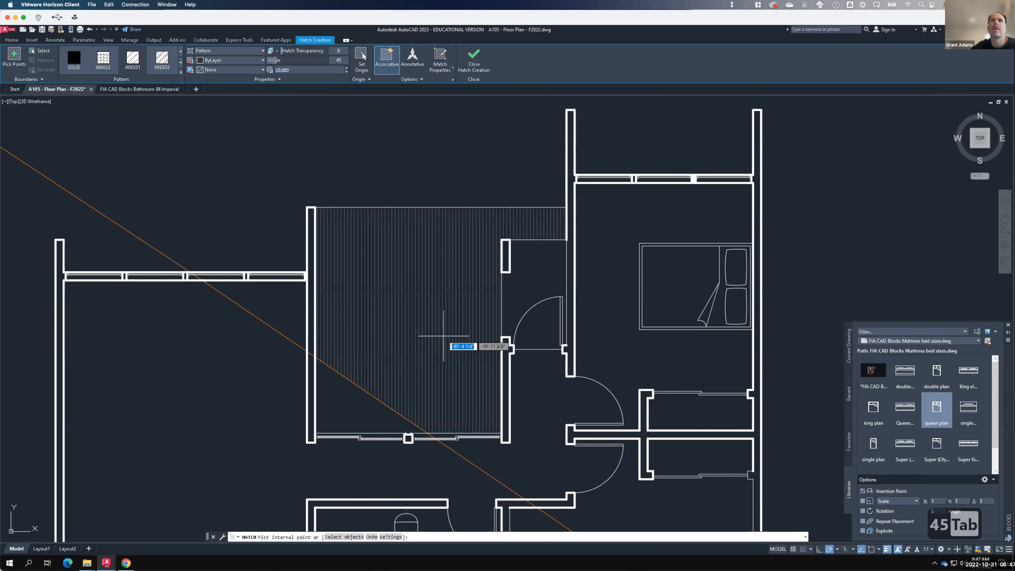
- Hatch the open central area on both sides of the diagonal contour line, plus the adjoining entry and its door swing
key("F15")
left_click(359, 404)
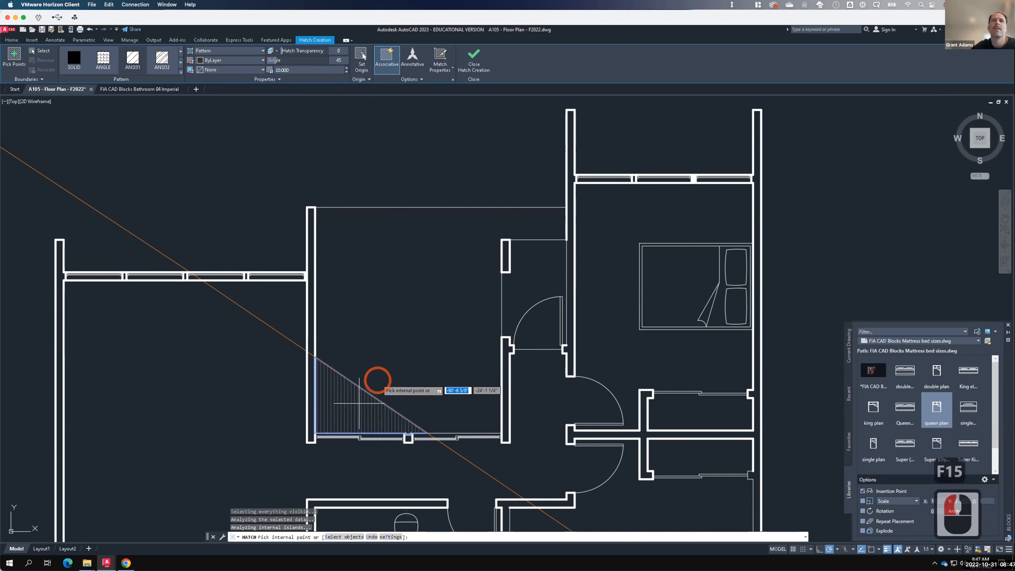
left_click(451, 303)
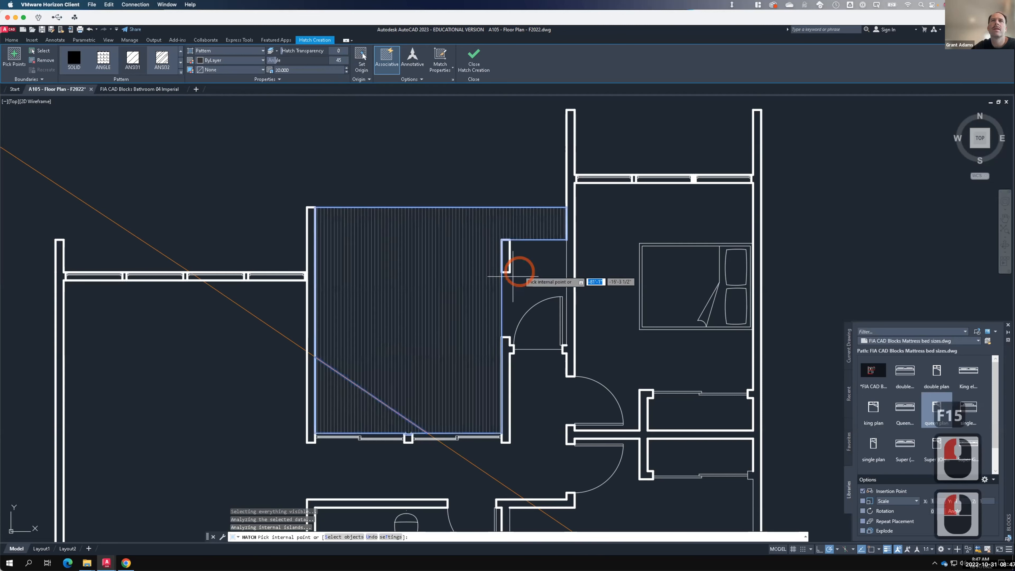
left_click(537, 312)
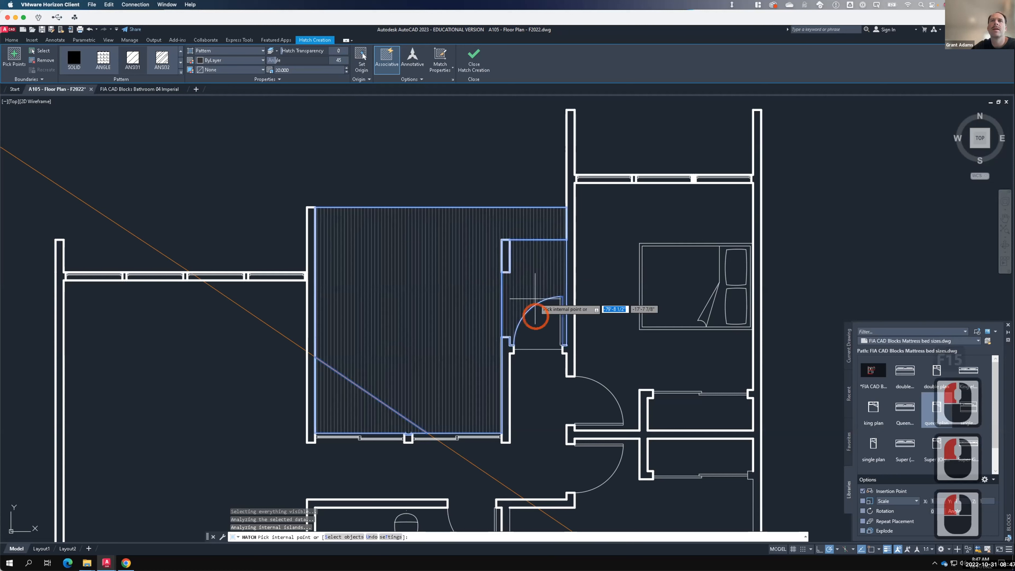
left_click(541, 333)
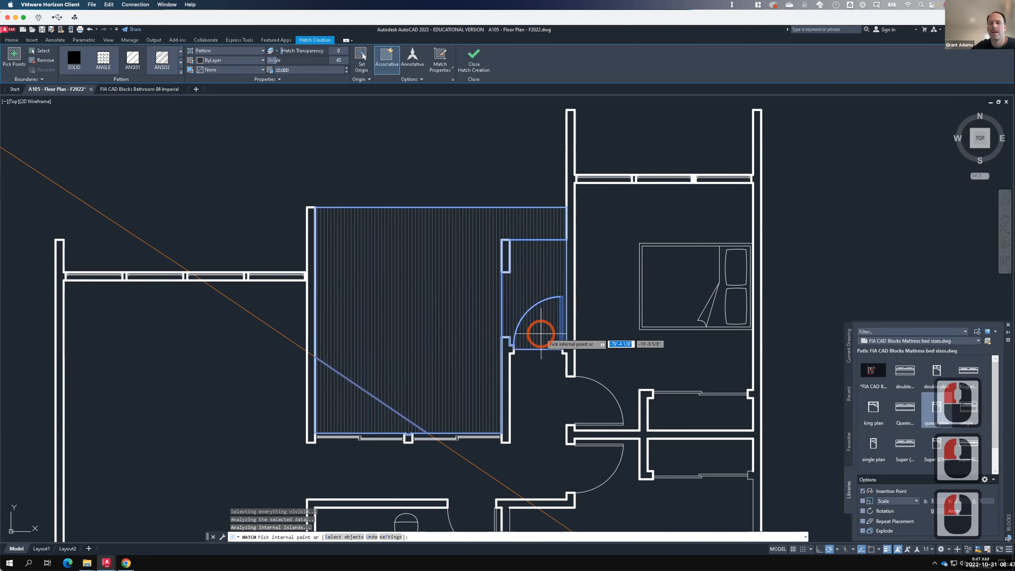
key("Return")
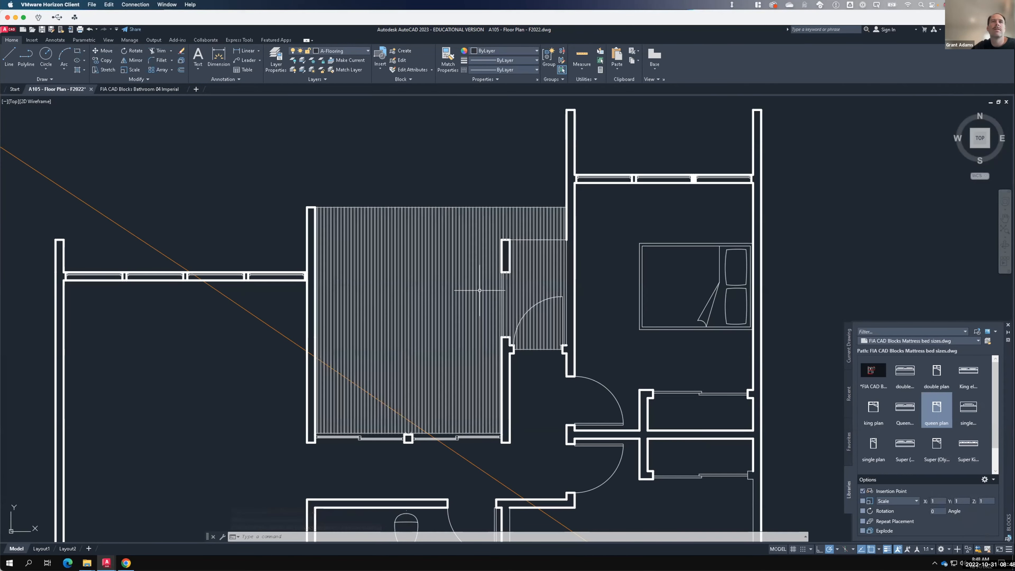
- Erase the line-pattern flooring hatch from the open central area and adjoining entry
left_click(472, 292)
left_click(452, 286)
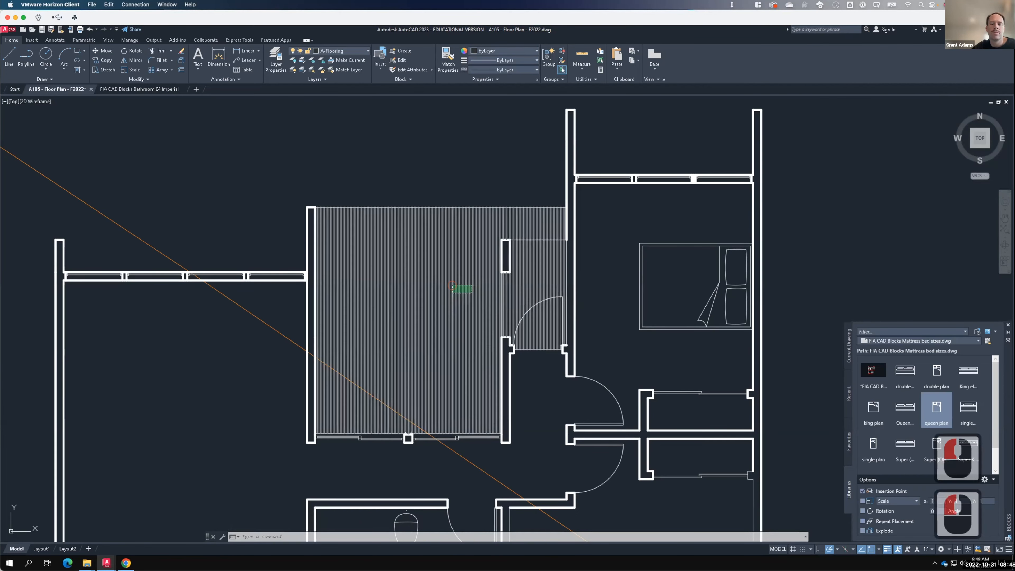
type("erase")
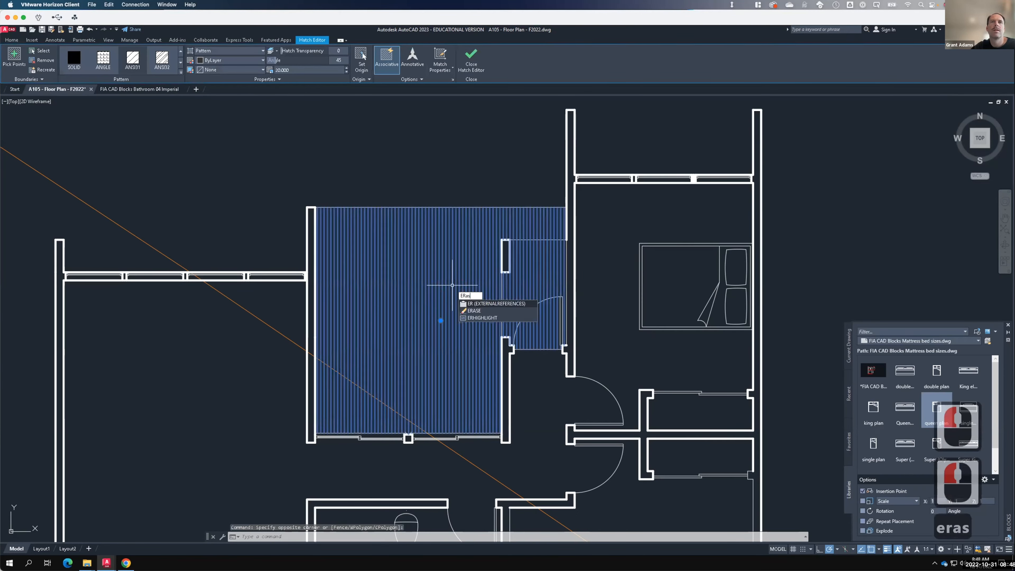
key("Return")
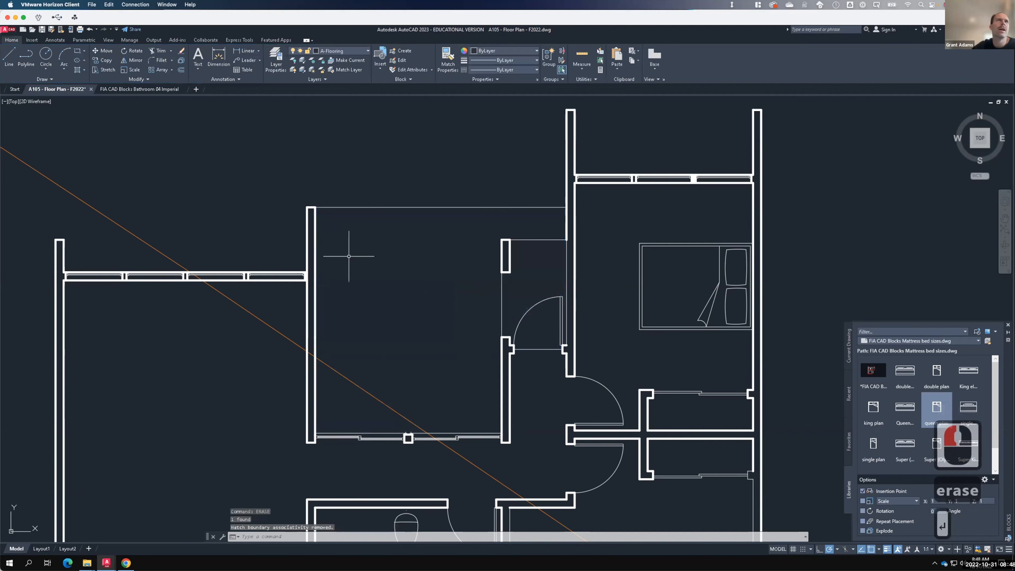
- Start a new hatch with the AR-B816 pattern and try a hatch scale of 5 on the central area
left_click(76, 62)
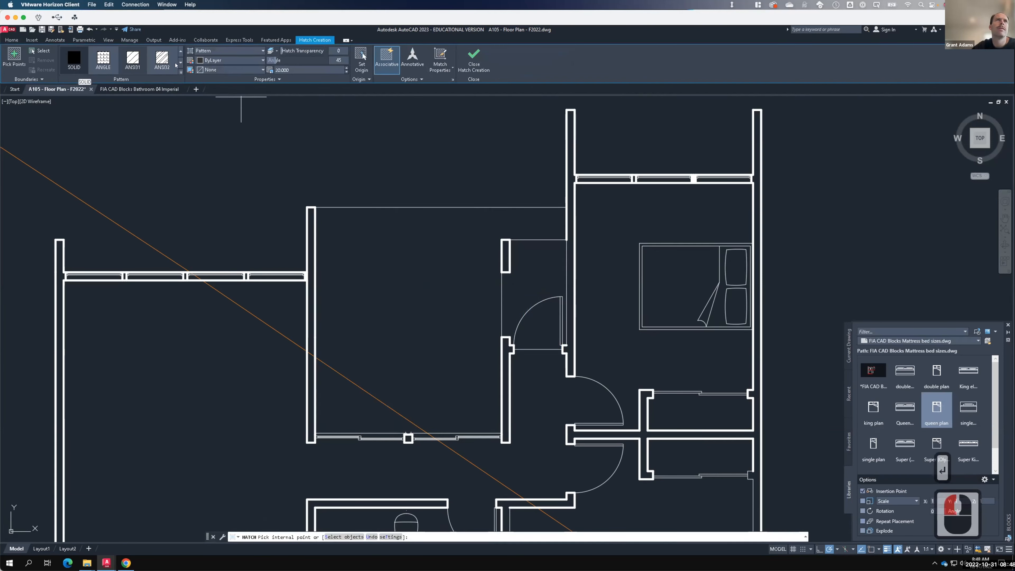
left_click(181, 71)
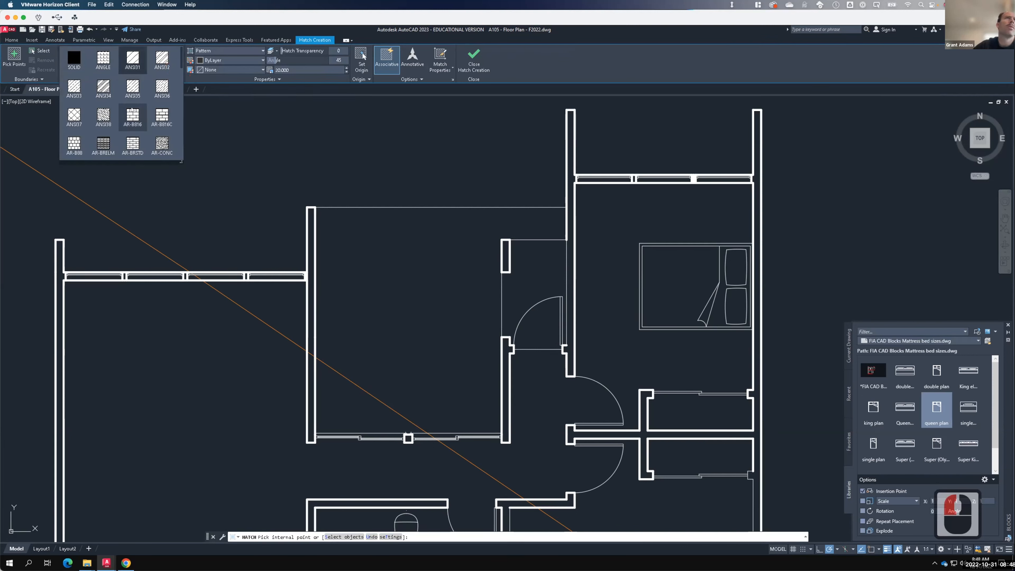
left_click(134, 116)
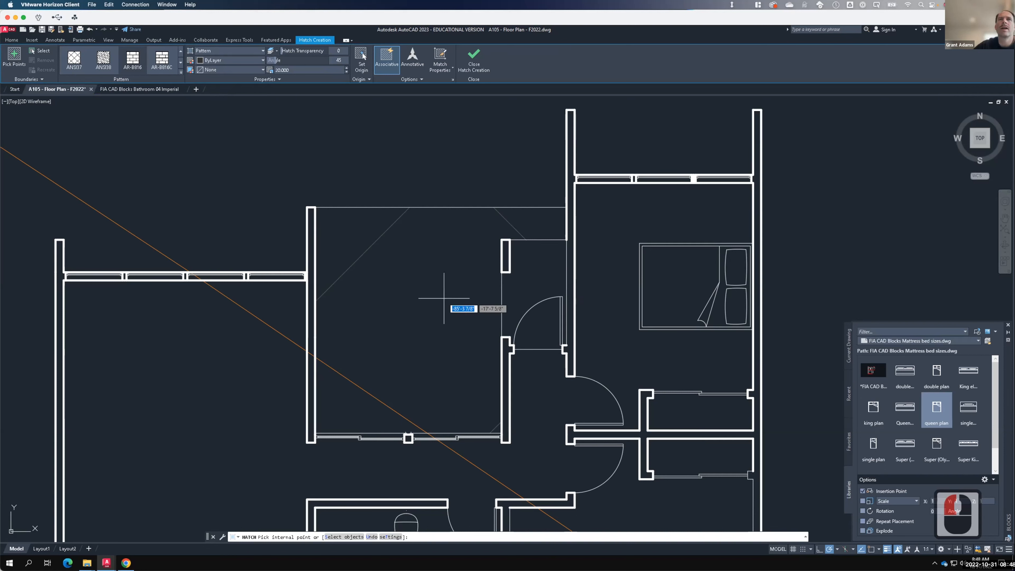
left_click(299, 70)
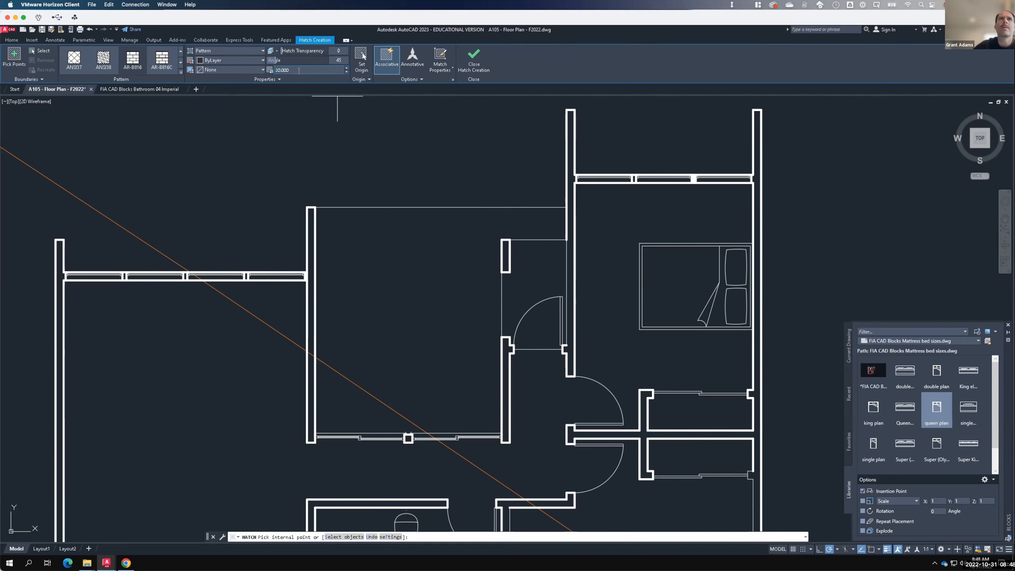
type("5")
key("Tab")
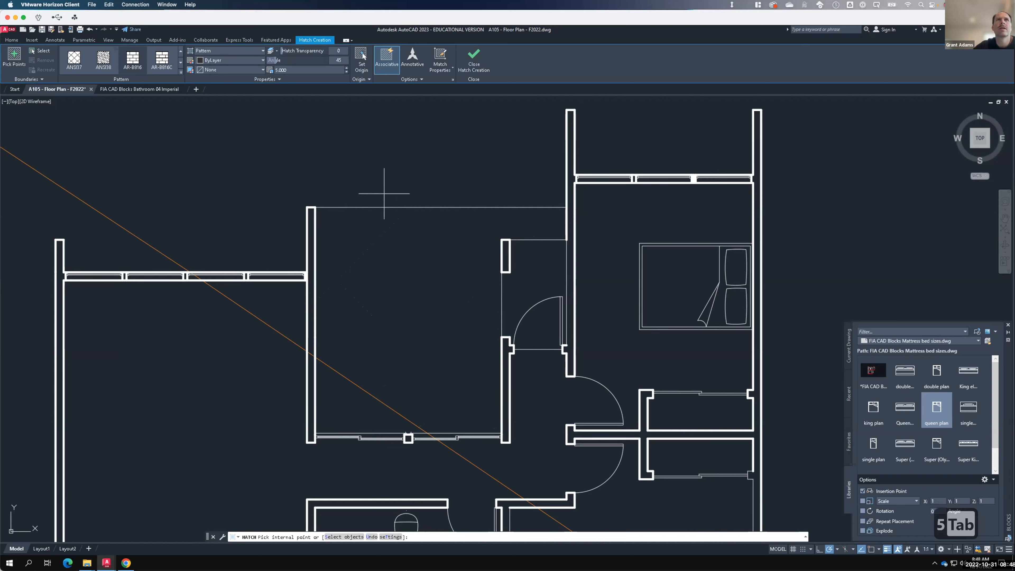
- Set the AR-B816 hatch scale to 1 and its angle to 0
left_click(296, 70)
type("1")
key("Return")
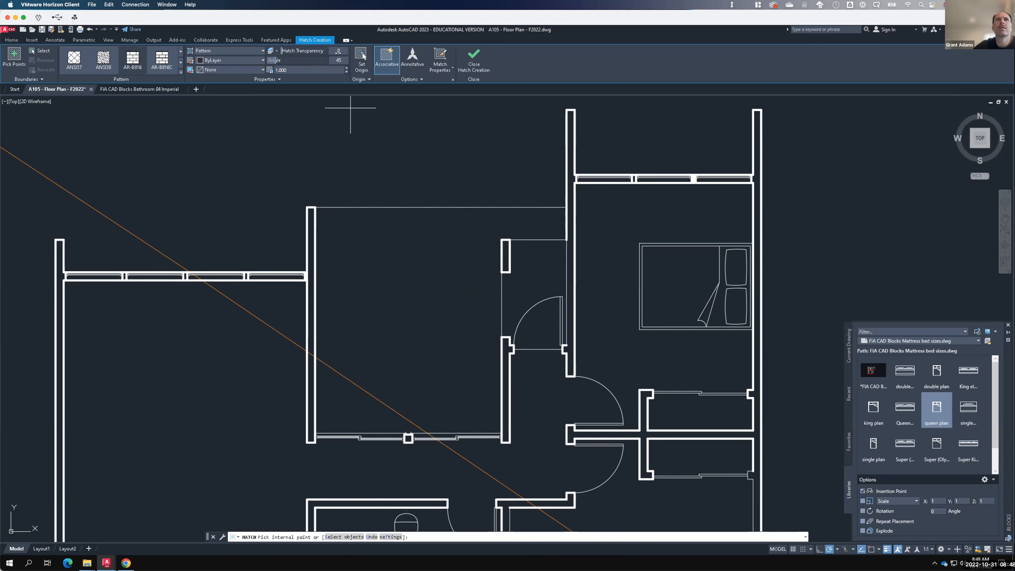
left_click(339, 60)
type("0")
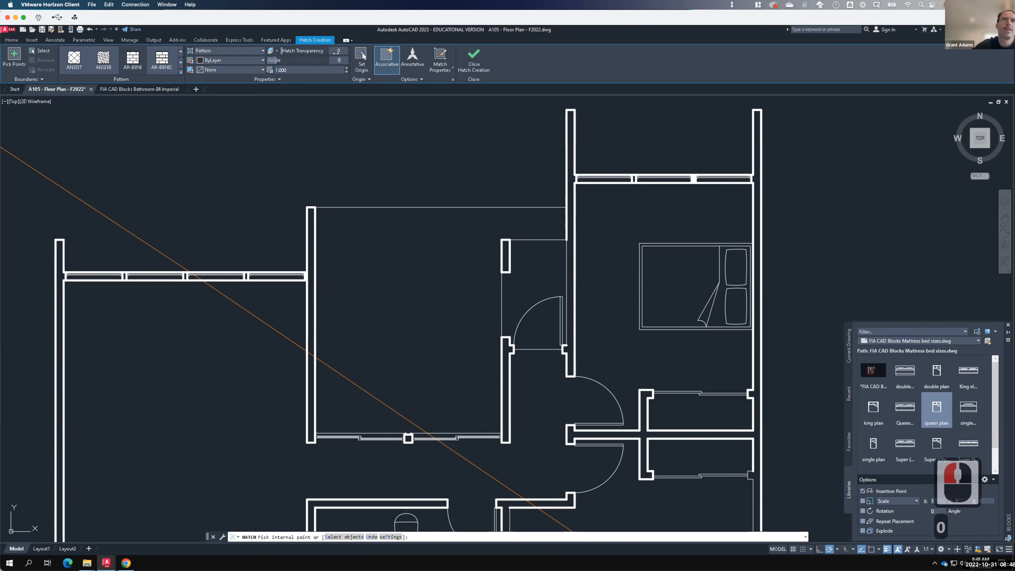
key("Tab")
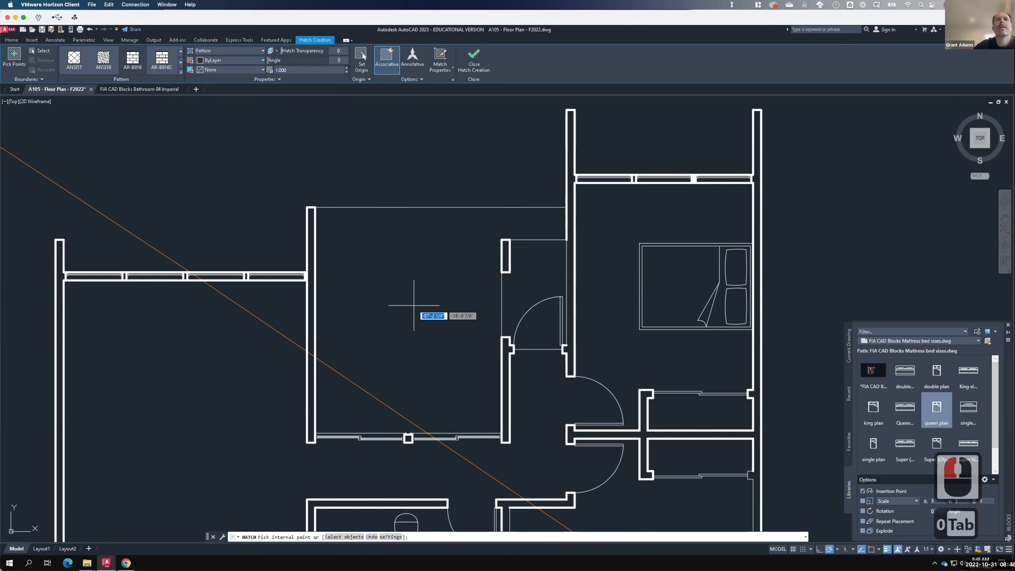
- Hatch the open central area on both sides of the diagonal contour line, plus the entry and its door swing, with the block pattern
key("F15")
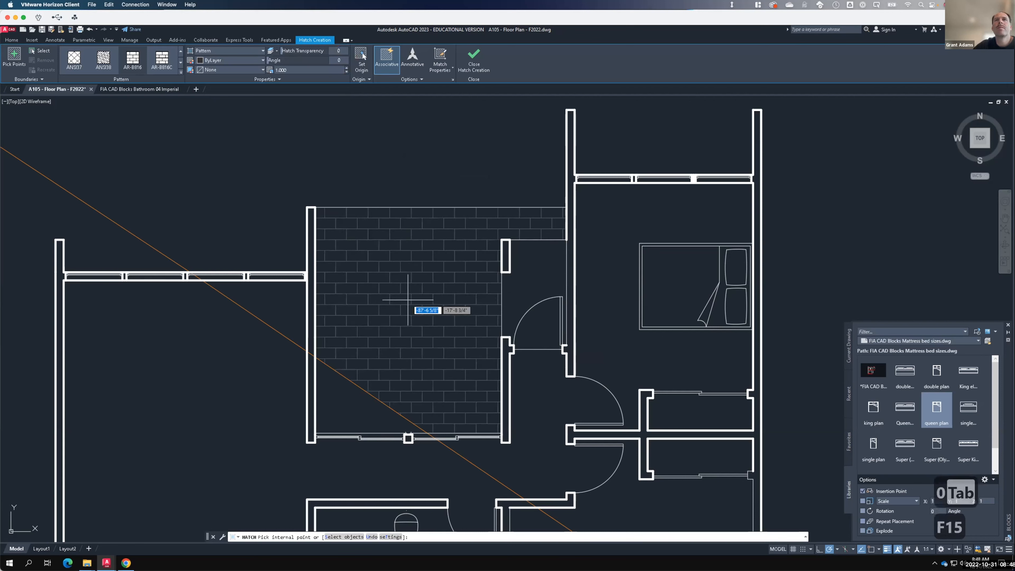
left_click(404, 304)
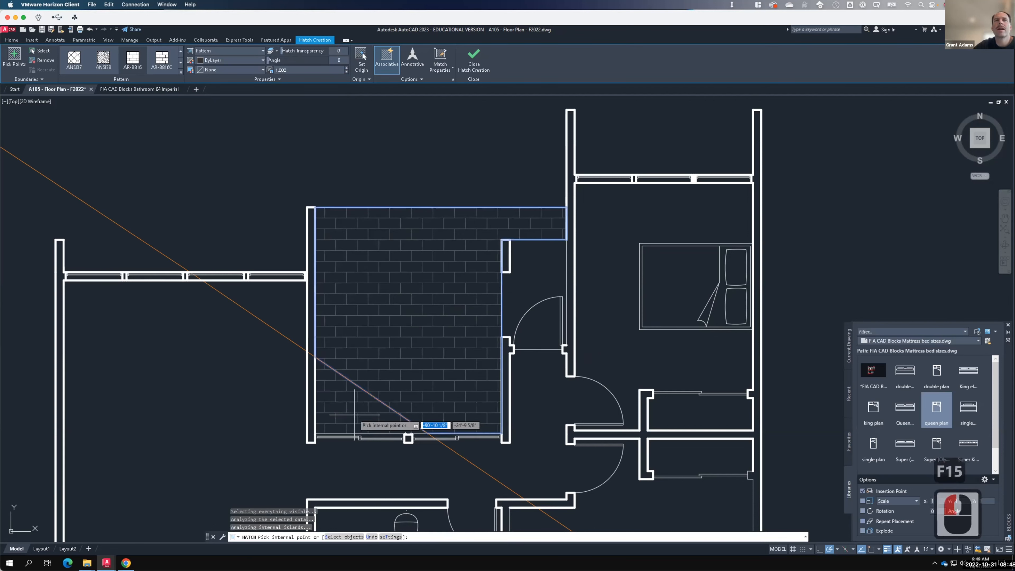
left_click(465, 317)
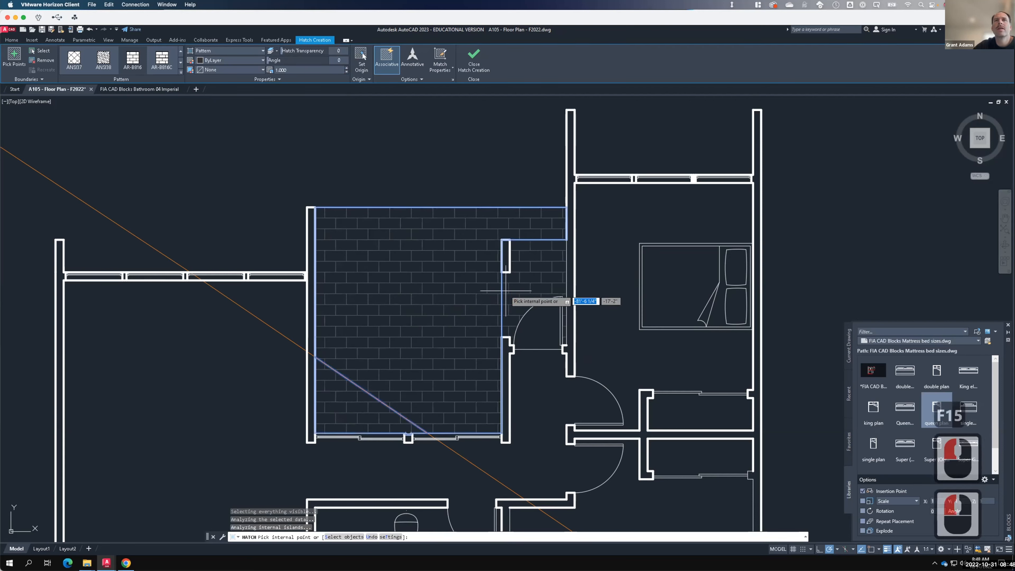
left_click(527, 285)
left_click(535, 342)
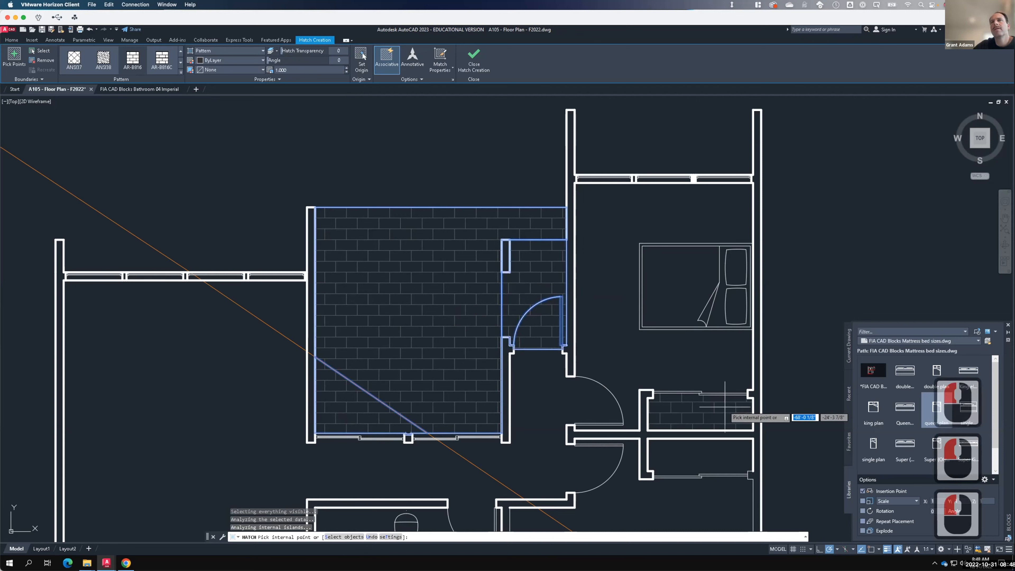
key("Return")
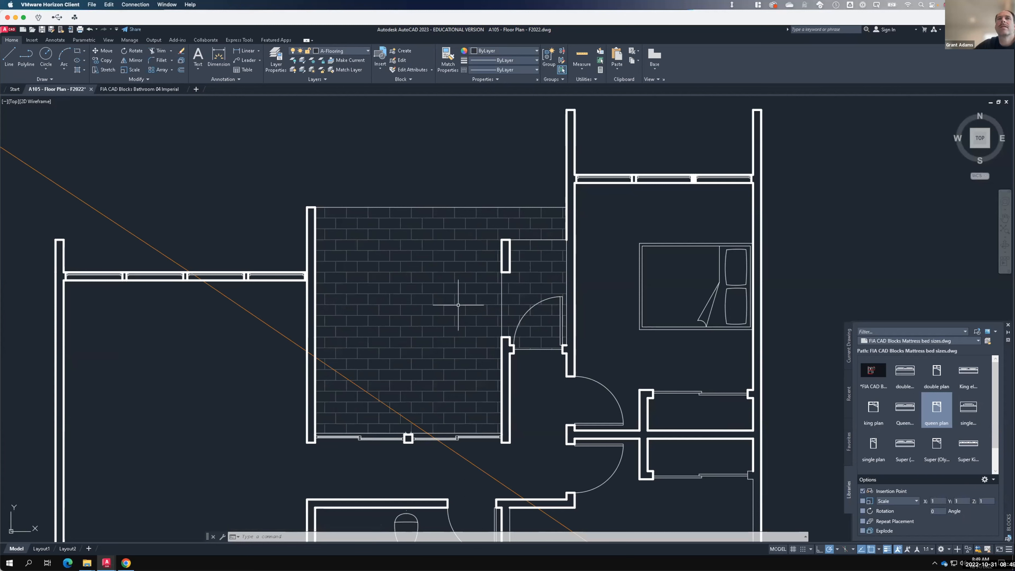
- Edit the central area's block hatch, trying a scale of 1.5 before setting it to 1.125
left_click(458, 305)
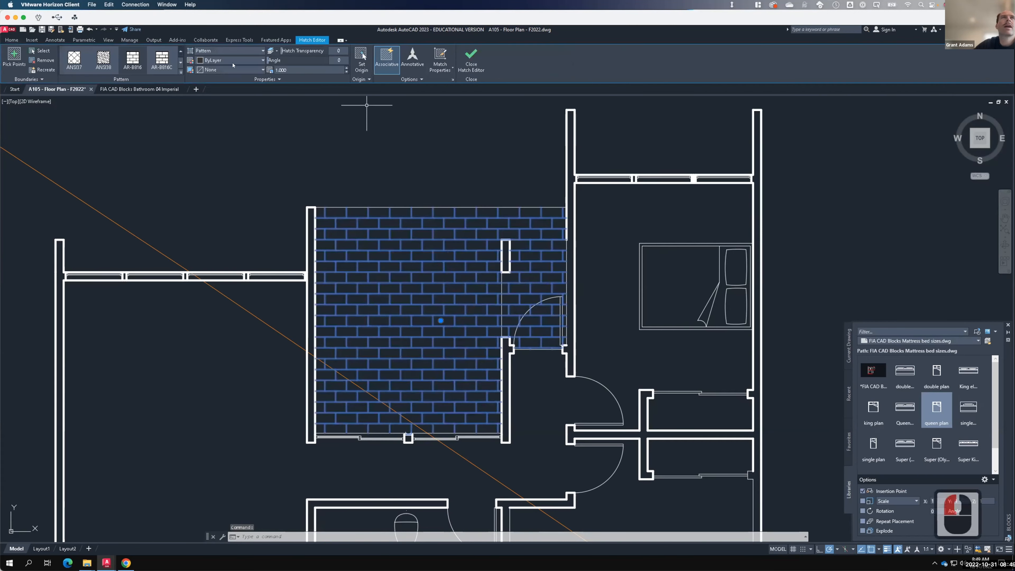
left_click(299, 72)
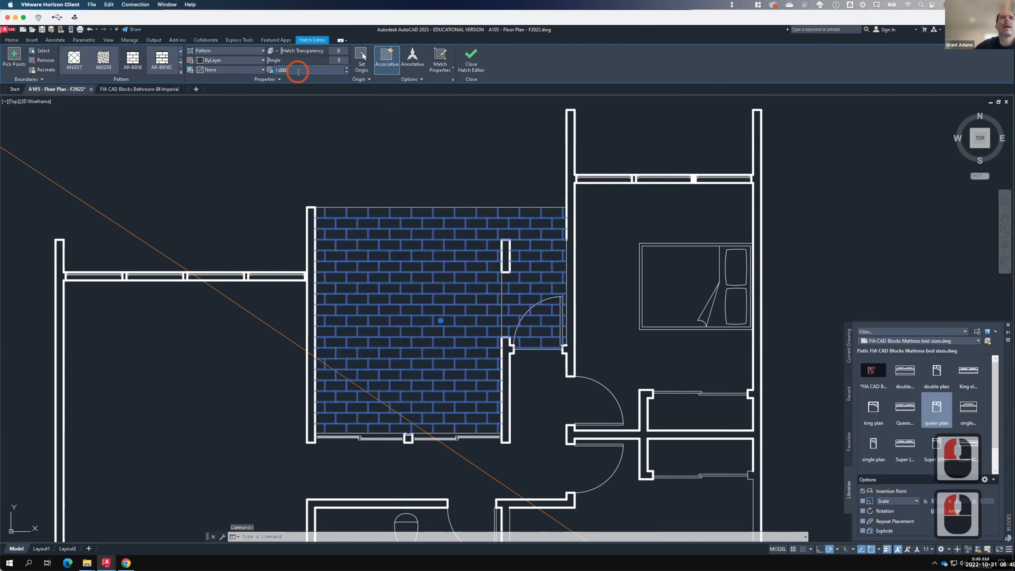
type("1.5")
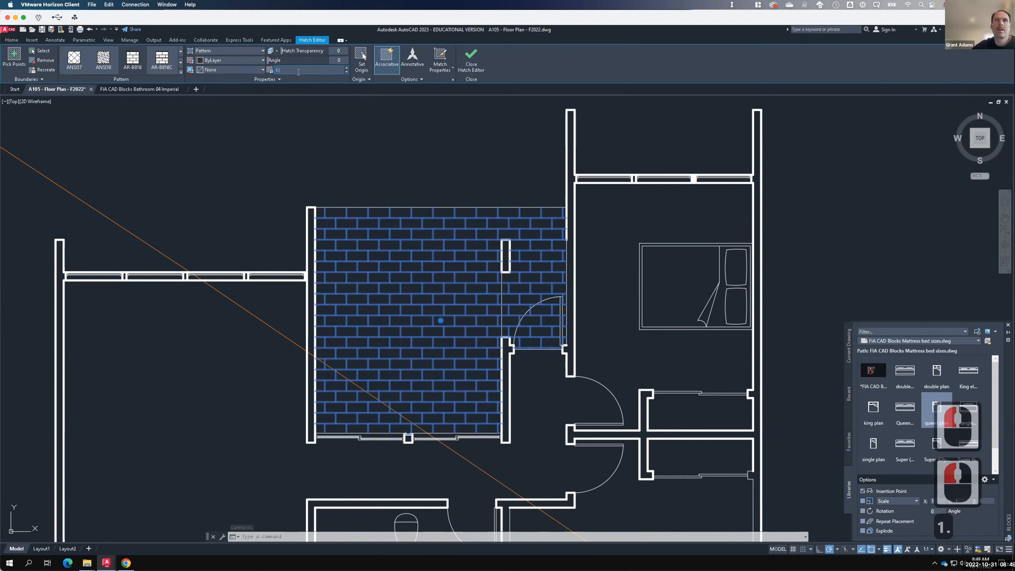
key("Tab")
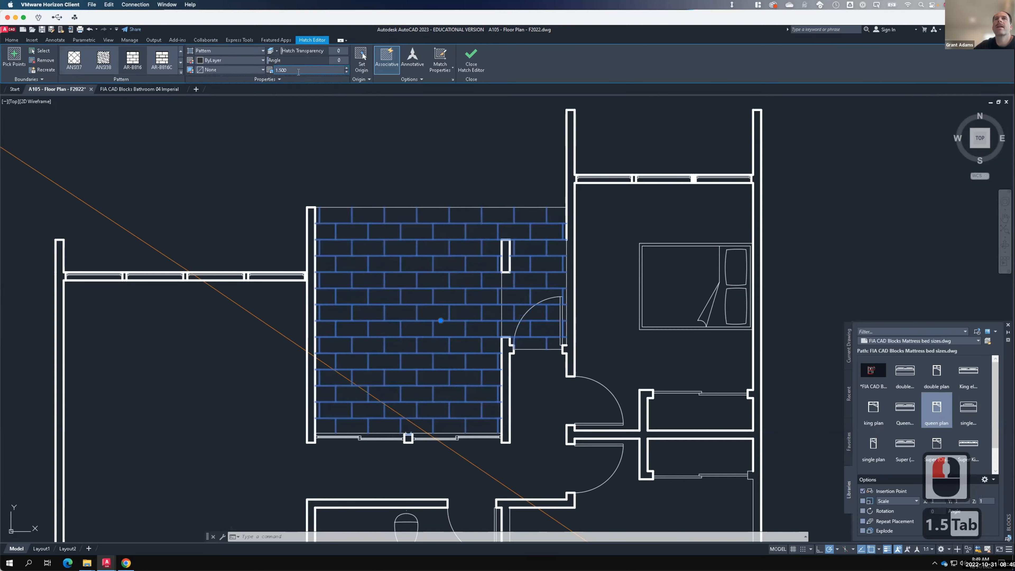
left_click(299, 72)
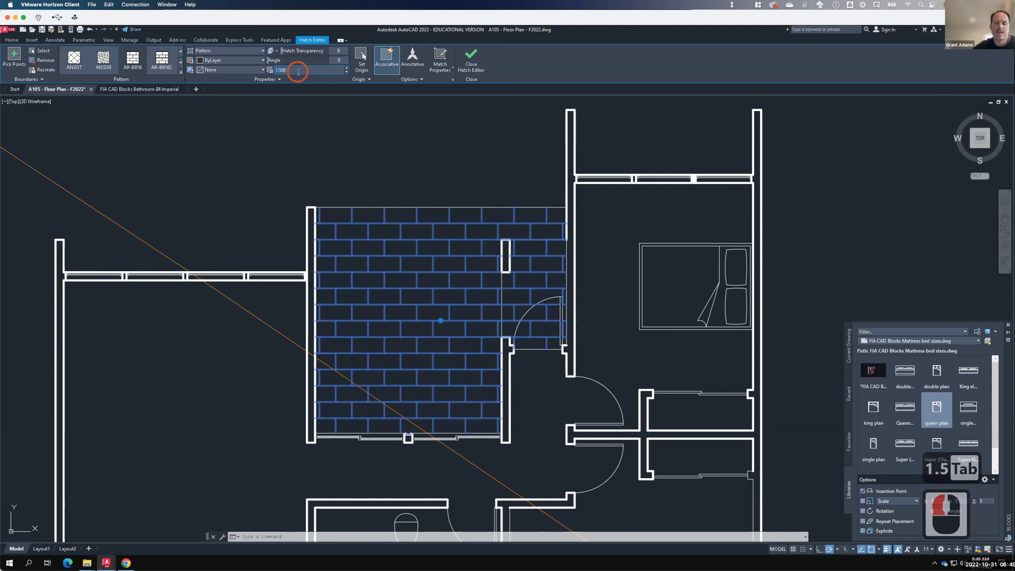
type("1.12")
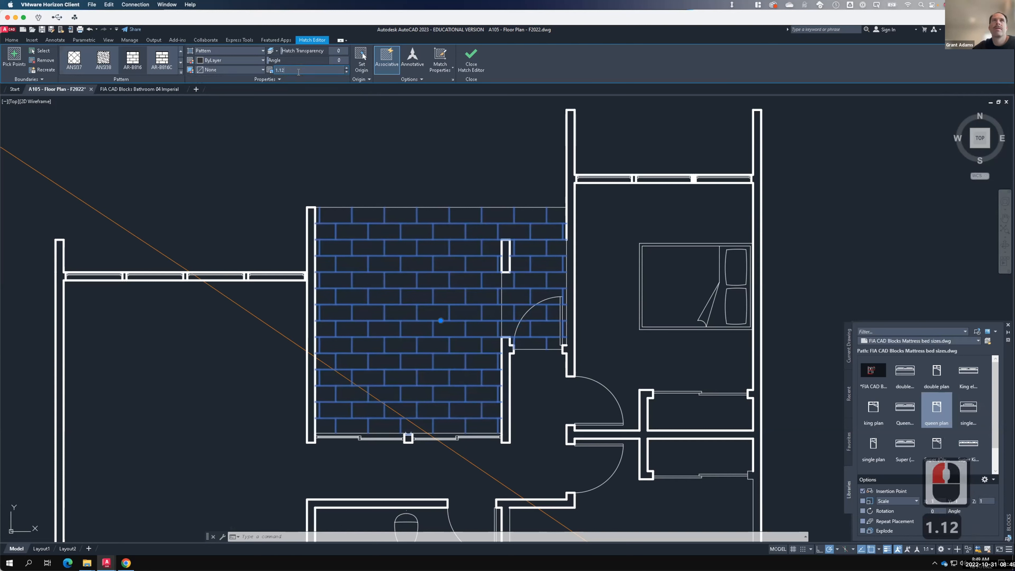
type("5")
key("Tab")
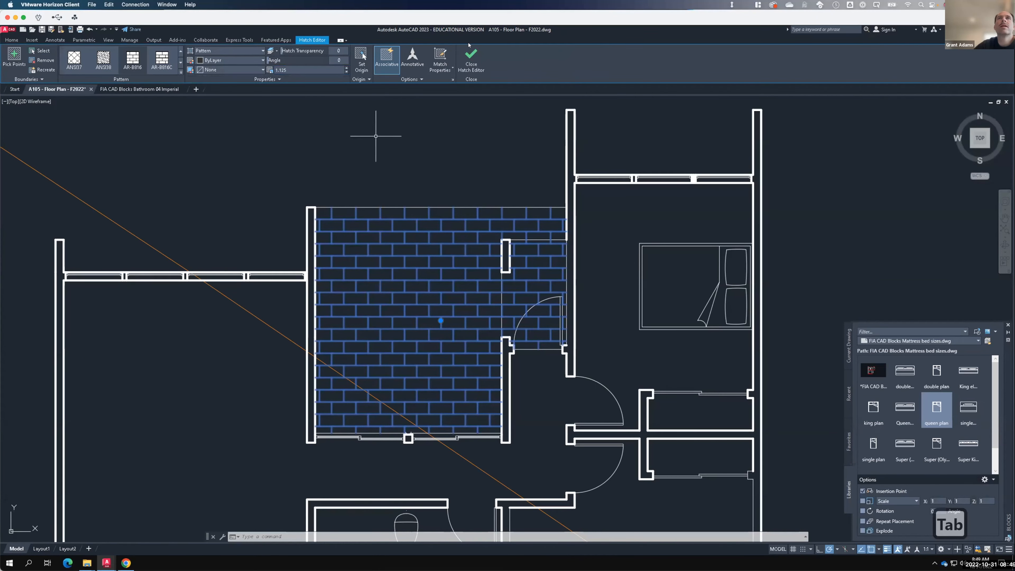
left_click(470, 53)
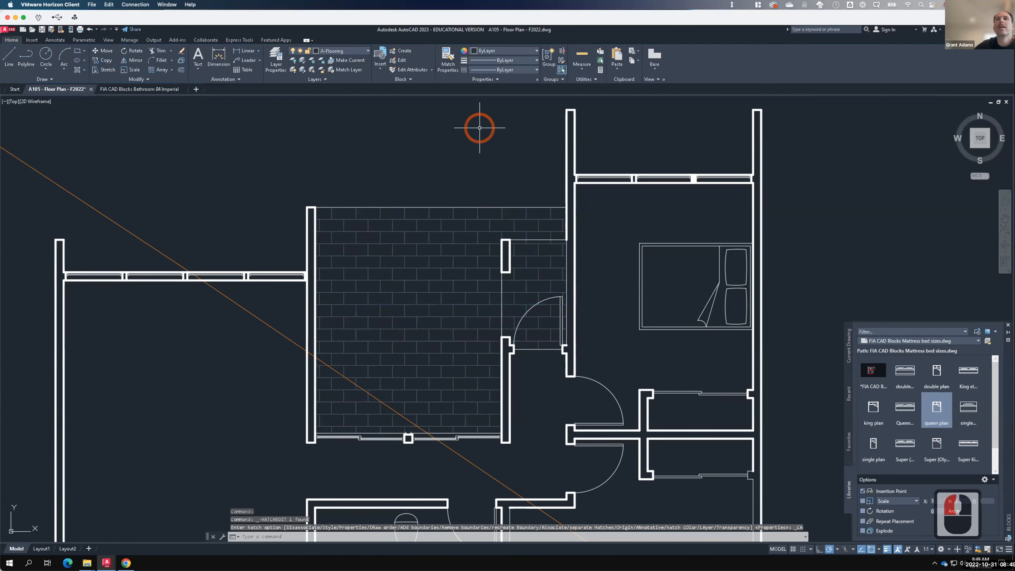
- Save the floor plan drawing
scroll(474, 127, "down", 3)
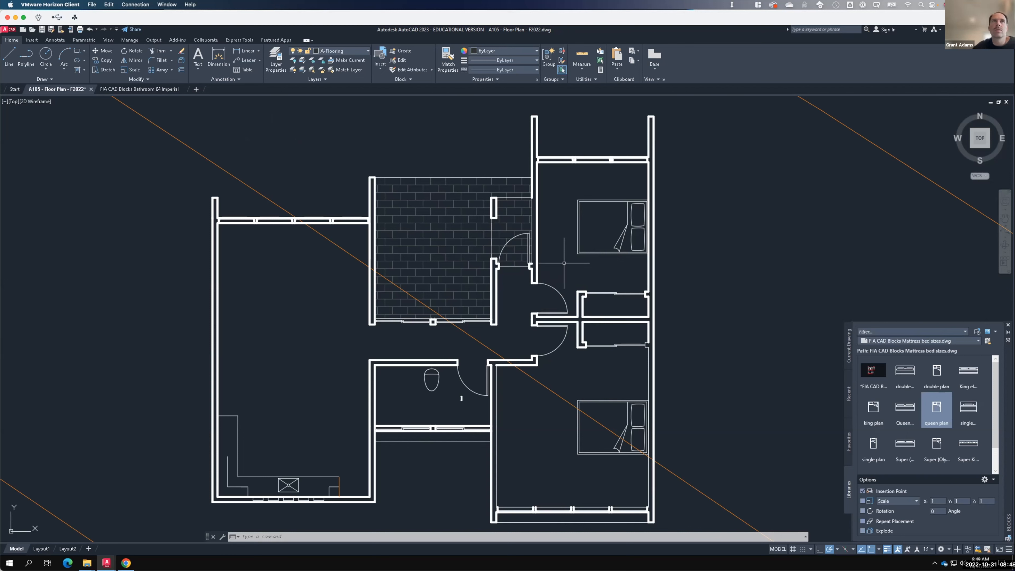
left_click(39, 27)
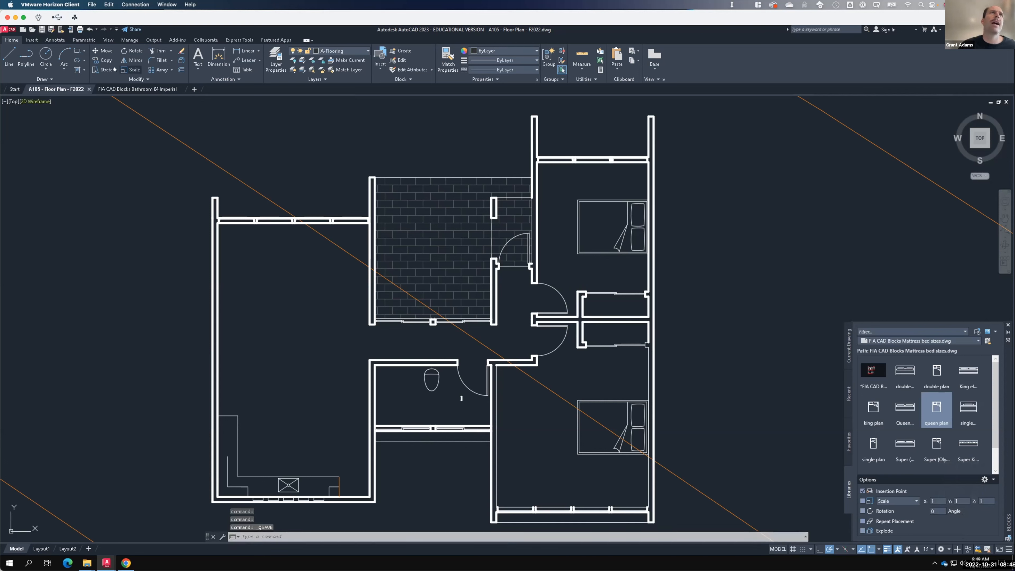
- Start another hatch with the ANSI31 pattern, an angle of 45 degrees and a scale of 20
left_click(77, 68)
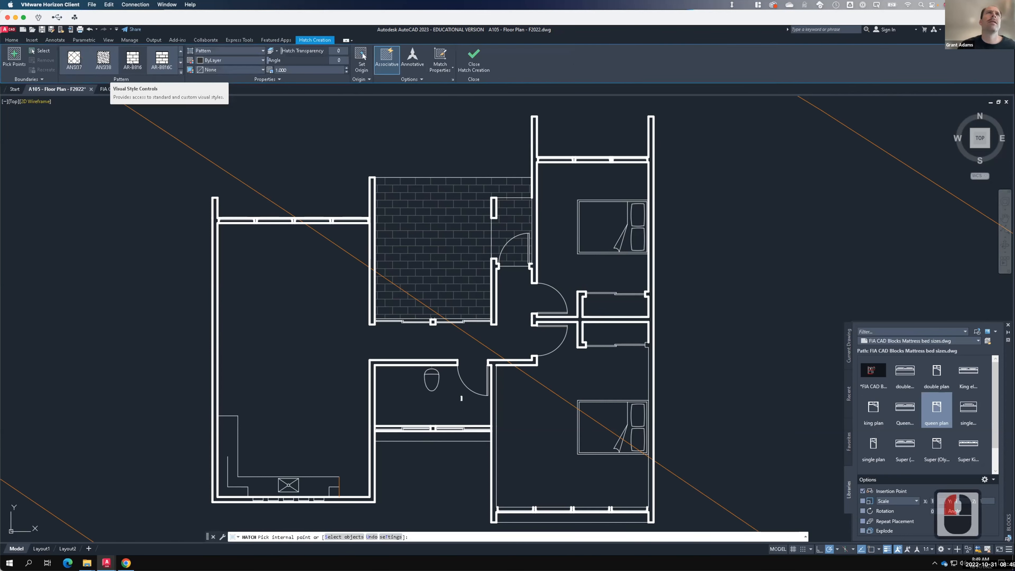
scroll(161, 60, "up", 4)
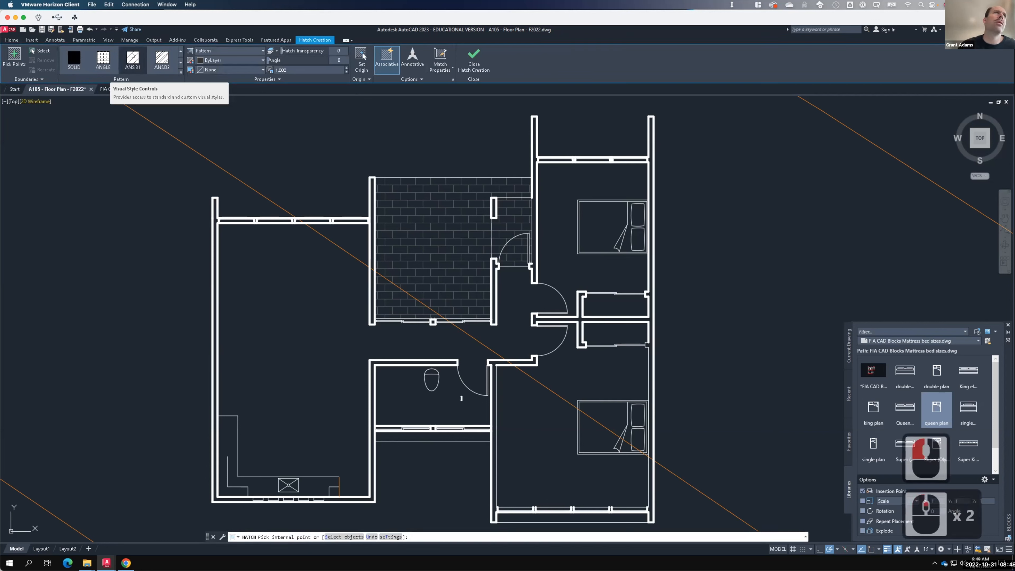
left_click(136, 64)
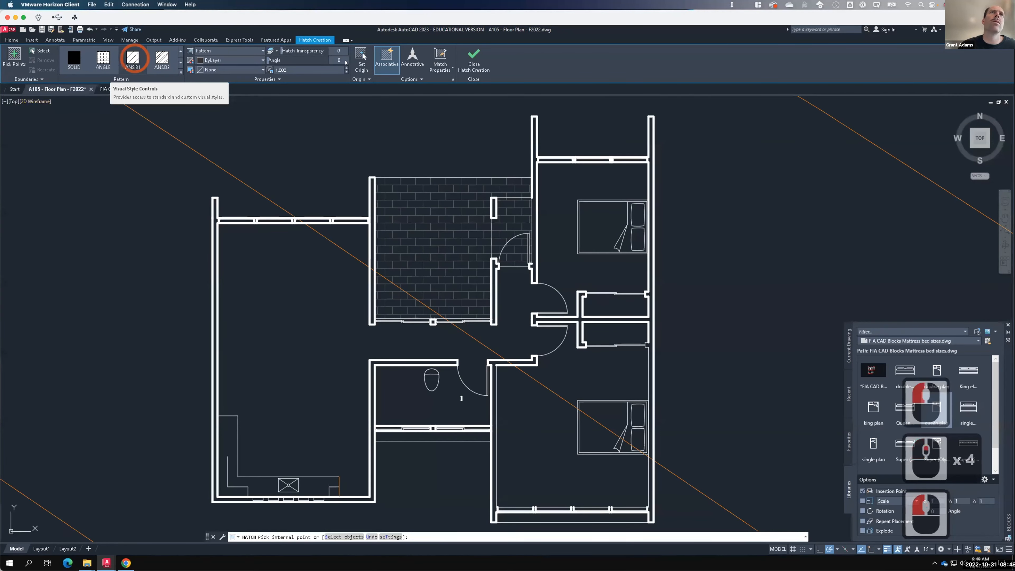
left_click(342, 61)
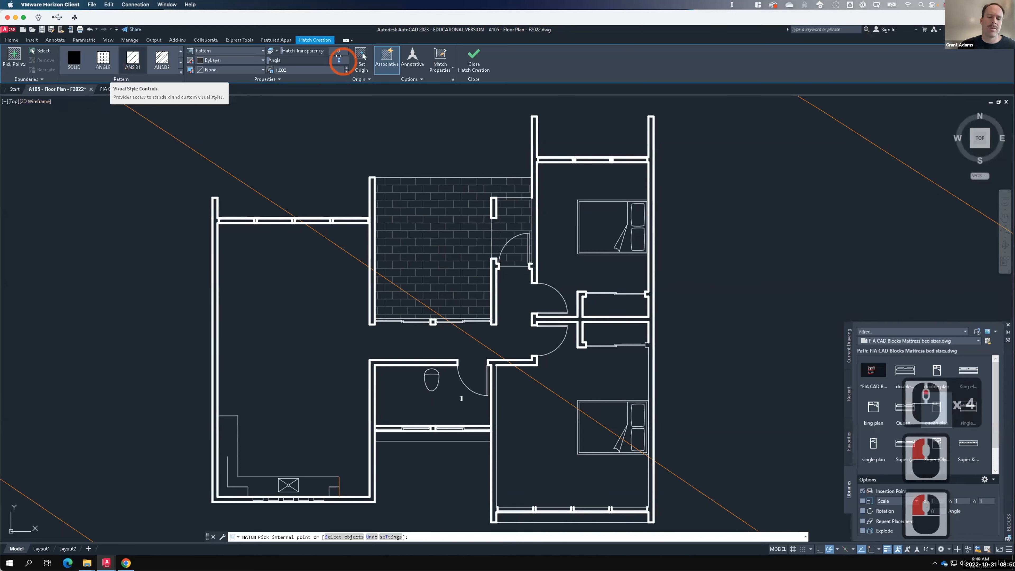
type("45")
key("Tab")
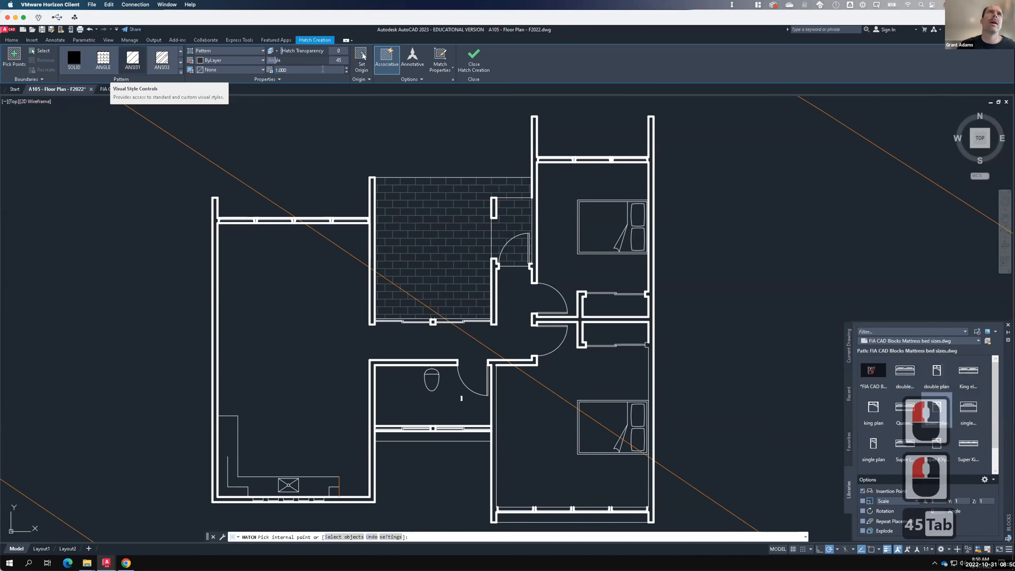
left_click(319, 69)
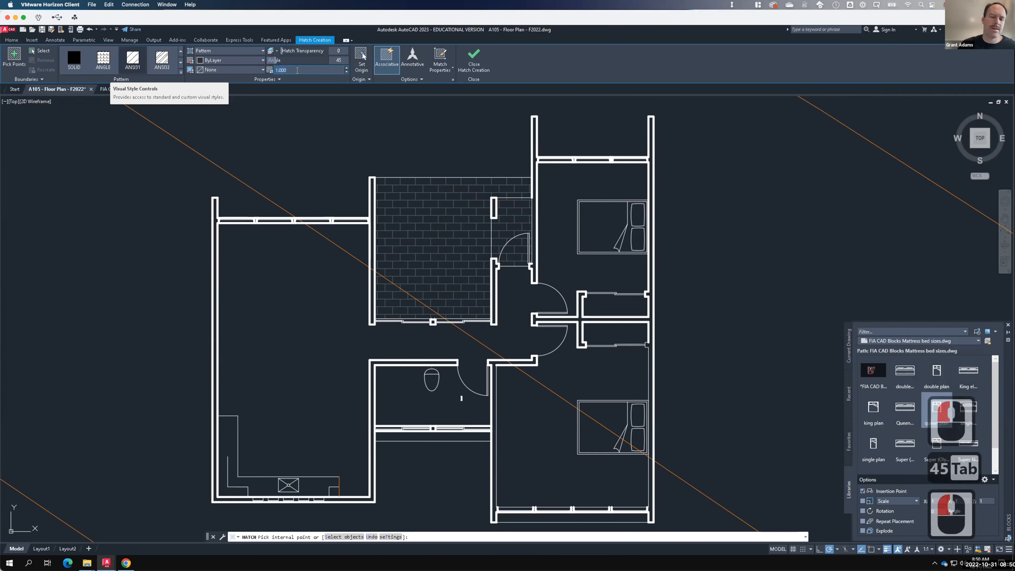
type("20")
key("Tab")
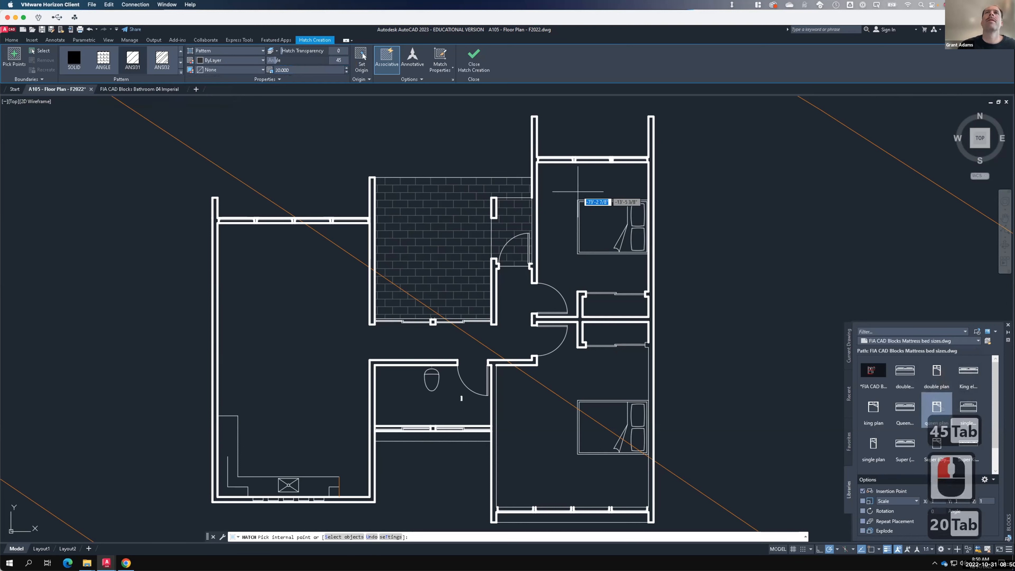
- Apply the plank hatch to the upper bedroom, the lower bedroom on both sides of the contour line, and both closets
left_click(563, 197)
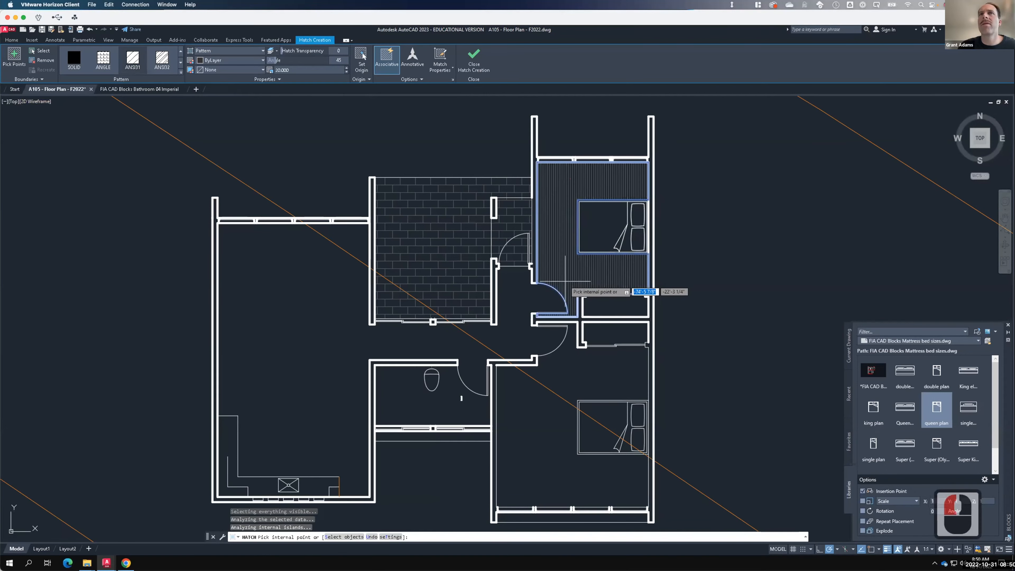
left_click(577, 369)
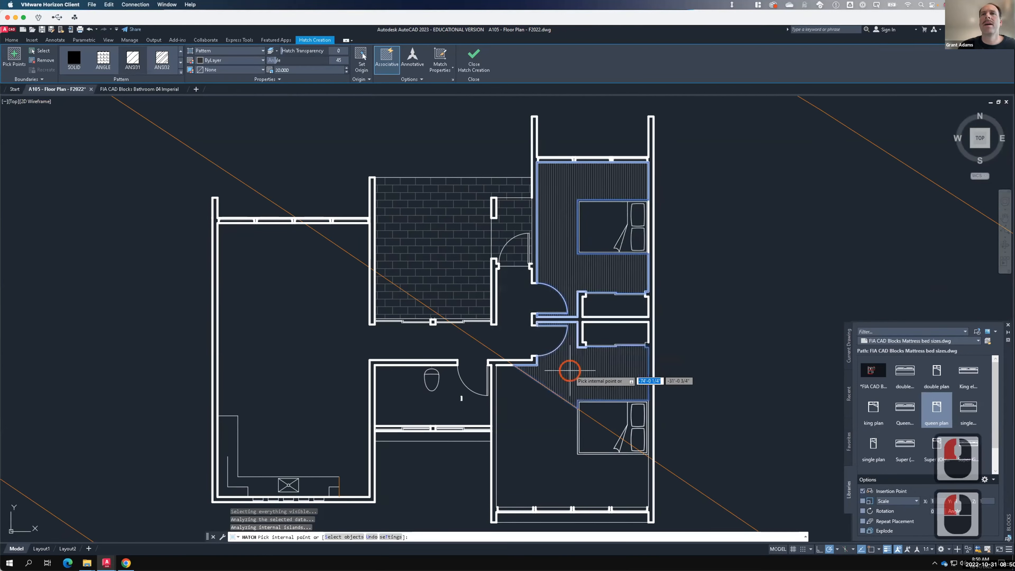
left_click(530, 436)
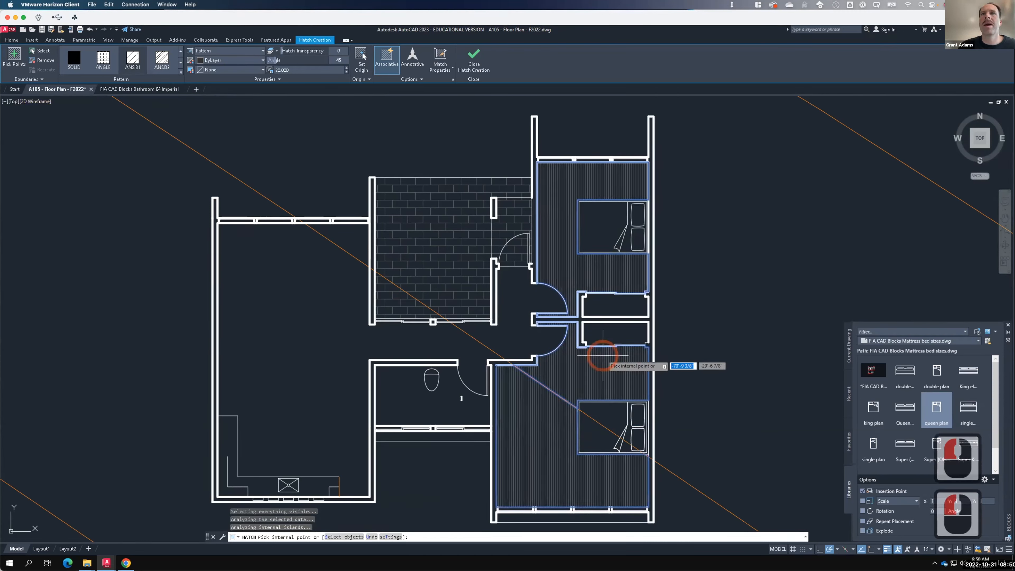
left_click(601, 307)
left_click(601, 332)
left_click(601, 332)
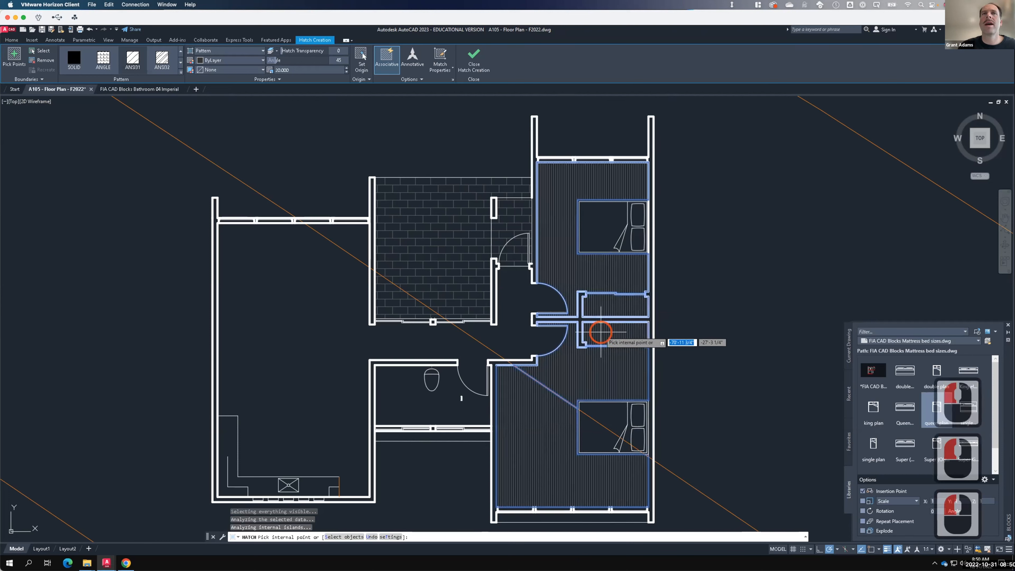
- Extend the plank hatch to the hallway, the living and kitchen area on both sides of the contour line, and the bathroom
left_click(500, 335)
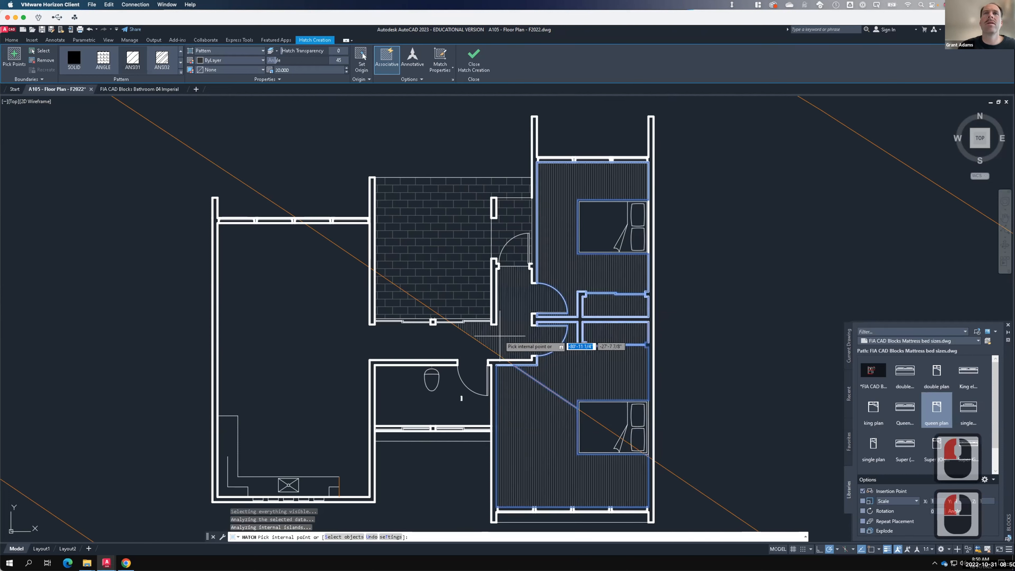
left_click(469, 336)
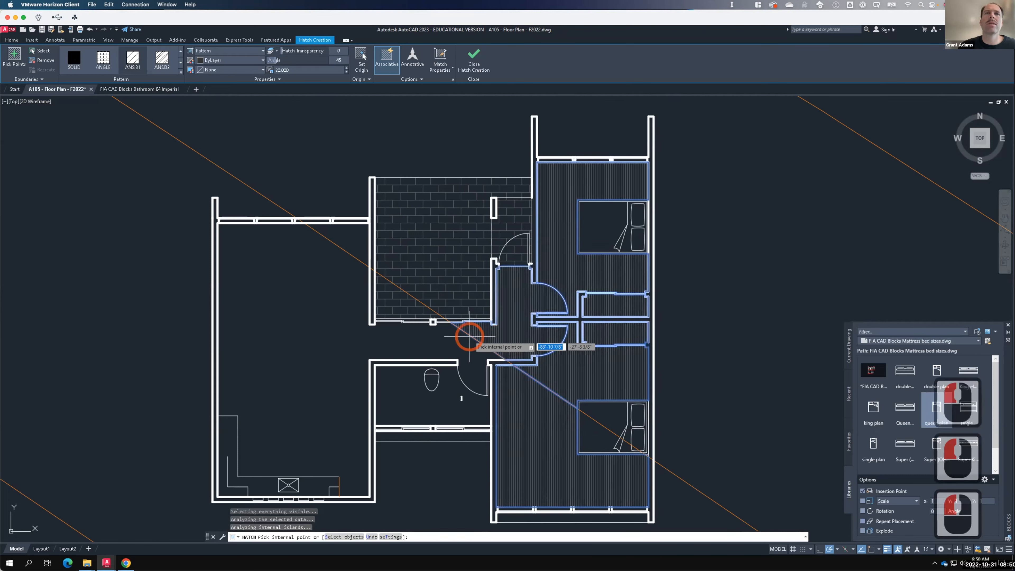
left_click(426, 342)
left_click(443, 413)
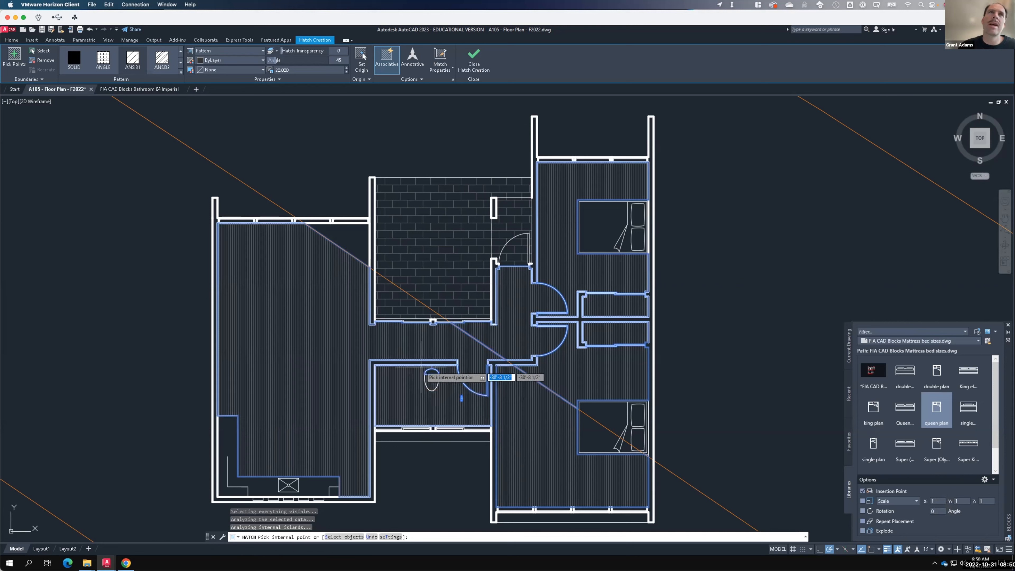
left_click(344, 231)
key("Return")
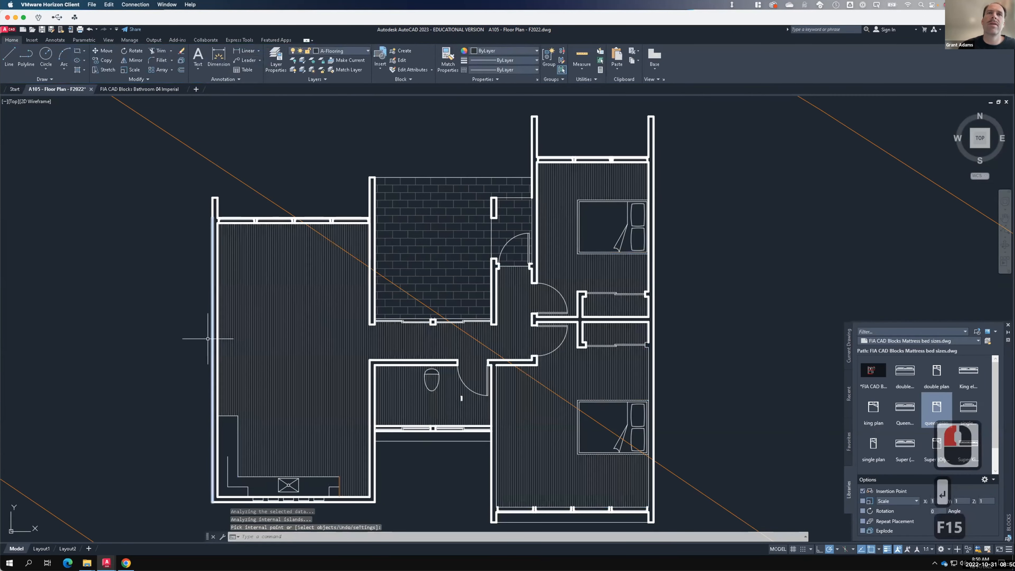
- Examine the plank hatch spacing up close in the living area and across the whole floor plan
scroll(186, 340, "up", 2)
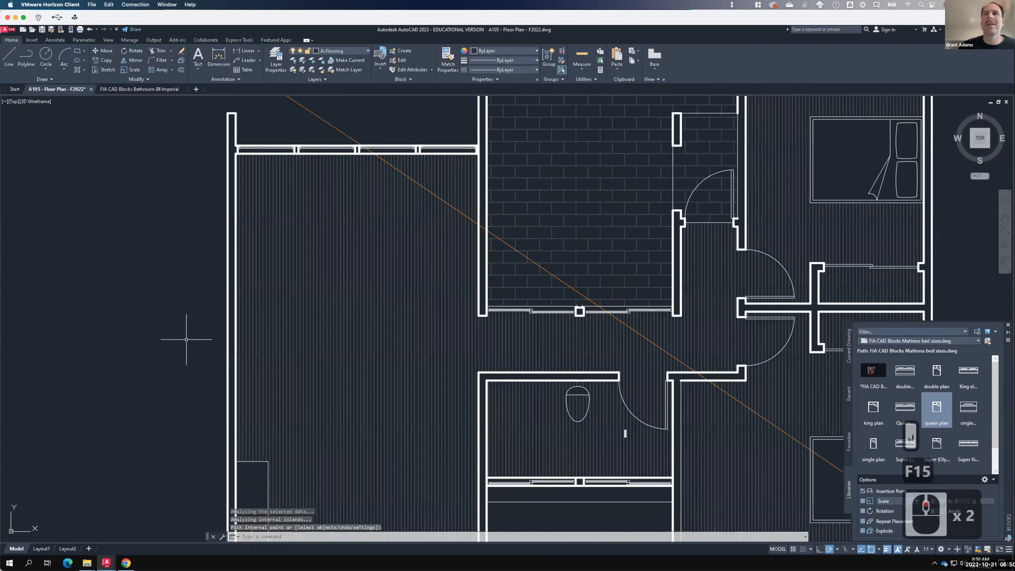
scroll(186, 340, "up", 2)
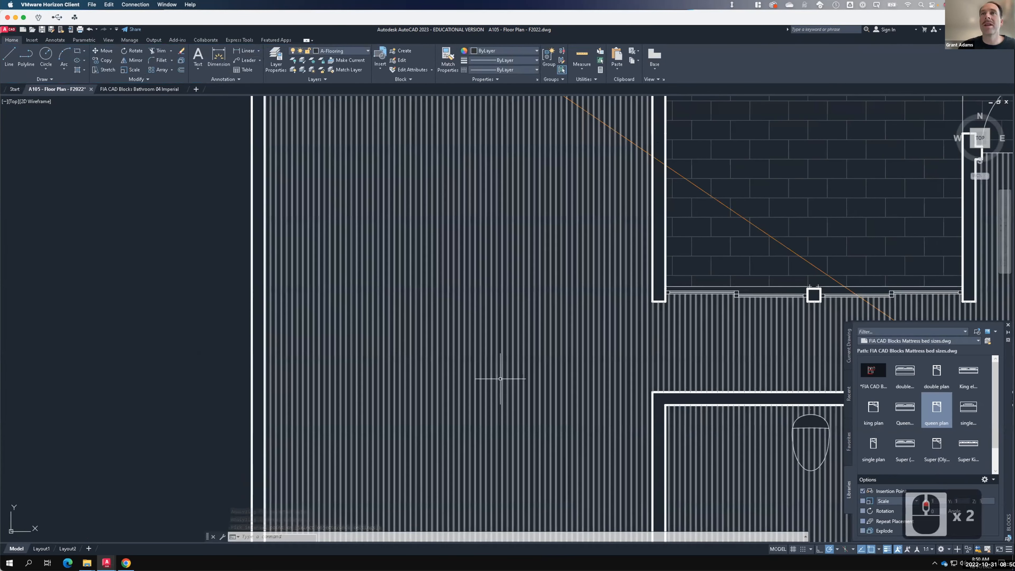
scroll(495, 378, "down", 2)
scroll(317, 329, "down", 2)
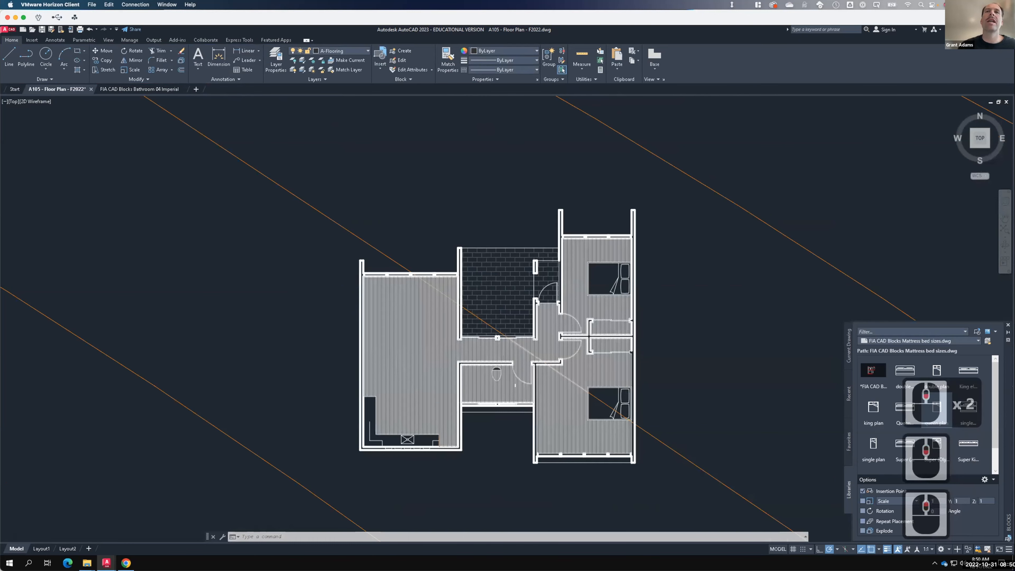
scroll(525, 390, "up", 2)
scroll(524, 391, "up", 3)
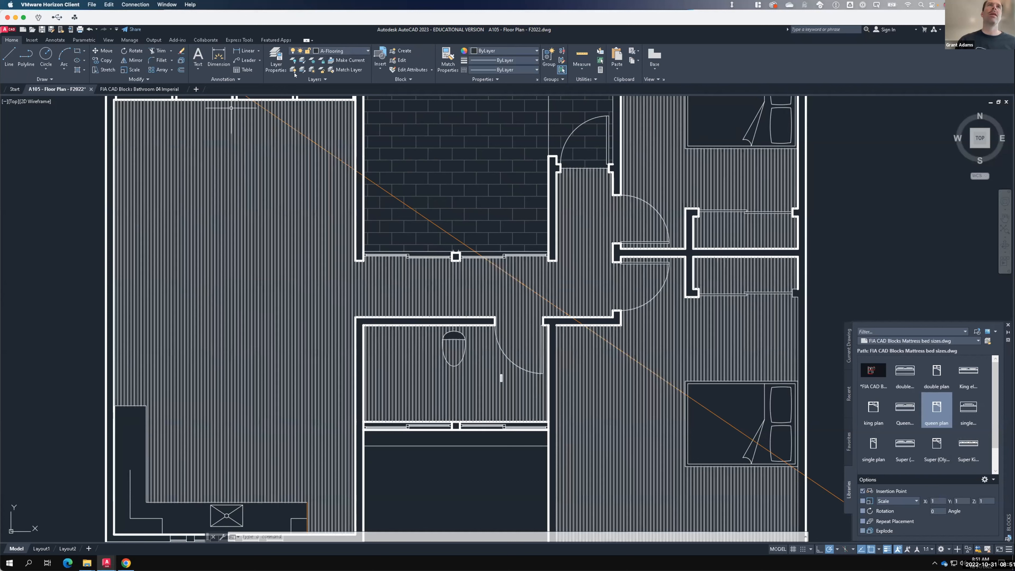
- Try to freeze the A-Flooring layer while it is the current layer
left_click(340, 50)
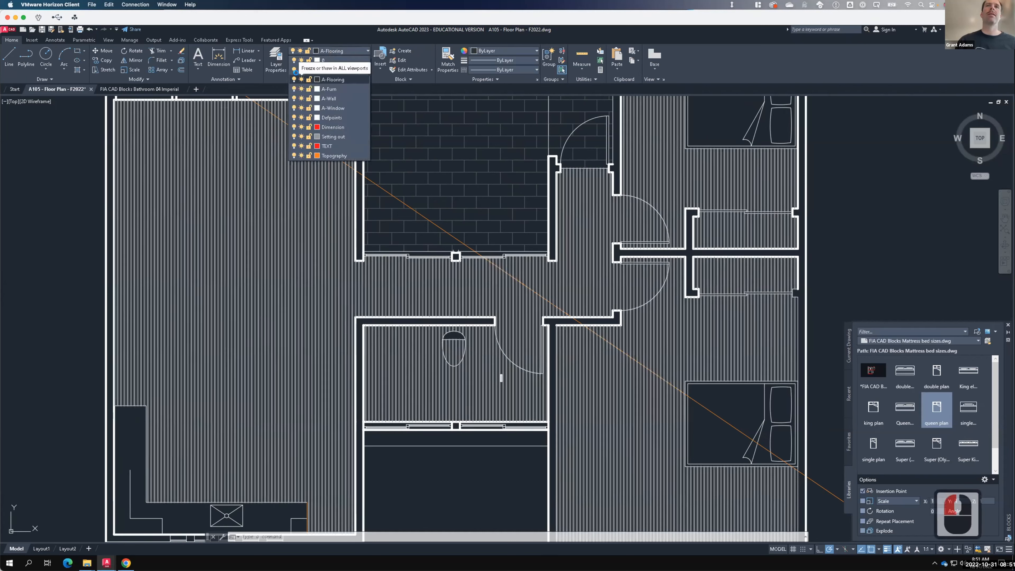
left_click(300, 79)
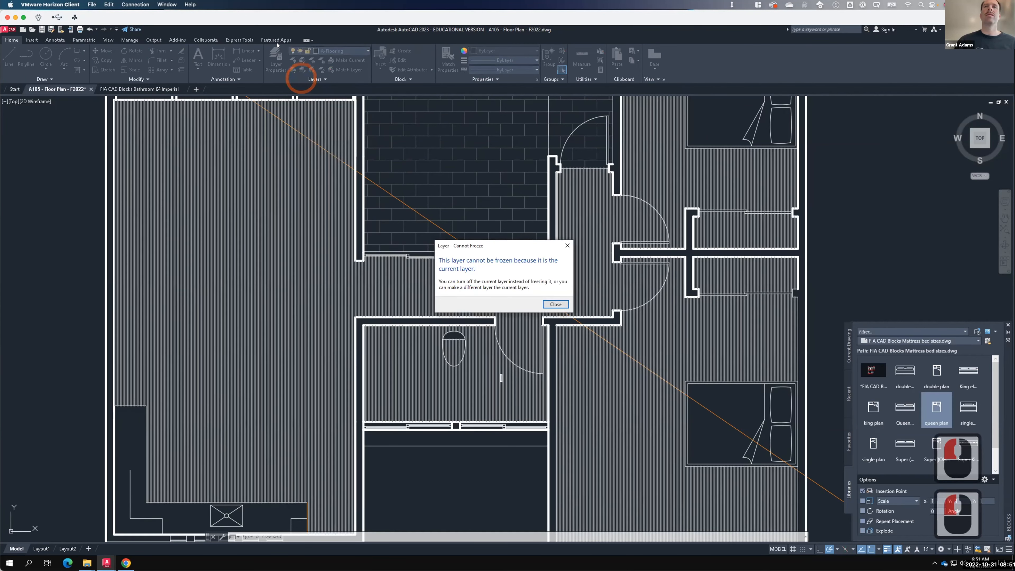
key("Escape")
- Make A-Furn the current layer and freeze the A-Flooring layer
left_click(266, 51)
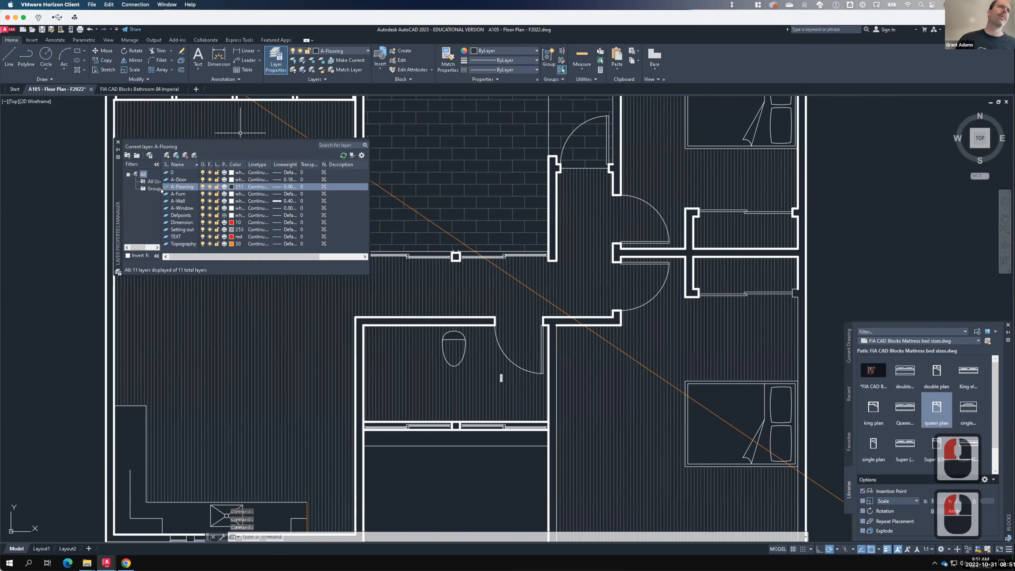
left_click(163, 192)
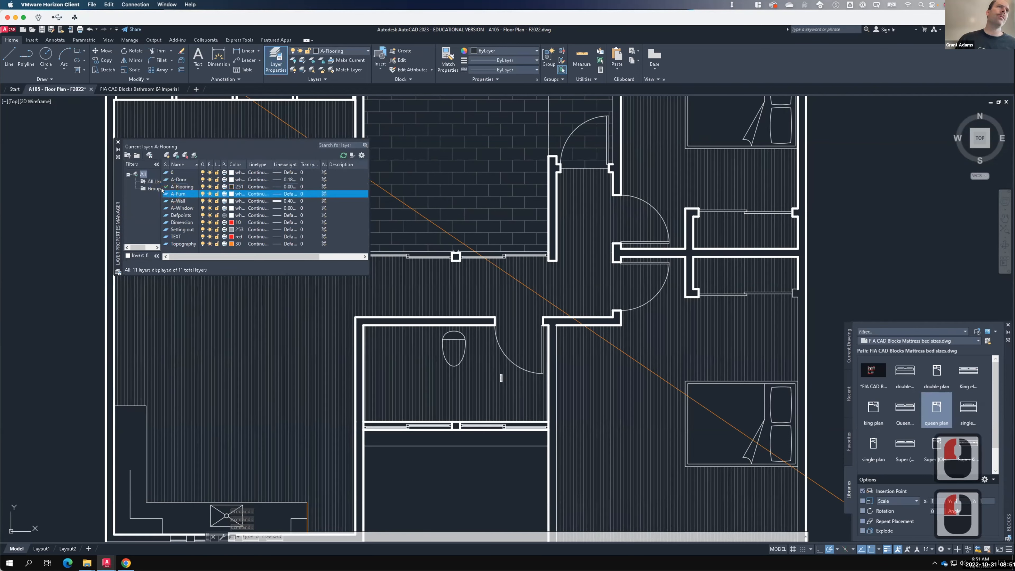
double_click(164, 193)
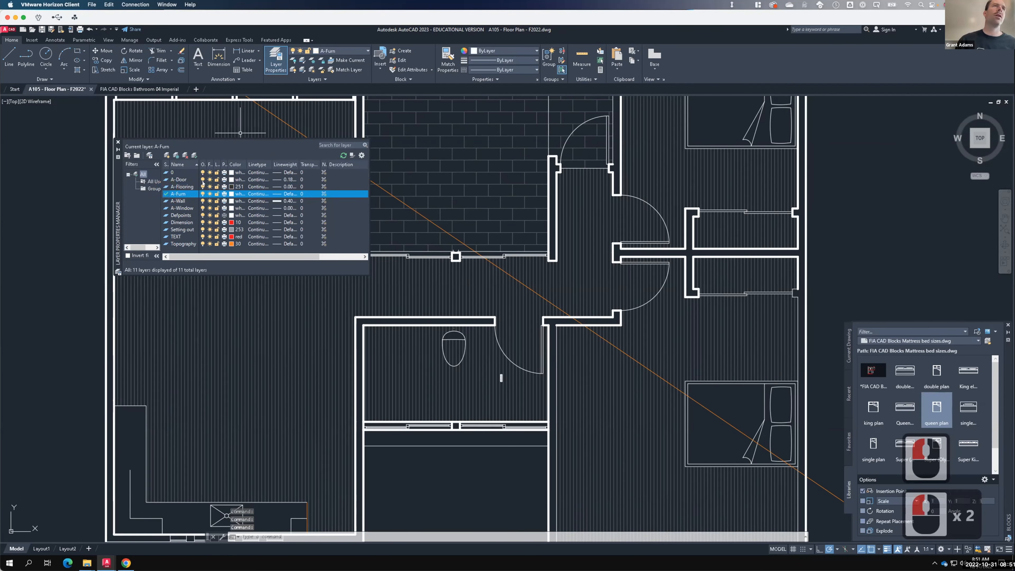
left_click(210, 186)
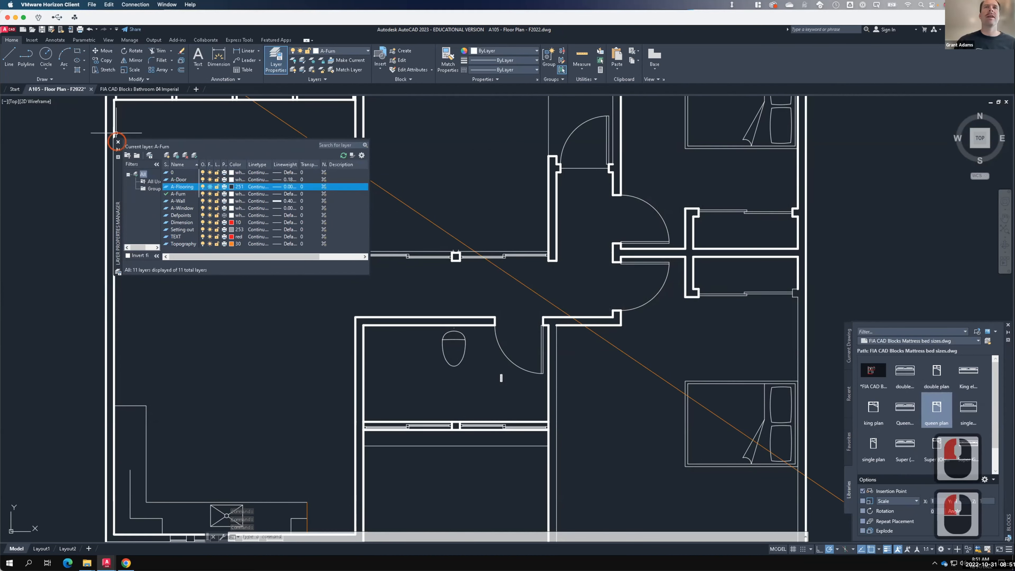
left_click(118, 141)
scroll(331, 266, "down", 3)
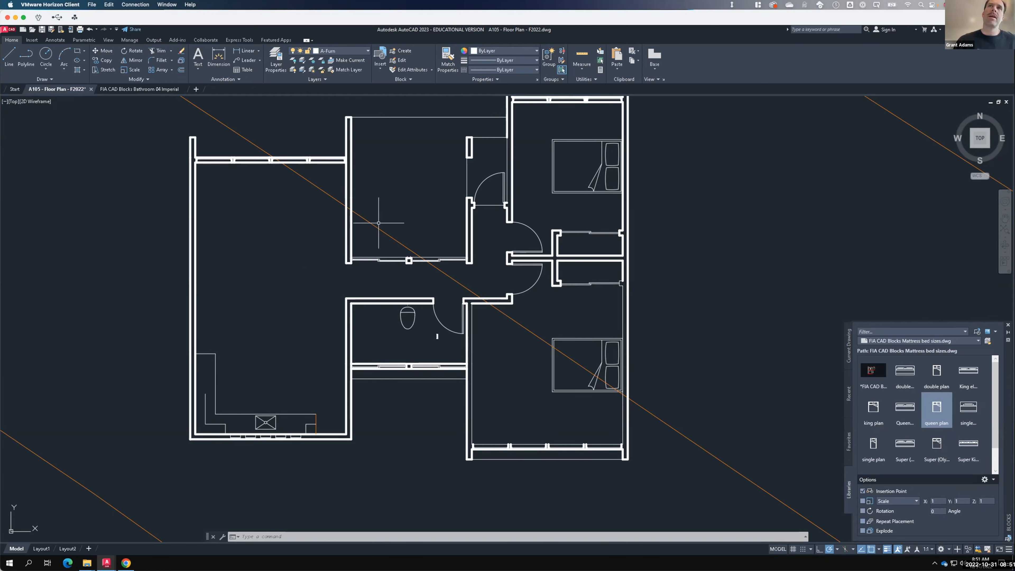
scroll(567, 445, "down", 2)
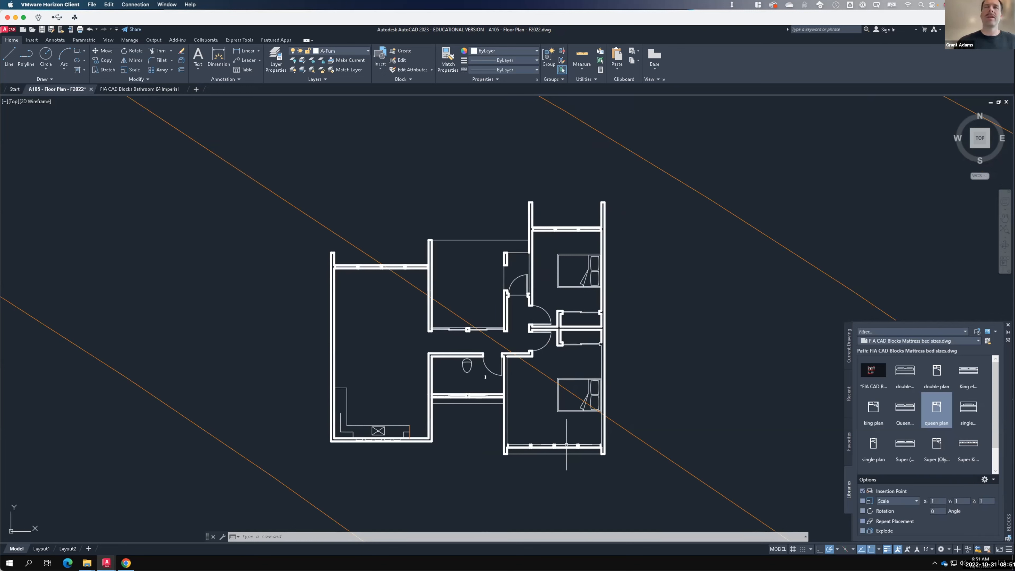
- Switch to the Exercise 119 page in Chrome and review the Part 4 line-weight guide for fixtures, counters and cabinets
left_click(123, 558)
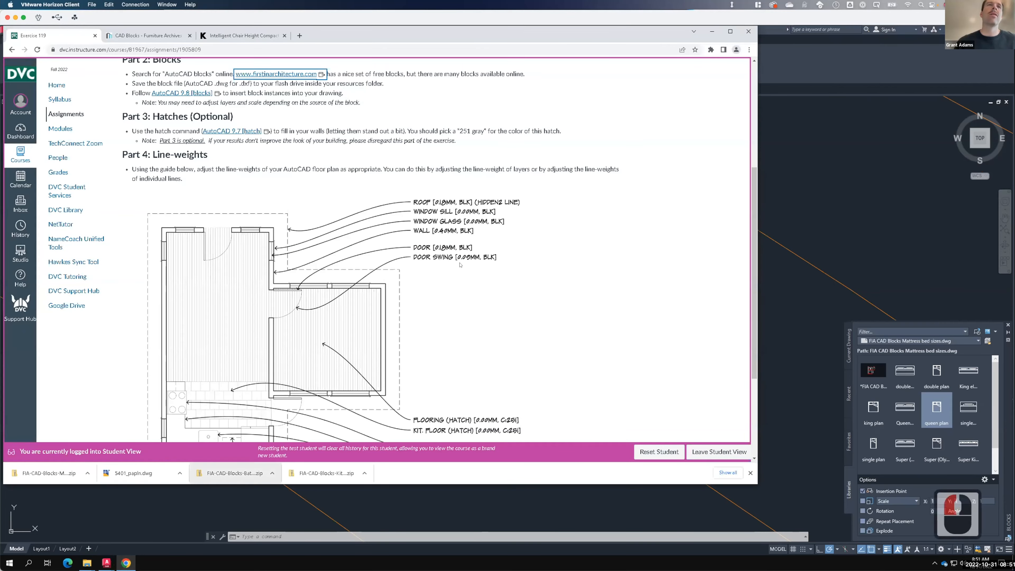
scroll(582, 294, "down", 2)
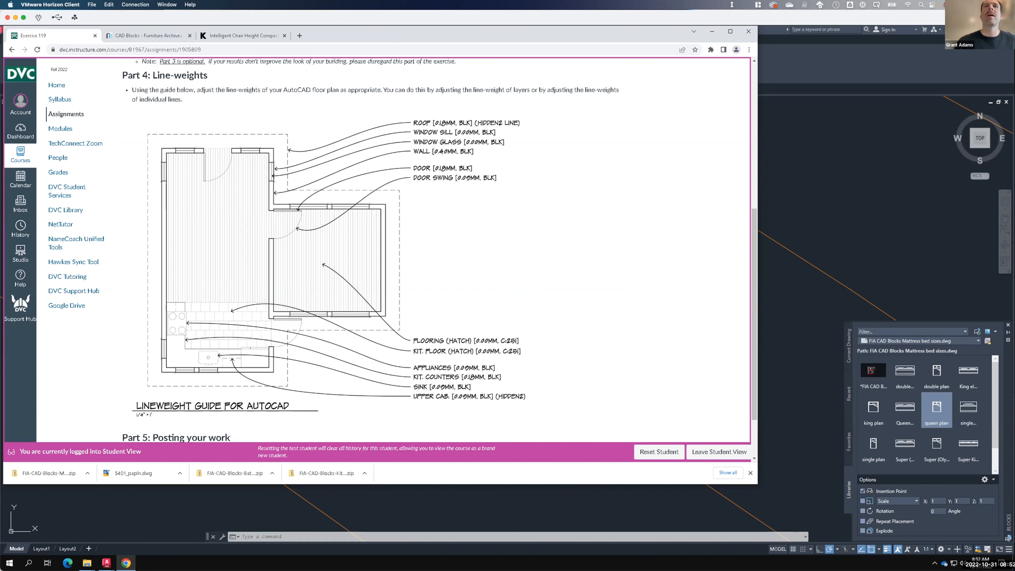
left_click(712, 32)
- Back in AutoCAD, create a new layer named A-Fixtures
left_click(273, 53)
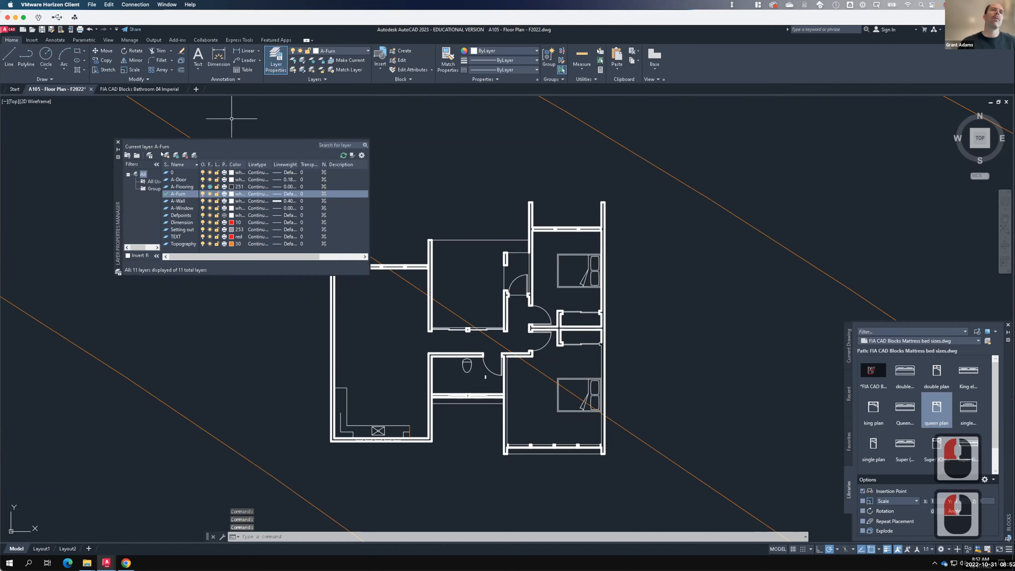
left_click(165, 155)
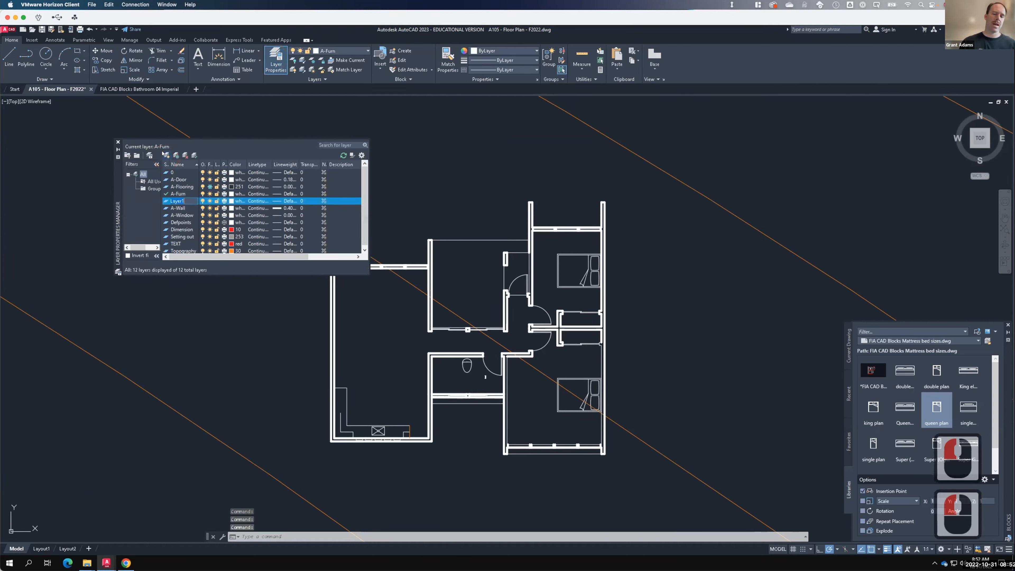
type("A-Fixt")
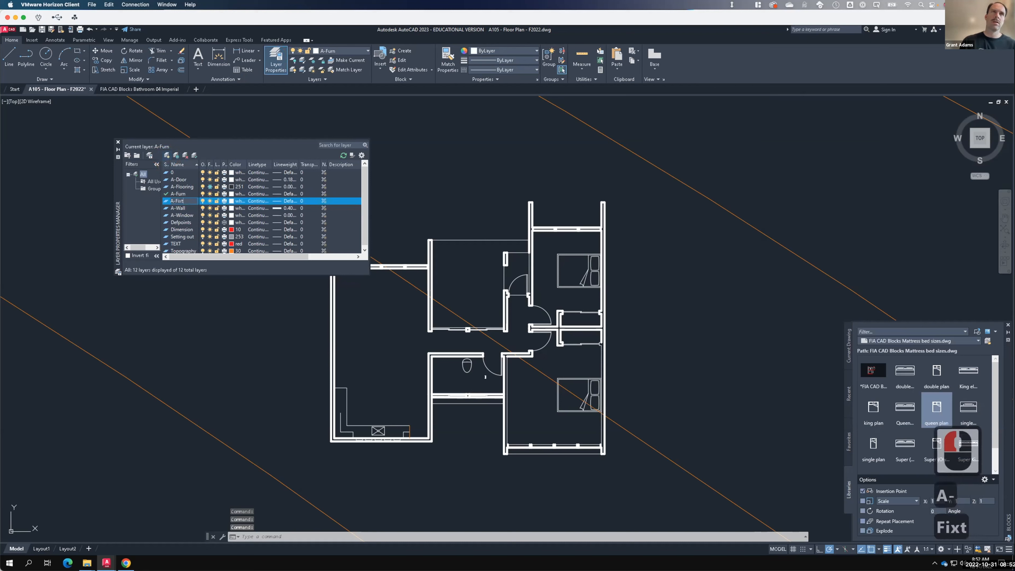
type("ures")
key("Return")
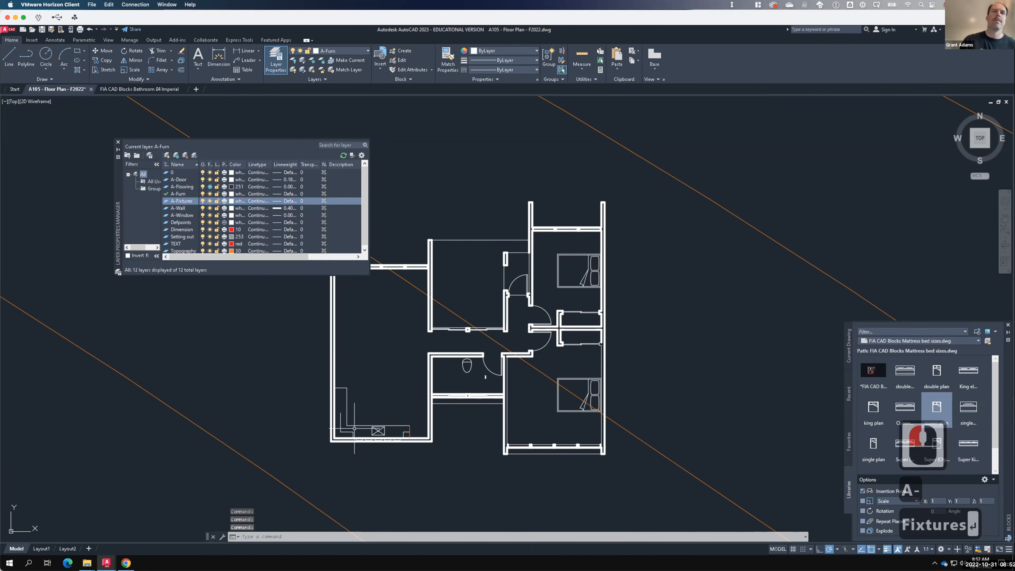
- Move the kitchen counter outlines, the sink and the inner cabinet lines to the A-Fixtures layer, and clear the selection
scroll(354, 428, "up", 3)
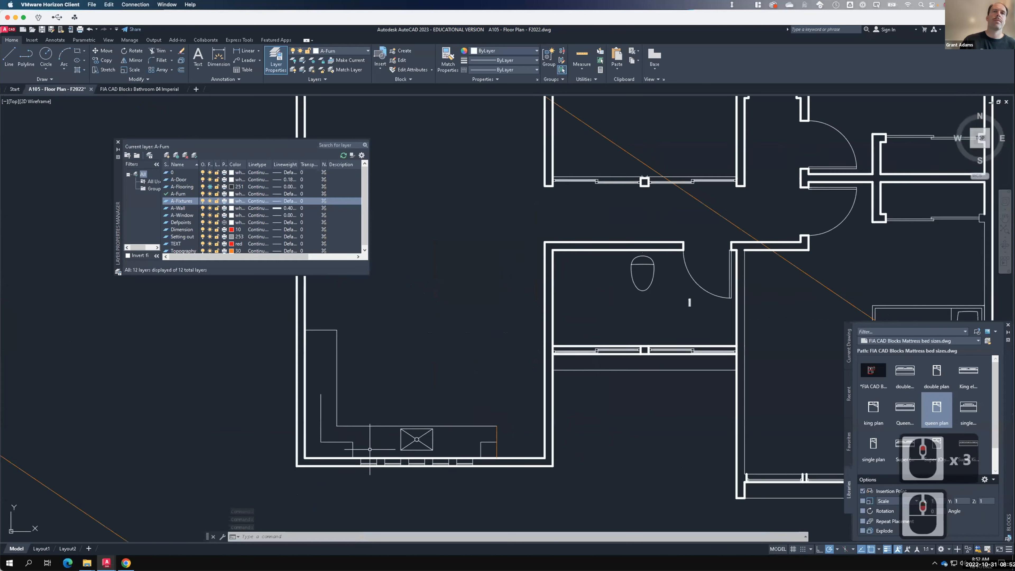
left_click(369, 449)
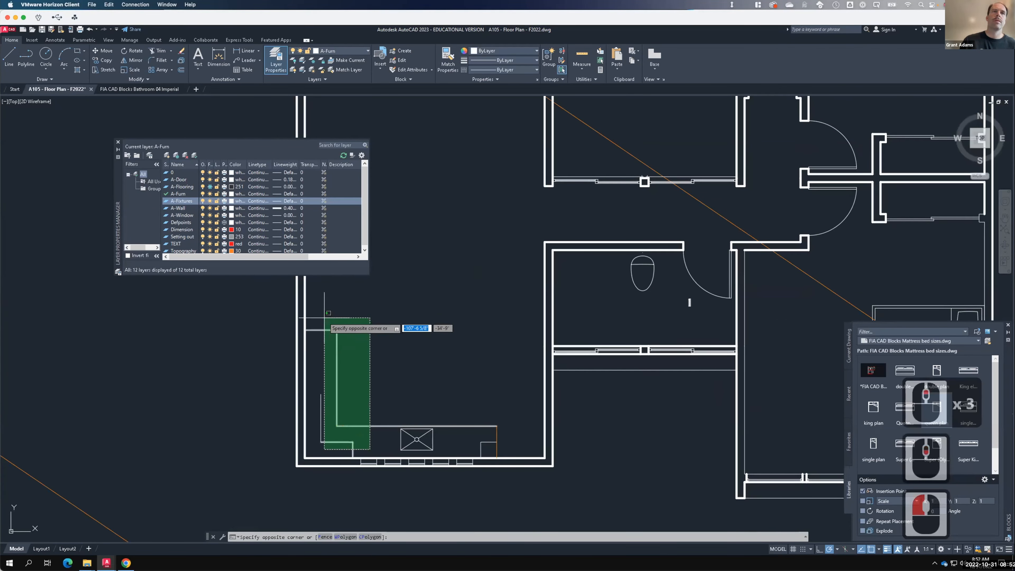
left_click(328, 328)
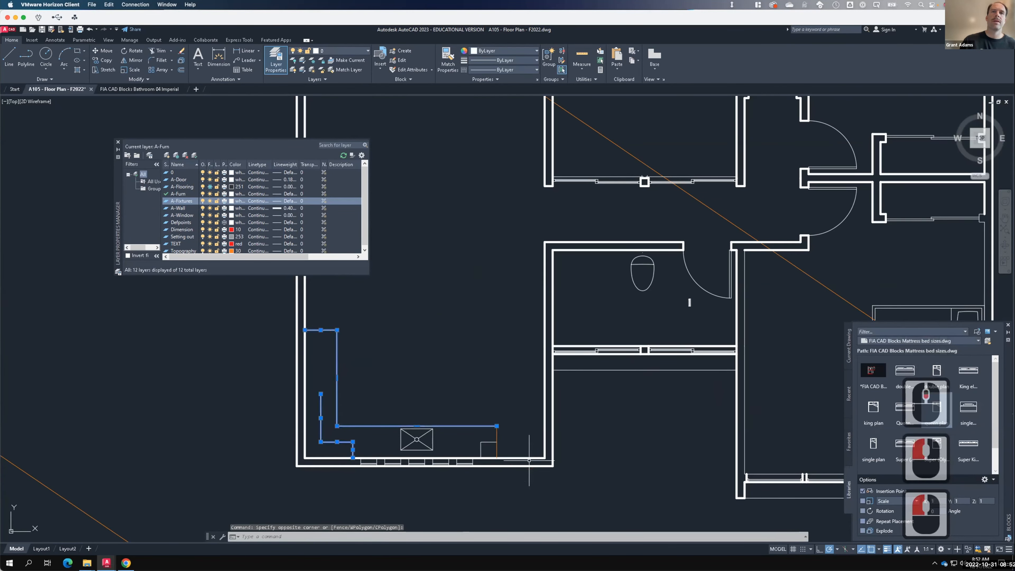
left_click(513, 450)
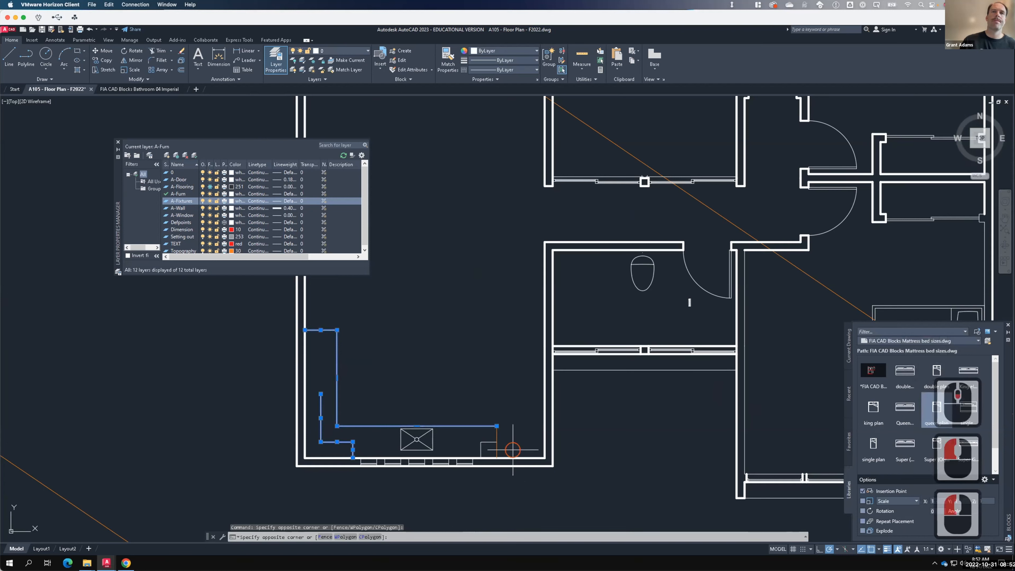
left_click(398, 409)
left_click(362, 48)
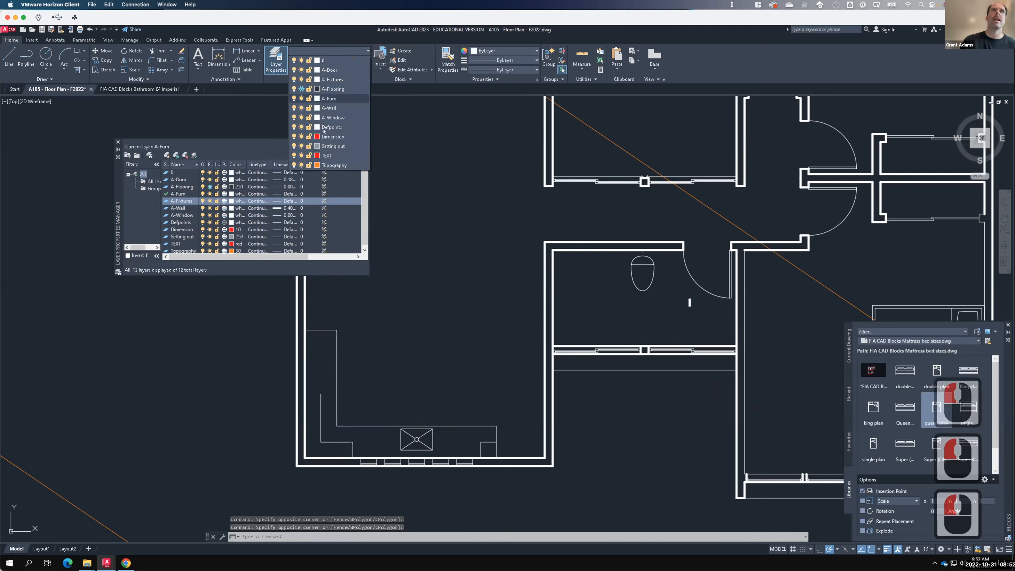
left_click(332, 79)
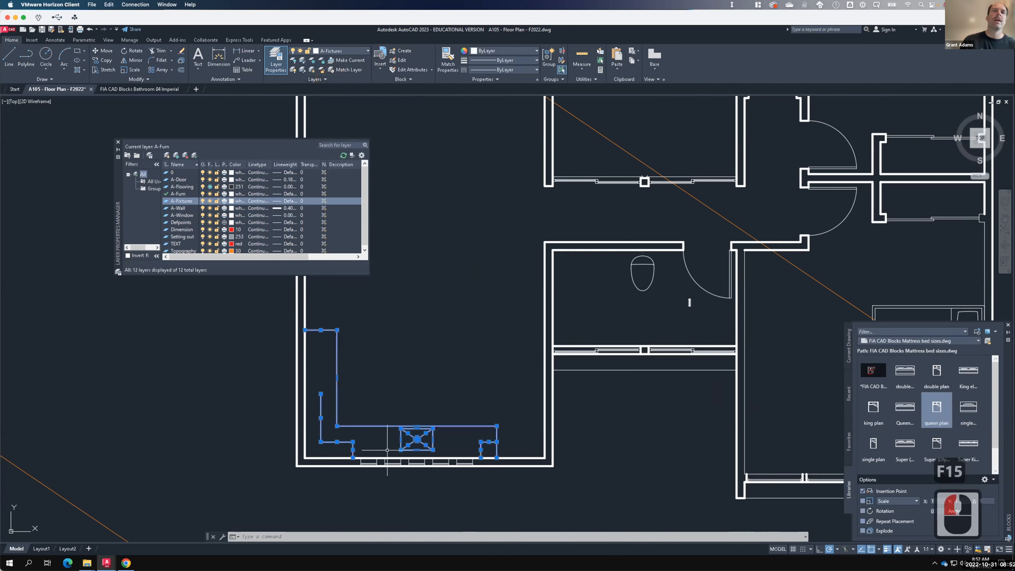
left_click(507, 450)
key("Escape")
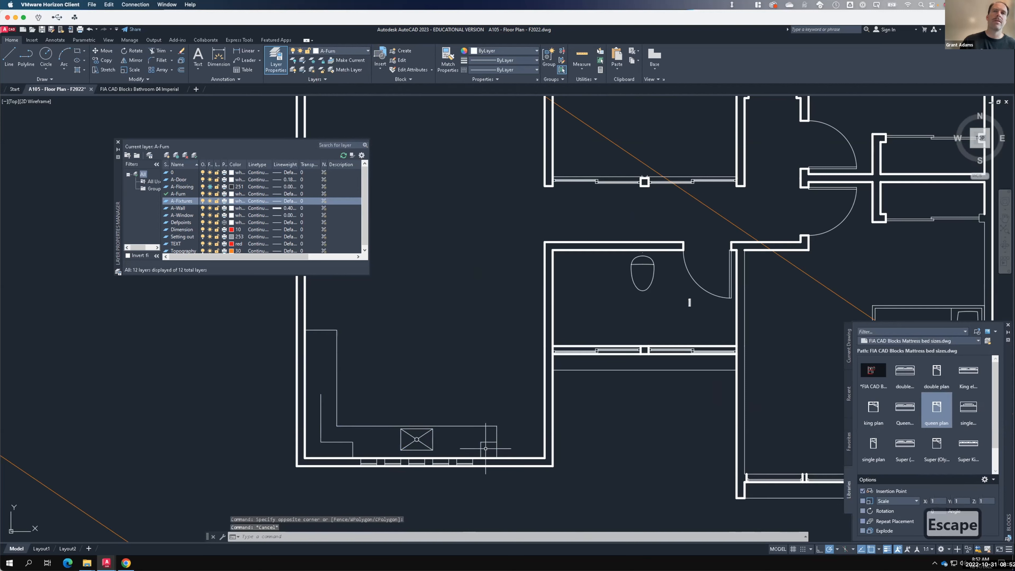
- Set the linetype of the inner cabinet lines at both ends of the kitchen counter to HIDDEN2
left_click(482, 440)
left_click(478, 436)
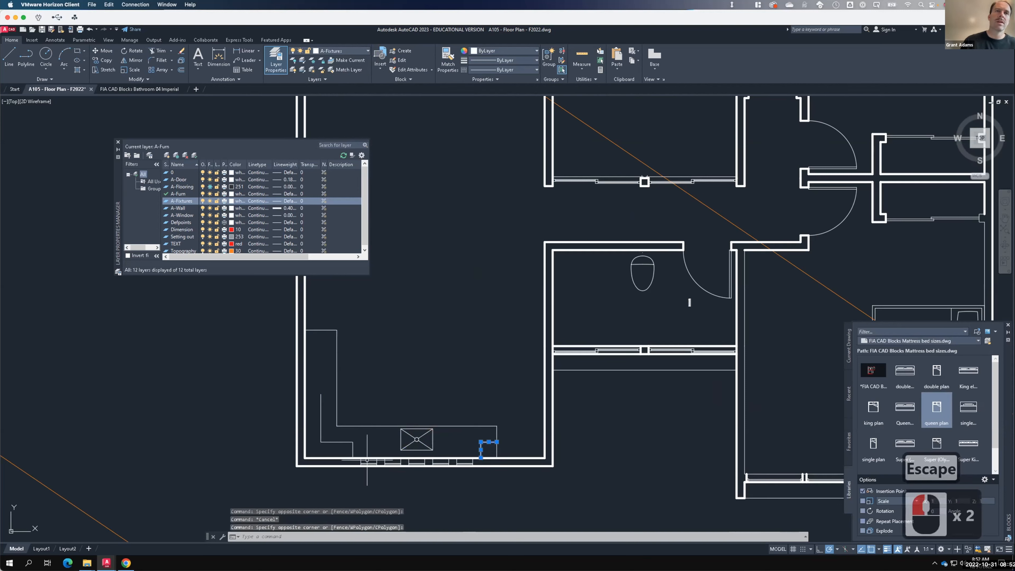
left_click(352, 444)
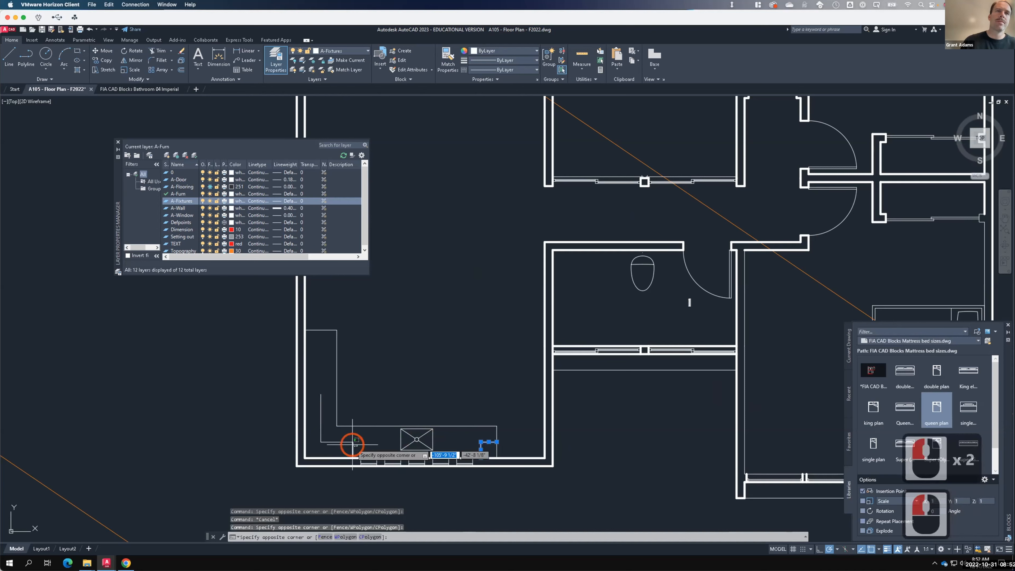
left_click(314, 438)
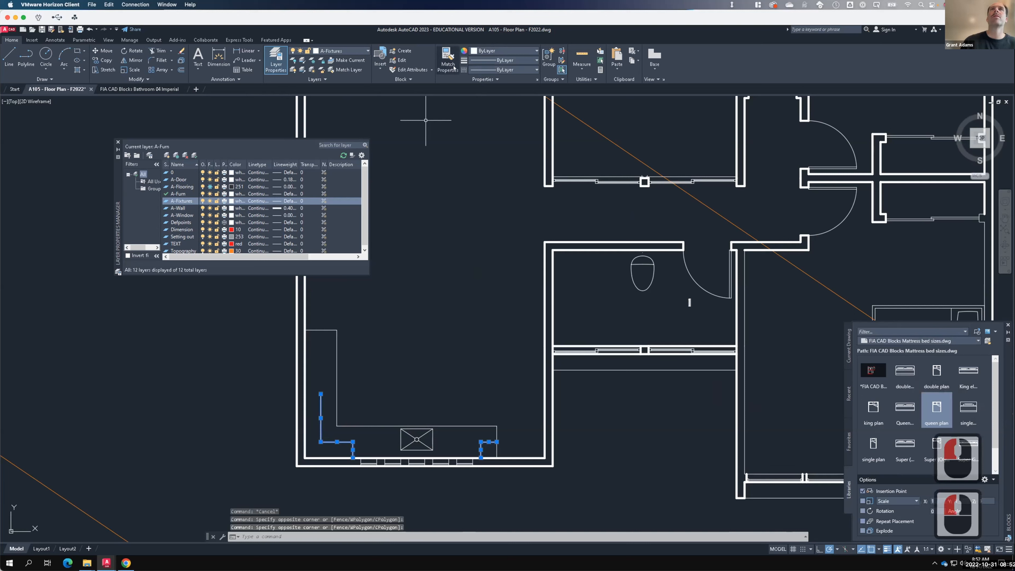
left_click(498, 69)
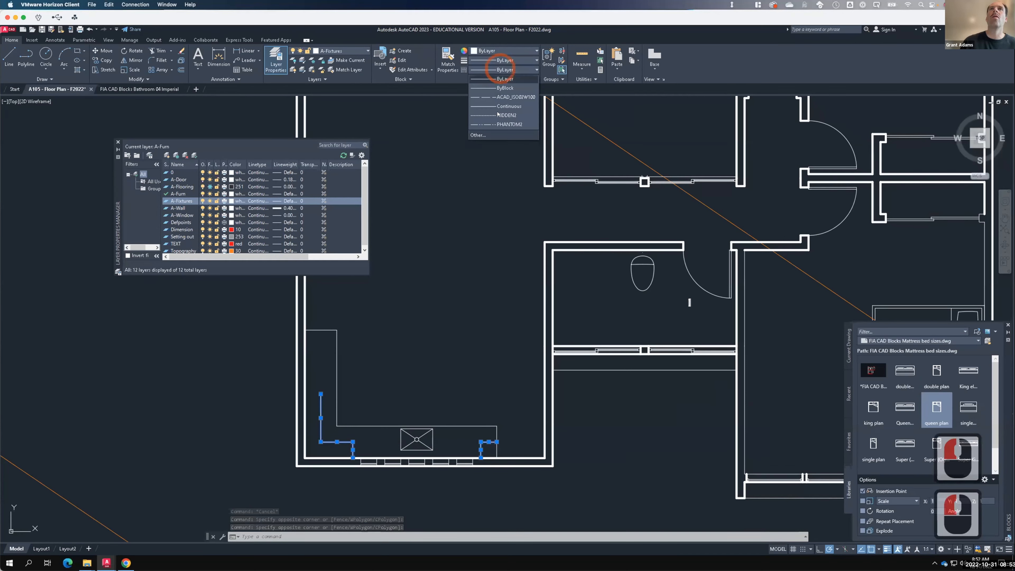
left_click(497, 114)
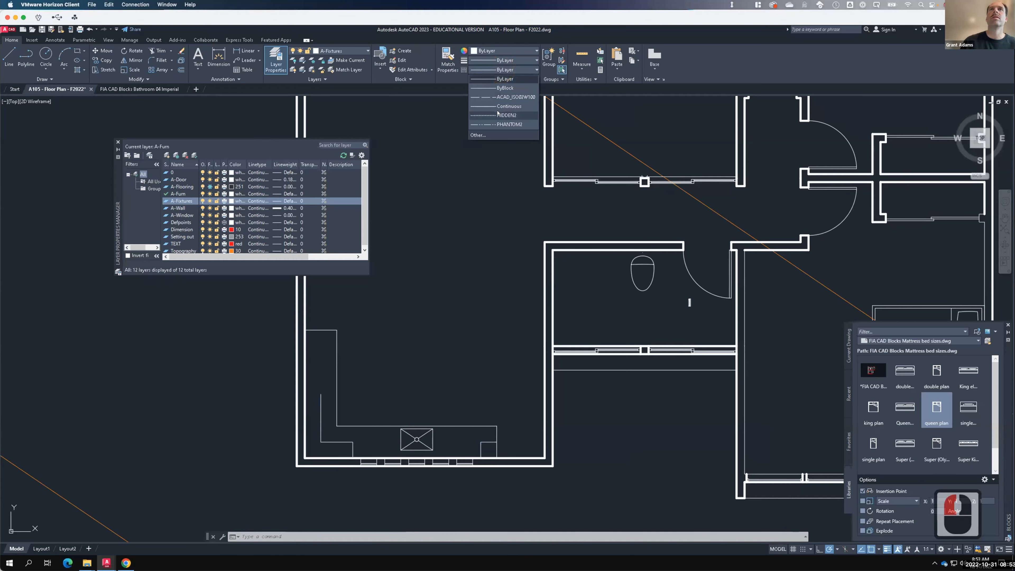
left_click(501, 115)
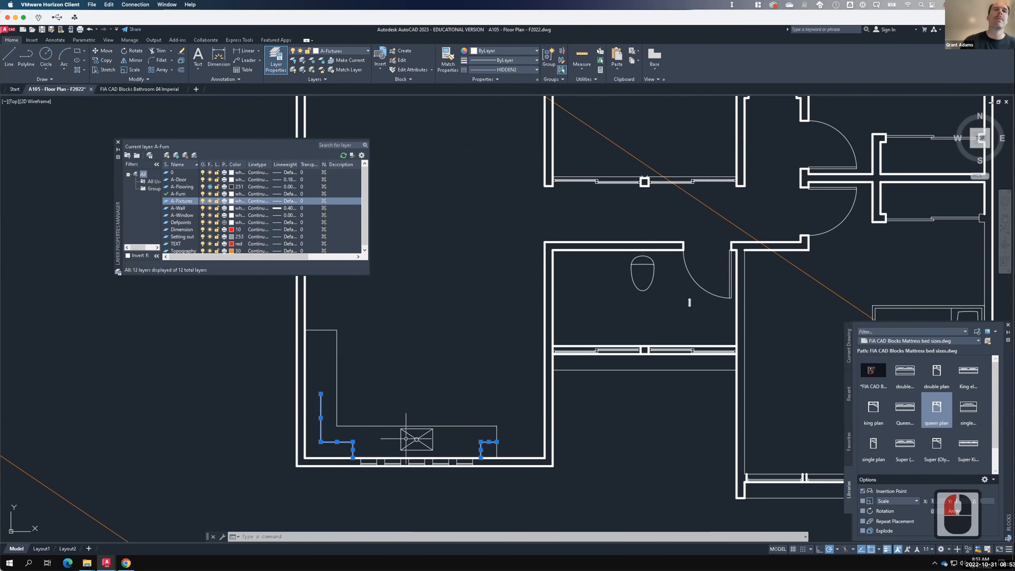
scroll(342, 452, "up", 2)
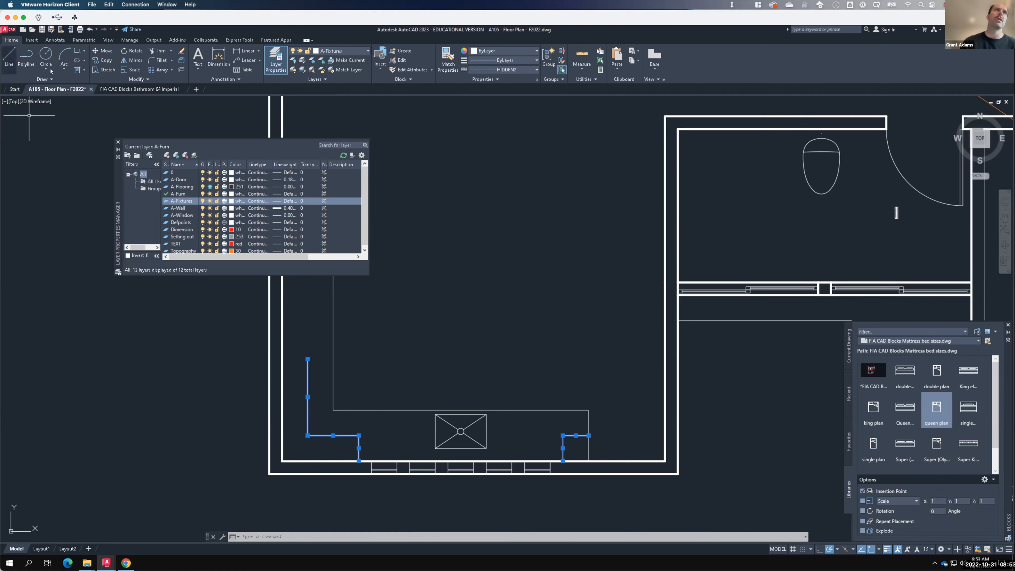
left_click(9, 56)
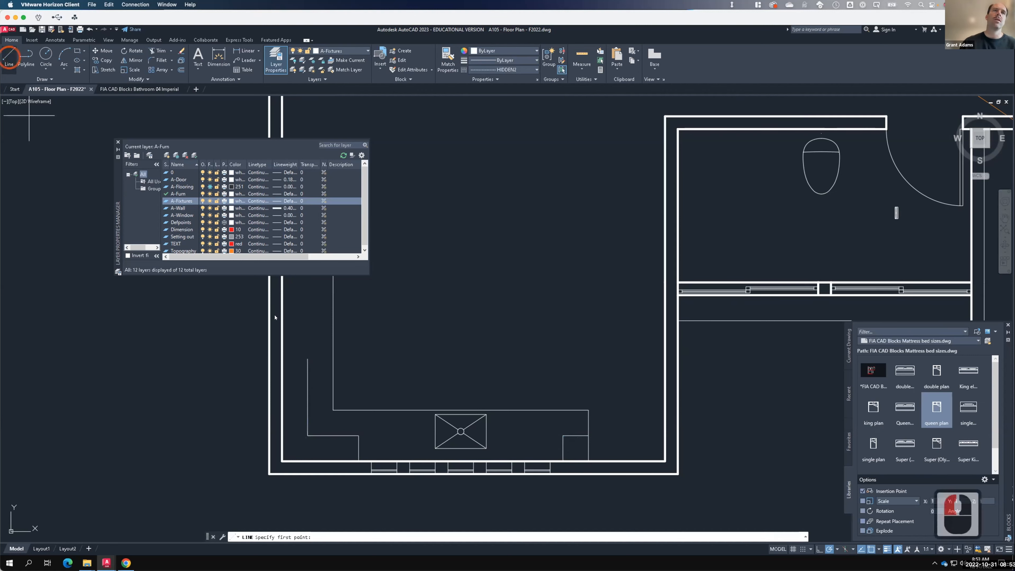
left_click(308, 359)
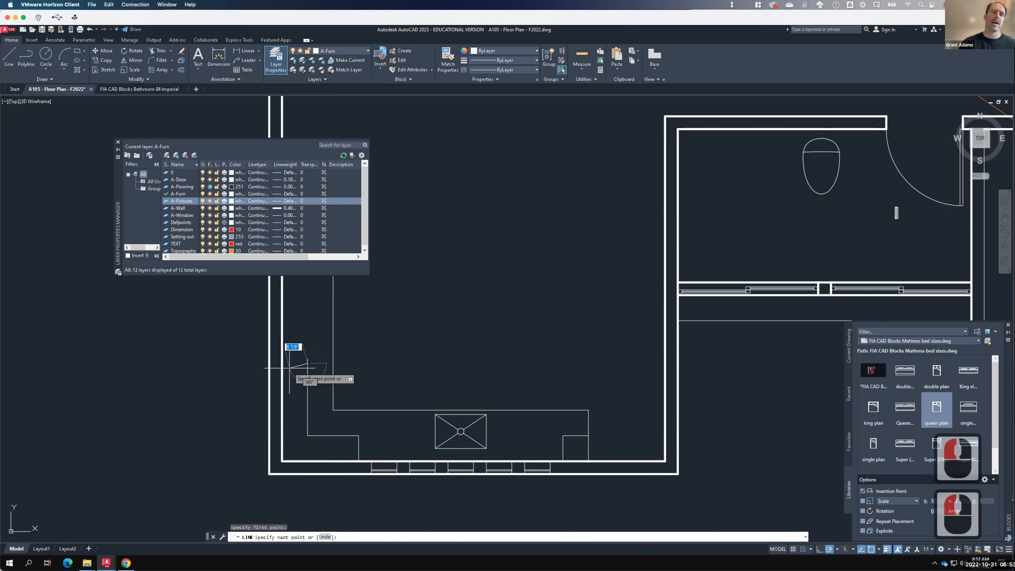
key("Escape")
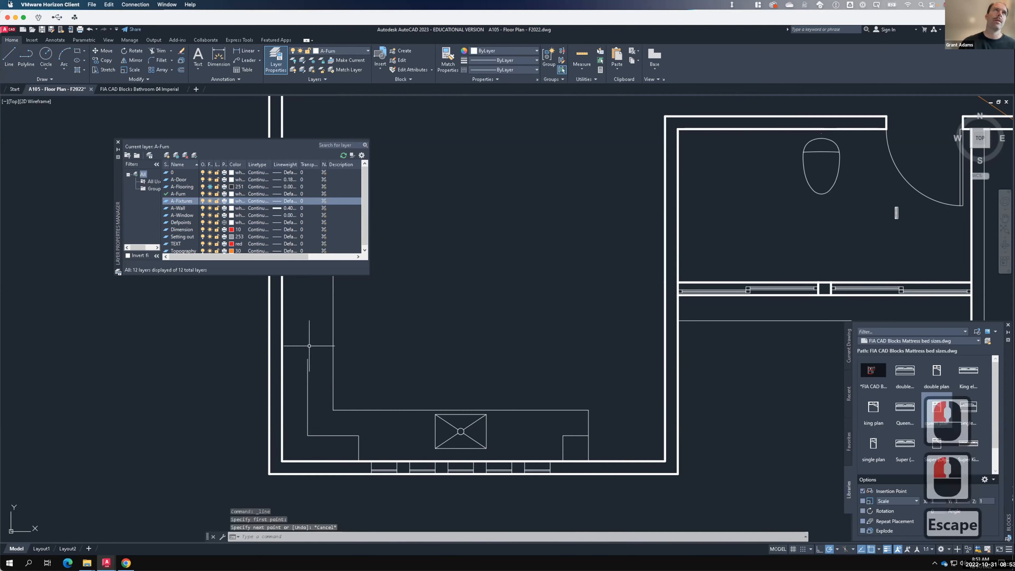
- Draw a horizontal line from the upper end of the west inner cabinet line to the kitchen's west wall
left_click(11, 55)
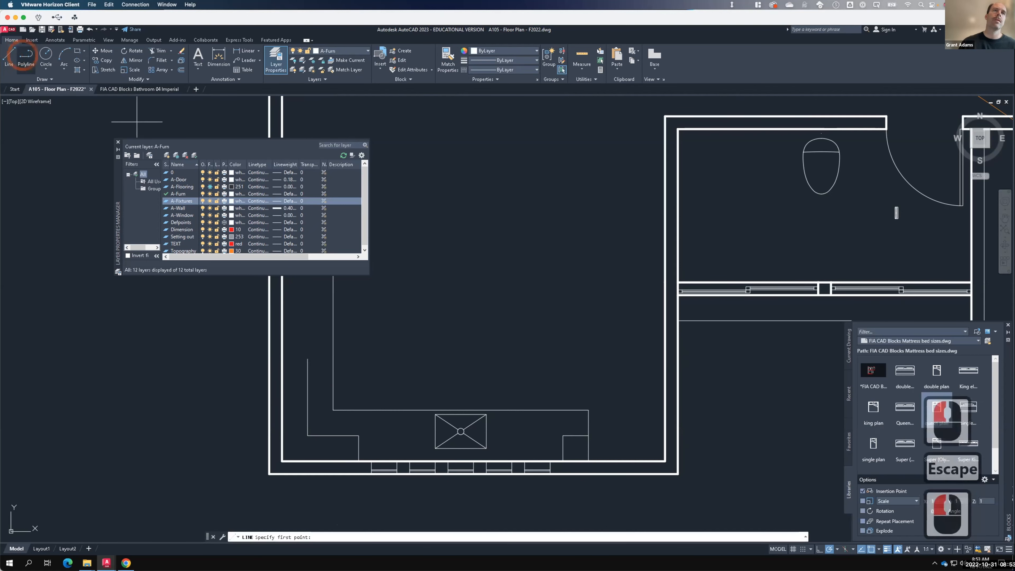
left_click(304, 359)
left_click(283, 359)
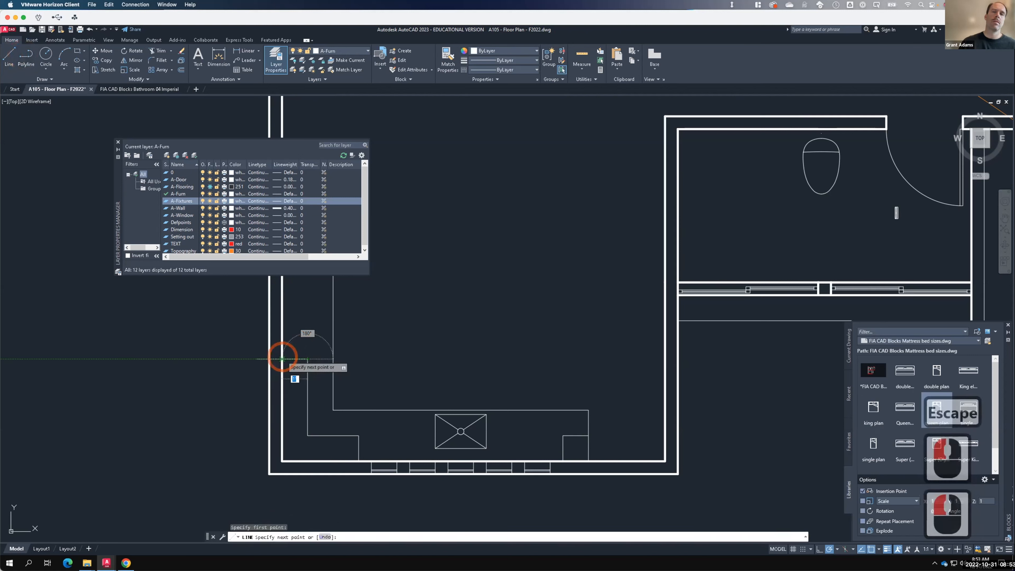
key("Return")
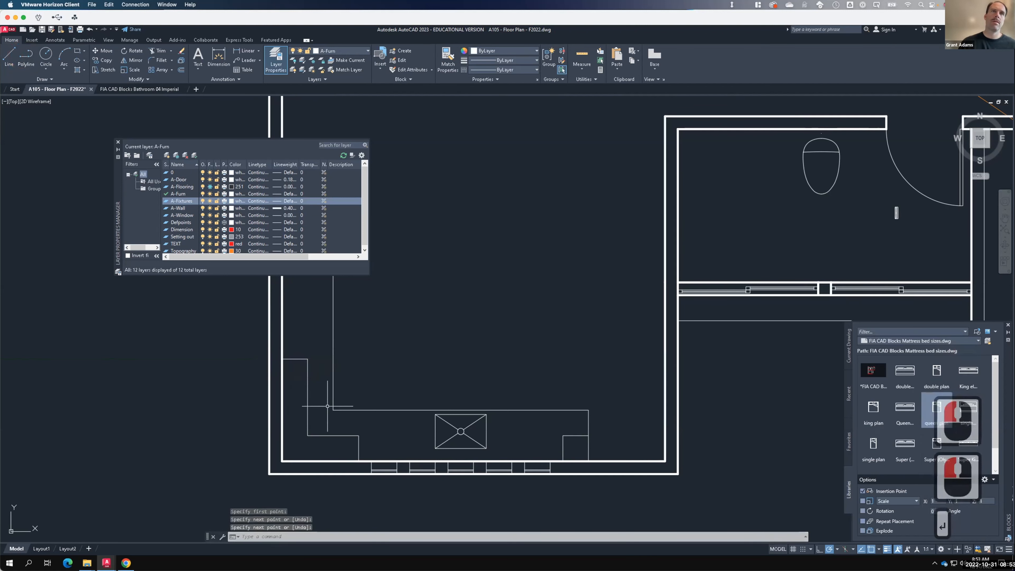
- Put the new closing line and the adjoining vertical cabinet line on the A-Fixtures layer with the HIDDEN2 linetype, and clear the selection
left_click(328, 407)
left_click(288, 346)
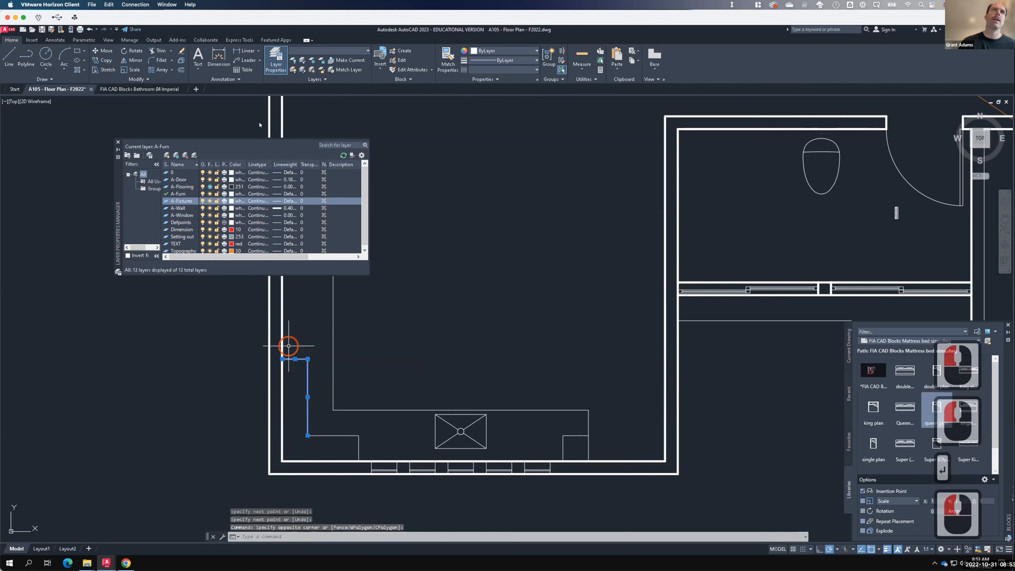
left_click(329, 49)
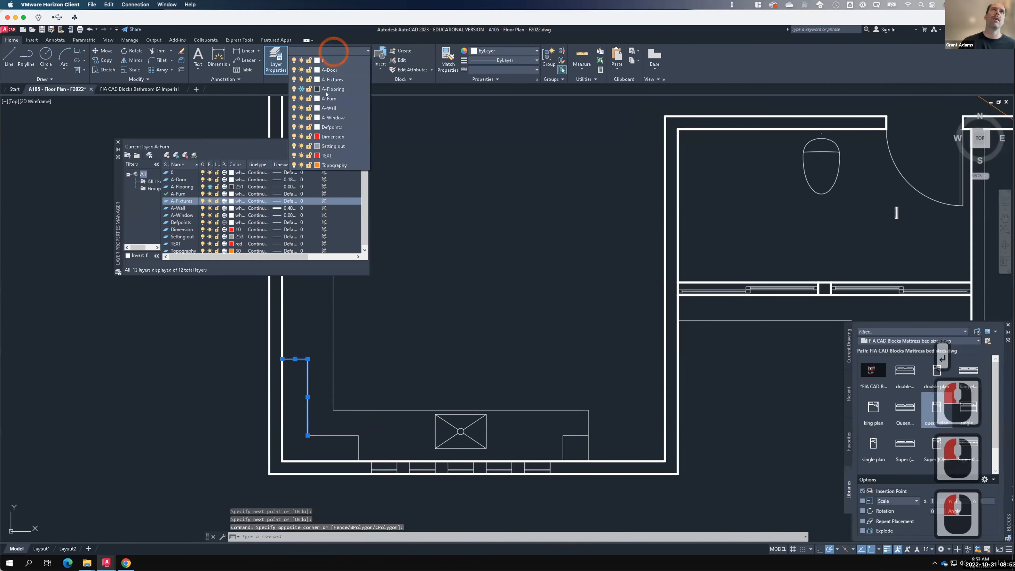
left_click(329, 79)
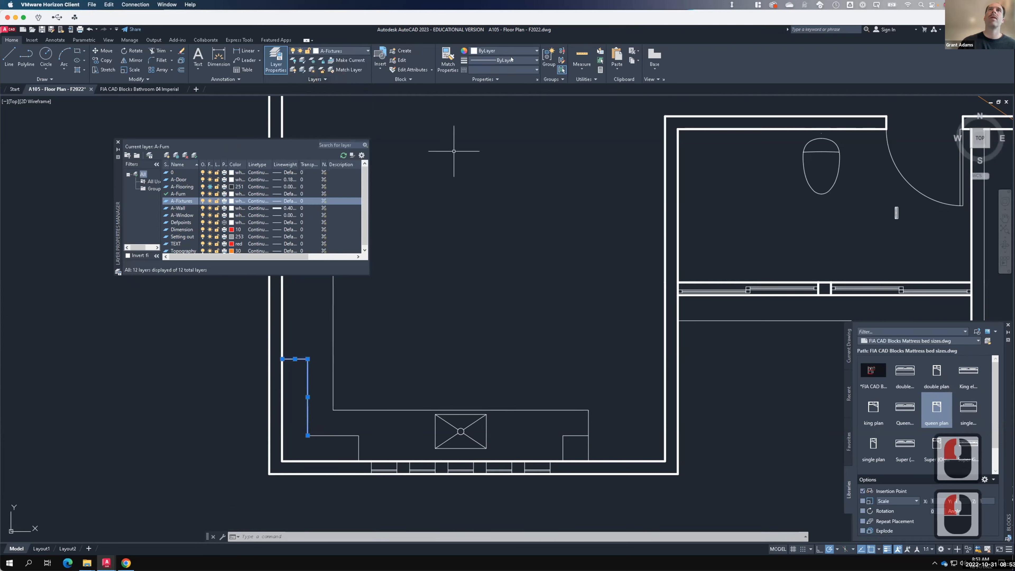
left_click(501, 68)
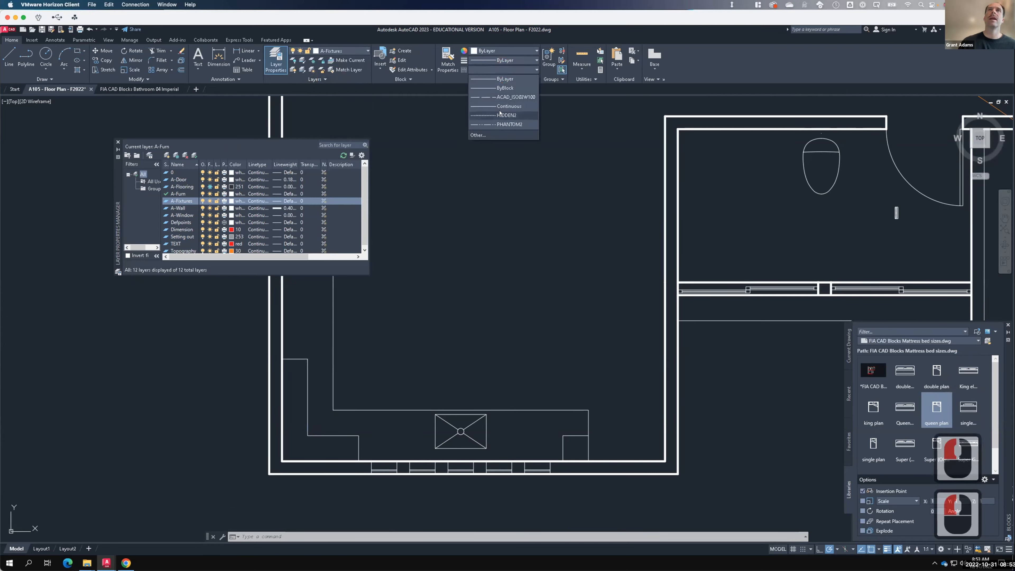
left_click(519, 116)
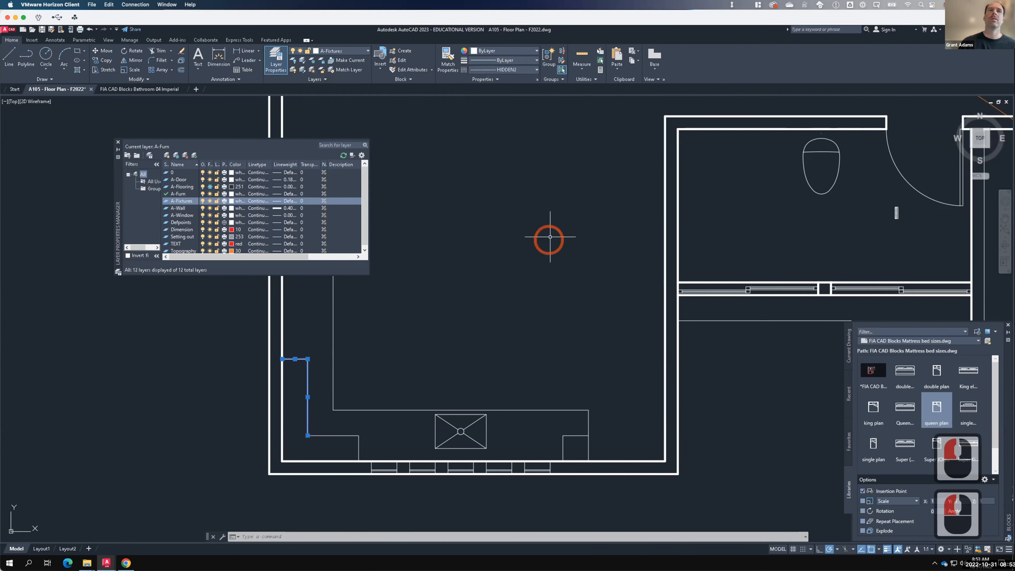
left_click(537, 253)
key("Escape")
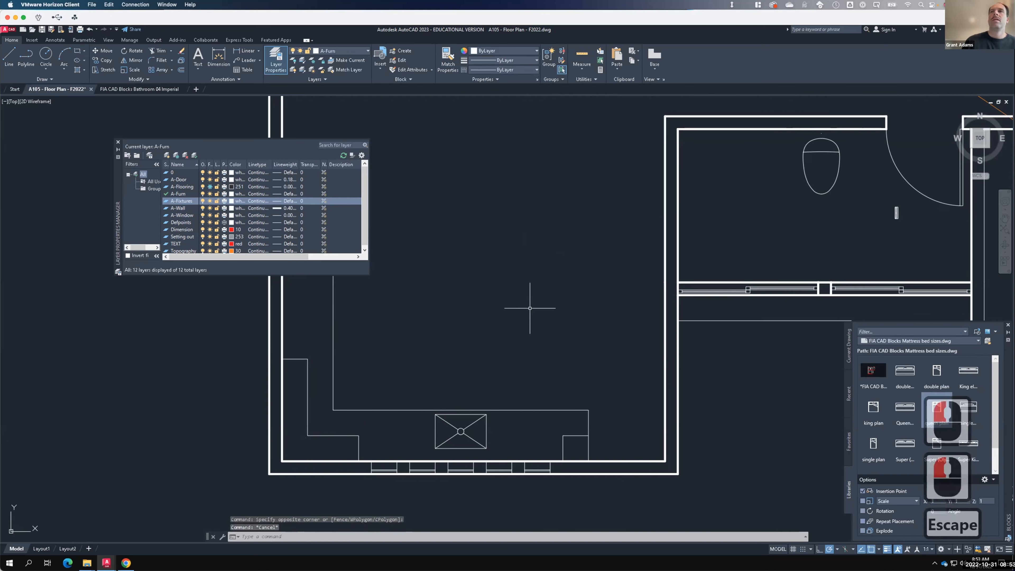
scroll(530, 308, "down", 4)
scroll(528, 316, "down", 2)
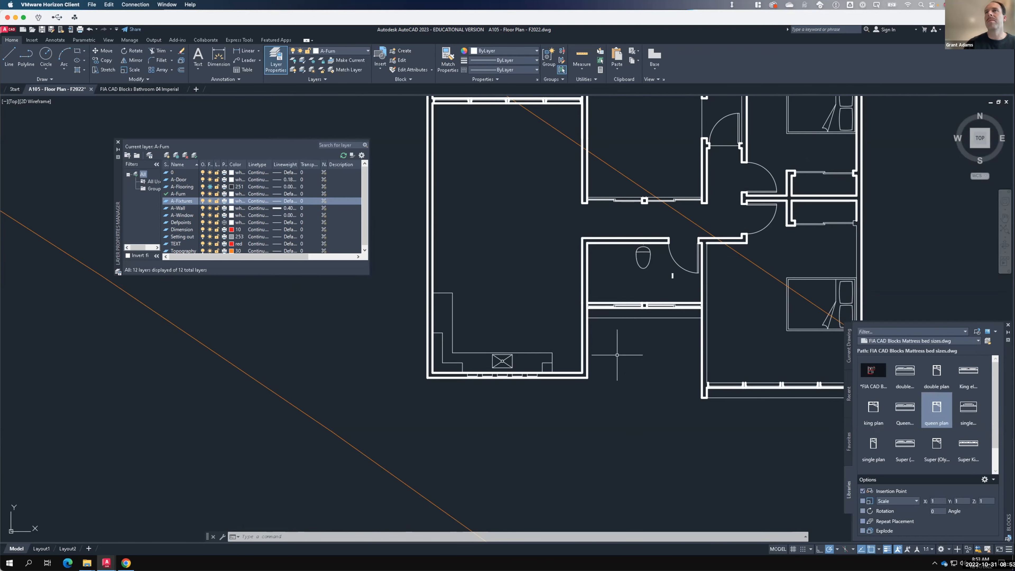
scroll(616, 364, "down", 2)
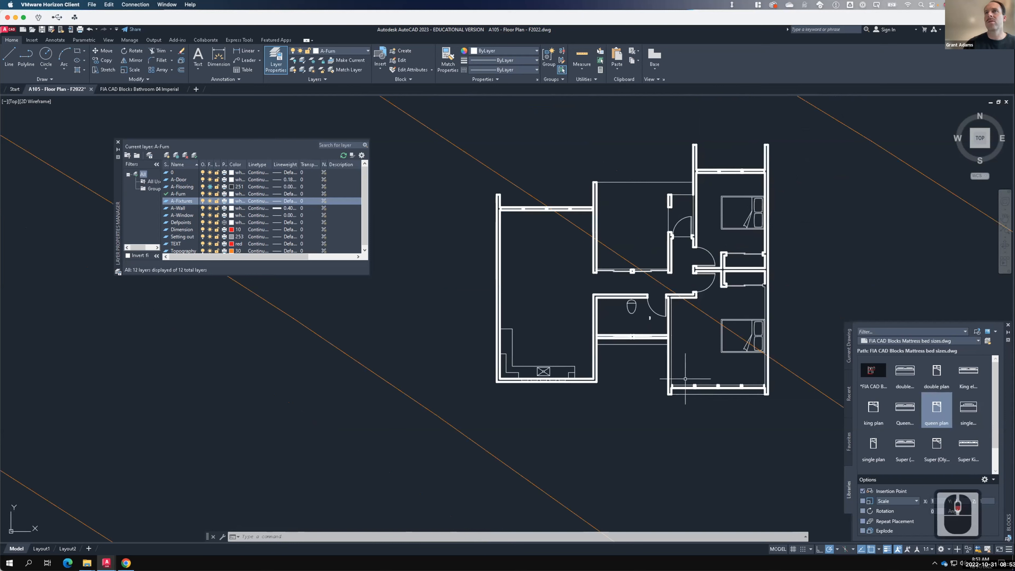
scroll(675, 360, "up", 2)
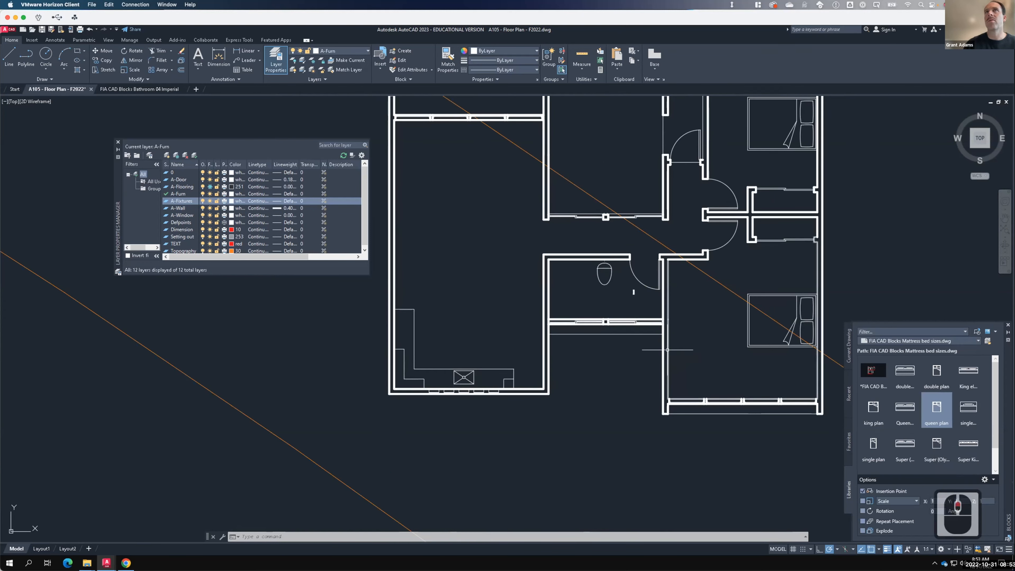
left_click(668, 350)
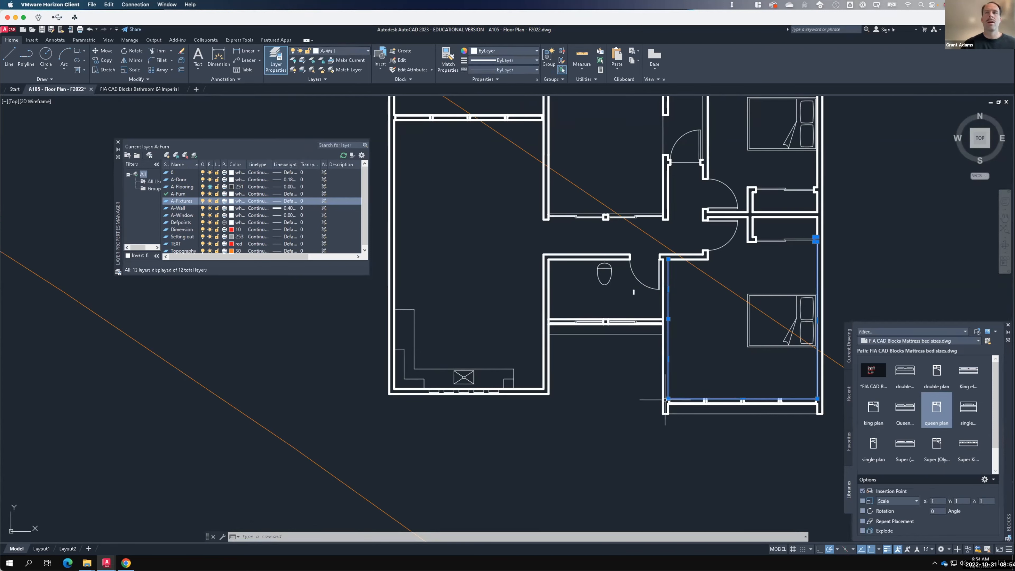
key("Escape")
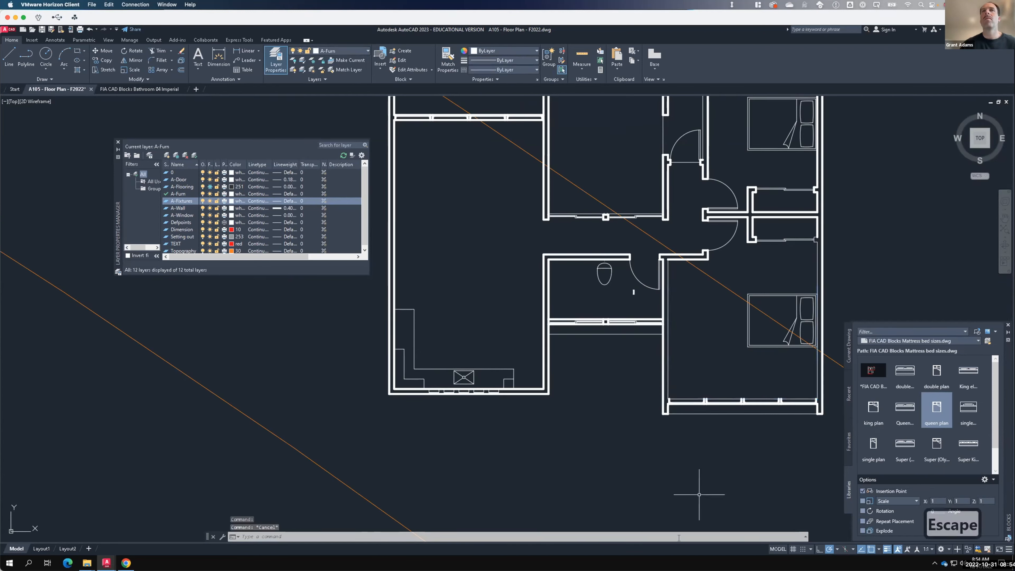
- Trim the orange topography line where it passes through the east wall of the southern bedroom
middle_click(432, 434)
middle_click(432, 434)
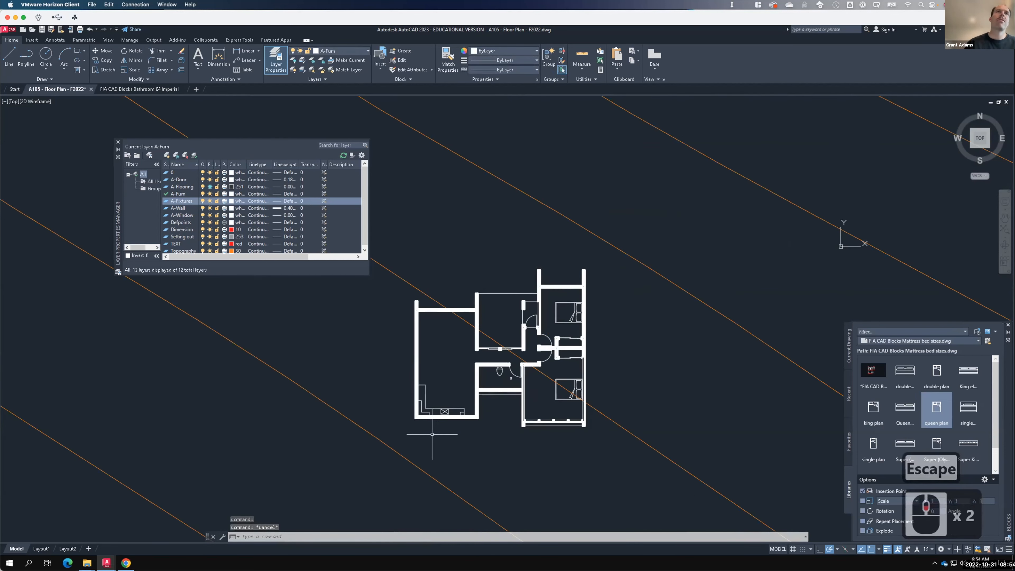
scroll(426, 451, "up", 2)
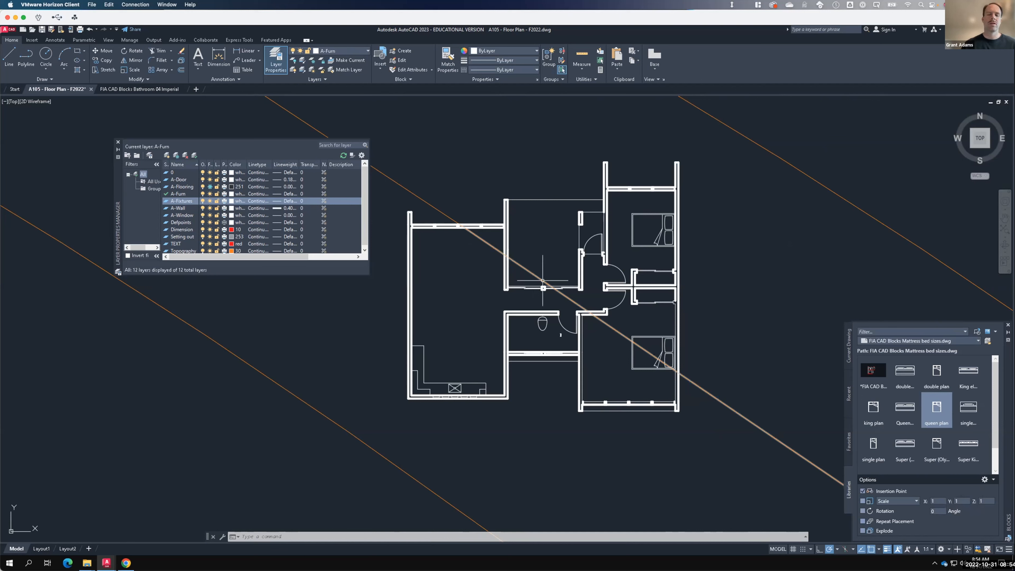
type("trim")
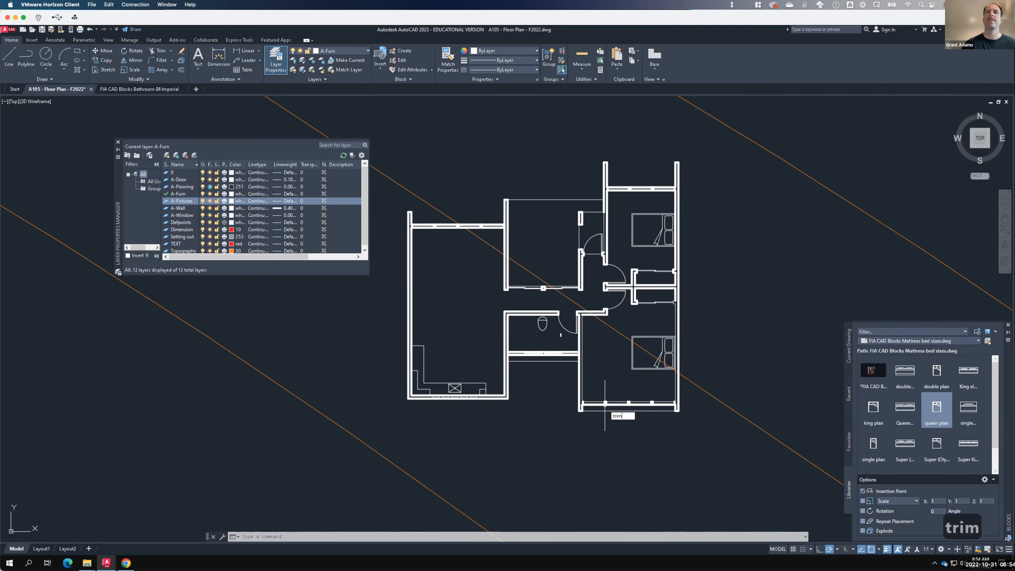
key("Return")
scroll(676, 387, "up", 3)
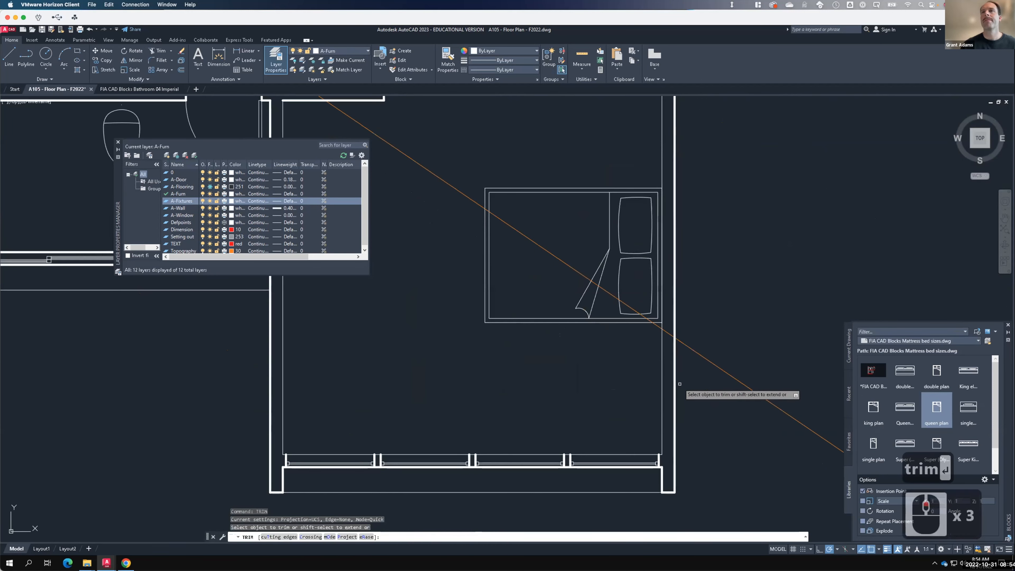
left_click(671, 333)
- Trim the same topography line at the kitchen room's north window wall and end the Trim command
scroll(742, 497, "down", 4)
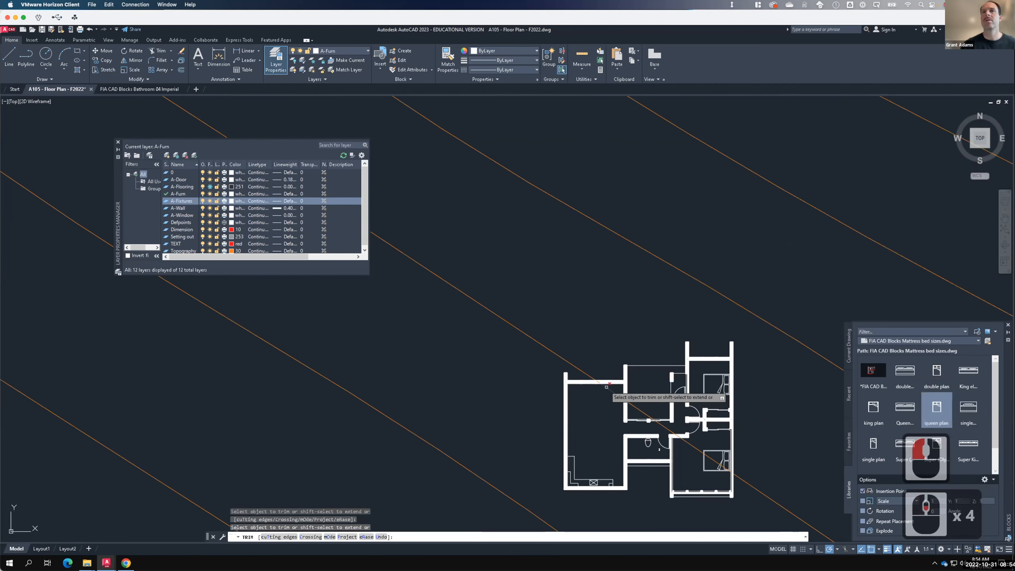
scroll(601, 382, "up", 7)
scroll(561, 378, "up", 3)
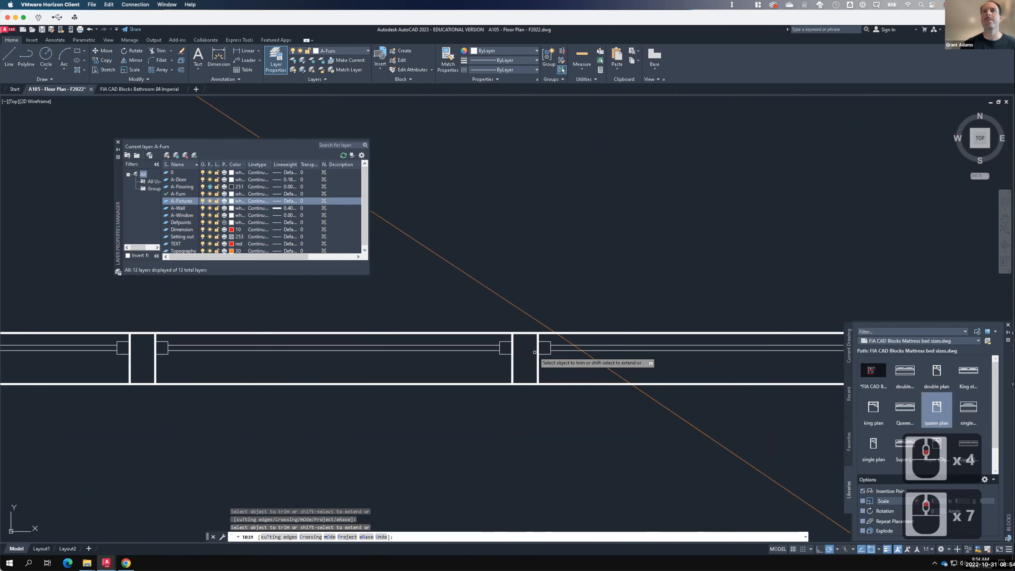
left_click(565, 340)
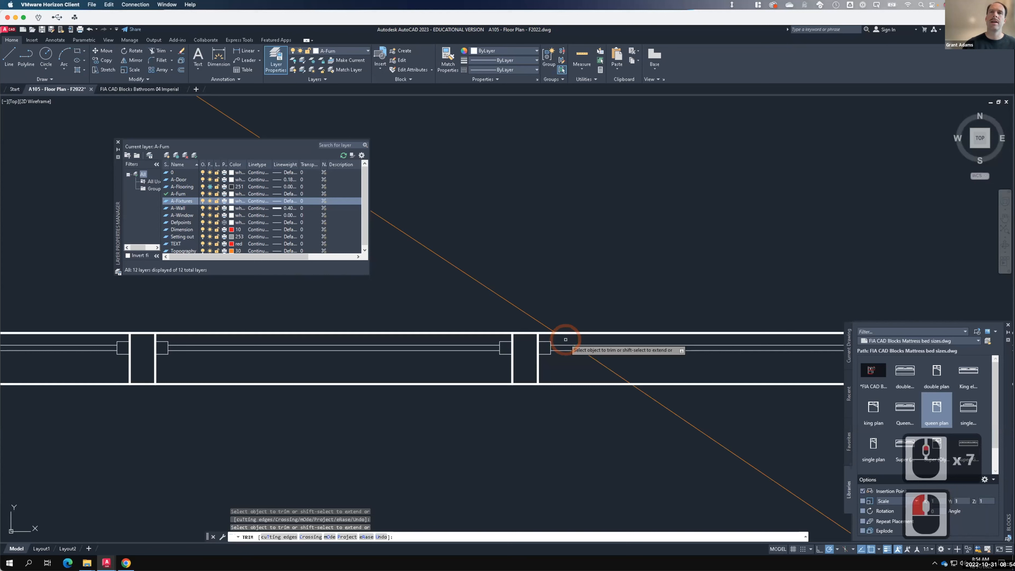
key("Return")
scroll(565, 339, "down", 5)
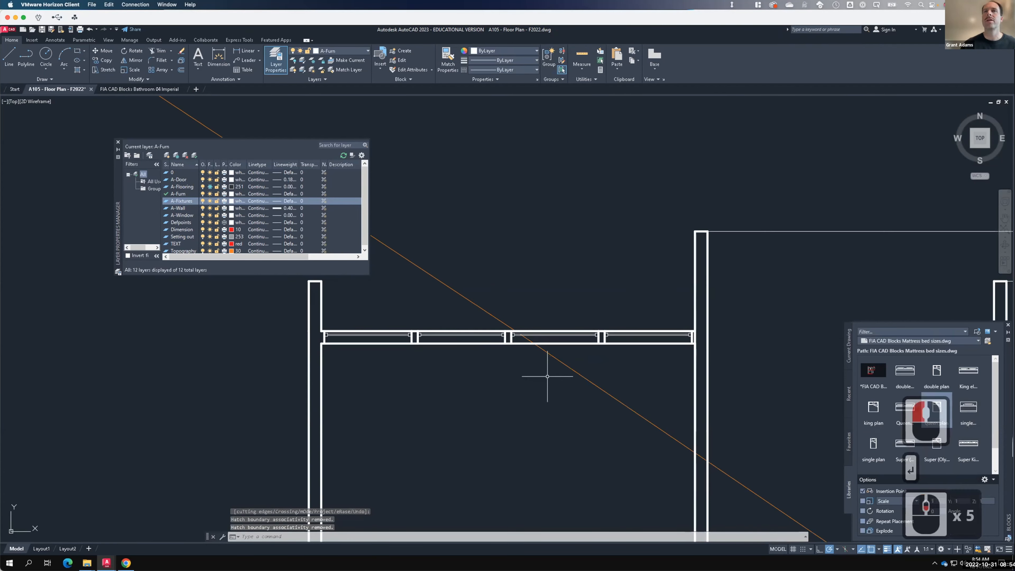
- Erase the remaining topography line segment that crosses the inside of the house
left_click(595, 385)
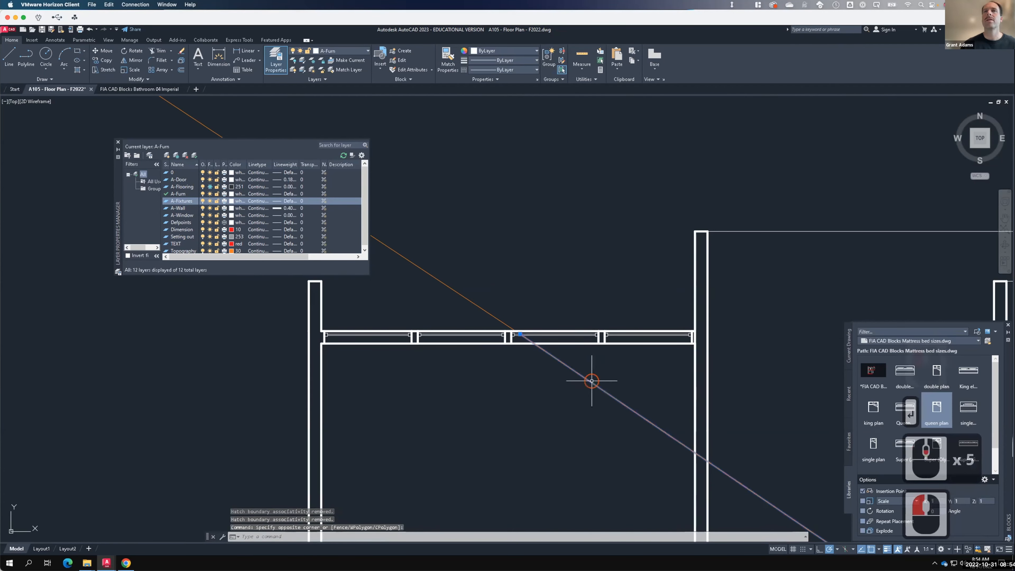
scroll(474, 391, "down", 2)
scroll(474, 390, "down", 2)
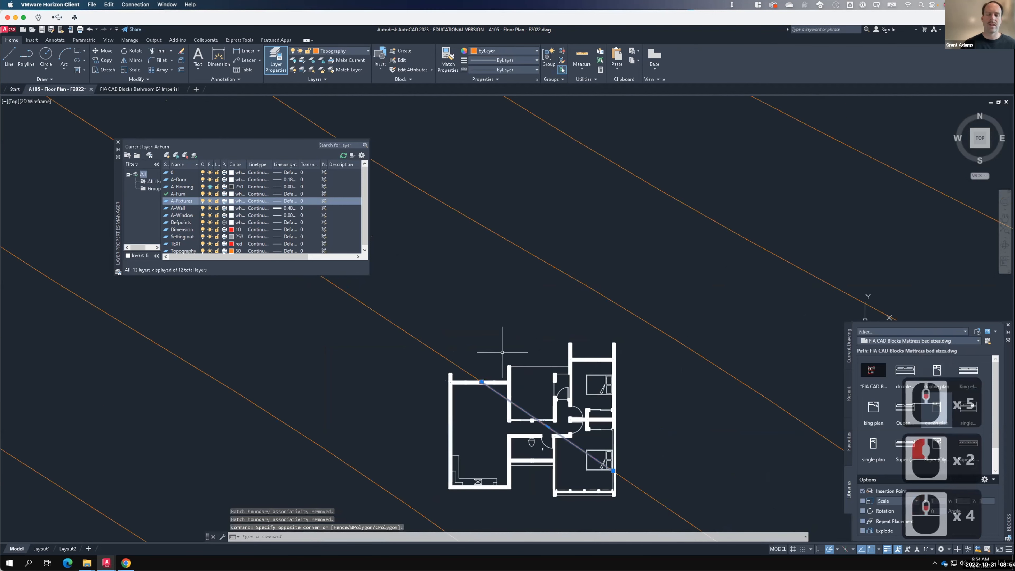
type("erase")
key("Return")
key("F15")
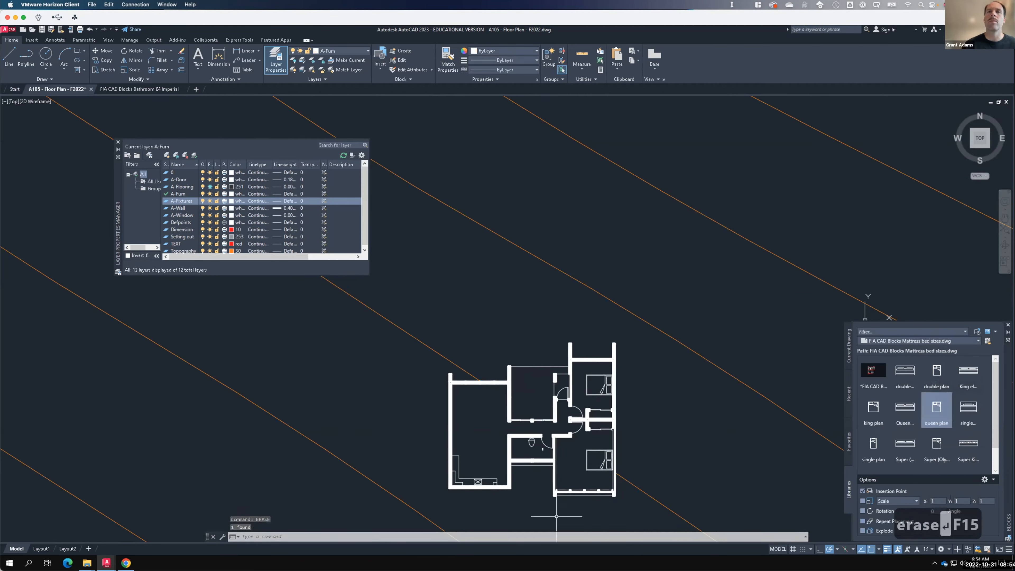
- Close the Layer Properties Manager so the whole house plan is unobstructed
scroll(556, 516, "up", 2)
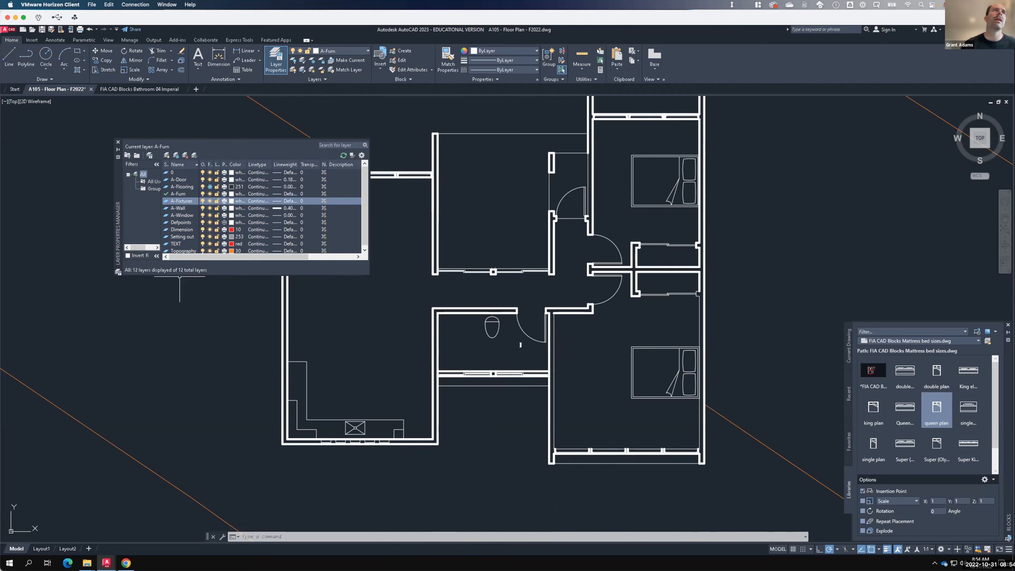
left_click(118, 142)
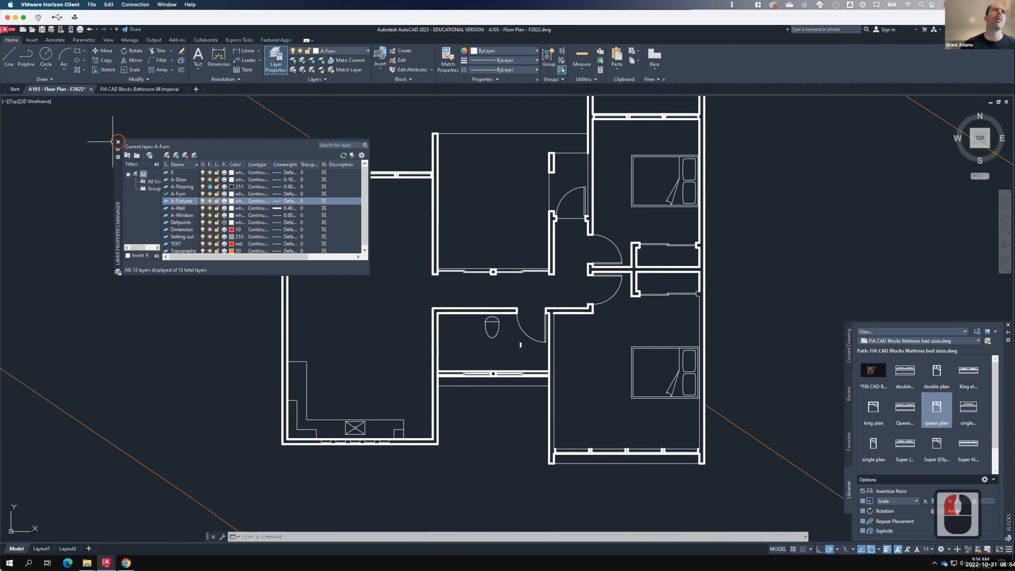
scroll(267, 455, "down", 3)
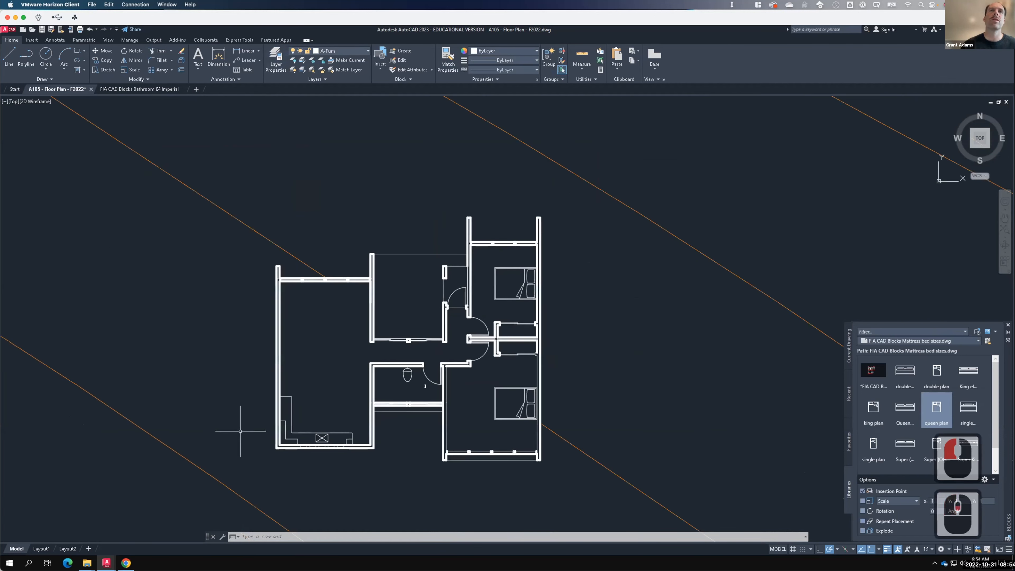
- Start a plot with the PublishToWeb JPG.pc3 plotter and its default Sun Hi-Res (1600 x 1280 pixels) paper size
left_click(75, 27)
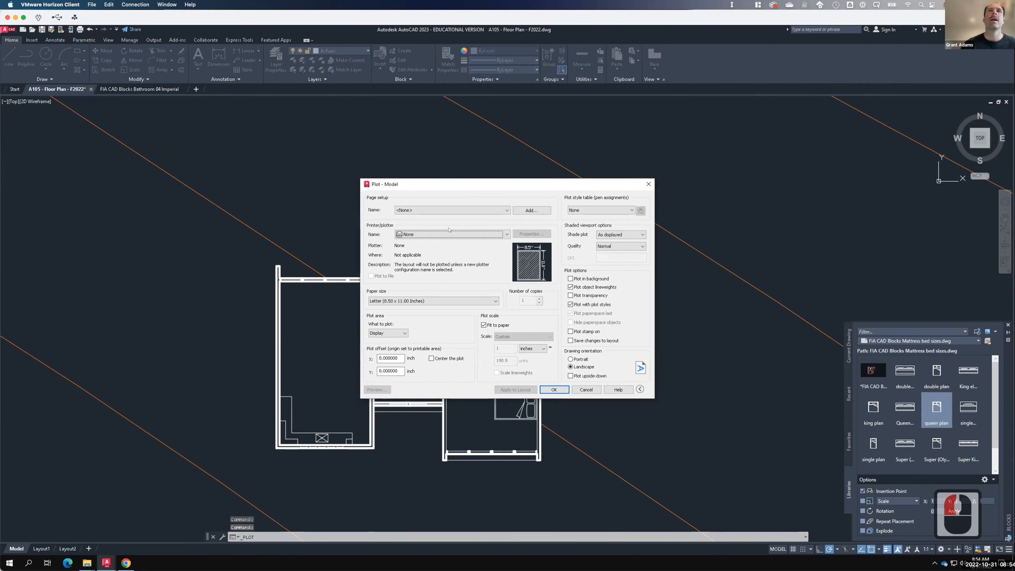
left_click(449, 234)
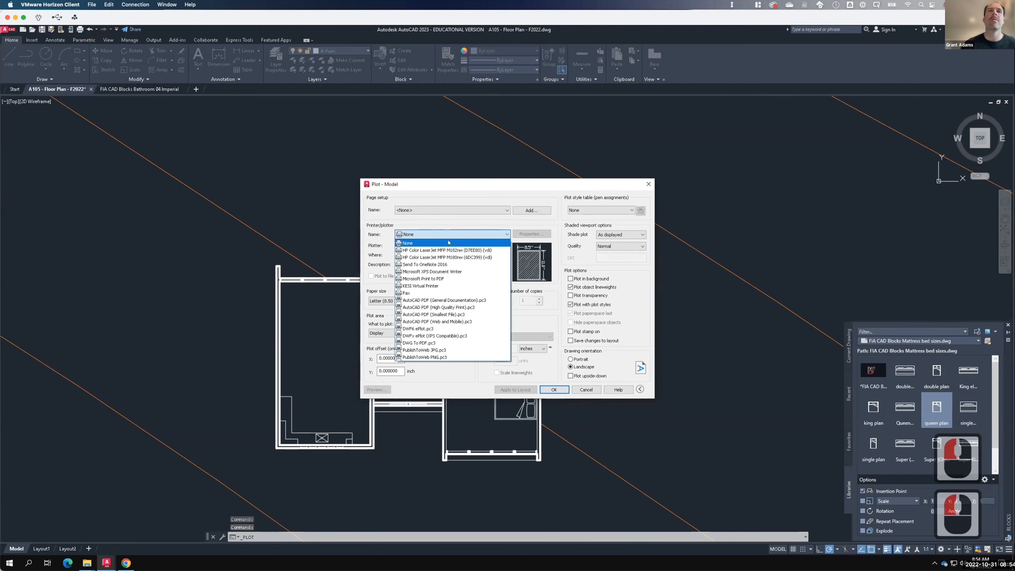
left_click(434, 348)
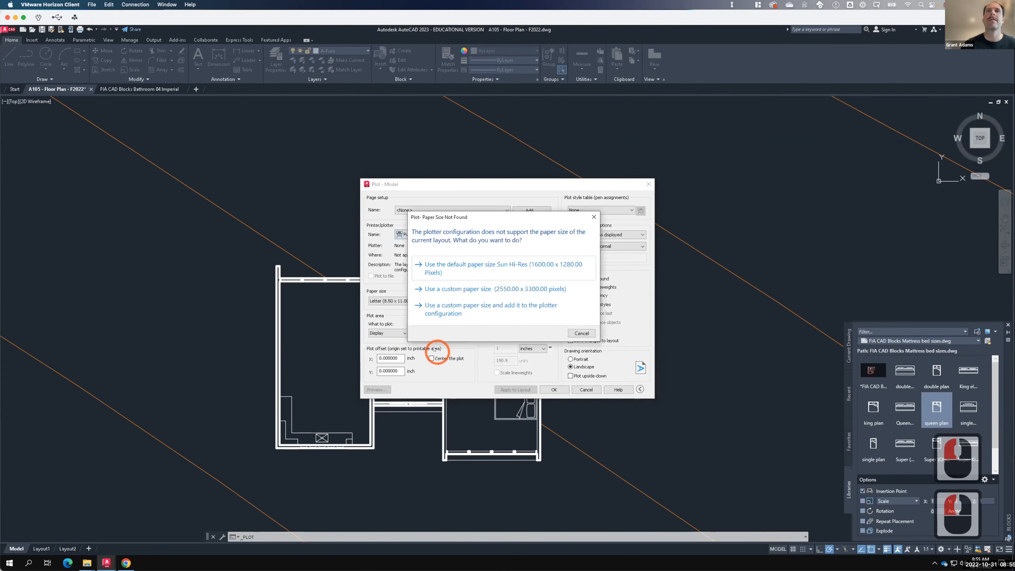
left_click(443, 268)
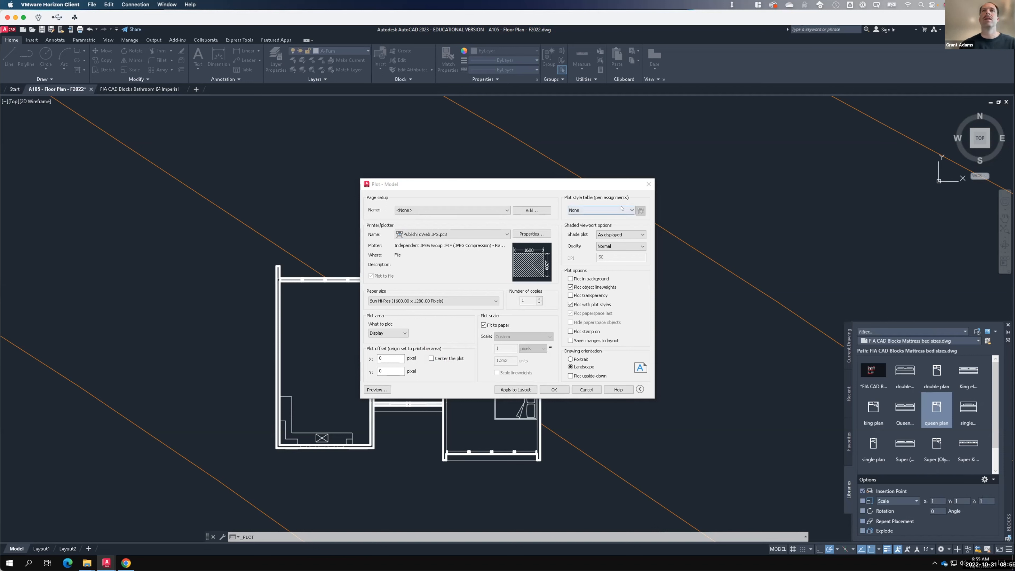
- Set the plot style table to acad.ctb and assign it to all layouts
left_click(629, 210)
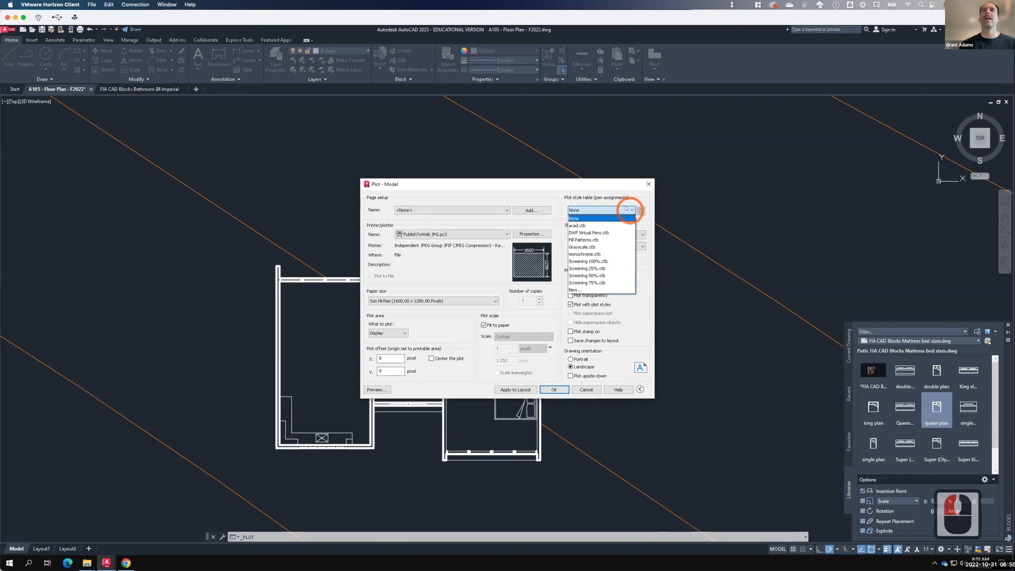
left_click(583, 224)
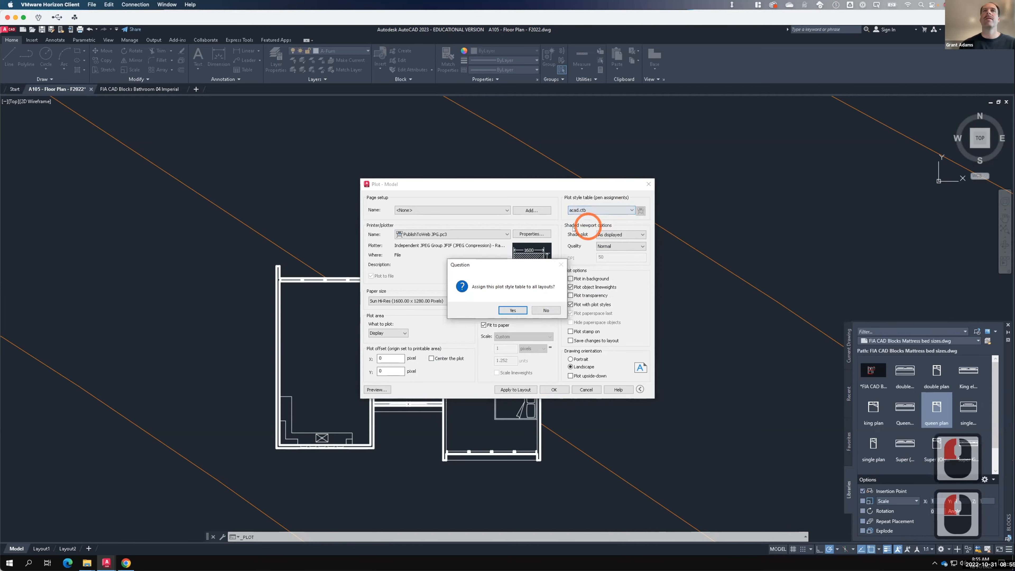
left_click(516, 309)
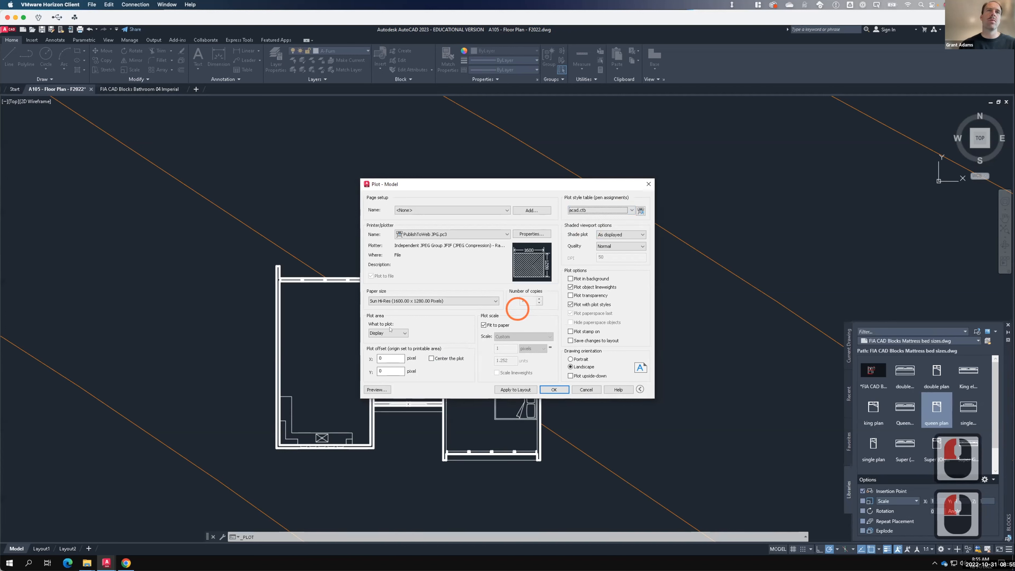
- Set the plot area to a window framing the entire house plan with a margin around it
left_click(404, 332)
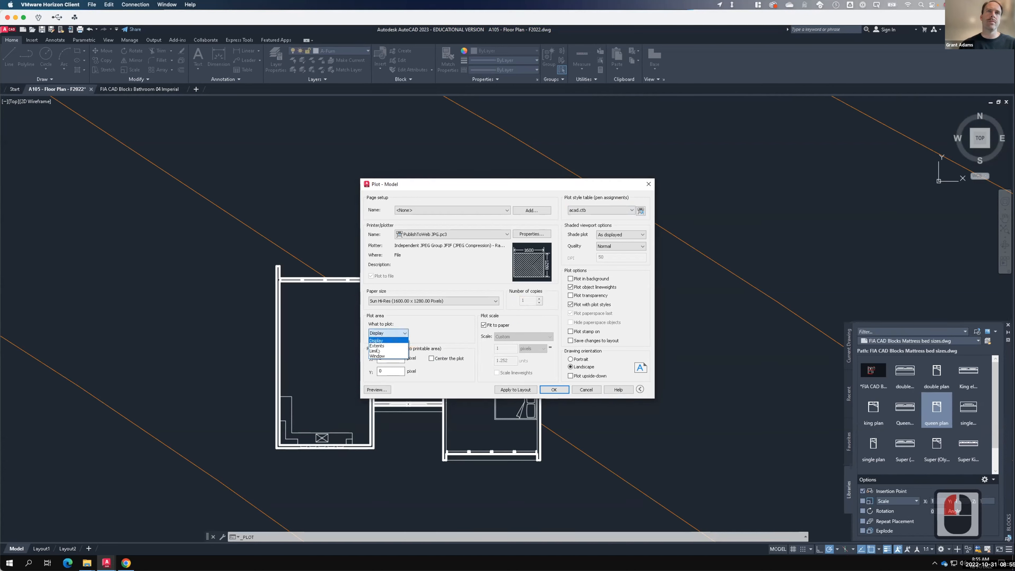
left_click(378, 355)
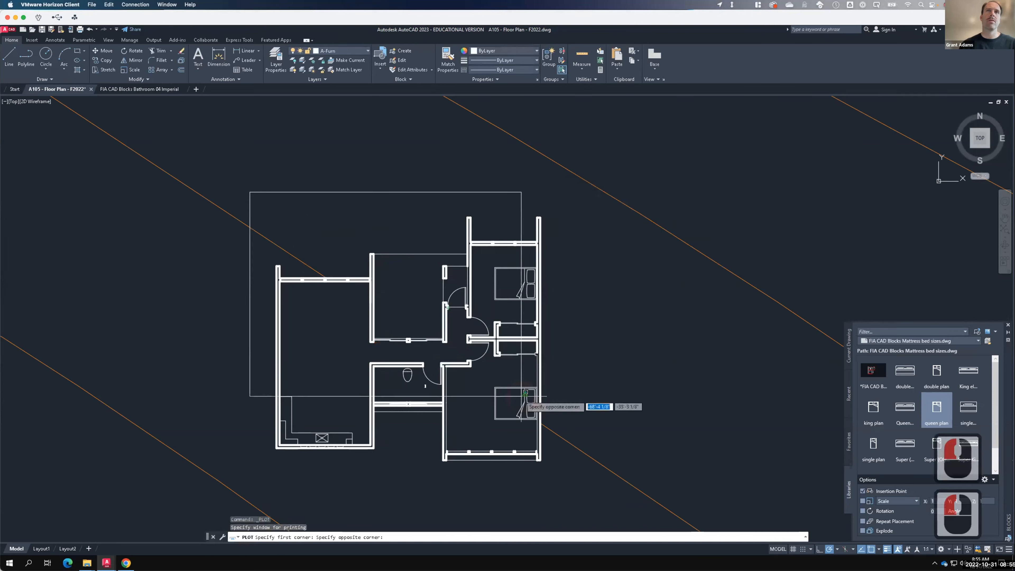
left_click(250, 192)
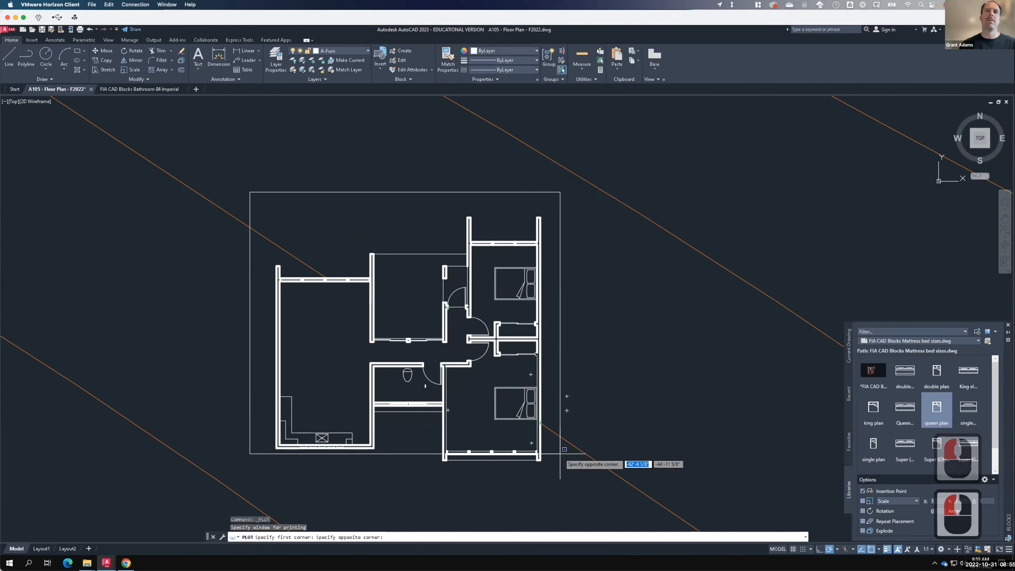
left_click(558, 487)
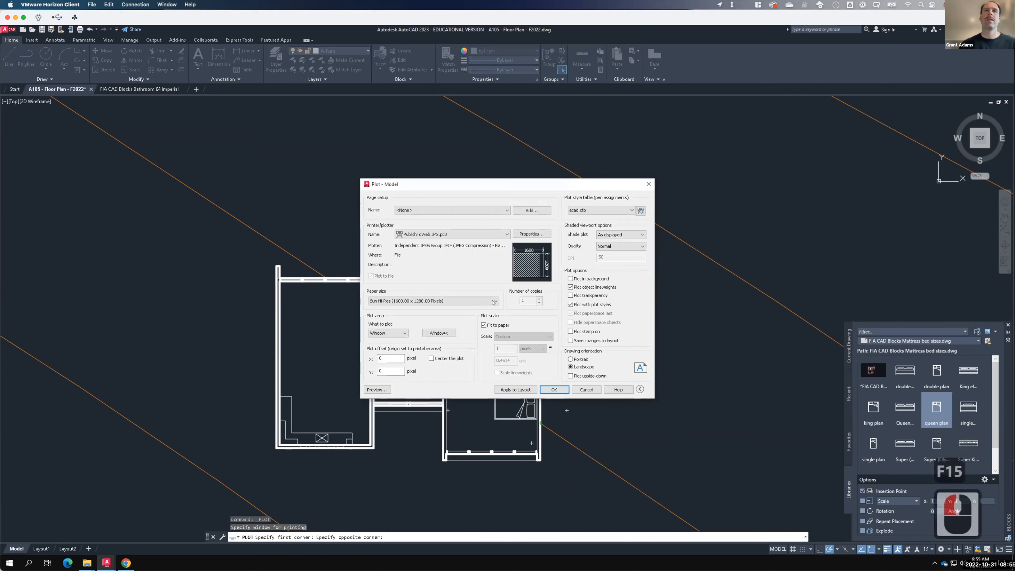
- Plot to A105 - Floor Plan - F2022-Model.jpg in the OneDrive folder Live Demonstrations, Live - A135 Exercises, Ex119 - Blocks Hatches and Line-Weights
left_click(554, 389)
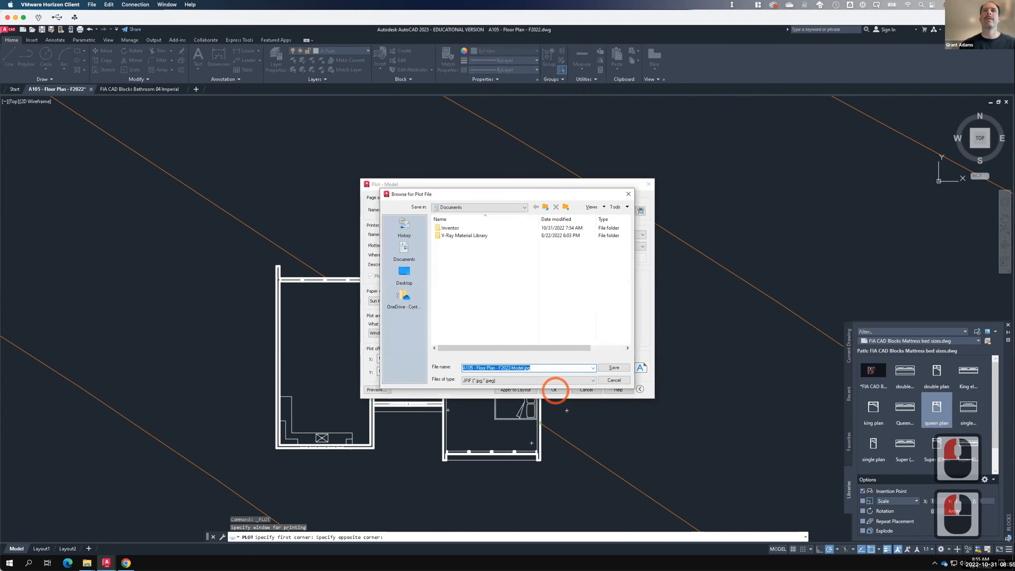
left_click(403, 297)
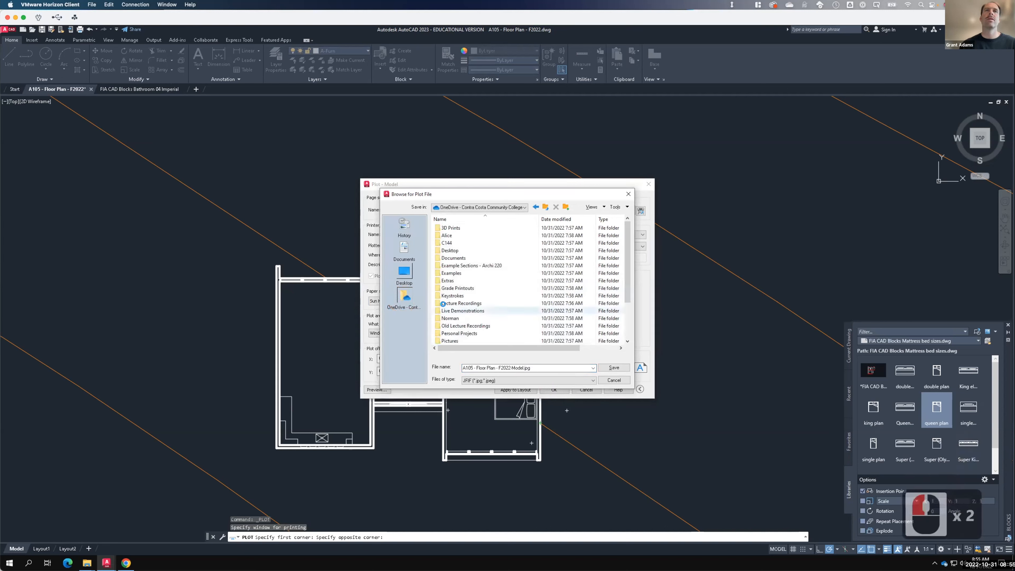
double_click(448, 311)
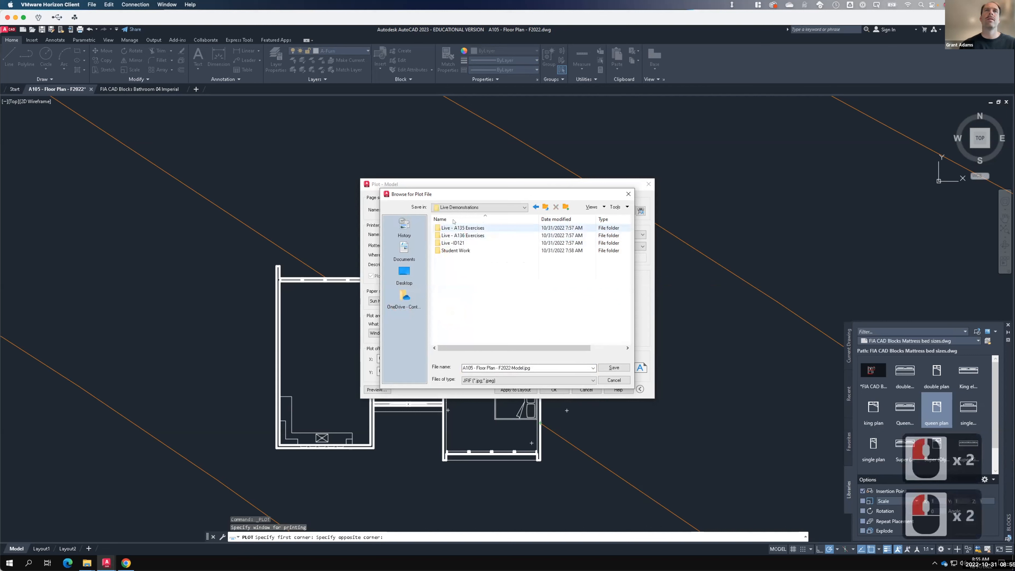
double_click(458, 227)
scroll(449, 311, "down", 1)
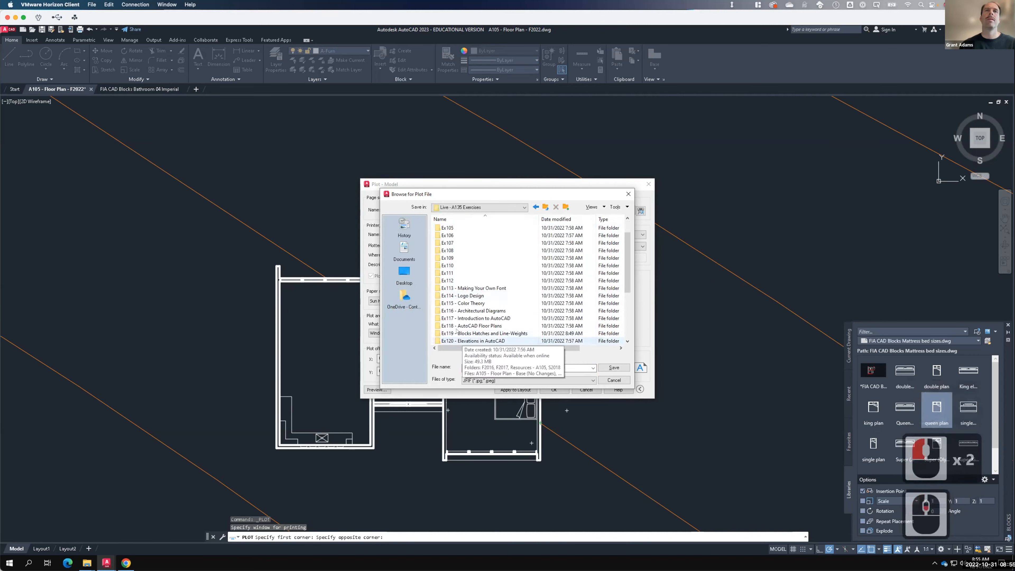
left_click(458, 335)
double_click(460, 333)
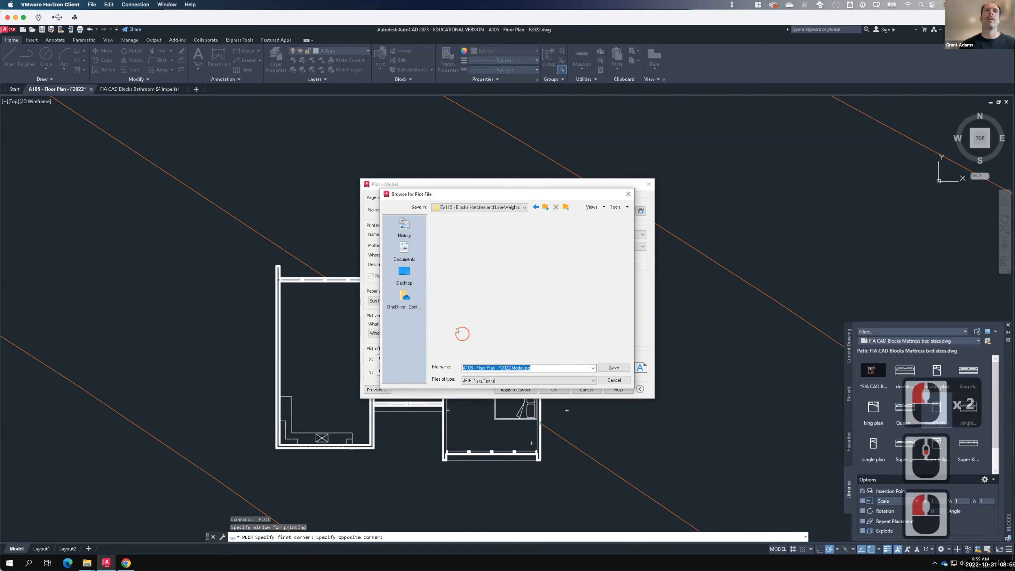
left_click(616, 367)
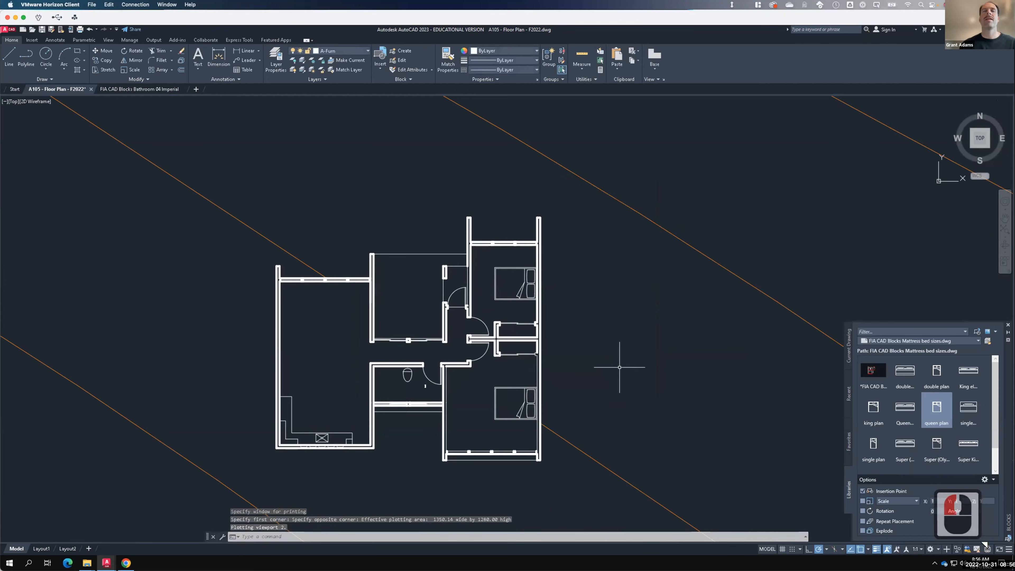
- Save the A105 floor plan drawing and close AutoCAD
left_click(36, 26)
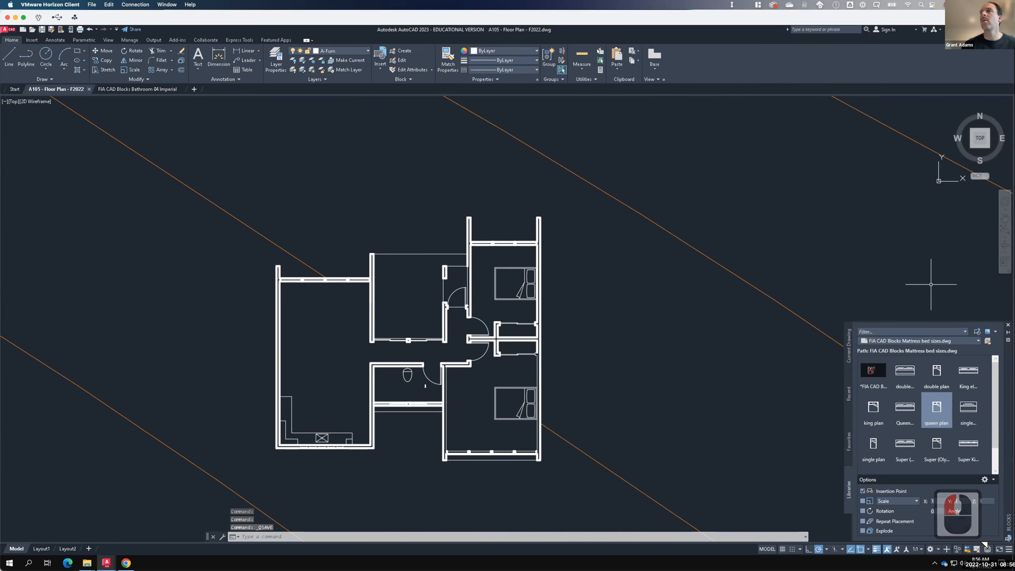
left_click(1008, 324)
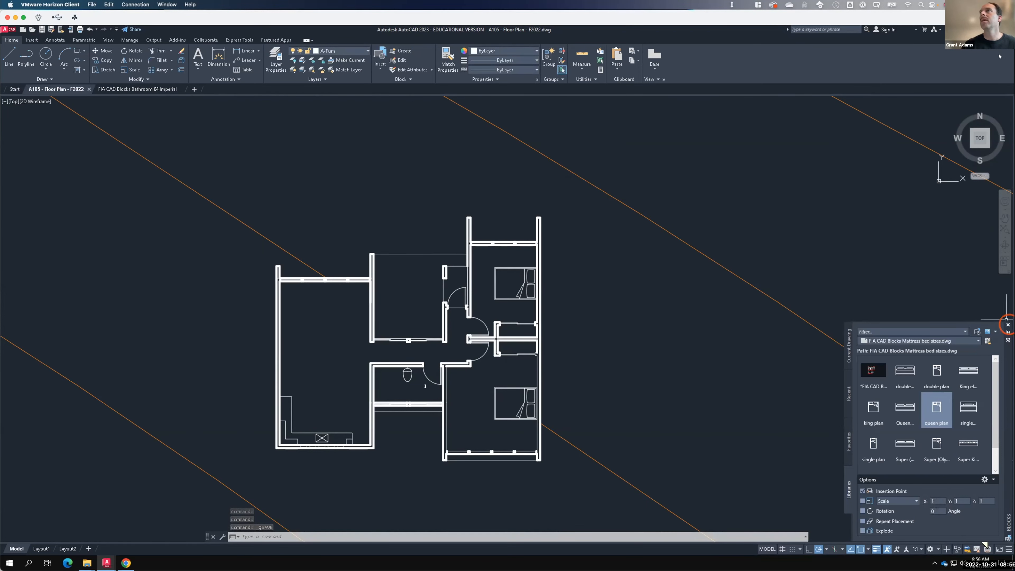
left_click(137, 89)
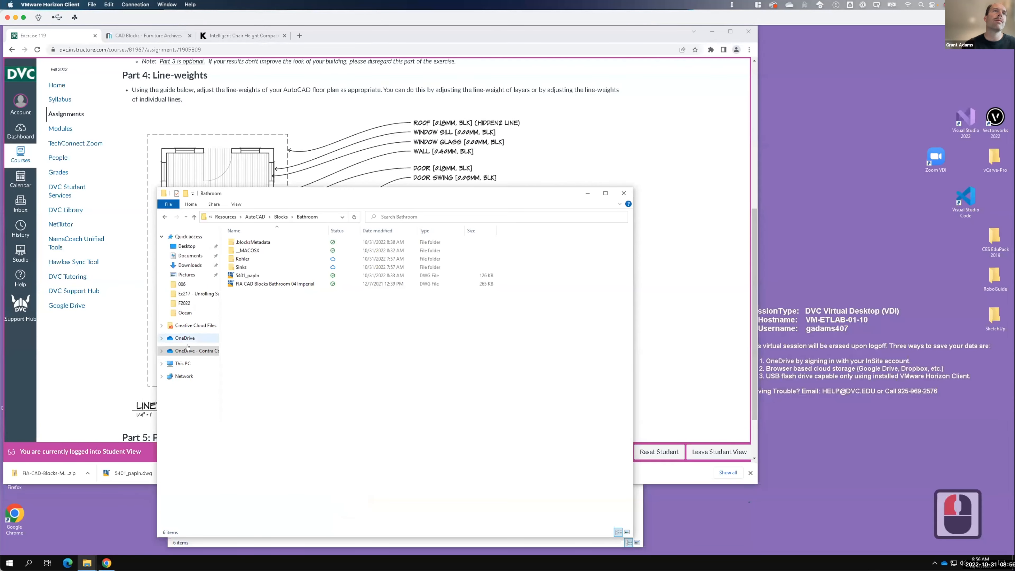
- In File Explorer, browse the college OneDrive to the Ex119 - Blocks Hatches and Line-Weights folder and open A105 - Floor Plan - F2022-Model.jpg
left_click(195, 351)
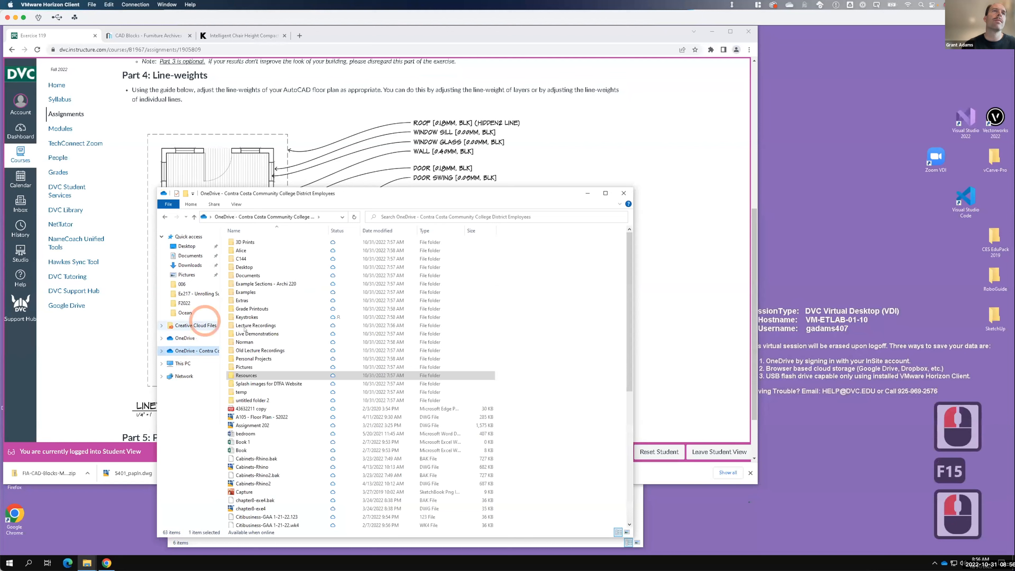
double_click(246, 333)
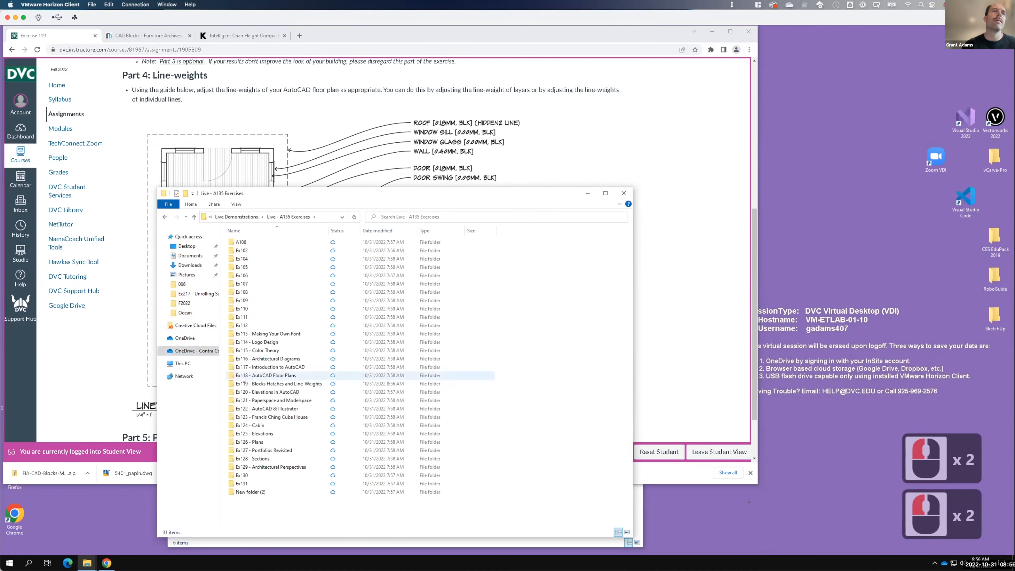
double_click(244, 383)
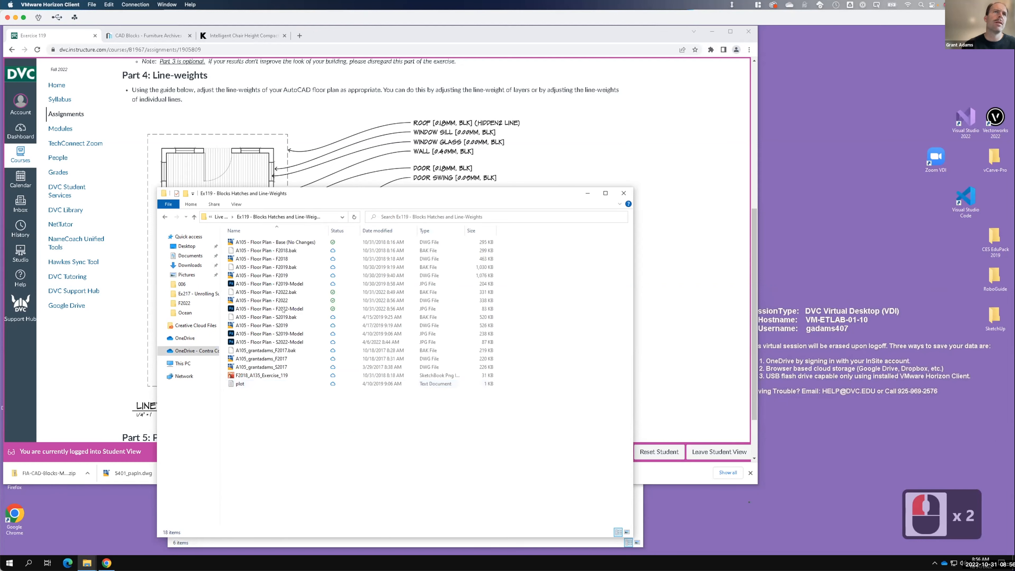
left_click(285, 308)
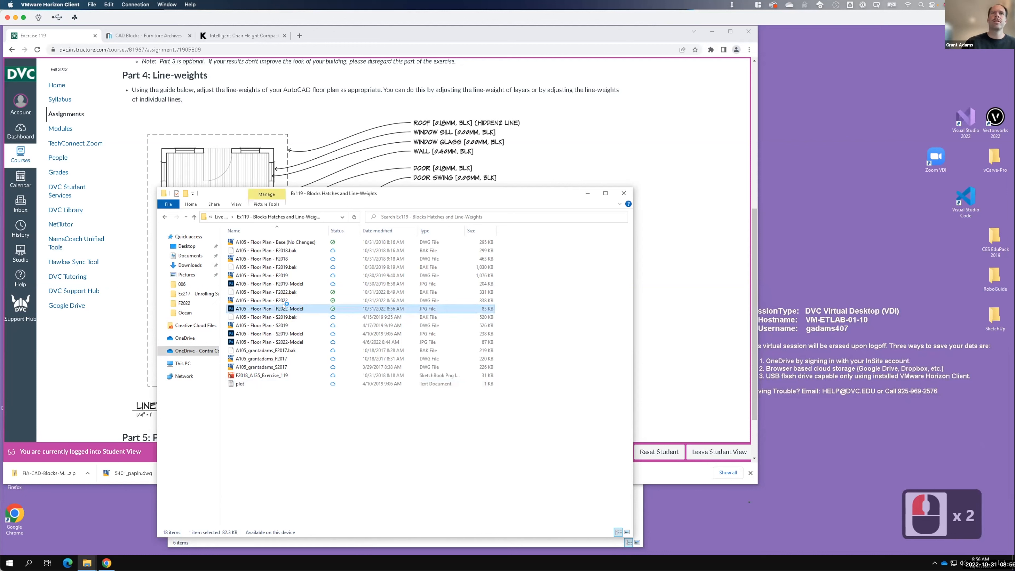
double_click(283, 308)
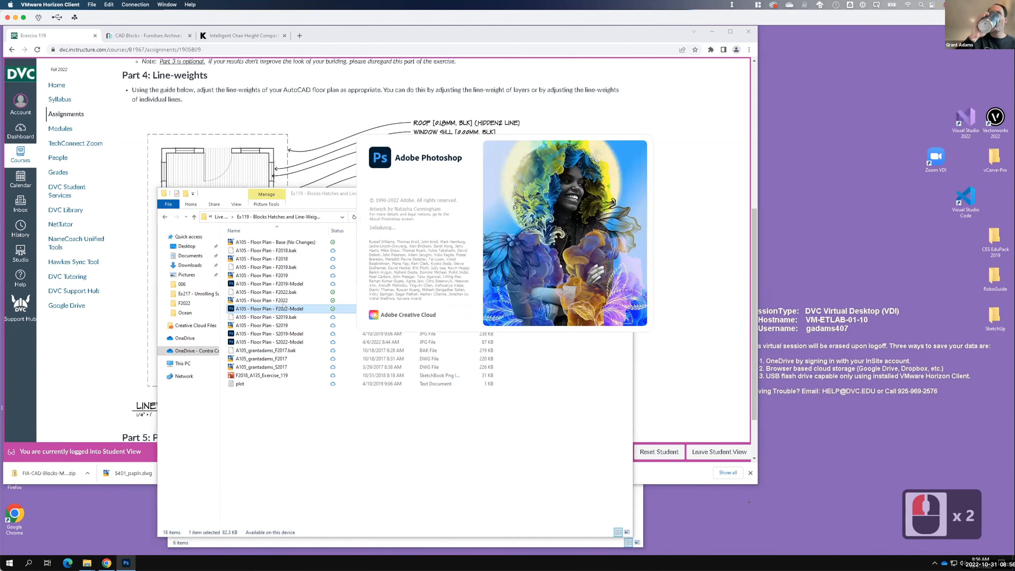